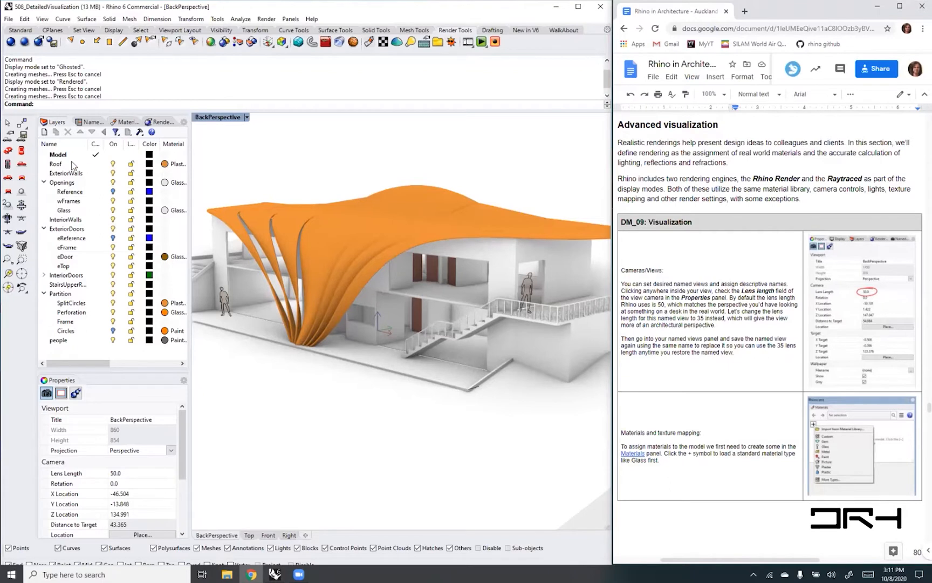
- Examine the Roof layer's material, the existing materials it could use and the available material types
{"action": "left_click", "coordinate": [165, 168]}
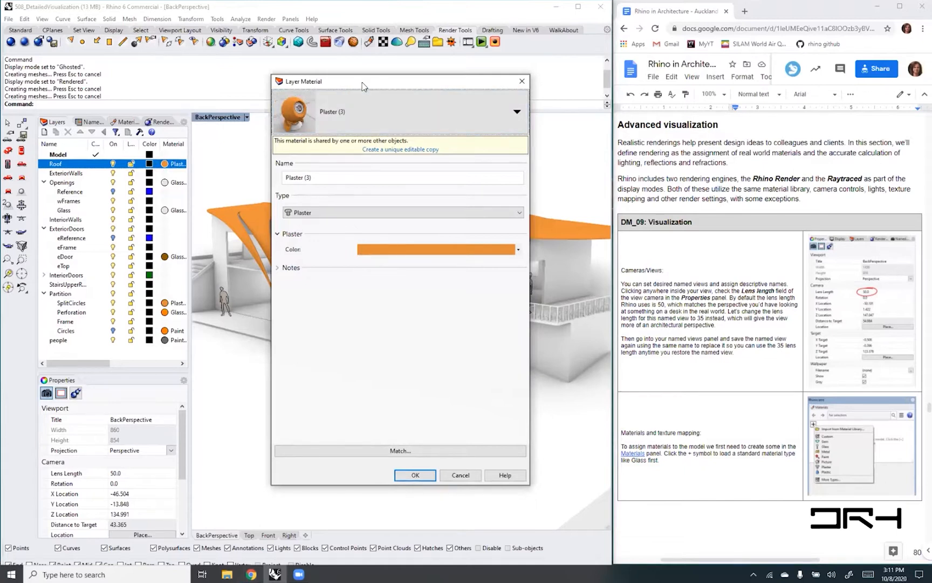
{"action": "left_click_drag", "start_coordinate": [364, 86], "coordinate": [382, 83]}
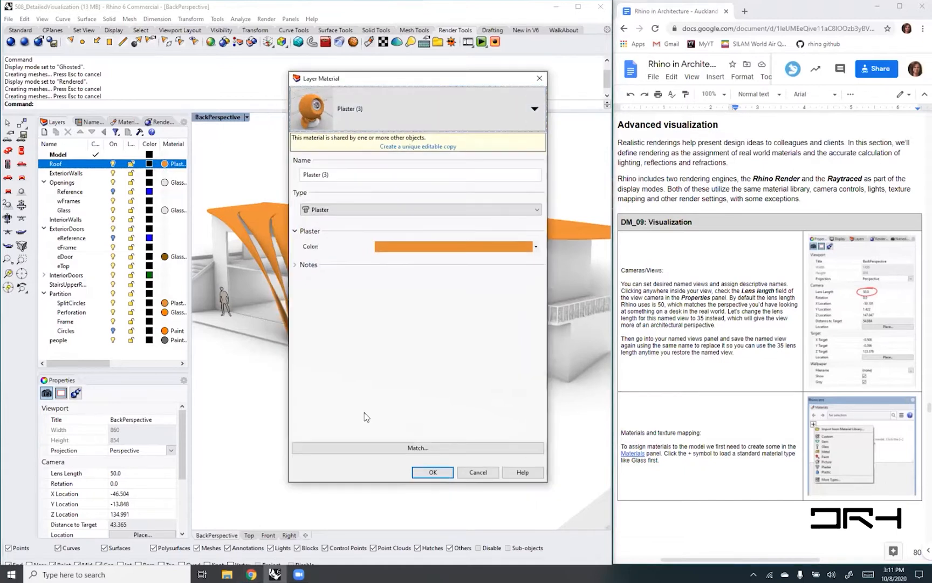
{"action": "left_click", "coordinate": [535, 111]}
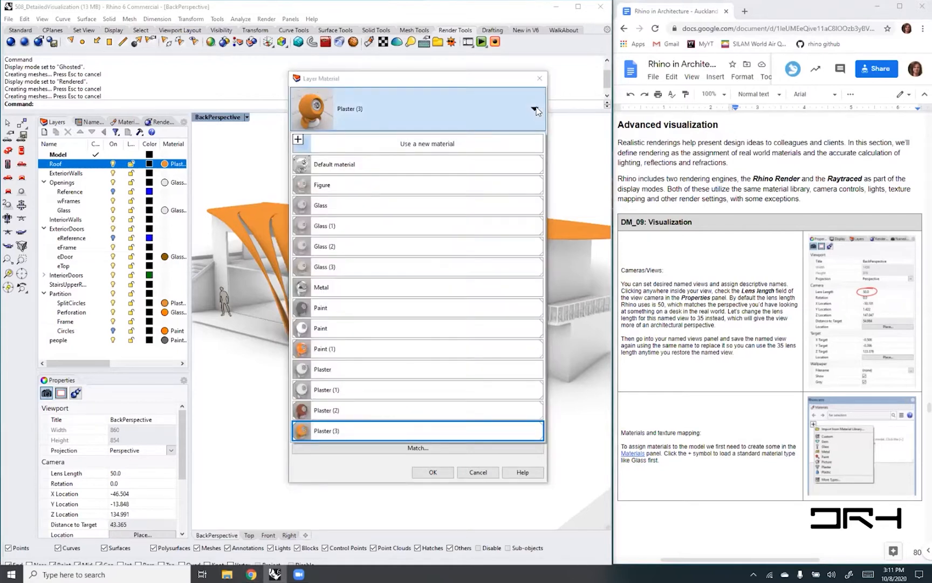
{"action": "left_click", "coordinate": [354, 94]}
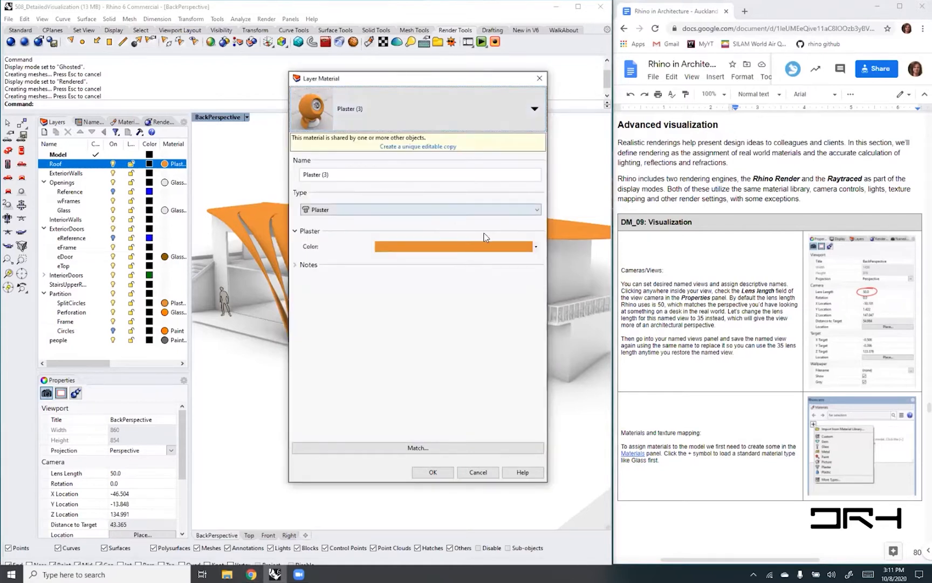
{"action": "left_click", "coordinate": [538, 210]}
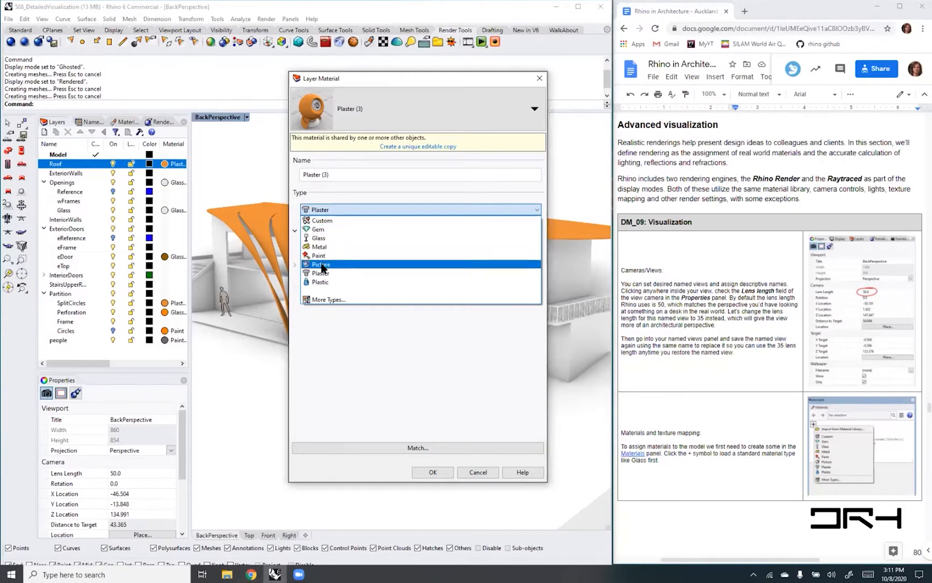
{"action": "left_click", "coordinate": [473, 192]}
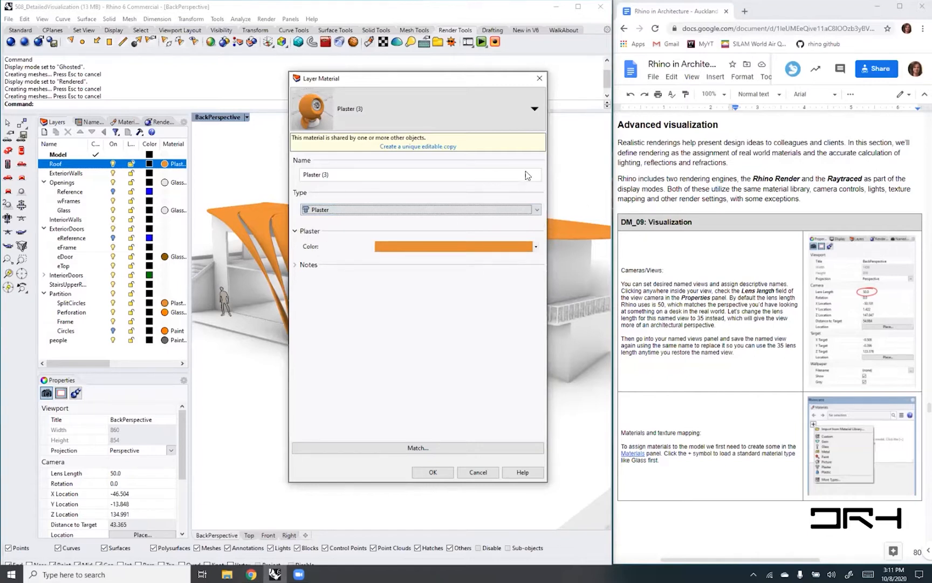
- Try the Custom material type on the Roof layer and review its custom, texture and advanced settings
{"action": "left_click", "coordinate": [537, 210]}
{"action": "left_click", "coordinate": [537, 210]}
{"action": "left_click", "coordinate": [538, 210]}
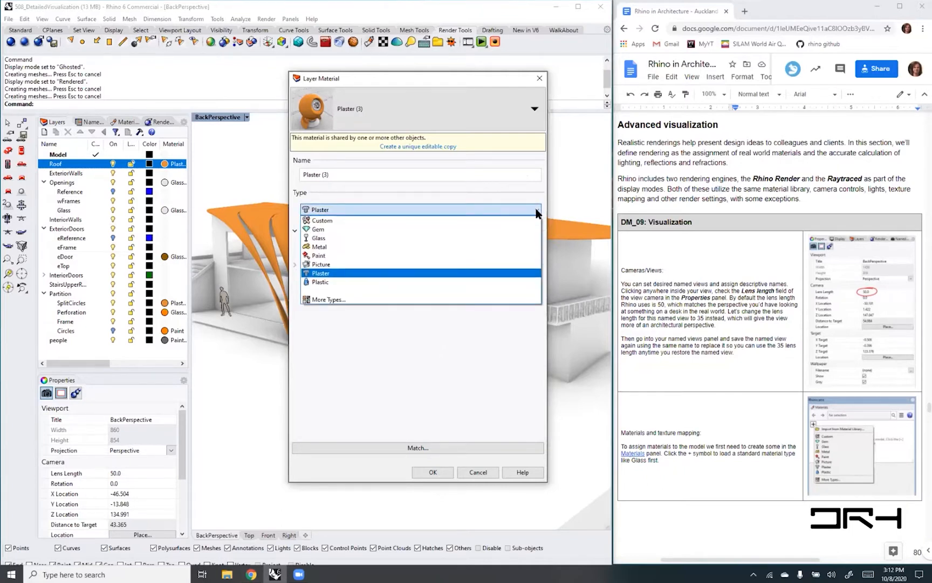
{"action": "left_click", "coordinate": [324, 221]}
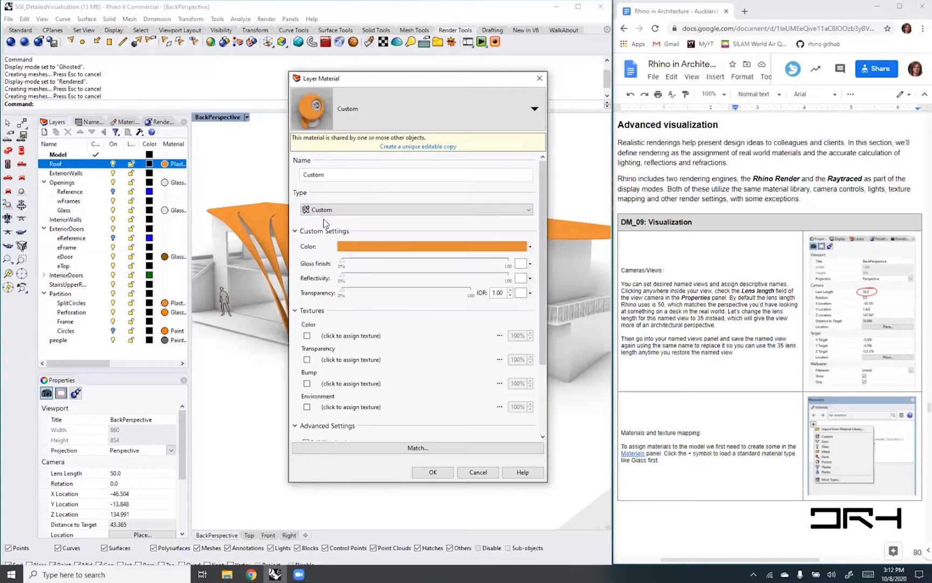
{"action": "left_click_drag", "start_coordinate": [540, 244], "coordinate": [546, 323]}
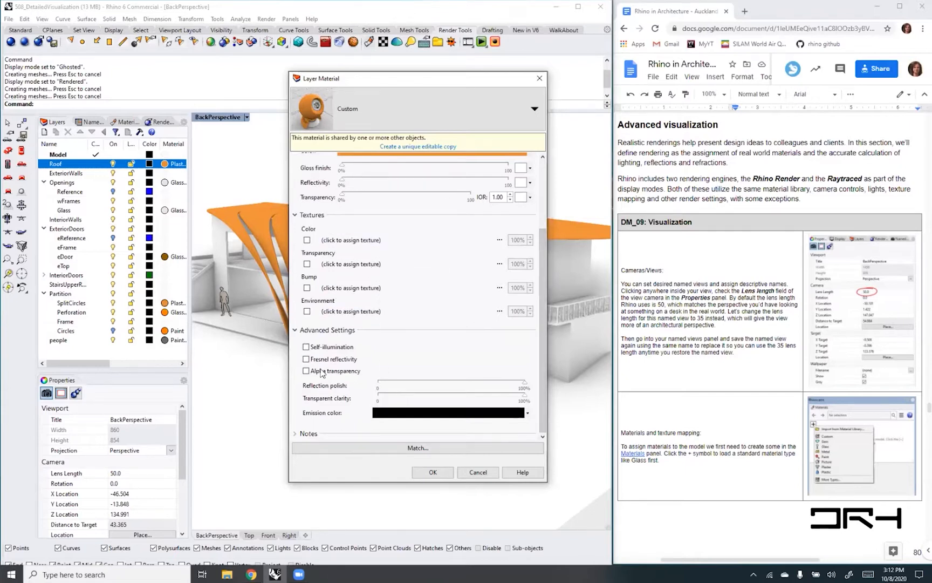
{"action": "left_click_drag", "start_coordinate": [547, 392], "coordinate": [550, 309]}
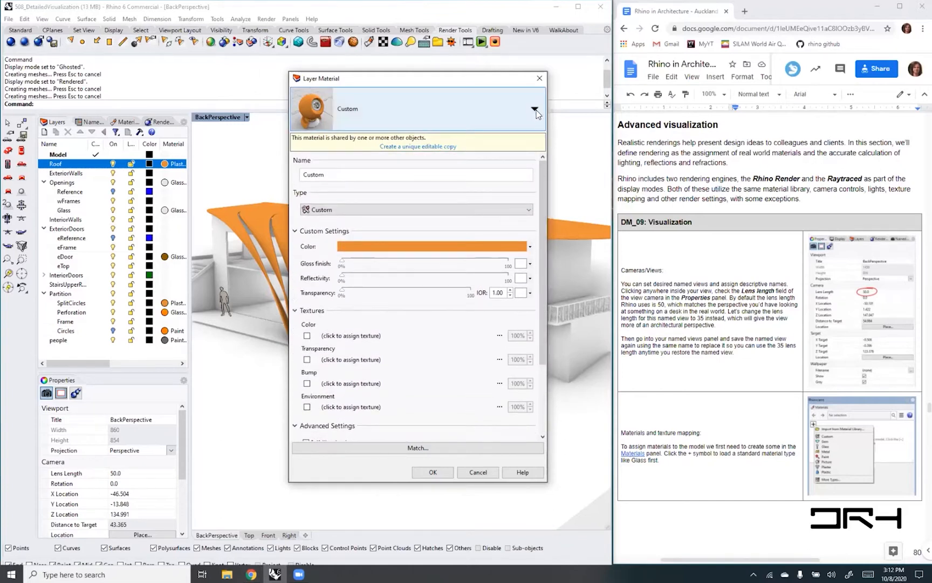
- Try the Paint material type on the Roof layer and discard the material edits
{"action": "left_click", "coordinate": [528, 210]}
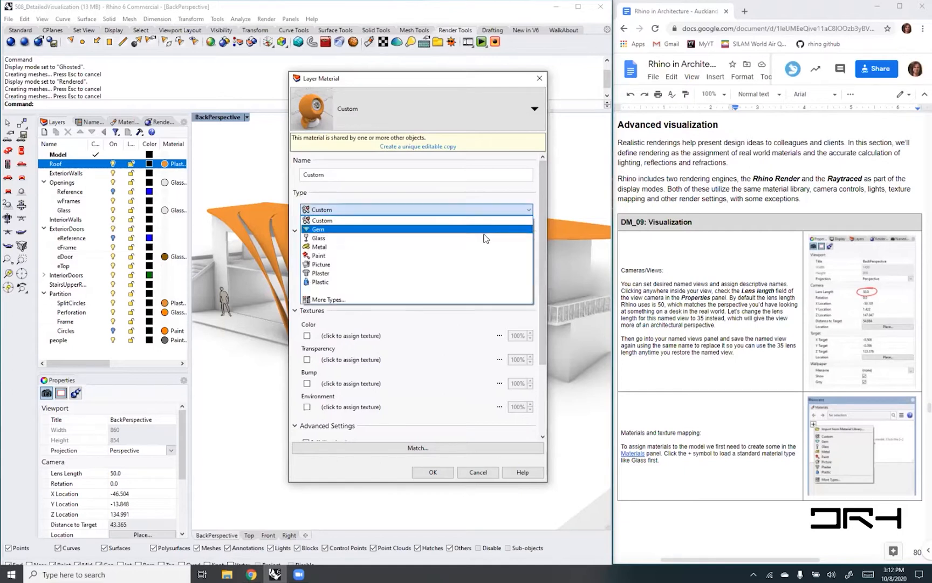
{"action": "left_click", "coordinate": [478, 256]}
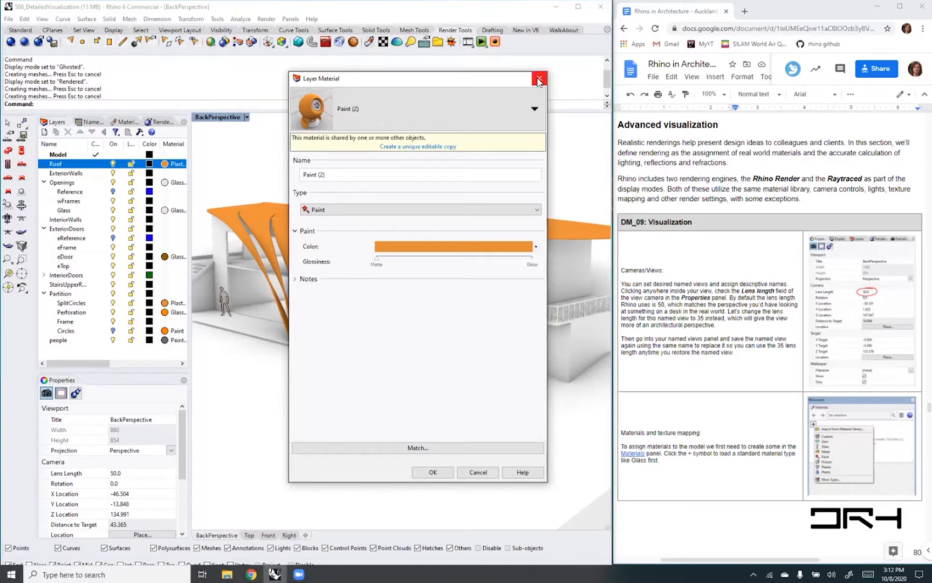
{"action": "left_click", "coordinate": [538, 80]}
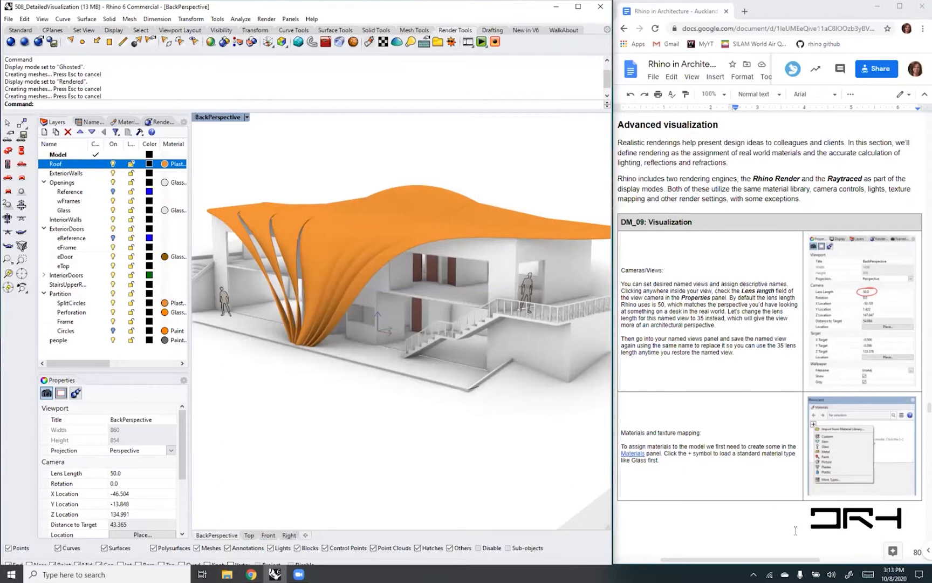
{"action": "scroll", "coordinate": [783, 527], "scroll_direction": "down", "scroll_amount": 1}
{"action": "scroll", "coordinate": [781, 525], "scroll_direction": "up", "scroll_amount": 1}
{"action": "scroll", "coordinate": [782, 525], "scroll_direction": "up", "scroll_amount": 1}
{"action": "left_click", "coordinate": [8, 19]}
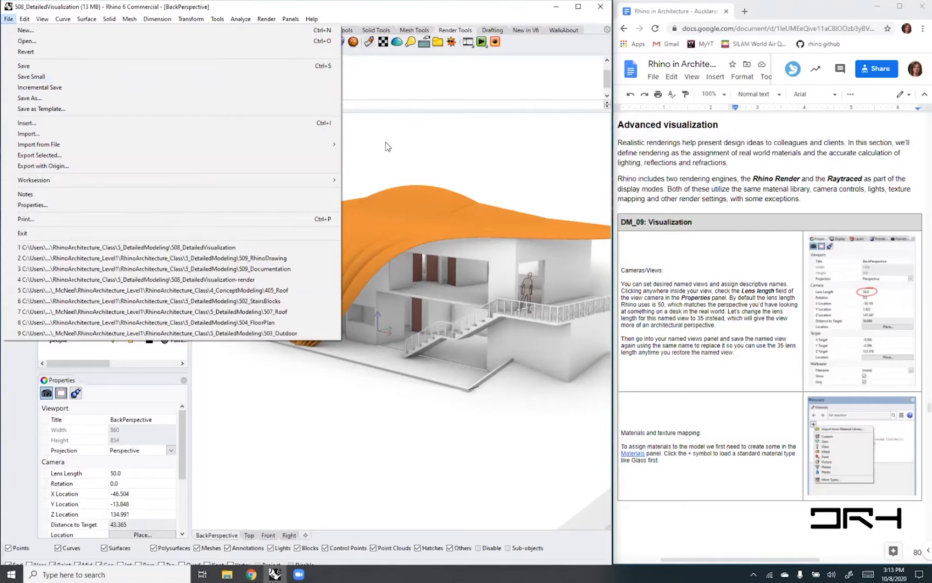
{"action": "left_click", "coordinate": [387, 146]}
- Set the BackPerspective viewport to the Ghosted display mode
{"action": "left_click", "coordinate": [246, 117]}
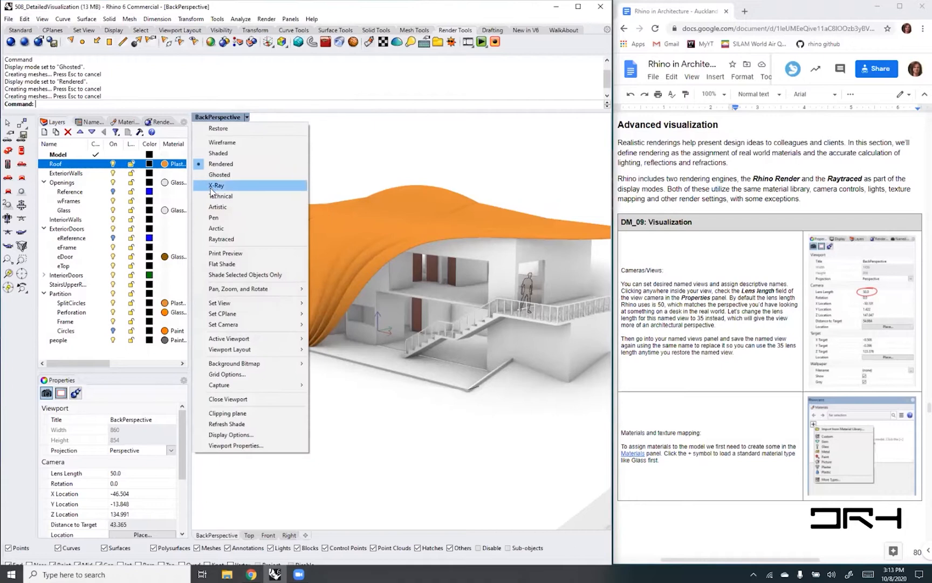
{"action": "left_click", "coordinate": [441, 216]}
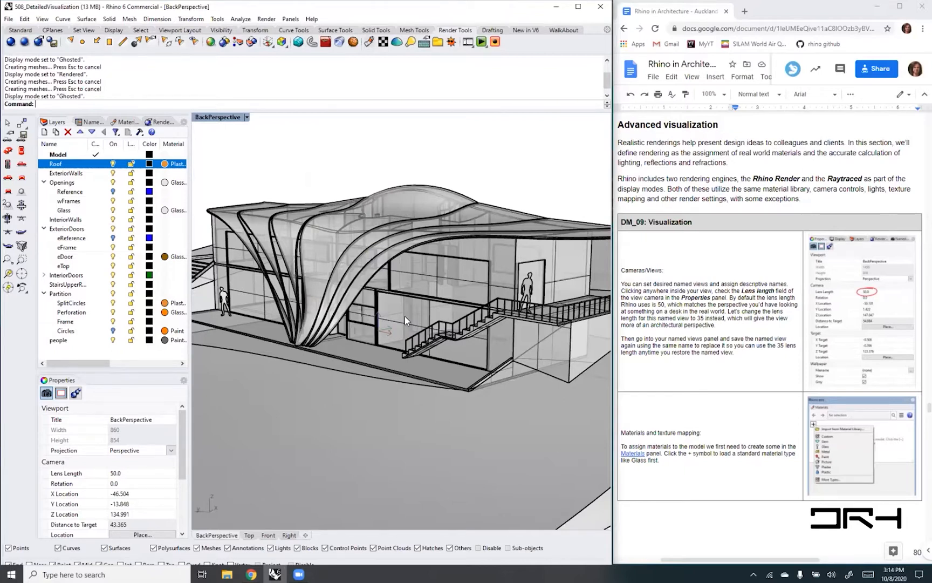
{"action": "left_click", "coordinate": [9, 20]}
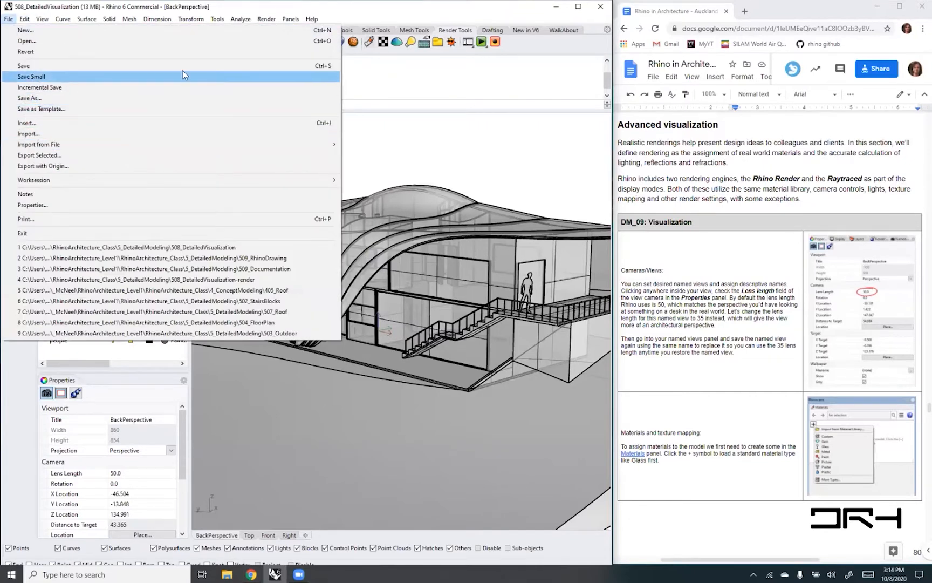
{"action": "left_click", "coordinate": [416, 142]}
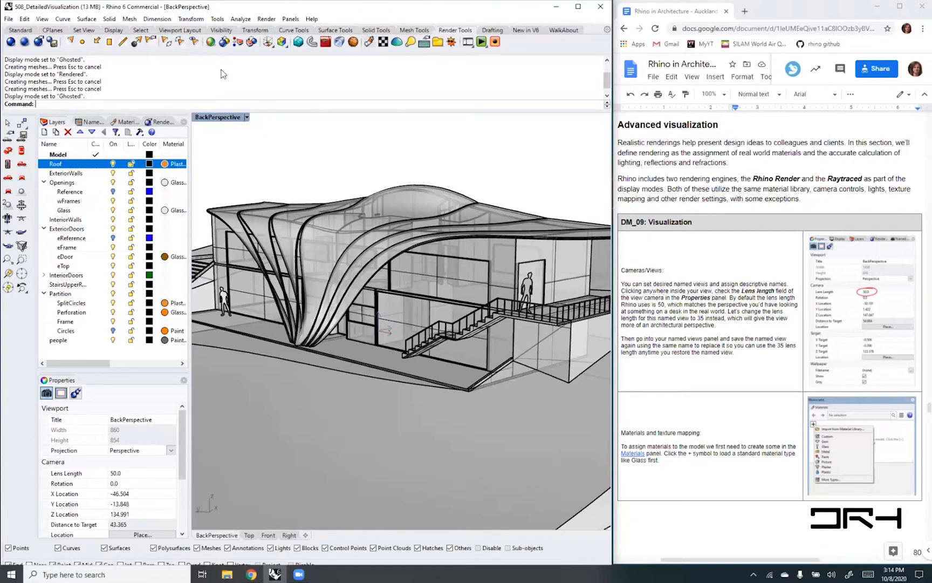
- Preview the BackPerspective viewport in Rendered display mode, and switch it back to Ghosted
{"action": "left_click", "coordinate": [247, 118]}
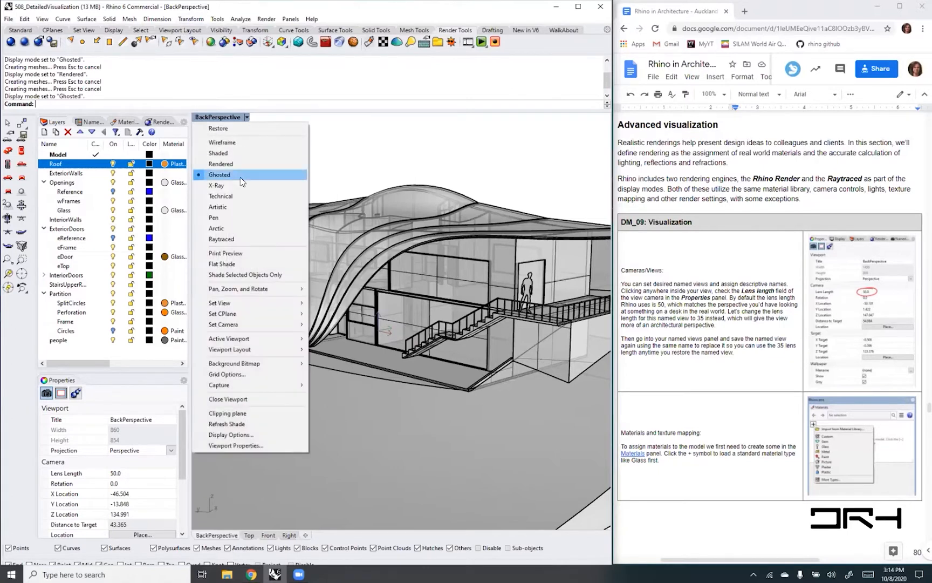
{"action": "left_click", "coordinate": [221, 164]}
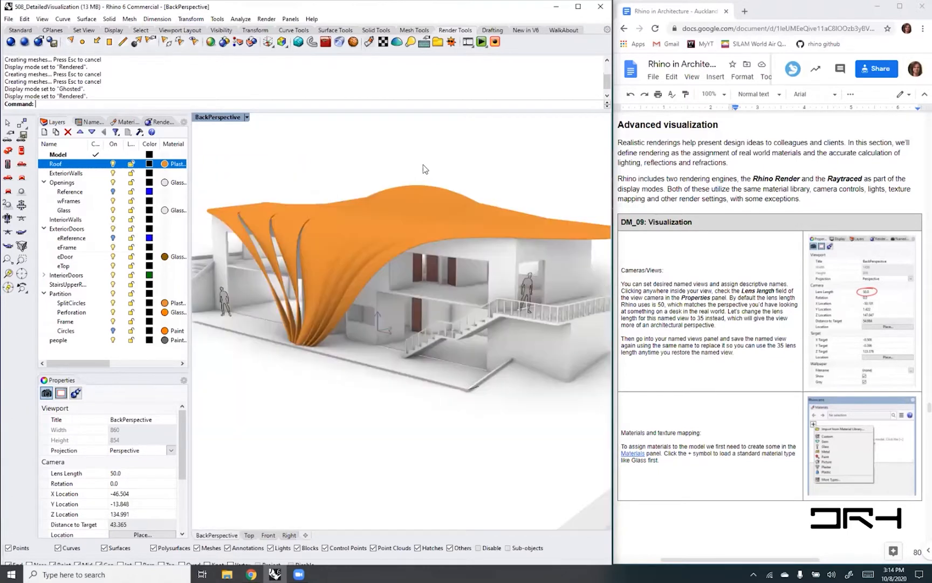
{"action": "left_click", "coordinate": [247, 117]}
{"action": "left_click", "coordinate": [226, 174]}
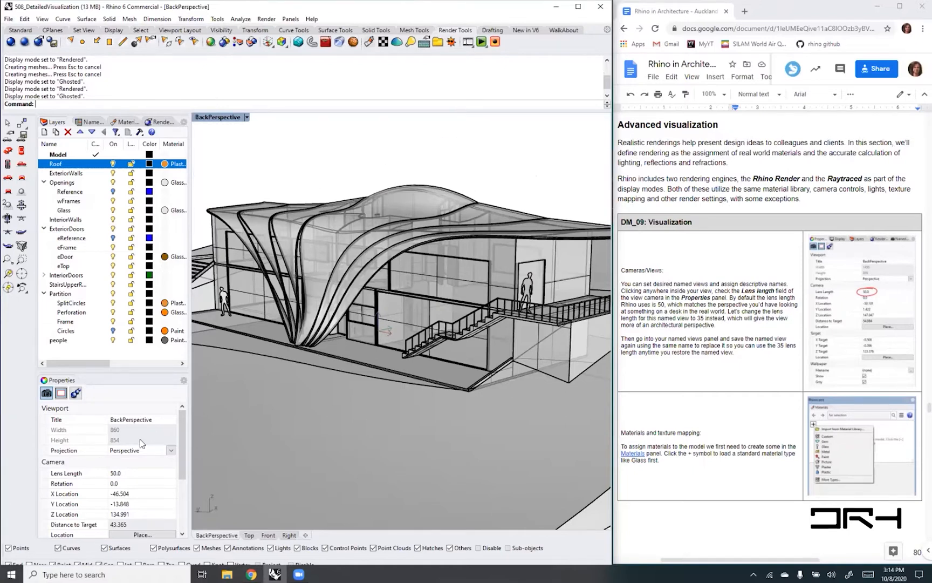
- Set the BackPerspective camera's lens length to 35 and move in closer to the building
{"action": "left_click_drag", "start_coordinate": [110, 371], "coordinate": [118, 274]}
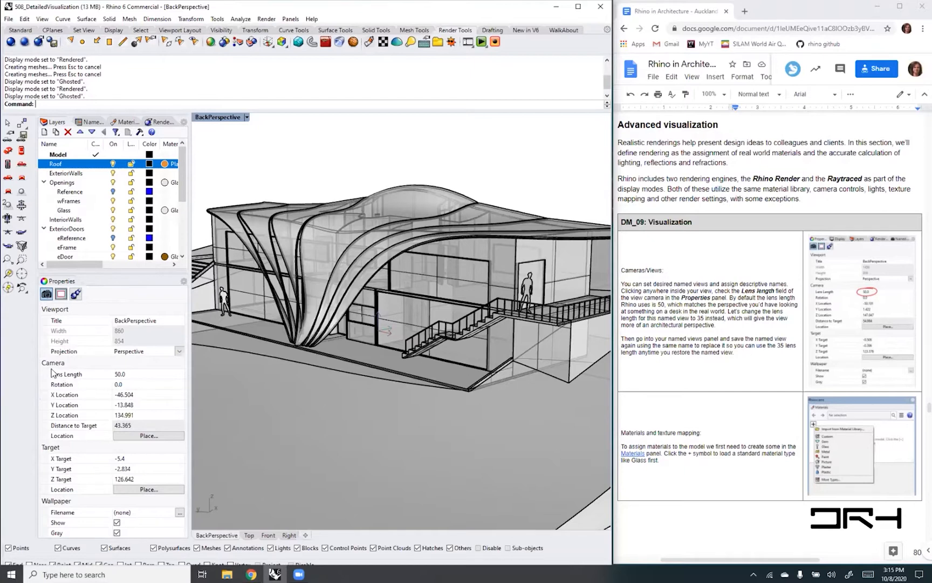
{"action": "left_click", "coordinate": [138, 377]}
{"action": "type", "text": "35"}
{"action": "key", "text": "Return"}
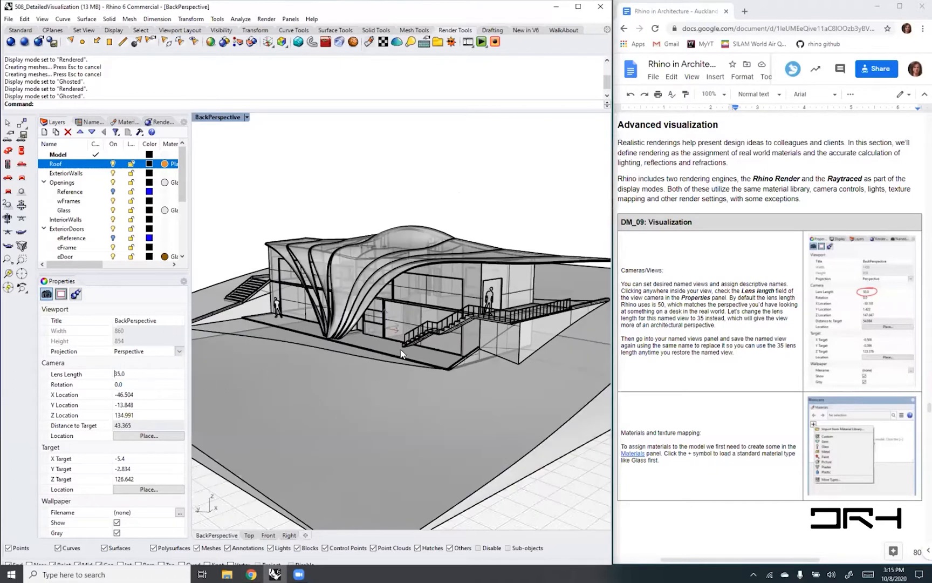
{"action": "scroll", "coordinate": [401, 353], "scroll_direction": "up", "scroll_amount": 5}
{"action": "scroll", "coordinate": [354, 320], "scroll_direction": "up", "scroll_amount": 5}
{"action": "right_click_drag", "start_coordinate": [403, 376], "coordinate": [441, 401]}
{"action": "scroll", "coordinate": [403, 387], "scroll_direction": "down", "scroll_amount": 6}
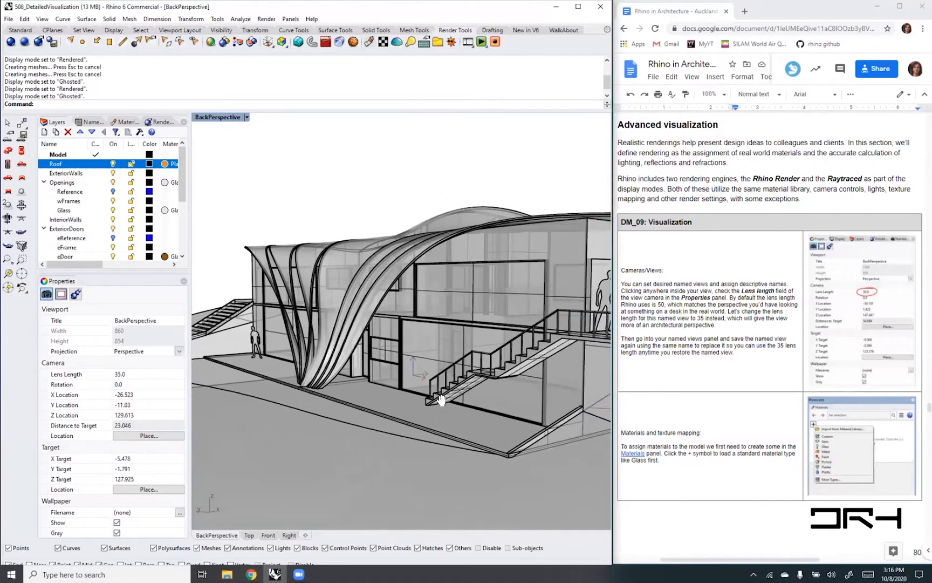
- Try a wide-angle lens length of 15 on the BackPerspective camera and inspect the facade up close
{"action": "left_click", "coordinate": [128, 375]}
{"action": "type", "text": "15"}
{"action": "key", "text": "Return"}
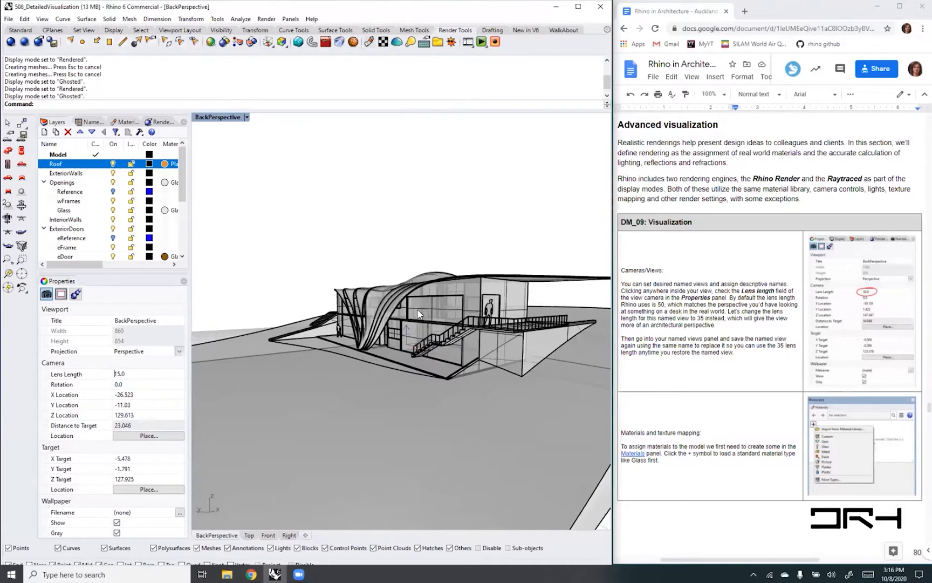
{"action": "scroll", "coordinate": [418, 314], "scroll_direction": "up", "scroll_amount": 8}
{"action": "right_click_drag", "start_coordinate": [380, 359], "coordinate": [392, 363]}
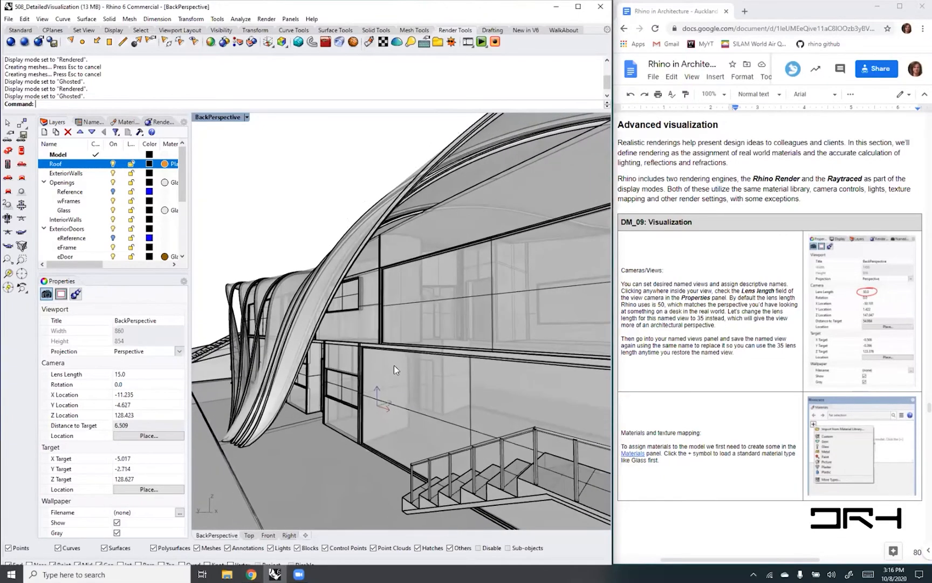
- Return the camera's lens length to 35 and reframe the facade with the outdoor staircase
{"action": "left_click", "coordinate": [131, 375]}
{"action": "type", "text": "35"}
{"action": "key", "text": "Return"}
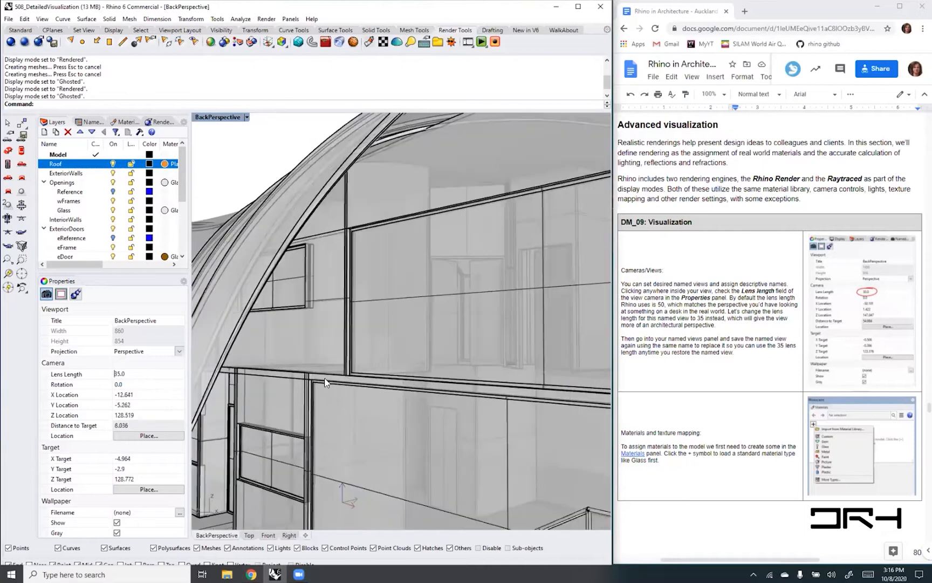
{"action": "scroll", "coordinate": [326, 384], "scroll_direction": "down", "scroll_amount": 8}
{"action": "scroll", "coordinate": [402, 405], "scroll_direction": "up", "scroll_amount": 5}
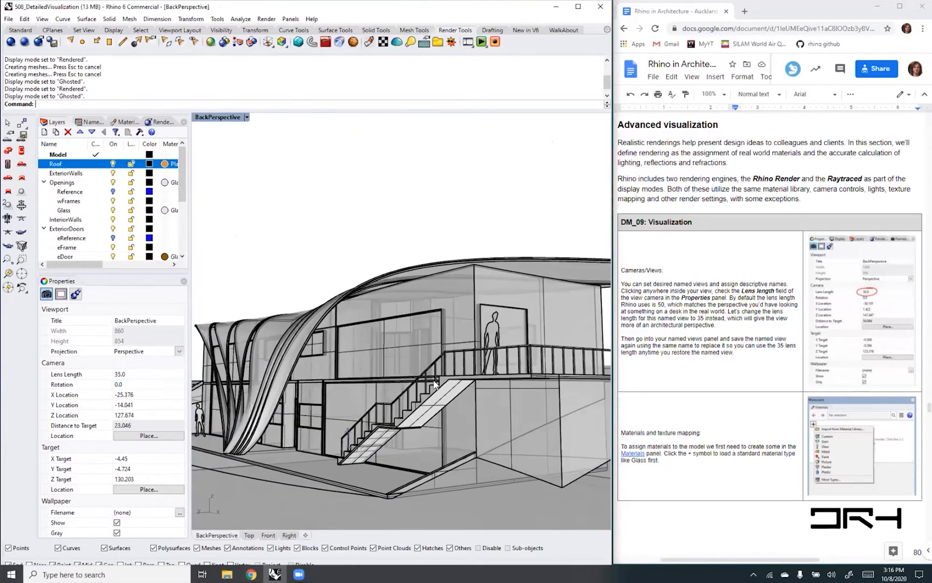
{"action": "right_click_drag", "start_coordinate": [440, 380], "coordinate": [448, 344], "text": "shift"}
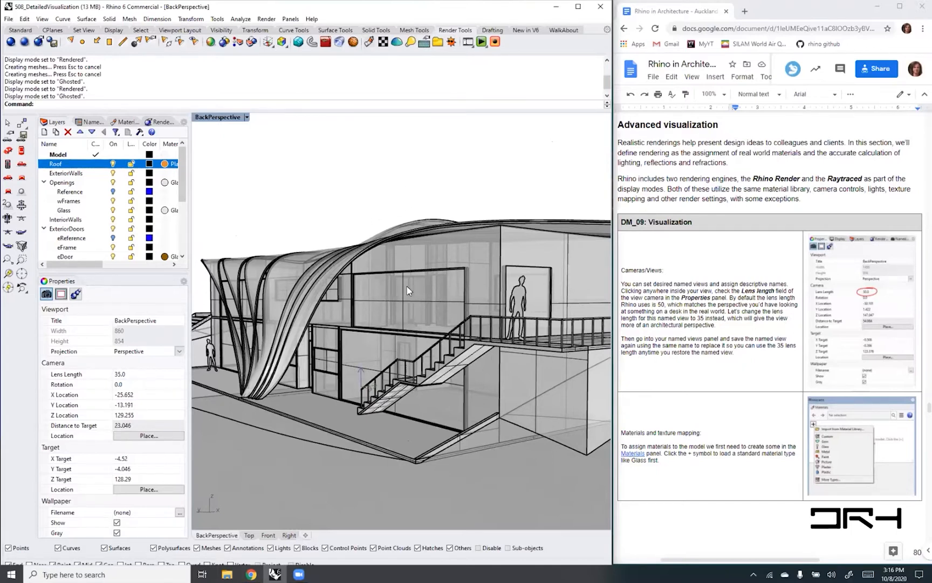
- Show the model's Named Views alongside the layers and materials
{"action": "left_click", "coordinate": [183, 122]}
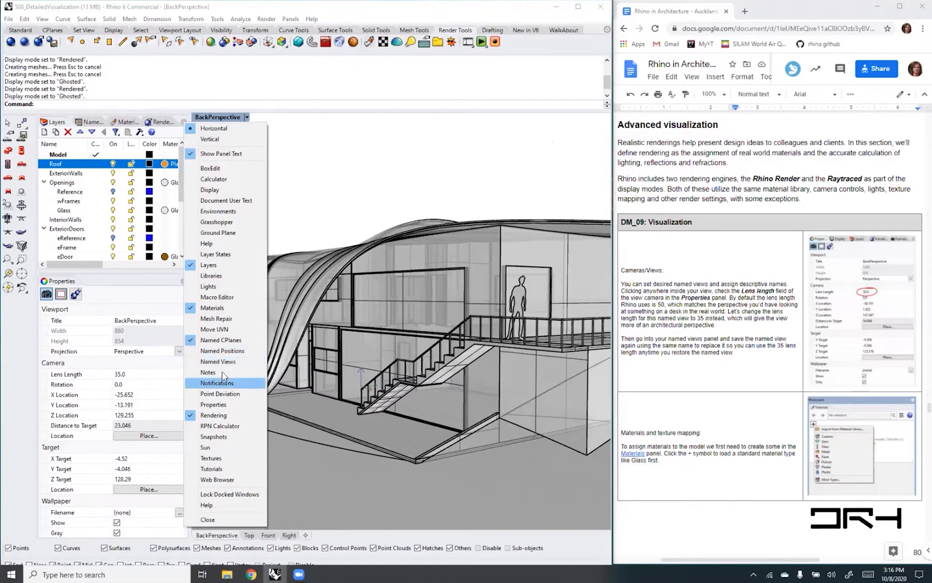
{"action": "left_click", "coordinate": [190, 366]}
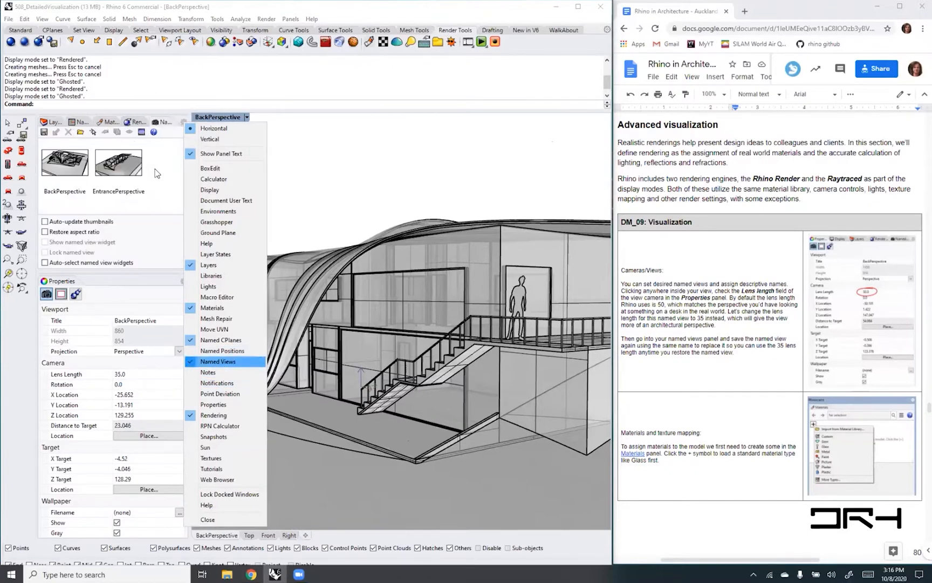
{"action": "left_click", "coordinate": [155, 168]}
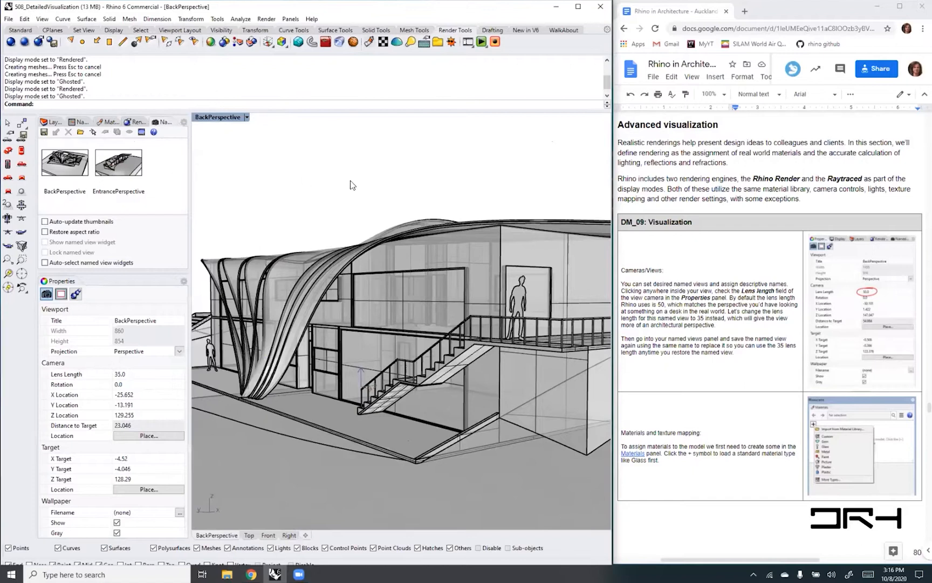
- Reframe the facade with the outdoor staircase and resave it as the BackPerspective named view, replacing the existing one
{"action": "left_click", "coordinate": [356, 195]}
{"action": "mouse_move", "coordinate": [357, 195]}
{"action": "right_mouse_down"}
{"action": "mouse_move", "coordinate": [356, 203]}
{"action": "mouse_move", "coordinate": [366, 200]}
{"action": "right_mouse_up"}
{"action": "right_click_drag", "start_coordinate": [457, 210], "coordinate": [290, 292]}
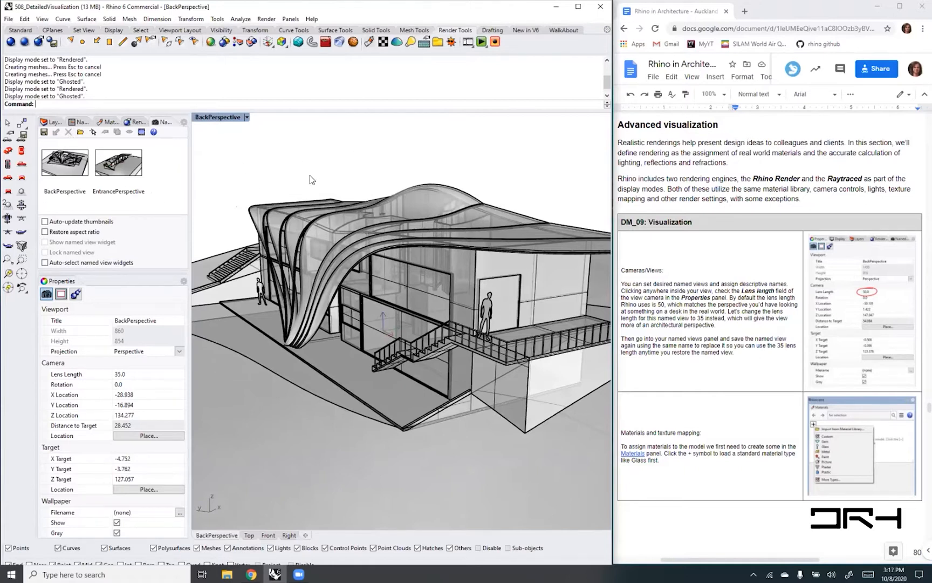
{"action": "right_click_drag", "start_coordinate": [313, 175], "coordinate": [315, 163]}
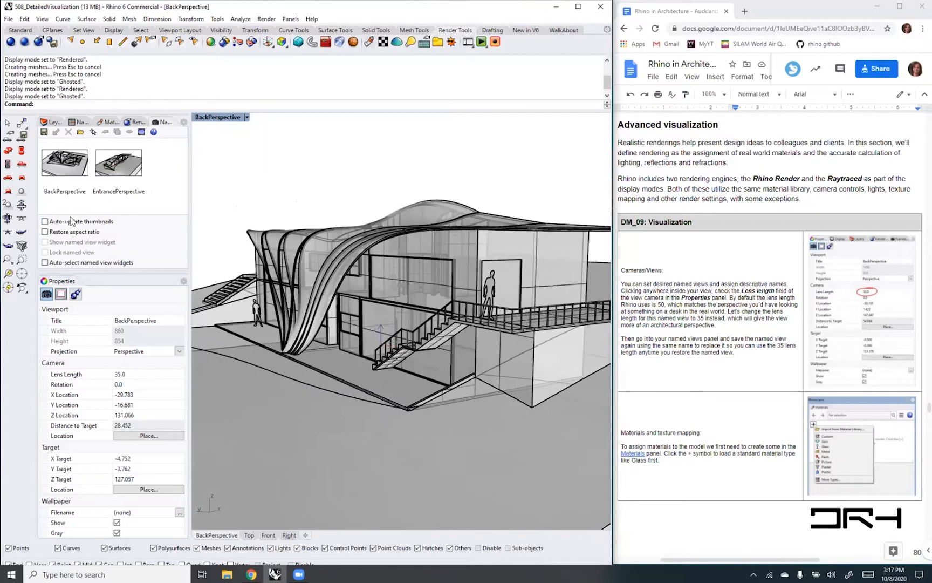
{"action": "left_click", "coordinate": [44, 132]}
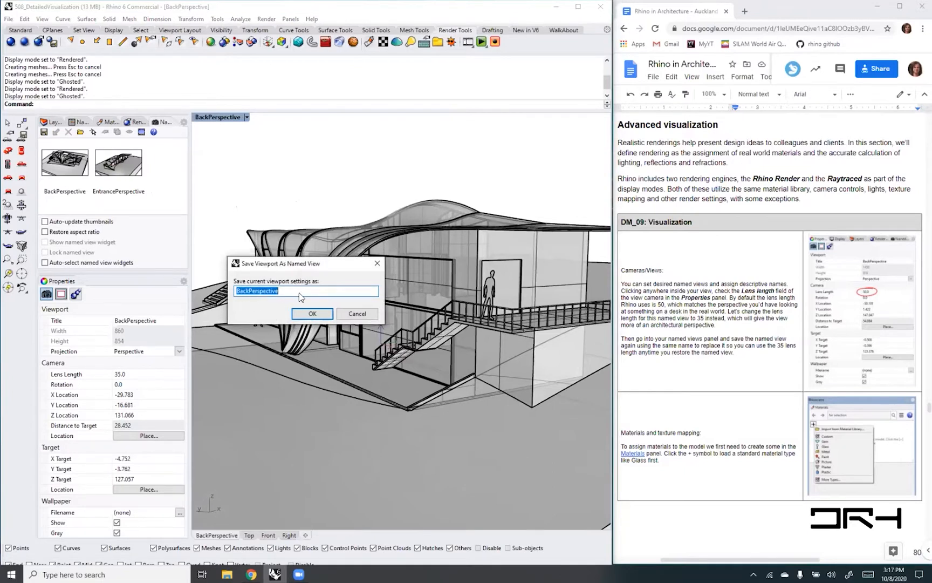
{"action": "left_click", "coordinate": [312, 313]}
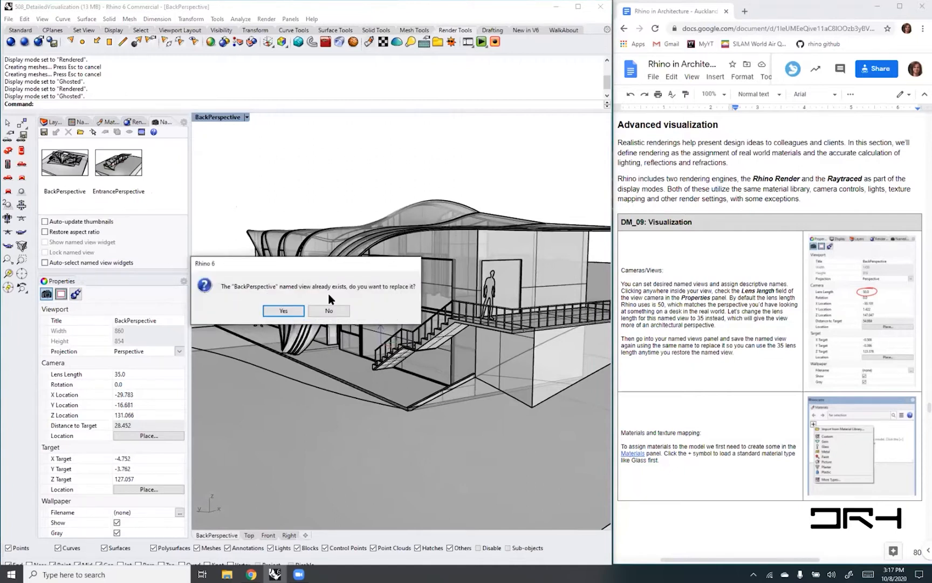
{"action": "left_click", "coordinate": [284, 311]}
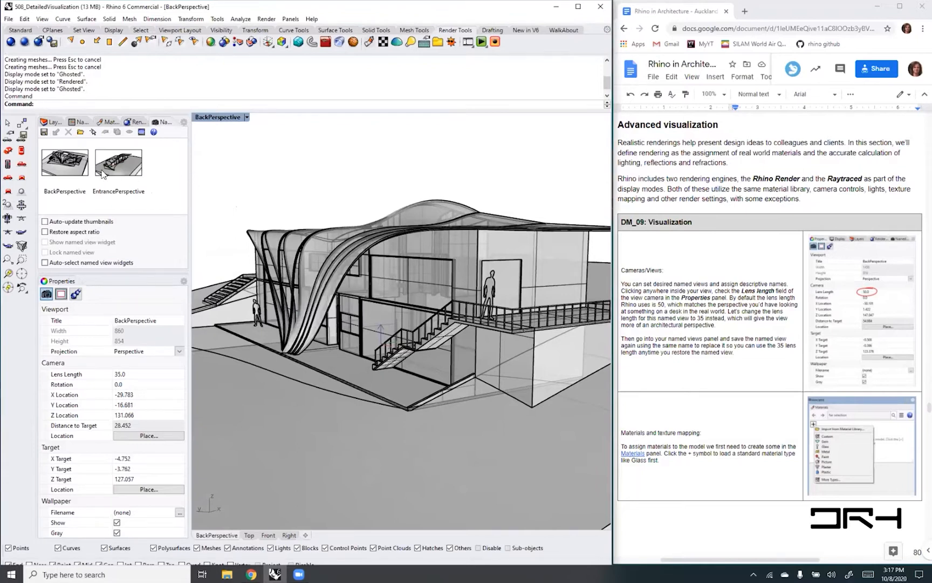
- Restore the EntrancePerspective named view and set its camera lens length to 35
{"action": "double_click", "coordinate": [122, 158]}
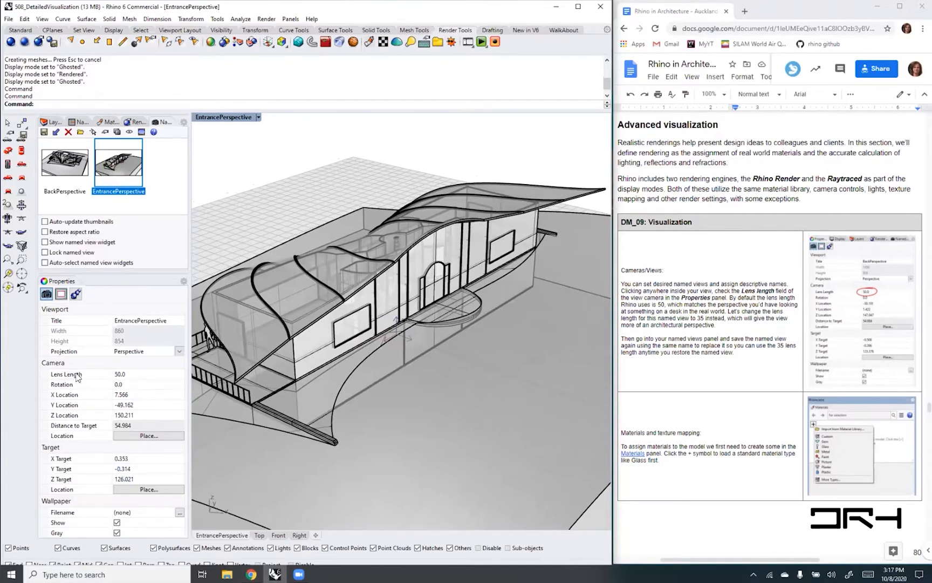
{"action": "left_click", "coordinate": [128, 374]}
{"action": "type", "text": "35"}
{"action": "key", "text": "Return"}
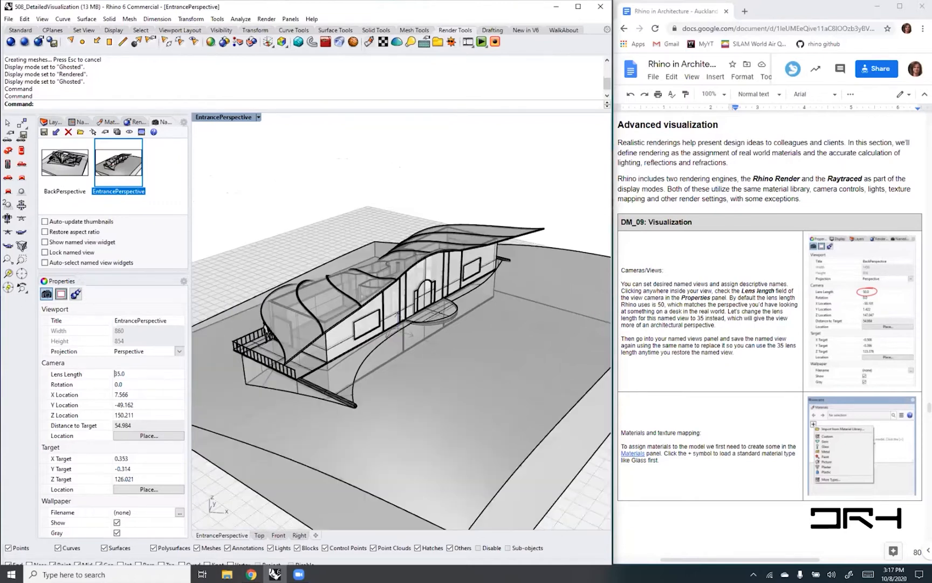
- Frame the entrance side from a low, closer angle and resave it as EntrancePerspective, replacing the existing named view
{"action": "right_click_drag", "start_coordinate": [389, 381], "coordinate": [400, 318]}
{"action": "scroll", "coordinate": [405, 312], "scroll_direction": "up", "scroll_amount": 2}
{"action": "scroll", "coordinate": [405, 311], "scroll_direction": "up", "scroll_amount": 2}
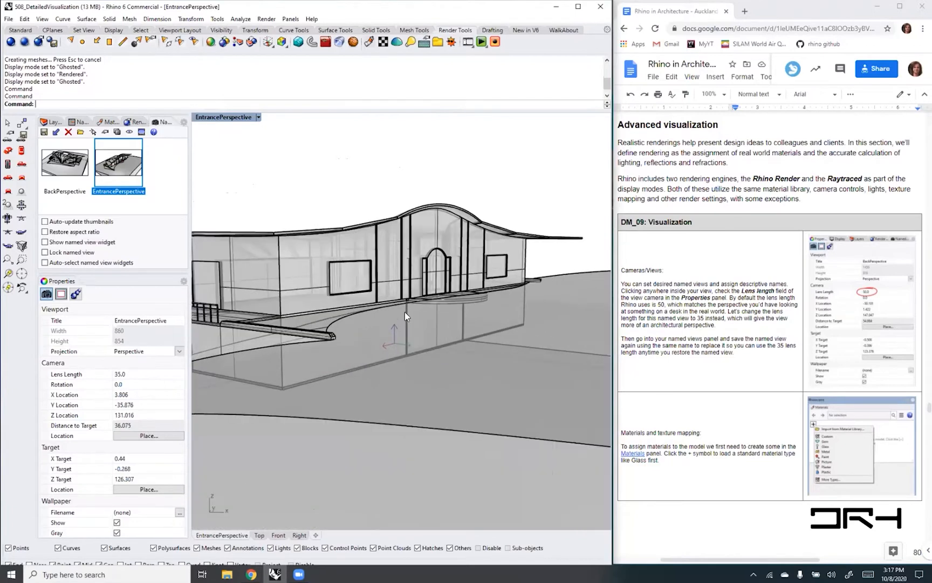
{"action": "right_click_drag", "start_coordinate": [395, 325], "coordinate": [374, 310], "text": "shift"}
{"action": "right_click_drag", "start_coordinate": [462, 327], "coordinate": [400, 319], "text": "shift"}
{"action": "right_click_drag", "start_coordinate": [316, 308], "coordinate": [353, 312]}
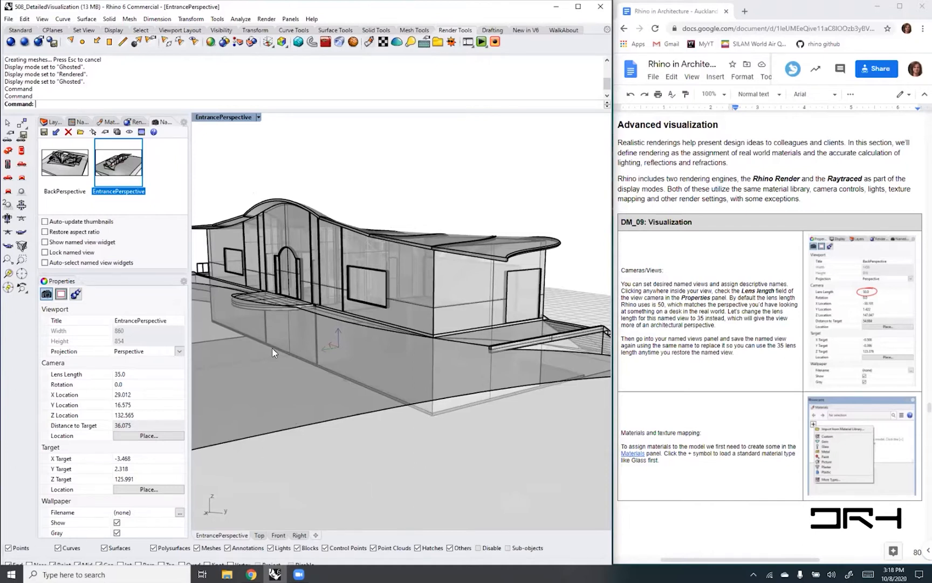
{"action": "left_click", "coordinate": [44, 132]}
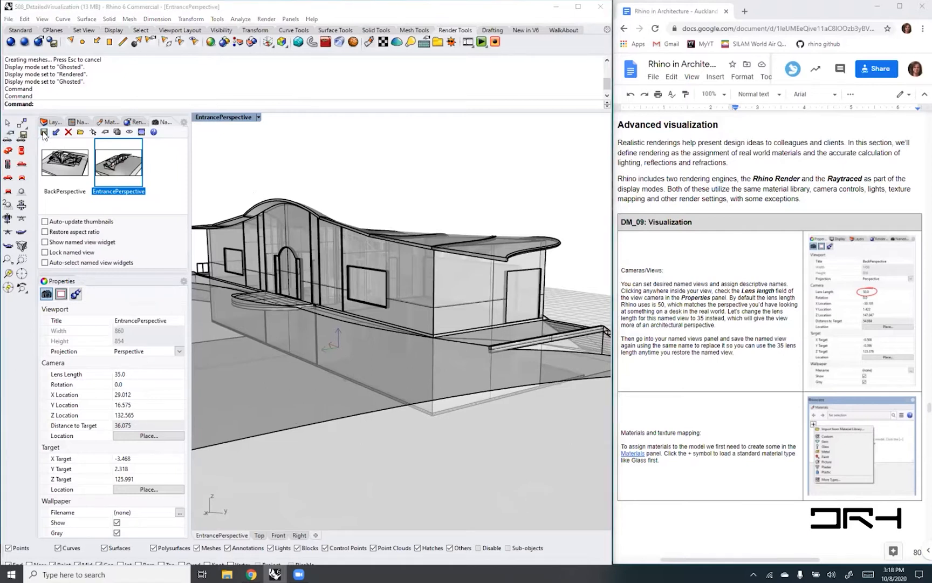
{"action": "left_click", "coordinate": [311, 316]}
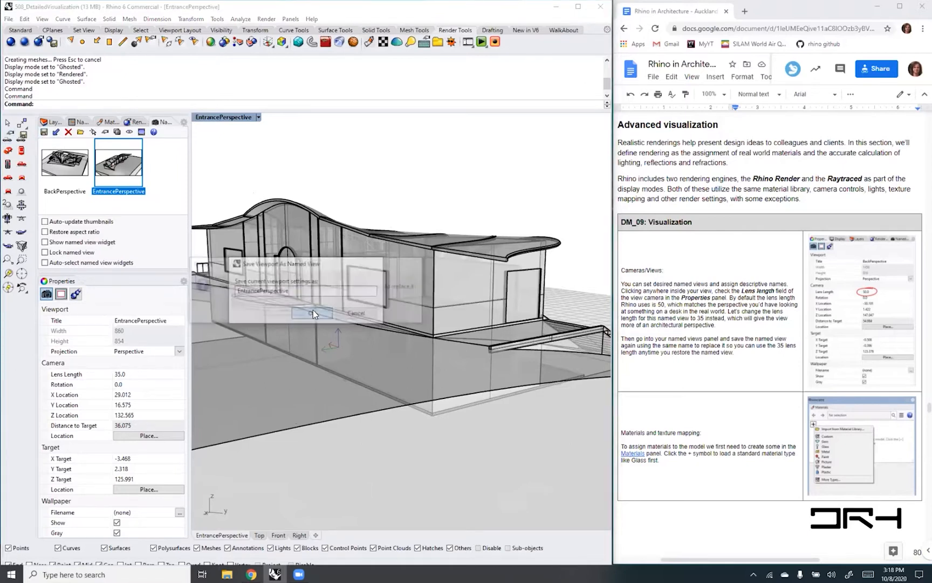
{"action": "left_click", "coordinate": [283, 312]}
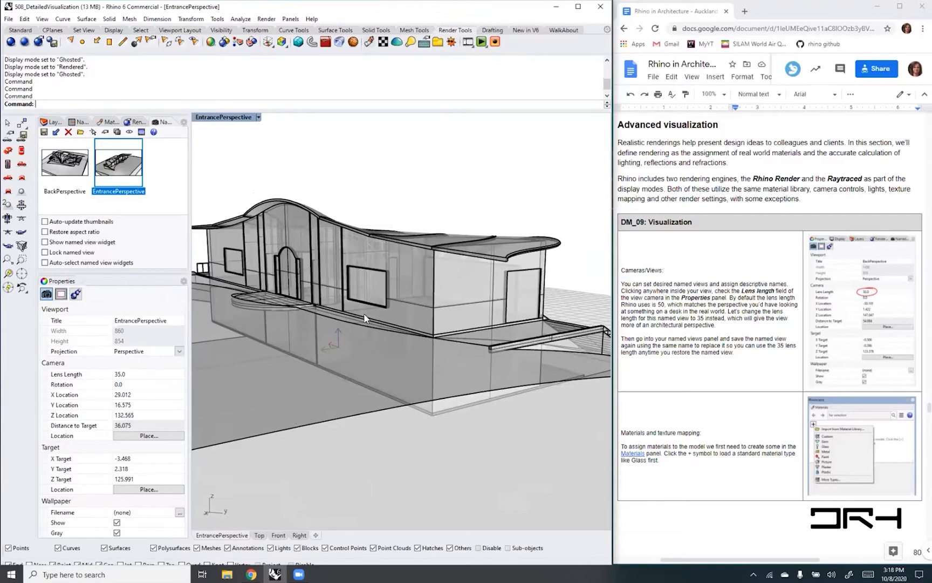
- Restore the BackPerspective named view and bring up the list of named construction planes
{"action": "double_click", "coordinate": [64, 163]}
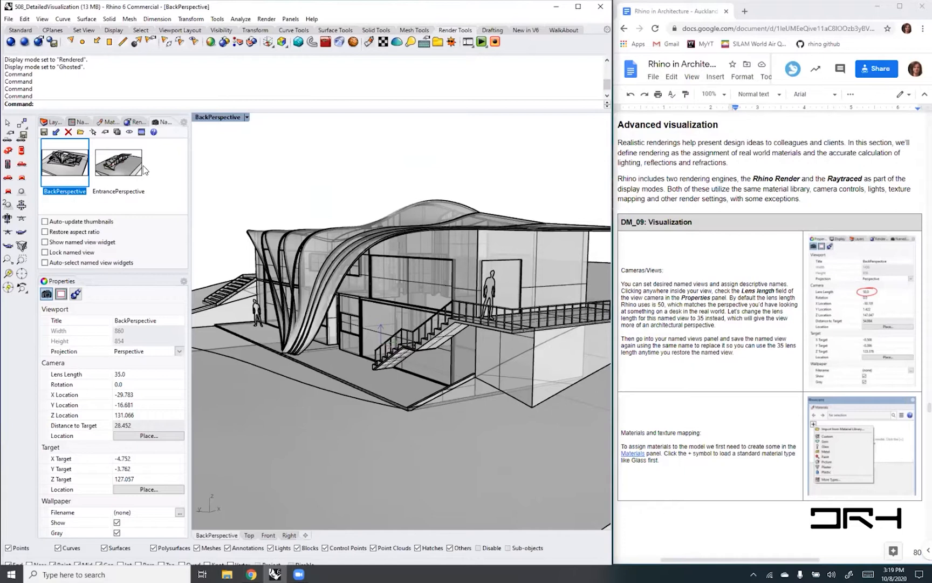
{"action": "left_click", "coordinate": [79, 121]}
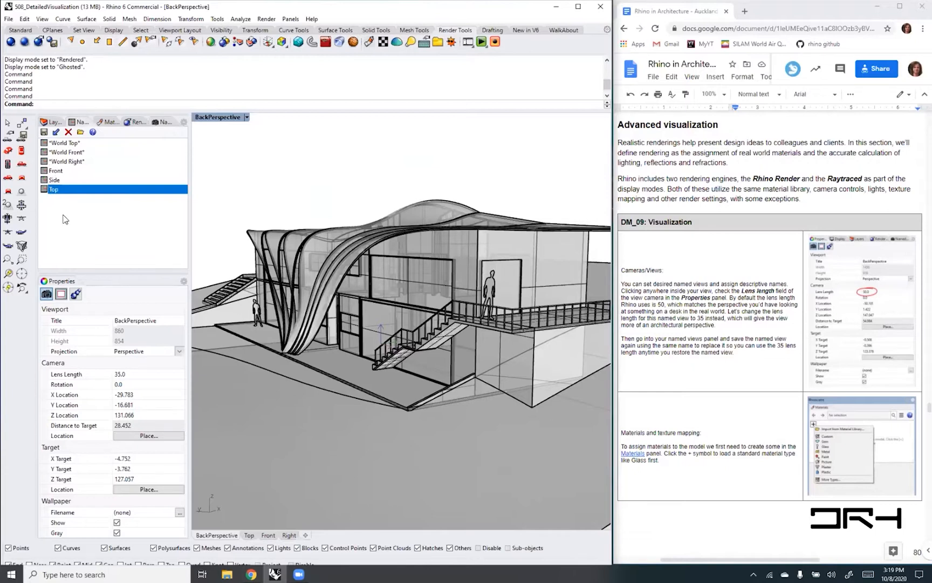
{"action": "left_click", "coordinate": [162, 122]}
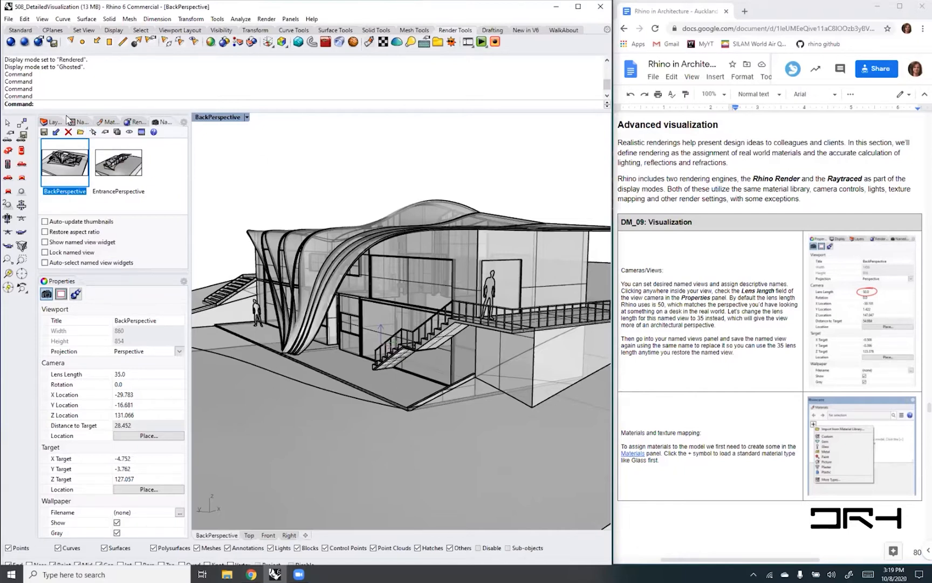
{"action": "left_click", "coordinate": [80, 122]}
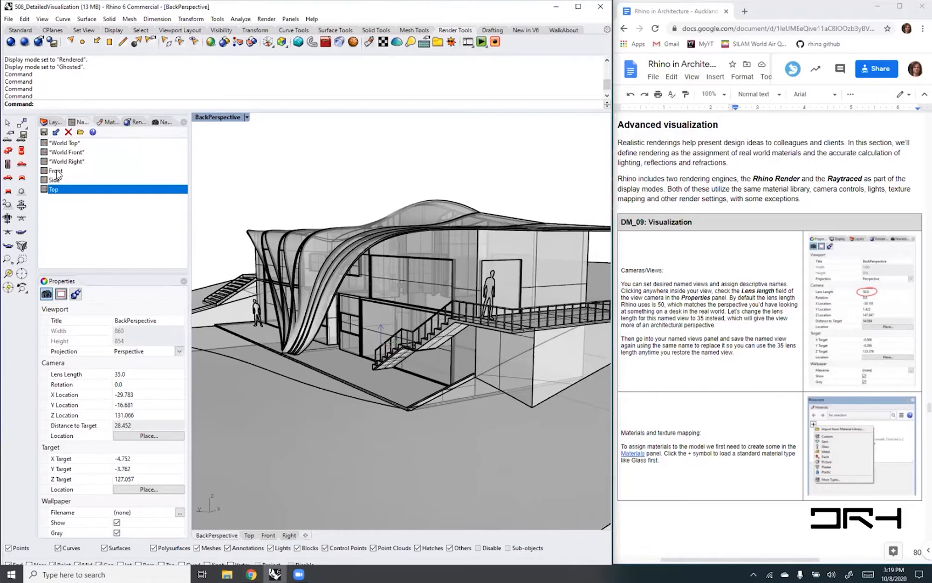
- Activate the Front named construction plane and set the viewport to its plan view
{"action": "double_click", "coordinate": [56, 171]}
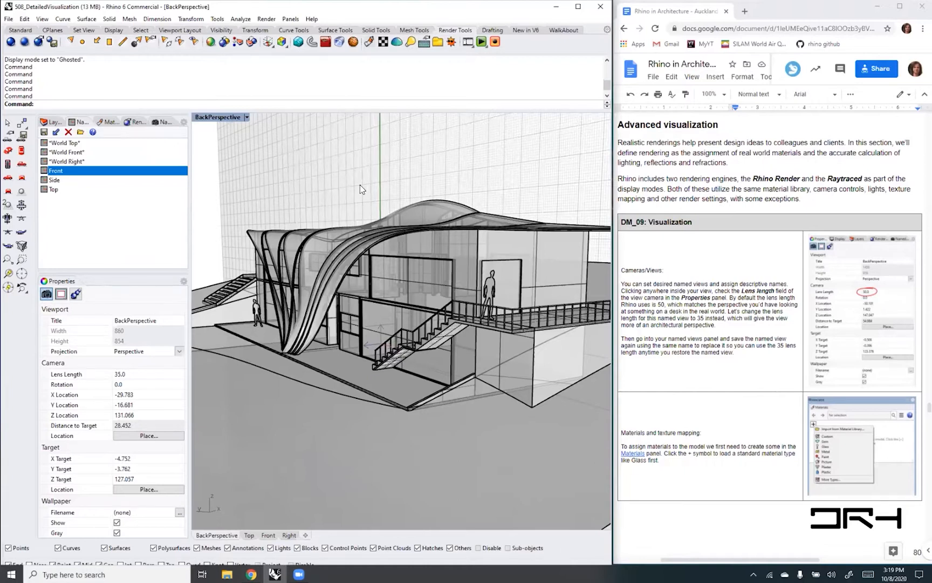
{"action": "type", "text": "la"}
{"action": "key", "text": "Return"}
{"action": "scroll", "coordinate": [388, 255], "scroll_direction": "down", "scroll_amount": 3}
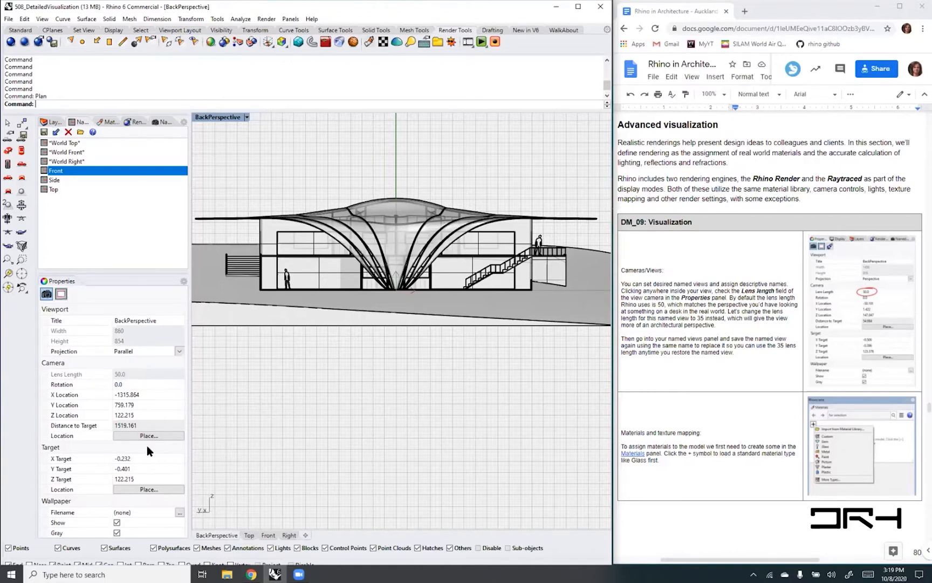
{"action": "double_click", "coordinate": [53, 190]}
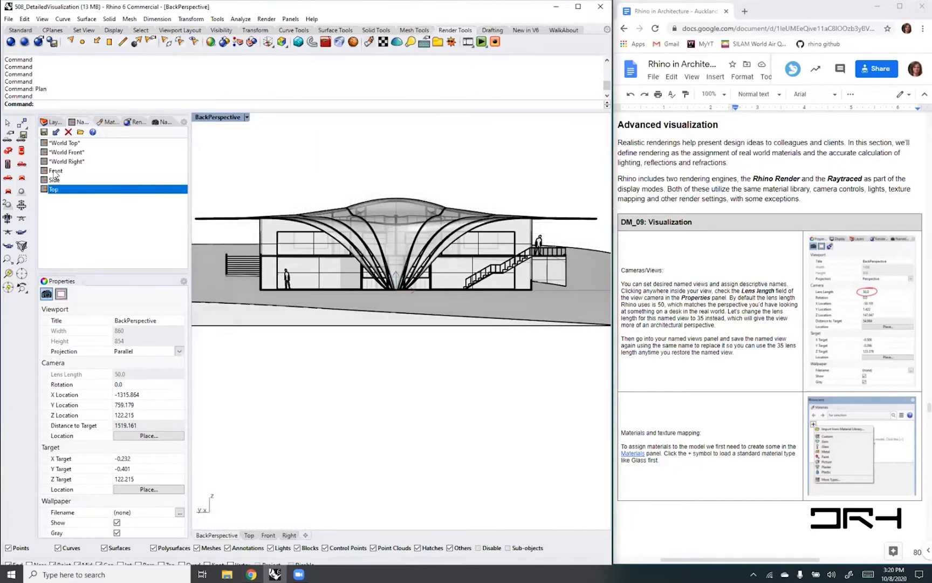
{"action": "double_click", "coordinate": [55, 170]}
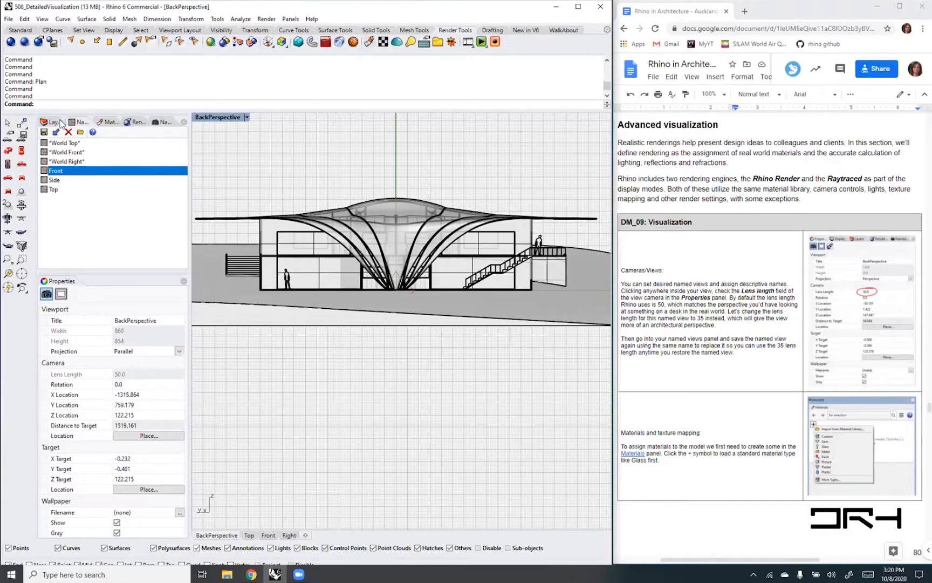
- Save the current parallel view of the back facade as a named view called BackElevation
{"action": "left_click", "coordinate": [162, 122]}
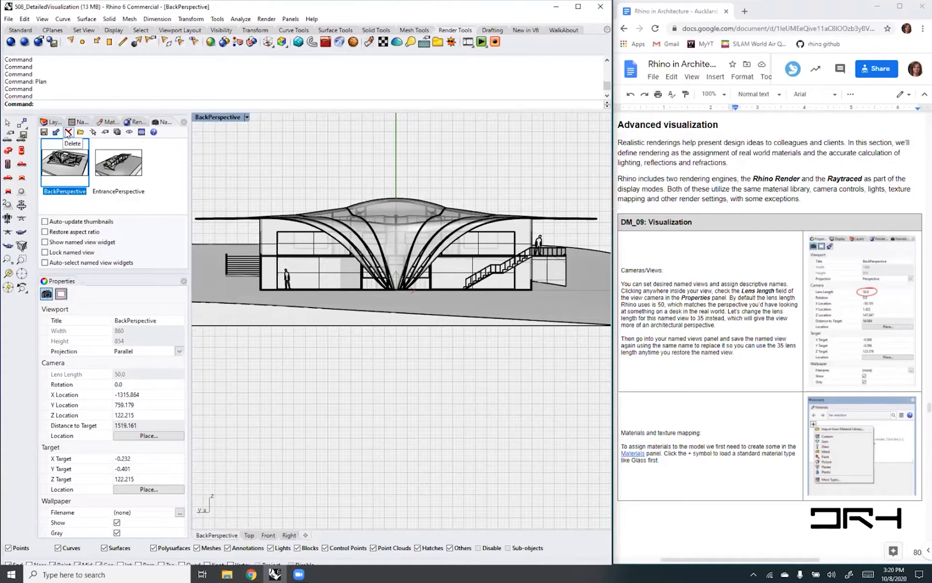
{"action": "left_click", "coordinate": [44, 133]}
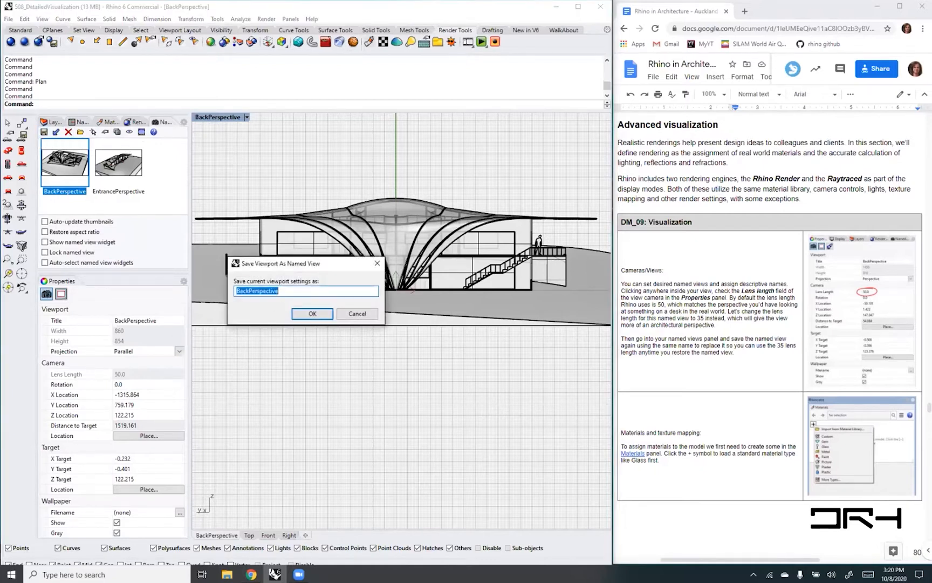
{"action": "type", "text": "BackElevation"}
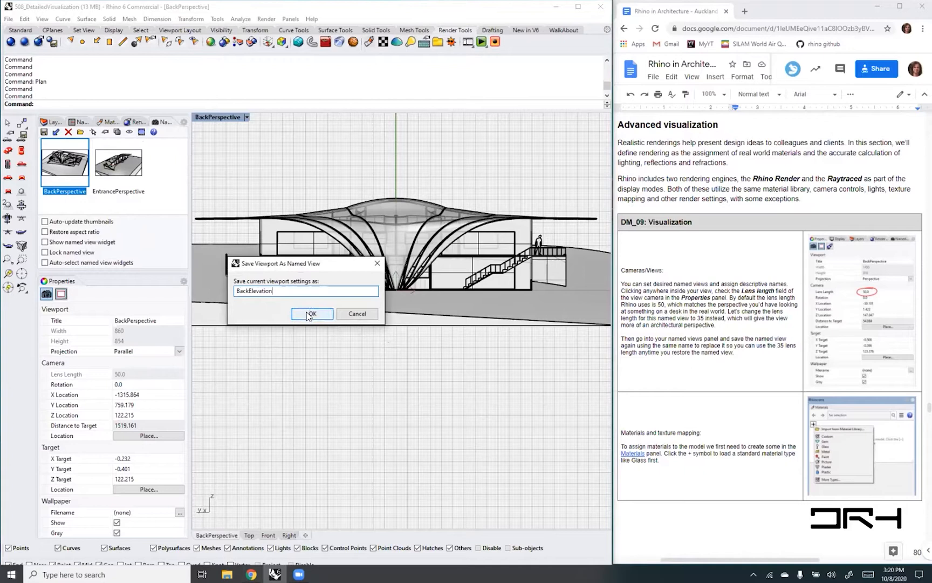
{"action": "left_click", "coordinate": [310, 313]}
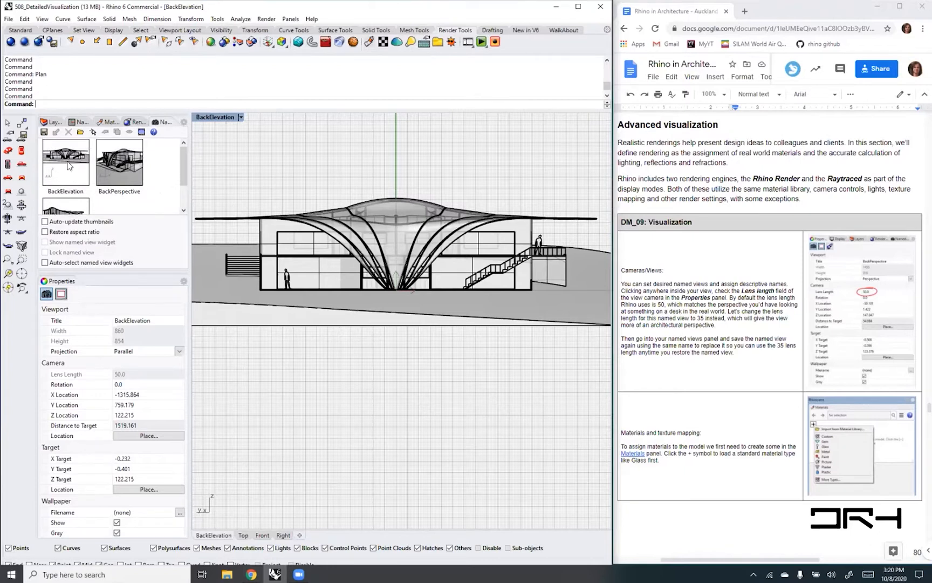
- Switch between the BackPerspective and BackElevation named views, and set the named view animation to a constant time of 50 frames
{"action": "double_click", "coordinate": [125, 166]}
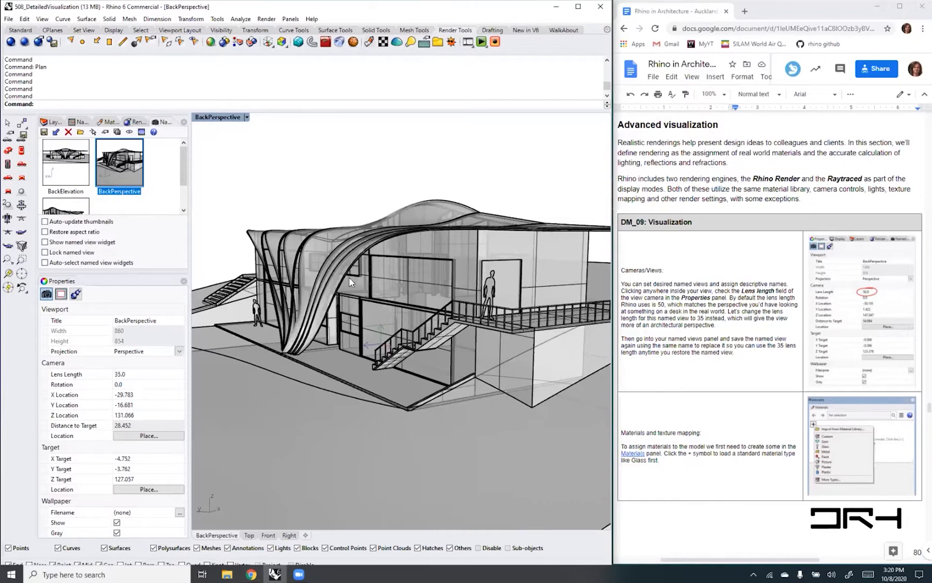
{"action": "double_click", "coordinate": [65, 165]}
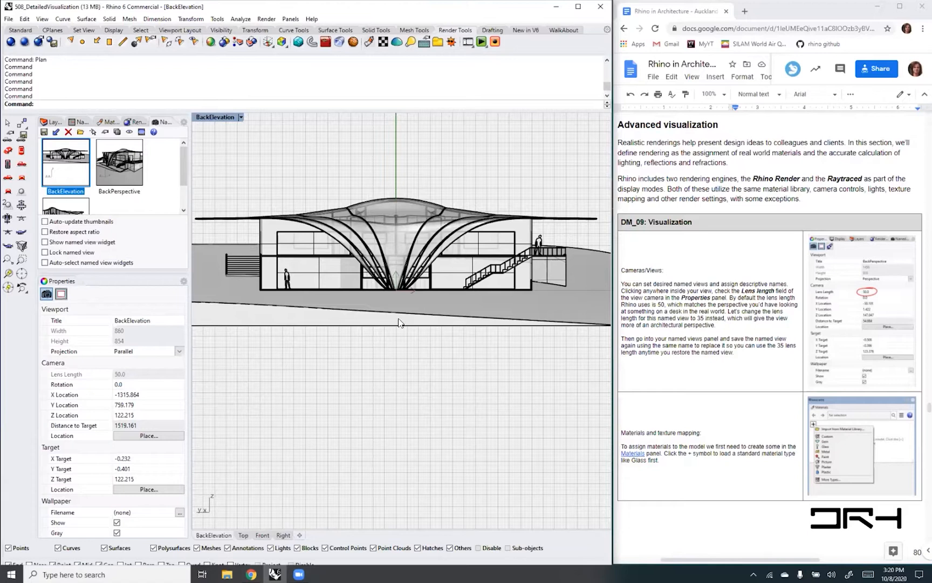
{"action": "left_click", "coordinate": [141, 133]}
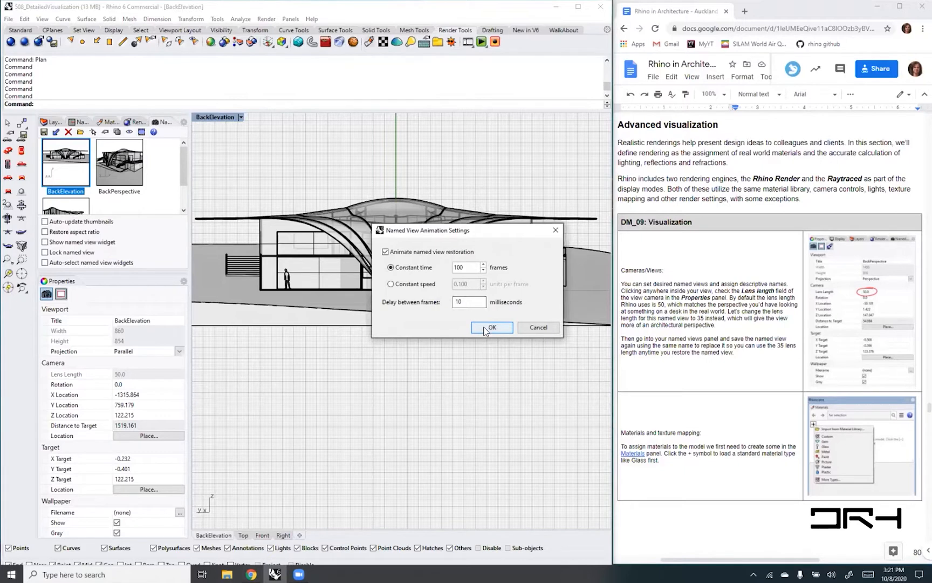
{"action": "double_click", "coordinate": [461, 268]}
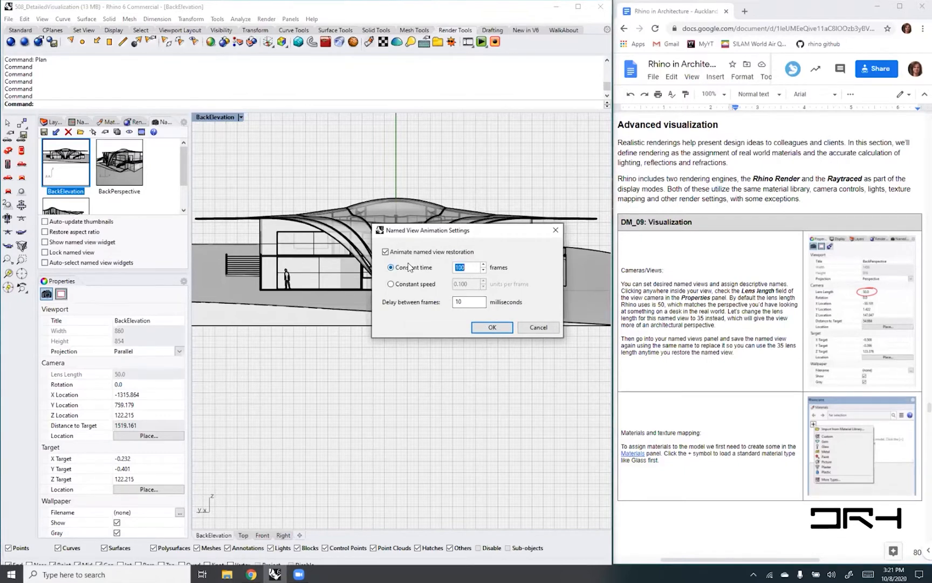
{"action": "type", "text": "50"}
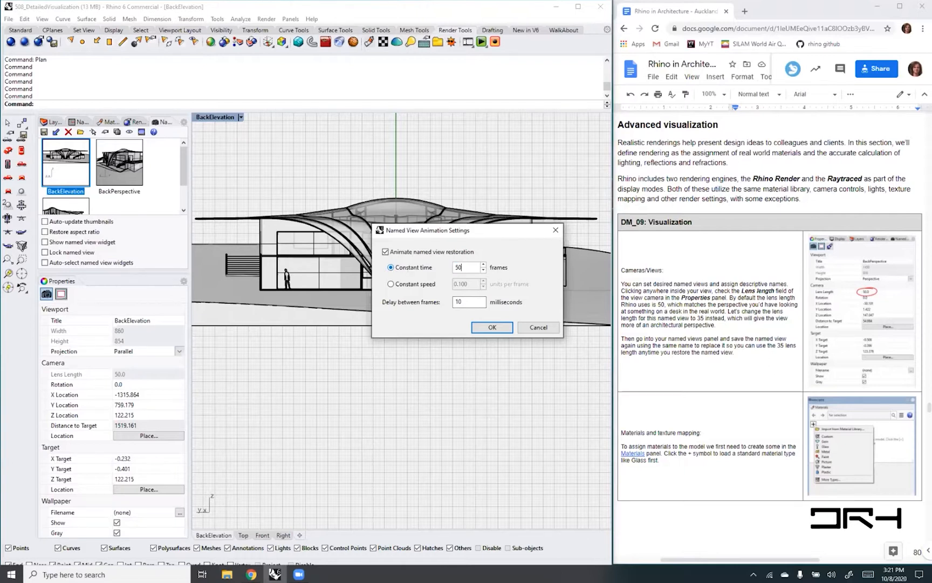
{"action": "left_click", "coordinate": [492, 327]}
- Check the animated transition by restoring BackPerspective and BackElevation alternately, ending on BackElevation
{"action": "double_click", "coordinate": [119, 182]}
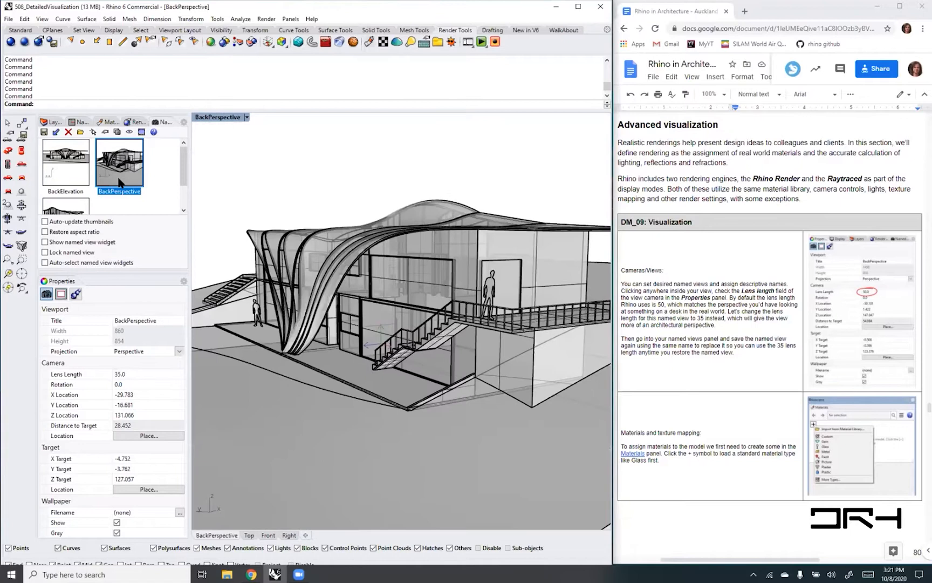
{"action": "double_click", "coordinate": [76, 168]}
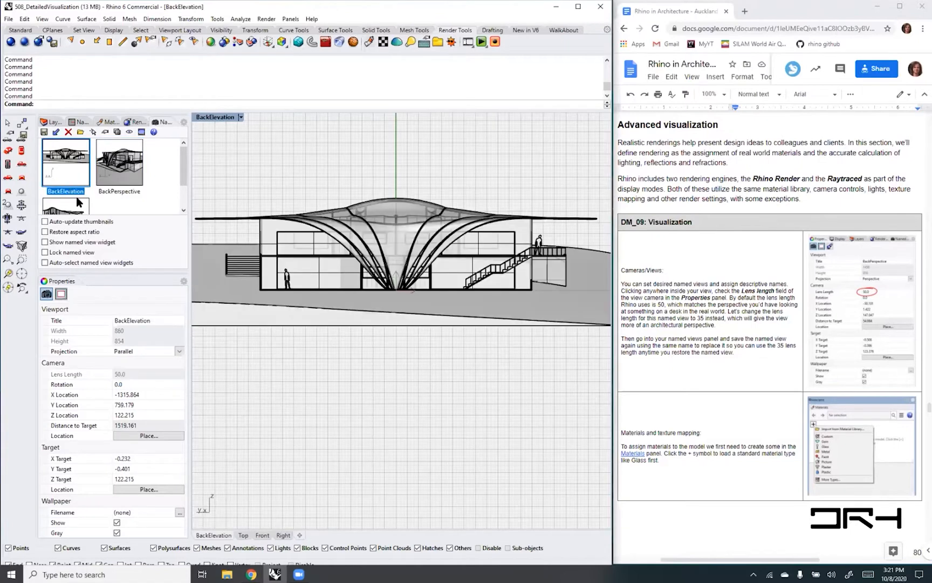
{"action": "left_click", "coordinate": [113, 173]}
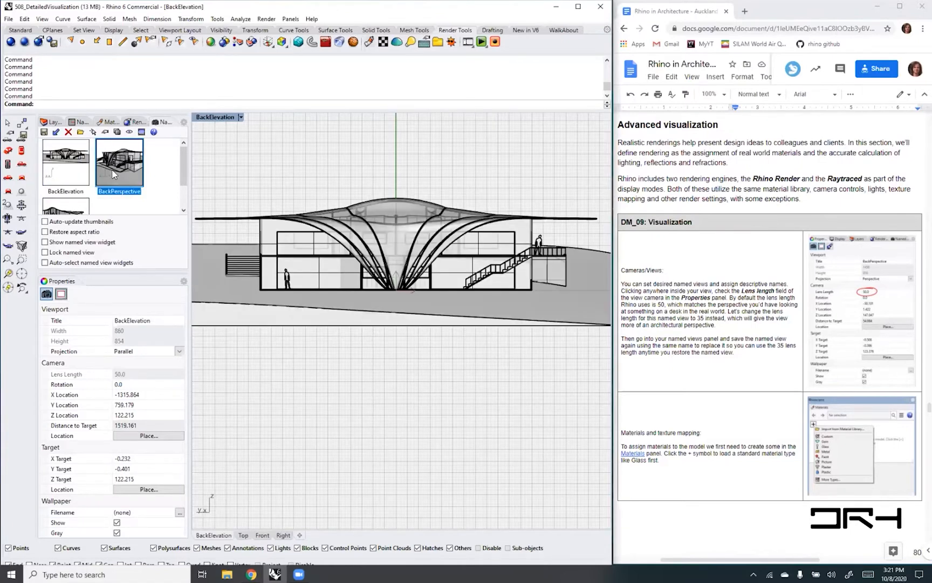
{"action": "double_click", "coordinate": [113, 174]}
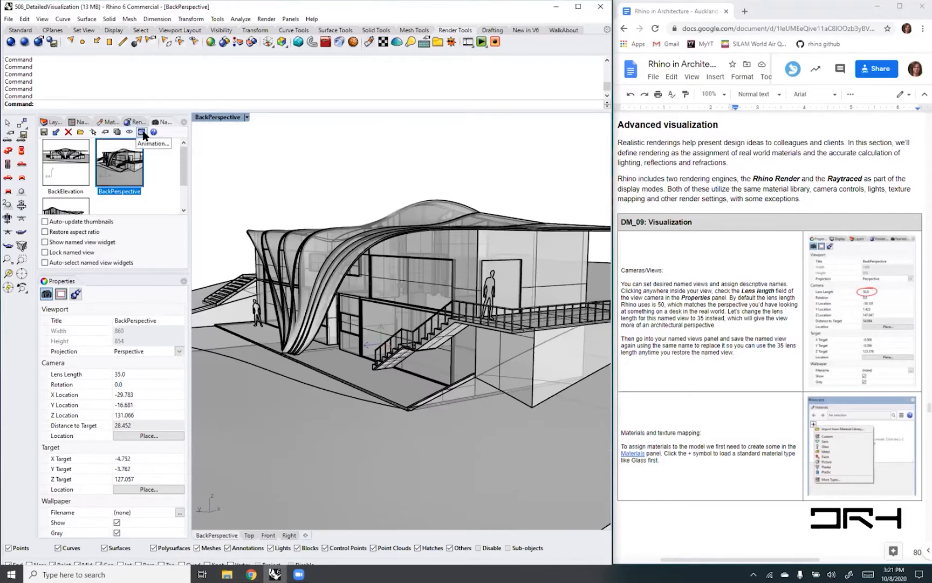
{"action": "double_click", "coordinate": [72, 162]}
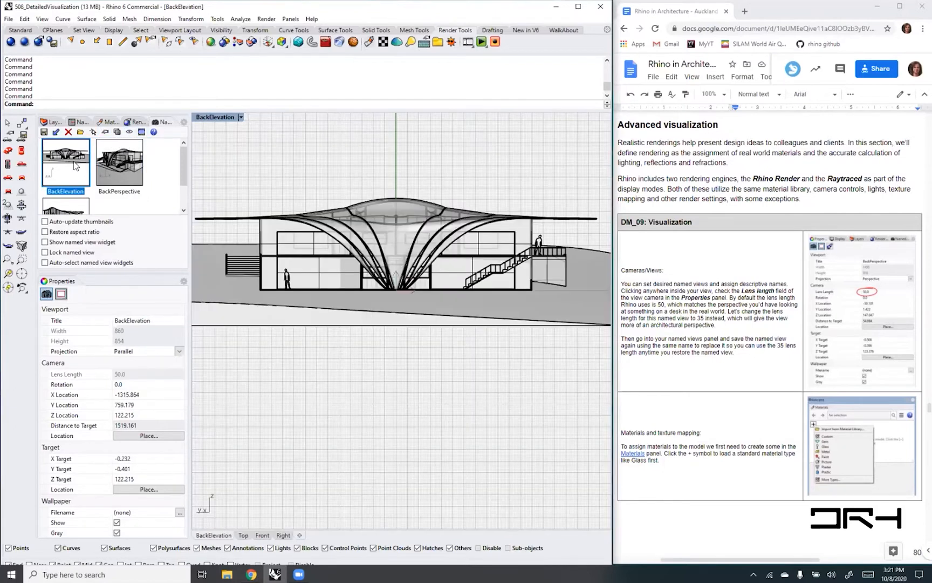
- Review the named view animation settings and keep them as they are
{"action": "left_click", "coordinate": [141, 132]}
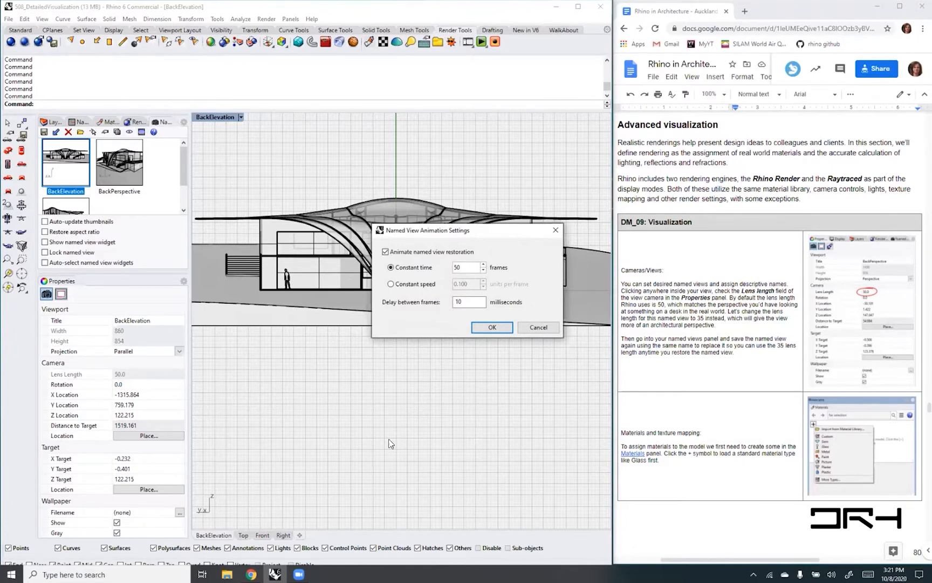
{"action": "left_click", "coordinate": [493, 328]}
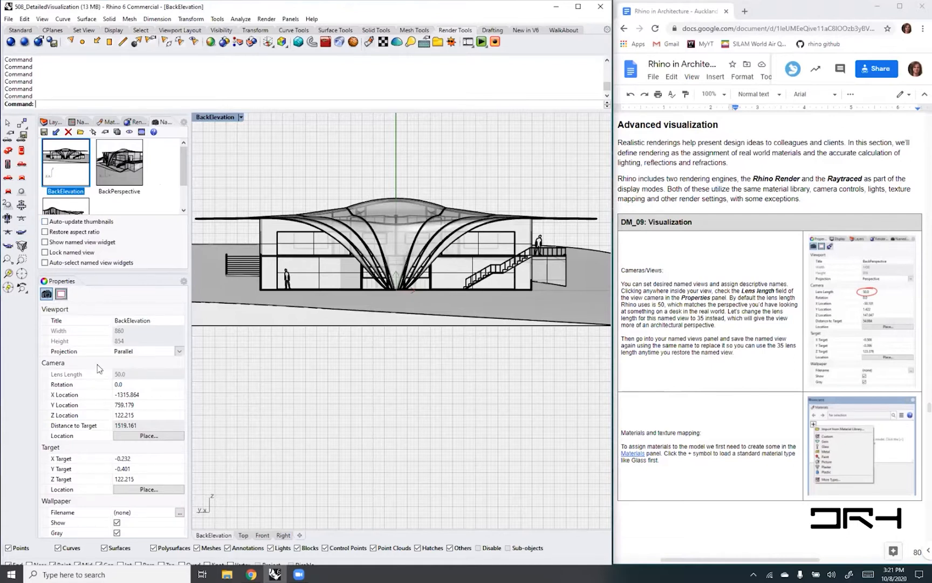
- Activate the Side named construction plane and set the viewport to its plan view
{"action": "left_click", "coordinate": [81, 122]}
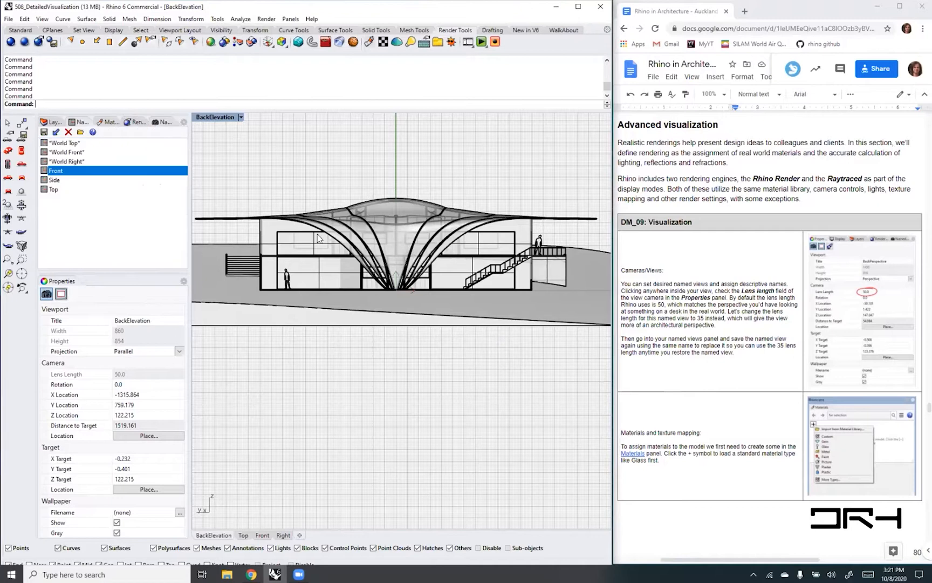
{"action": "double_click", "coordinate": [55, 180]}
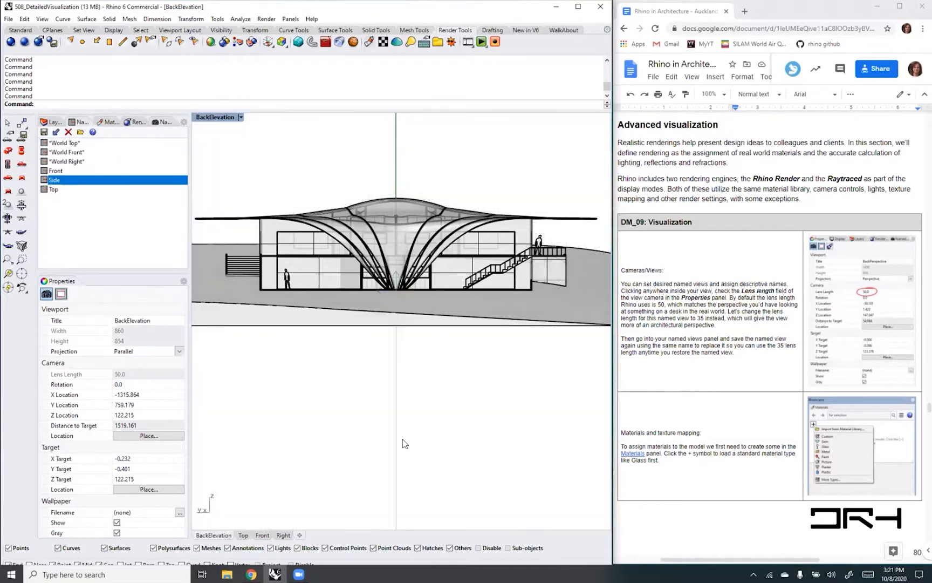
{"action": "type", "text": "Pl"}
{"action": "key", "text": "Return"}
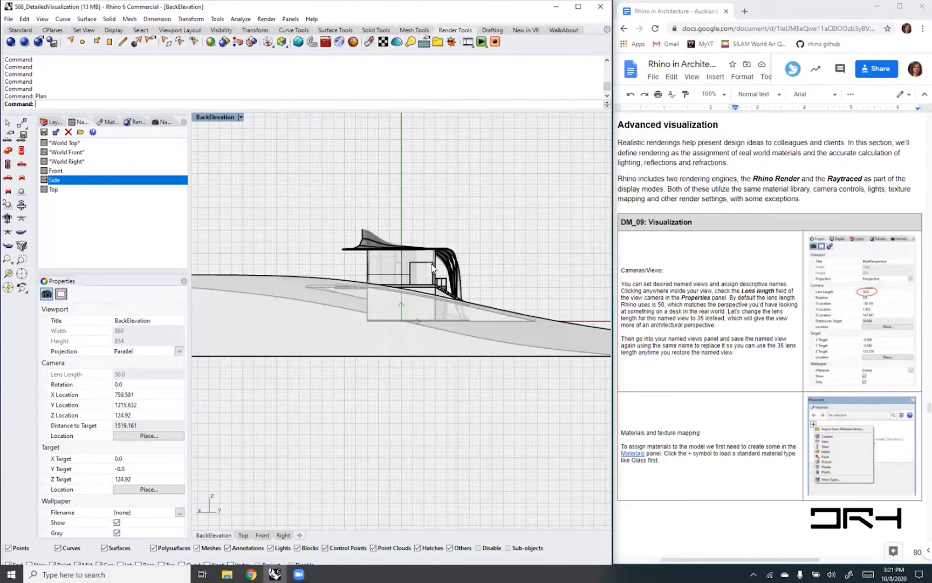
- Frame the side facade in the parallel view and save it as a named view called SideElevation
{"action": "scroll", "coordinate": [421, 262], "scroll_direction": "up", "scroll_amount": 4}
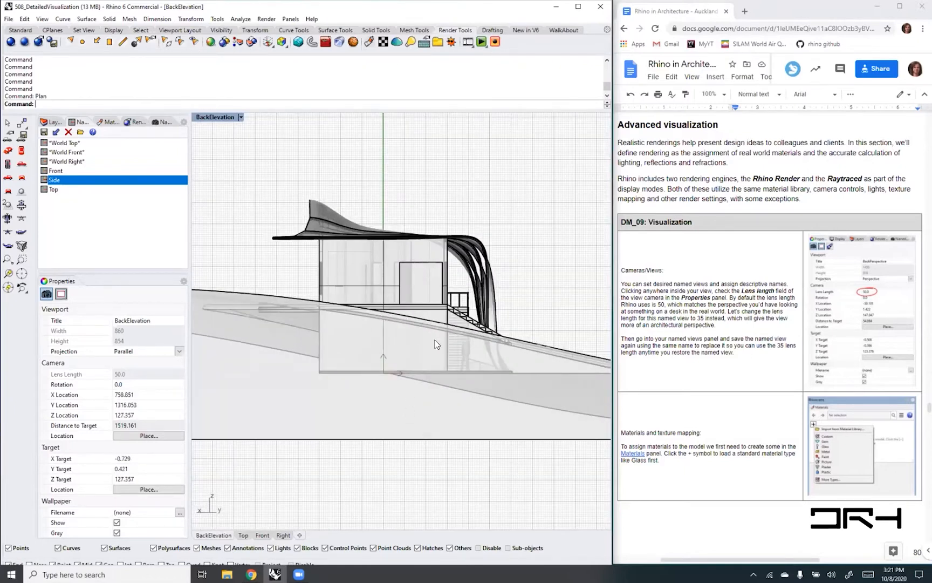
{"action": "scroll", "coordinate": [404, 288], "scroll_direction": "up", "scroll_amount": 1}
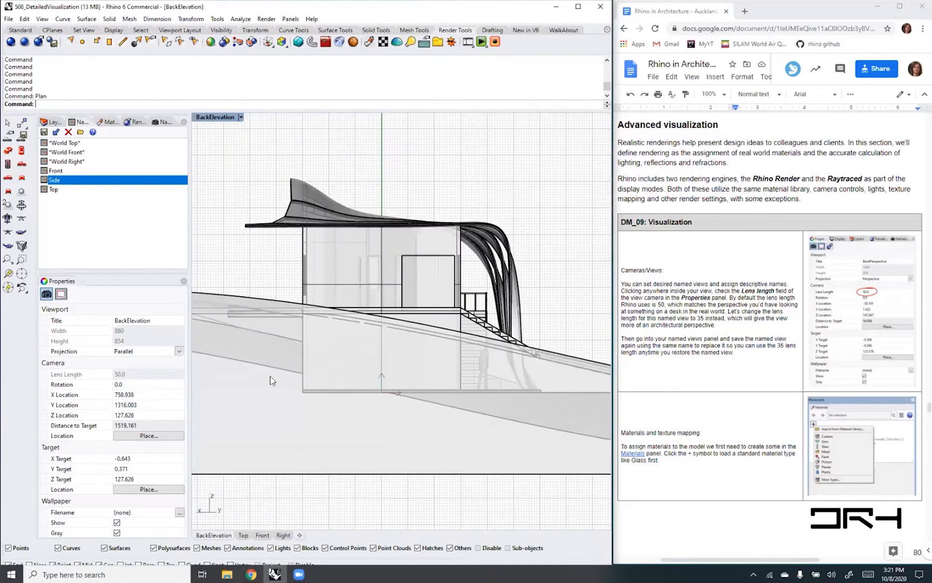
{"action": "scroll", "coordinate": [426, 327], "scroll_direction": "up", "scroll_amount": 2}
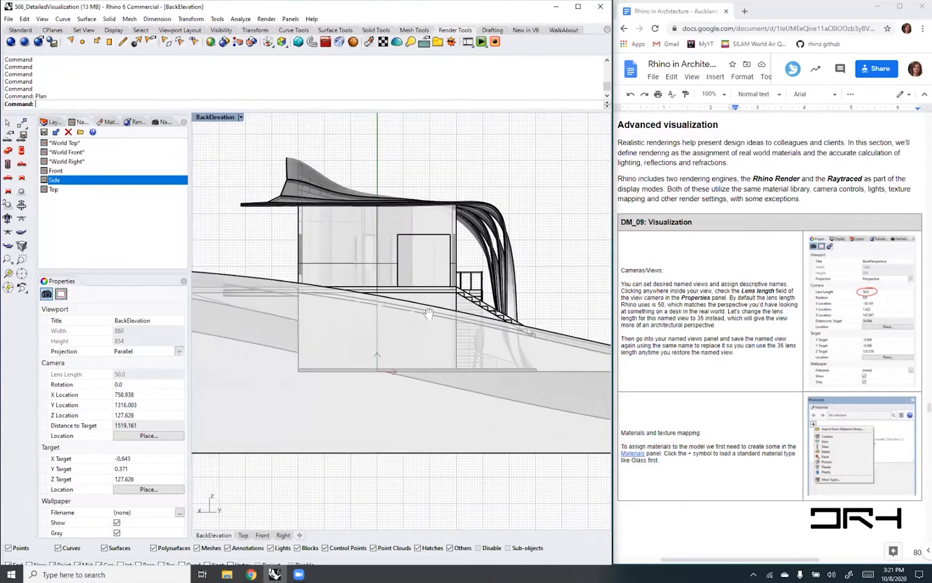
{"action": "right_click_drag", "start_coordinate": [405, 318], "coordinate": [415, 346]}
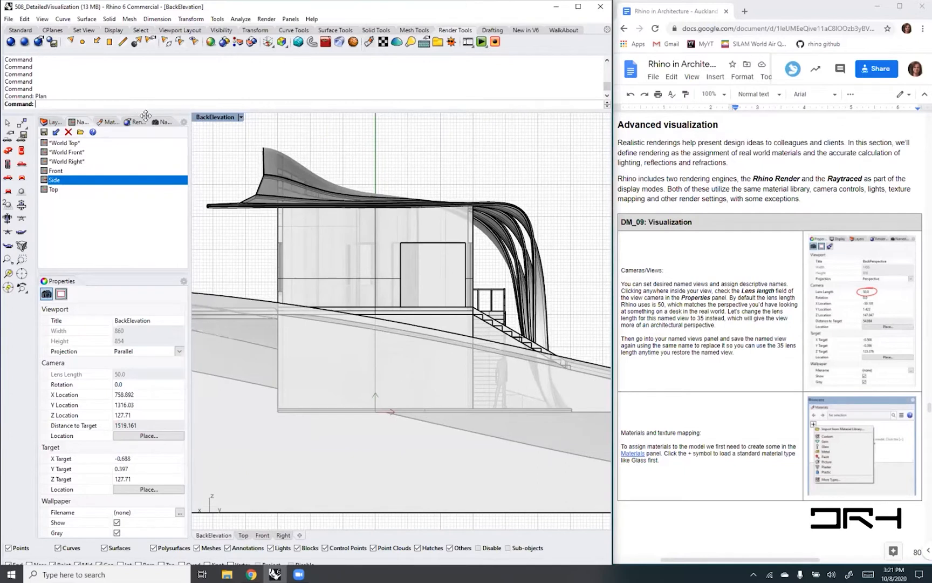
{"action": "left_click", "coordinate": [163, 122]}
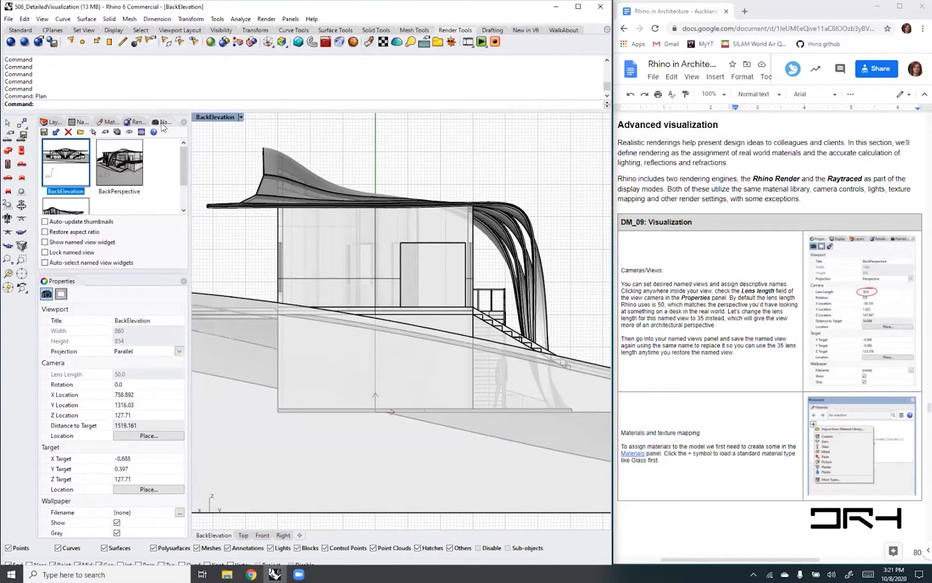
{"action": "left_click", "coordinate": [44, 132]}
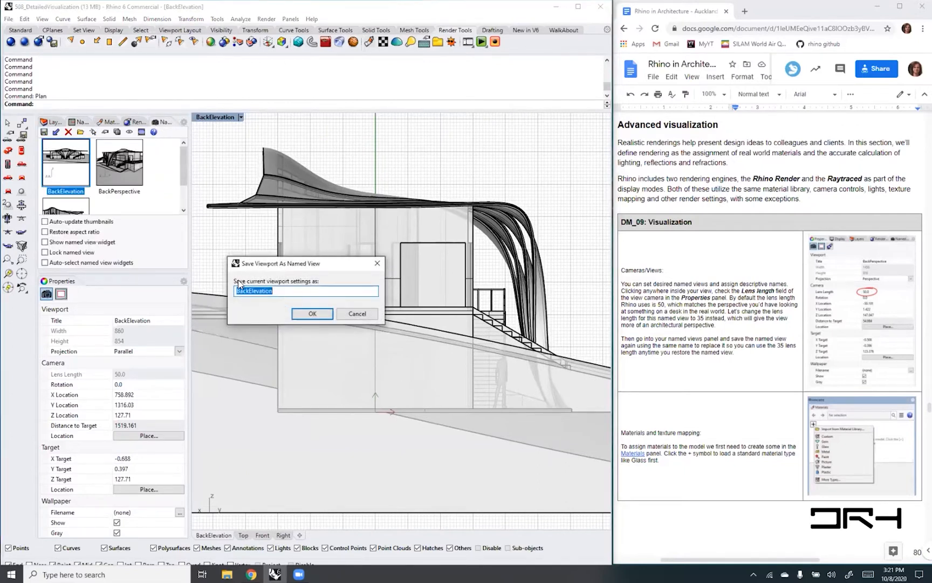
{"action": "left_click", "coordinate": [248, 290]}
{"action": "left_click_drag", "start_coordinate": [249, 290], "coordinate": [224, 294]}
{"action": "type", "text": "Side"}
{"action": "left_click", "coordinate": [312, 314]}
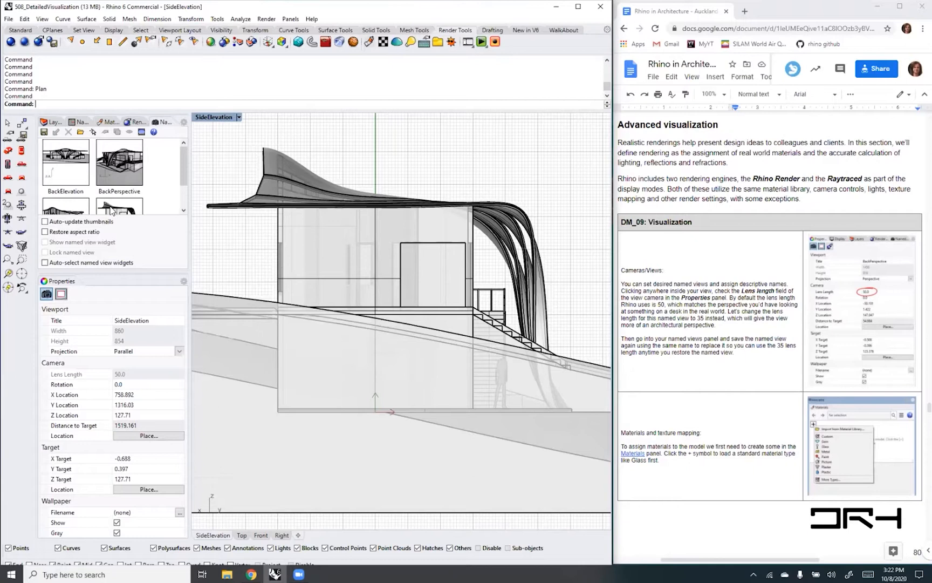
- Restore EntrancePerspective, SideElevation, BackPerspective and BackElevation in turn, and enlarge the named views area to show all four thumbnails
{"action": "double_click", "coordinate": [80, 208]}
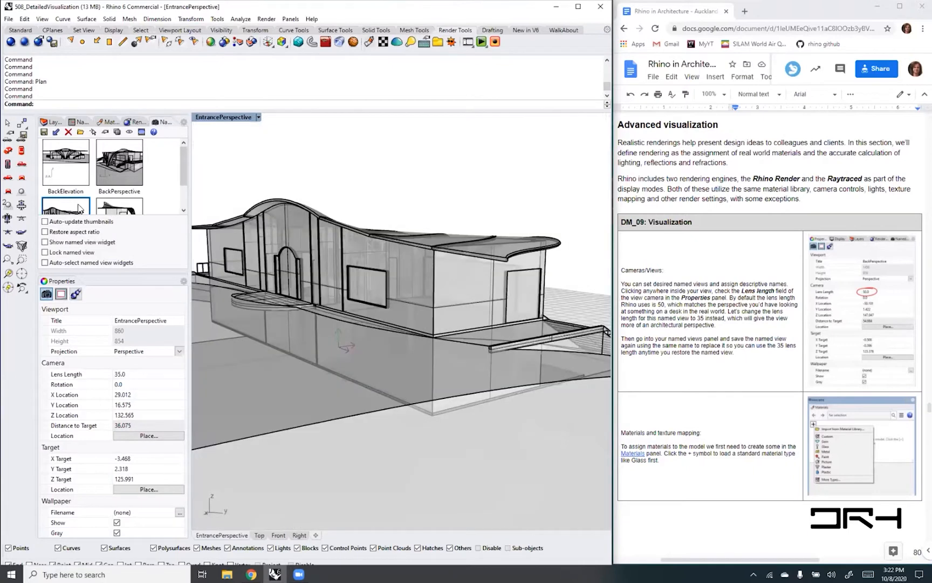
{"action": "double_click", "coordinate": [123, 209]}
{"action": "double_click", "coordinate": [117, 174]}
{"action": "double_click", "coordinate": [66, 158]}
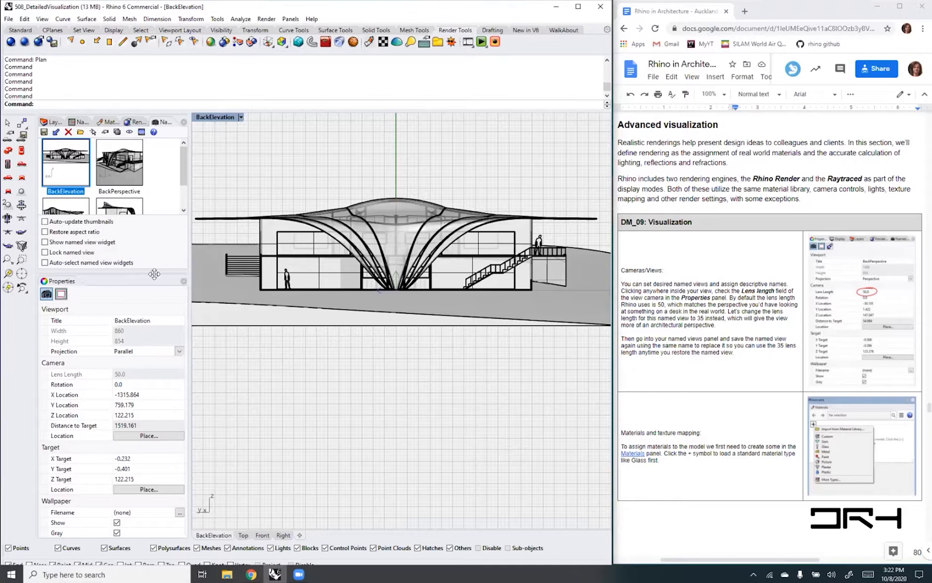
{"action": "left_click_drag", "start_coordinate": [155, 271], "coordinate": [144, 350]}
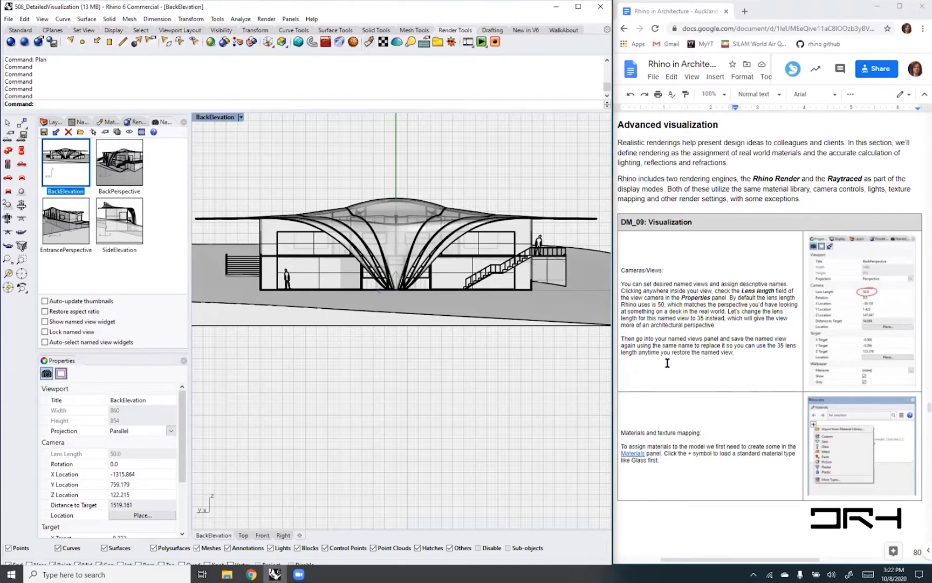
- Look through the materials section of the guide, display the model's materials, and check which panels can be shown
{"action": "scroll", "coordinate": [696, 351], "scroll_direction": "down", "scroll_amount": 2}
{"action": "scroll", "coordinate": [696, 351], "scroll_direction": "down", "scroll_amount": 1}
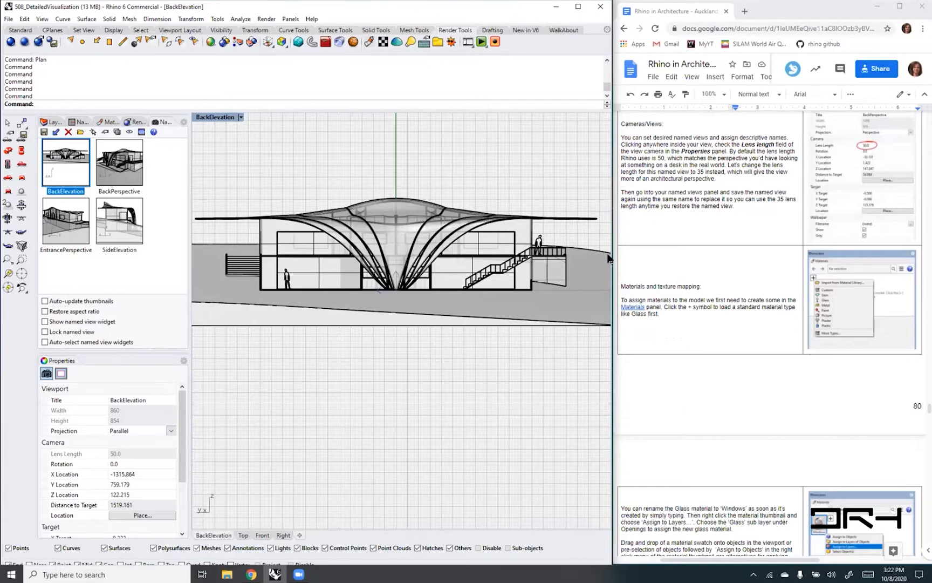
{"action": "left_click", "coordinate": [108, 122]}
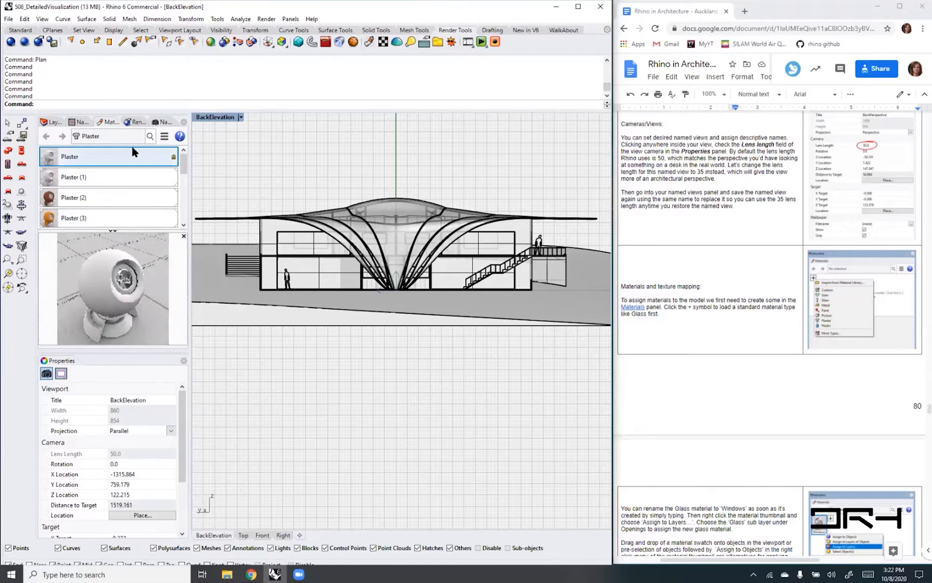
{"action": "left_click", "coordinate": [183, 124]}
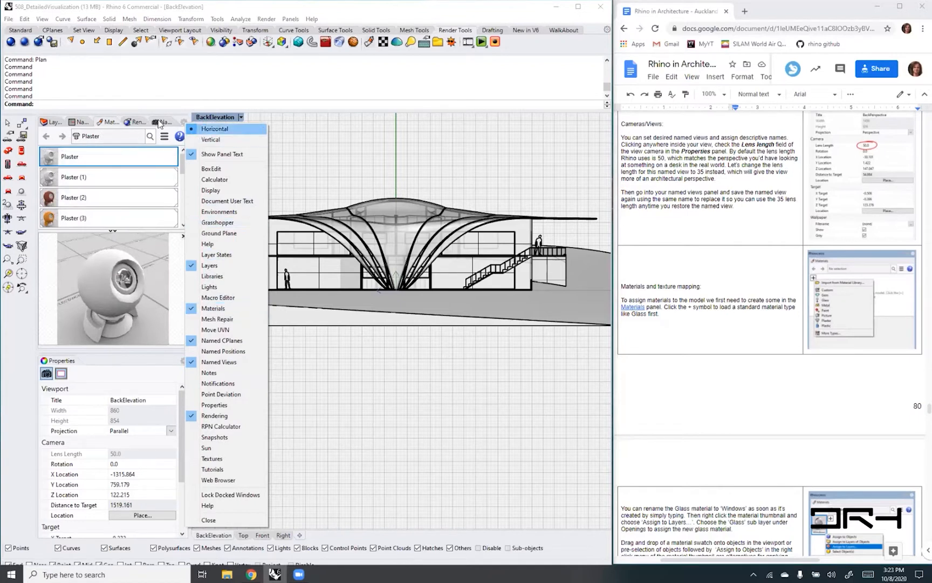
{"action": "left_click", "coordinate": [105, 124]}
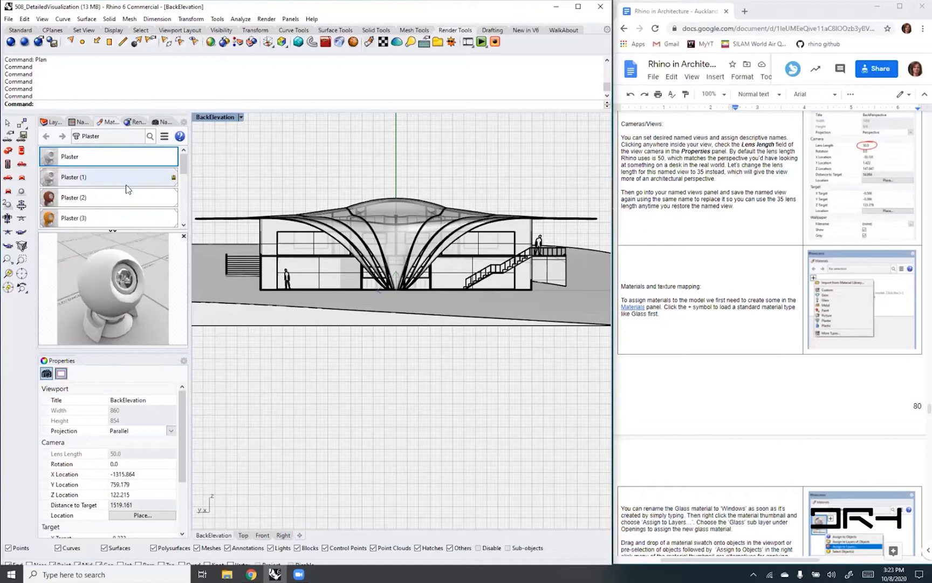
- Restore the BackPerspective named view, switch its display mode to Rendered, and view the house from above the roof
{"action": "left_click", "coordinate": [162, 123]}
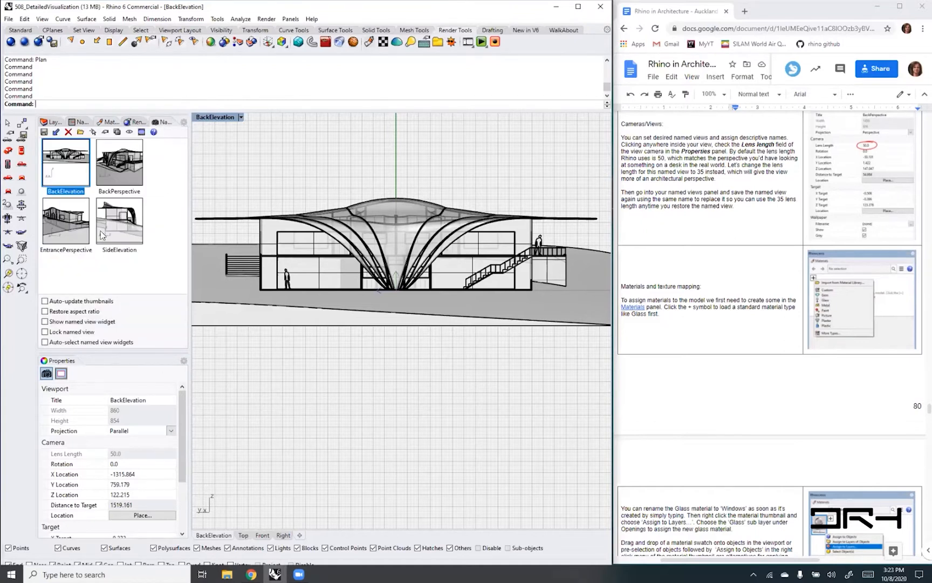
{"action": "double_click", "coordinate": [118, 171]}
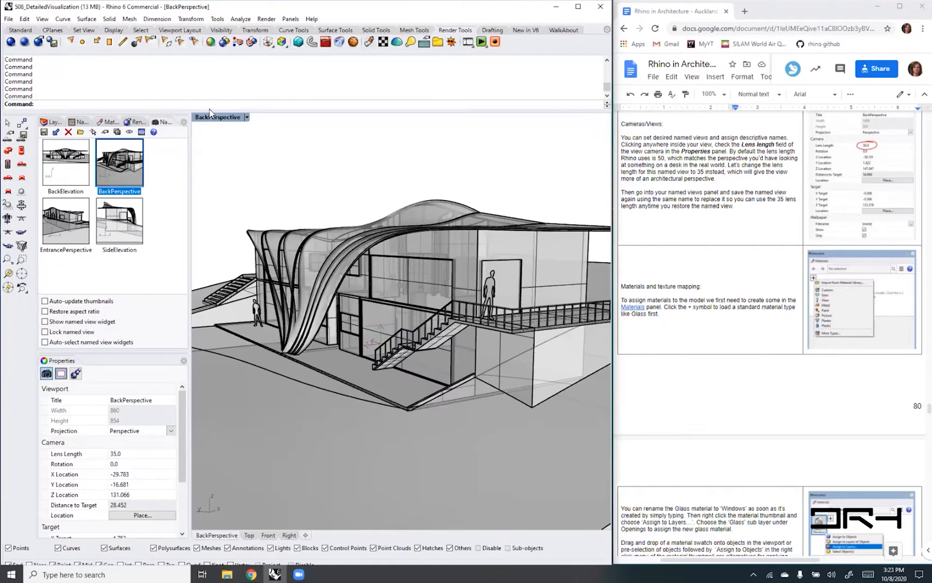
{"action": "left_click", "coordinate": [247, 118]}
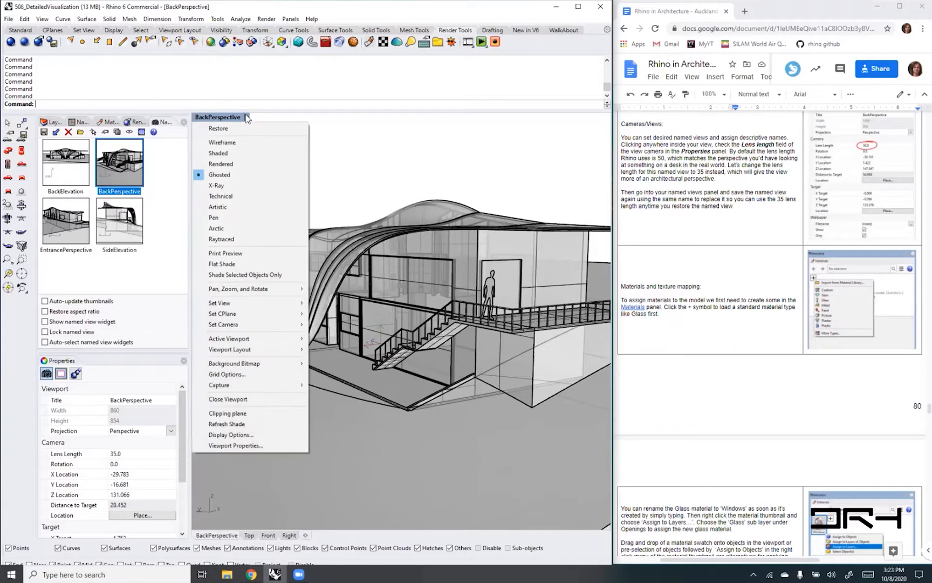
{"action": "left_click", "coordinate": [220, 164]}
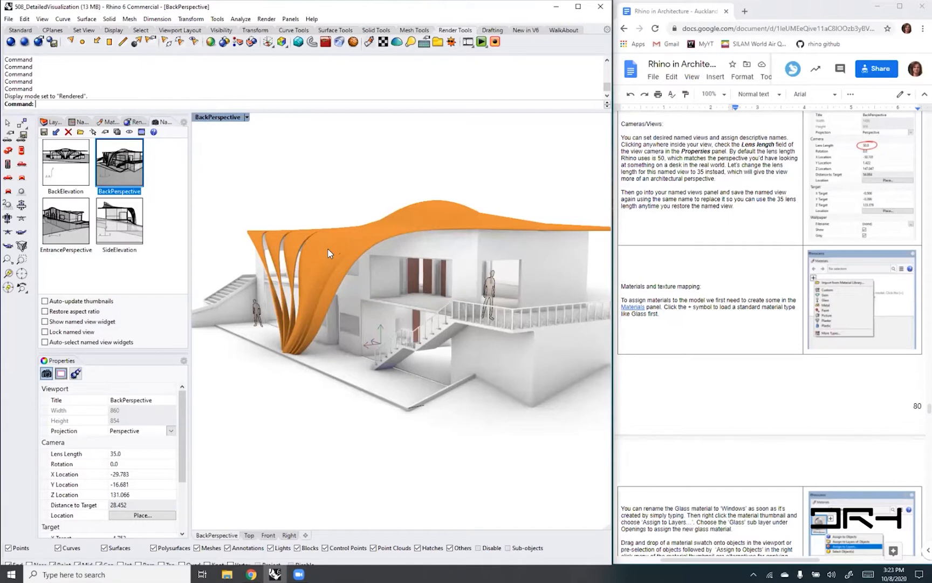
{"action": "right_click_drag", "start_coordinate": [359, 220], "coordinate": [365, 236]}
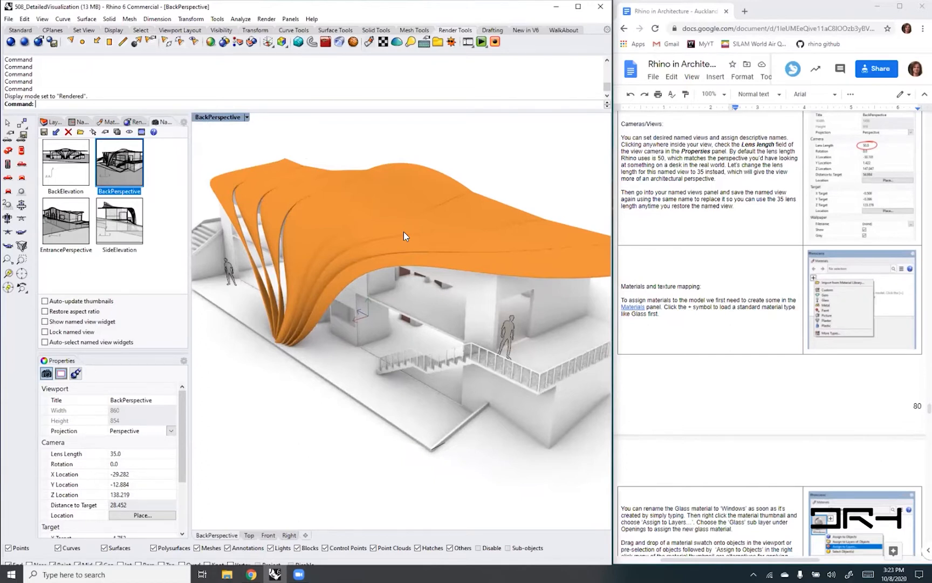
- Find the red Glass material in the model's material list and rename it as Windows
{"action": "left_click", "coordinate": [108, 122]}
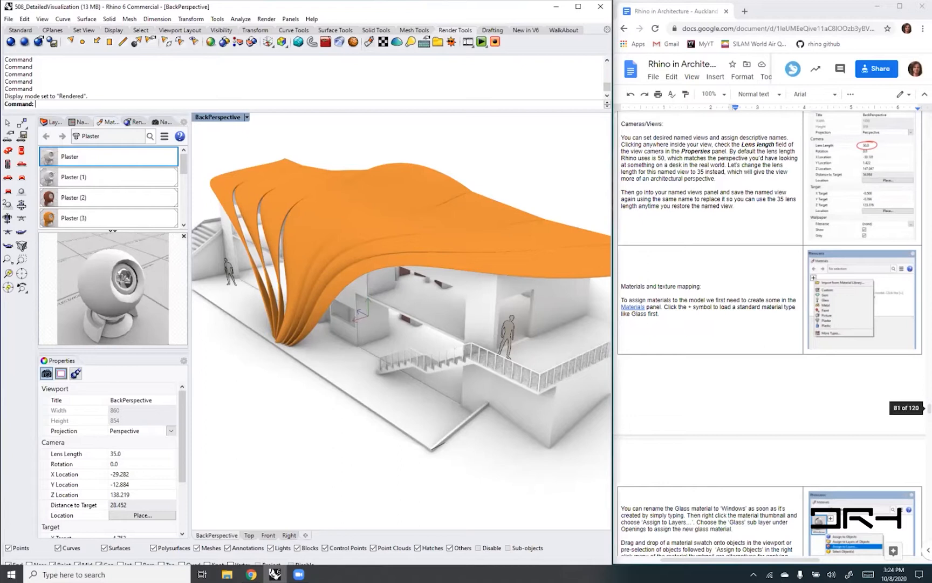
{"action": "scroll", "coordinate": [97, 190], "scroll_direction": "down", "scroll_amount": 3}
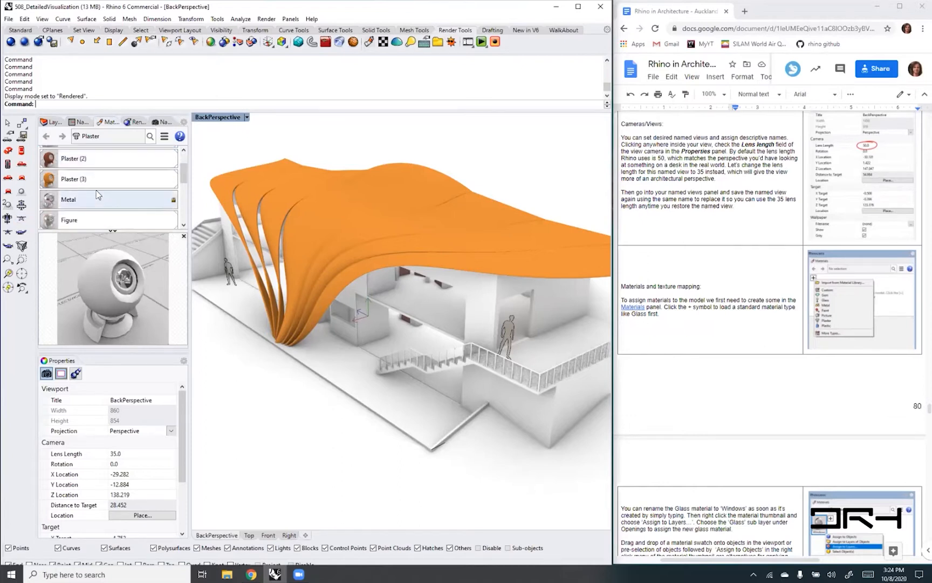
{"action": "scroll", "coordinate": [83, 224], "scroll_direction": "down", "scroll_amount": 2}
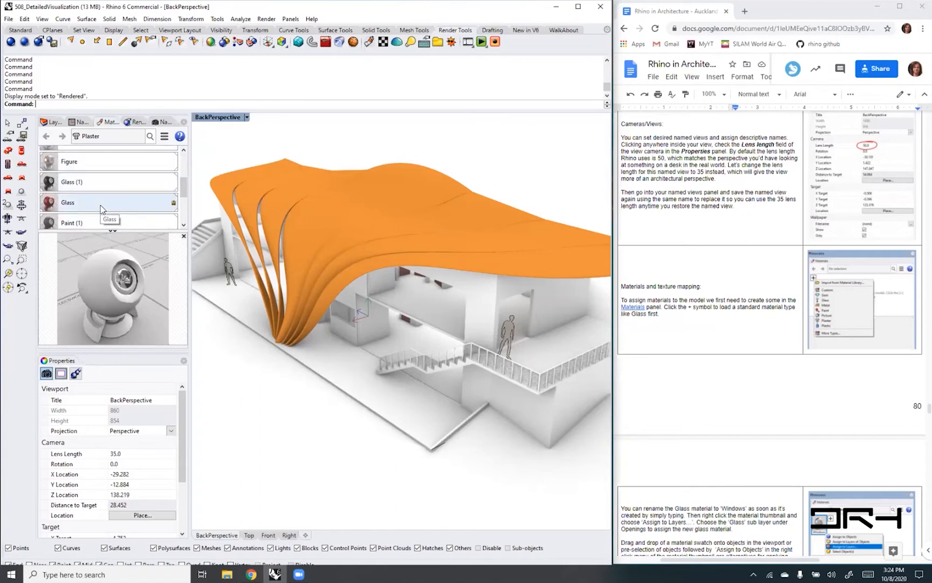
{"action": "scroll", "coordinate": [739, 346], "scroll_direction": "down", "scroll_amount": 2}
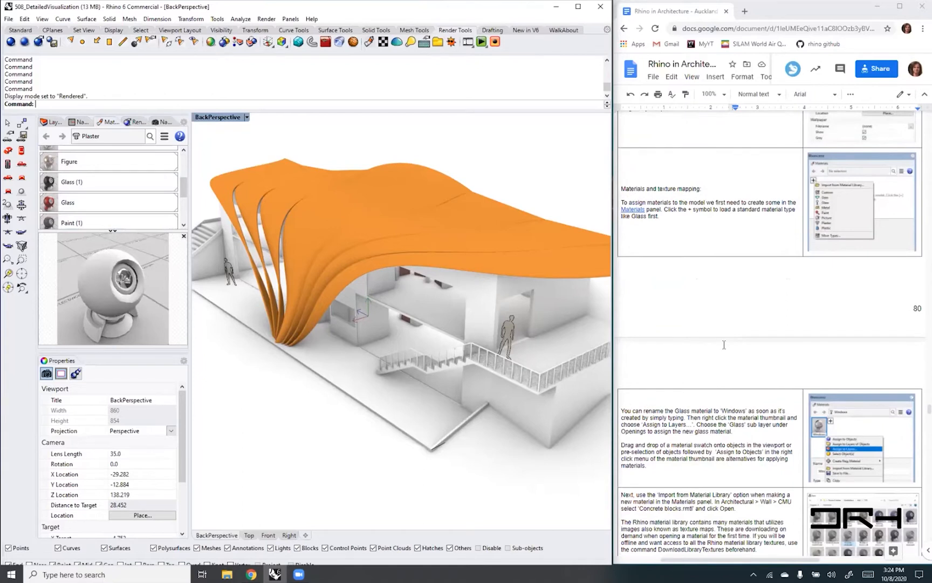
{"action": "scroll", "coordinate": [712, 356], "scroll_direction": "down", "scroll_amount": 2}
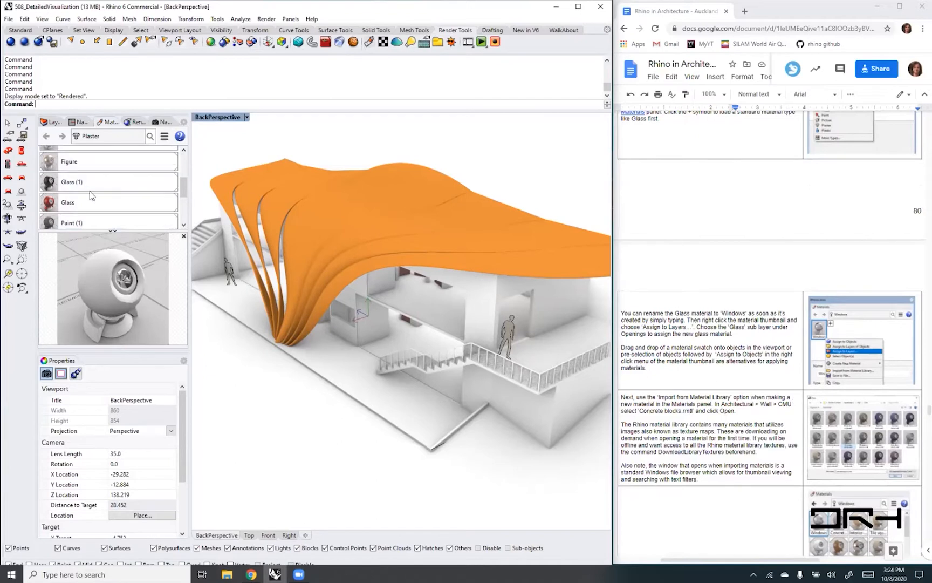
{"action": "left_click", "coordinate": [76, 211]}
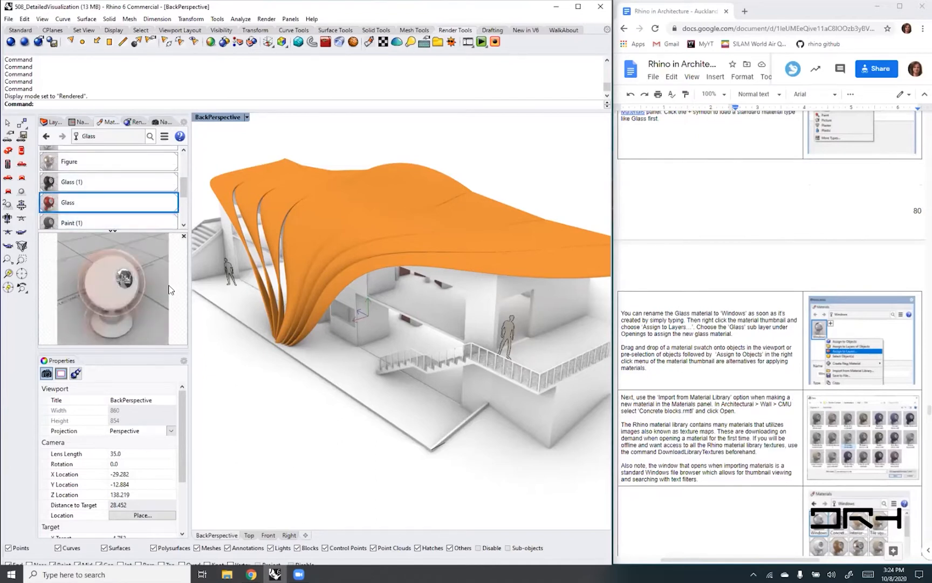
{"action": "left_click", "coordinate": [71, 204]}
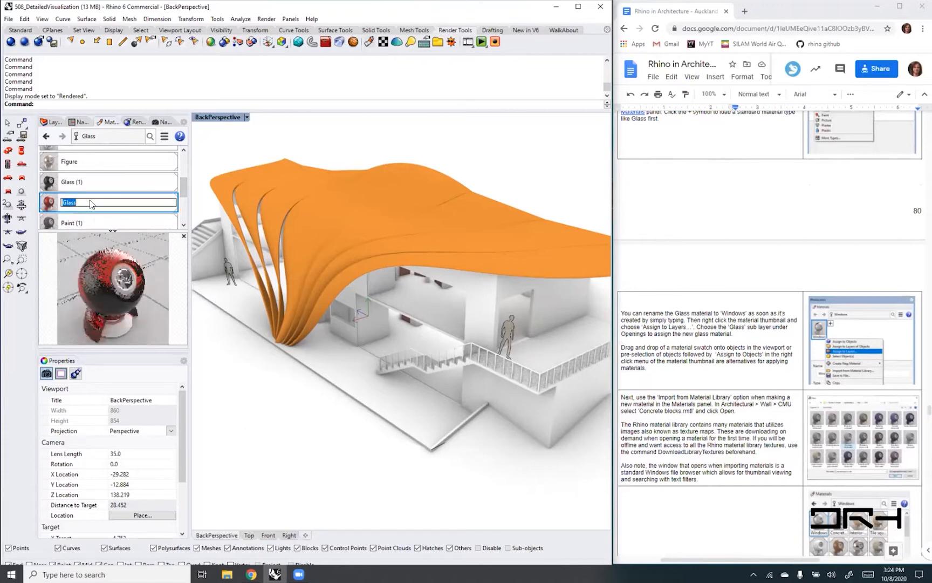
{"action": "type", "text": "Windows"}
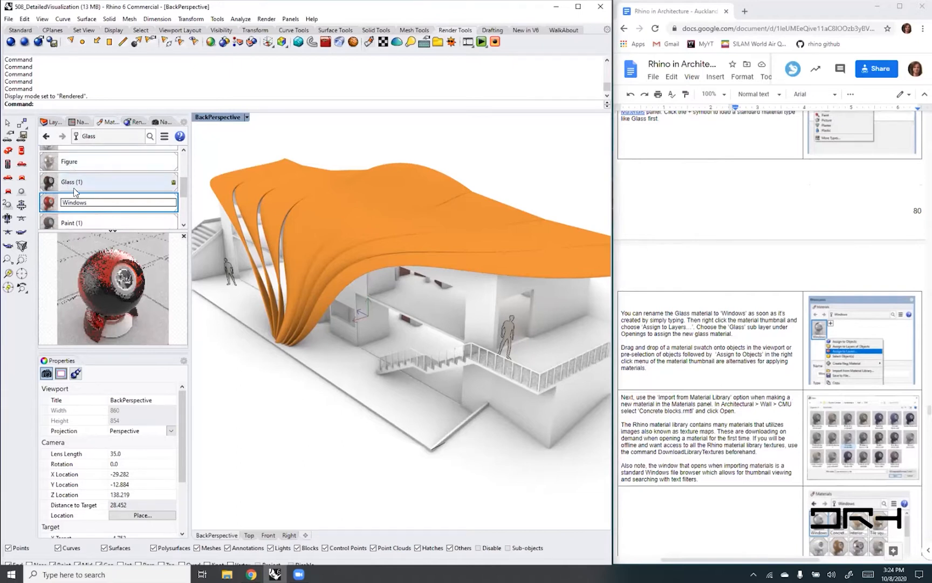
- Delete the unneeded Glass (1) material from the model's material list
{"action": "left_click", "coordinate": [82, 189]}
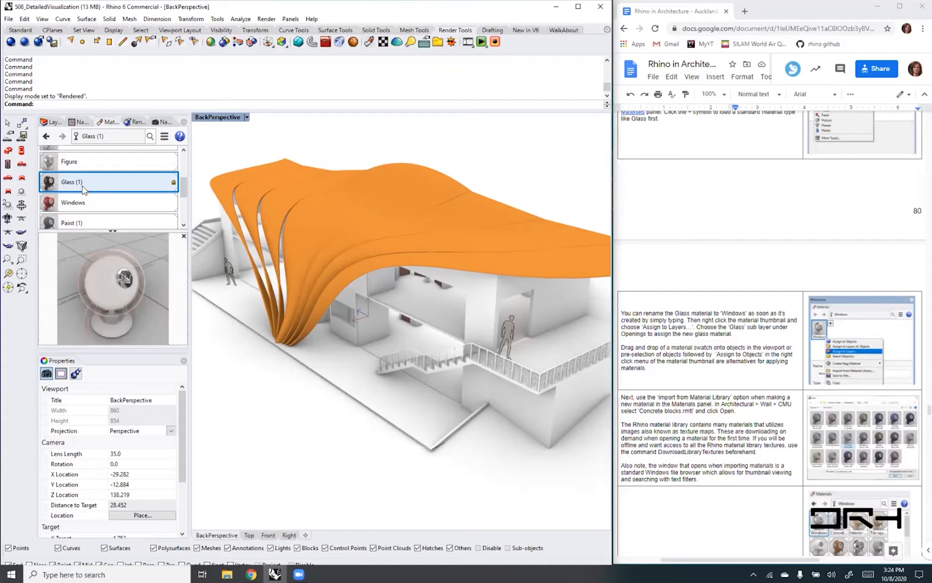
{"action": "right_click", "coordinate": [82, 188]}
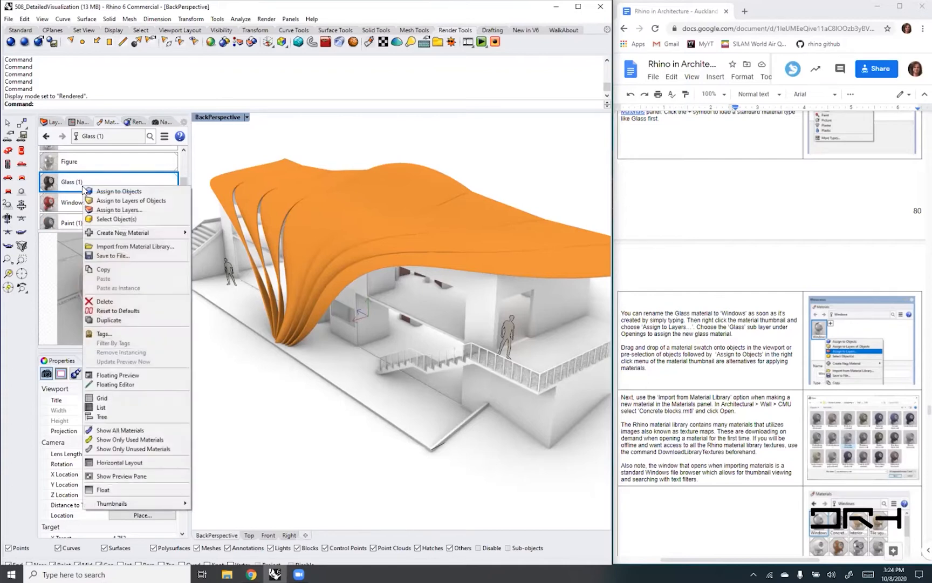
{"action": "left_click", "coordinate": [113, 302]}
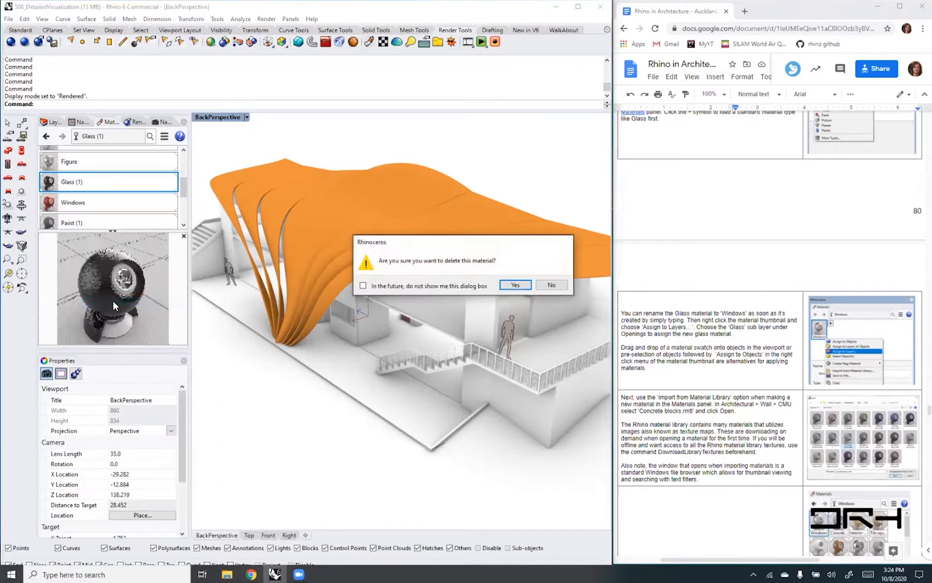
{"action": "left_click", "coordinate": [515, 285]}
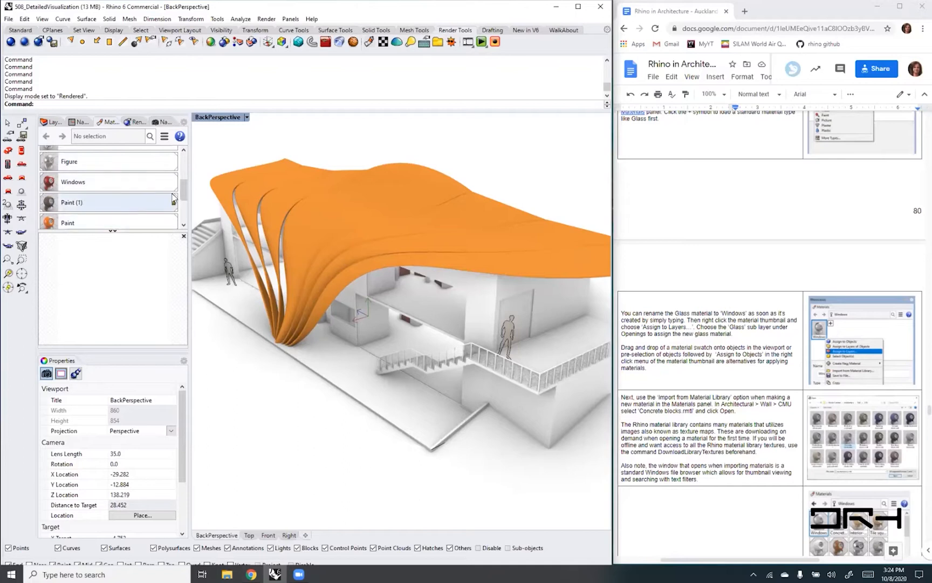
- Delete the leftover Glass (2) and Glass (3) materials from the end of the material list
{"action": "left_click_drag", "start_coordinate": [183, 190], "coordinate": [182, 219]}
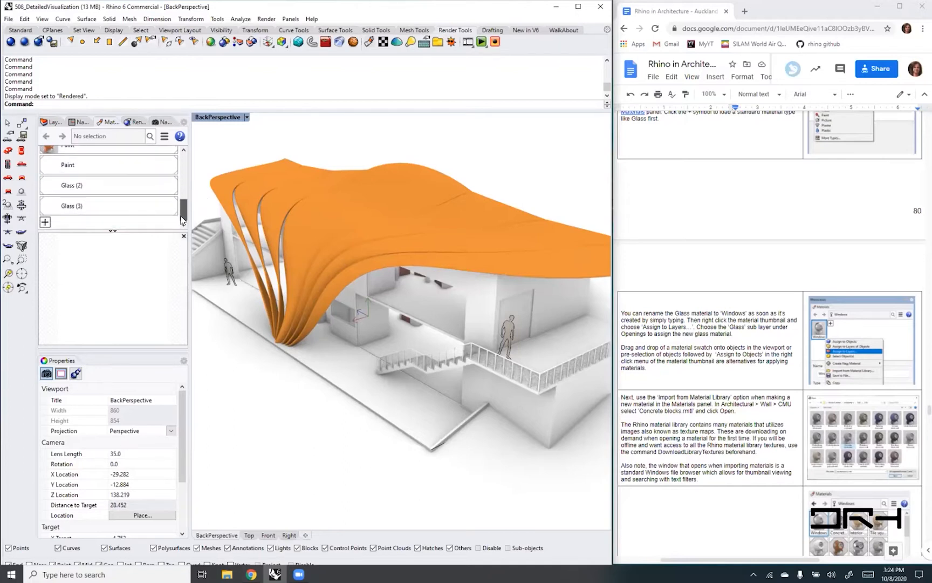
{"action": "left_click", "coordinate": [94, 189]}
{"action": "right_click", "coordinate": [93, 189]}
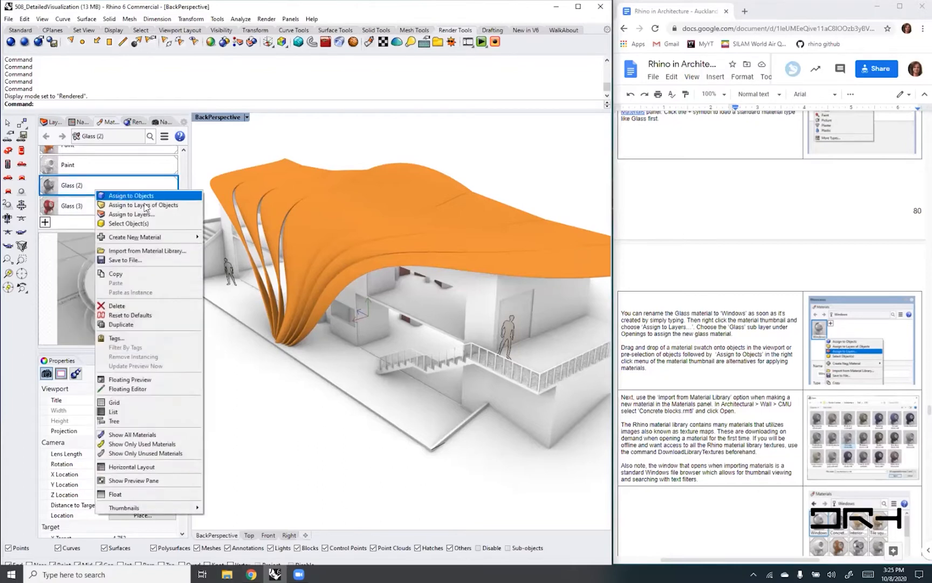
{"action": "left_click", "coordinate": [130, 306]}
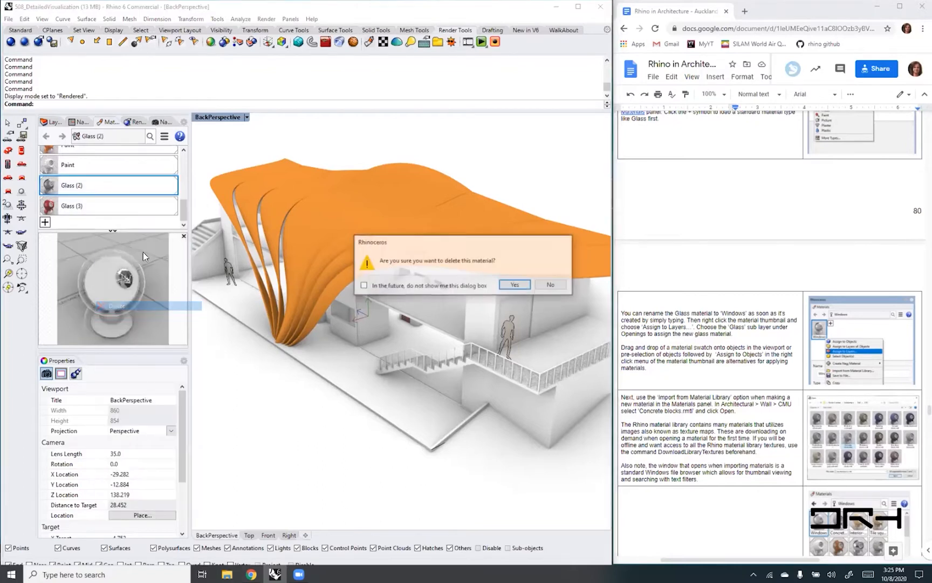
{"action": "left_click", "coordinate": [514, 284]}
{"action": "right_click", "coordinate": [102, 209]}
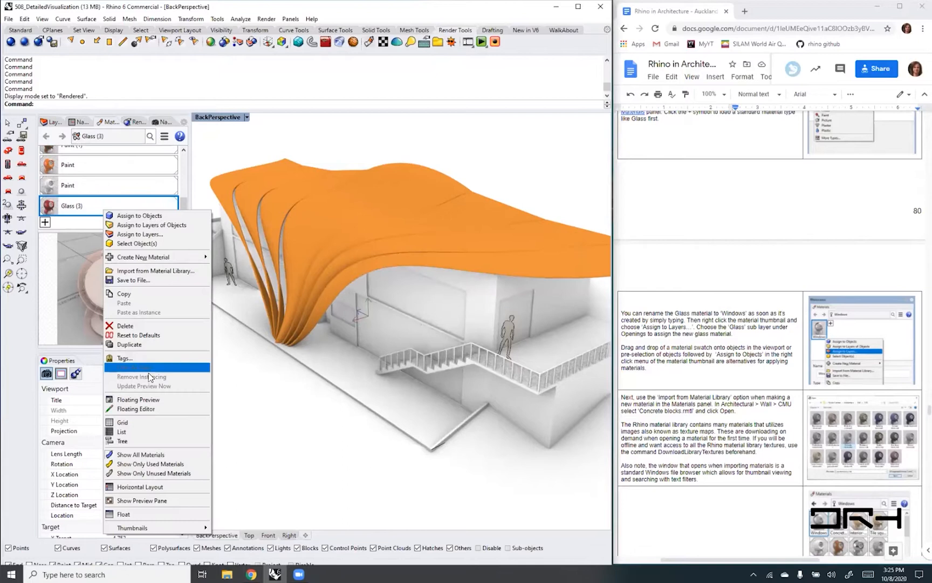
{"action": "left_click", "coordinate": [130, 326]}
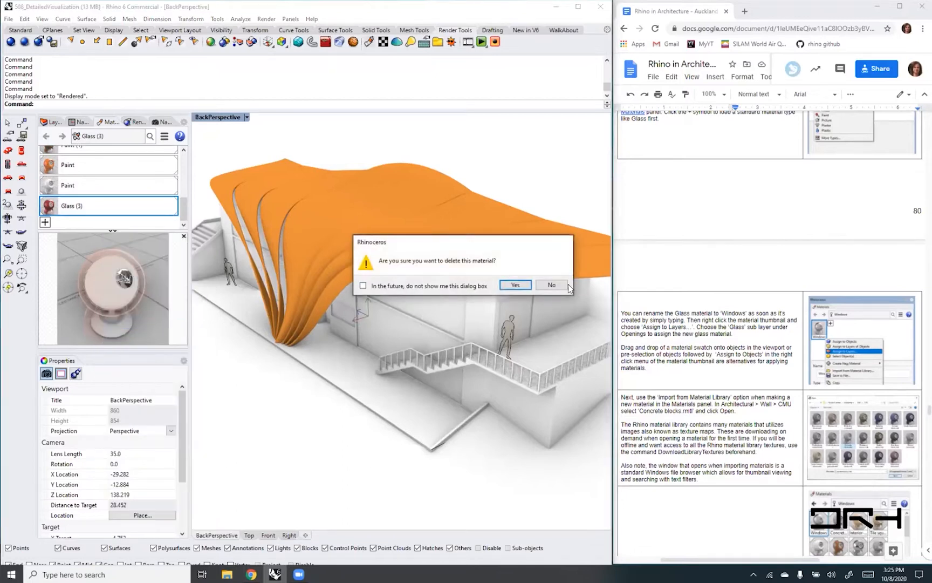
{"action": "left_click", "coordinate": [515, 284]}
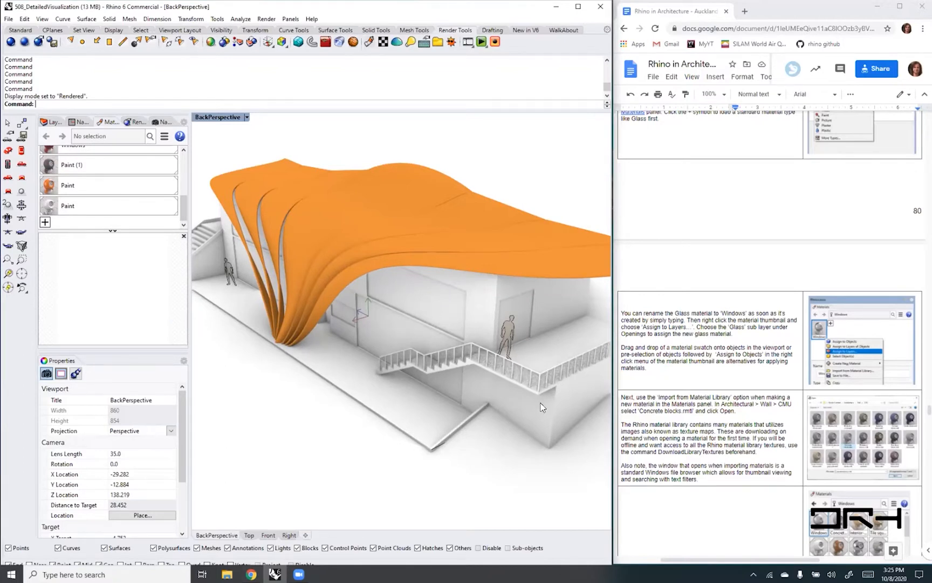
- Show the layer list wide enough to read its materials, and toggle the Openings Glass sublayer off and on again
{"action": "scroll", "coordinate": [183, 208], "scroll_direction": "up", "scroll_amount": 5}
{"action": "scroll", "coordinate": [189, 178], "scroll_direction": "up", "scroll_amount": 2}
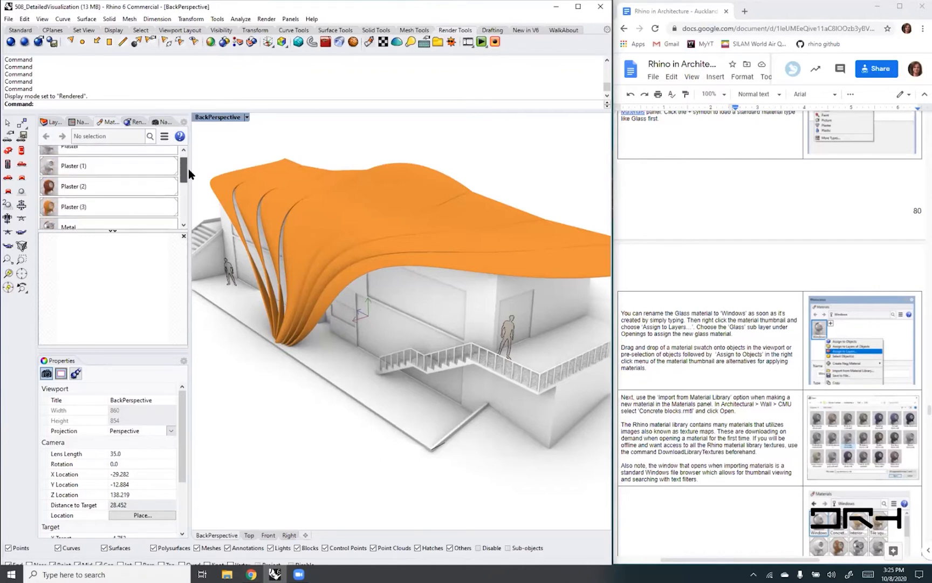
{"action": "left_click", "coordinate": [48, 121]}
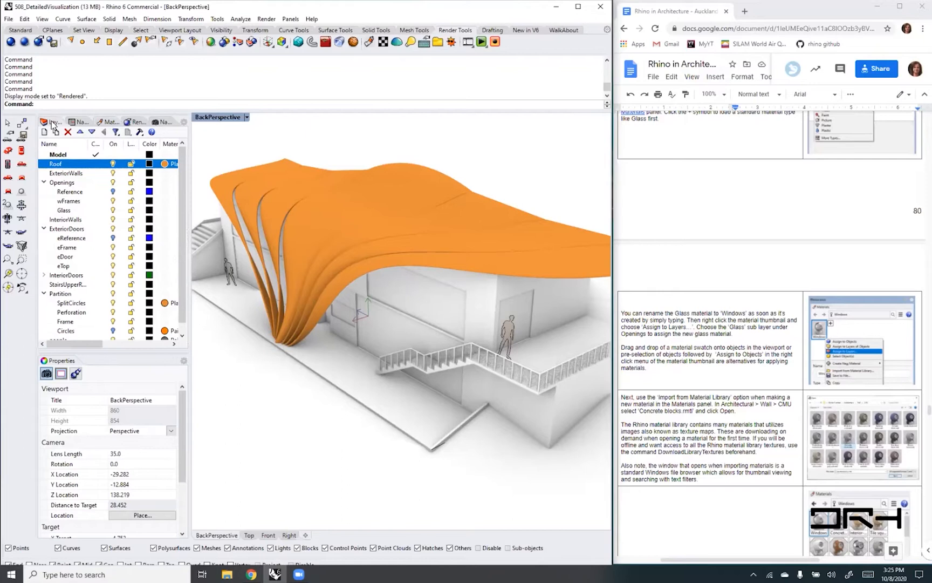
{"action": "left_click_drag", "start_coordinate": [190, 336], "coordinate": [208, 336]}
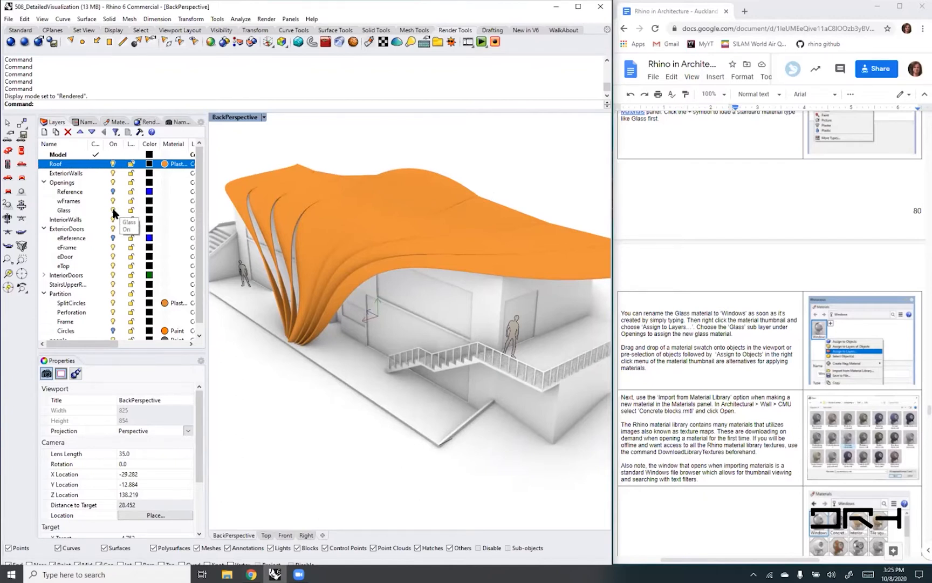
{"action": "left_click", "coordinate": [112, 210]}
{"action": "left_click", "coordinate": [113, 211]}
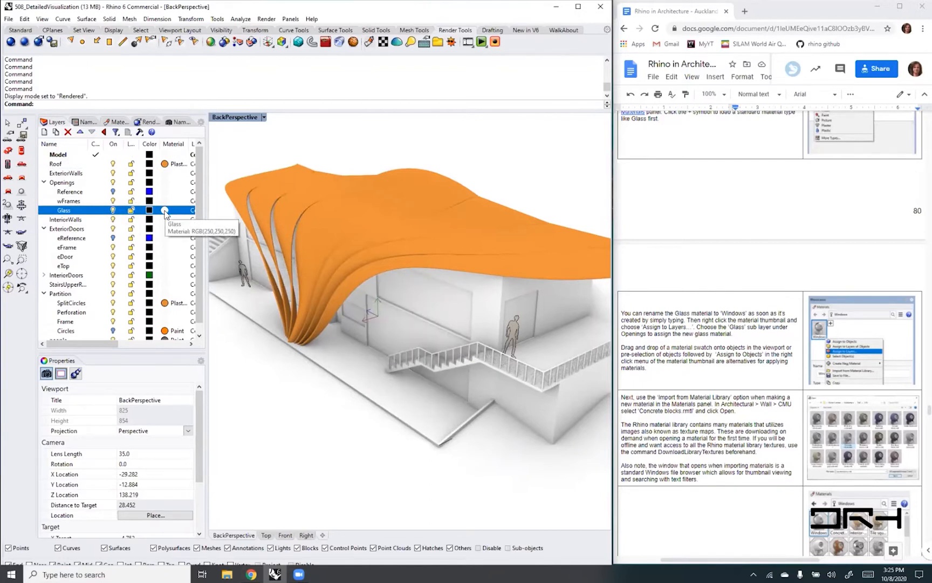
- Choose the existing Windows material as the layer material of the Glass sublayer under Openings
{"action": "left_click", "coordinate": [165, 210]}
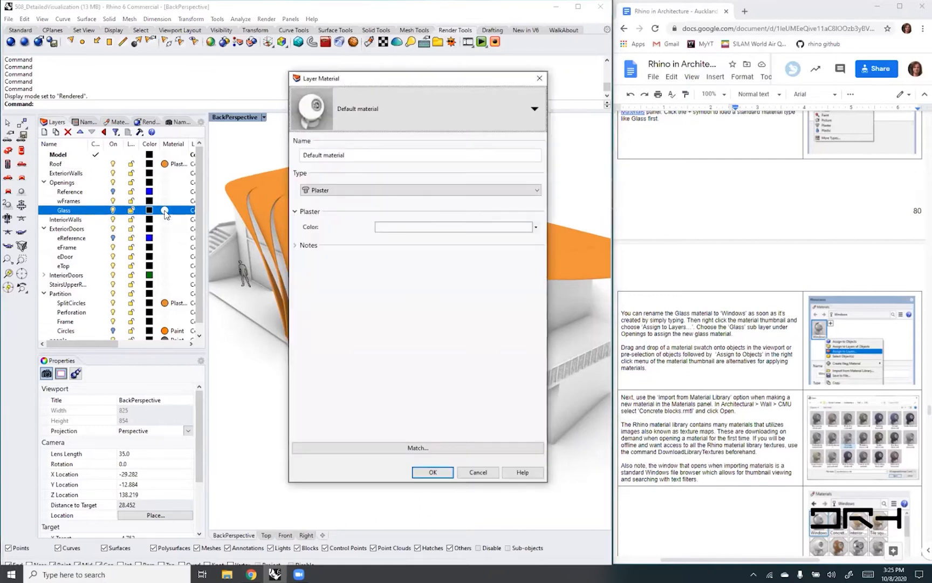
{"action": "left_click", "coordinate": [534, 111]}
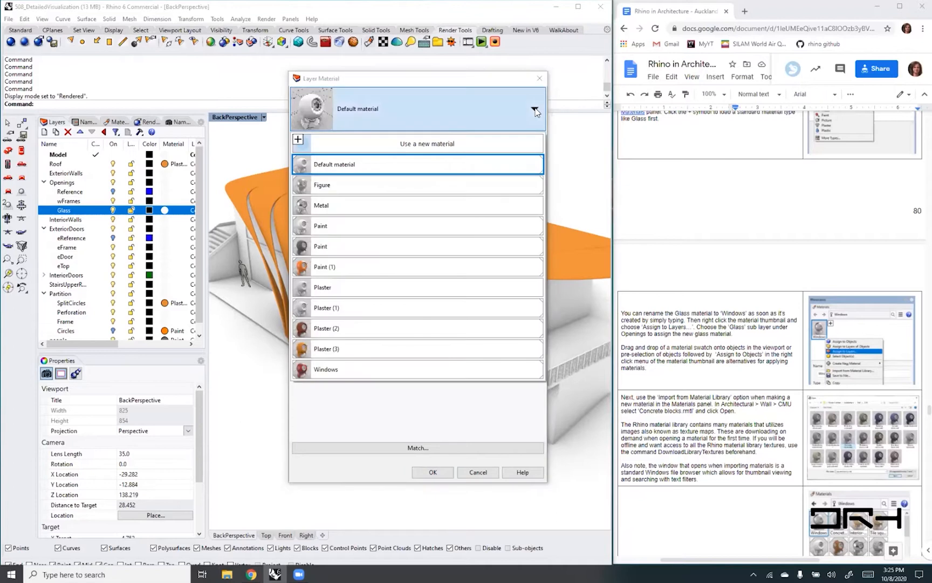
{"action": "left_click", "coordinate": [365, 368]}
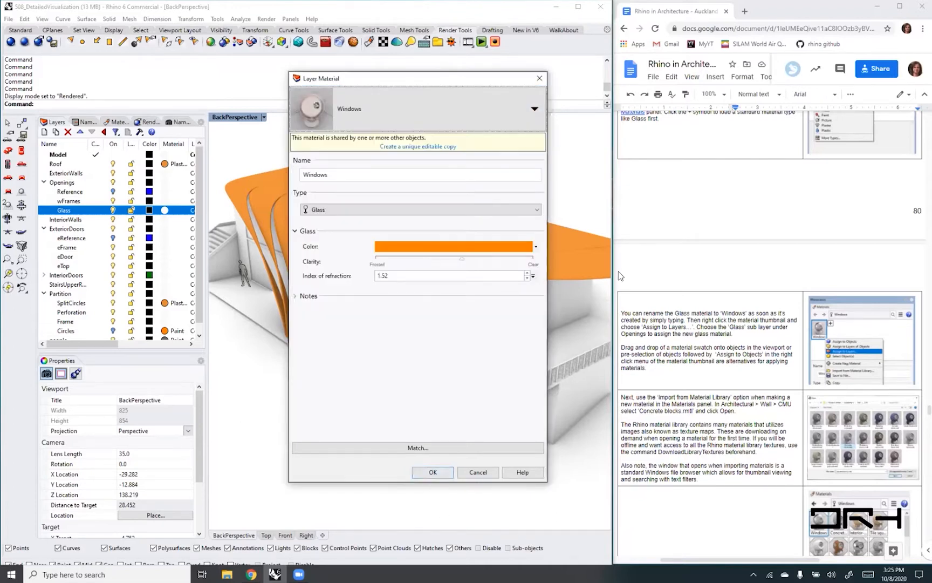
- Set the Windows glass colour to White, raise its clarity partway toward Clear, and apply it to the Glass layer
{"action": "left_click", "coordinate": [535, 248]}
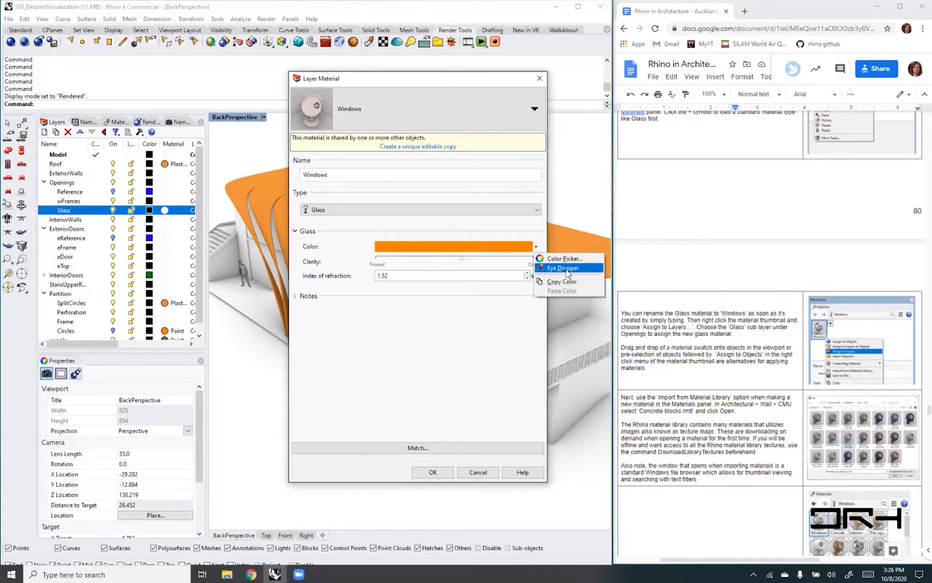
{"action": "left_click", "coordinate": [561, 260]}
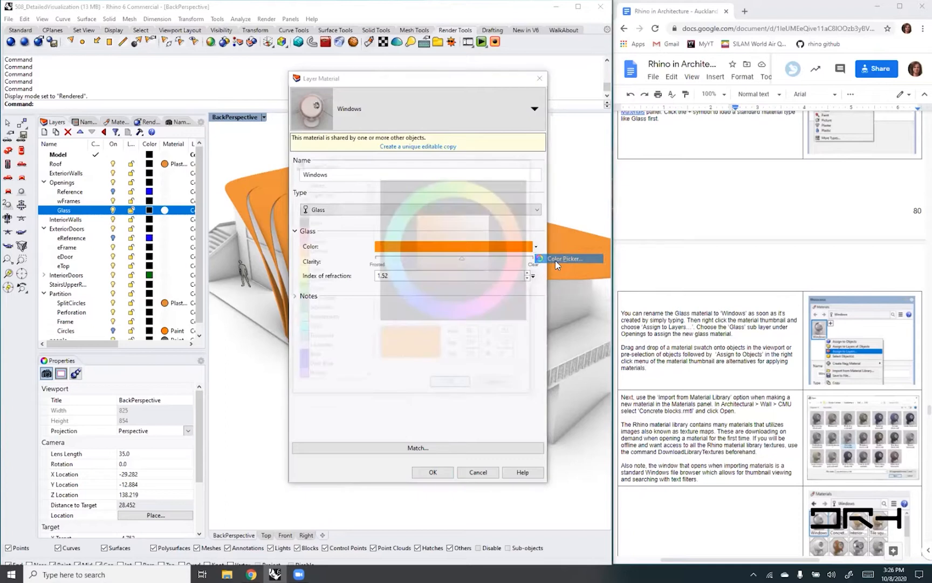
{"action": "left_click", "coordinate": [311, 182]}
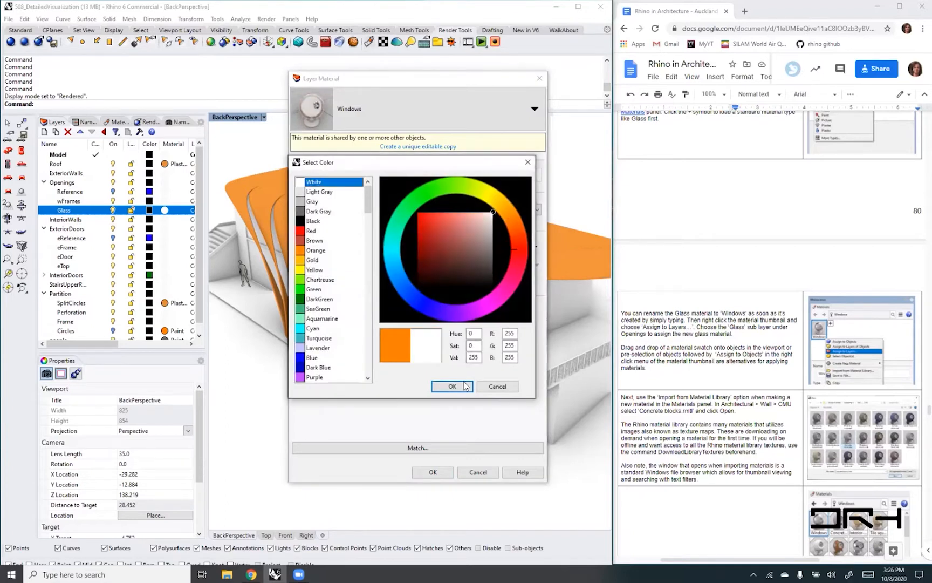
{"action": "left_click", "coordinate": [453, 386]}
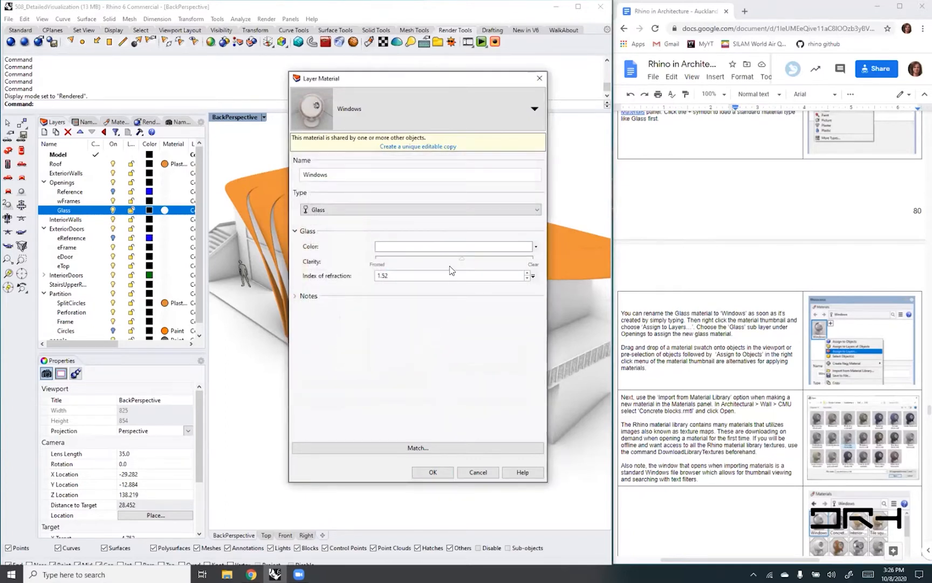
{"action": "left_click_drag", "start_coordinate": [462, 259], "coordinate": [484, 263]}
{"action": "left_click", "coordinate": [432, 472]}
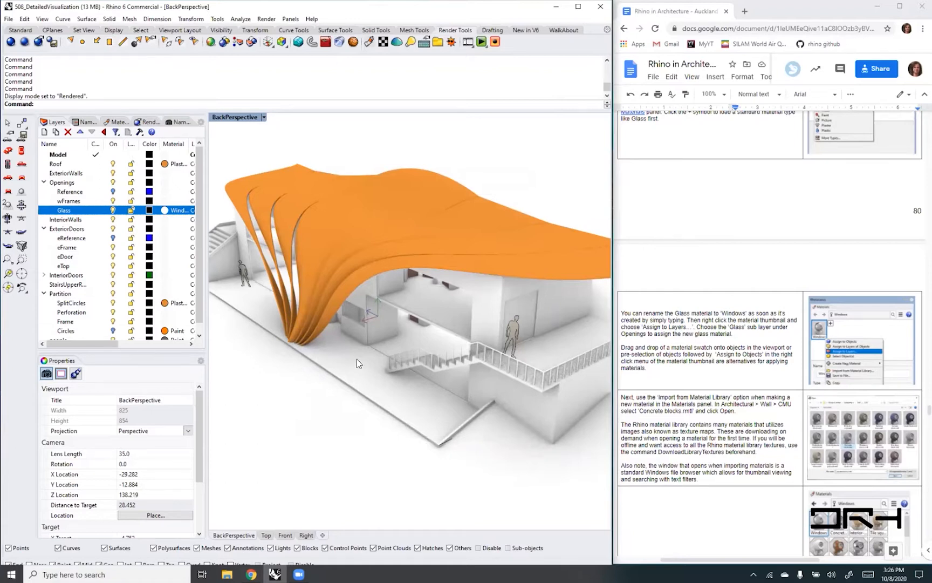
- Examine which material types are available for the Glass layer's material, and close its settings without changes
{"action": "left_click", "coordinate": [165, 211]}
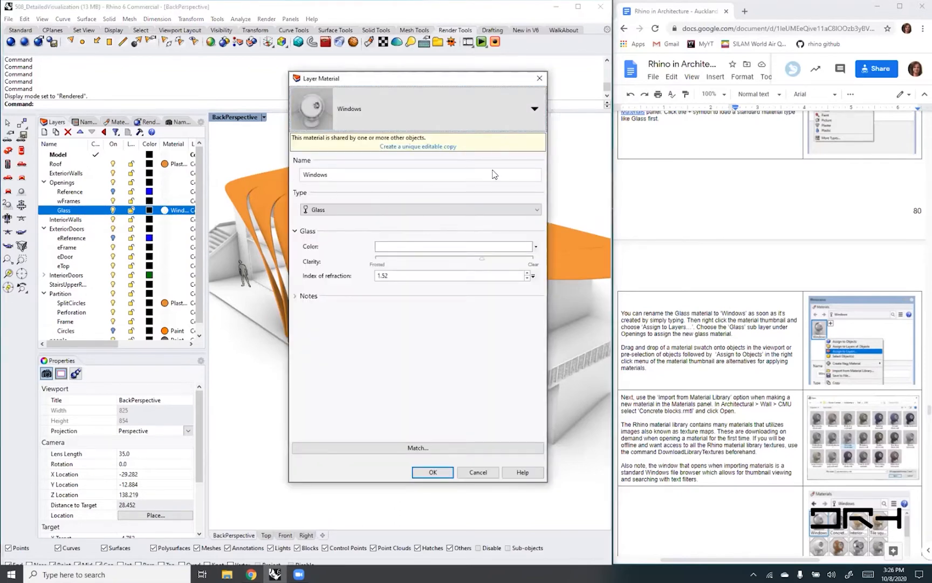
{"action": "left_click", "coordinate": [539, 211]}
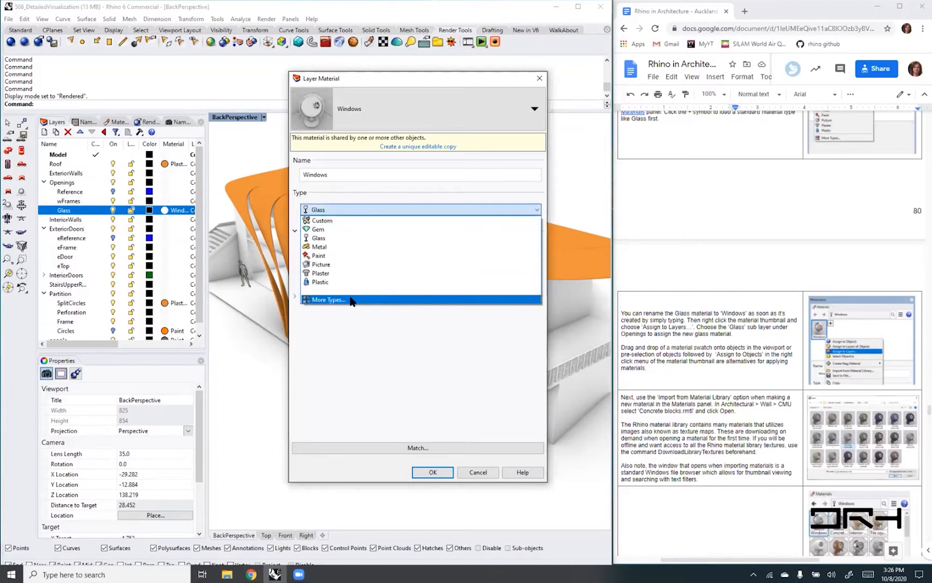
{"action": "left_click", "coordinate": [472, 474]}
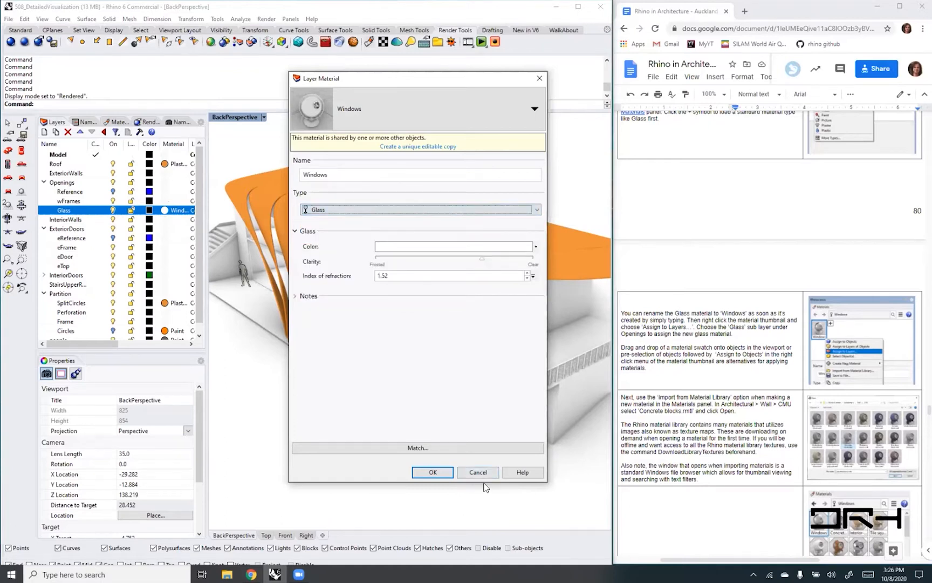
{"action": "left_click", "coordinate": [477, 473]}
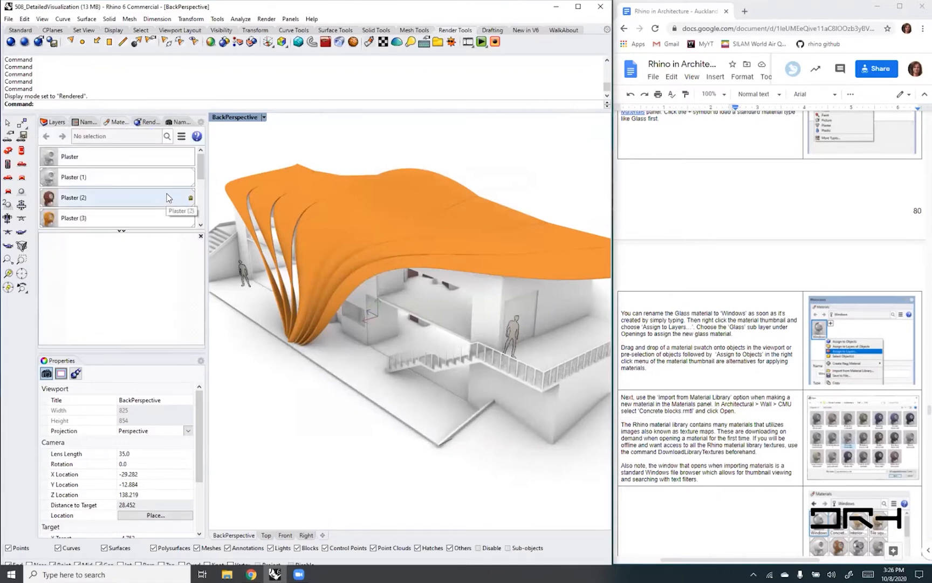
- Open the additional types for creating a new material, shrink the window, and check the available categories
{"action": "left_click", "coordinate": [182, 137]}
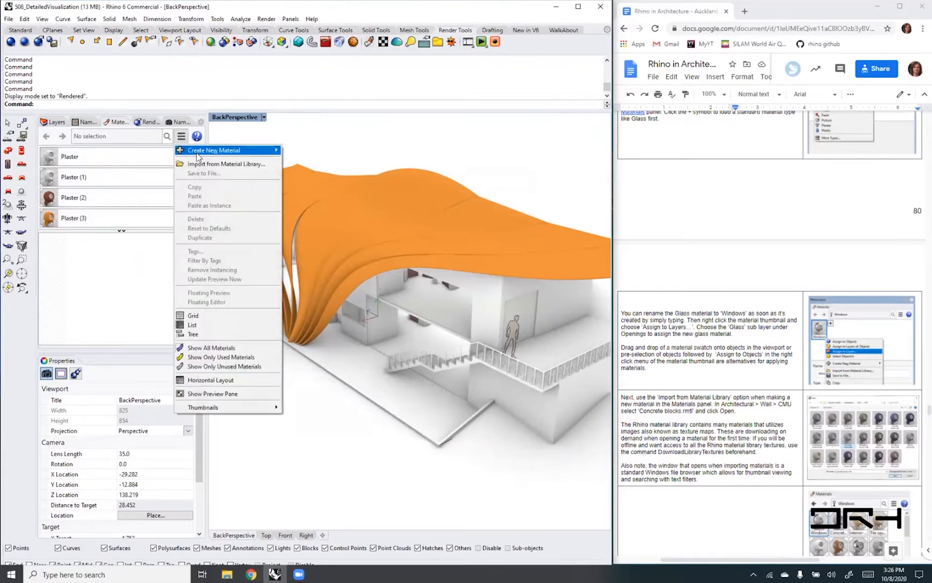
{"action": "mouse_move", "coordinate": [203, 155]}
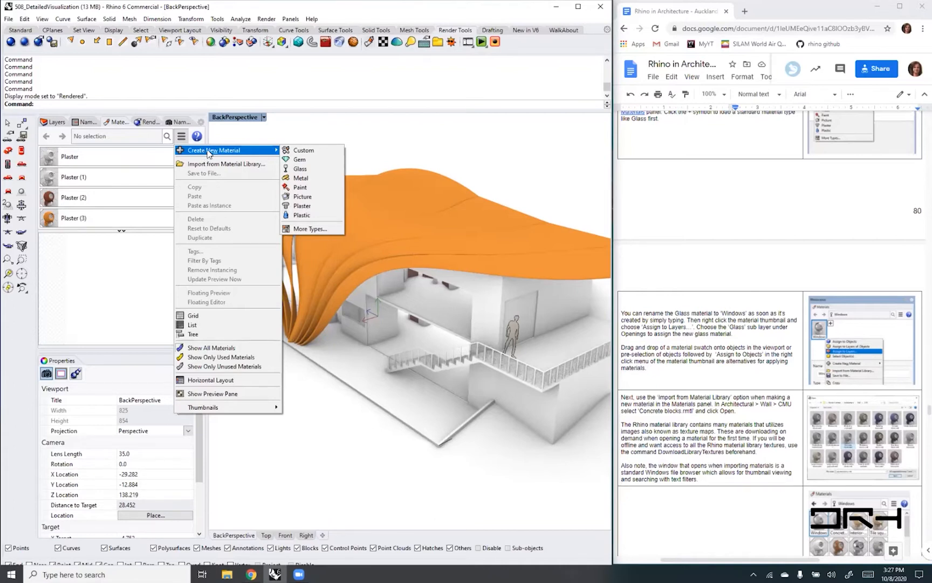
{"action": "left_click", "coordinate": [311, 231]}
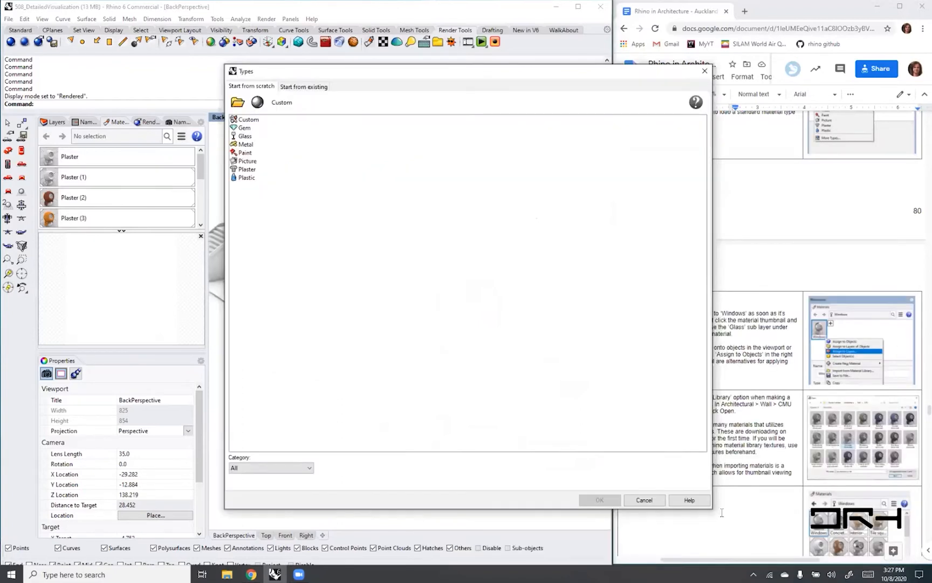
{"action": "left_click_drag", "start_coordinate": [710, 507], "coordinate": [467, 326]}
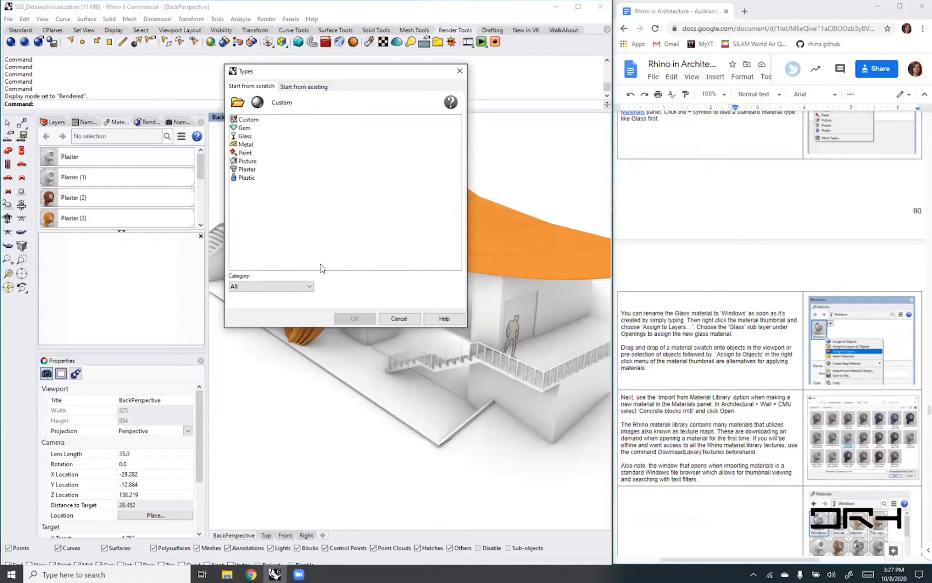
{"action": "left_click", "coordinate": [309, 286]}
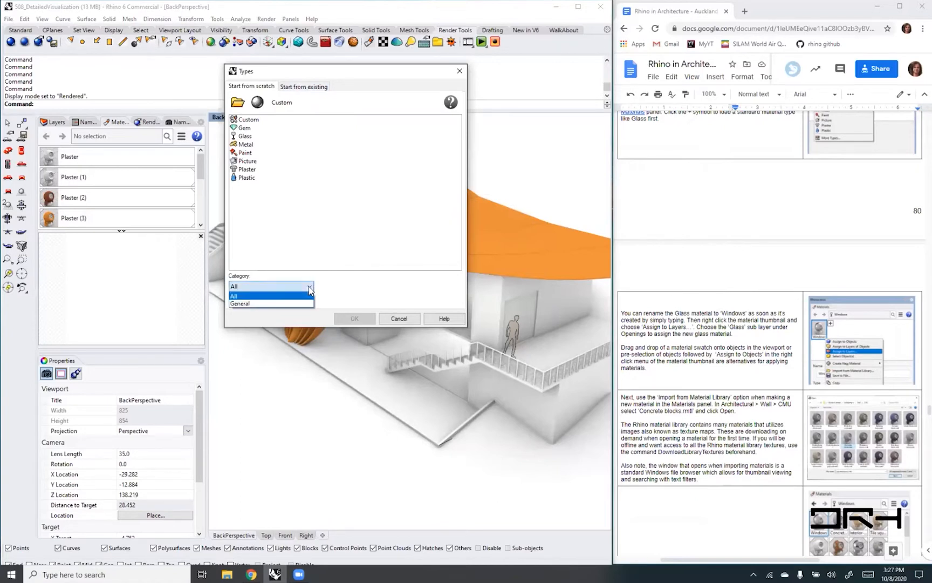
{"action": "left_click", "coordinate": [310, 289]}
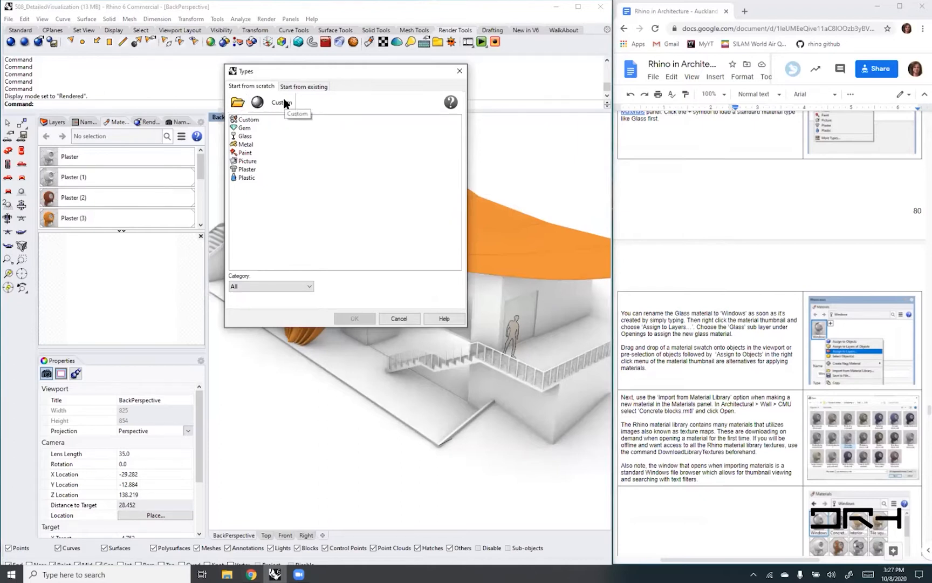
- Import the Concrete blocks material from the Architectural > Wall > CMU folder of the Rhino material library
{"action": "left_click", "coordinate": [233, 104]}
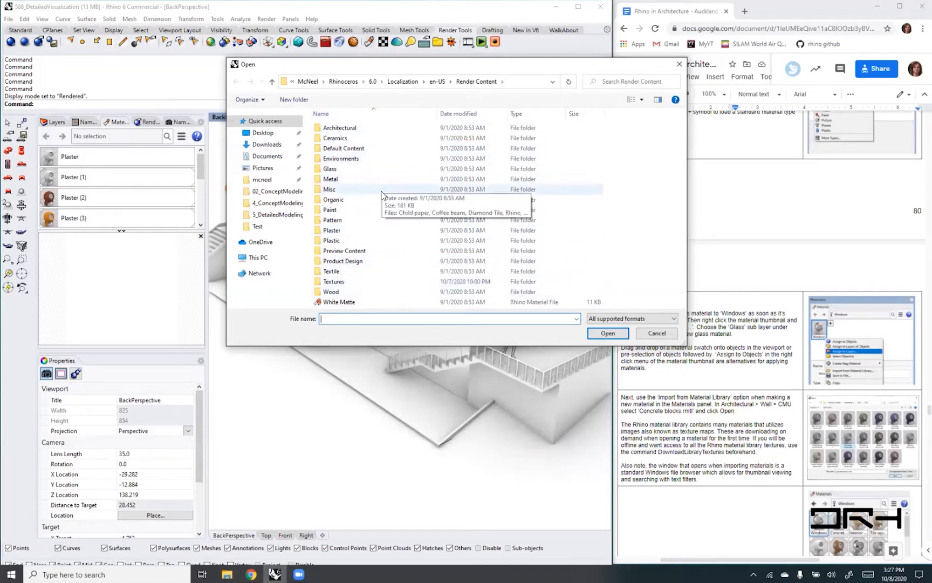
{"action": "double_click", "coordinate": [342, 130]}
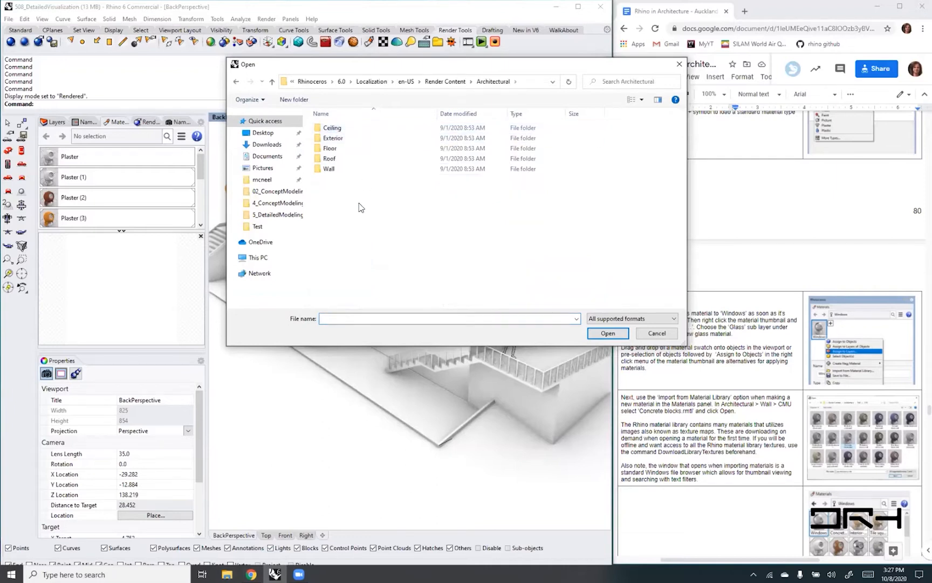
{"action": "double_click", "coordinate": [328, 169]}
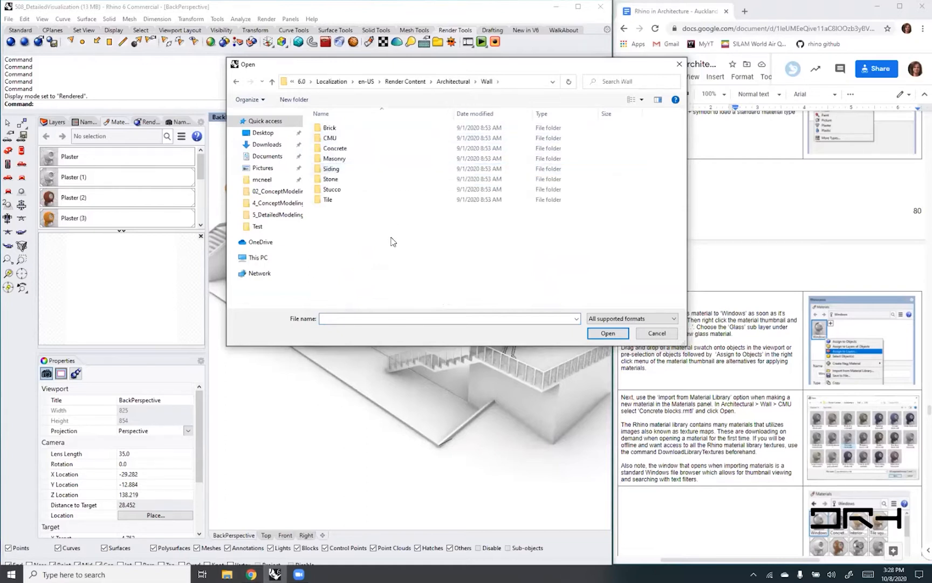
{"action": "double_click", "coordinate": [327, 139]}
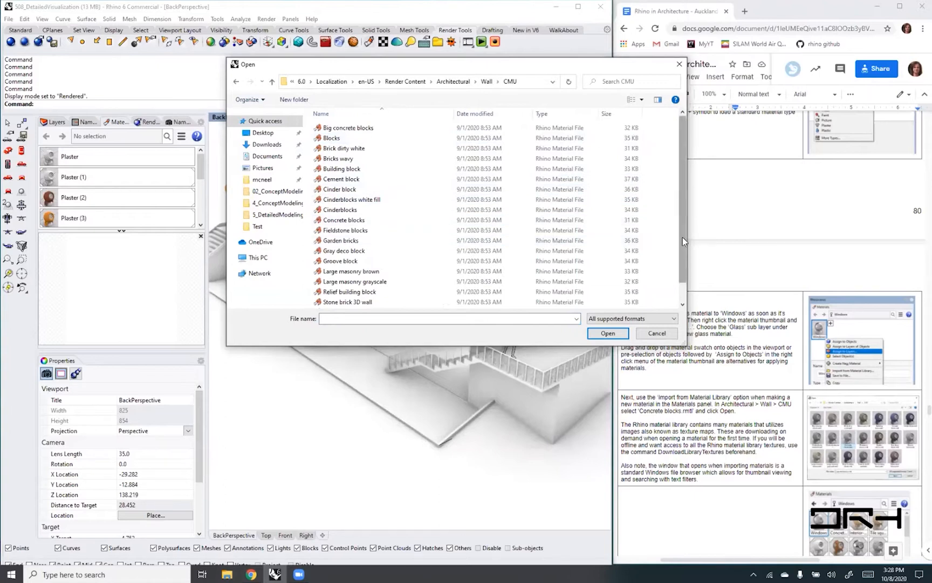
{"action": "scroll", "coordinate": [342, 264], "scroll_direction": "down", "scroll_amount": 1}
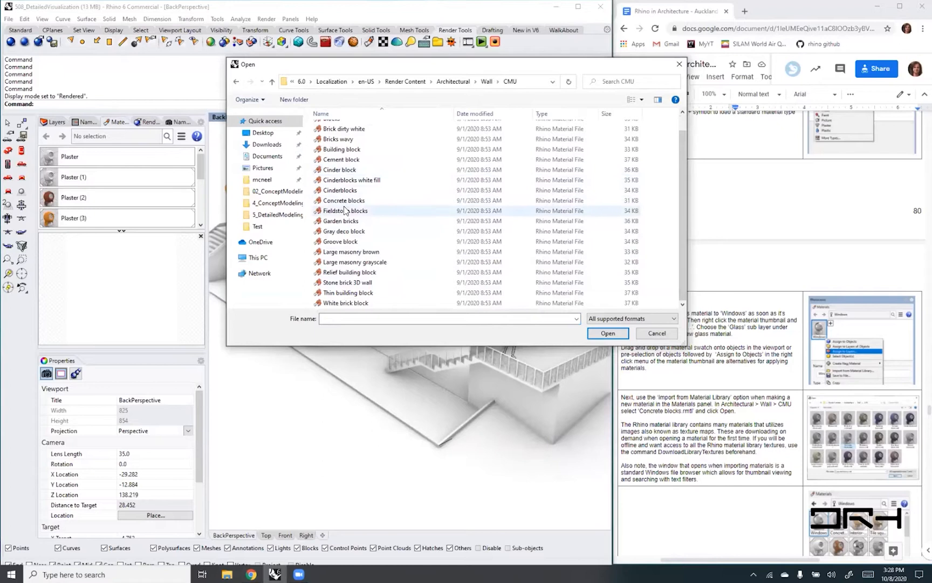
{"action": "left_click", "coordinate": [343, 201]}
{"action": "left_click", "coordinate": [605, 334]}
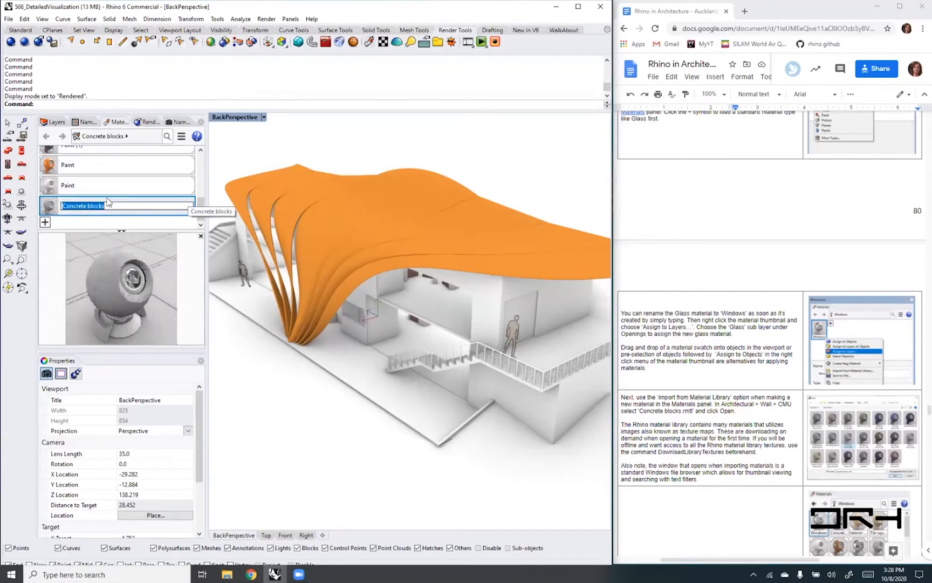
- Keep the Concrete blocks name and assign the material directly to the exterior walls in the perspective view
{"action": "left_click", "coordinate": [50, 210]}
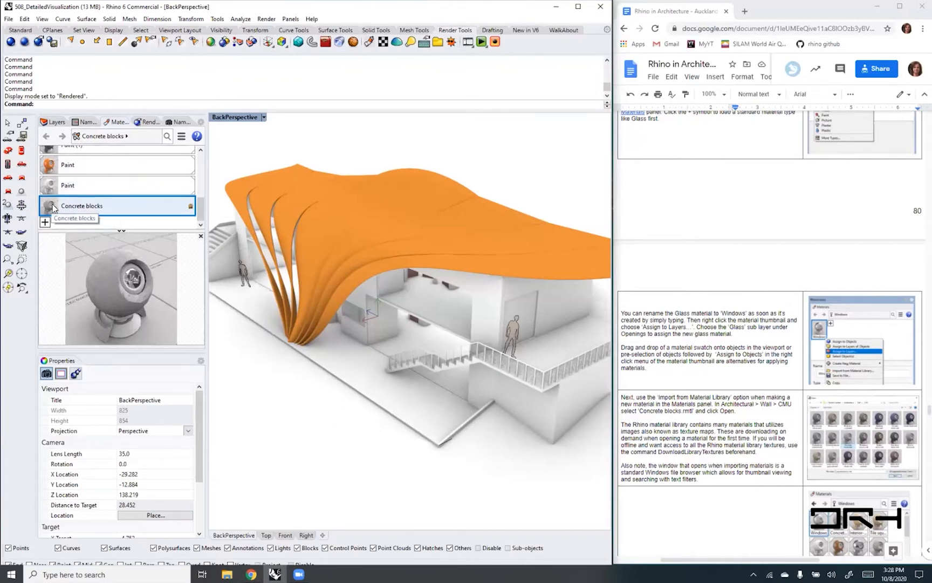
{"action": "left_click_drag", "start_coordinate": [54, 208], "coordinate": [487, 310]}
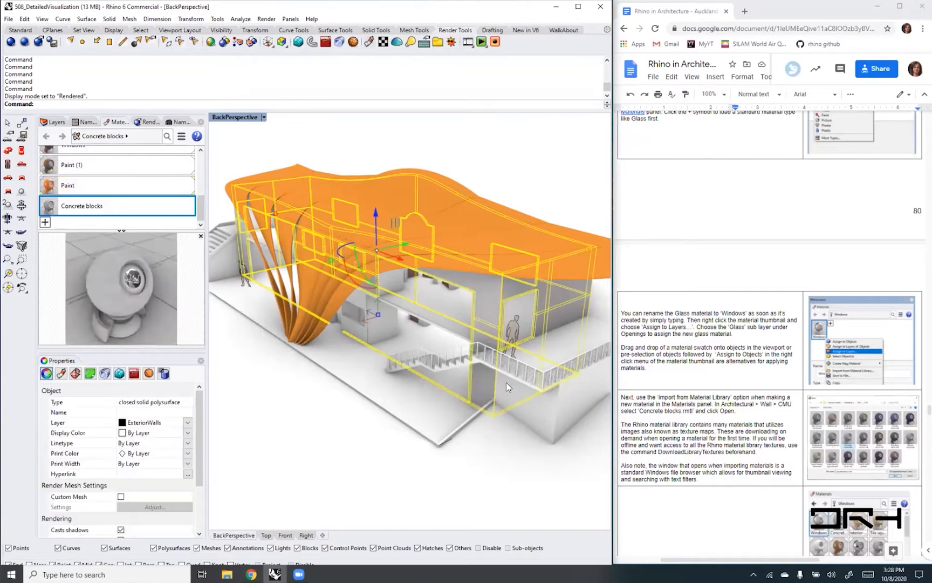
{"action": "left_click", "coordinate": [511, 472]}
- Clear the selection and examine the concrete block texture on the exterior wall at close range and from further away
{"action": "scroll", "coordinate": [481, 302], "scroll_direction": "up", "scroll_amount": 5}
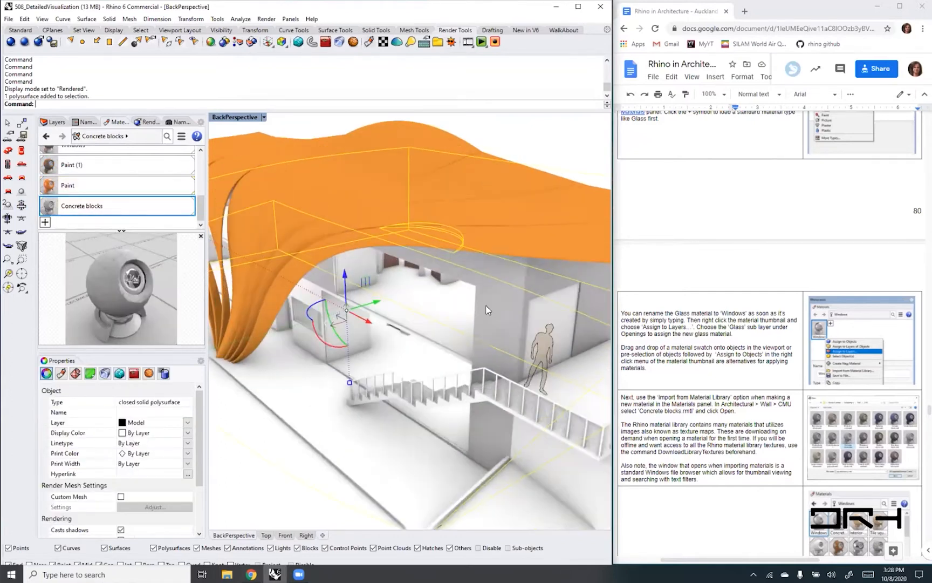
{"action": "scroll", "coordinate": [486, 309], "scroll_direction": "up", "scroll_amount": 3}
{"action": "key", "text": "Escape"}
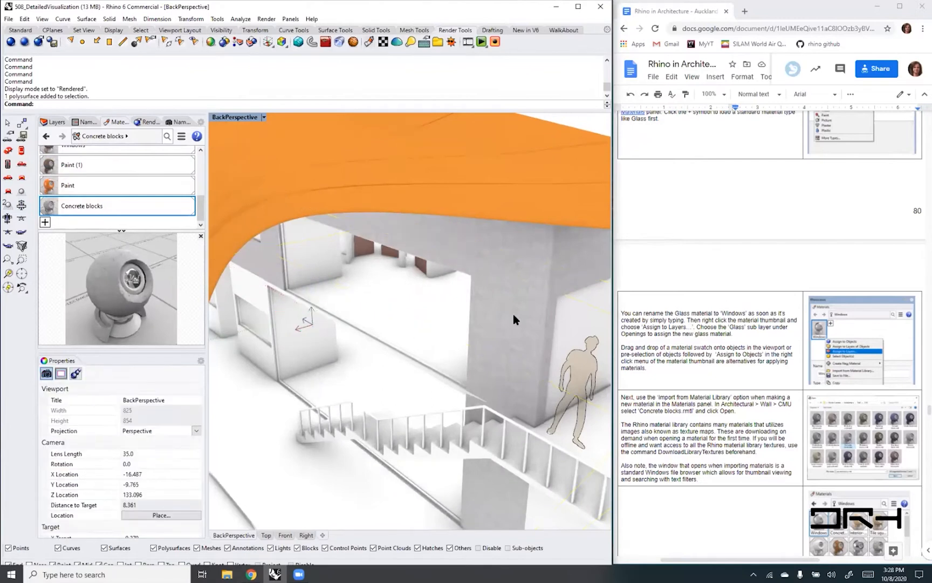
{"action": "scroll", "coordinate": [511, 305], "scroll_direction": "up", "scroll_amount": 2}
{"action": "scroll", "coordinate": [511, 305], "scroll_direction": "down", "scroll_amount": 3}
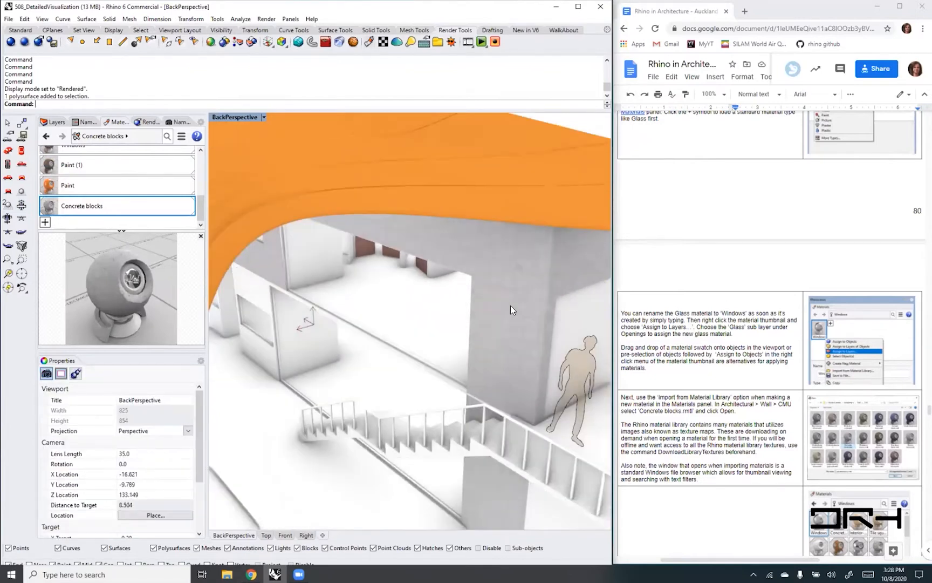
{"action": "scroll", "coordinate": [510, 306], "scroll_direction": "up", "scroll_amount": 3}
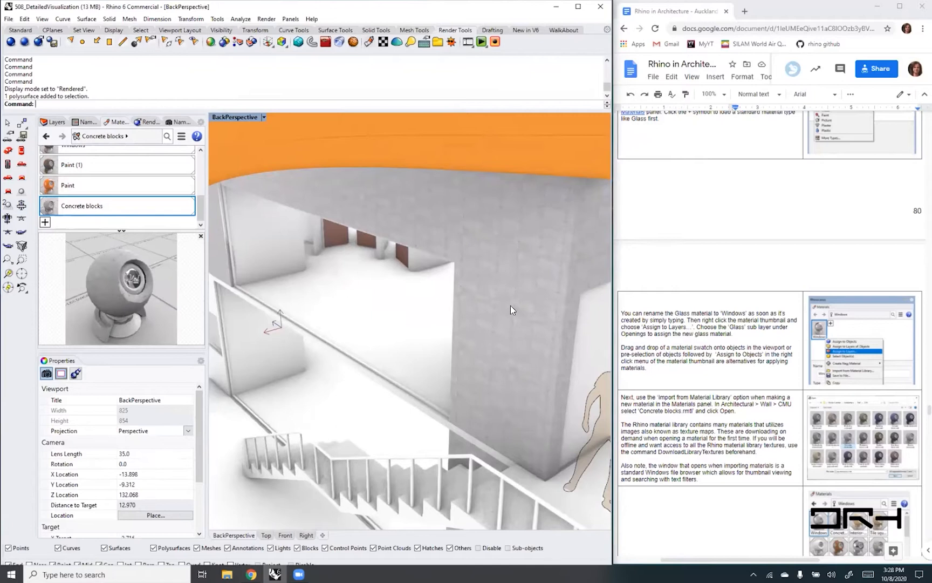
{"action": "scroll", "coordinate": [511, 306], "scroll_direction": "down", "scroll_amount": 5}
{"action": "scroll", "coordinate": [510, 305], "scroll_direction": "up", "scroll_amount": 2}
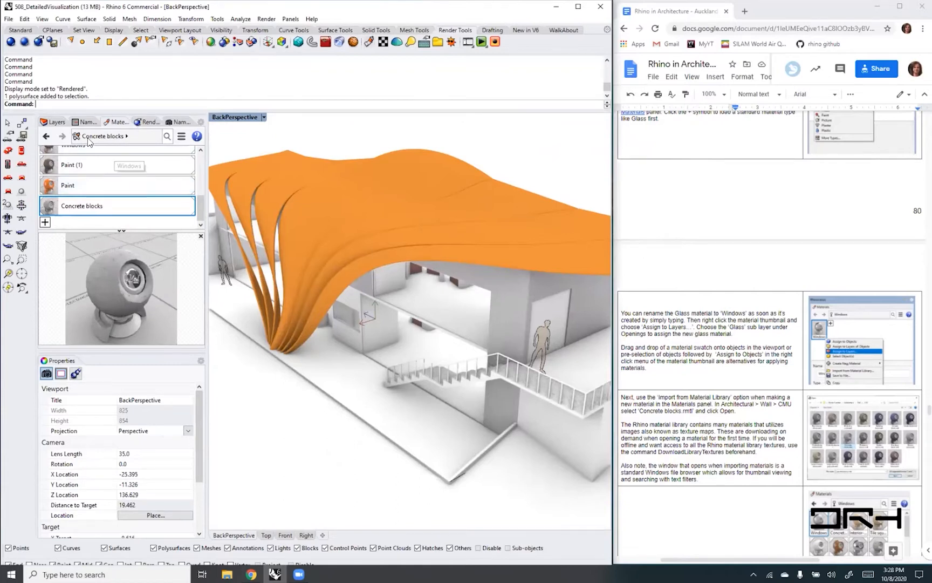
- Select the exterior walls and review the assignment options for the Concrete blocks material without choosing one
{"action": "left_click", "coordinate": [509, 313]}
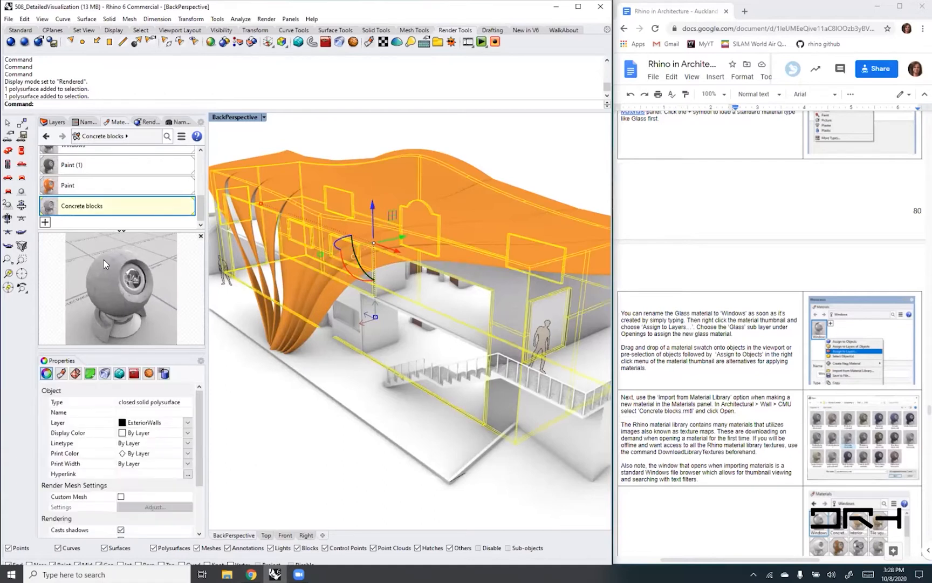
{"action": "right_click", "coordinate": [162, 264]}
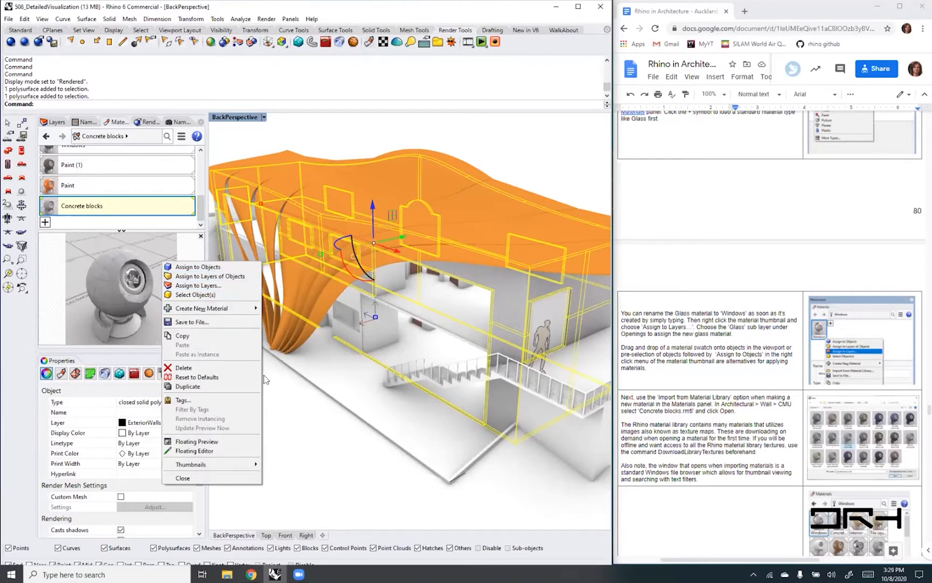
{"action": "left_click", "coordinate": [309, 408]}
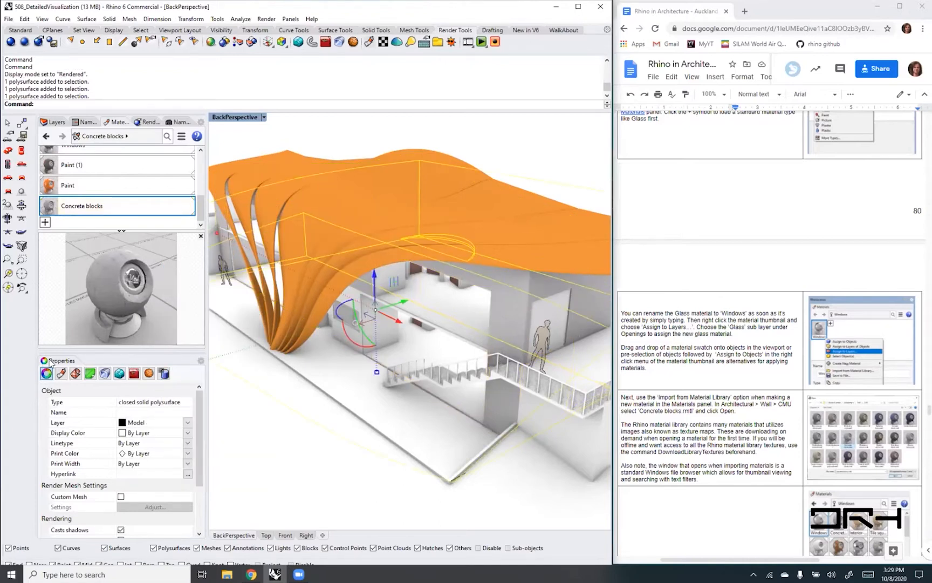
- Dock the Properties panel as a tab alongside the Layers and Materials panels, check it, and return to Materials
{"action": "left_click_drag", "start_coordinate": [57, 353], "coordinate": [205, 124]}
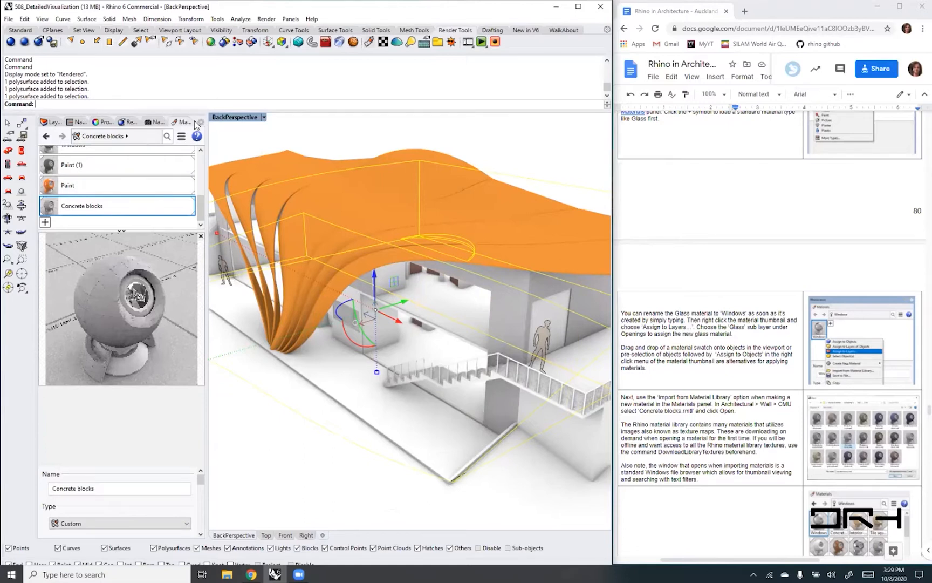
{"action": "left_click", "coordinate": [104, 122]}
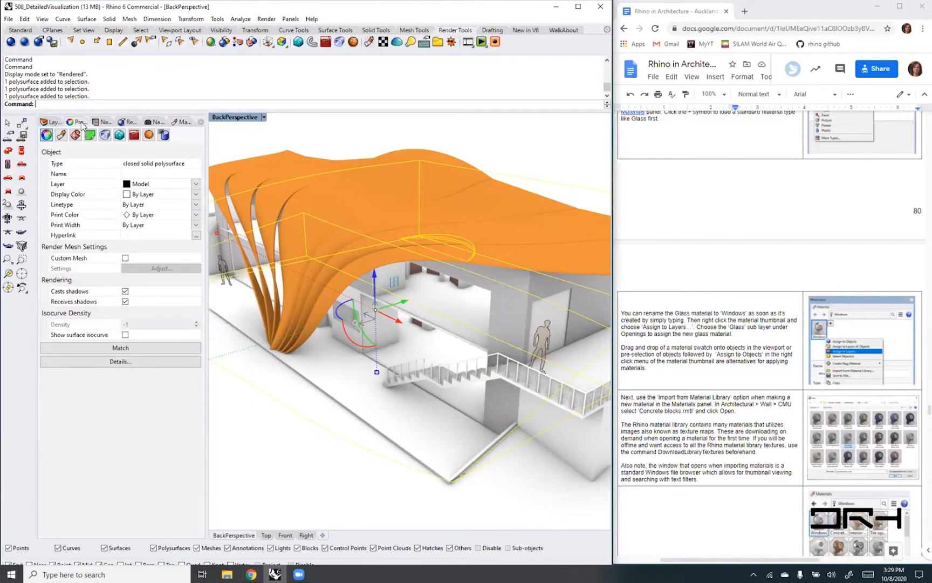
{"action": "left_click", "coordinate": [183, 122]}
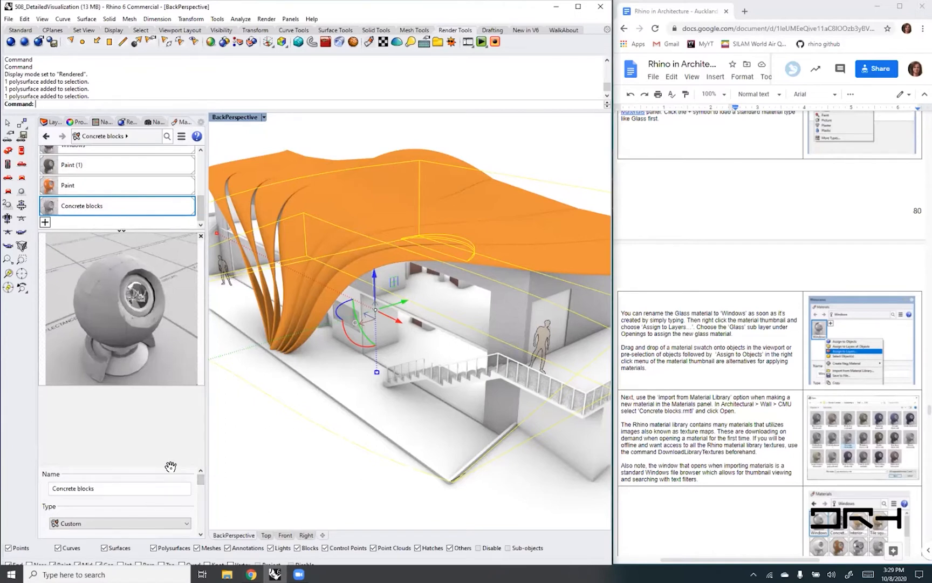
- Shrink the material preview and the material list to make room for the settings, keeping Concrete blocks in view
{"action": "mouse_move", "coordinate": [201, 478]}
{"action": "left_mouse_down"}
{"action": "mouse_move", "coordinate": [207, 529]}
{"action": "mouse_move", "coordinate": [208, 495]}
{"action": "left_mouse_up"}
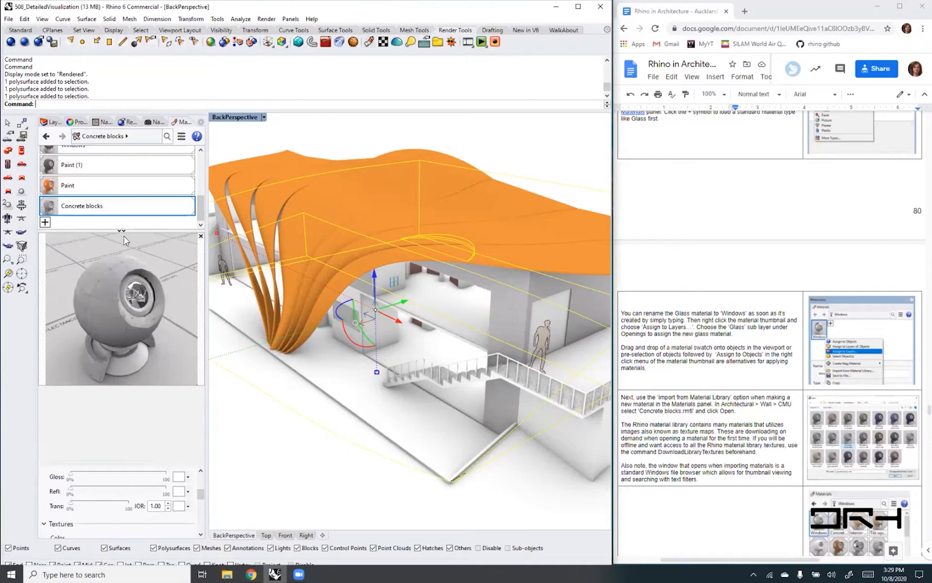
{"action": "left_click_drag", "start_coordinate": [155, 463], "coordinate": [152, 307]}
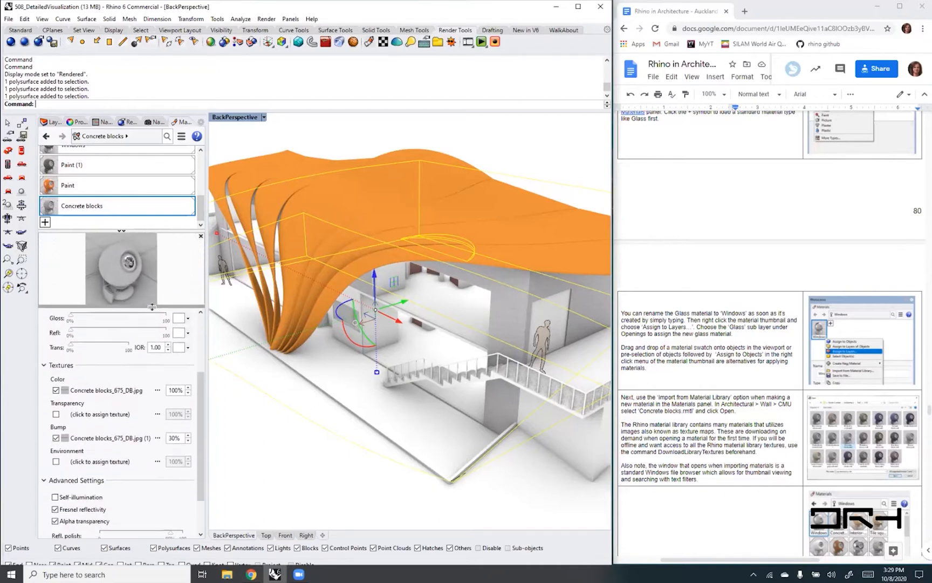
{"action": "left_click_drag", "start_coordinate": [125, 231], "coordinate": [127, 177]}
{"action": "left_click", "coordinate": [200, 150]}
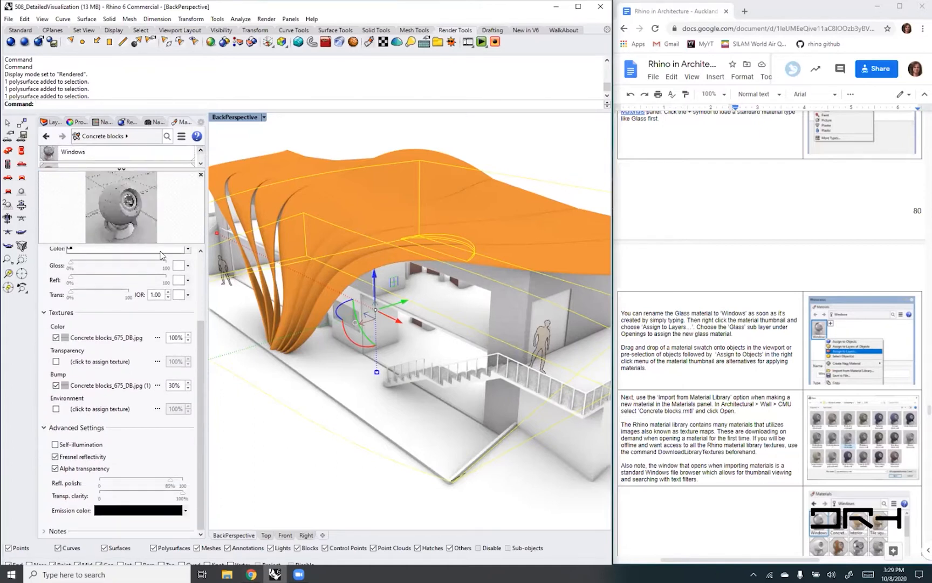
{"action": "left_click", "coordinate": [201, 164]}
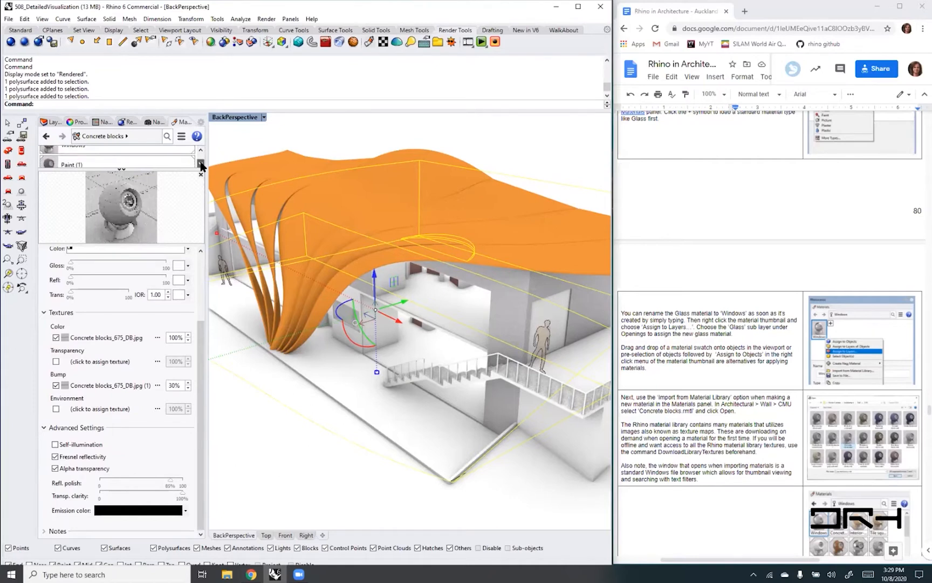
{"action": "left_click", "coordinate": [201, 164]}
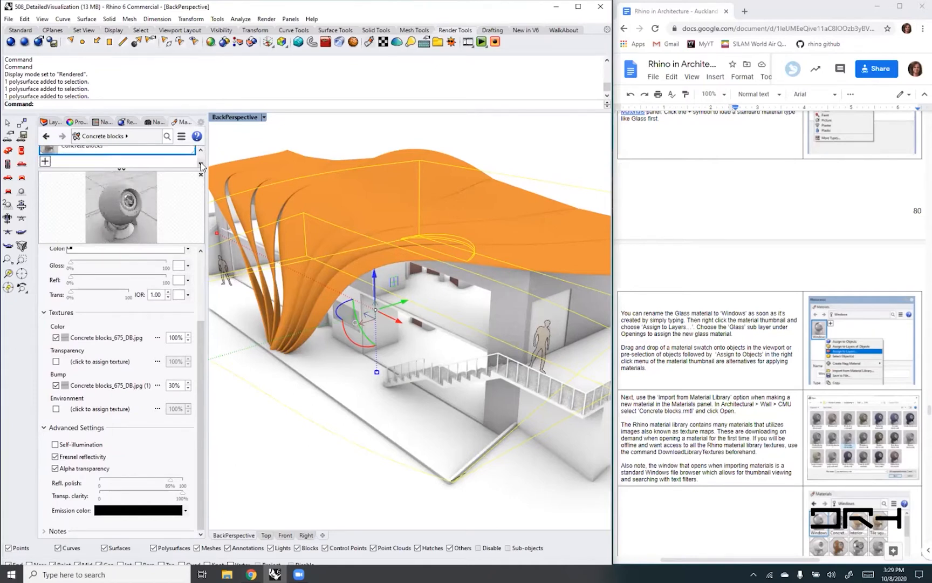
{"action": "left_click", "coordinate": [201, 154]}
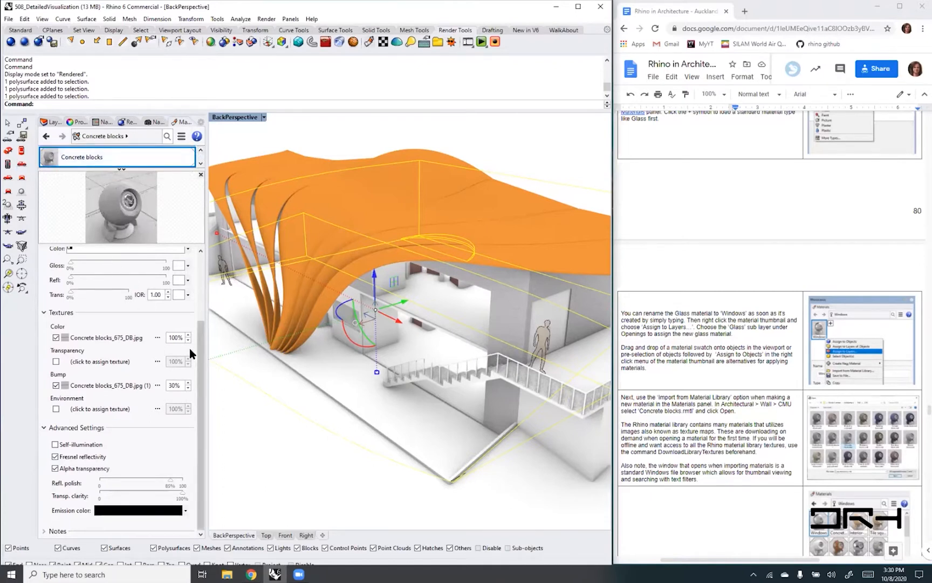
- Review the Concrete blocks settings, open its bump texture, and check the texture's mapping size
{"action": "left_click_drag", "start_coordinate": [196, 348], "coordinate": [198, 270]}
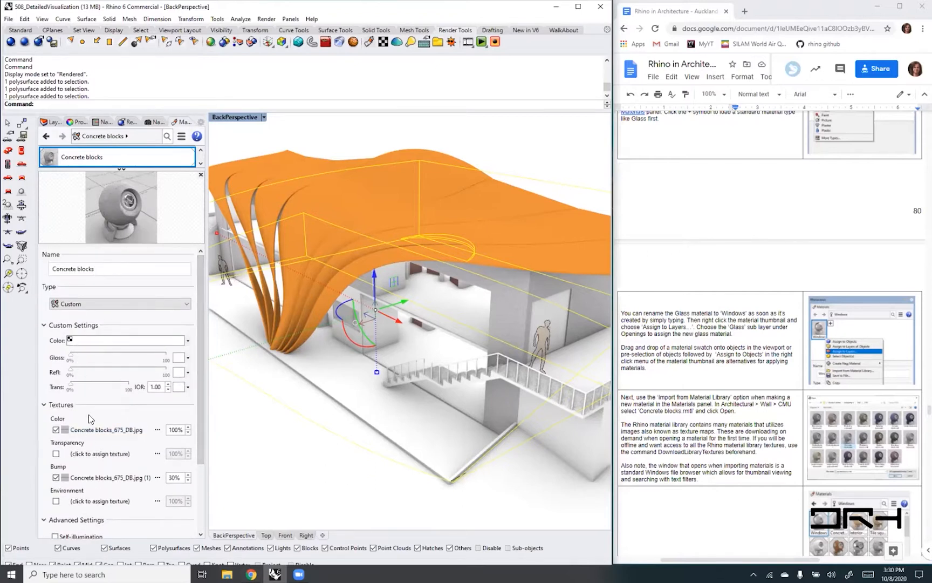
{"action": "left_click_drag", "start_coordinate": [200, 428], "coordinate": [202, 459]}
{"action": "left_click_drag", "start_coordinate": [201, 459], "coordinate": [201, 460]}
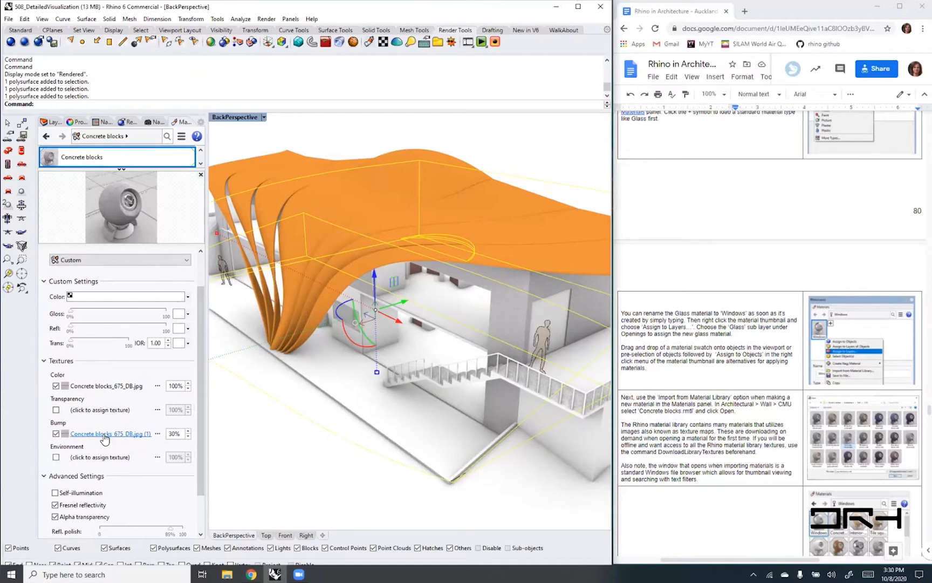
{"action": "left_click", "coordinate": [97, 440]}
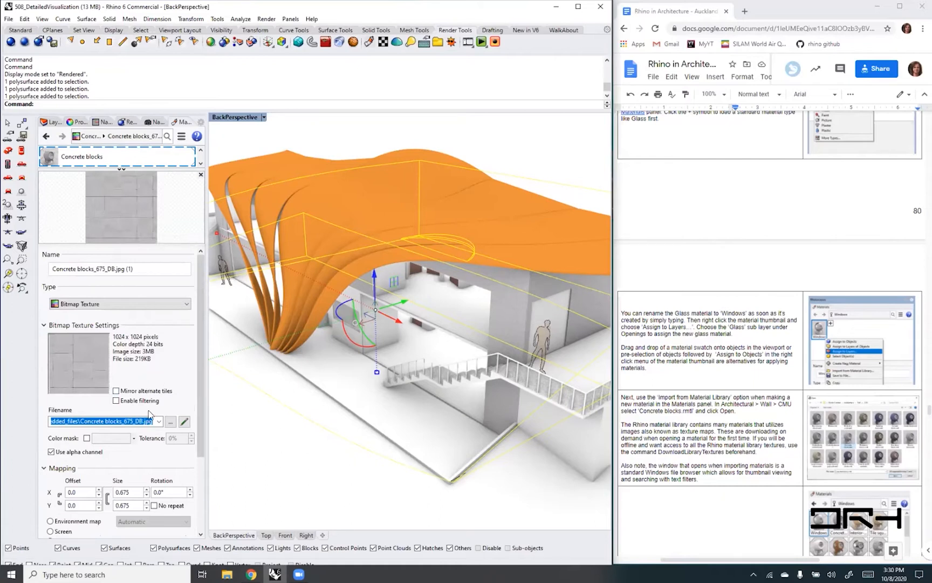
{"action": "scroll", "coordinate": [147, 451], "scroll_direction": "down", "scroll_amount": 2}
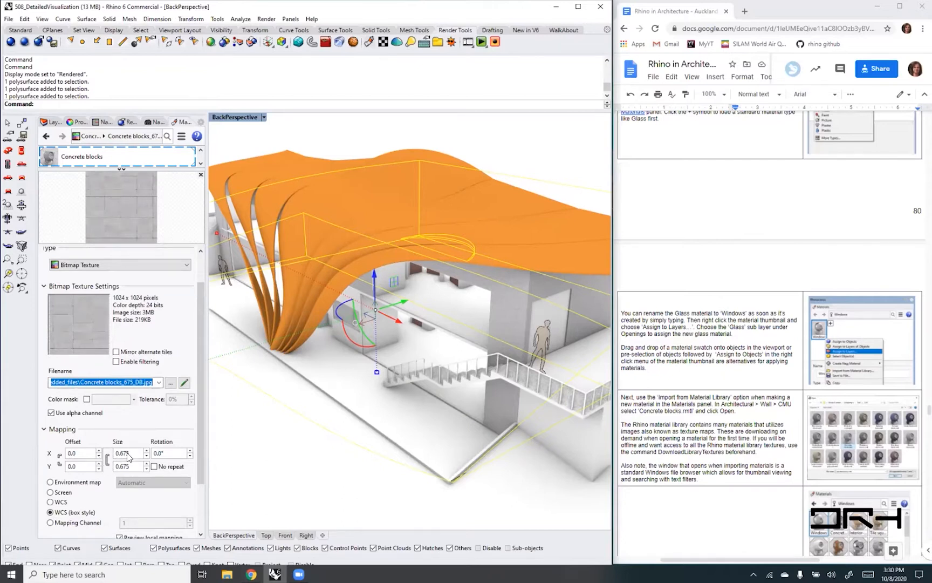
{"action": "left_click", "coordinate": [132, 454]}
- Read the Google Docs guide's section on WCS texture mapping and compare it with the bump texture's mapping options
{"action": "left_click", "coordinate": [730, 282]}
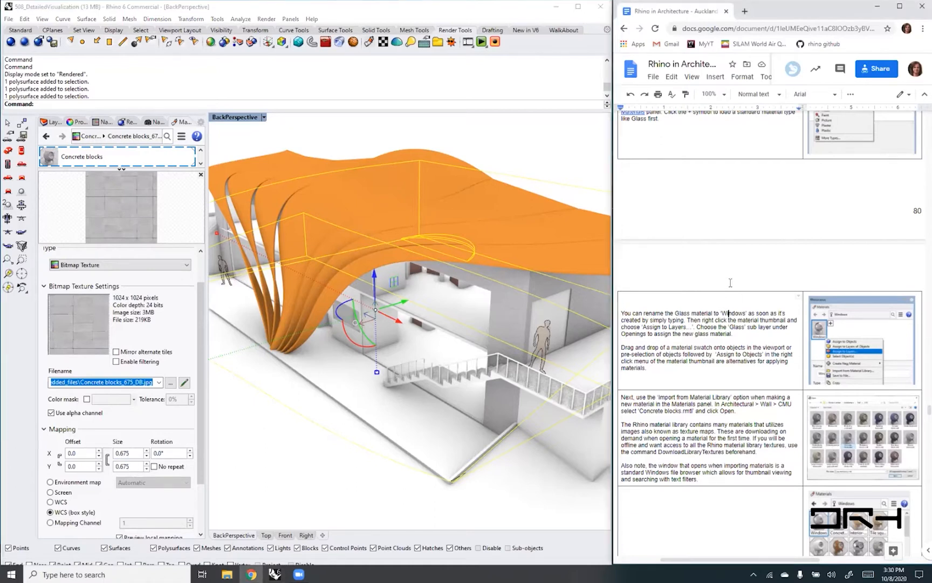
{"action": "scroll", "coordinate": [730, 270], "scroll_direction": "down", "scroll_amount": 4}
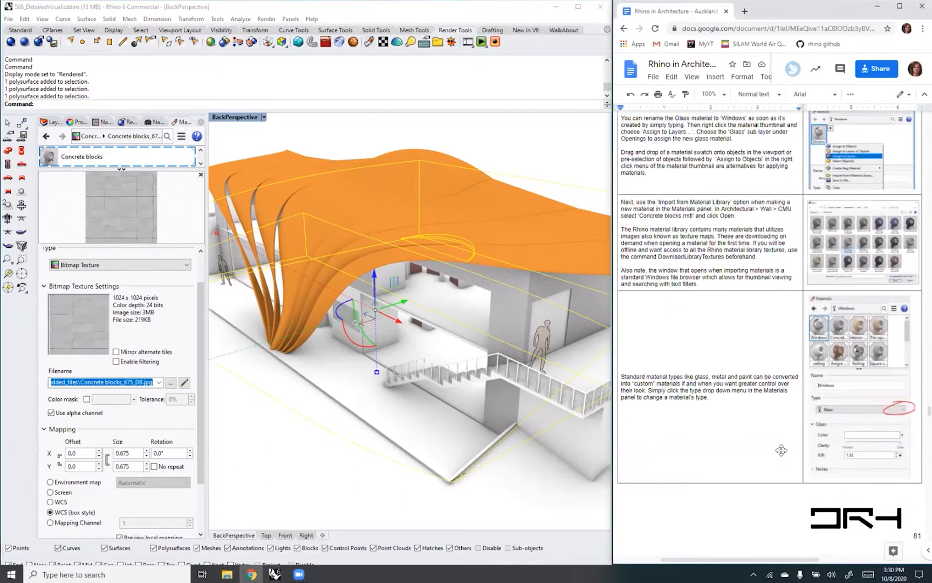
{"action": "scroll", "coordinate": [759, 447], "scroll_direction": "down", "scroll_amount": 6}
{"action": "scroll", "coordinate": [759, 447], "scroll_direction": "down", "scroll_amount": 3}
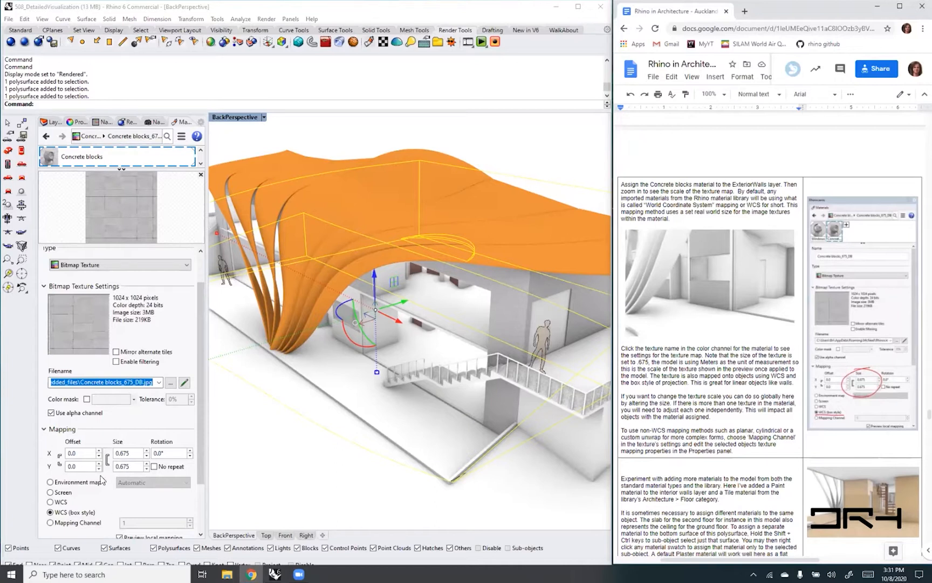
{"action": "scroll", "coordinate": [104, 482], "scroll_direction": "down", "scroll_amount": 1}
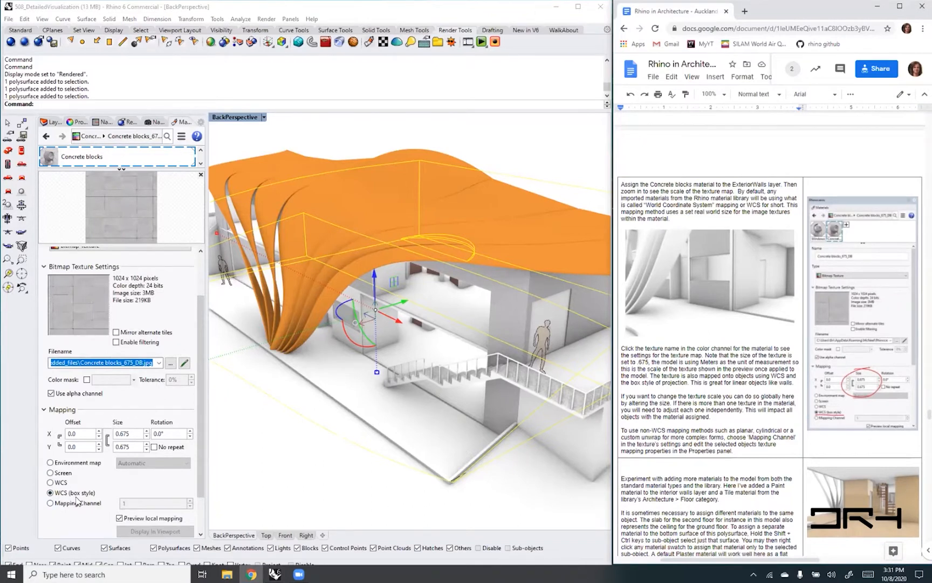
- Check the bump texture's X size and rotation, deselect the object, and inspect the block scale on the exterior wall
{"action": "left_click", "coordinate": [134, 433]}
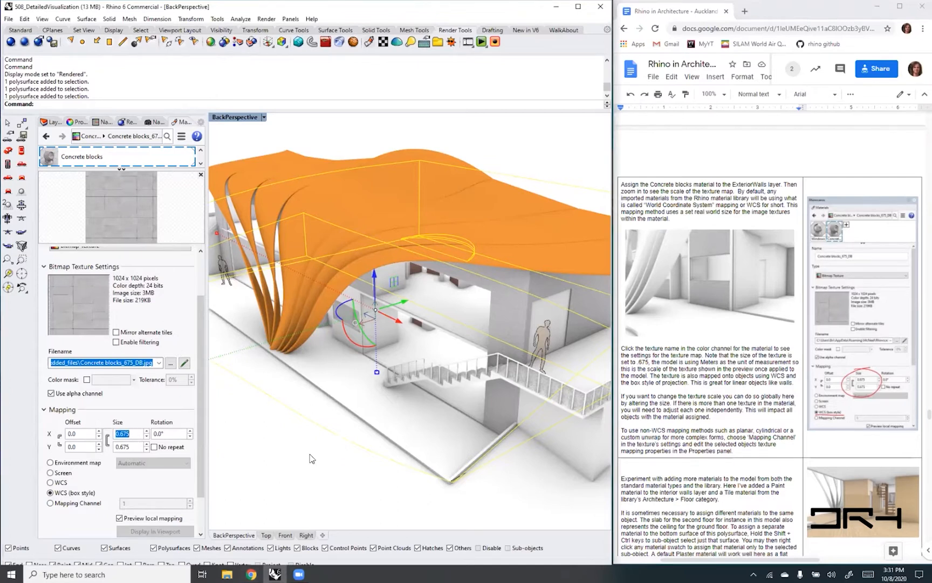
{"action": "left_click", "coordinate": [175, 435]}
{"action": "left_click", "coordinate": [545, 150]}
{"action": "scroll", "coordinate": [514, 319], "scroll_direction": "up", "scroll_amount": 8}
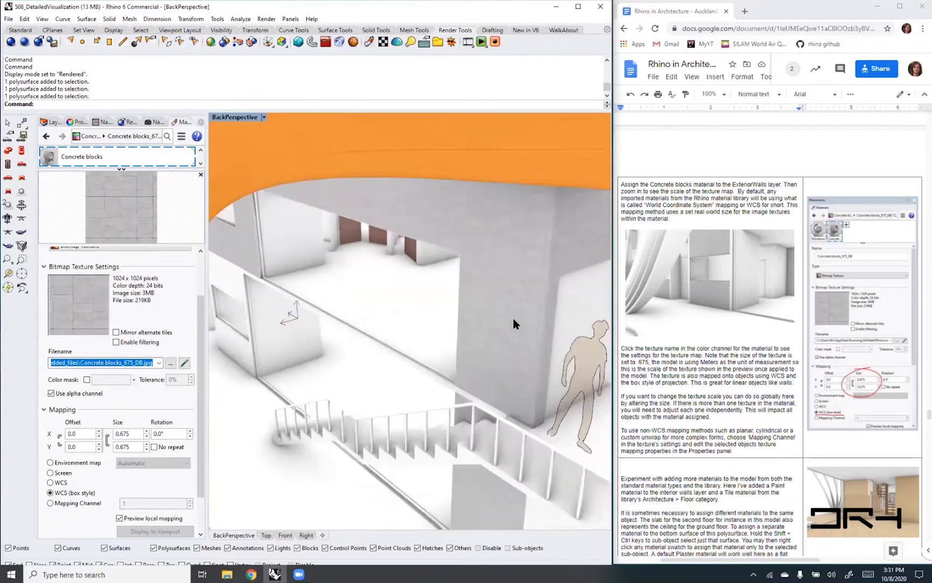
- Inspect the concrete block texture on the exterior wall up close and review the bump texture's bitmap and mapping settings
{"action": "right_click_drag", "start_coordinate": [514, 320], "coordinate": [415, 295]}
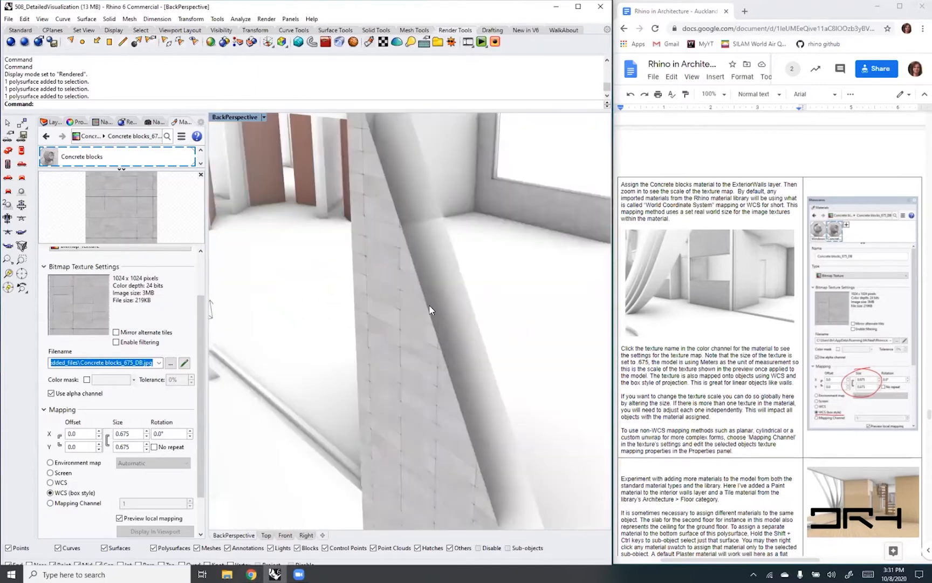
{"action": "scroll", "coordinate": [435, 300], "scroll_direction": "down", "scroll_amount": 5}
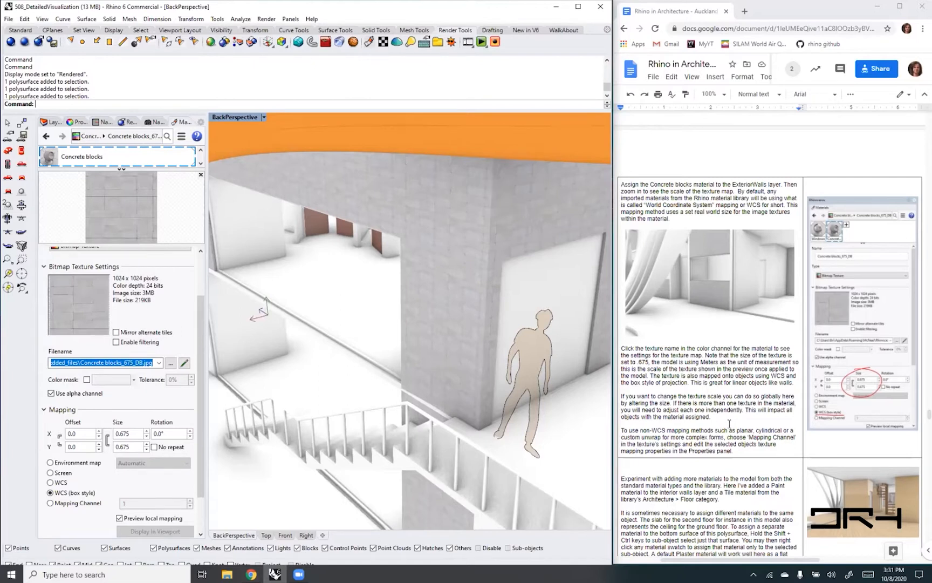
{"action": "left_click", "coordinate": [171, 157]}
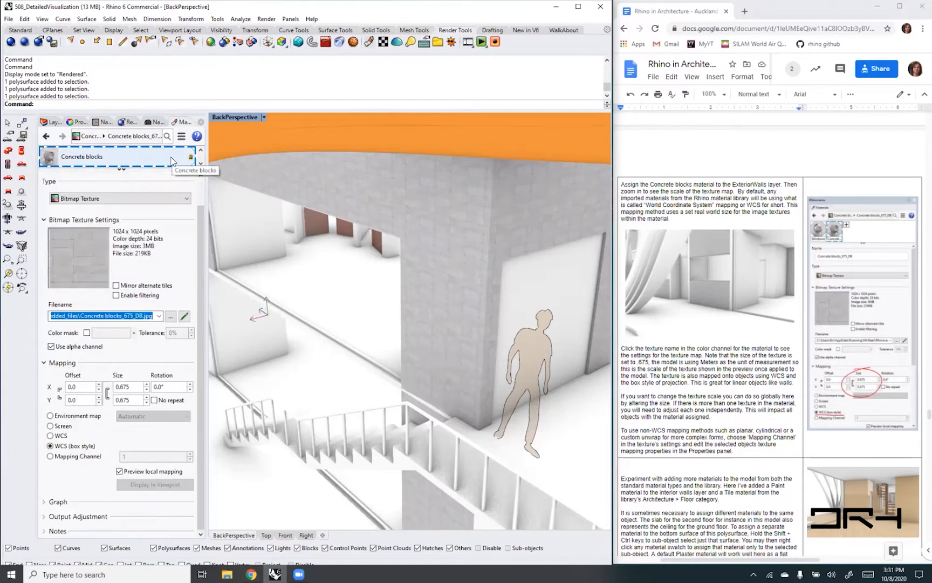
{"action": "scroll", "coordinate": [200, 218], "scroll_direction": "up", "scroll_amount": 1}
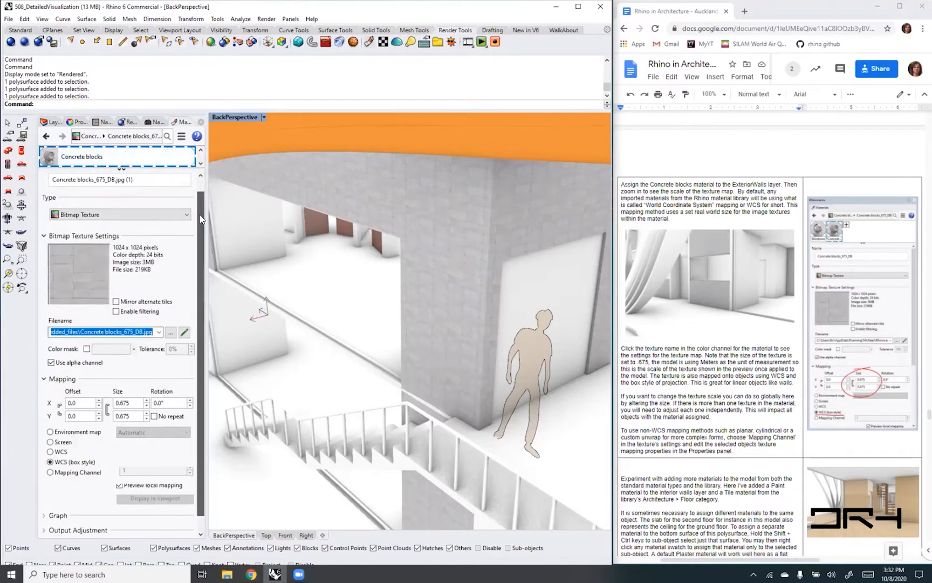
{"action": "scroll", "coordinate": [200, 218], "scroll_direction": "up", "scroll_amount": 1}
- Return from the texture level to the Concrete blocks material and review its main settings, including the color and bump textures
{"action": "left_click", "coordinate": [201, 150]}
{"action": "left_click", "coordinate": [200, 150]}
{"action": "left_click", "coordinate": [201, 151]}
{"action": "left_click", "coordinate": [172, 151]}
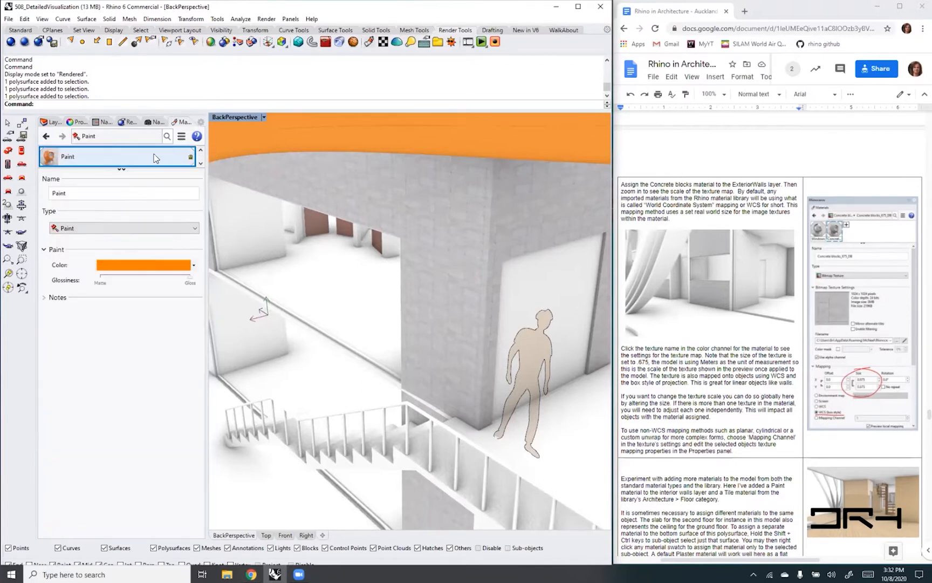
{"action": "left_click", "coordinate": [202, 164]}
{"action": "left_click", "coordinate": [201, 164]}
{"action": "left_click", "coordinate": [201, 164]}
{"action": "left_click", "coordinate": [151, 156]}
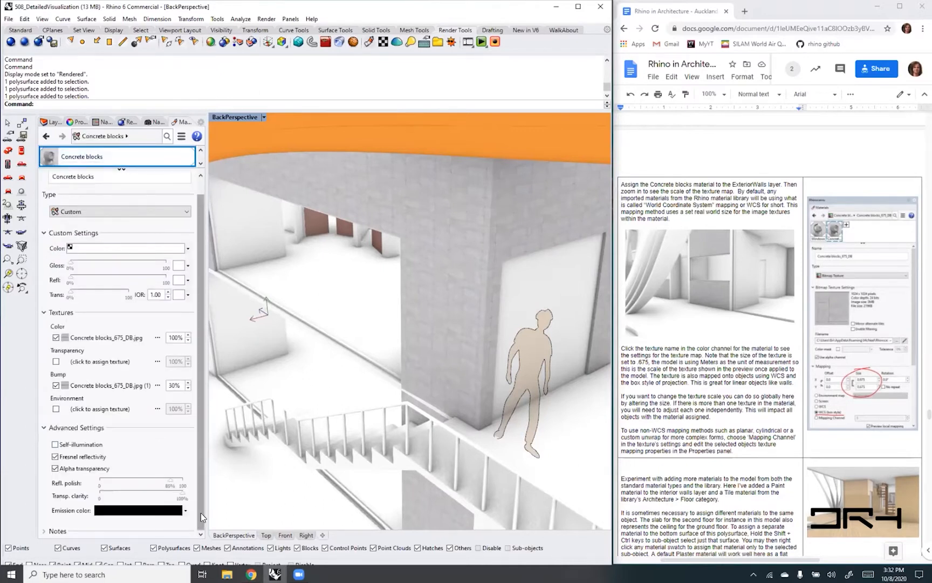
{"action": "left_click_drag", "start_coordinate": [202, 529], "coordinate": [202, 489]}
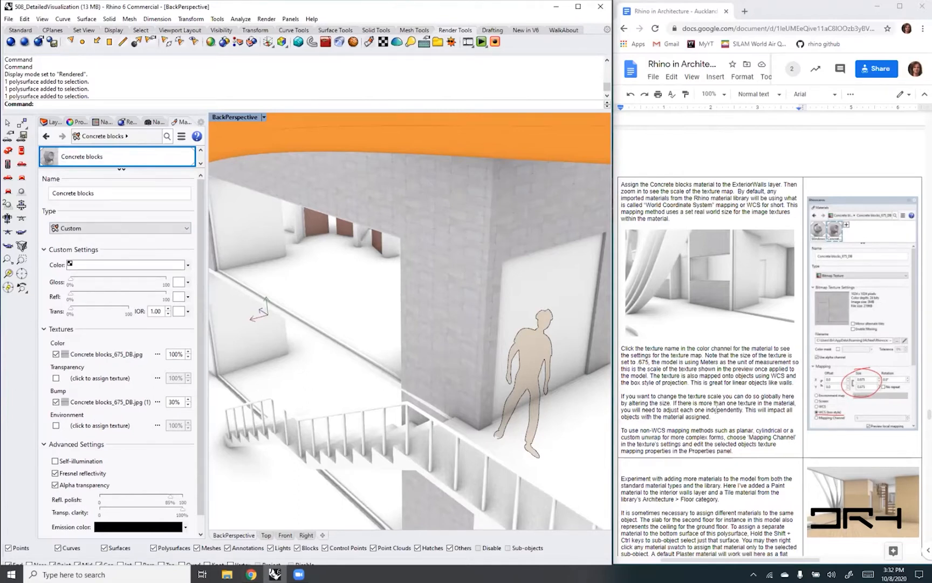
- Read the guide's section on adding more materials, and expand the material list to show all materials
{"action": "left_click", "coordinate": [716, 408]}
{"action": "scroll", "coordinate": [718, 410], "scroll_direction": "down", "scroll_amount": 2}
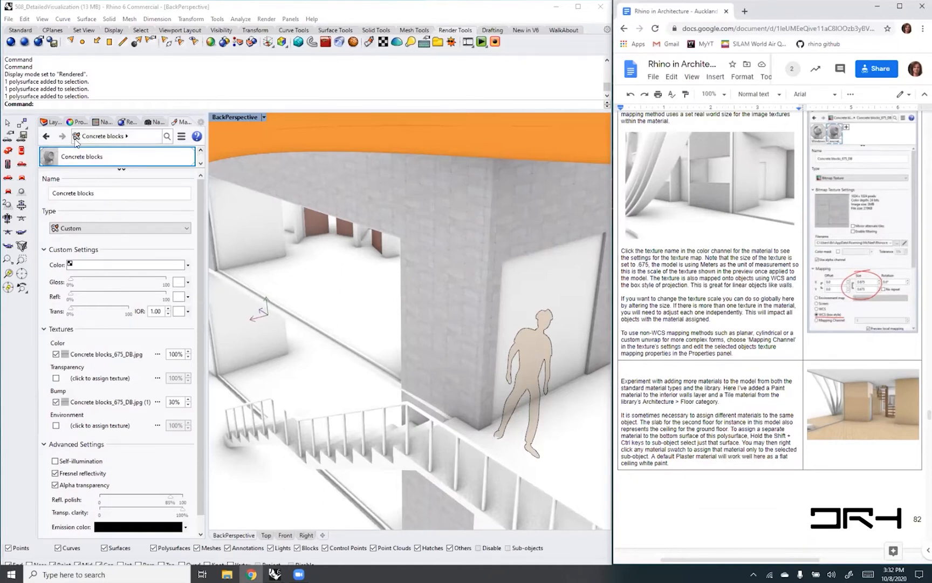
{"action": "left_click", "coordinate": [181, 135]}
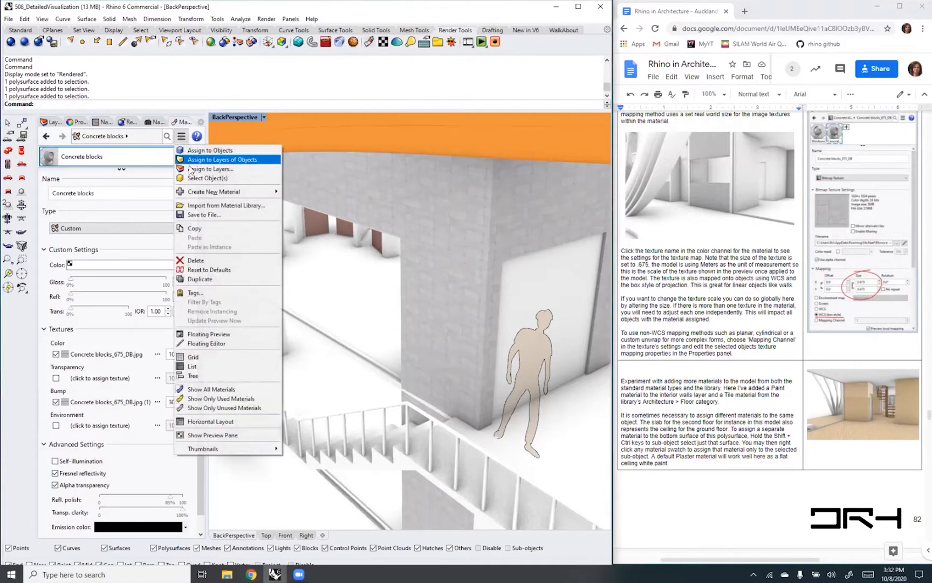
{"action": "left_click", "coordinate": [139, 157]}
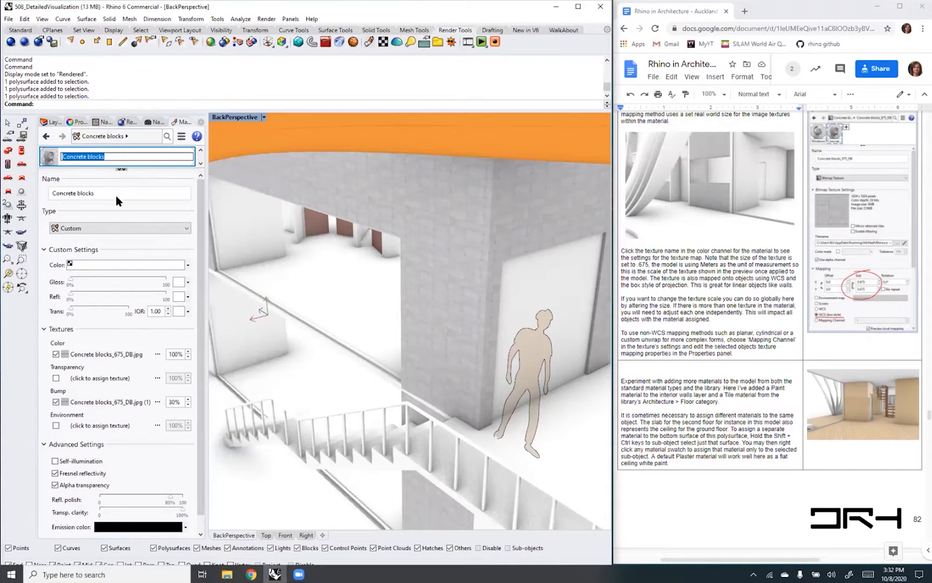
{"action": "left_click", "coordinate": [121, 169]}
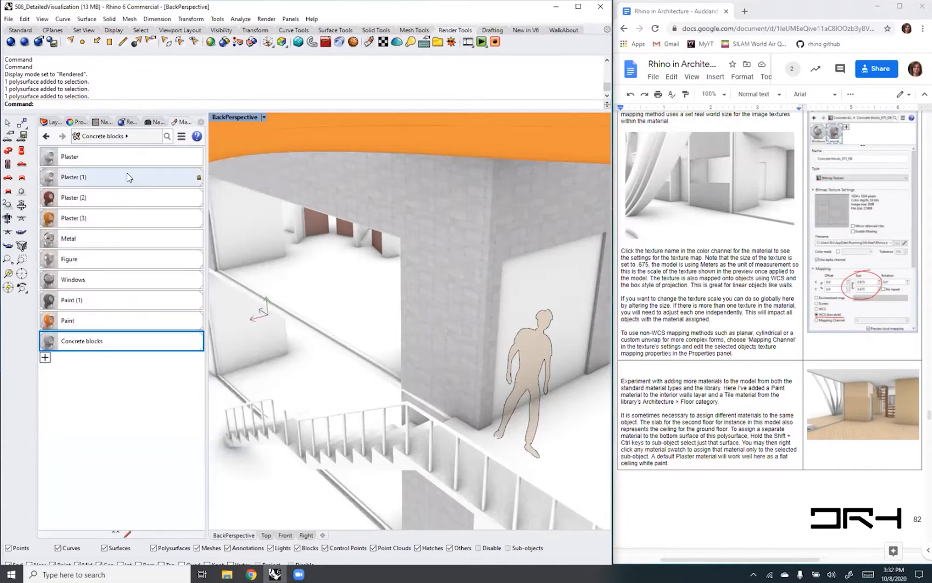
- Import the CARPETMAD light reflective material from the library's Architectural > Floor > Wood folder
{"action": "left_click", "coordinate": [45, 358]}
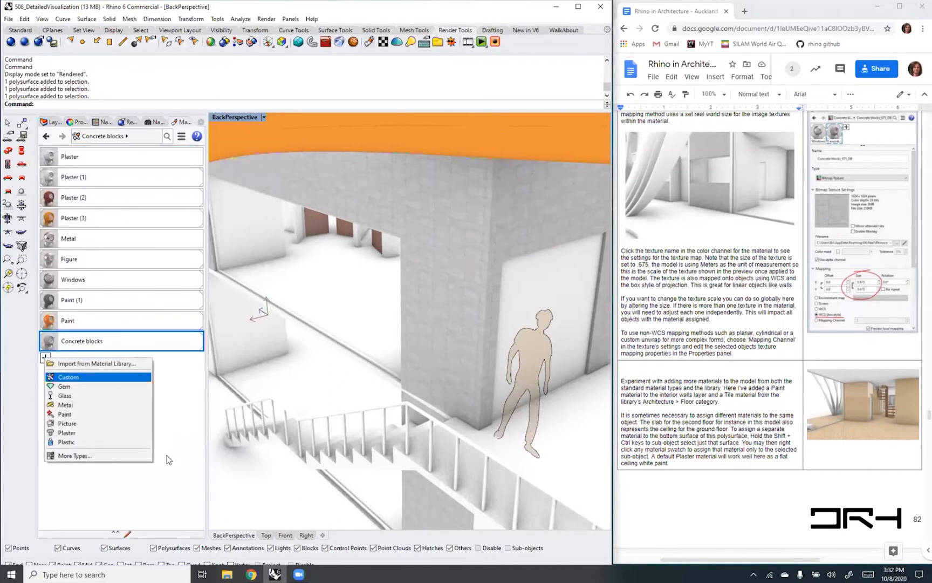
{"action": "left_click", "coordinate": [98, 364]}
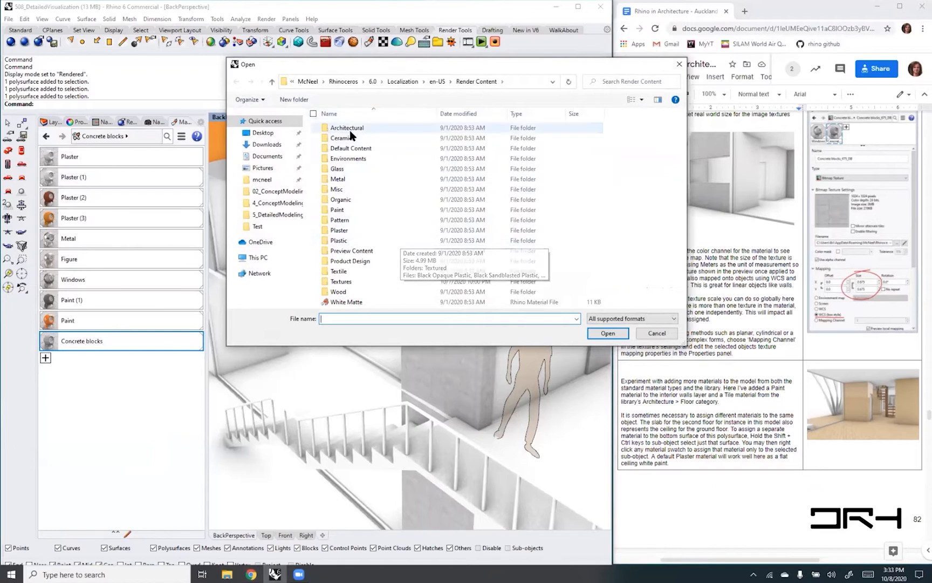
{"action": "double_click", "coordinate": [350, 129]}
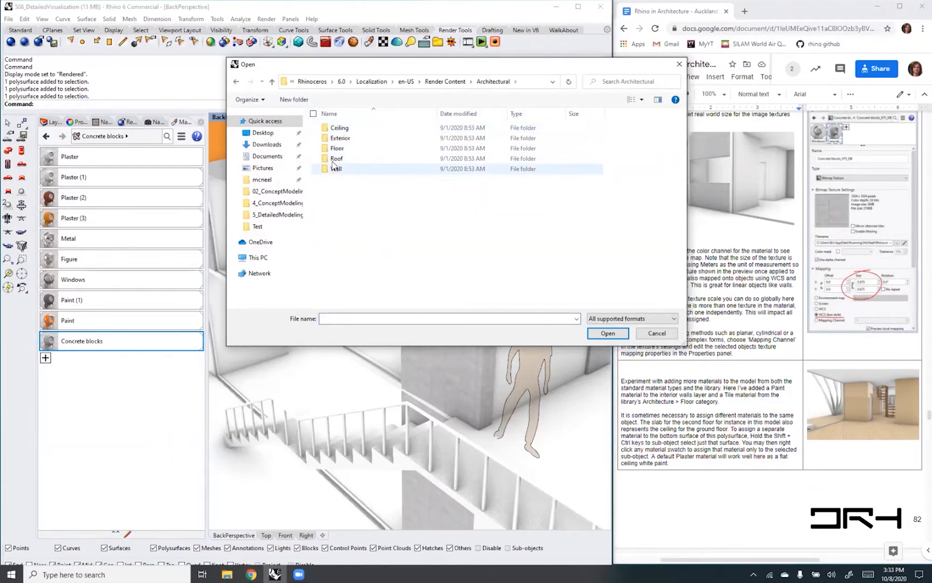
{"action": "double_click", "coordinate": [336, 149]}
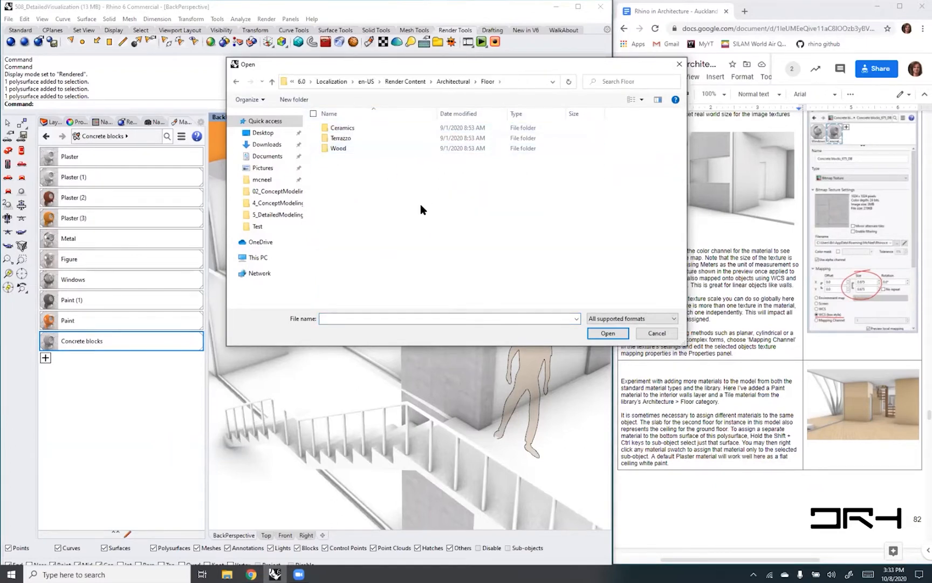
{"action": "double_click", "coordinate": [339, 149]}
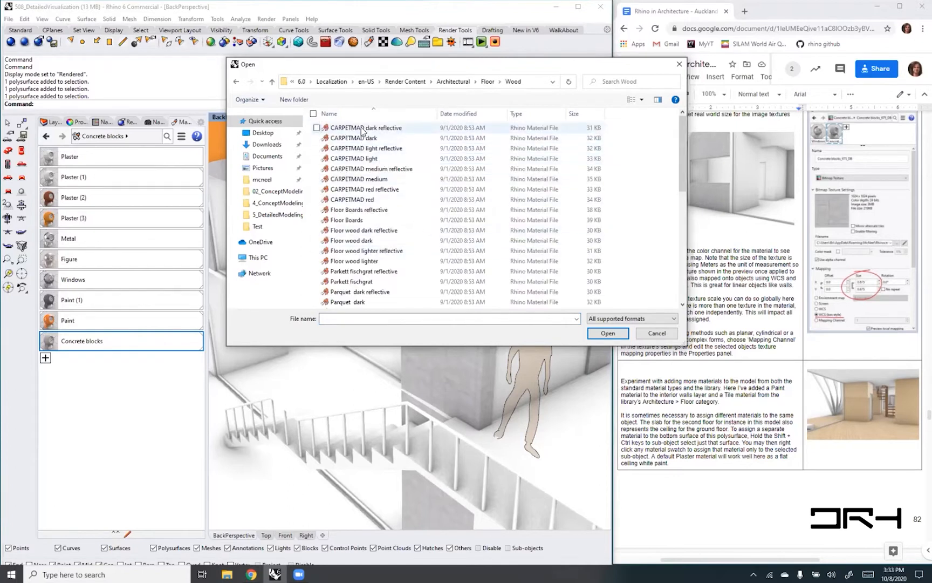
{"action": "left_click", "coordinate": [362, 128]}
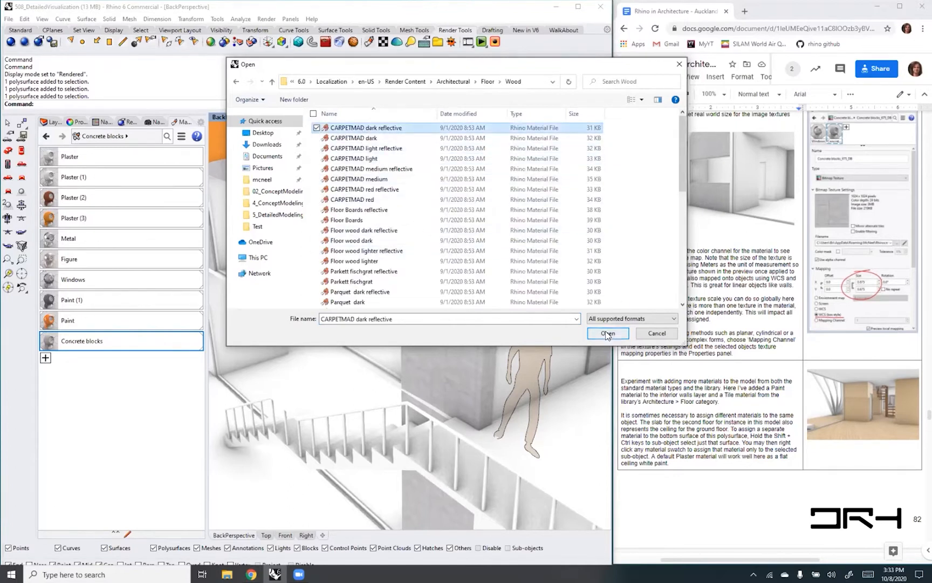
{"action": "left_click", "coordinate": [366, 138]}
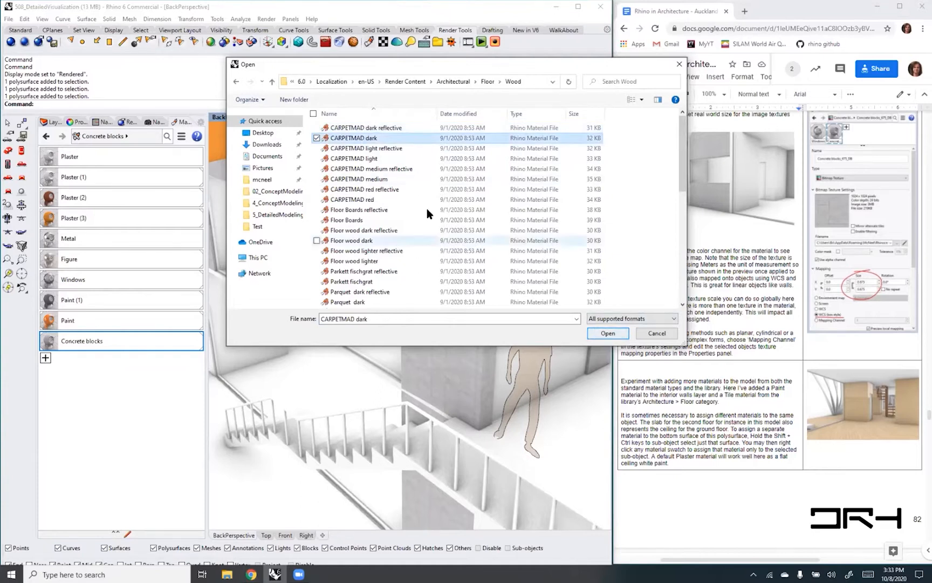
{"action": "left_click", "coordinate": [384, 149]}
{"action": "left_click", "coordinate": [605, 334]}
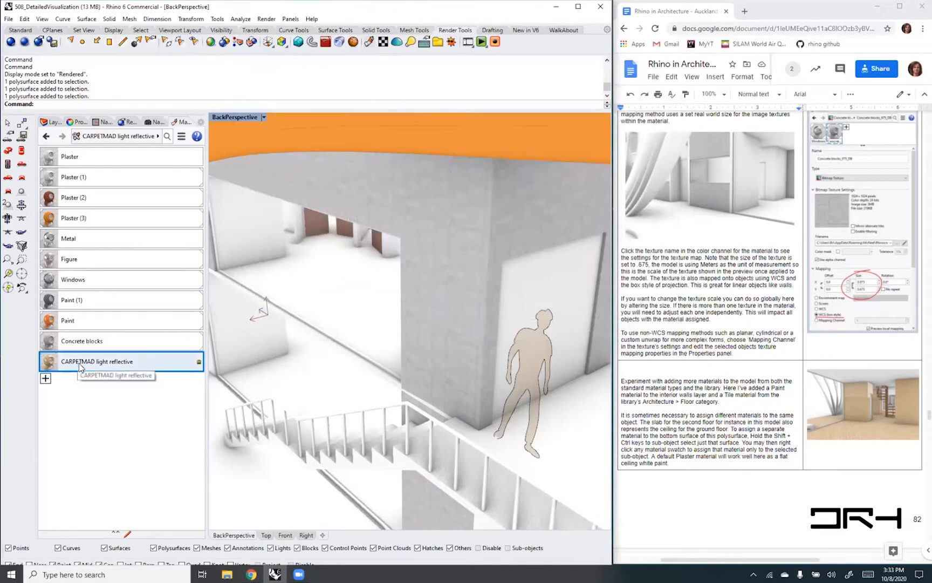
- Assign the CARPETMAD light reflective material to the InteriorDoors layer
{"action": "left_click", "coordinate": [54, 124]}
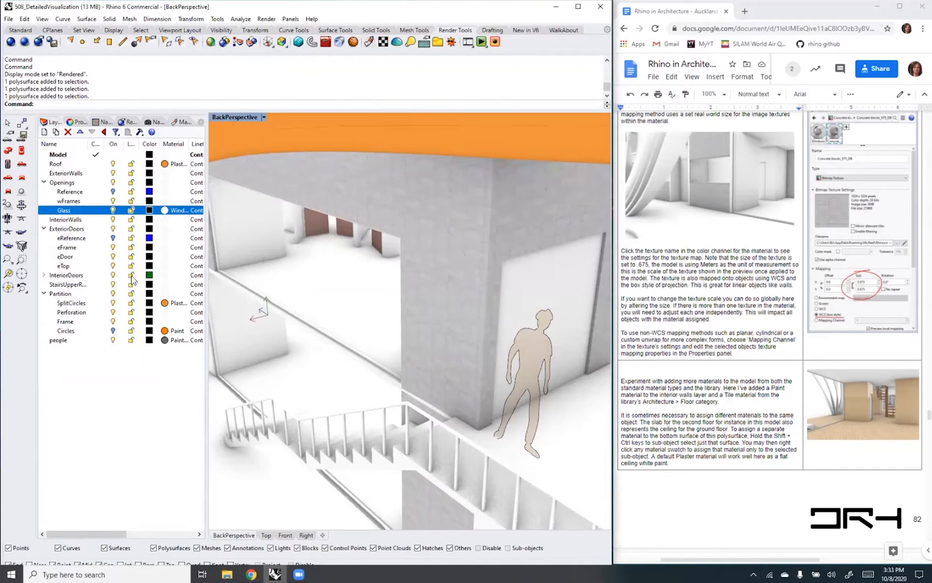
{"action": "left_click", "coordinate": [165, 275]}
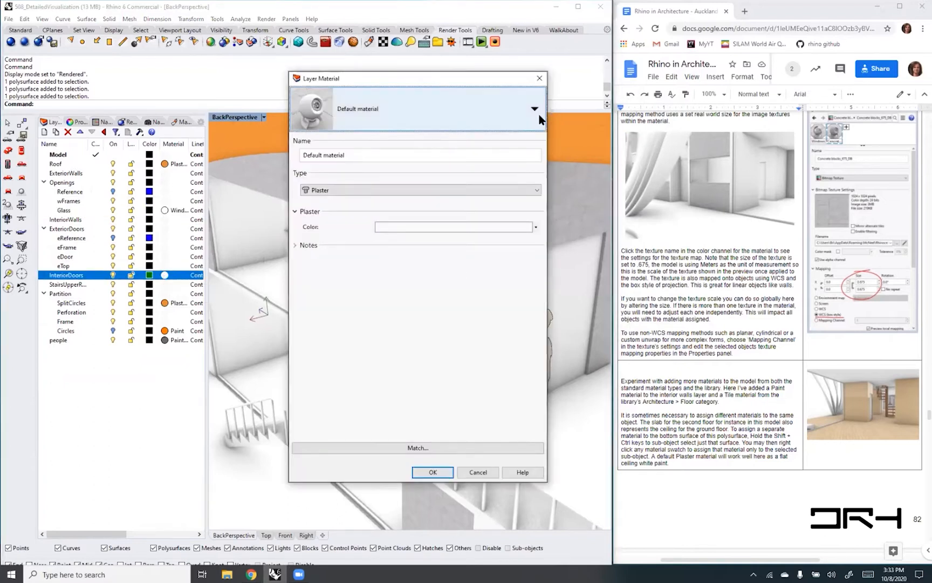
{"action": "left_click", "coordinate": [534, 111]}
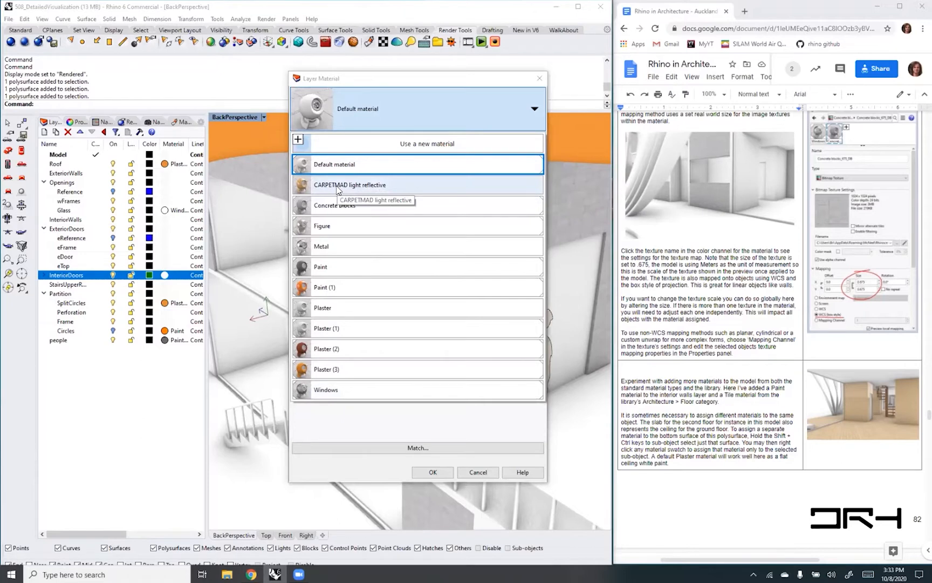
{"action": "left_click", "coordinate": [338, 186]}
{"action": "left_click", "coordinate": [433, 473]}
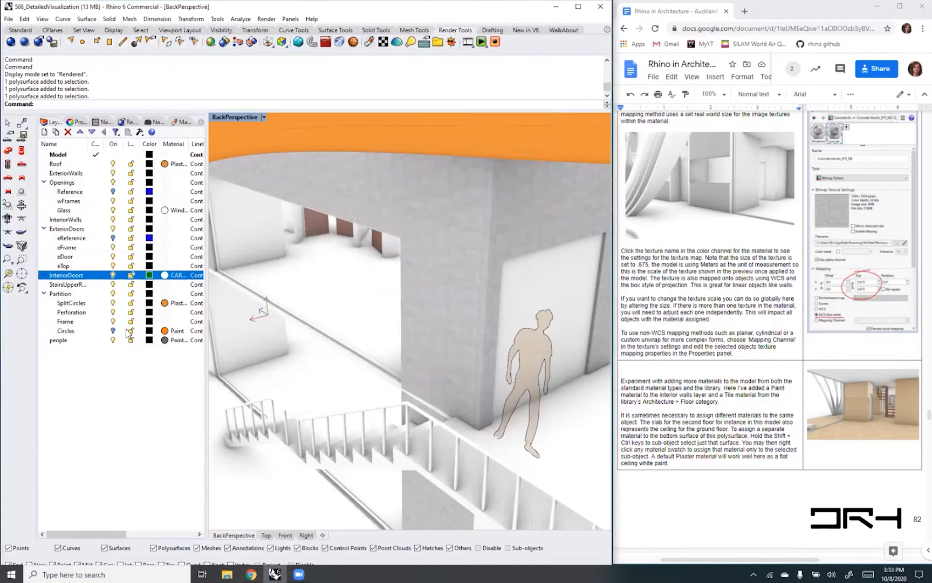
- Check the material set on the InteriorDoors layer and try to select the objects on that layer
{"action": "left_click", "coordinate": [182, 277]}
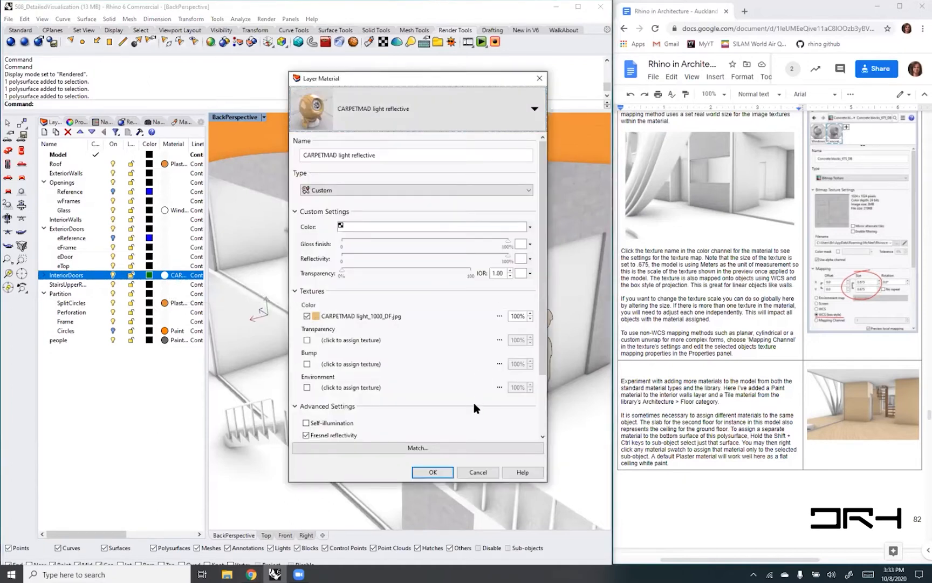
{"action": "left_click", "coordinate": [478, 473]}
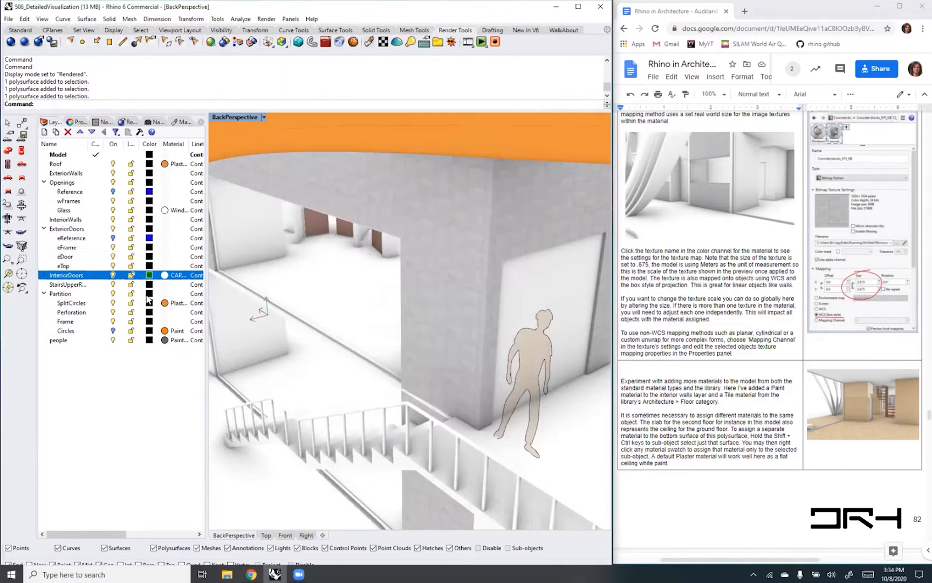
{"action": "right_click", "coordinate": [77, 277]}
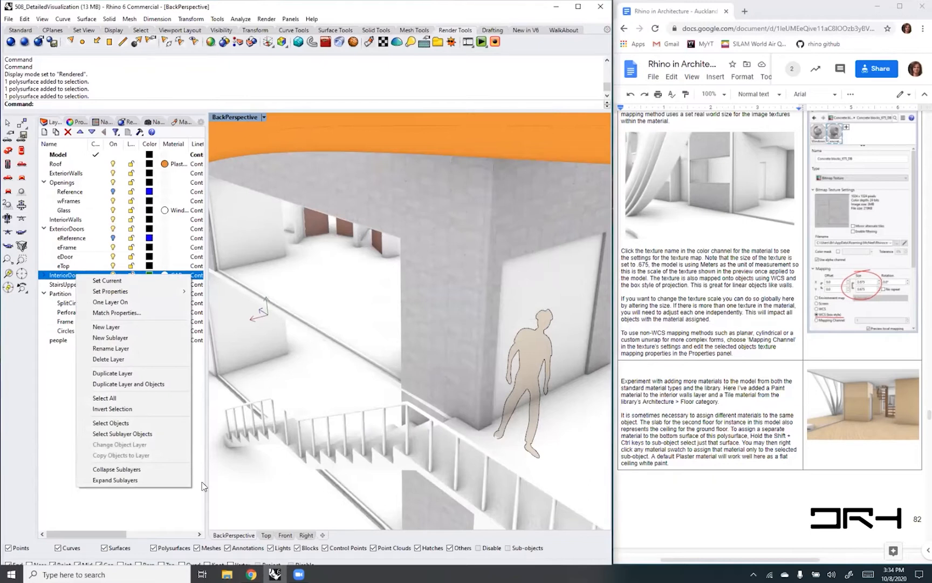
{"action": "left_click", "coordinate": [136, 422]}
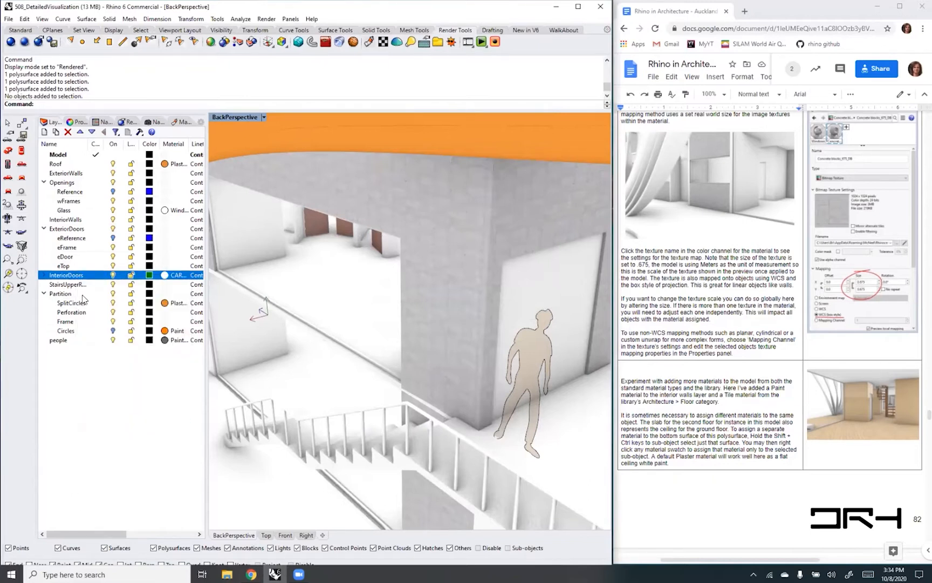
- Expand the InteriorDoors sublayers and assign the CARPETMAD light reflective material to the iDoor sublayer
{"action": "left_click", "coordinate": [44, 275]}
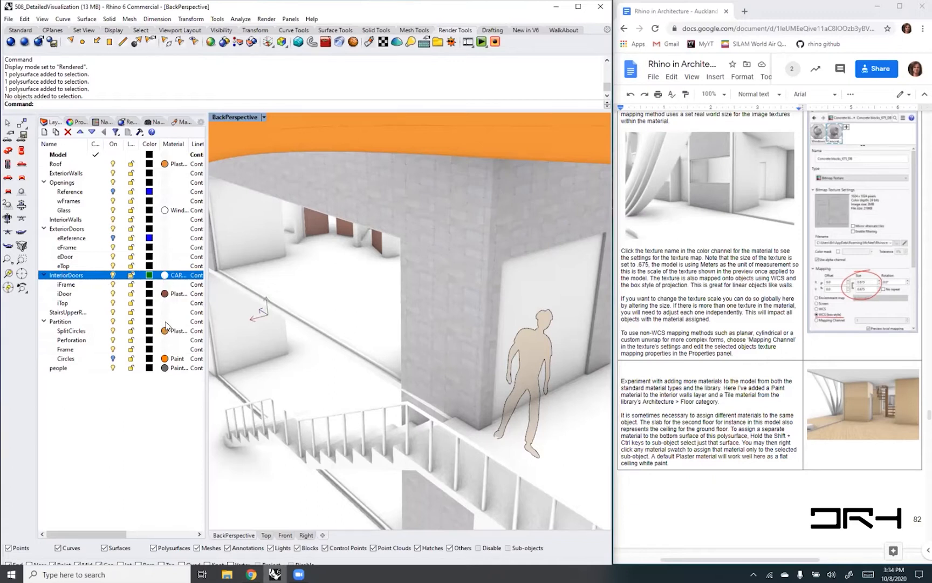
{"action": "left_click", "coordinate": [178, 294]}
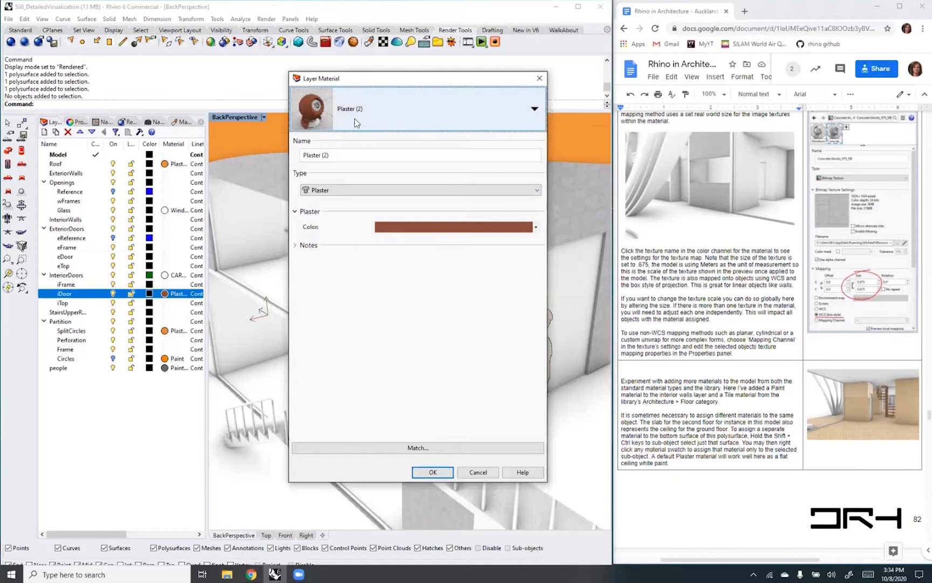
{"action": "left_click", "coordinate": [533, 111]}
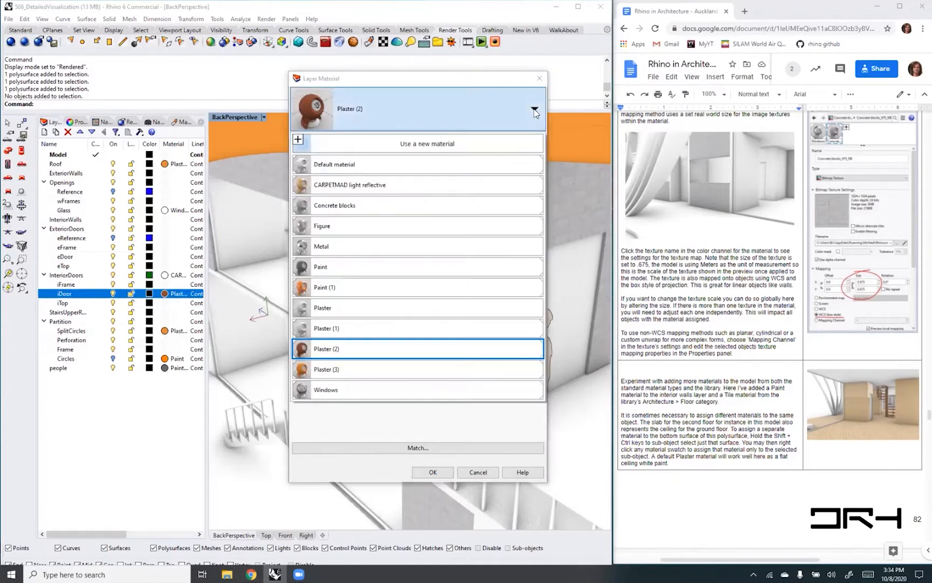
{"action": "left_click", "coordinate": [367, 186]}
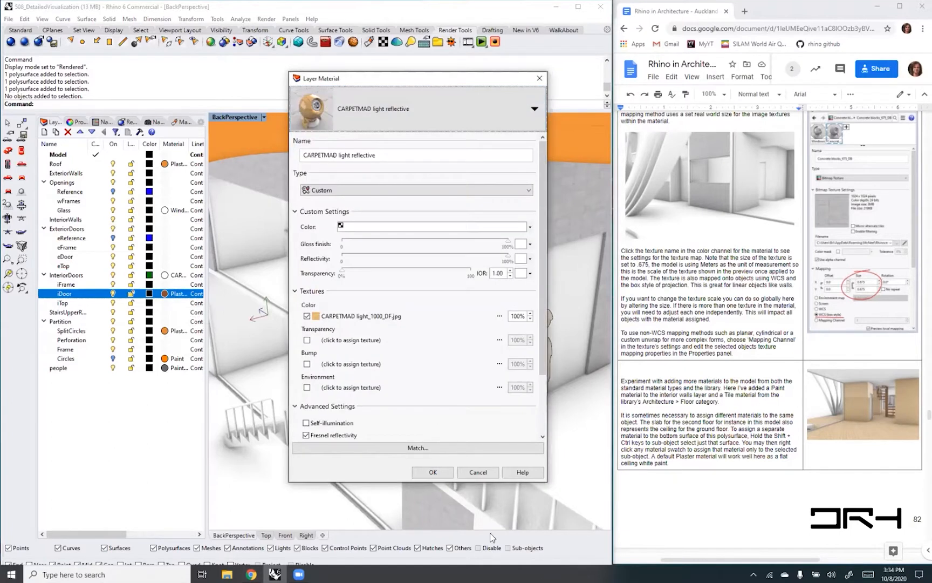
{"action": "left_click", "coordinate": [432, 472]}
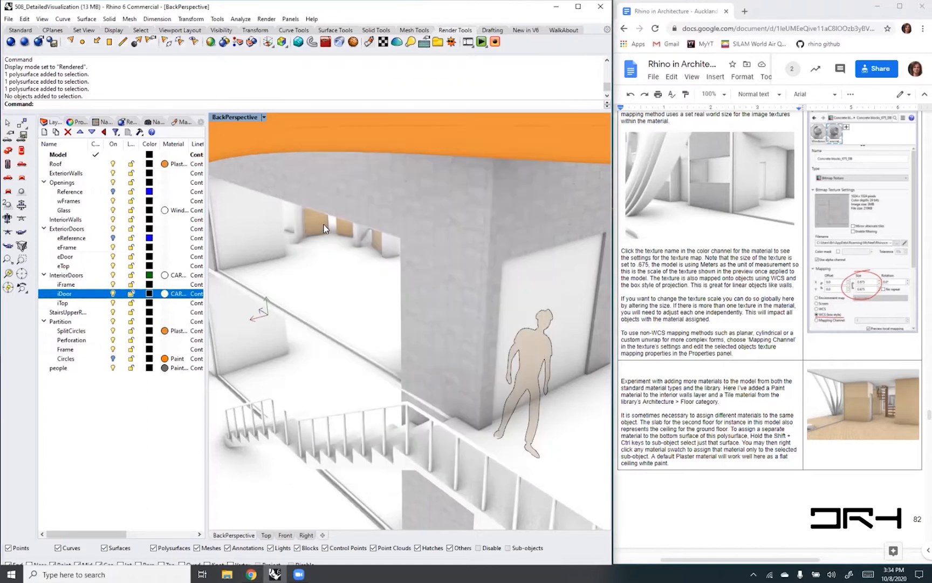
- Inspect the wood texture on the interior doors up close and in the wider view of the house
{"action": "scroll", "coordinate": [315, 222], "scroll_direction": "up", "scroll_amount": 5}
{"action": "scroll", "coordinate": [313, 225], "scroll_direction": "up", "scroll_amount": 3}
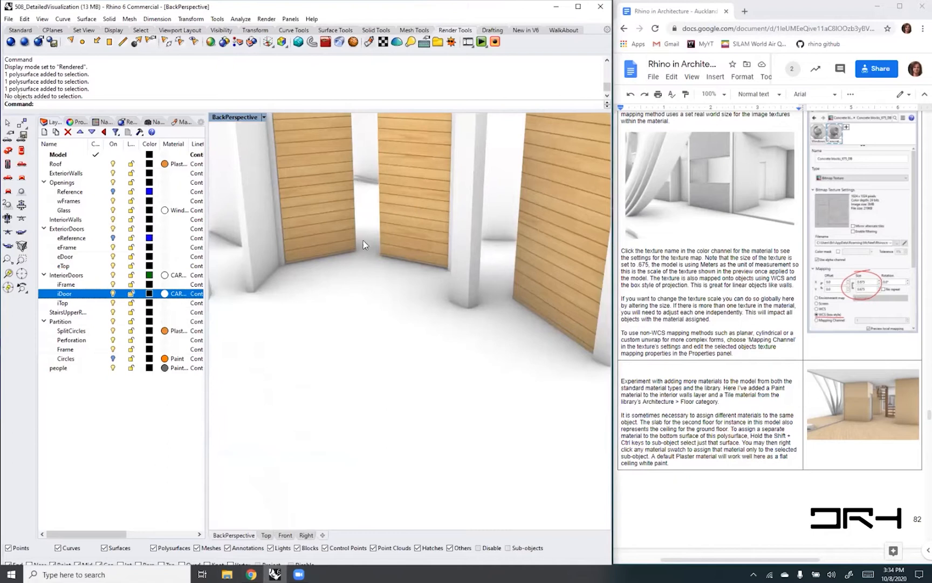
{"action": "scroll", "coordinate": [365, 260], "scroll_direction": "down", "scroll_amount": 8}
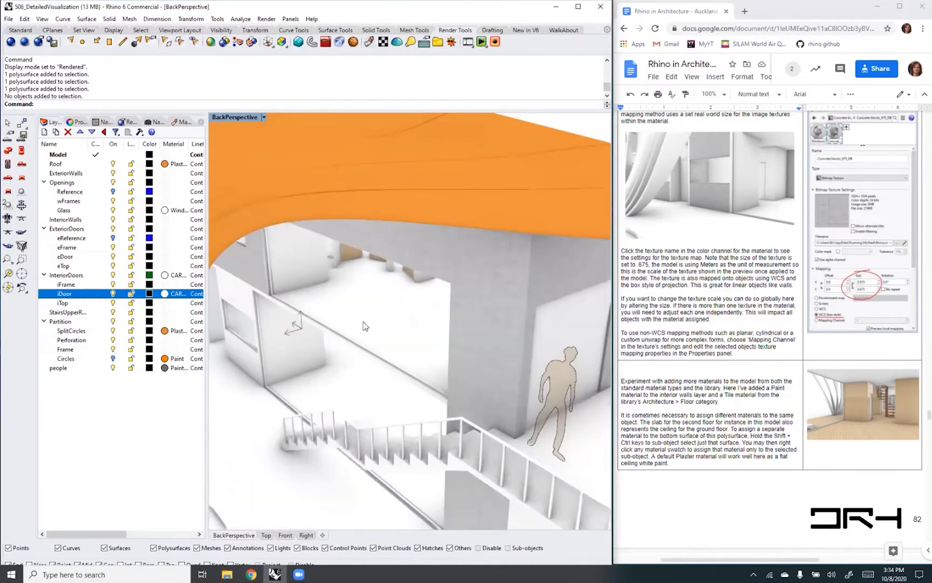
{"action": "right_click_drag", "start_coordinate": [362, 323], "coordinate": [371, 308]}
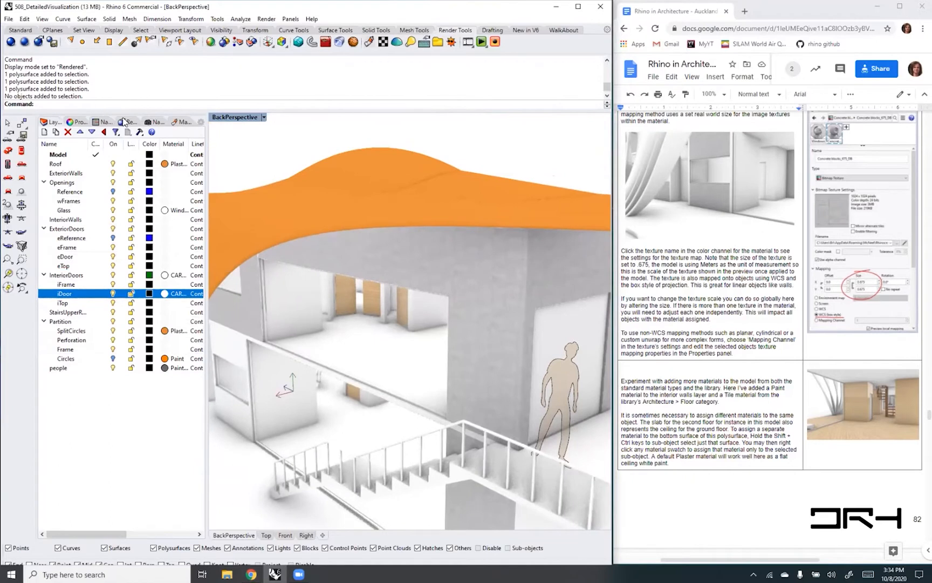
- Import the Stoneware material from the Ceramics folder of the material library
{"action": "left_click", "coordinate": [185, 122]}
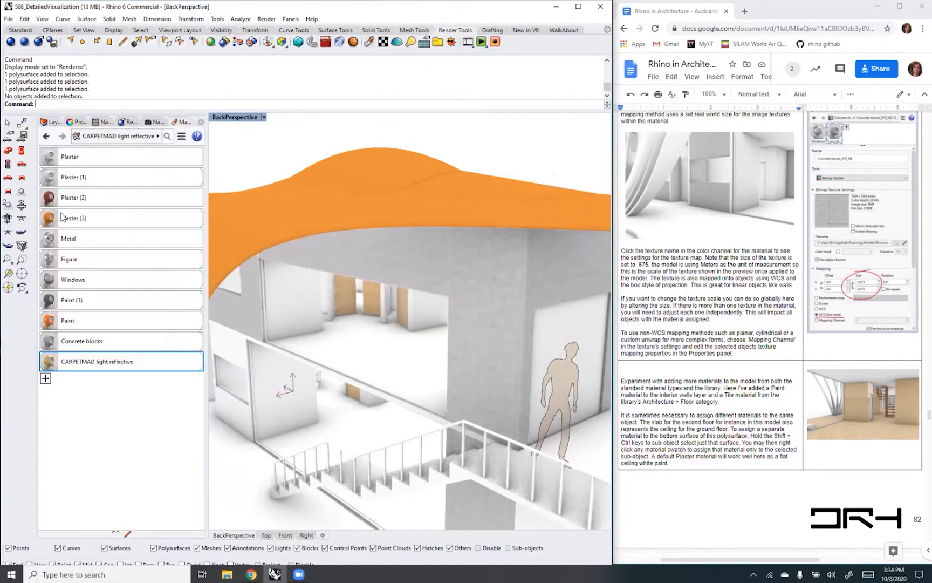
{"action": "left_click", "coordinate": [45, 379]}
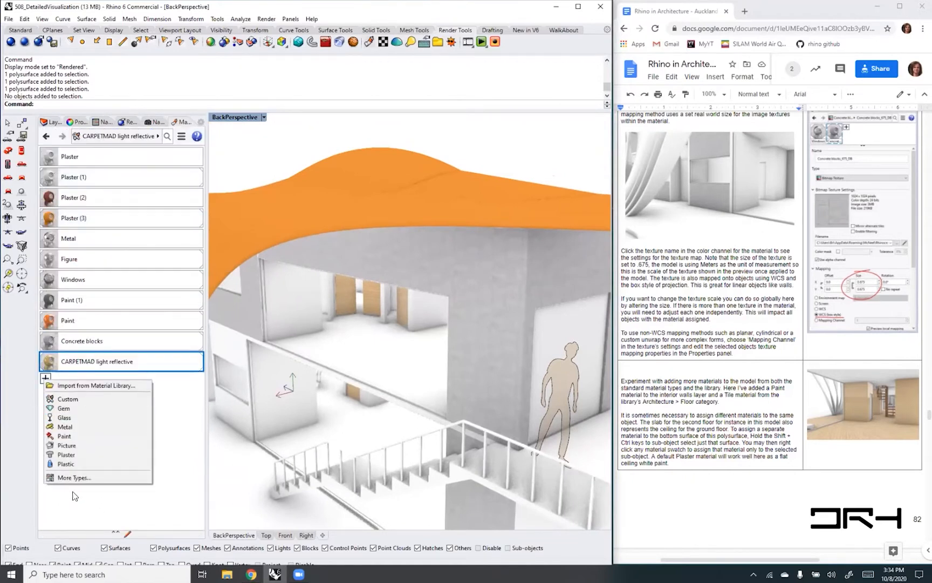
{"action": "left_click", "coordinate": [92, 385]}
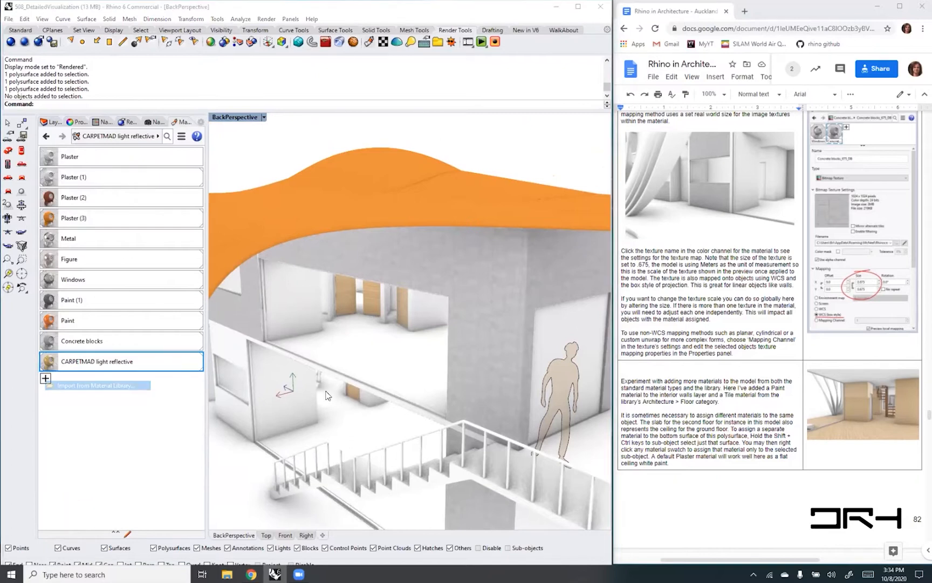
{"action": "double_click", "coordinate": [345, 138]}
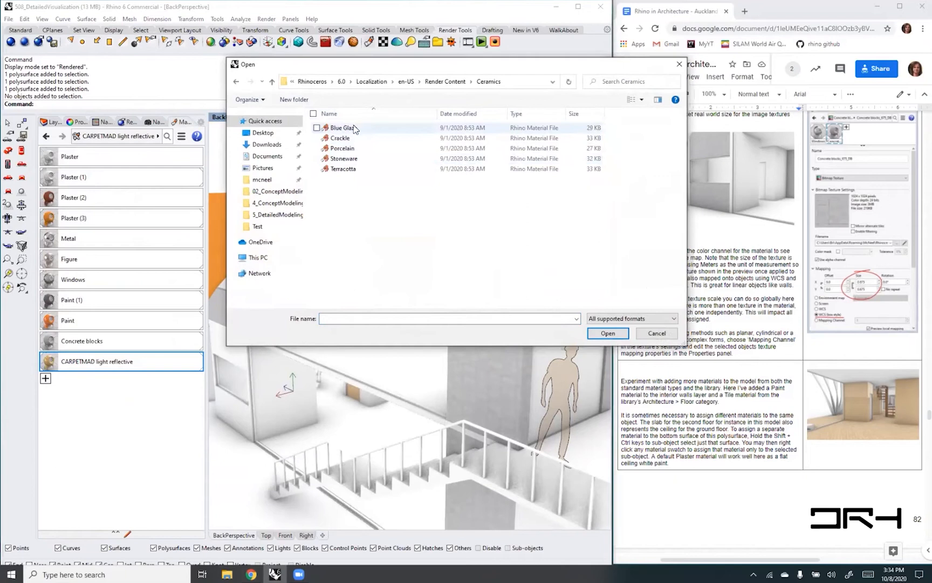
{"action": "left_click", "coordinate": [345, 159]}
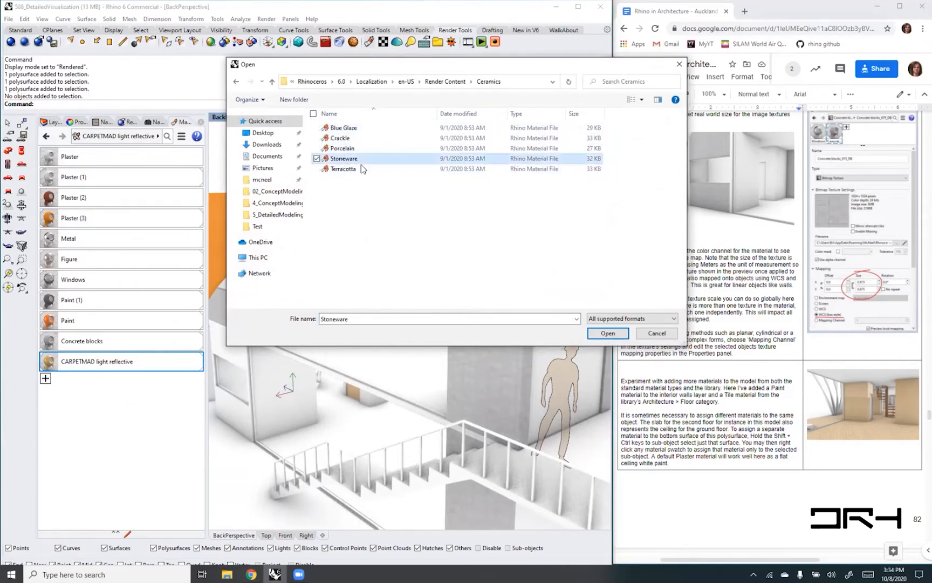
{"action": "left_click", "coordinate": [604, 333]}
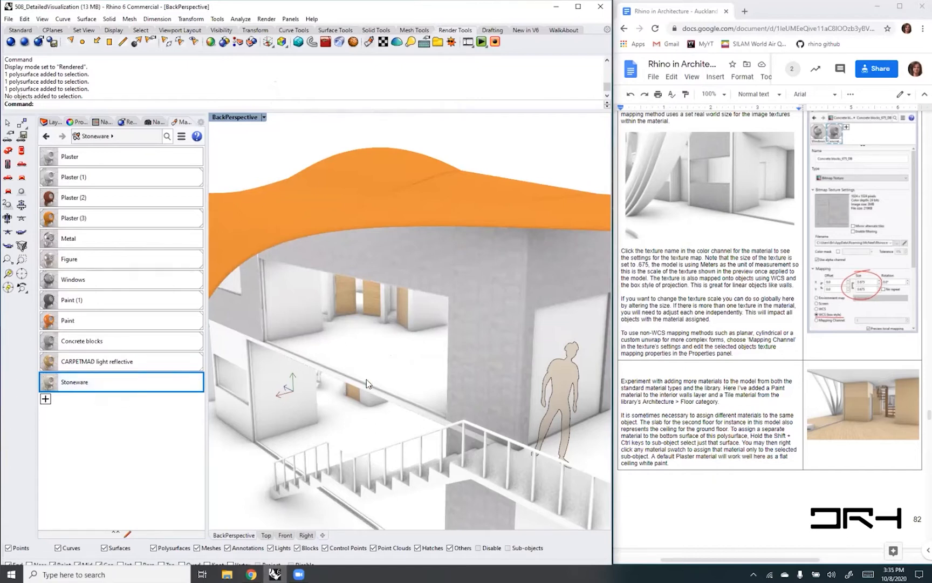
{"action": "left_click", "coordinate": [350, 350]}
{"action": "left_click", "coordinate": [405, 403]}
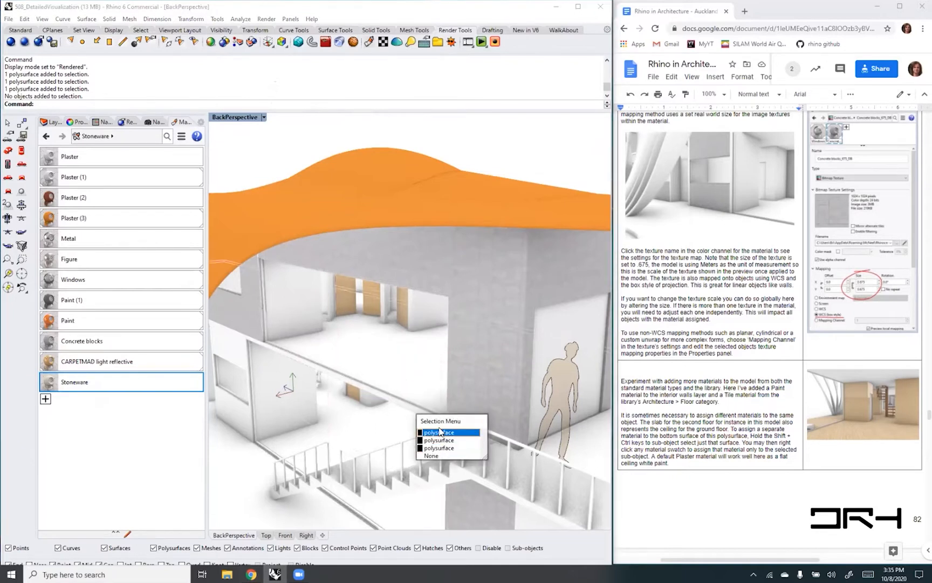
{"action": "left_click", "coordinate": [438, 433]}
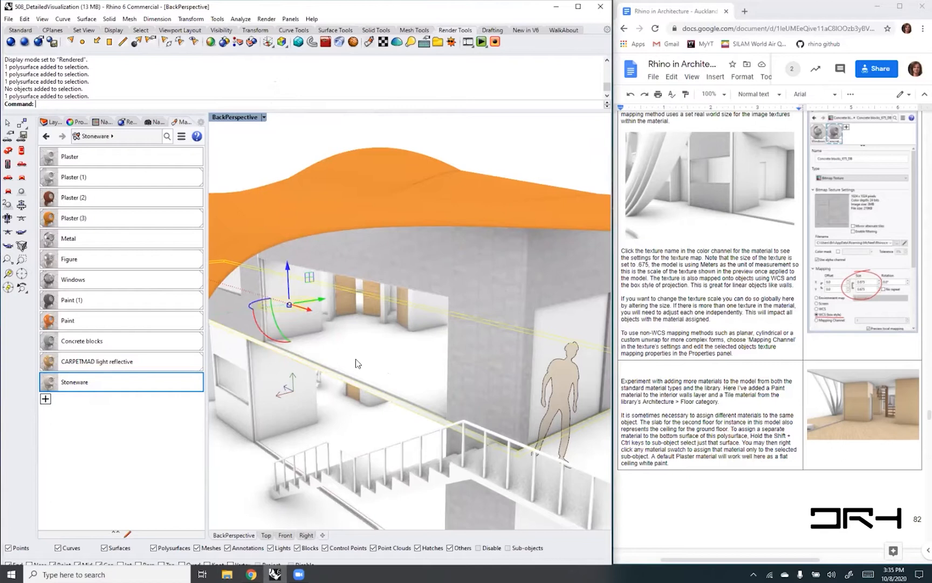
{"action": "right_click_drag", "start_coordinate": [365, 403], "coordinate": [381, 391]}
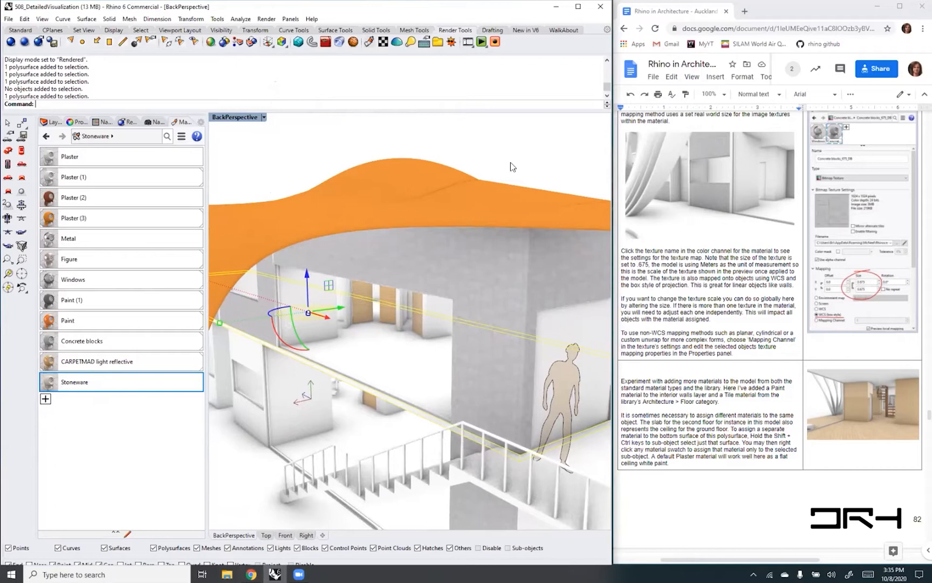
{"action": "key", "text": "Escape"}
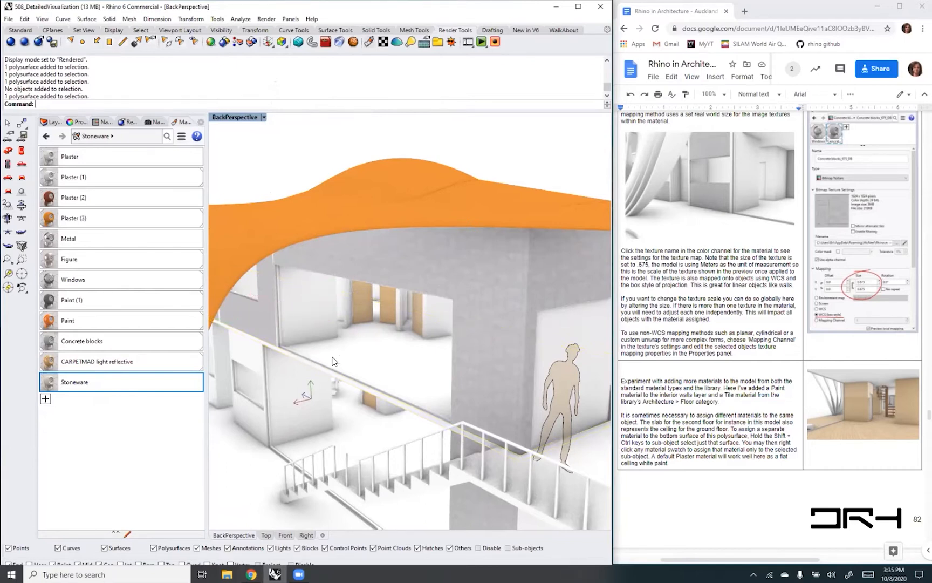
- Sub-object select the top surface of the upper floor slab and assign the Stoneware material to that face only
{"action": "left_click", "coordinate": [354, 362], "text": "ctrl+shift"}
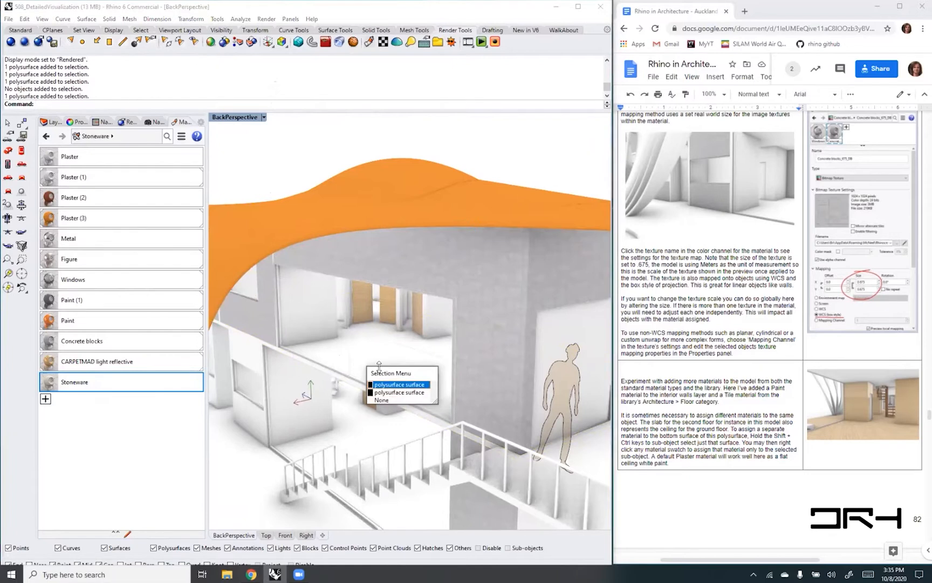
{"action": "left_click", "coordinate": [395, 393]}
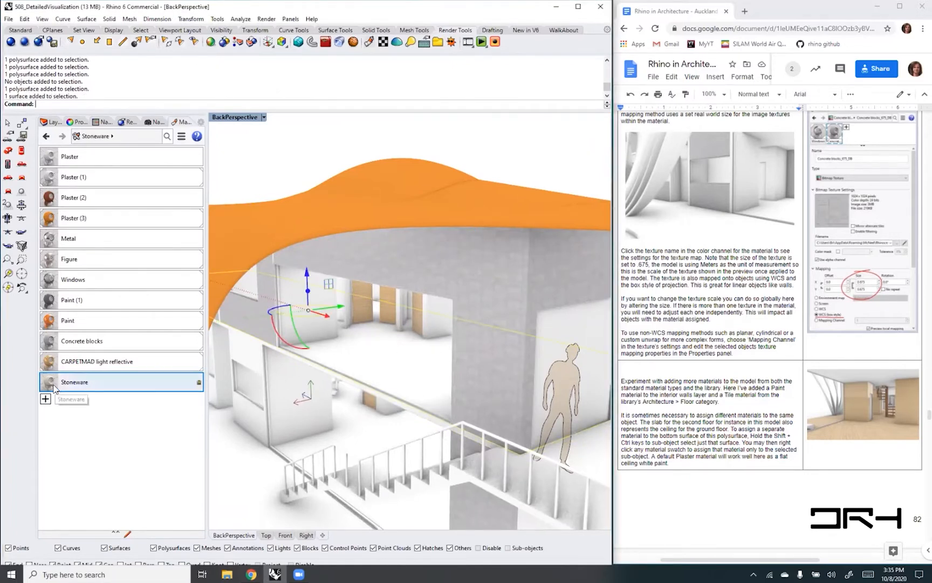
{"action": "left_click_drag", "start_coordinate": [52, 384], "coordinate": [111, 384]}
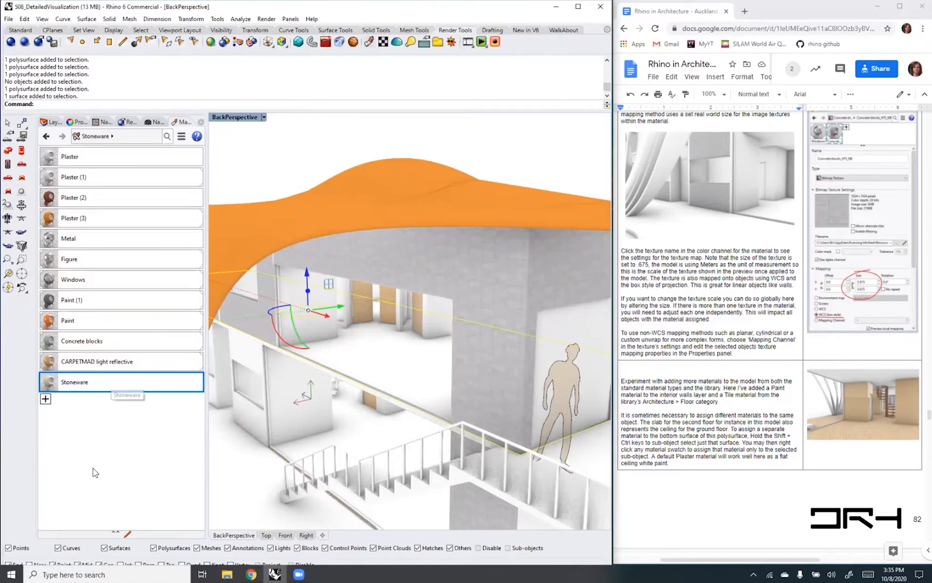
{"action": "right_click", "coordinate": [84, 386]}
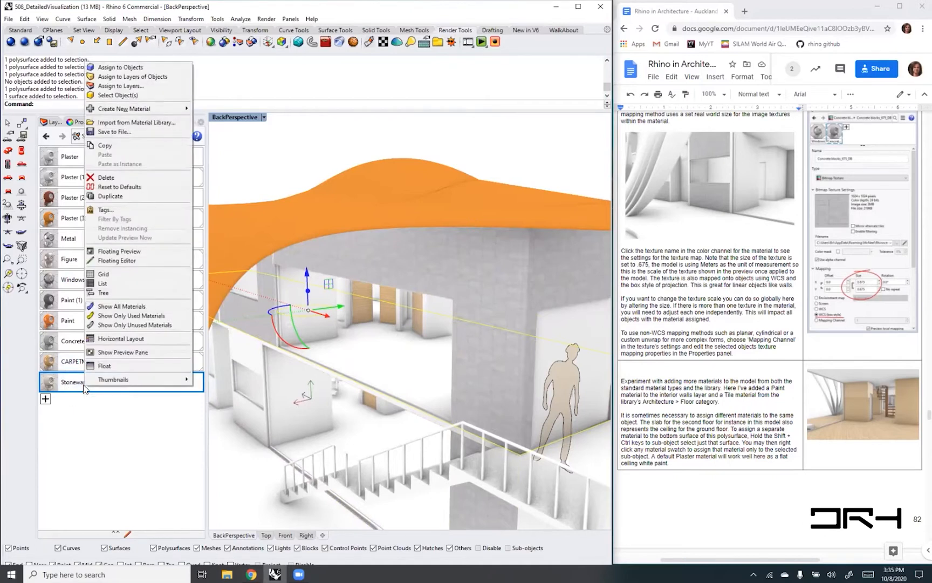
{"action": "left_click", "coordinate": [117, 68]}
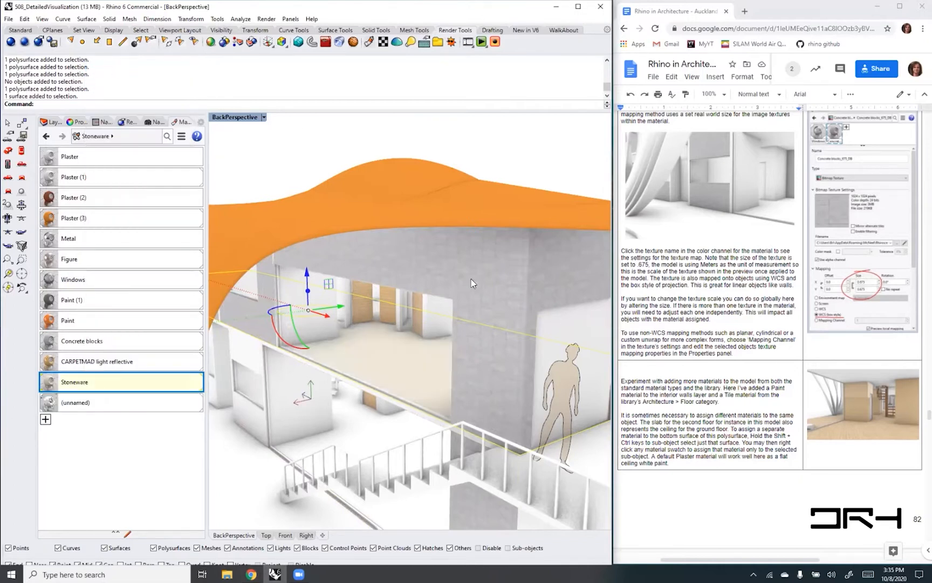
- Examine the Stoneware floor on the upper level up close, zooming to the selected face, and clear the selection
{"action": "scroll", "coordinate": [400, 377], "scroll_direction": "up", "scroll_amount": 6}
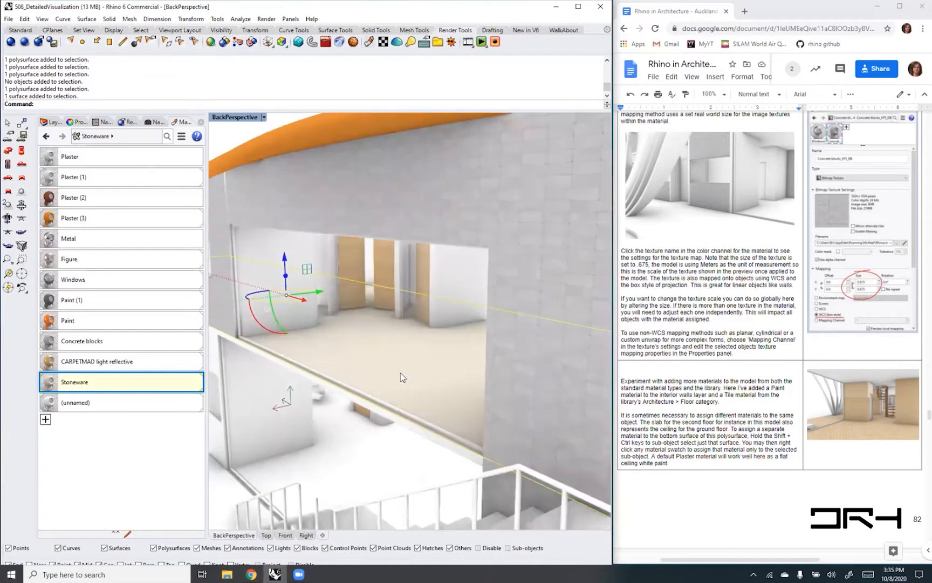
{"action": "scroll", "coordinate": [400, 377], "scroll_direction": "down", "scroll_amount": 9}
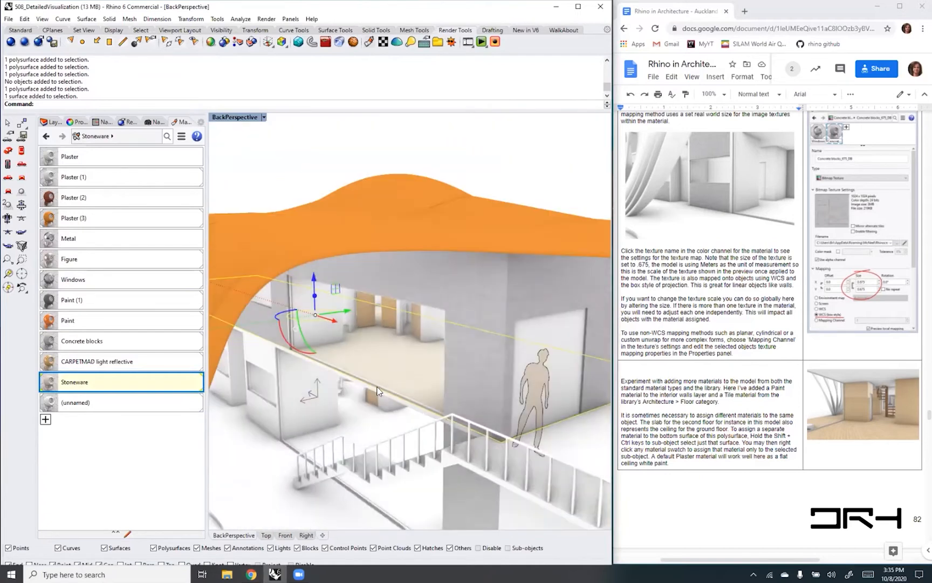
{"action": "mouse_move", "coordinate": [374, 400]}
{"action": "right_mouse_down"}
{"action": "mouse_move", "coordinate": [399, 350]}
{"action": "mouse_move", "coordinate": [376, 396]}
{"action": "right_mouse_up"}
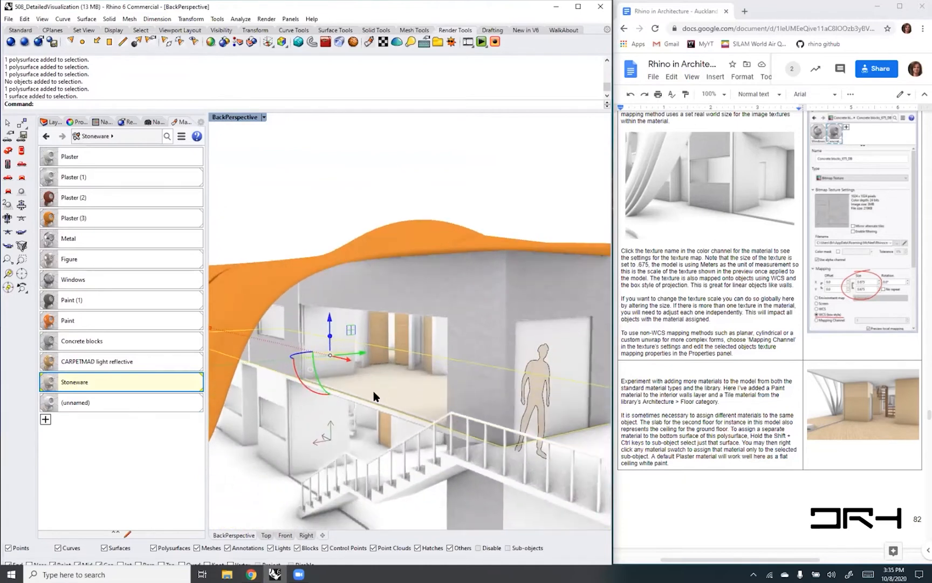
{"action": "key", "text": "Return"}
{"action": "type", "text": "s"}
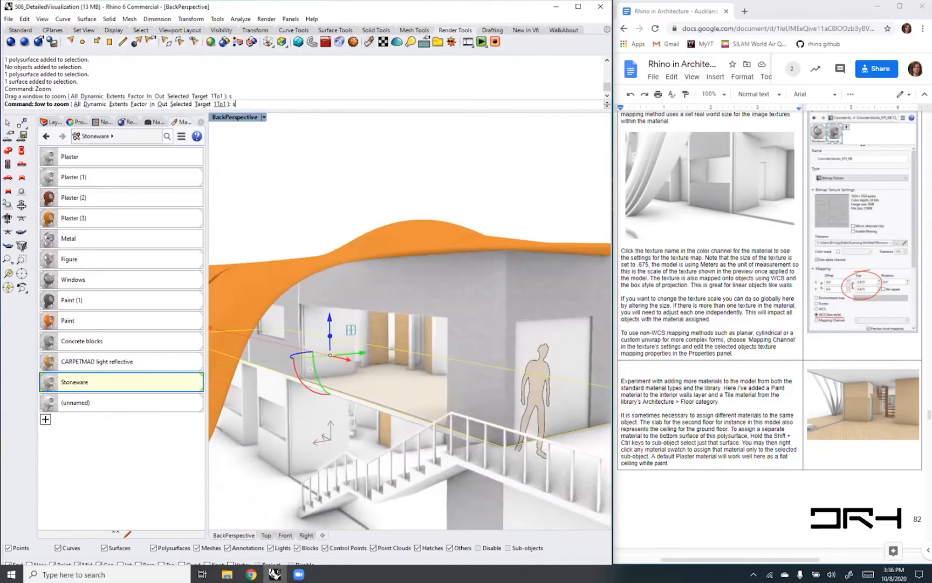
{"action": "key", "text": "Return"}
{"action": "scroll", "coordinate": [409, 323], "scroll_direction": "up", "scroll_amount": 14}
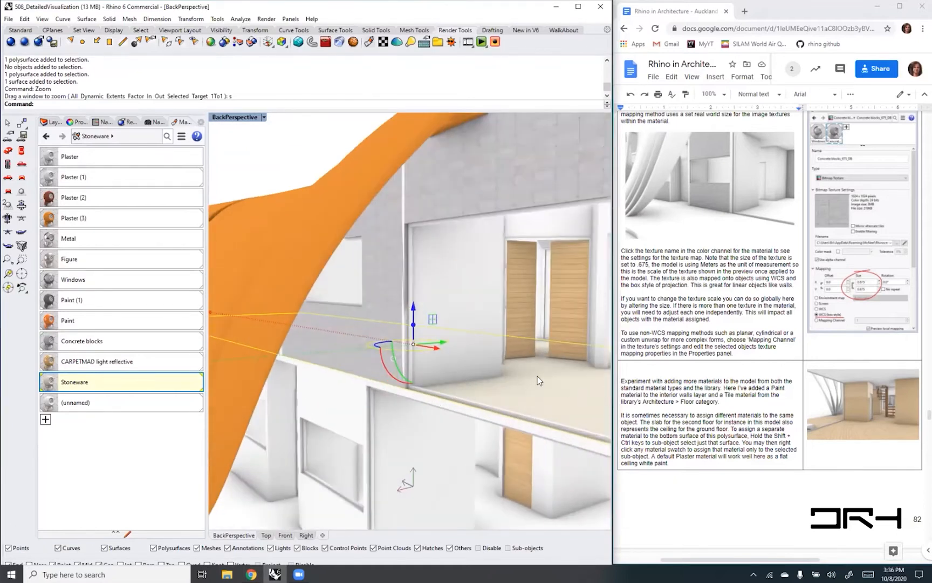
{"action": "right_click_drag", "start_coordinate": [438, 420], "coordinate": [478, 428]}
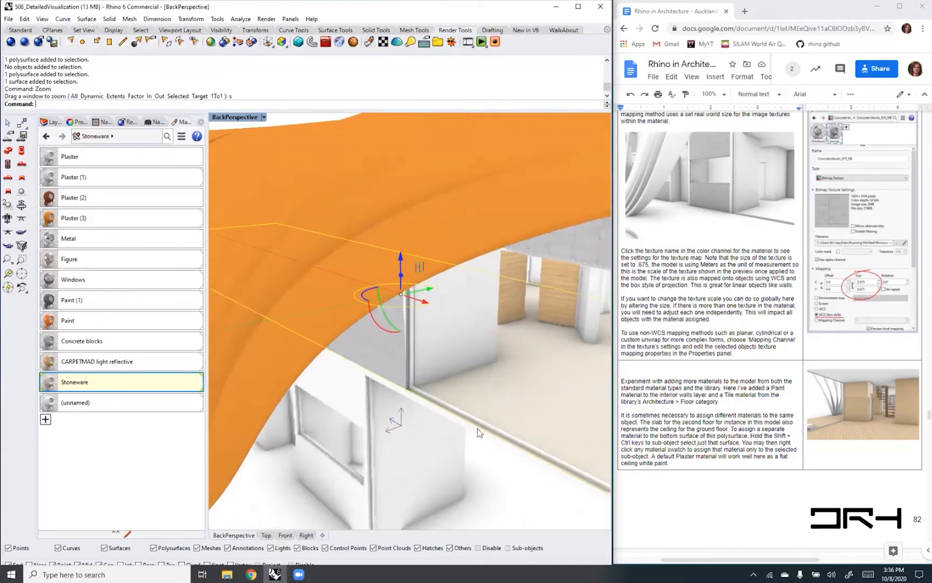
{"action": "key", "text": "Escape"}
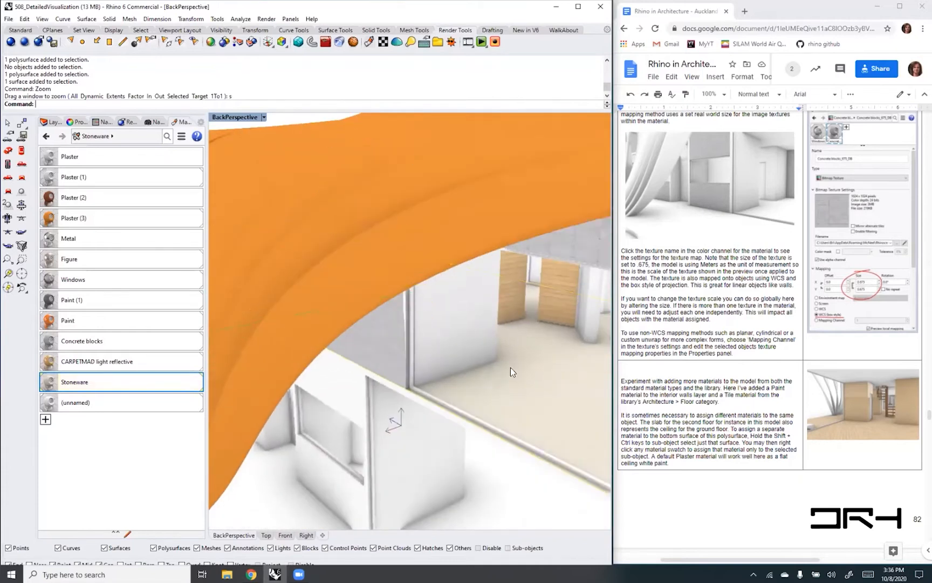
- Try assigning Stoneware to a sub-object face picked at the ground floor, and undo the assignment
{"action": "scroll", "coordinate": [456, 399], "scroll_direction": "down", "scroll_amount": 3}
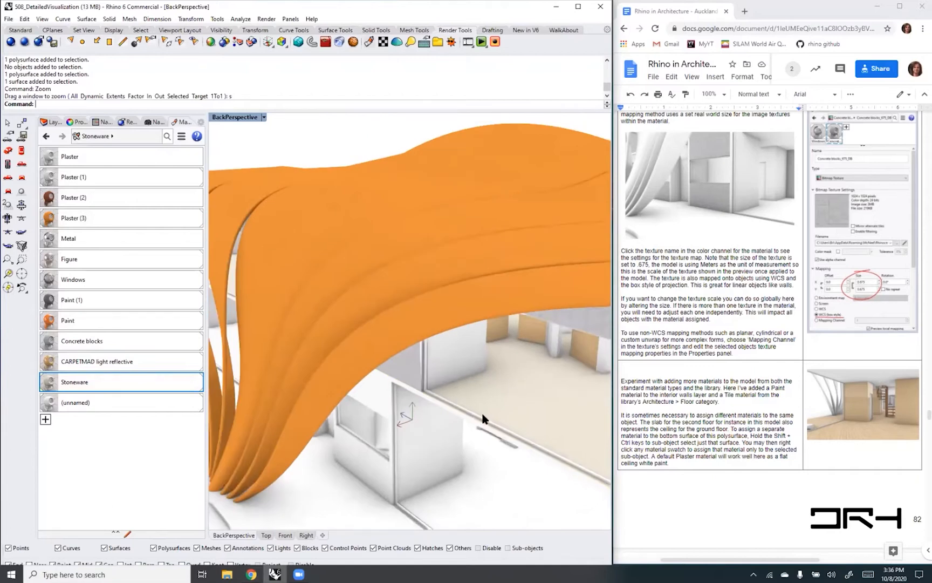
{"action": "right_click_drag", "start_coordinate": [574, 421], "coordinate": [503, 393], "text": "shift"}
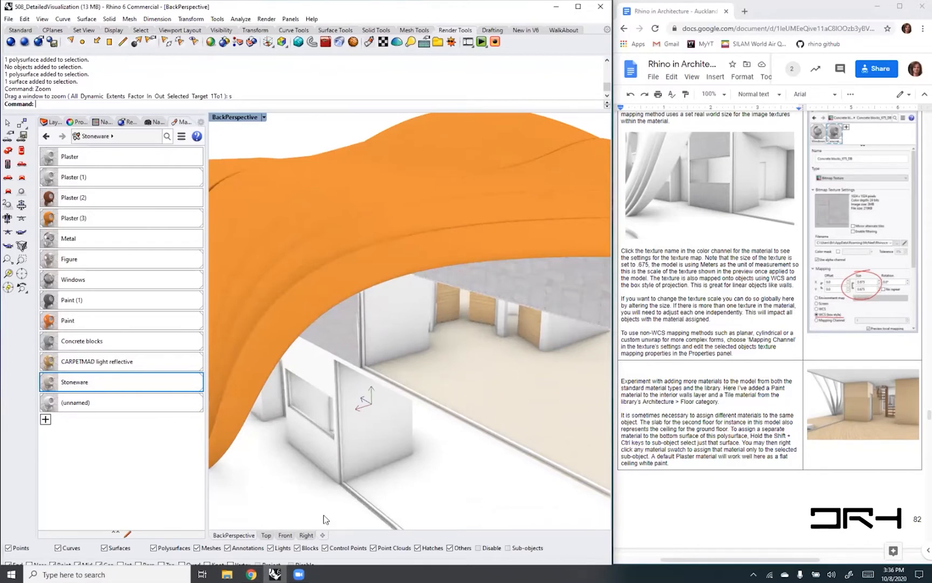
{"action": "left_click", "coordinate": [446, 491], "text": "ctrl+shift"}
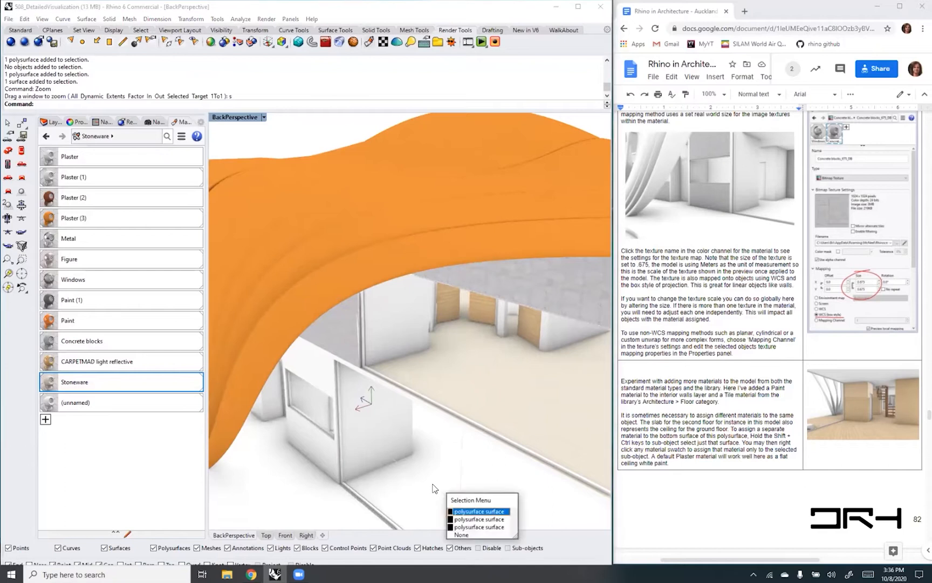
{"action": "left_click", "coordinate": [482, 527]}
{"action": "right_click_drag", "start_coordinate": [413, 507], "coordinate": [444, 372]}
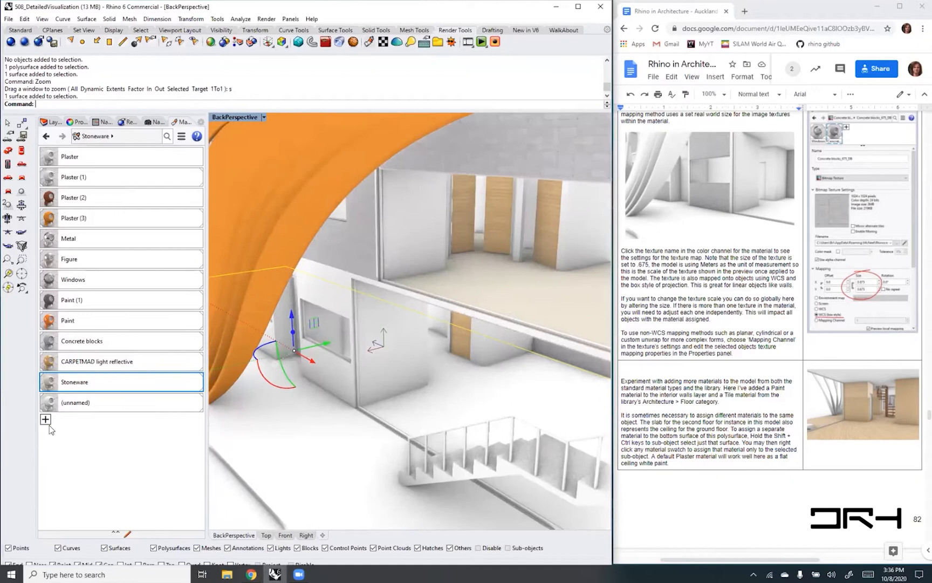
{"action": "right_click", "coordinate": [84, 384]}
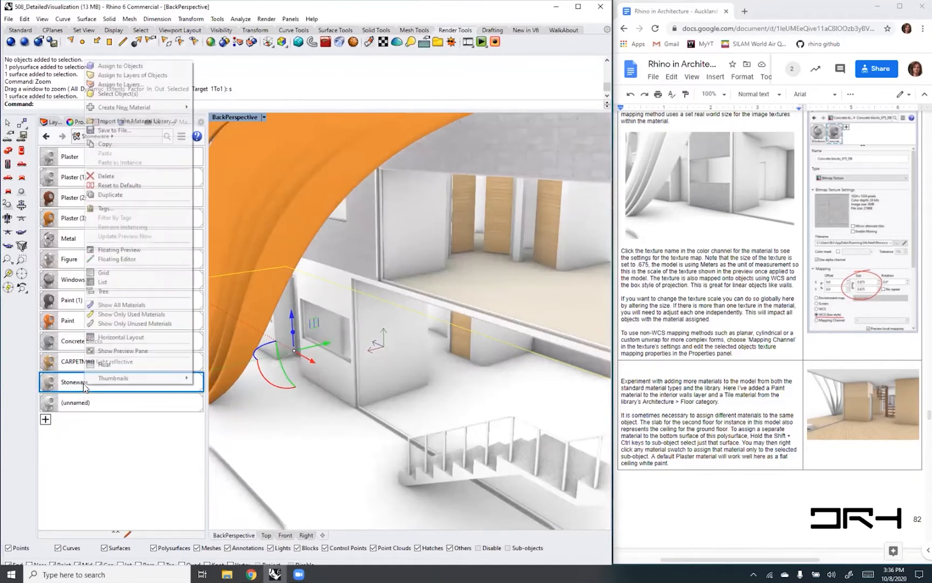
{"action": "left_click", "coordinate": [121, 66]}
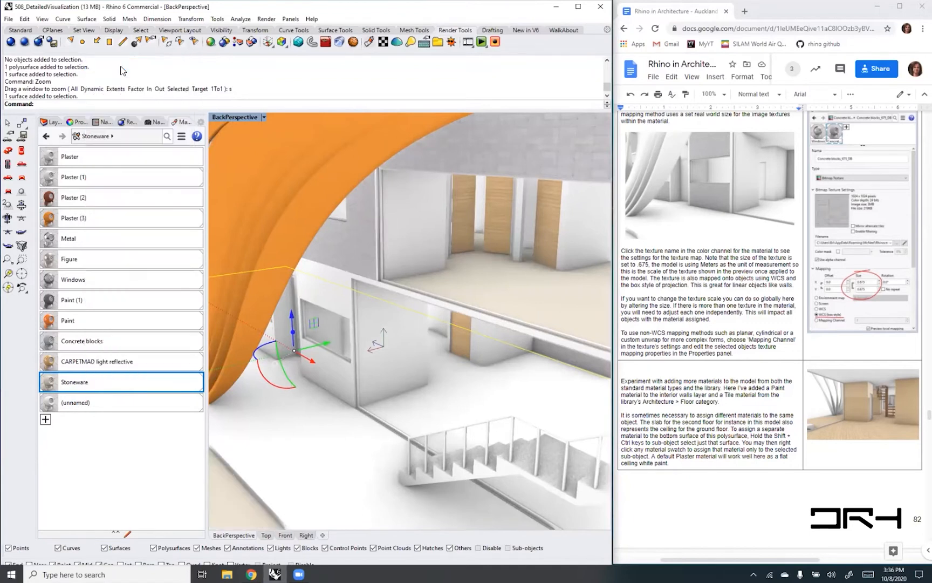
{"action": "scroll", "coordinate": [362, 339], "scroll_direction": "down", "scroll_amount": 3}
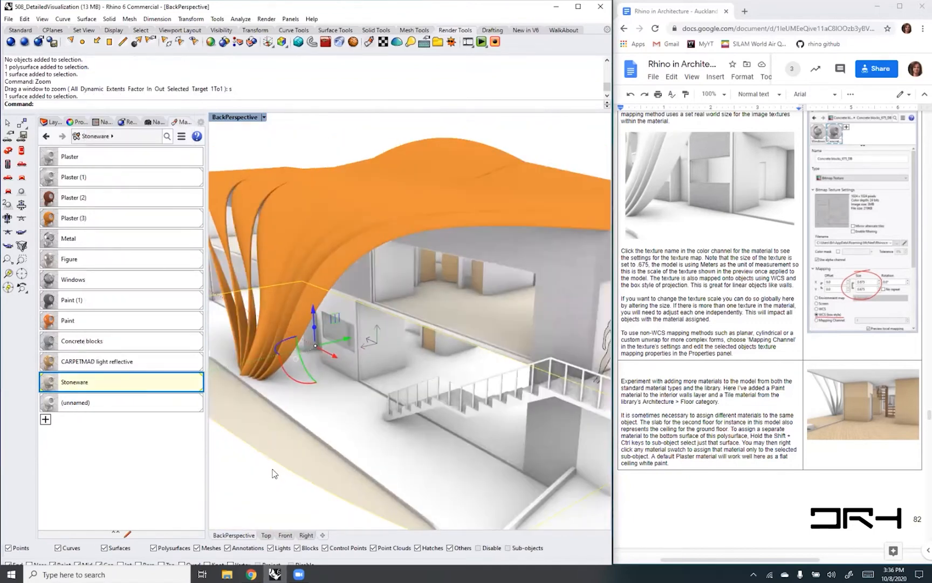
{"action": "key", "text": "ctrl+z"}
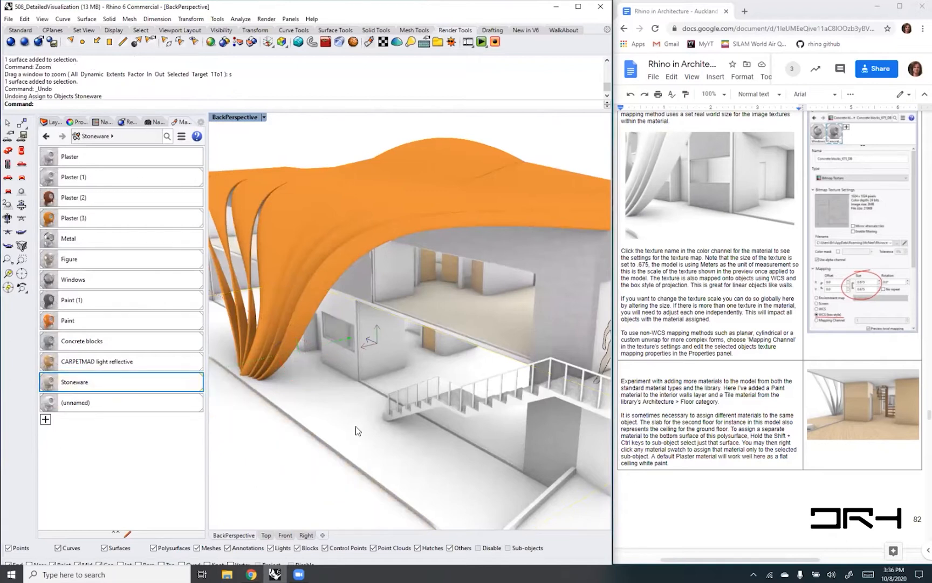
- Sub-object select the top surface of the ground floor slab, assign the Stoneware material to it, and clear the selection
{"action": "left_click", "coordinate": [356, 430], "text": "ctrl+shift"}
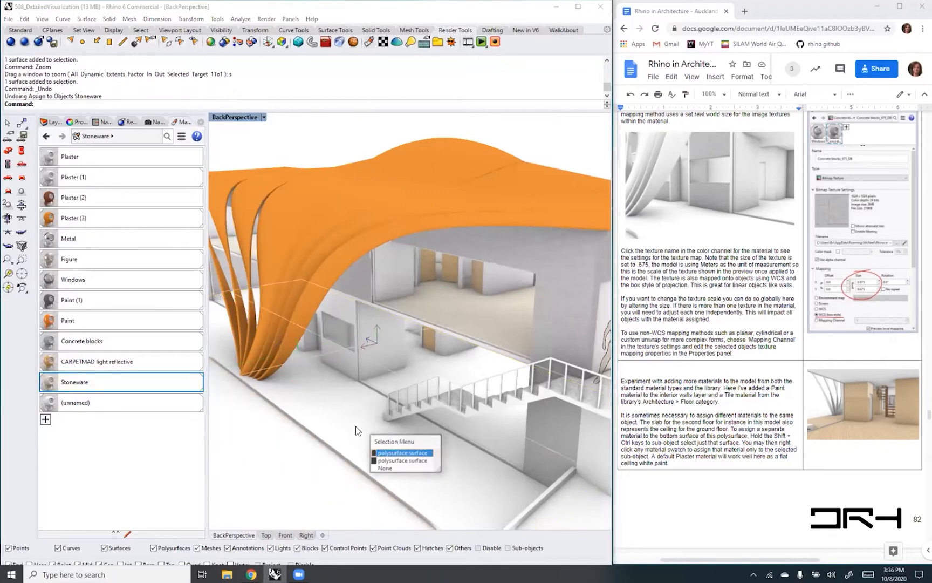
{"action": "left_click", "coordinate": [396, 453]}
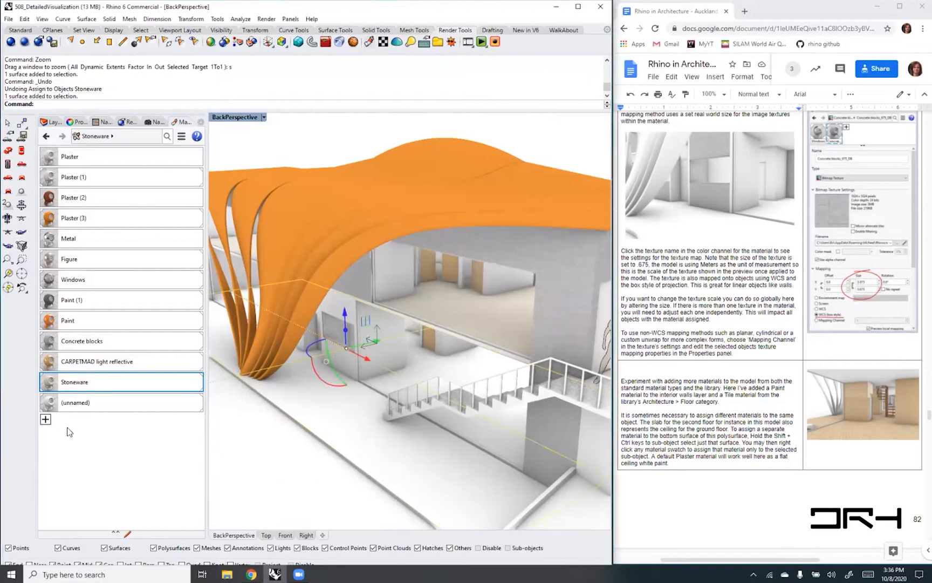
{"action": "right_click", "coordinate": [78, 386]}
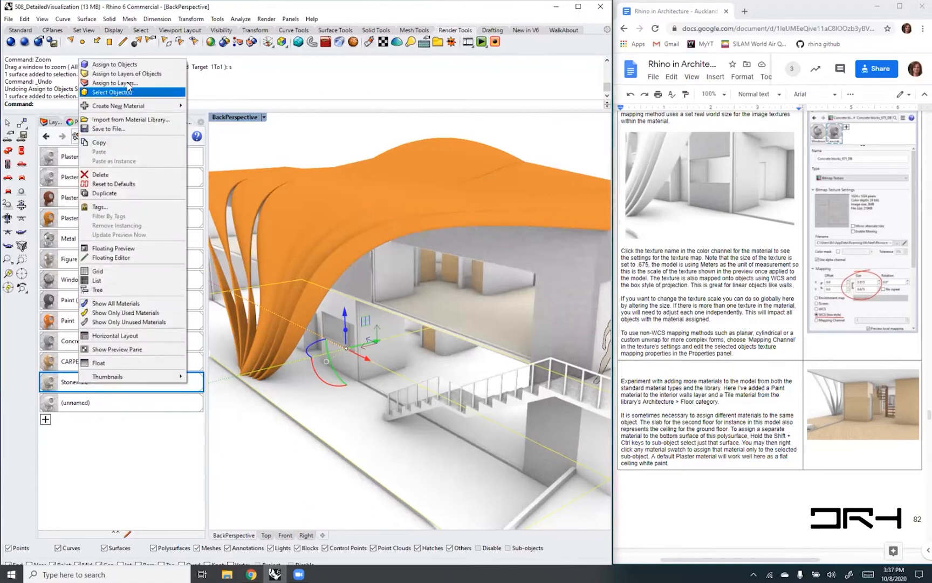
{"action": "left_click", "coordinate": [116, 64]}
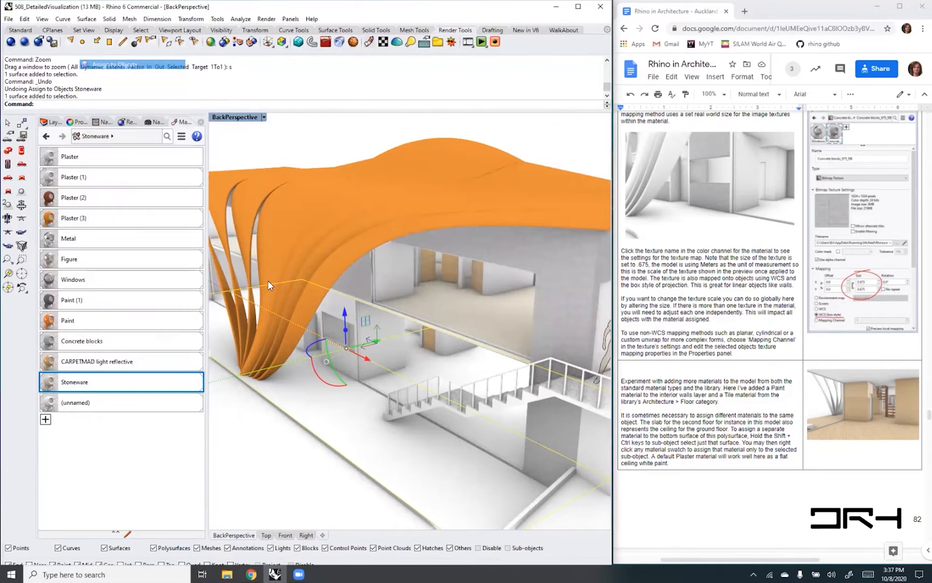
{"action": "left_click", "coordinate": [269, 456]}
{"action": "left_click", "coordinate": [316, 141]}
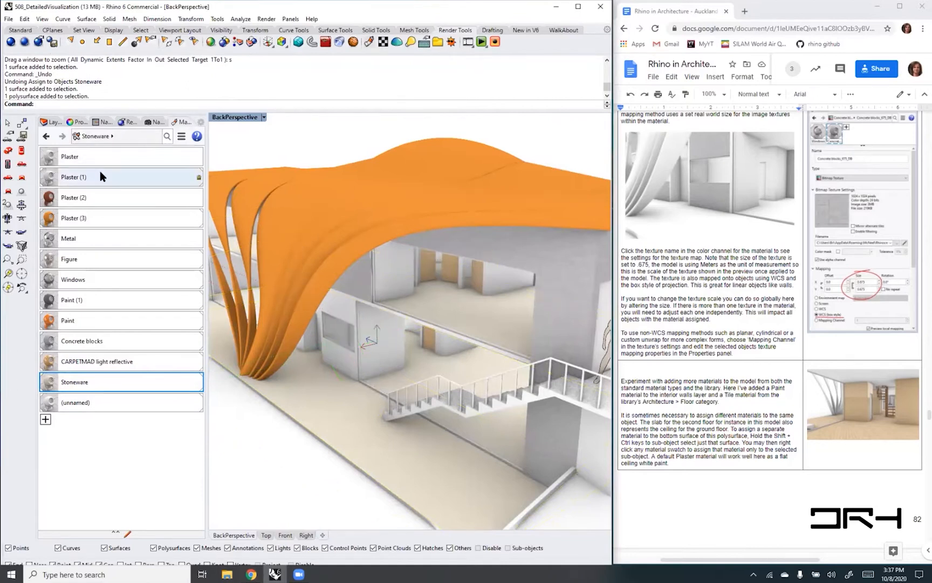
- Import the Grass bright material from the Organic > Grass folder of the material library
{"action": "left_click", "coordinate": [45, 420]}
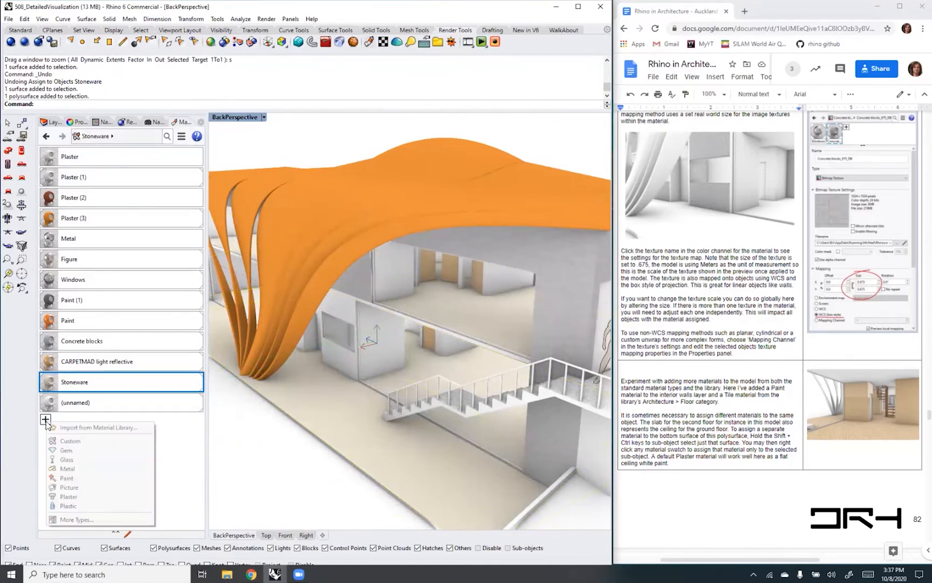
{"action": "left_click", "coordinate": [94, 427]}
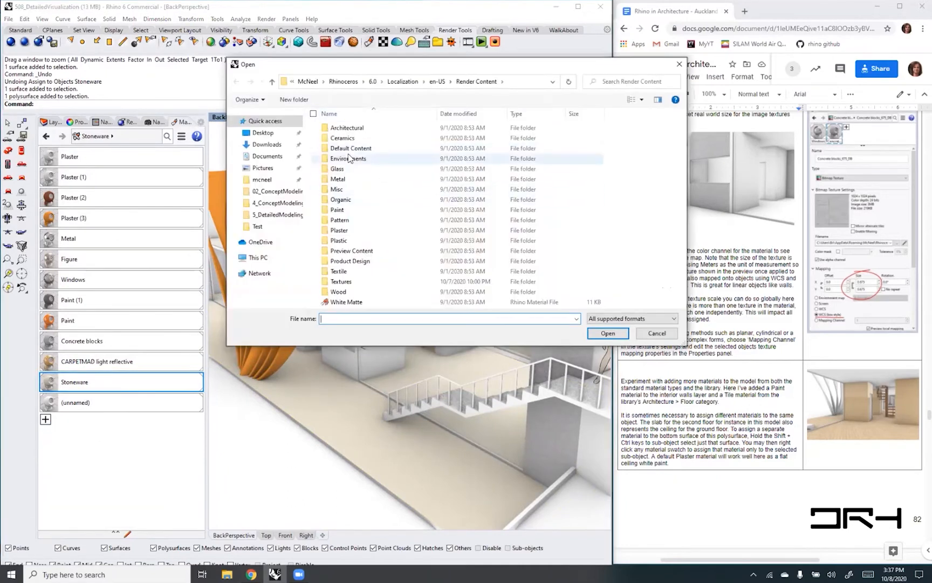
{"action": "left_click", "coordinate": [346, 201]}
{"action": "double_click", "coordinate": [345, 201]}
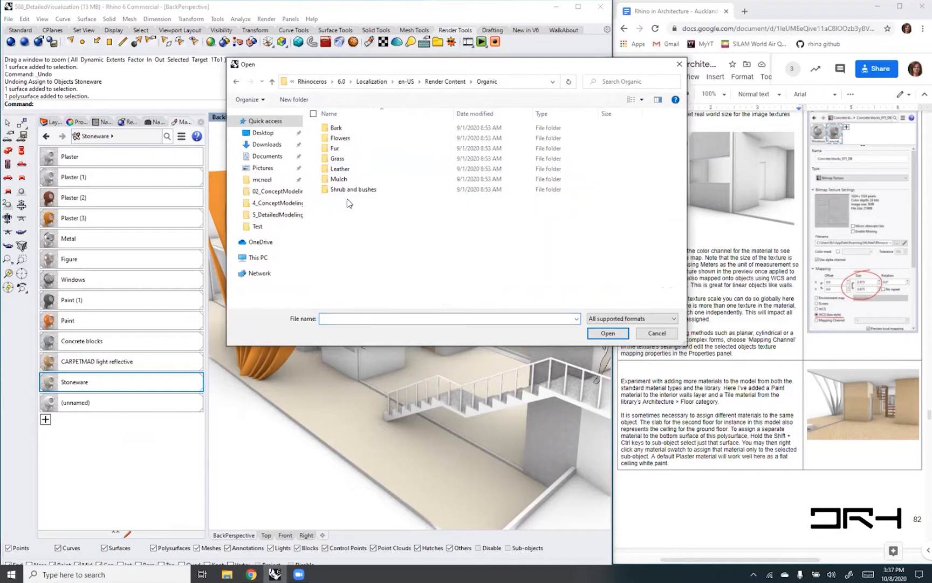
{"action": "left_click", "coordinate": [338, 160]}
{"action": "double_click", "coordinate": [338, 160]}
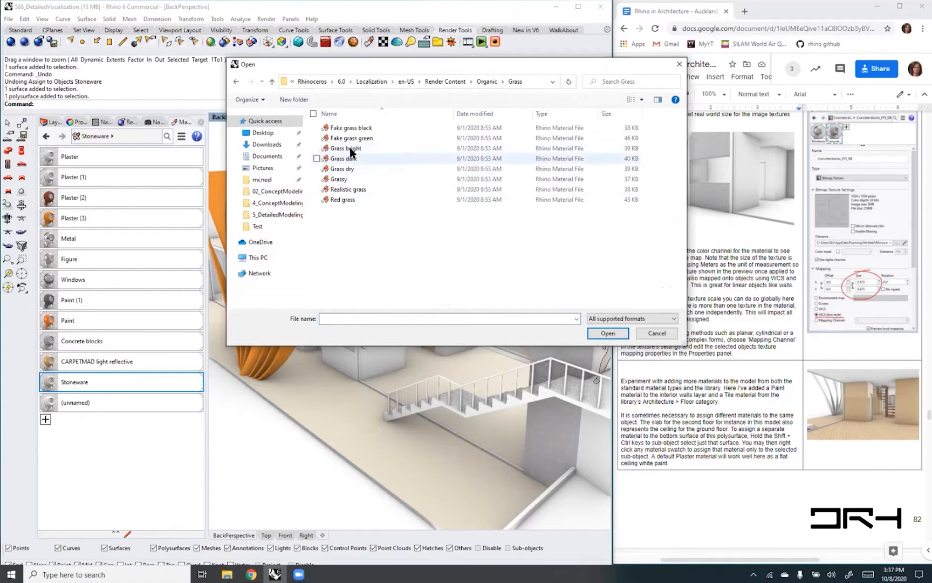
{"action": "left_click", "coordinate": [350, 148]}
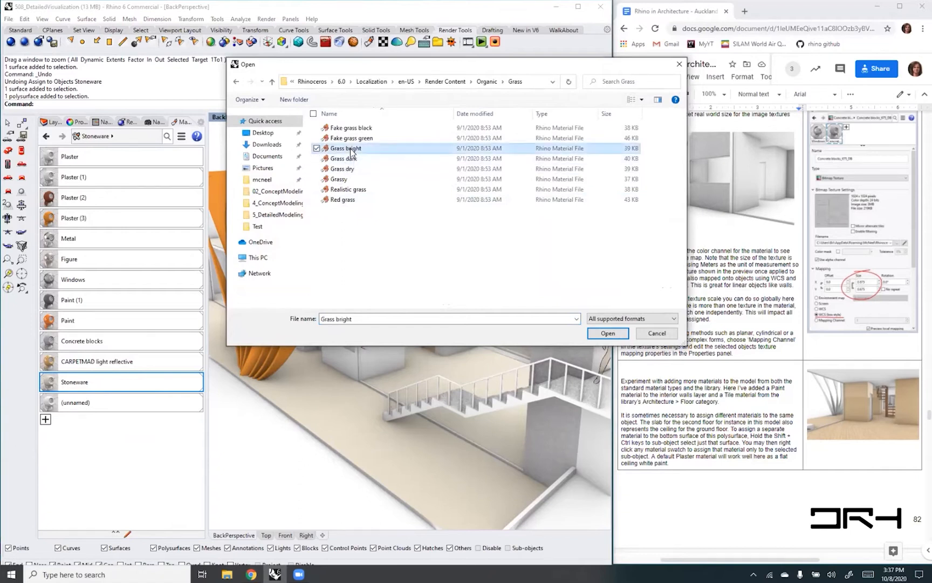
{"action": "left_click", "coordinate": [607, 333]}
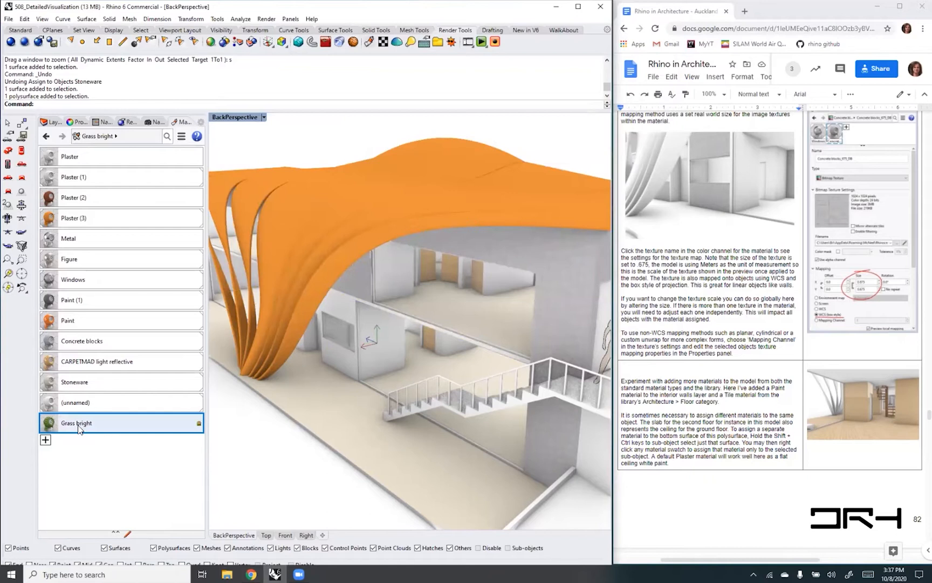
- Assign the Grass bright material to the ground surface around the house and check it from several exterior angles
{"action": "left_click_drag", "start_coordinate": [77, 423], "coordinate": [250, 497]}
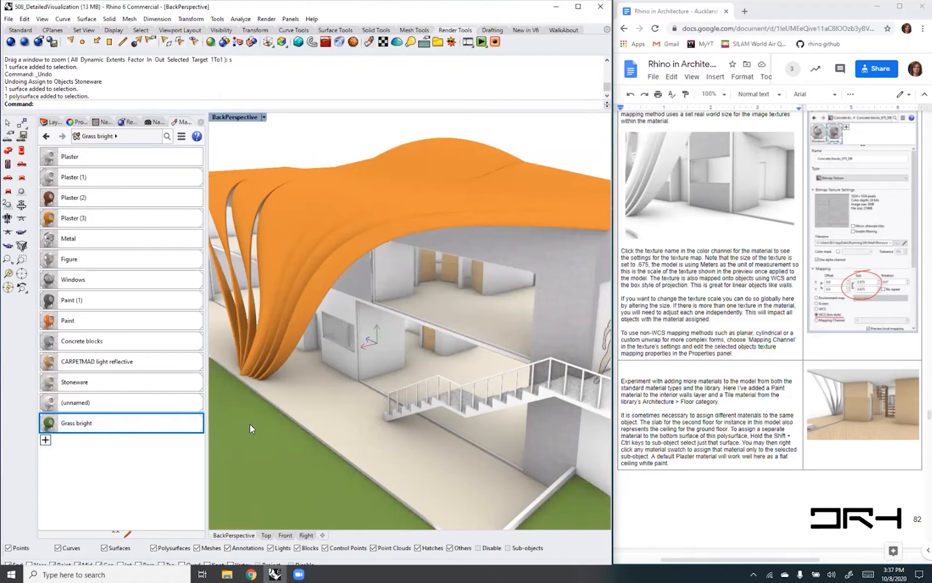
{"action": "scroll", "coordinate": [250, 424], "scroll_direction": "down", "scroll_amount": 4}
{"action": "right_click_drag", "start_coordinate": [359, 476], "coordinate": [293, 409]}
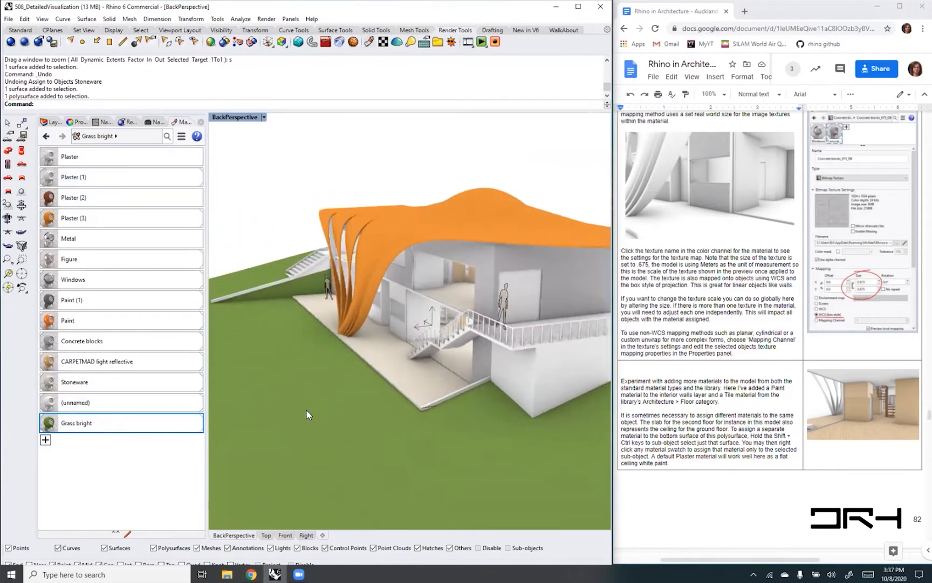
{"action": "right_click_drag", "start_coordinate": [313, 453], "coordinate": [374, 442]}
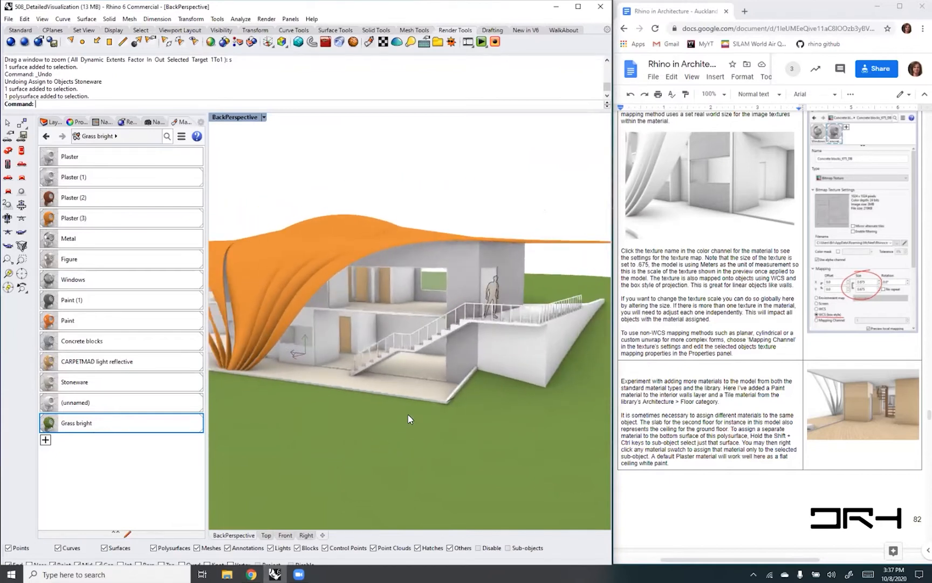
{"action": "right_click_drag", "start_coordinate": [518, 322], "coordinate": [447, 343]}
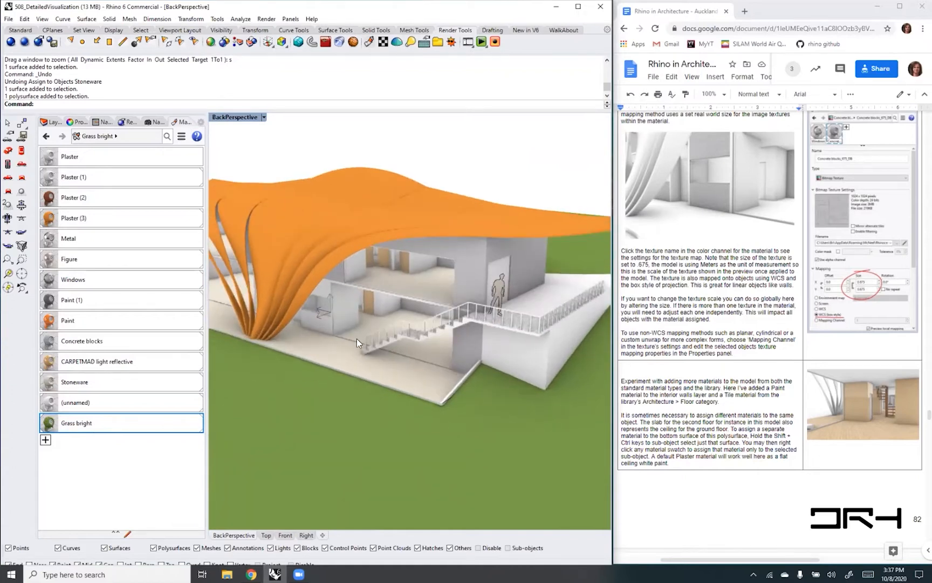
- Select a baluster block instance on the exterior stair railing and open it for editing with BlockEdit
{"action": "scroll", "coordinate": [396, 330], "scroll_direction": "up", "scroll_amount": 6}
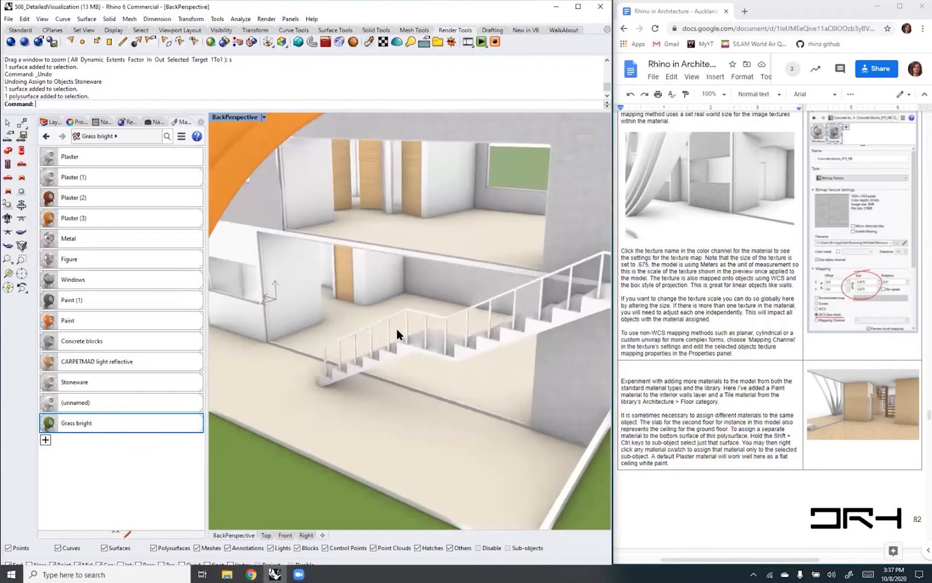
{"action": "right_click_drag", "start_coordinate": [396, 329], "coordinate": [415, 325]}
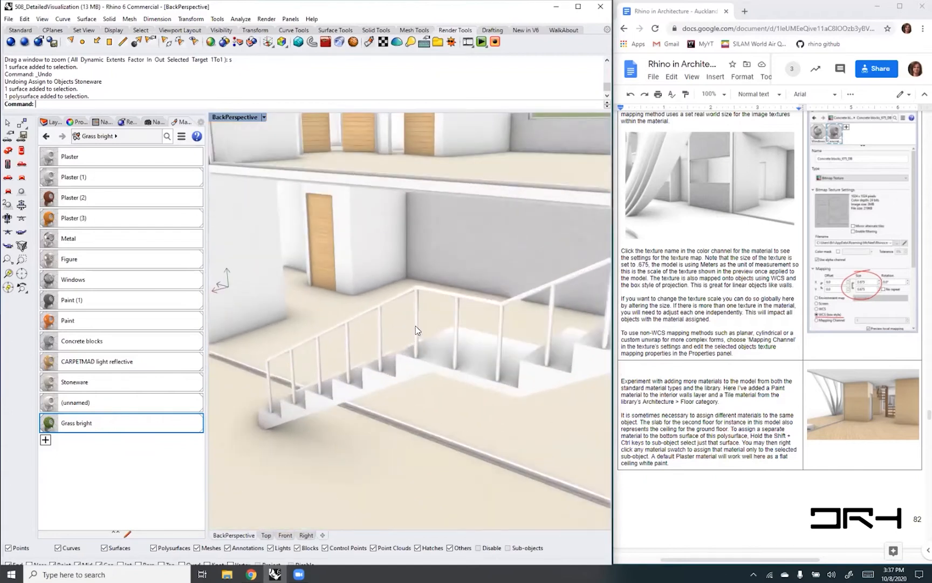
{"action": "left_click", "coordinate": [415, 325]}
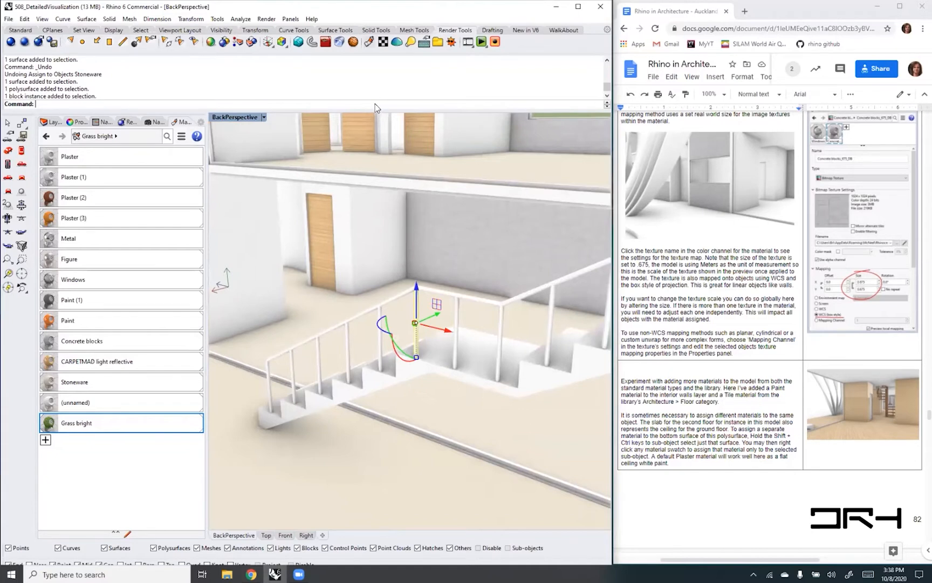
{"action": "type", "text": "Block"}
{"action": "key", "text": "Down"}
{"action": "key", "text": "Return"}
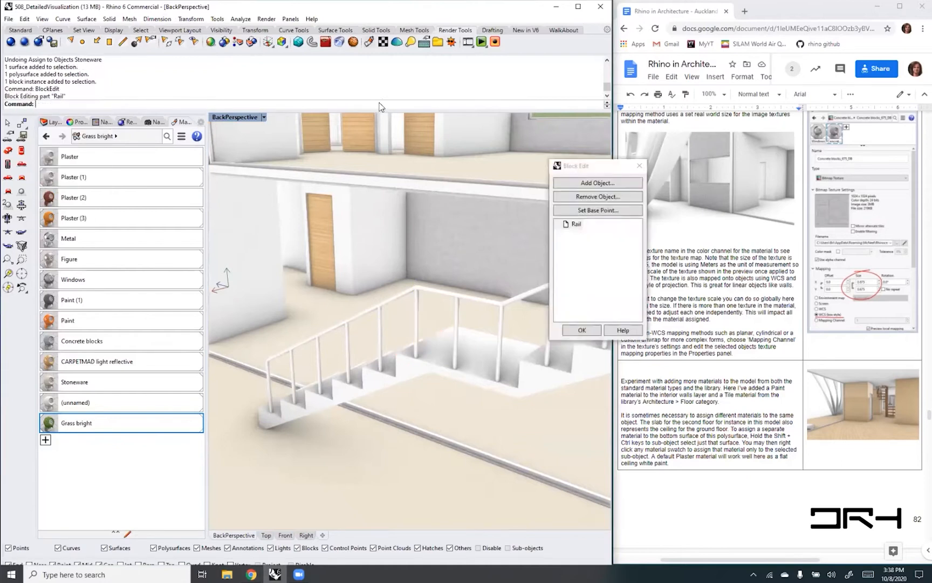
{"action": "left_click", "coordinate": [586, 167]}
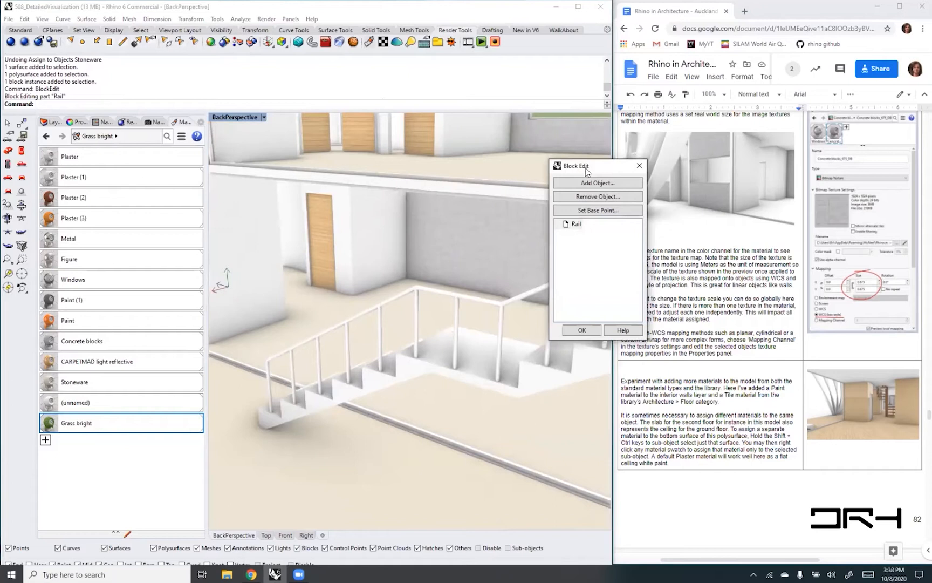
{"action": "left_click_drag", "start_coordinate": [585, 167], "coordinate": [501, 127]}
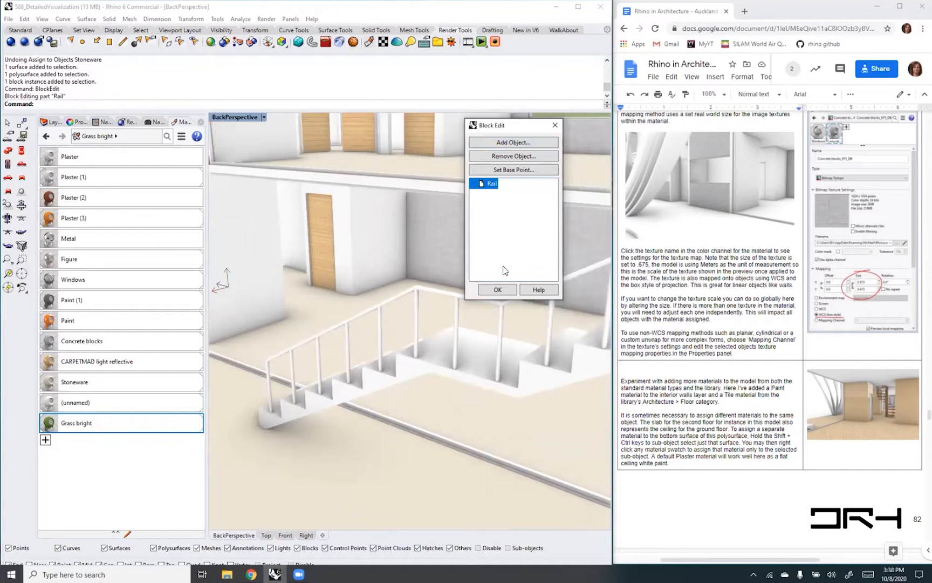
- Assign the CARPETMAD light reflective material to the baluster extrusion inside the Rail block and finish the block edit
{"action": "left_click", "coordinate": [415, 317]}
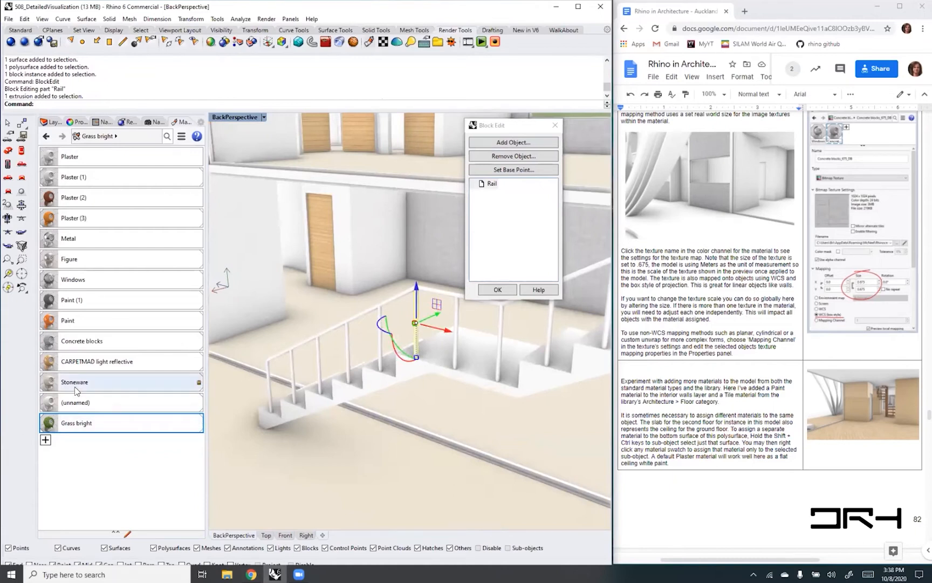
{"action": "left_click", "coordinate": [80, 365]}
{"action": "left_click_drag", "start_coordinate": [80, 366], "coordinate": [416, 336]}
{"action": "left_click", "coordinate": [497, 289]}
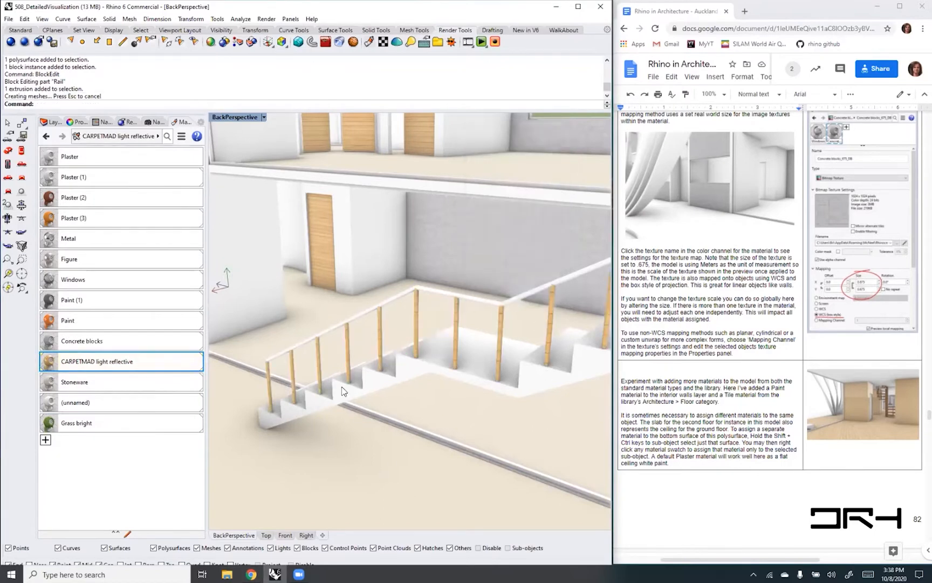
- Examine the material on the baluster instances along the stairs and the upper terrace railing
{"action": "scroll", "coordinate": [342, 387], "scroll_direction": "down", "scroll_amount": 4}
{"action": "scroll", "coordinate": [404, 379], "scroll_direction": "down", "scroll_amount": 5}
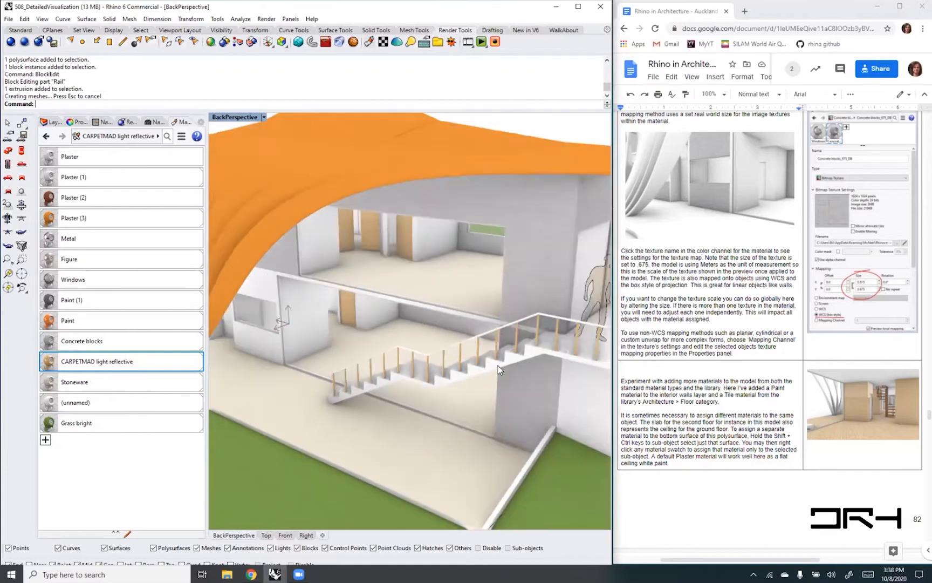
{"action": "right_click_drag", "start_coordinate": [499, 370], "coordinate": [602, 319]}
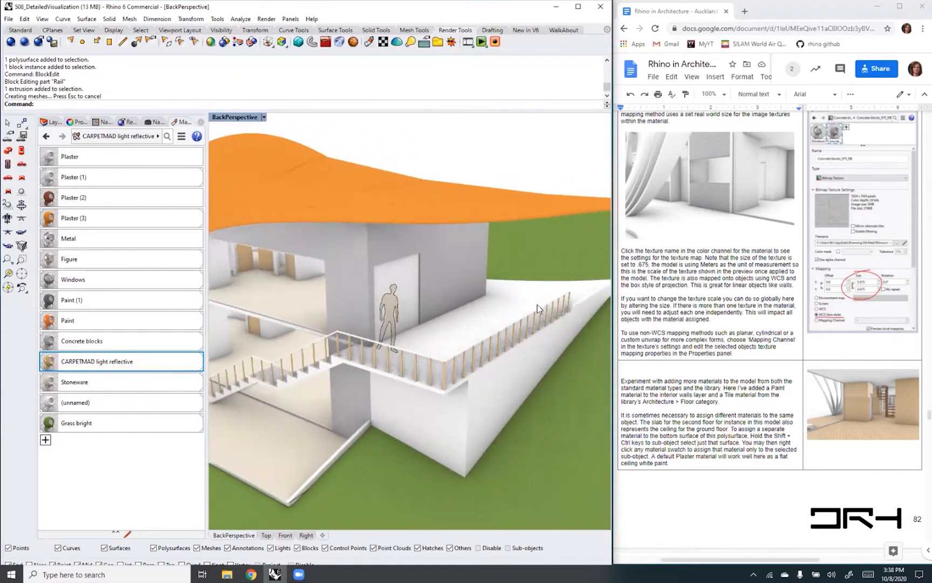
{"action": "scroll", "coordinate": [540, 308], "scroll_direction": "up", "scroll_amount": 6}
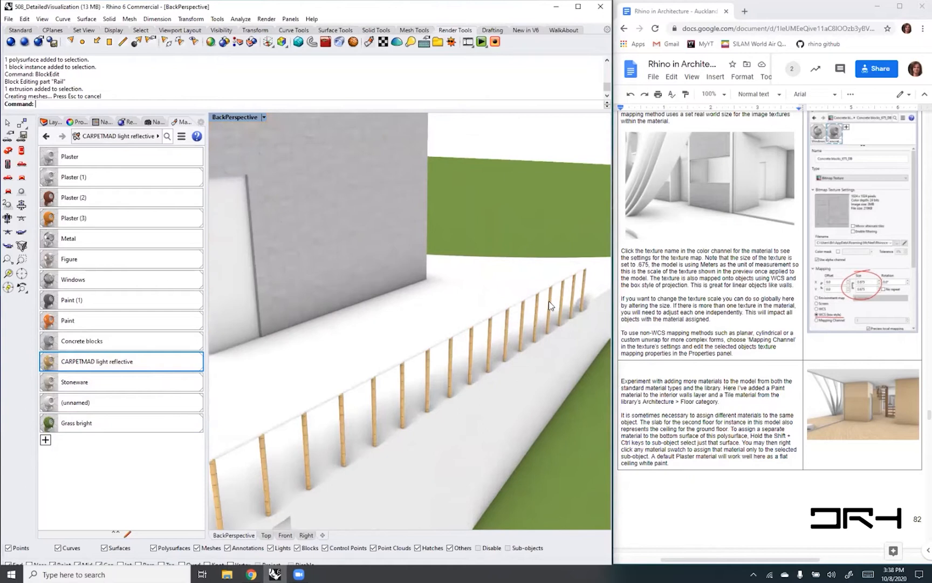
{"action": "scroll", "coordinate": [490, 337], "scroll_direction": "down", "scroll_amount": 5}
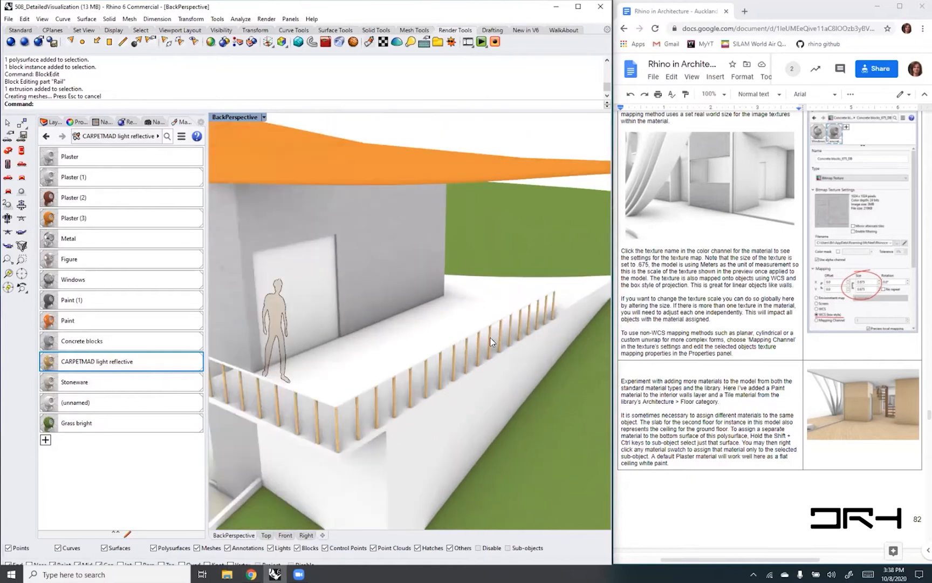
{"action": "right_click_drag", "start_coordinate": [265, 405], "coordinate": [423, 362], "text": "shift"}
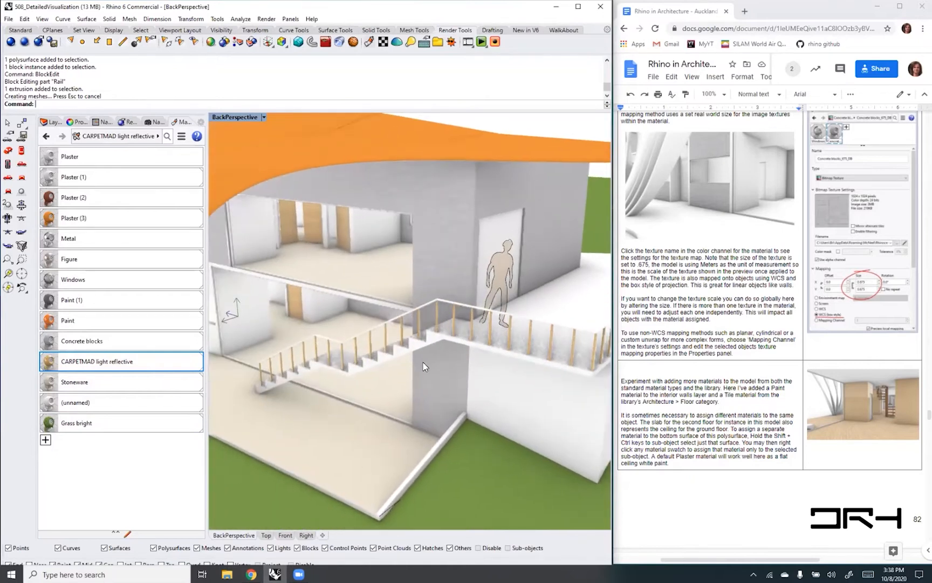
{"action": "scroll", "coordinate": [311, 357], "scroll_direction": "up", "scroll_amount": 4}
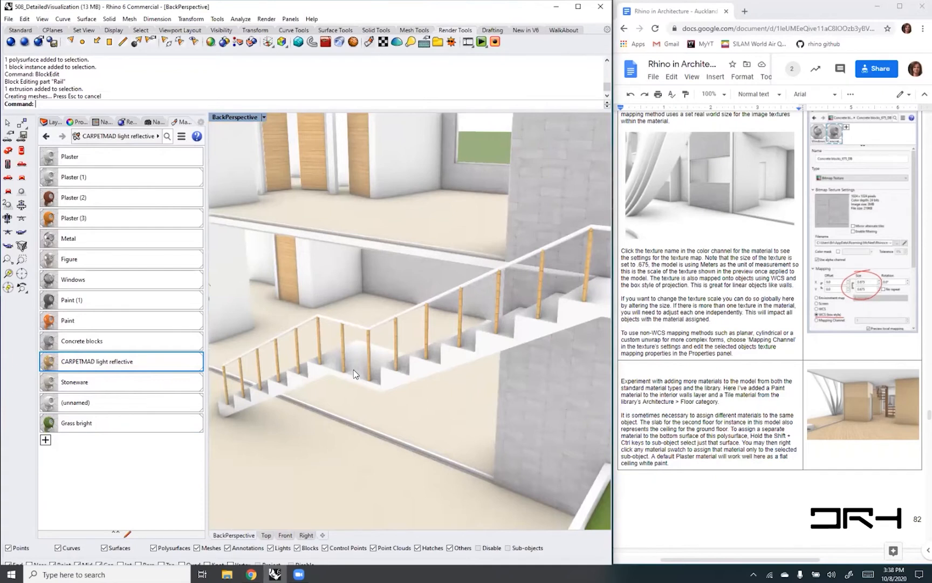
- Switch to the Google Docs course handout and read on to the section about assigning materials to block instances
{"action": "left_click", "coordinate": [772, 504]}
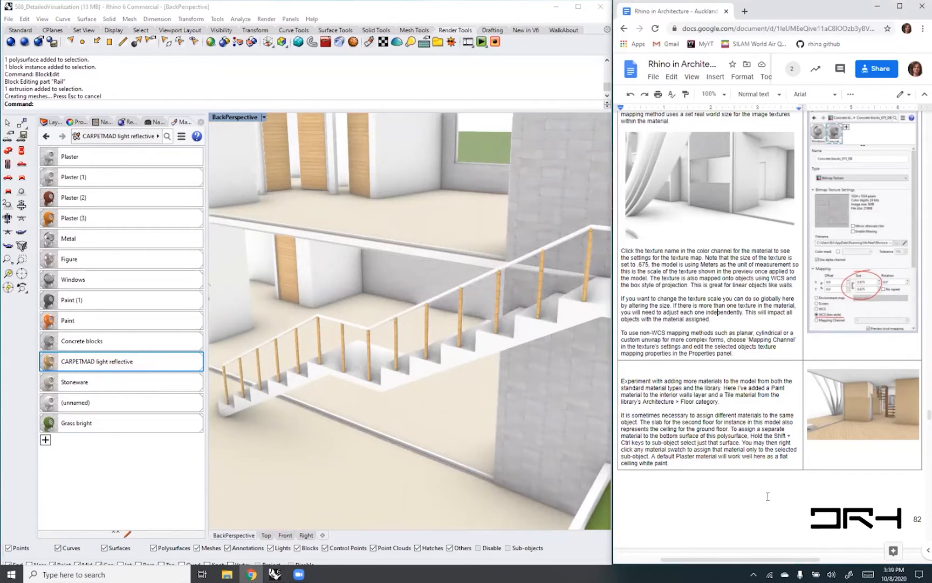
{"action": "scroll", "coordinate": [766, 497], "scroll_direction": "down", "scroll_amount": 2}
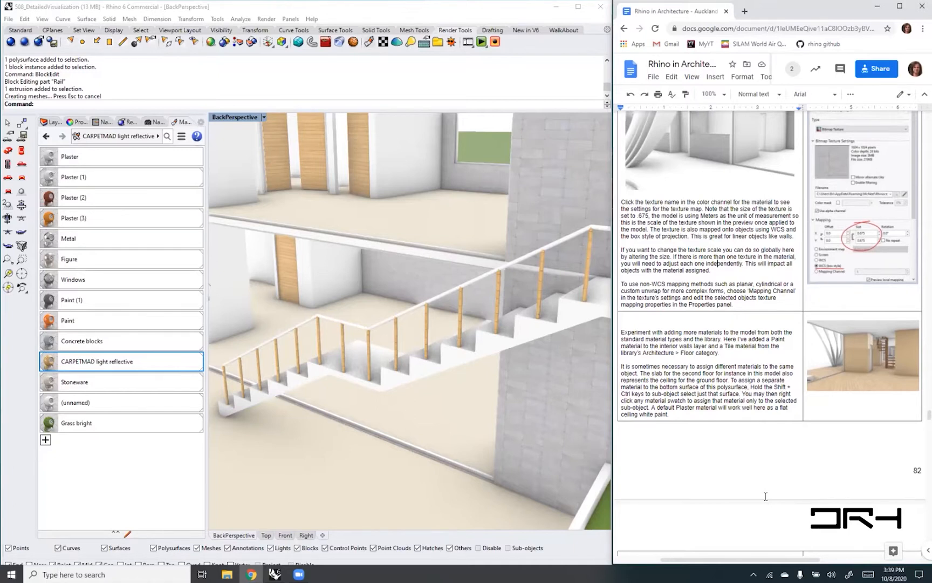
{"action": "scroll", "coordinate": [766, 497], "scroll_direction": "down", "scroll_amount": 3}
{"action": "scroll", "coordinate": [765, 496], "scroll_direction": "down", "scroll_amount": 5}
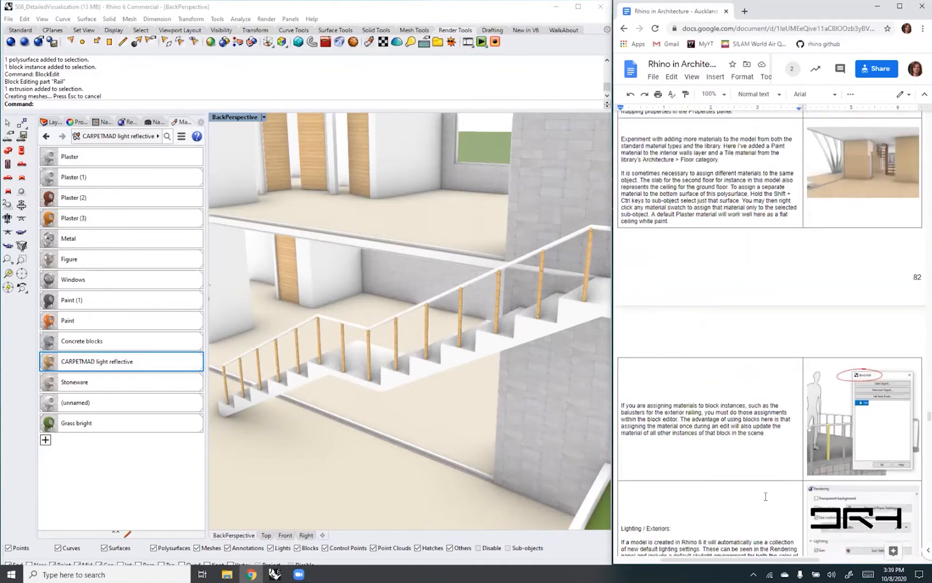
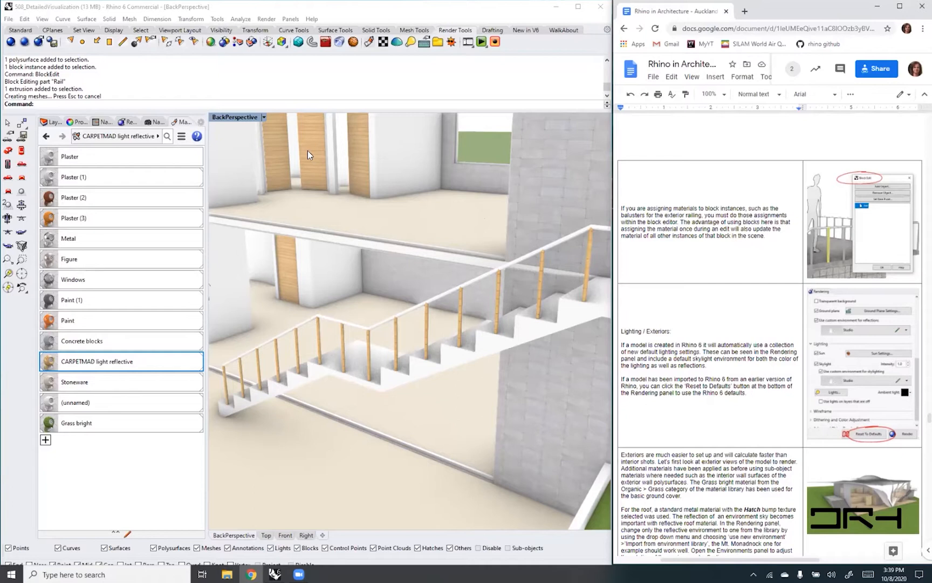
{"action": "left_click", "coordinate": [264, 117]}
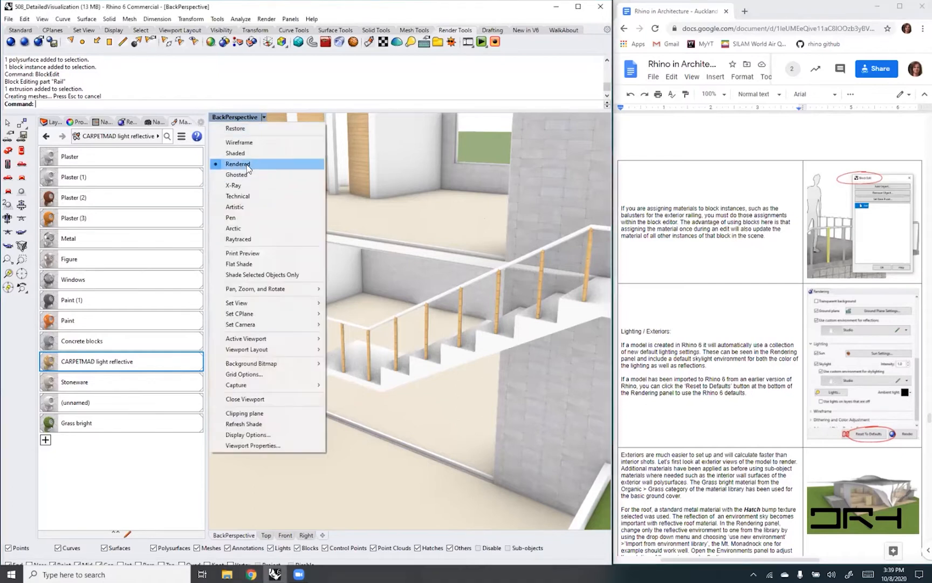
{"action": "left_click", "coordinate": [419, 119]}
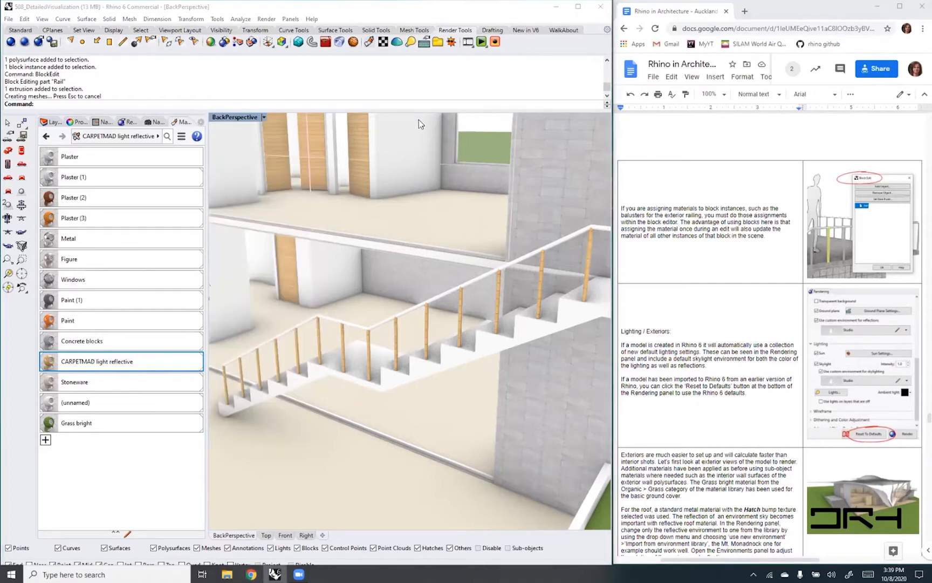
{"action": "left_click", "coordinate": [446, 161]}
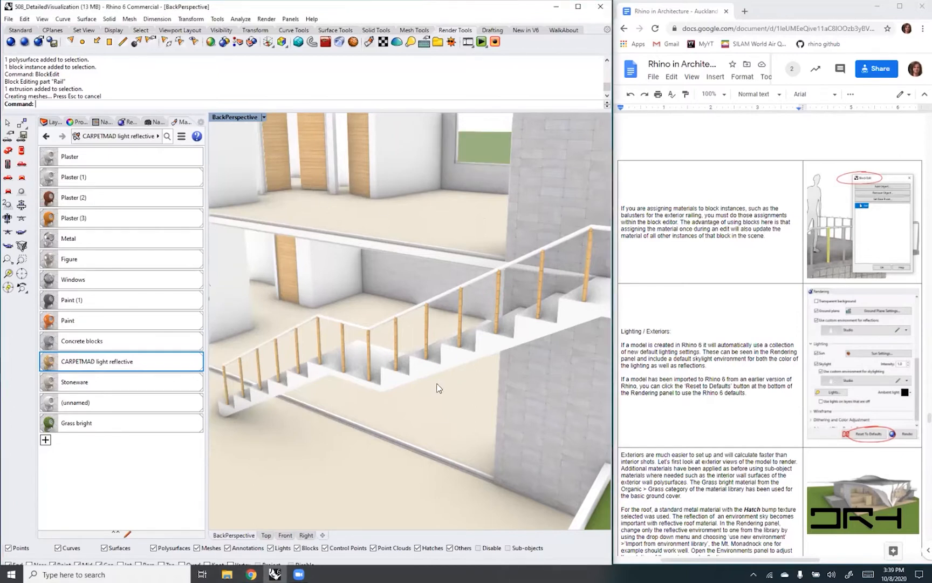
- Create a new Metal material and set its bump texture to Hatch
{"action": "right_click_drag", "start_coordinate": [463, 356], "coordinate": [441, 371]}
{"action": "scroll", "coordinate": [441, 370], "scroll_direction": "down", "scroll_amount": 6}
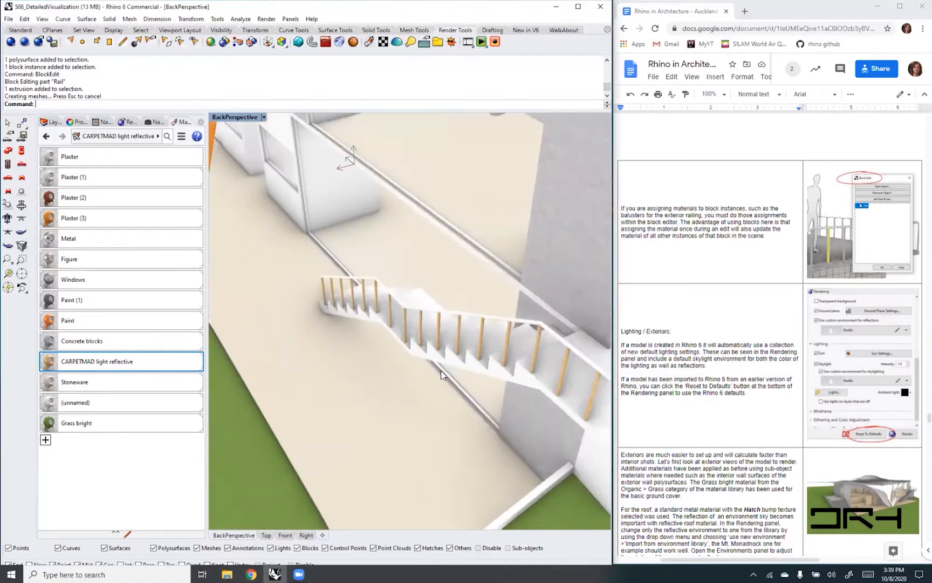
{"action": "right_click_drag", "start_coordinate": [452, 418], "coordinate": [483, 393]}
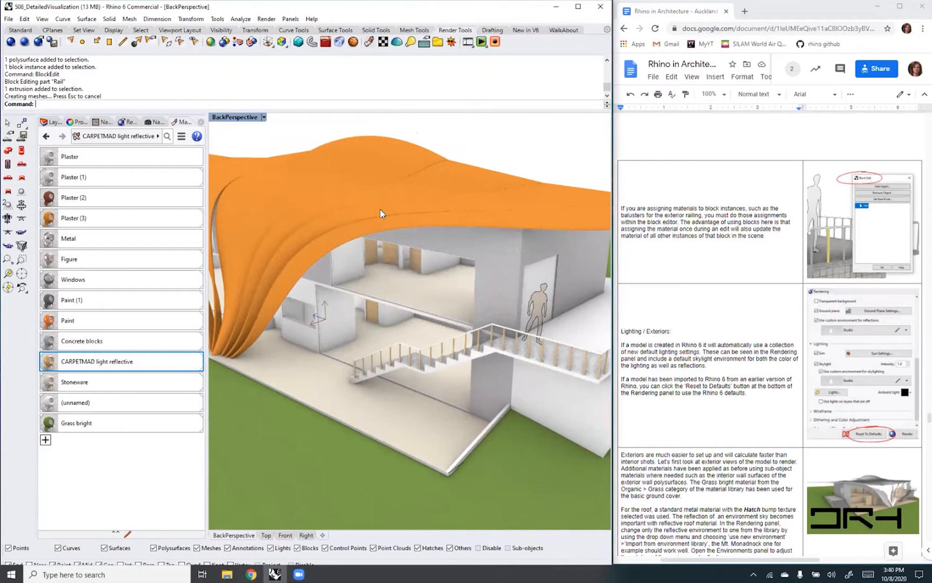
{"action": "left_click", "coordinate": [45, 440]}
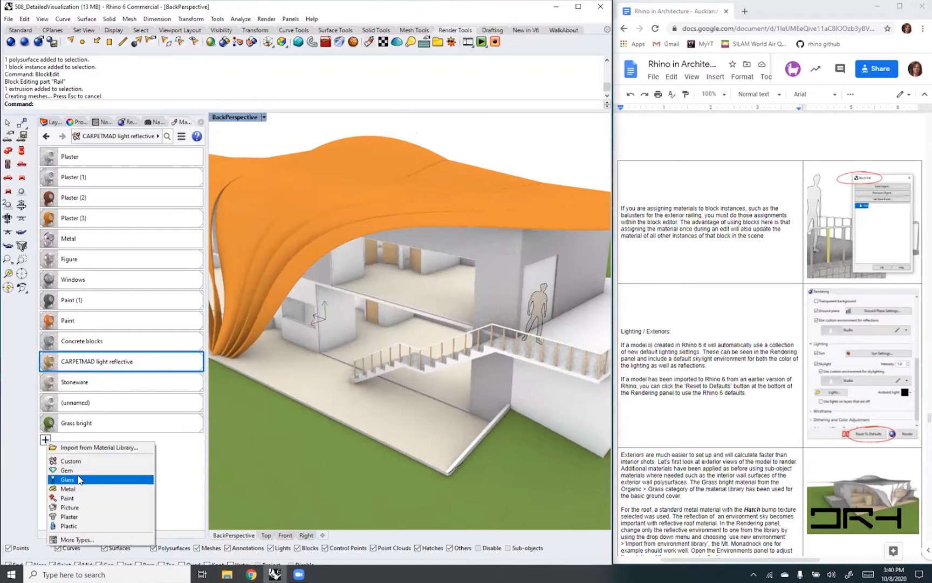
{"action": "left_click", "coordinate": [78, 490]}
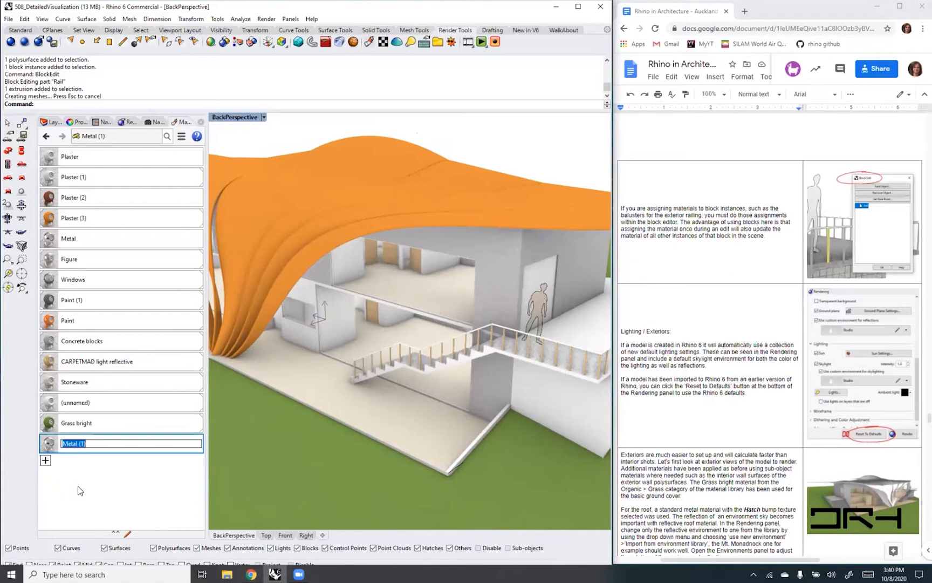
{"action": "double_click", "coordinate": [48, 445]}
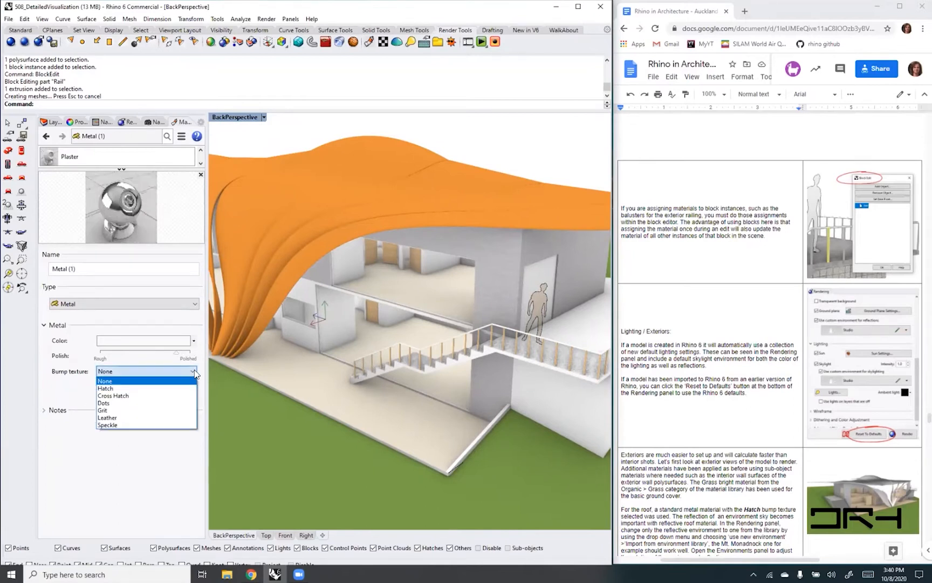
{"action": "left_click", "coordinate": [152, 389]}
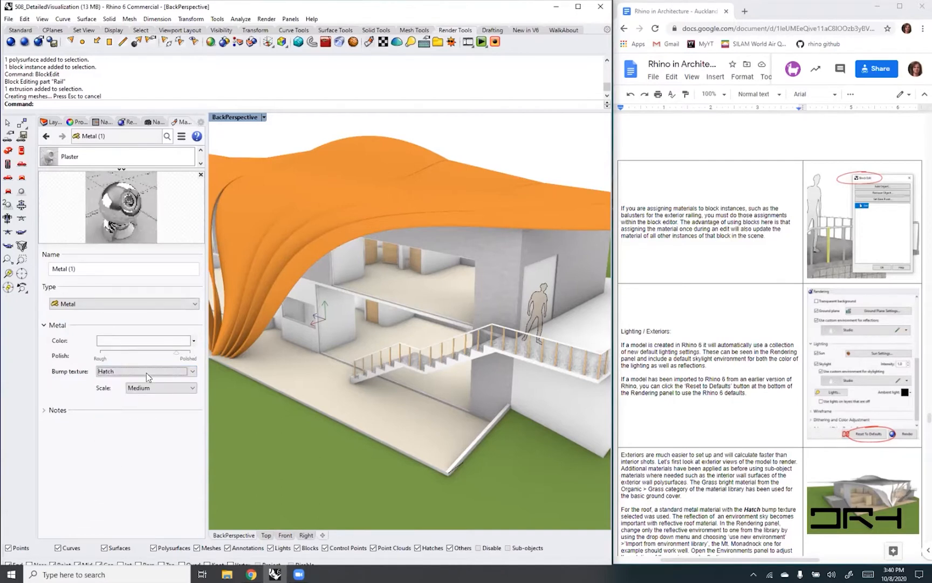
{"action": "left_click", "coordinate": [195, 305]}
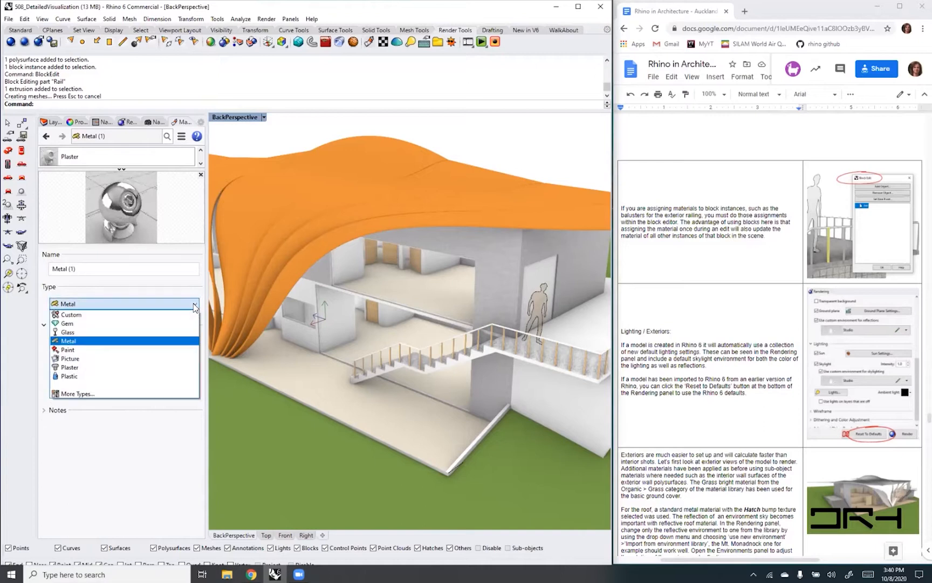
{"action": "left_click", "coordinate": [200, 304]}
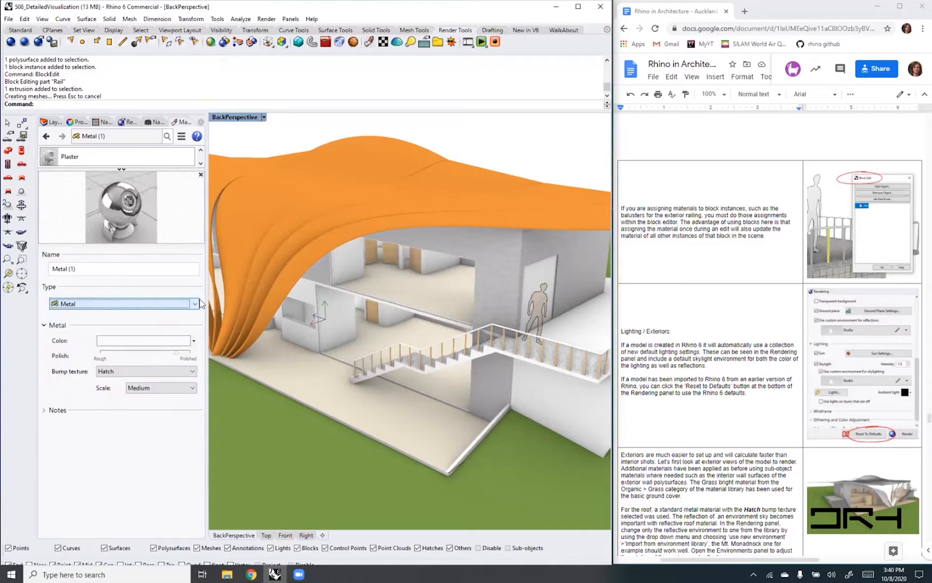
{"action": "left_click", "coordinate": [193, 341]}
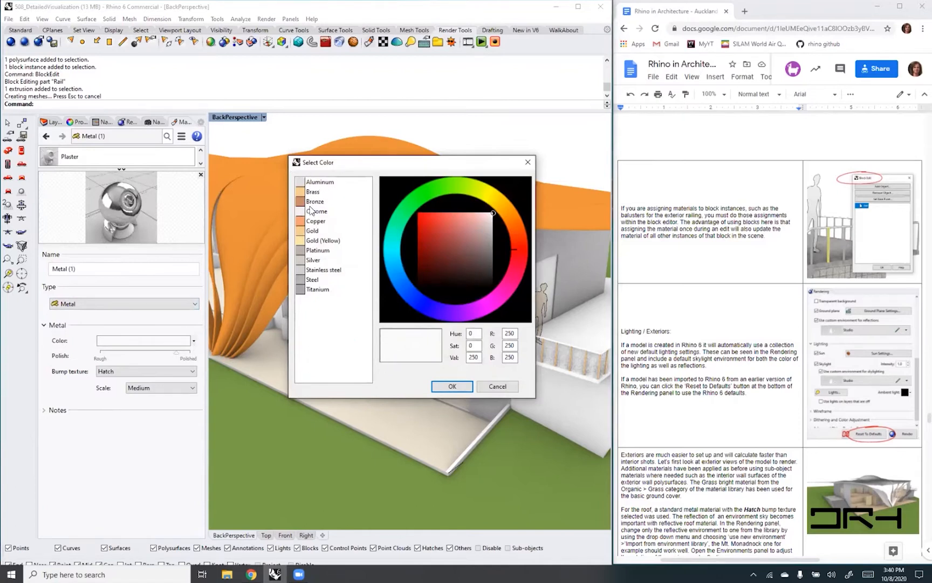
{"action": "left_click", "coordinate": [497, 386]}
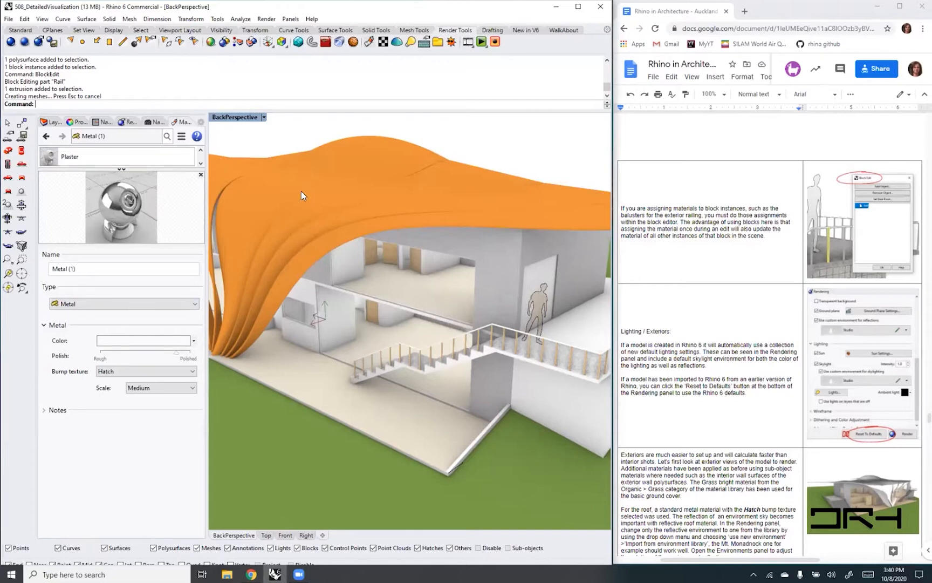
- Collapse the InteriorDoors, Partition, ExteriorDoors and Openings groups in the layer list
{"action": "left_click", "coordinate": [287, 187]}
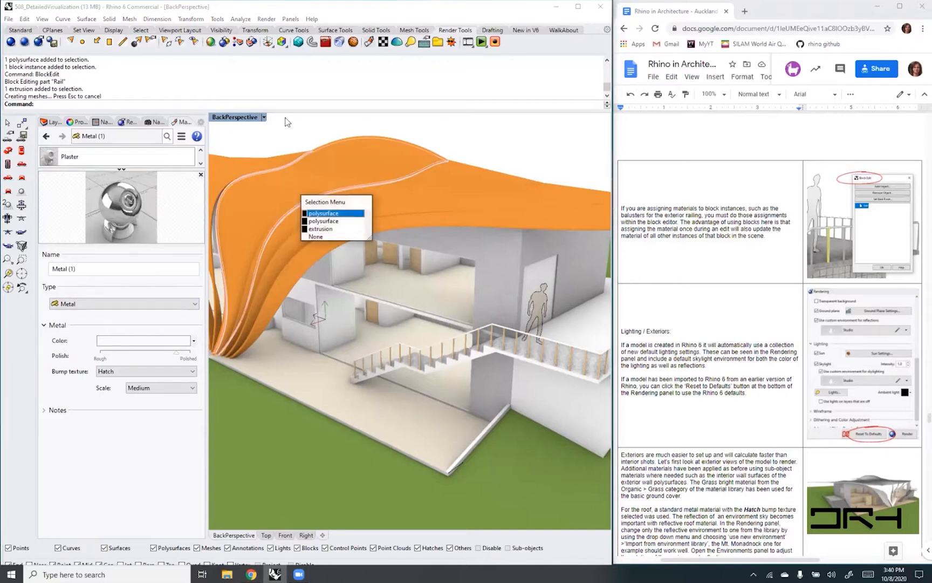
{"action": "left_click", "coordinate": [53, 124]}
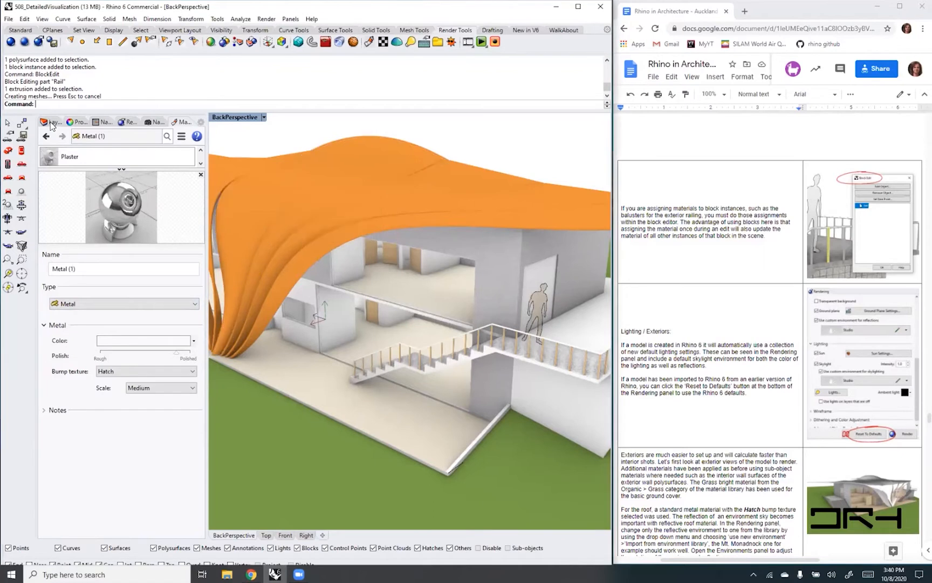
{"action": "left_click", "coordinate": [53, 125]}
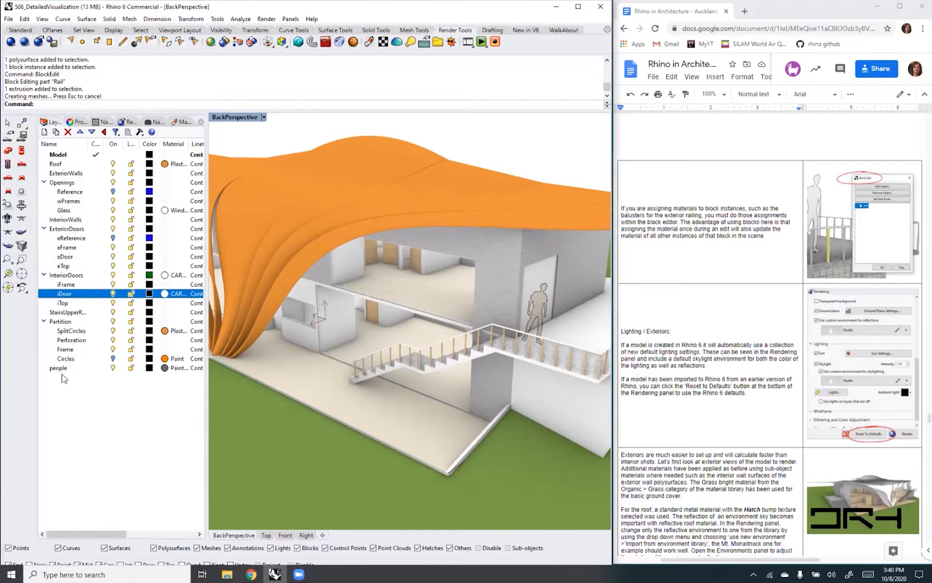
{"action": "left_click", "coordinate": [45, 276]}
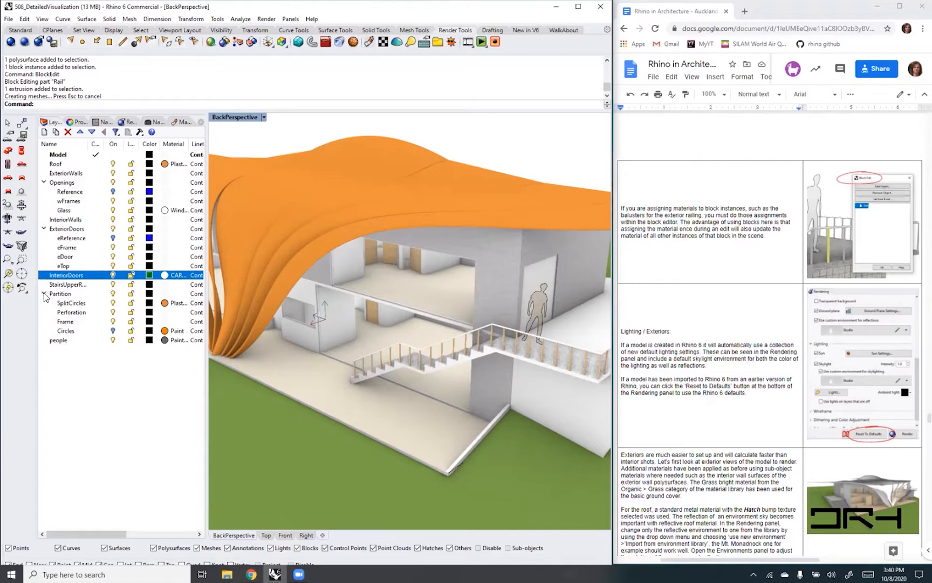
{"action": "left_click", "coordinate": [44, 295]}
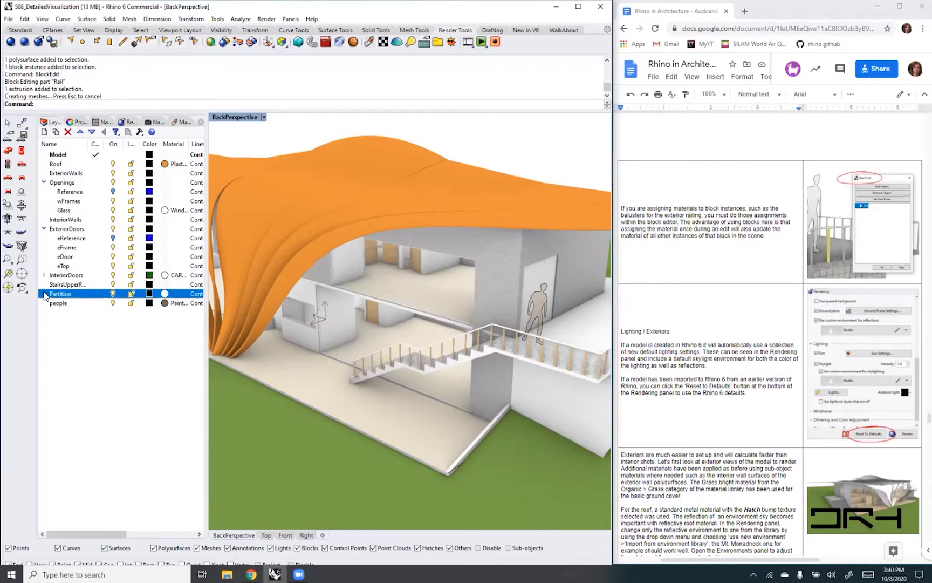
{"action": "left_click", "coordinate": [43, 229]}
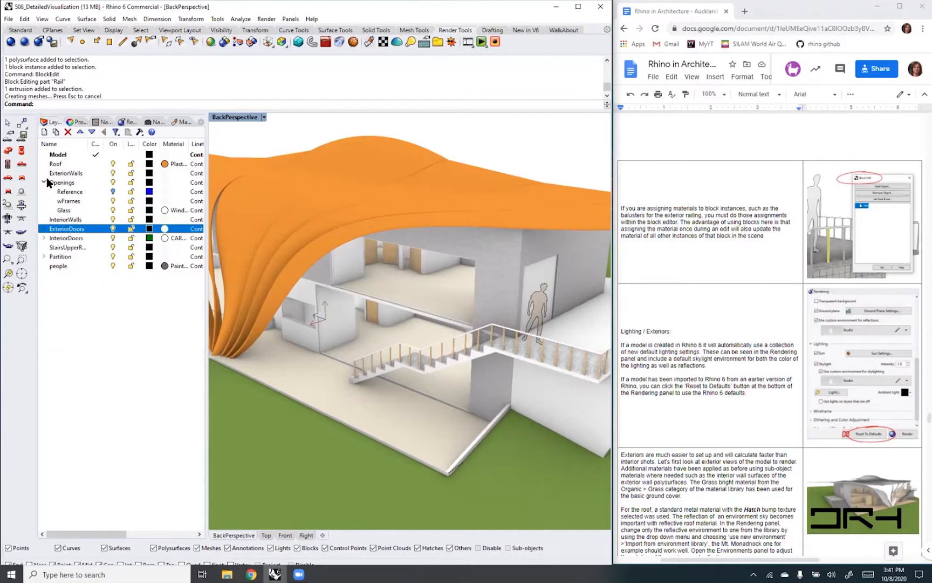
{"action": "left_click", "coordinate": [44, 183]}
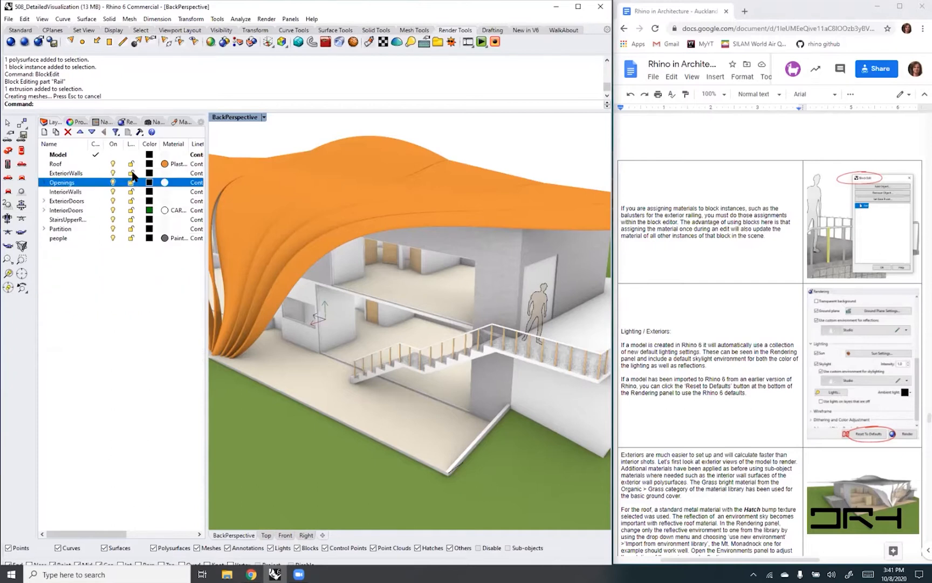
- Select a polysurface segment of the curved roof and check which layer it belongs to
{"action": "left_click", "coordinate": [301, 185]}
{"action": "left_click", "coordinate": [335, 207]}
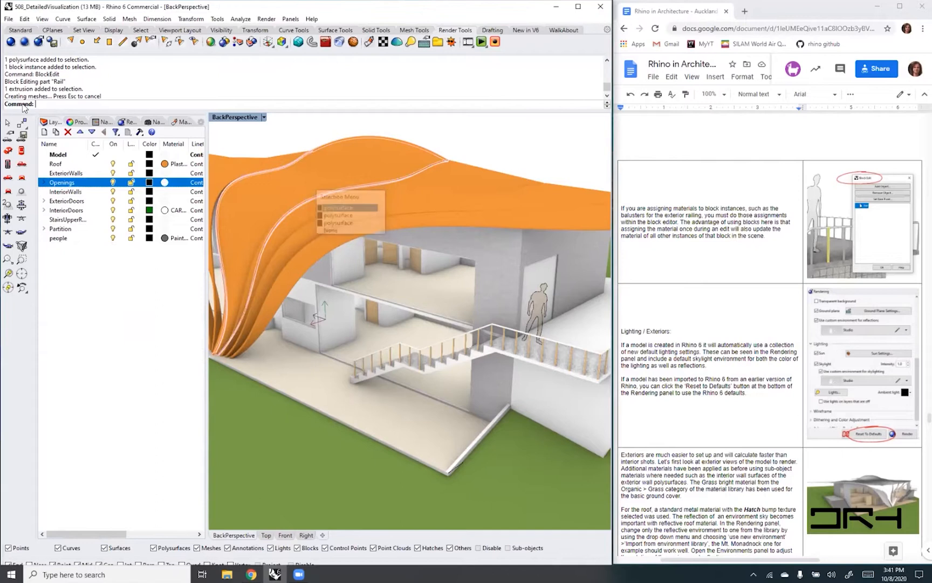
{"action": "left_click", "coordinate": [77, 121]}
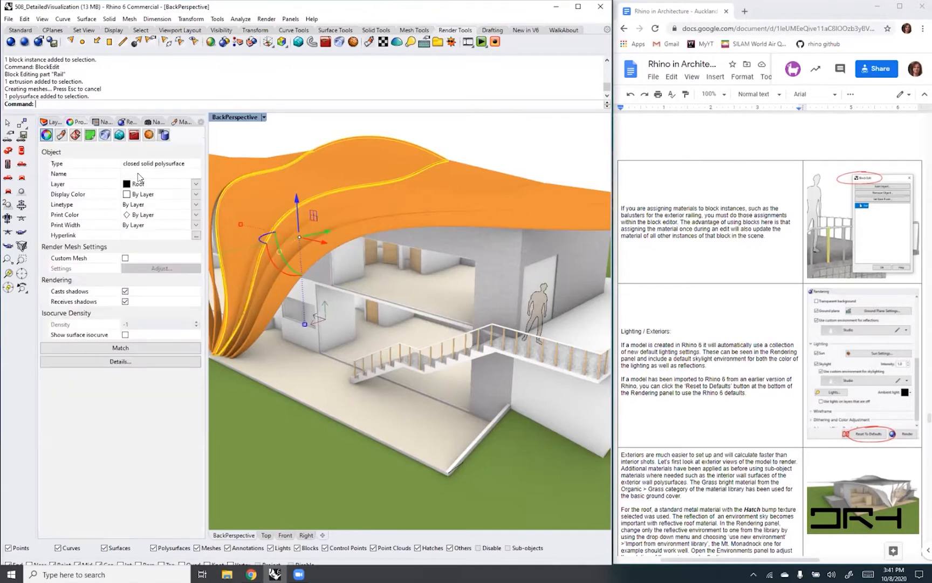
{"action": "left_click", "coordinate": [53, 123]}
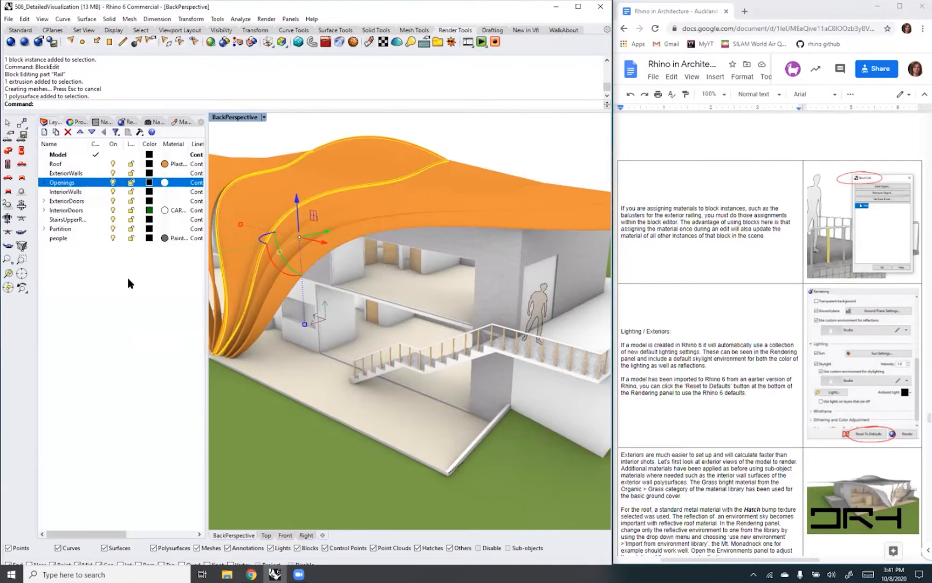
- Open the Roof layer's material settings and choose Metal (1) as its material
{"action": "left_click", "coordinate": [55, 165]}
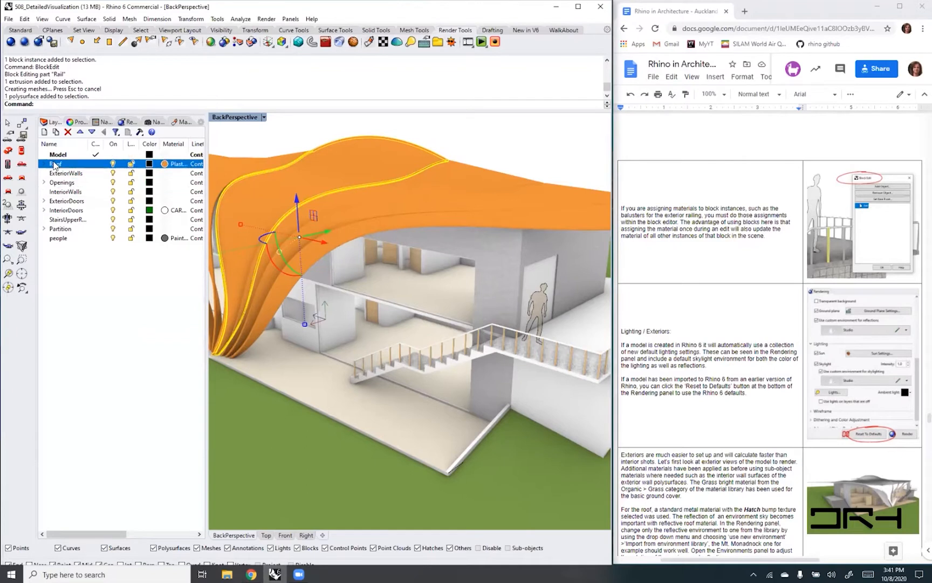
{"action": "left_click", "coordinate": [165, 164]}
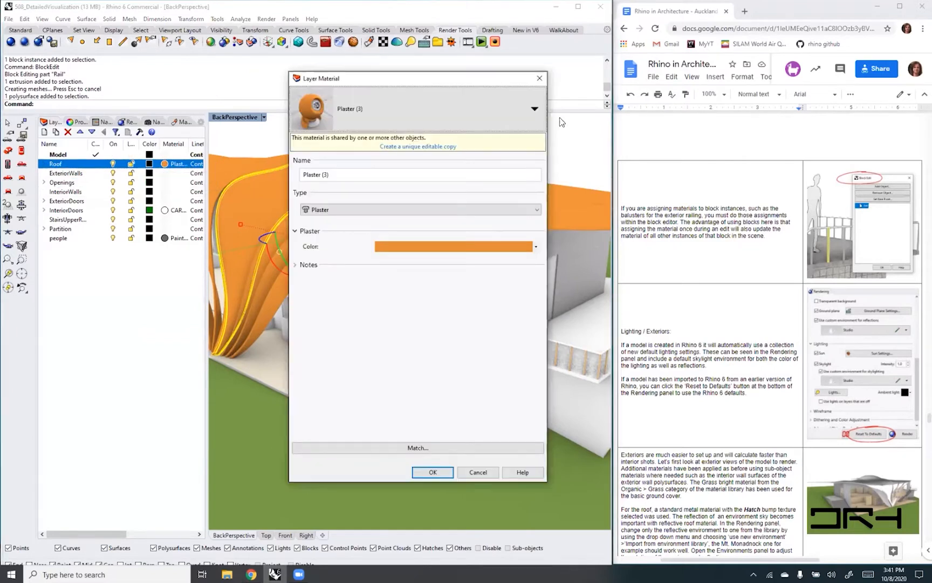
{"action": "left_click", "coordinate": [534, 111]}
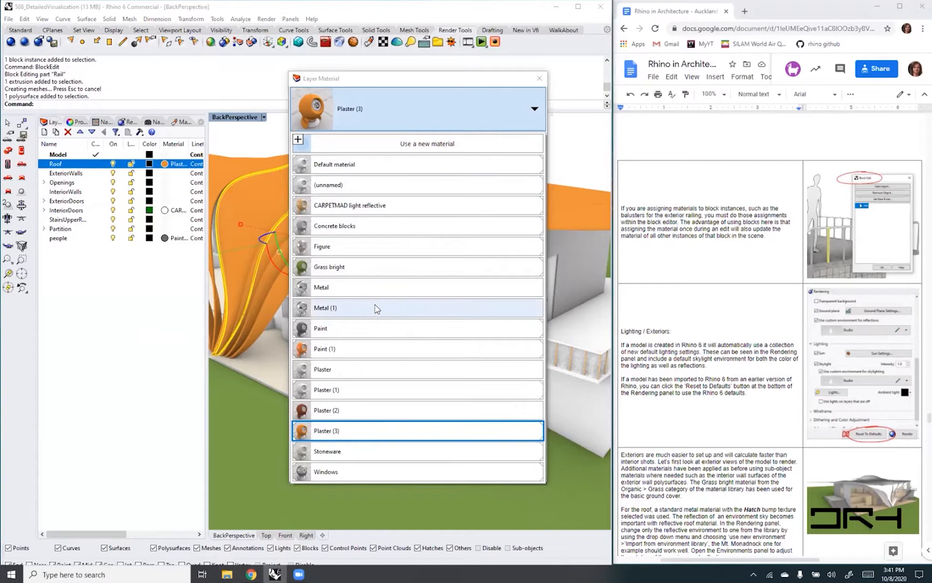
{"action": "left_click", "coordinate": [331, 309]}
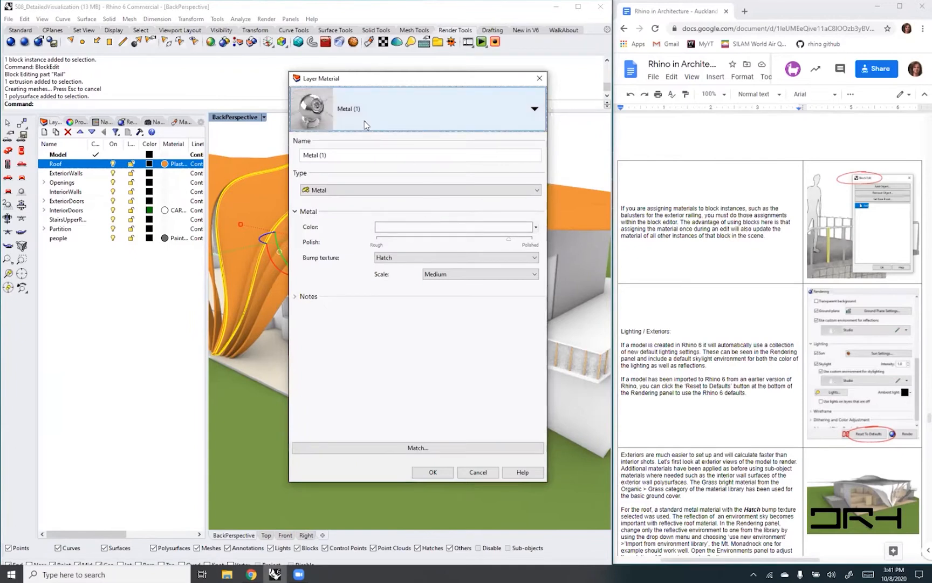
- Rename the Metal (1) material as Roof and apply it to the Roof layer
{"action": "left_click", "coordinate": [349, 111]}
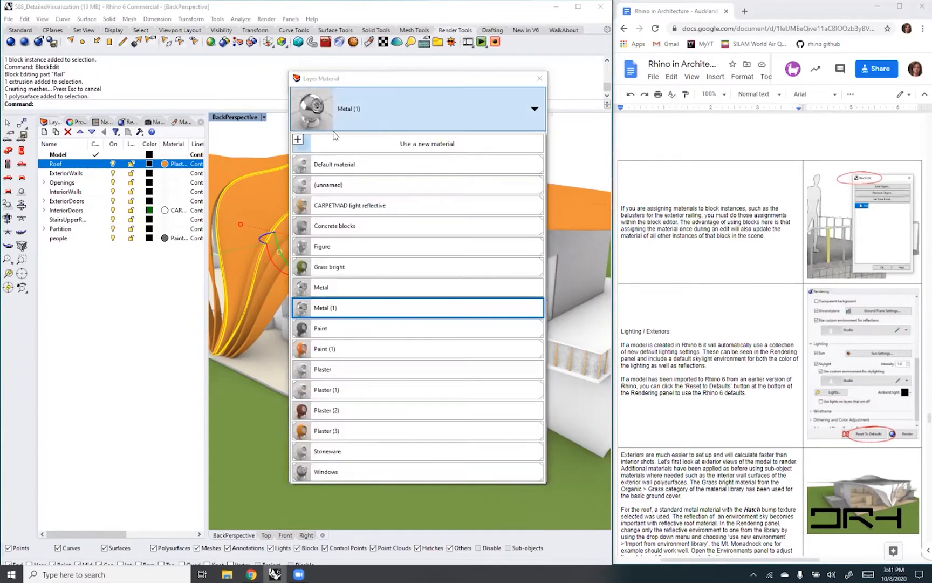
{"action": "left_click", "coordinate": [349, 115]}
{"action": "left_click", "coordinate": [353, 108]}
{"action": "left_click", "coordinate": [354, 108]}
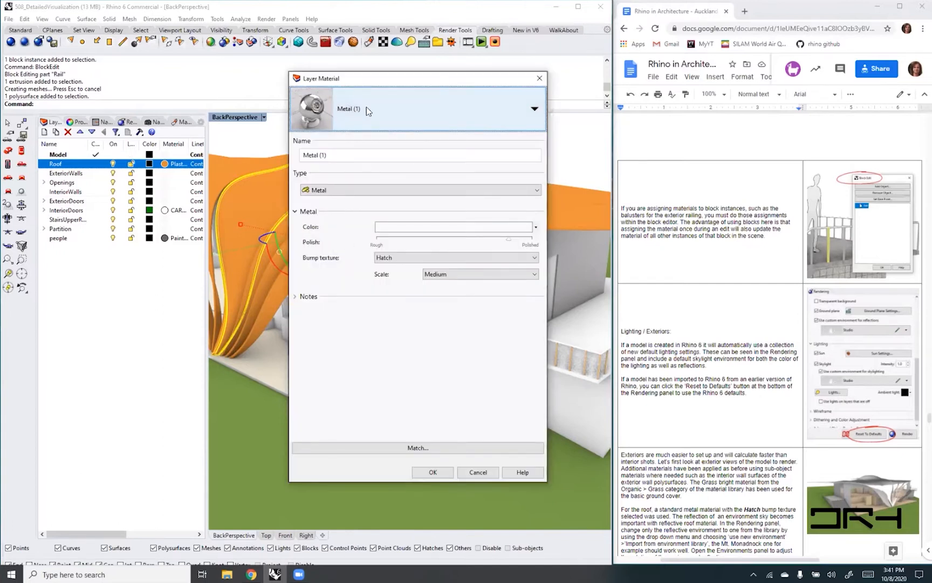
{"action": "left_click", "coordinate": [532, 111]}
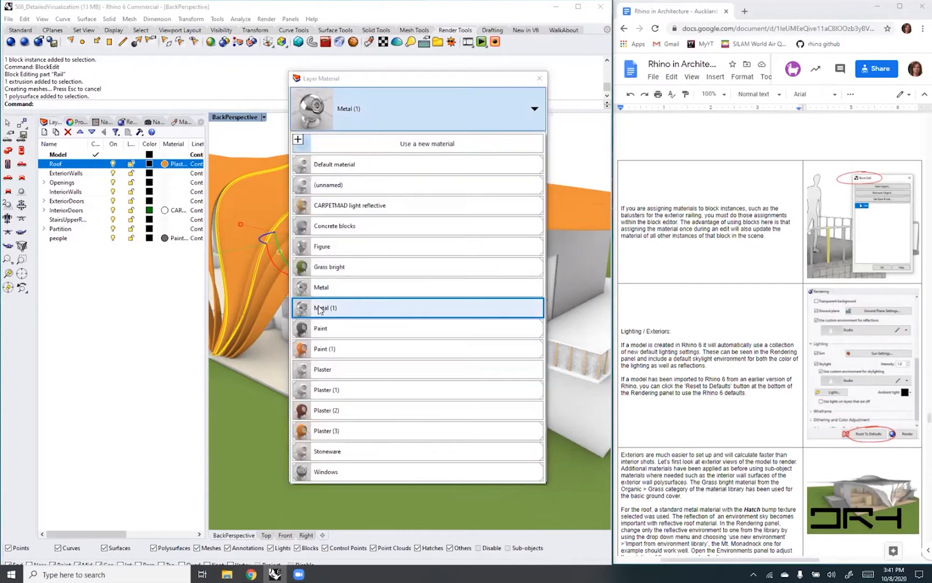
{"action": "left_click", "coordinate": [336, 308]}
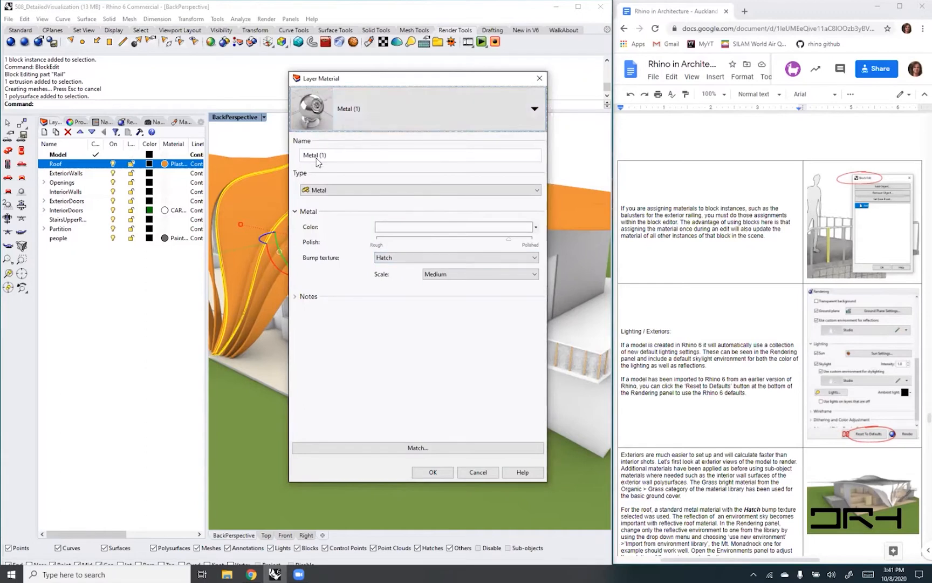
{"action": "left_click_drag", "start_coordinate": [339, 156], "coordinate": [228, 155]}
{"action": "type", "text": "Roof"}
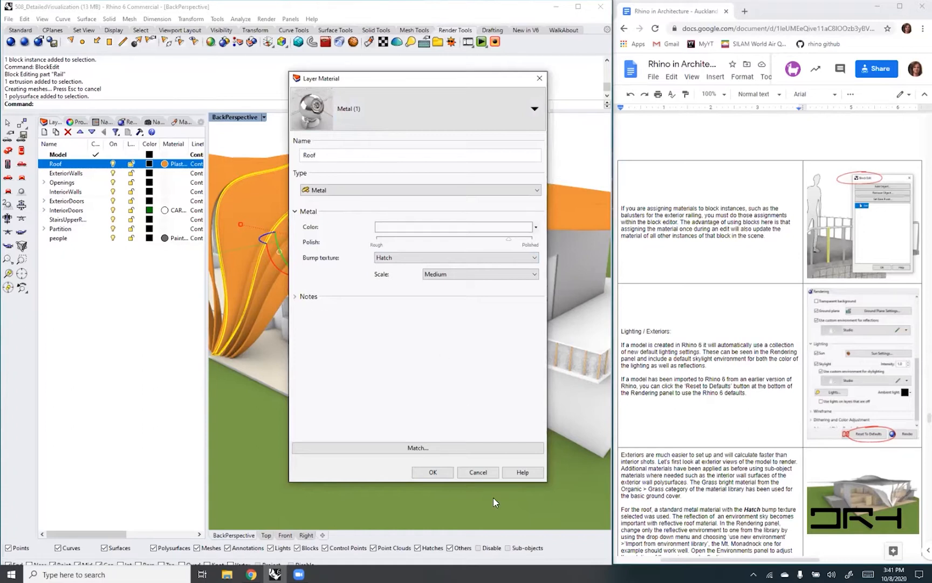
{"action": "left_click", "coordinate": [432, 473]}
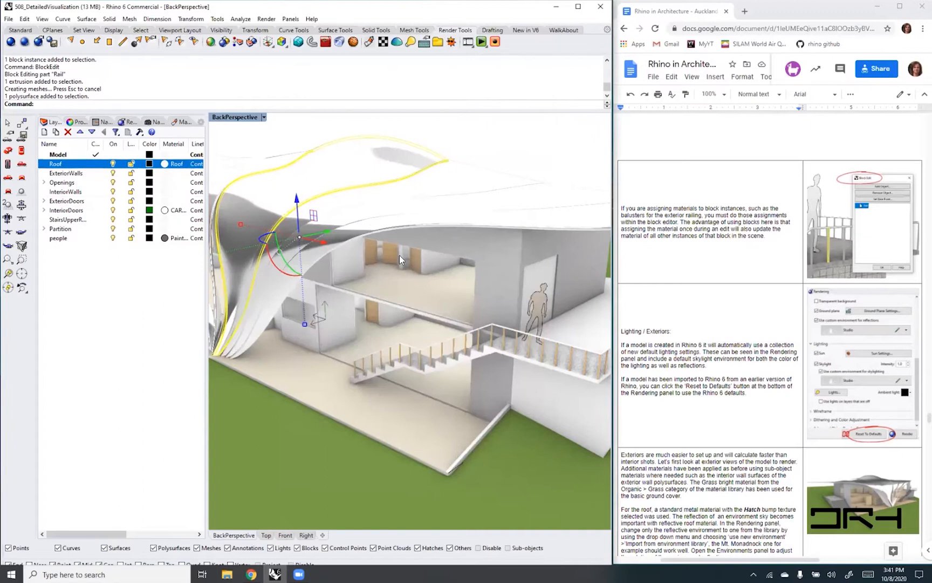
- Inspect the curved roof's material from several angles and distances, and clear the roof selection
{"action": "right_click_drag", "start_coordinate": [404, 260], "coordinate": [282, 238]}
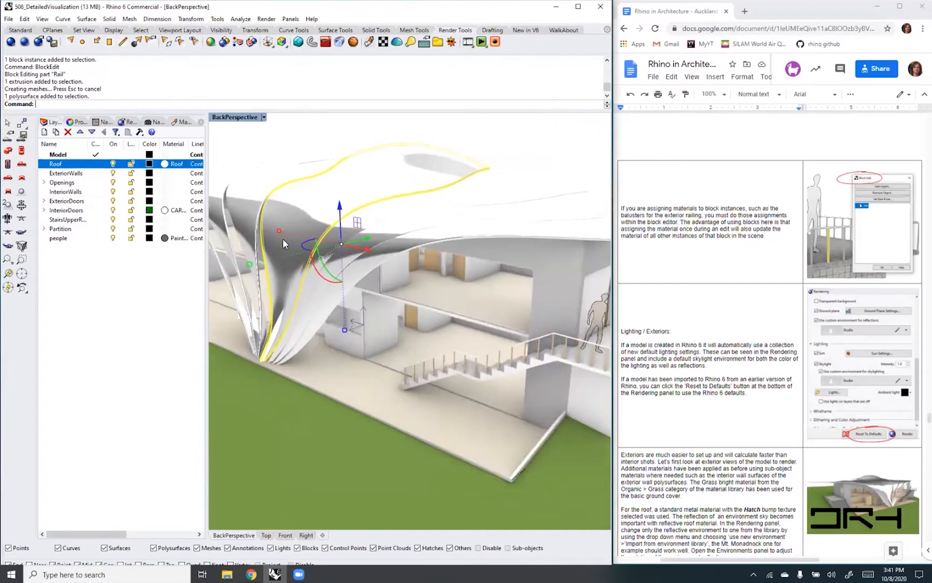
{"action": "scroll", "coordinate": [314, 241], "scroll_direction": "up", "scroll_amount": 6}
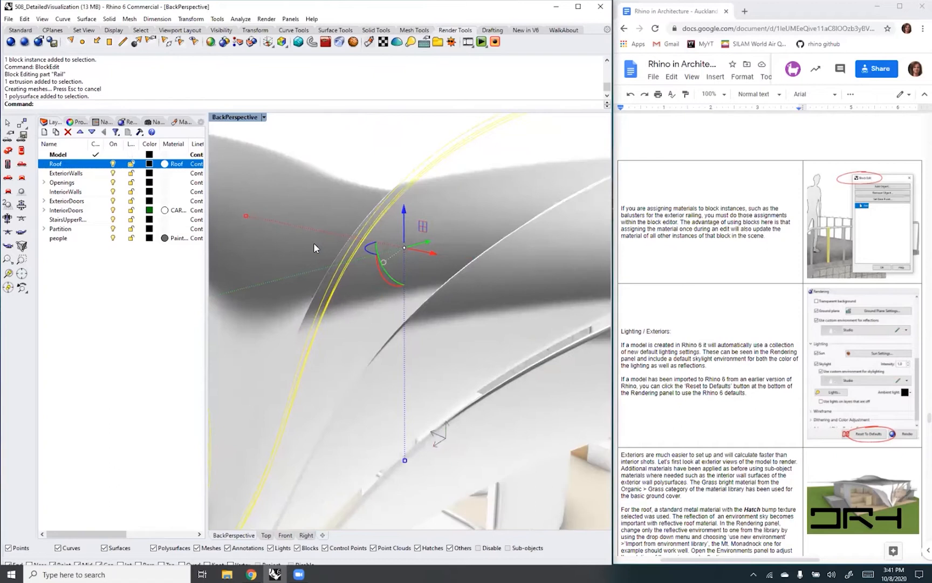
{"action": "scroll", "coordinate": [315, 244], "scroll_direction": "up", "scroll_amount": 2}
{"action": "scroll", "coordinate": [314, 246], "scroll_direction": "down", "scroll_amount": 8}
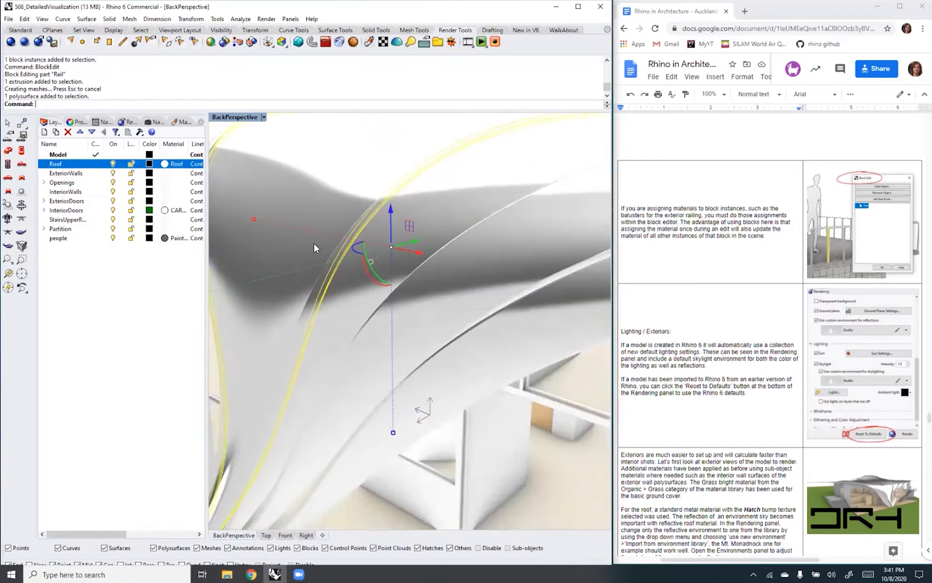
{"action": "right_click_drag", "start_coordinate": [315, 247], "coordinate": [402, 246]}
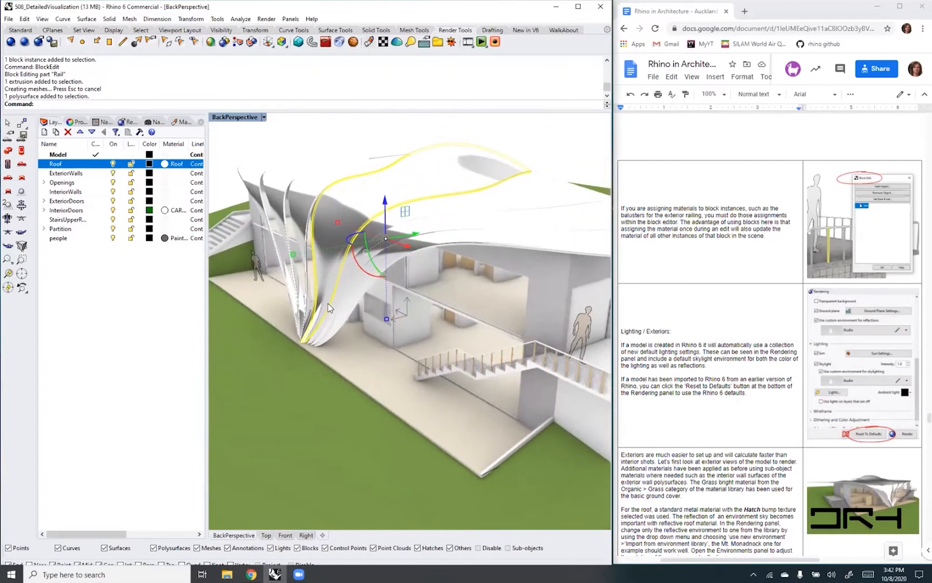
{"action": "scroll", "coordinate": [329, 306], "scroll_direction": "down", "scroll_amount": 3}
{"action": "left_click", "coordinate": [481, 163]}
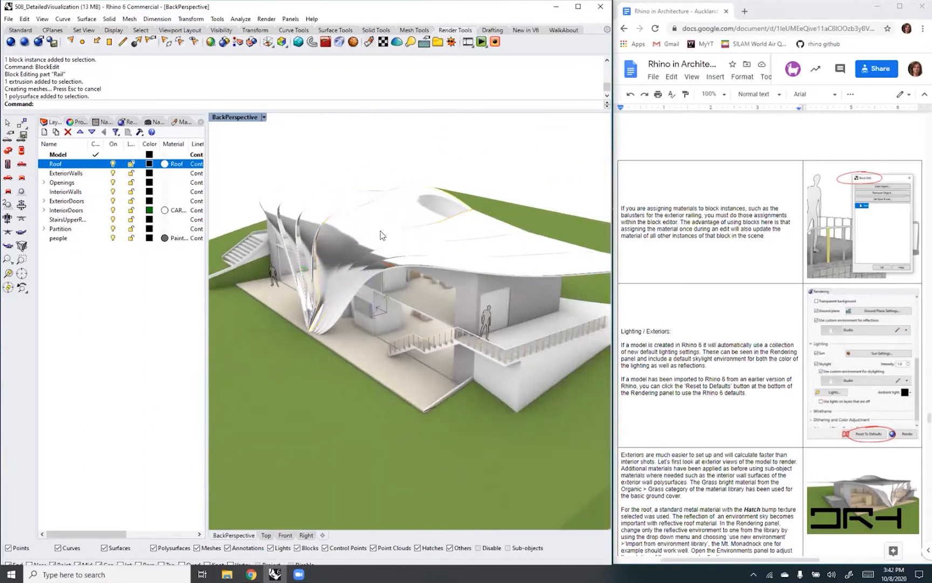
- Switch to the course handout and read its notes on exteriors, the Hatch bump roof metal, reflection environment and gradient backdrop
{"action": "left_click", "coordinate": [685, 462]}
{"action": "scroll", "coordinate": [722, 438], "scroll_direction": "down", "scroll_amount": 4}
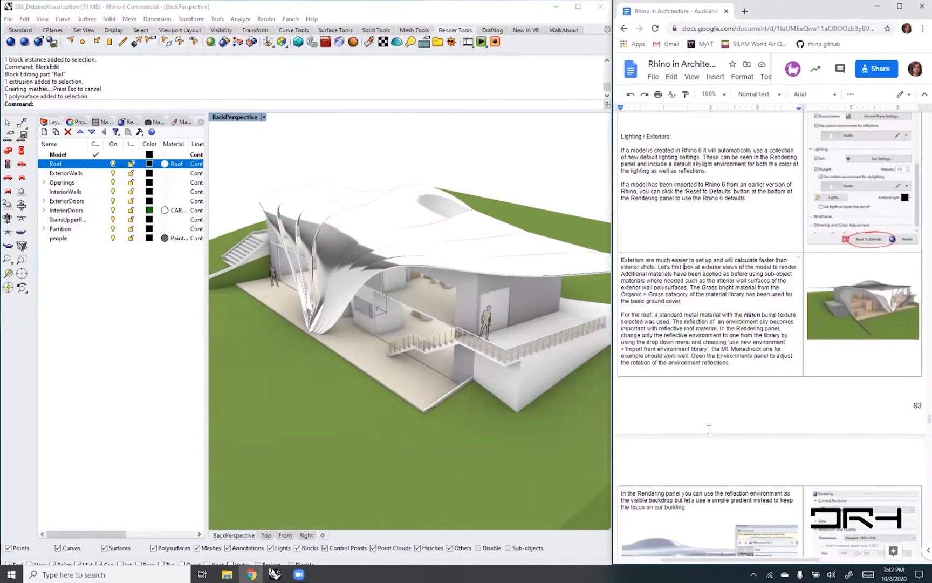
{"action": "scroll", "coordinate": [709, 429], "scroll_direction": "down", "scroll_amount": 2}
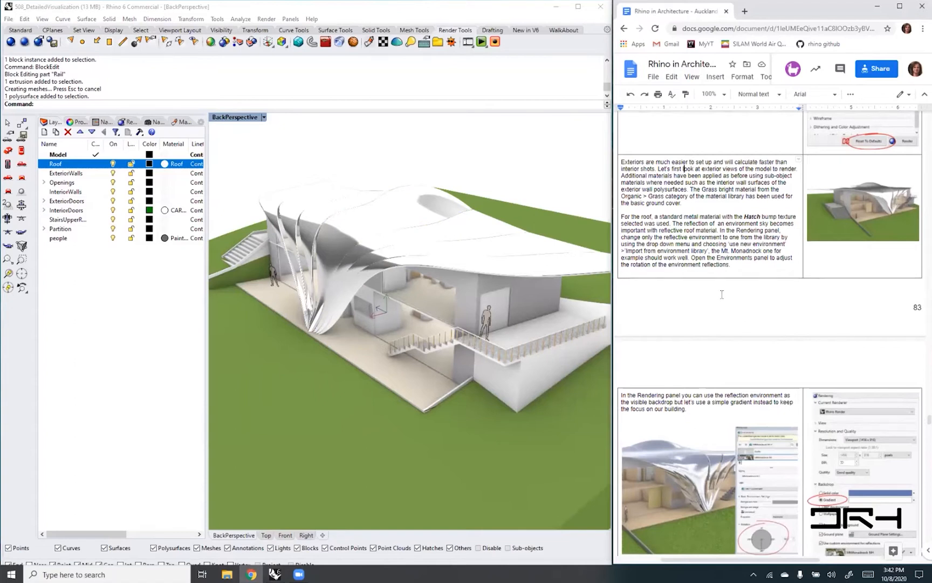
{"action": "scroll", "coordinate": [722, 294], "scroll_direction": "down", "scroll_amount": 1}
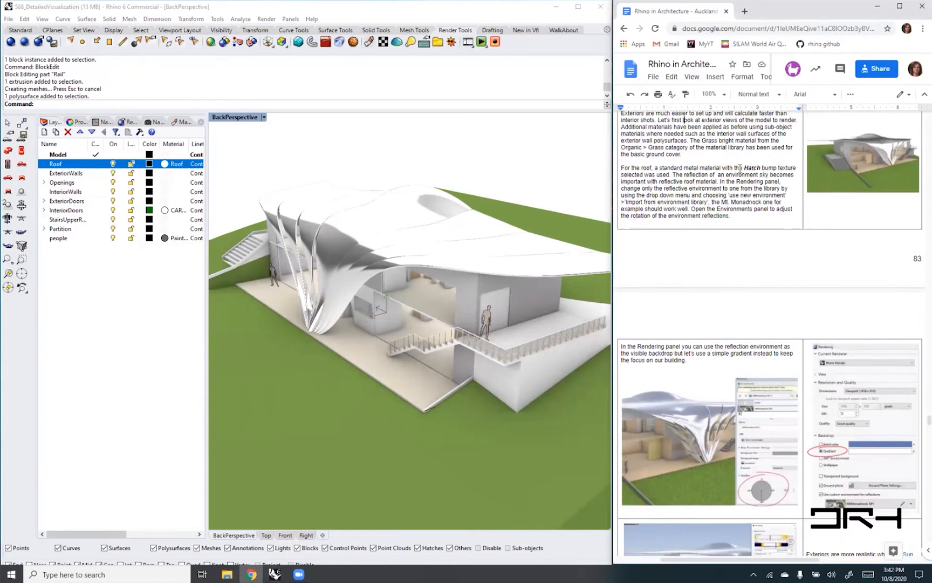
{"action": "left_click_drag", "start_coordinate": [759, 167], "coordinate": [777, 167]}
{"action": "left_click", "coordinate": [747, 168]}
{"action": "left_click_drag", "start_coordinate": [749, 168], "coordinate": [759, 168]}
{"action": "scroll", "coordinate": [734, 313], "scroll_direction": "down", "scroll_amount": 3}
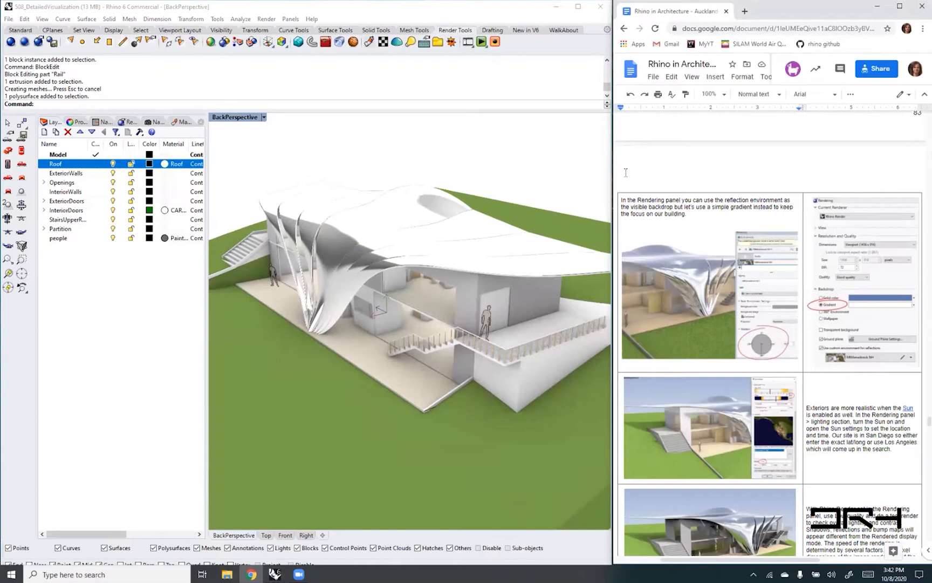
- Return to Rhino, display the rendering settings in a wider area and review the backdrop and lighting options
{"action": "left_click", "coordinate": [127, 105]}
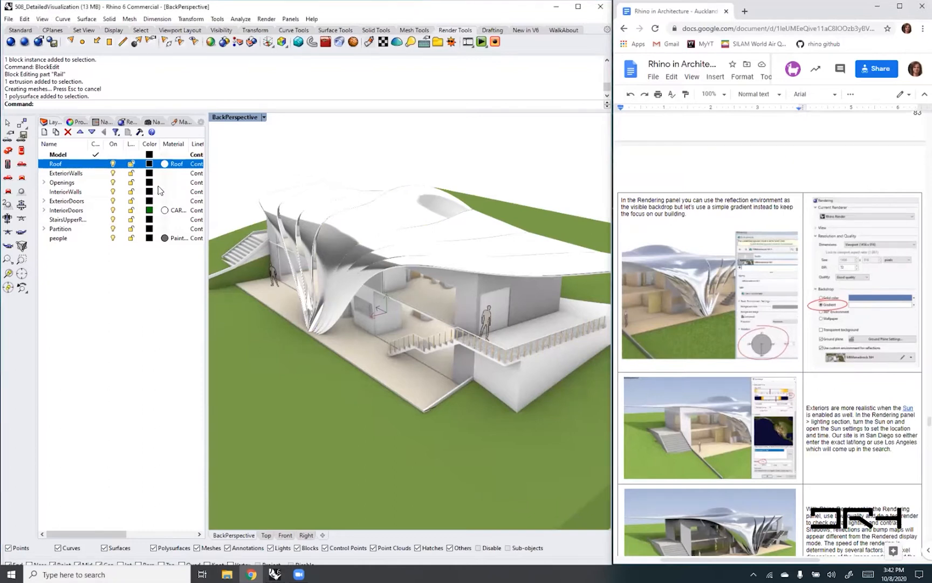
{"action": "left_click", "coordinate": [202, 123]}
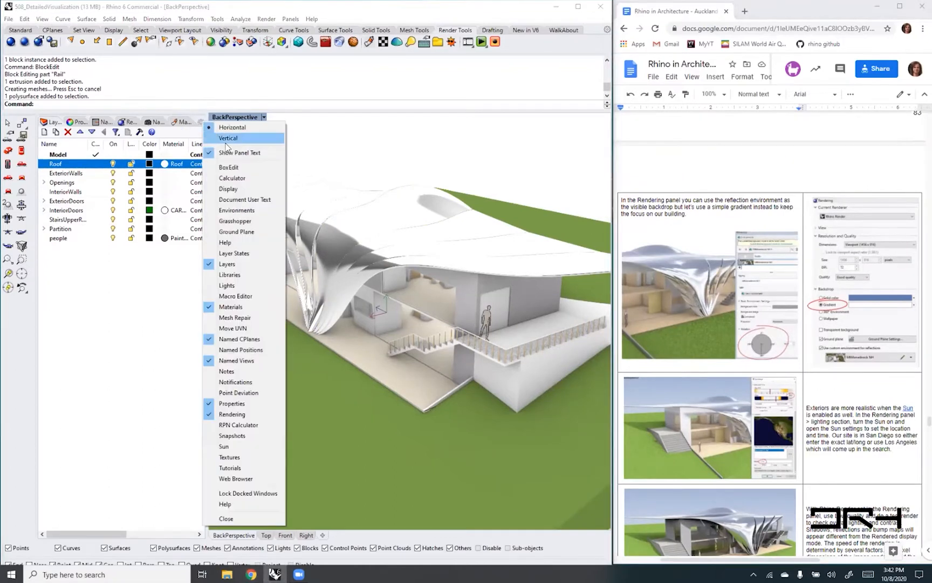
{"action": "left_click", "coordinate": [235, 414]}
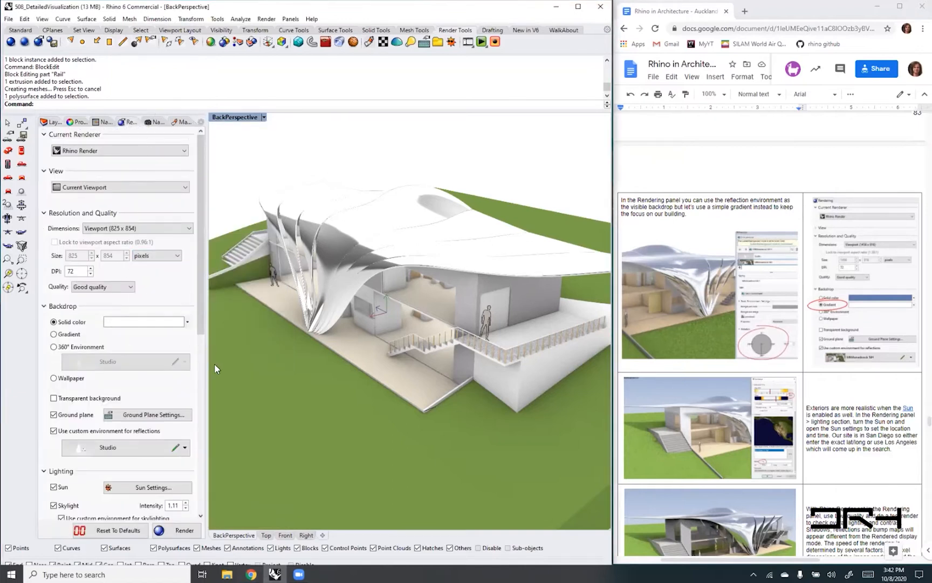
{"action": "left_click_drag", "start_coordinate": [206, 367], "coordinate": [285, 368]}
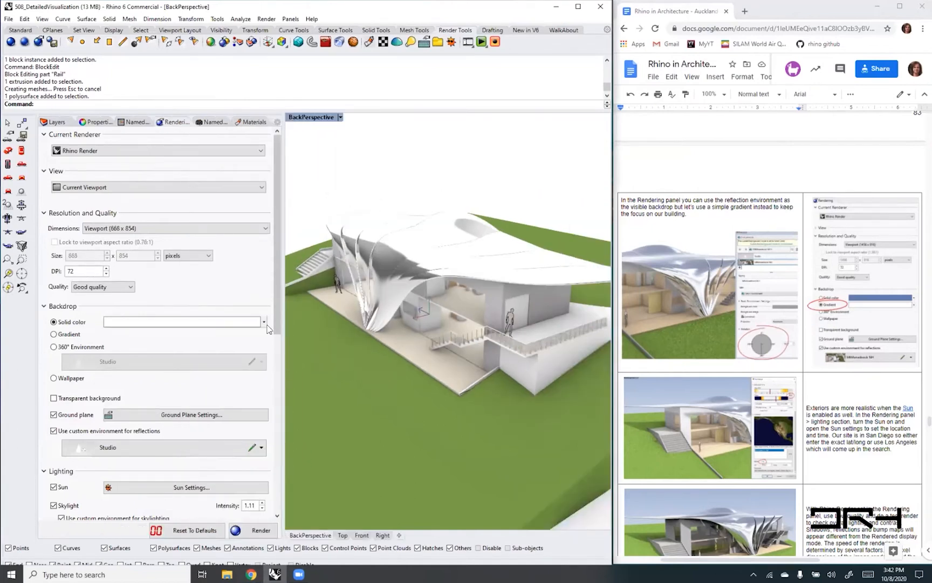
{"action": "left_click_drag", "start_coordinate": [276, 323], "coordinate": [276, 238]}
{"action": "scroll", "coordinate": [136, 371], "scroll_direction": "down", "scroll_amount": 2}
{"action": "scroll", "coordinate": [136, 371], "scroll_direction": "down", "scroll_amount": 1}
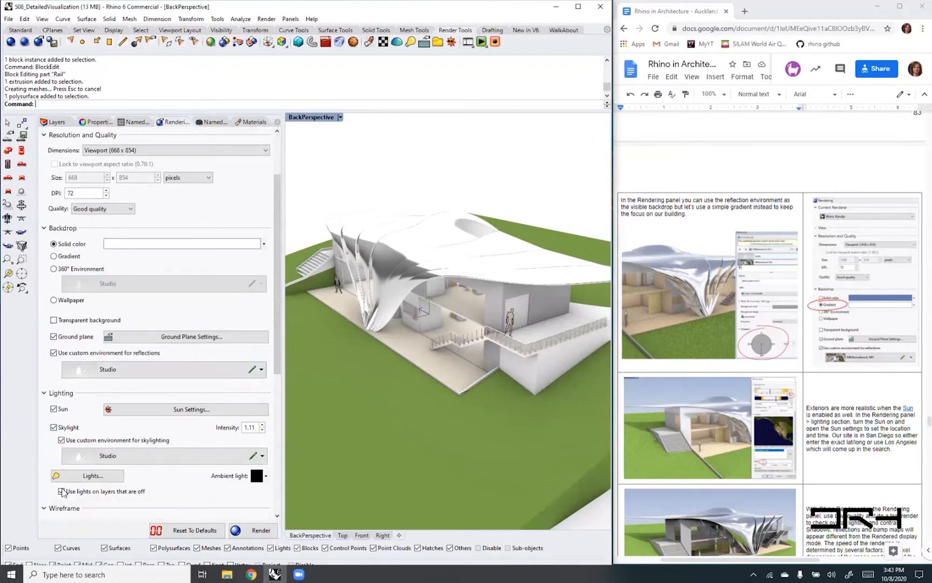
- Set the sun's time of day to 6:31:18 PM in the sun settings, collapse the sun options and close the settings
{"action": "left_click", "coordinate": [54, 410]}
{"action": "left_click", "coordinate": [209, 412]}
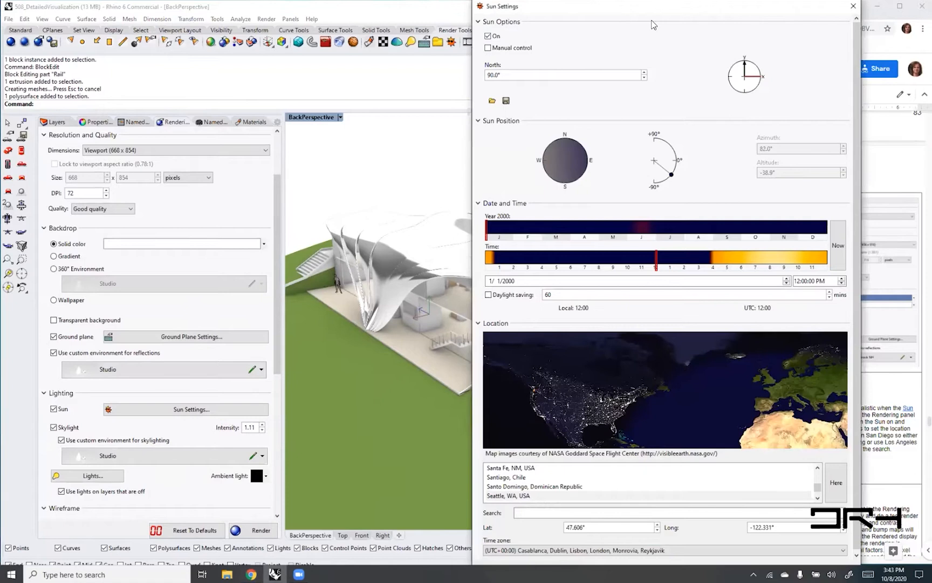
{"action": "left_click_drag", "start_coordinate": [652, 9], "coordinate": [489, 26]}
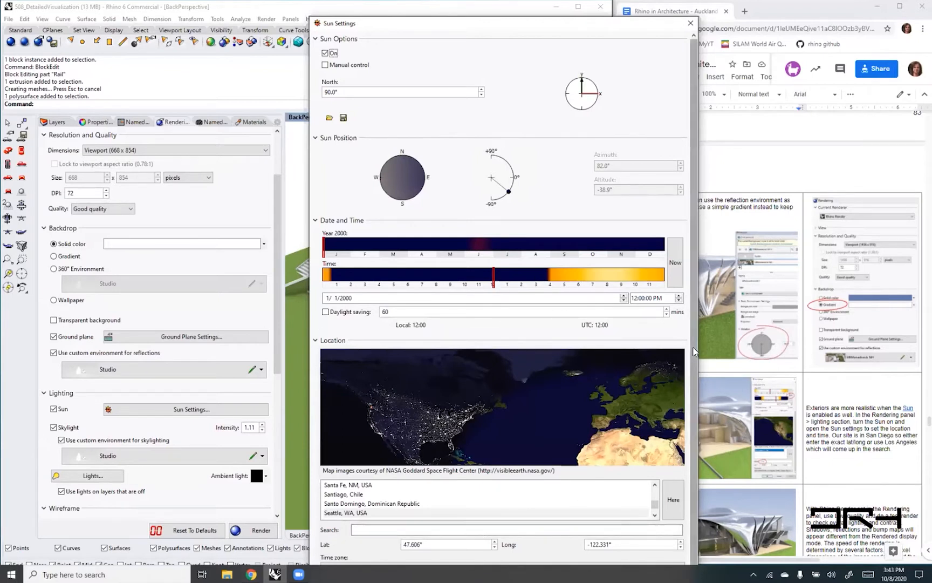
{"action": "scroll", "coordinate": [431, 531], "scroll_direction": "down", "scroll_amount": 1}
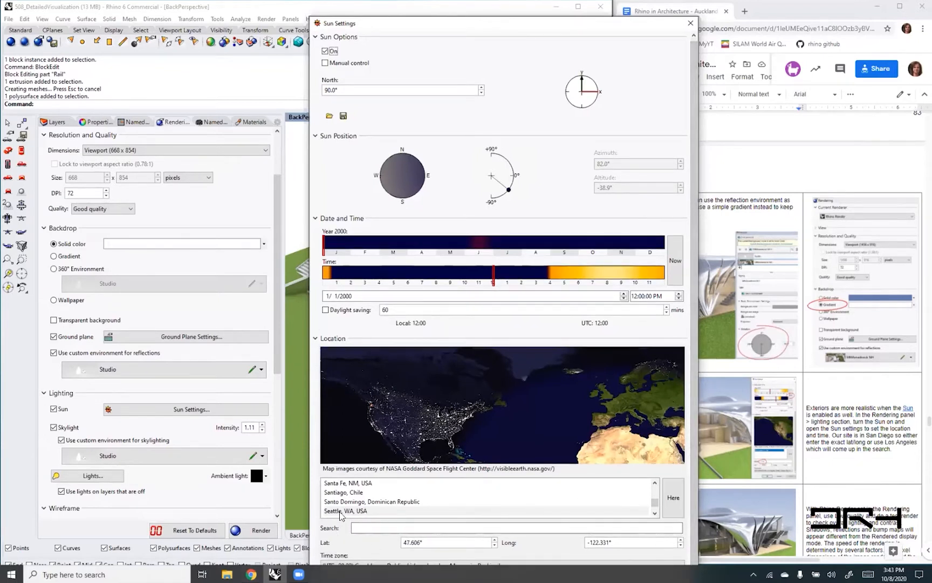
{"action": "left_click_drag", "start_coordinate": [493, 280], "coordinate": [588, 284]}
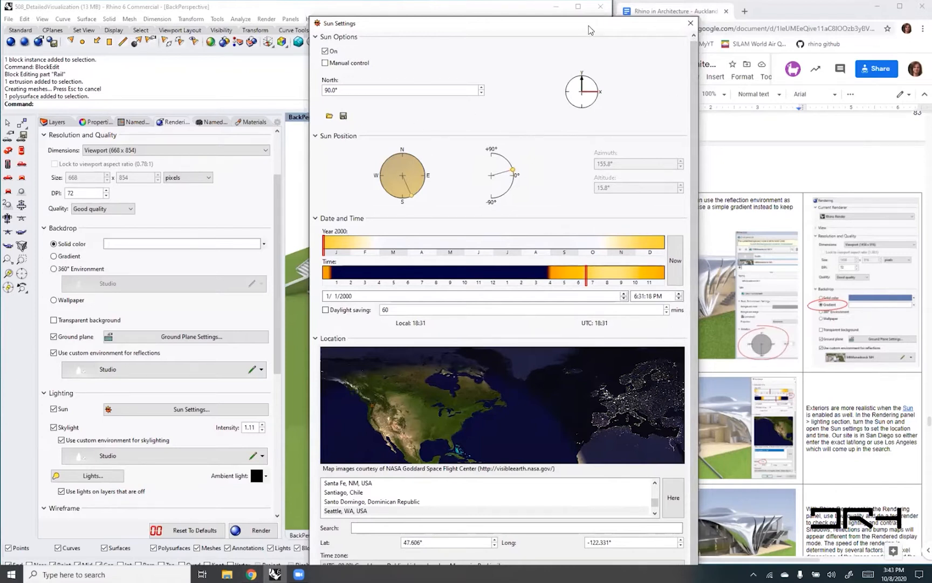
{"action": "left_click_drag", "start_coordinate": [589, 30], "coordinate": [834, 32]}
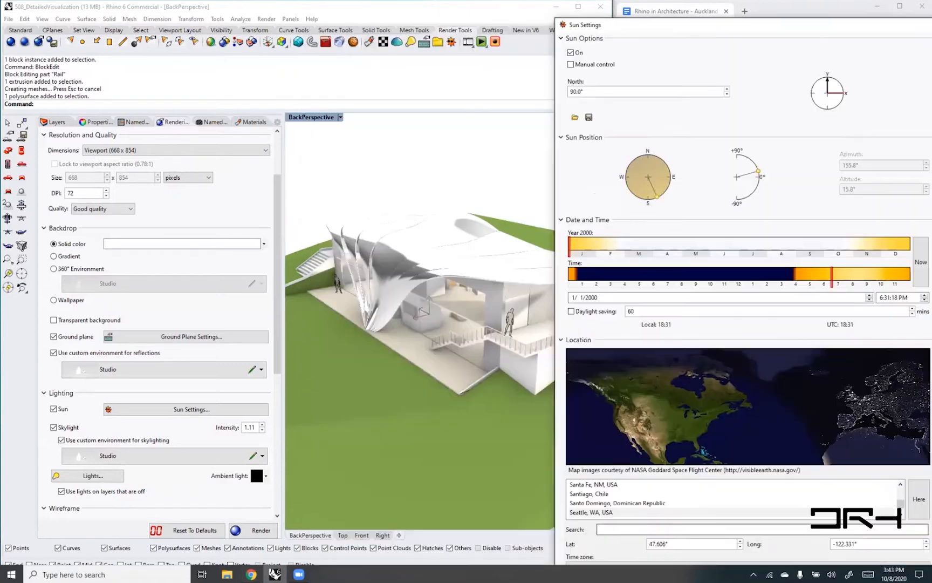
{"action": "left_click", "coordinate": [759, 36]}
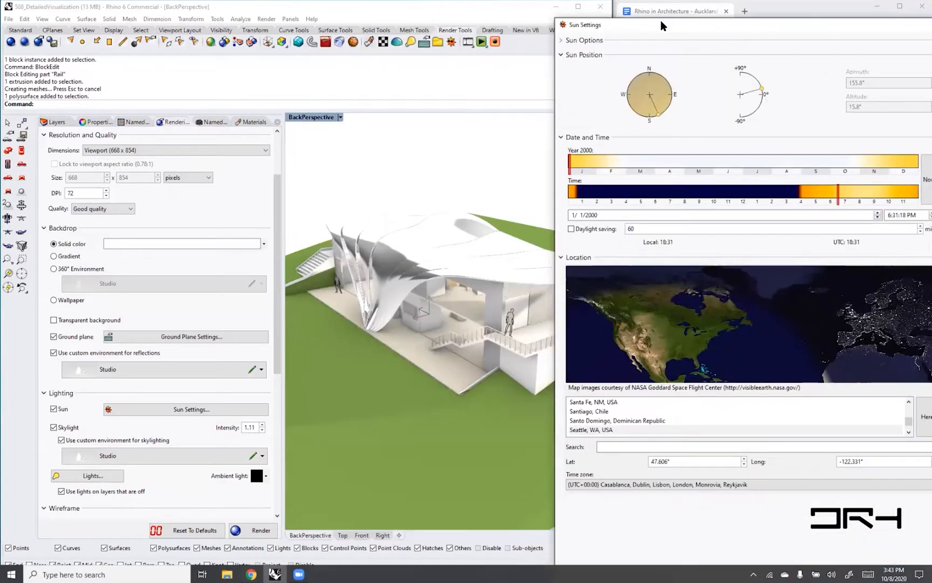
{"action": "left_click_drag", "start_coordinate": [667, 27], "coordinate": [572, 12]}
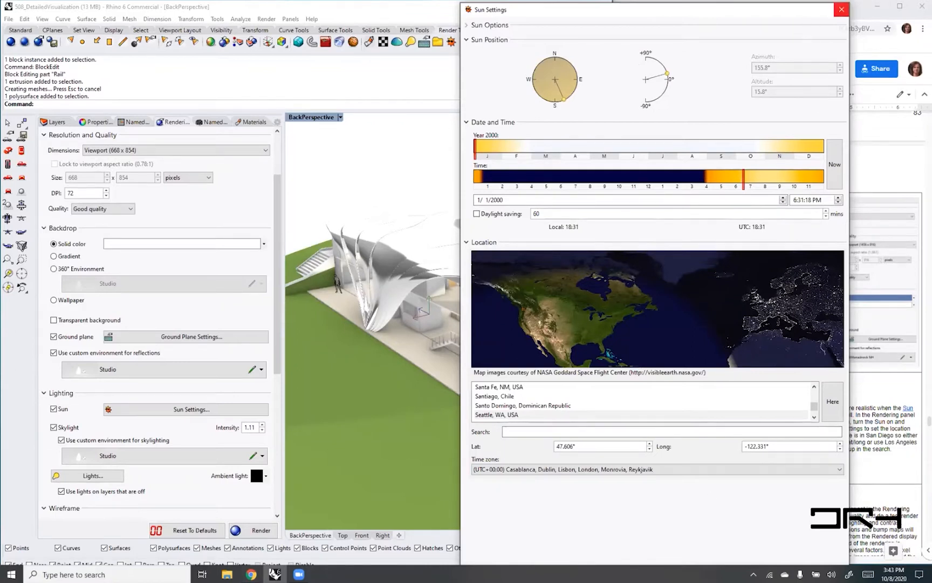
{"action": "left_click", "coordinate": [842, 10]}
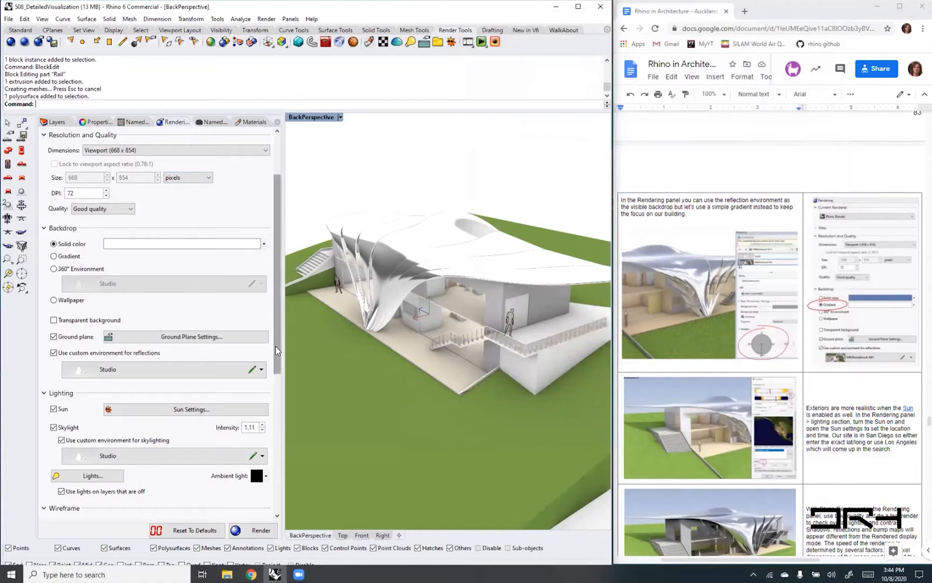
- Change the render backdrop to a gradient and set its upper colour to a medium blue, RGB 78, 114, 210
{"action": "left_click_drag", "start_coordinate": [279, 355], "coordinate": [279, 427]}
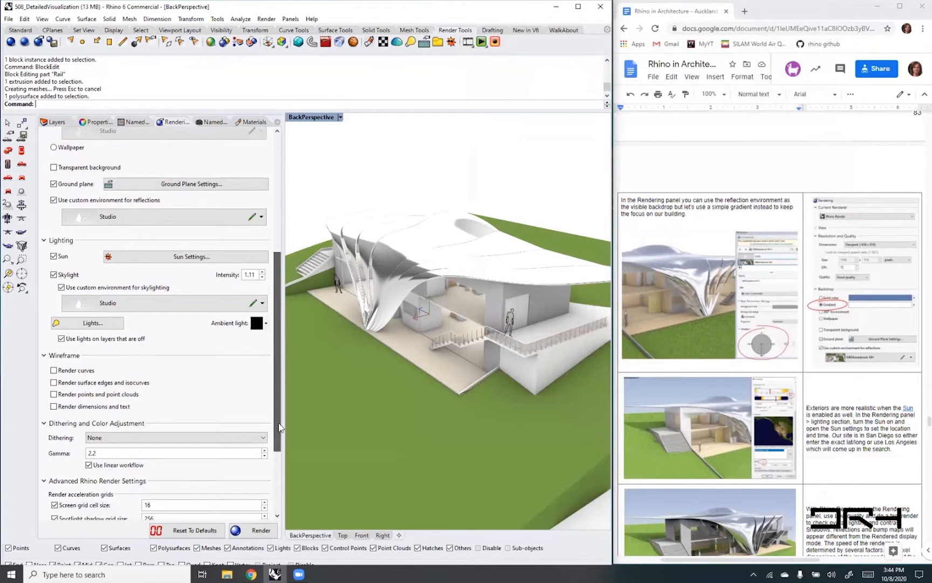
{"action": "left_click_drag", "start_coordinate": [279, 427], "coordinate": [287, 320]}
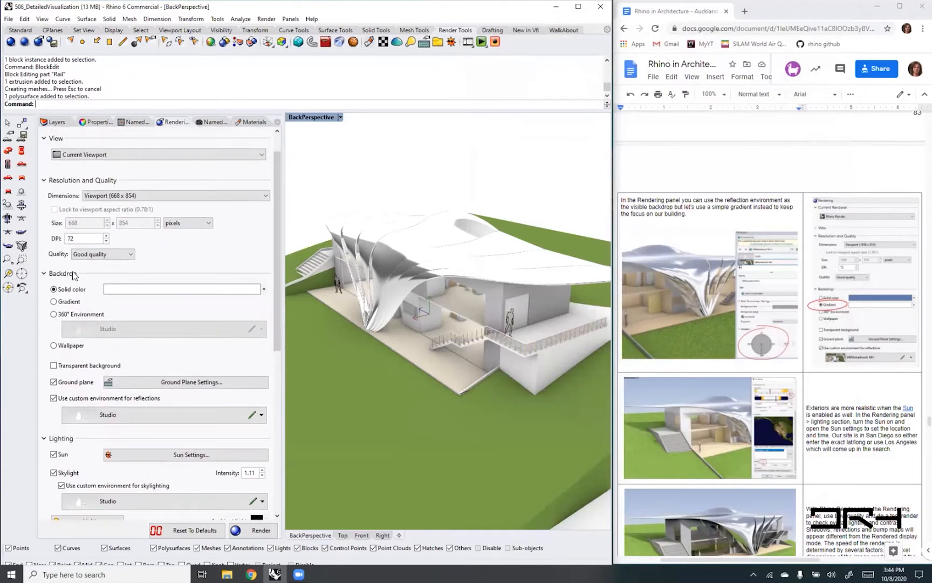
{"action": "left_click", "coordinate": [53, 302]}
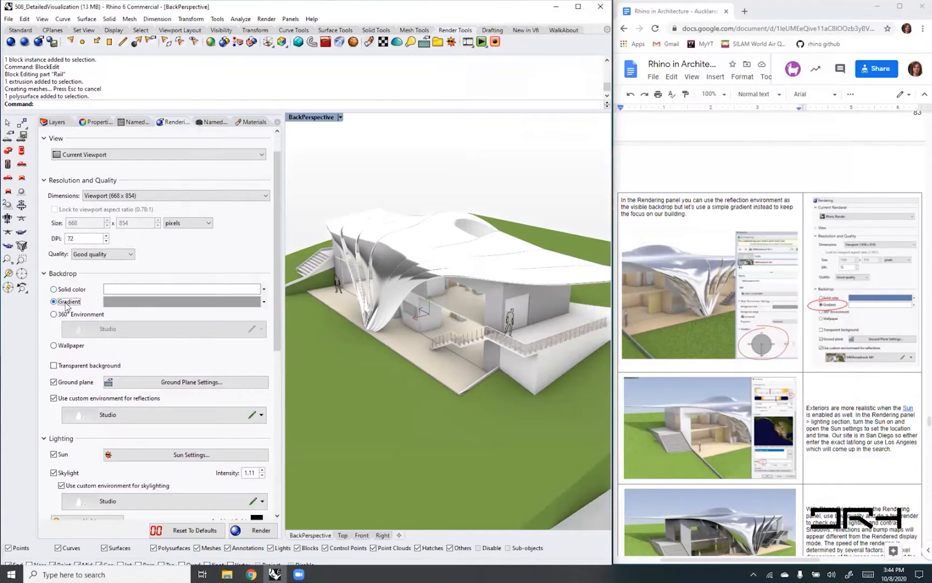
{"action": "left_click", "coordinate": [264, 290]}
{"action": "left_click", "coordinate": [284, 301]}
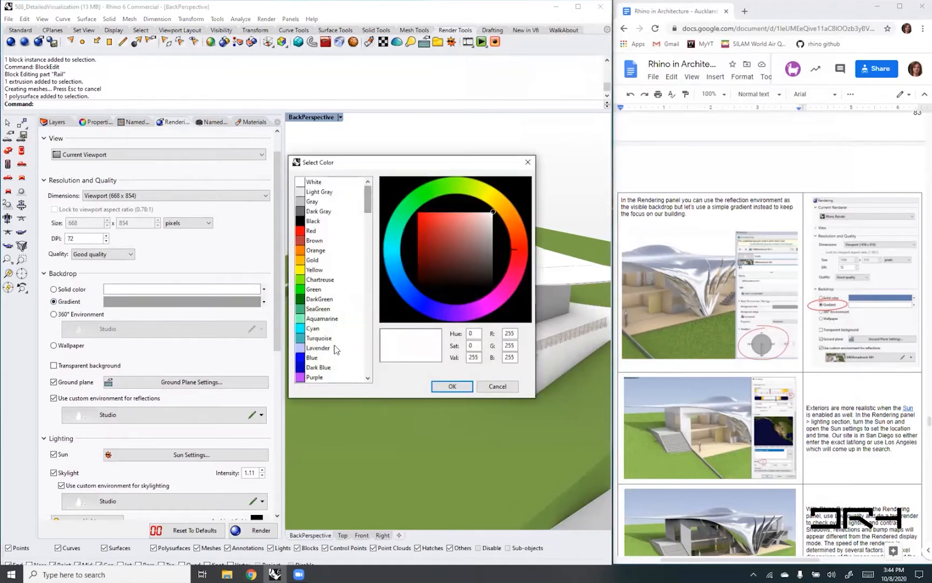
{"action": "left_click", "coordinate": [316, 366]}
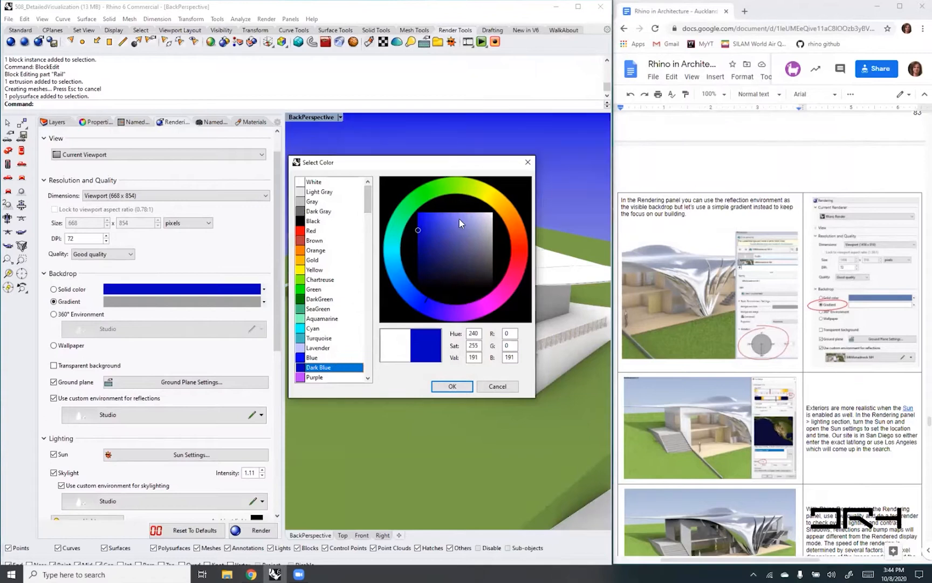
{"action": "left_click_drag", "start_coordinate": [415, 229], "coordinate": [464, 235]}
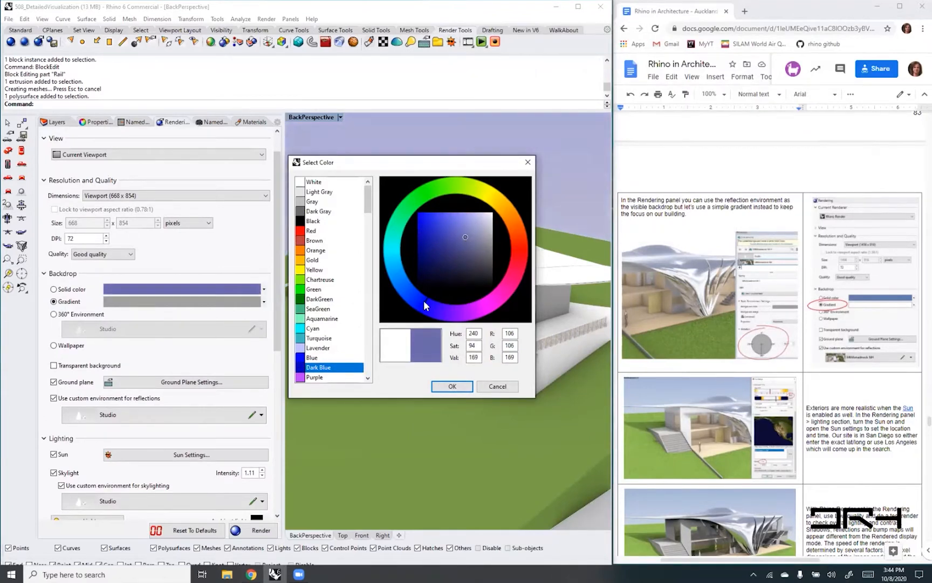
{"action": "left_click_drag", "start_coordinate": [424, 305], "coordinate": [409, 298]}
{"action": "mouse_move", "coordinate": [459, 238]}
{"action": "left_mouse_down"}
{"action": "mouse_move", "coordinate": [459, 226]}
{"action": "mouse_move", "coordinate": [444, 224]}
{"action": "left_mouse_up"}
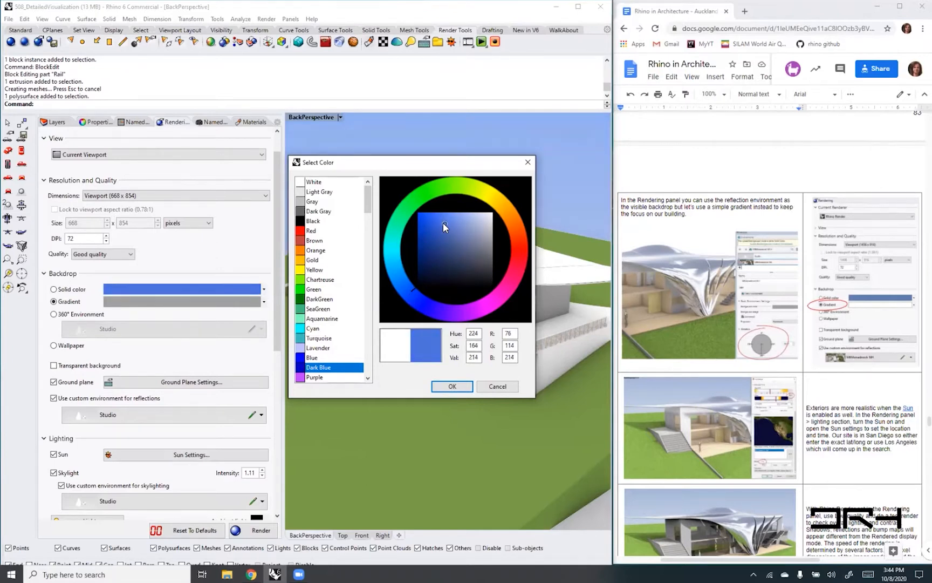
{"action": "left_click", "coordinate": [444, 388]}
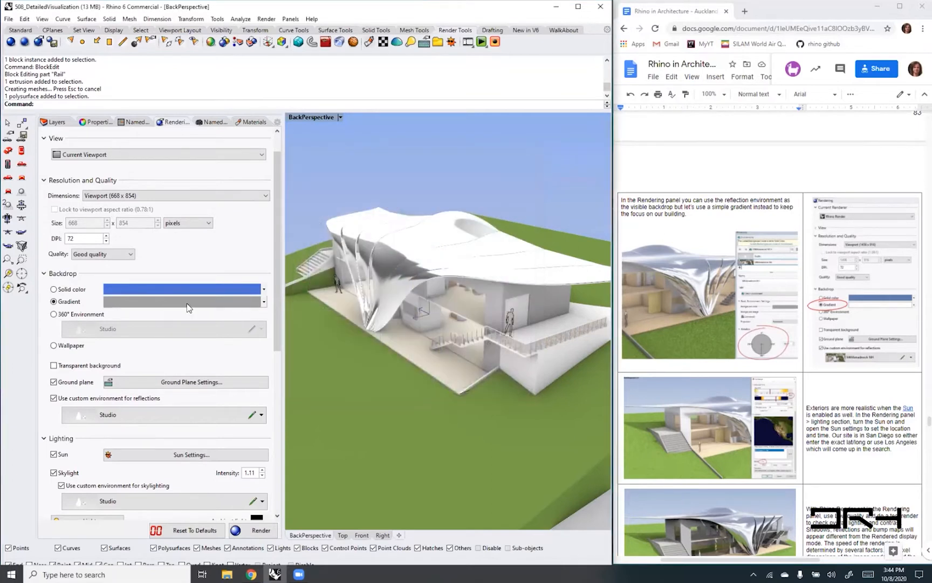
- Set the backdrop gradient's lower colour to White and check the backdrop around the whole site
{"action": "left_click", "coordinate": [192, 306]}
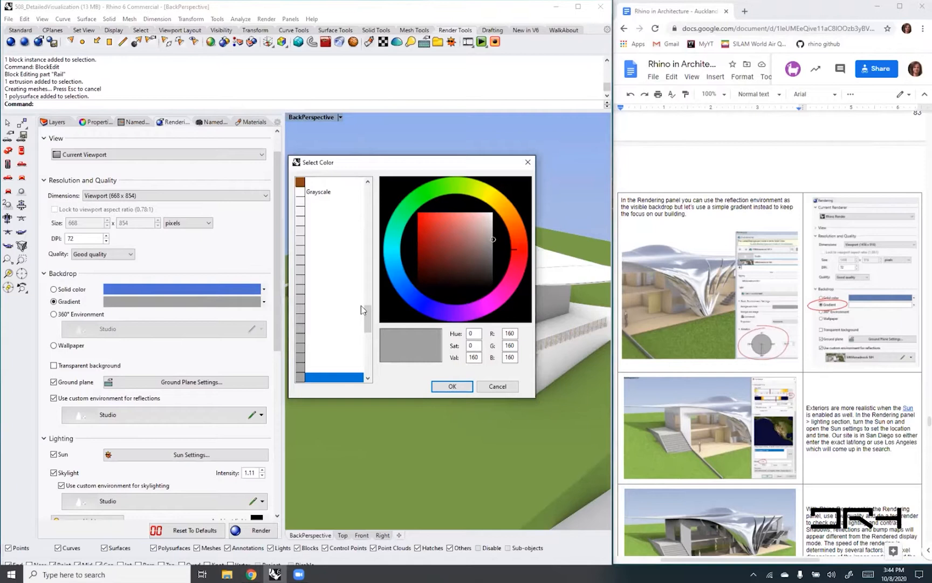
{"action": "left_click_drag", "start_coordinate": [369, 310], "coordinate": [371, 194]}
{"action": "left_click", "coordinate": [313, 182]}
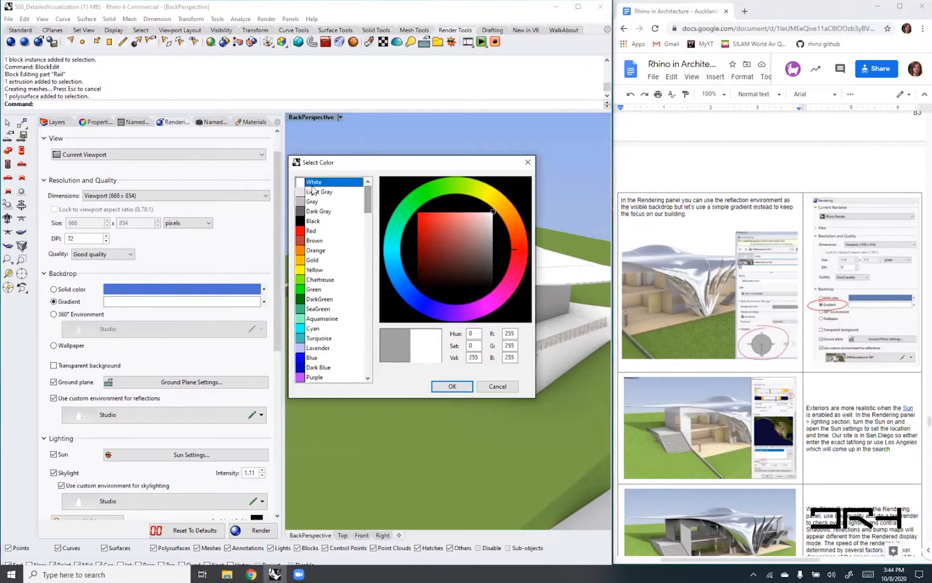
{"action": "left_click", "coordinate": [450, 386]}
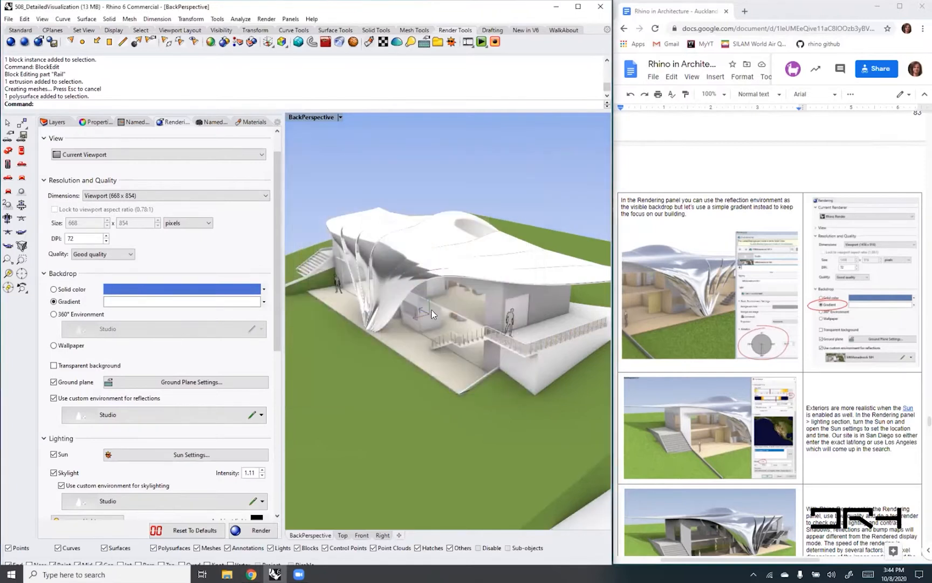
{"action": "scroll", "coordinate": [431, 311], "scroll_direction": "down", "scroll_amount": 4}
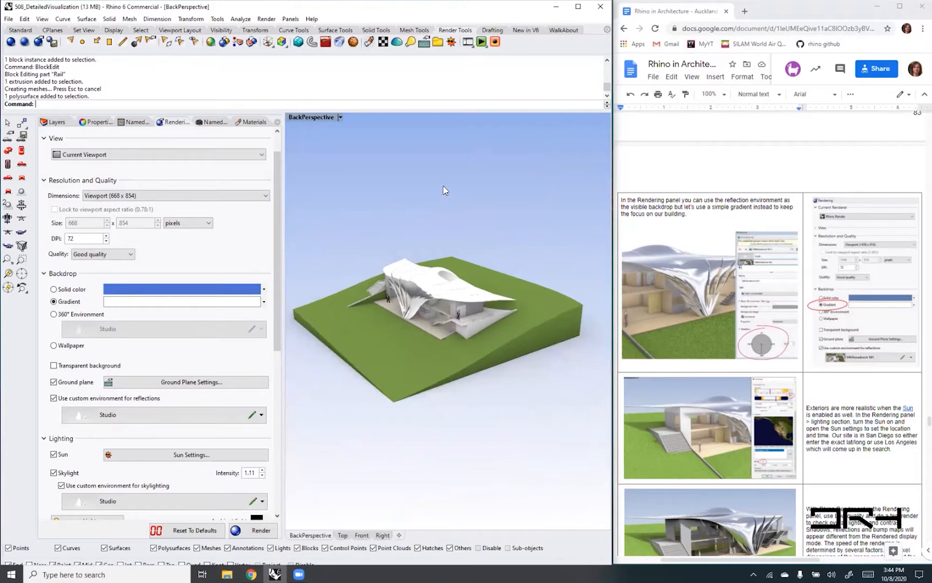
- View the house from closer up and read the handout's notes on enabling the sun and setting its location
{"action": "scroll", "coordinate": [441, 185], "scroll_direction": "up", "scroll_amount": 5}
{"action": "right_click_drag", "start_coordinate": [410, 447], "coordinate": [413, 385]}
{"action": "mouse_move", "coordinate": [415, 294]}
{"action": "right_mouse_down", "text": "shift"}
{"action": "mouse_move", "coordinate": [436, 287]}
{"action": "mouse_move", "coordinate": [430, 281]}
{"action": "right_mouse_up", "text": "shift"}
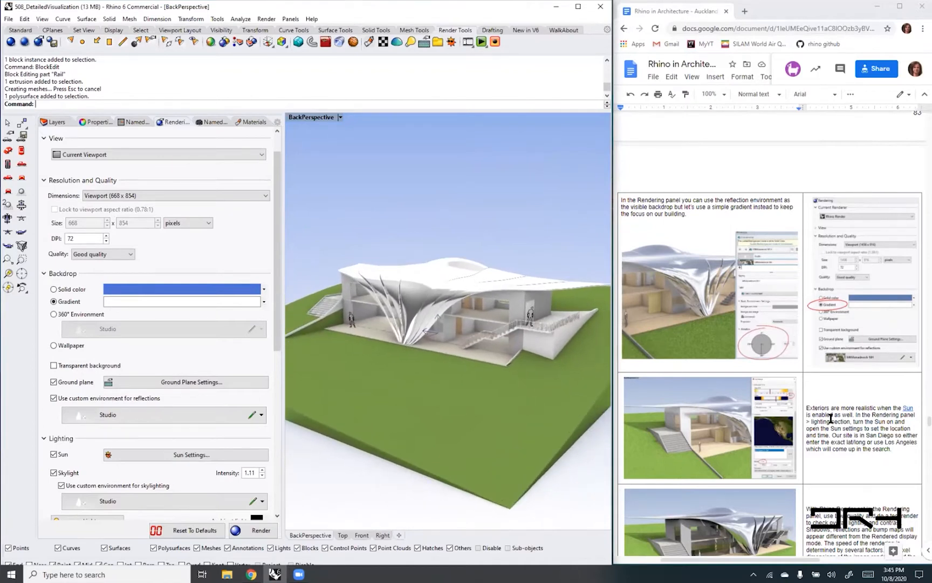
{"action": "left_click_drag", "start_coordinate": [808, 407], "coordinate": [893, 449]}
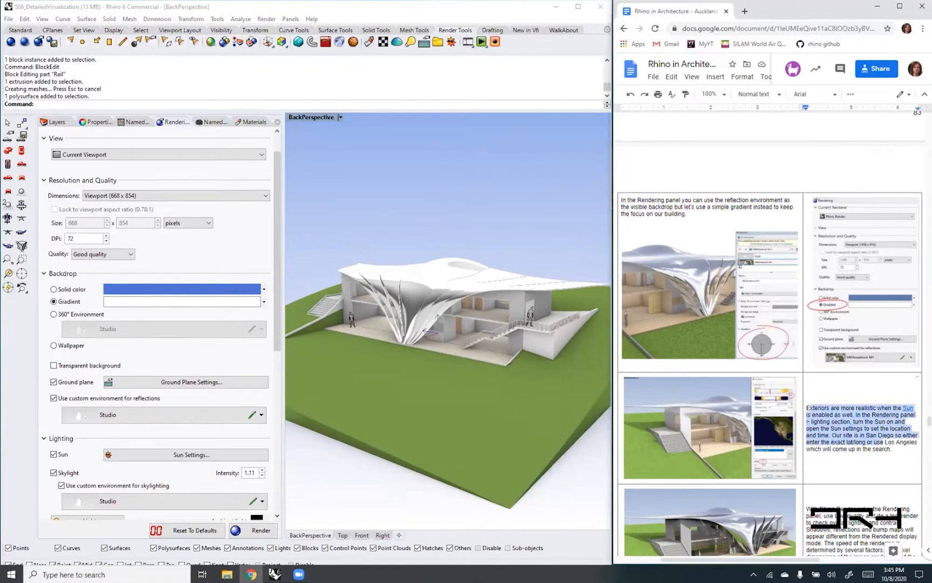
{"action": "left_click", "coordinate": [868, 448]}
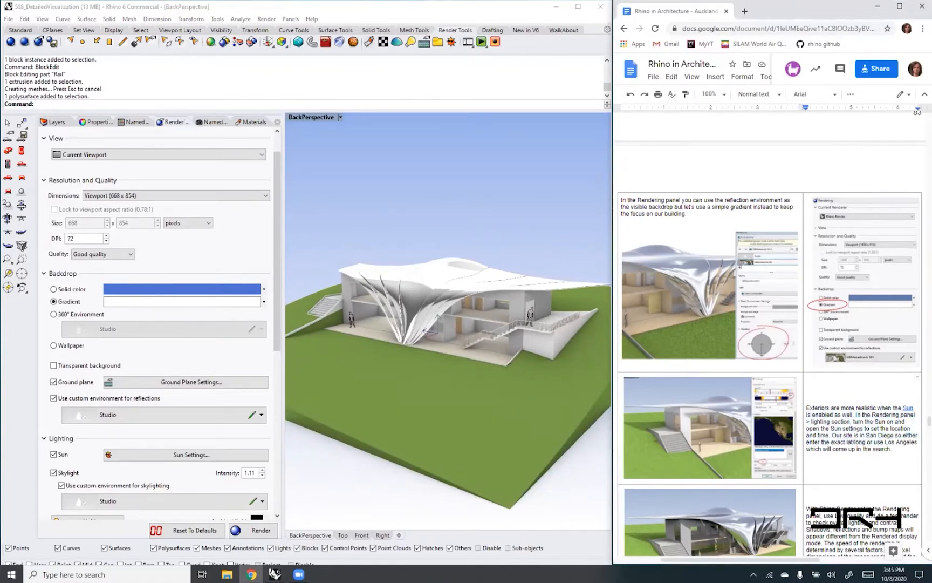
{"action": "scroll", "coordinate": [772, 345], "scroll_direction": "down", "scroll_amount": 1}
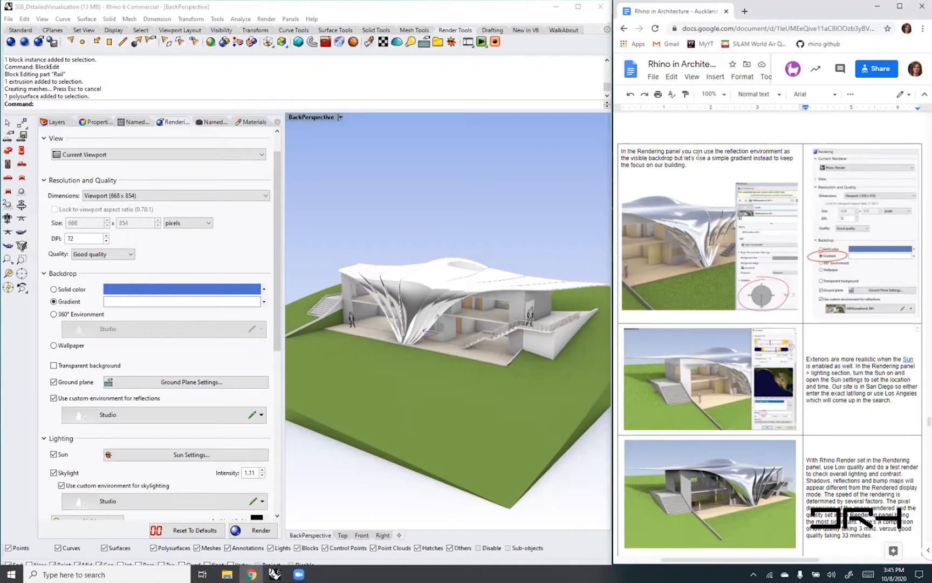
- Try the 360° Environment backdrop mentioned in the handout and return the backdrop to the gradient
{"action": "left_click_drag", "start_coordinate": [726, 151], "coordinate": [677, 160]}
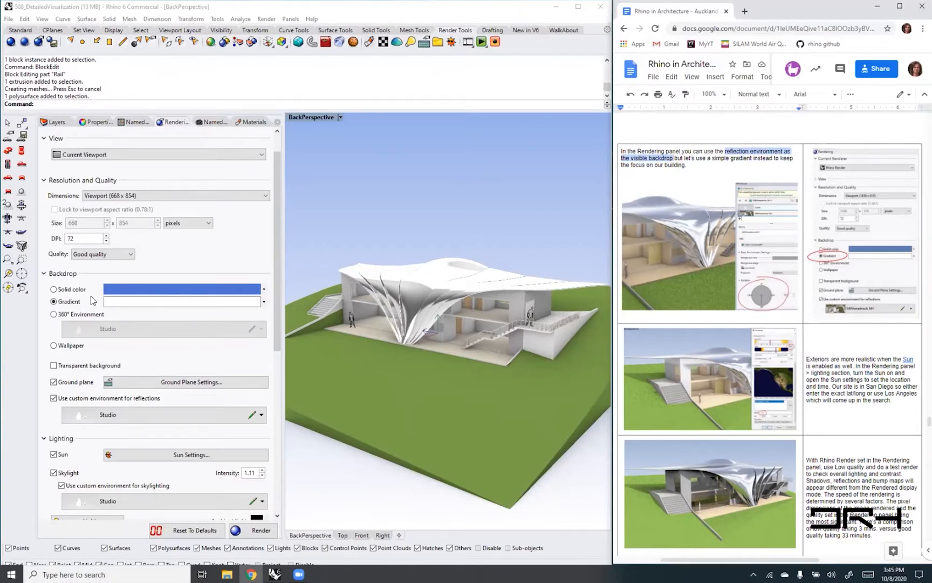
{"action": "left_click", "coordinate": [54, 315]}
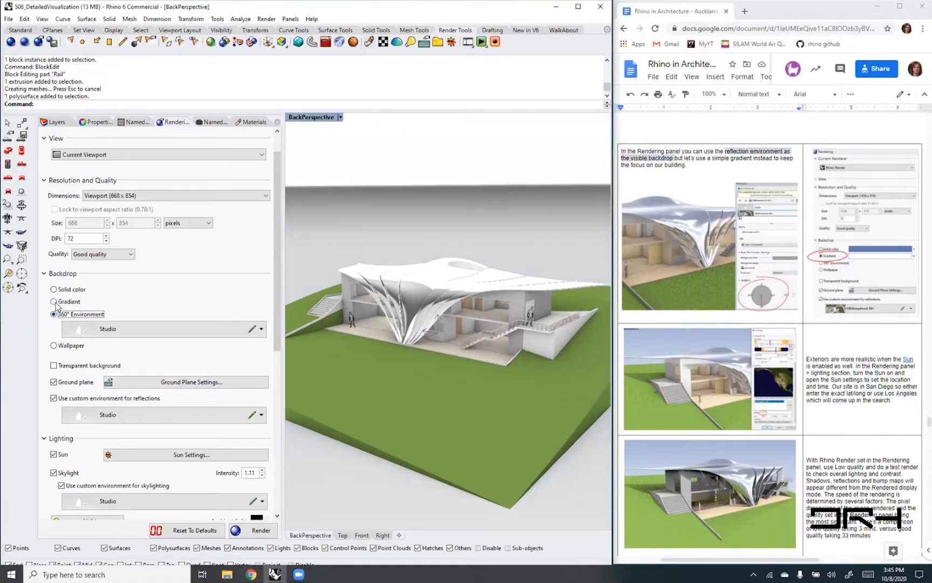
{"action": "left_click", "coordinate": [54, 302]}
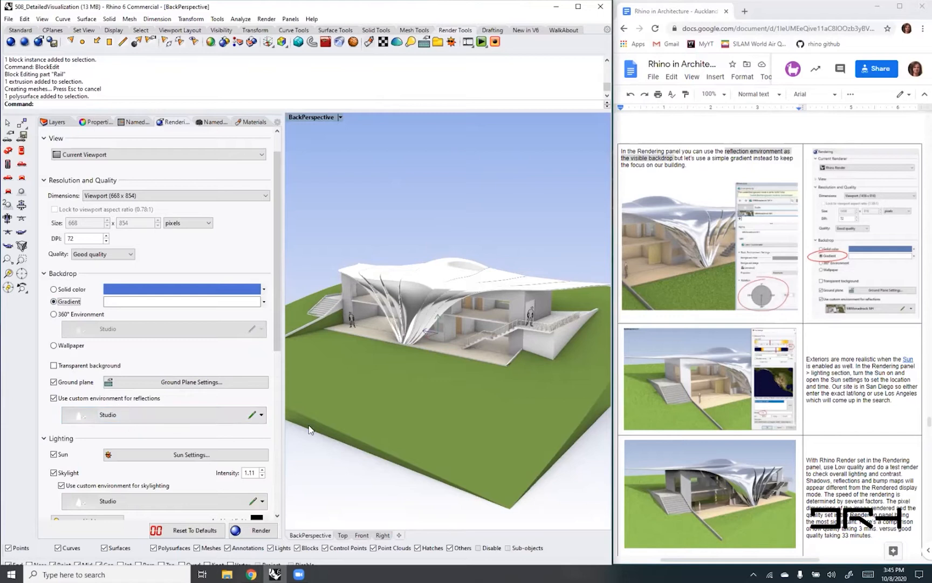
- Load the MtMonadnock NH environment file into the Studio reflection environment and set its rotation to 160.1°
{"action": "double_click", "coordinate": [253, 419]}
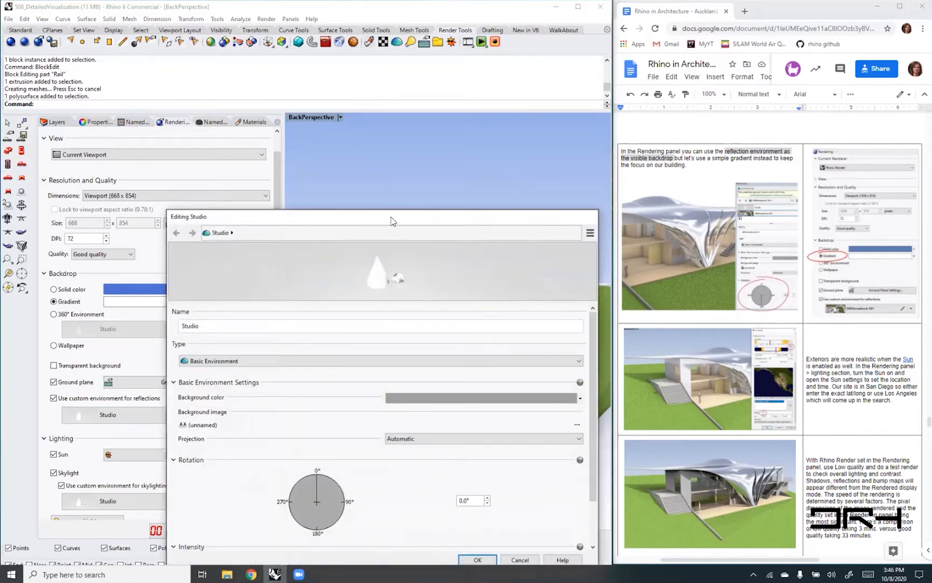
{"action": "left_click_drag", "start_coordinate": [391, 221], "coordinate": [436, 61]}
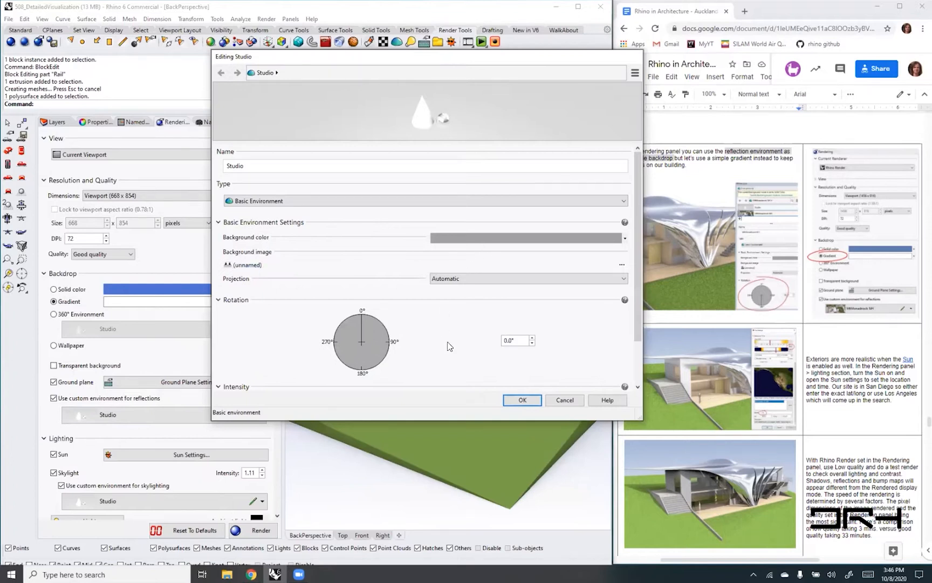
{"action": "left_click", "coordinate": [495, 201]}
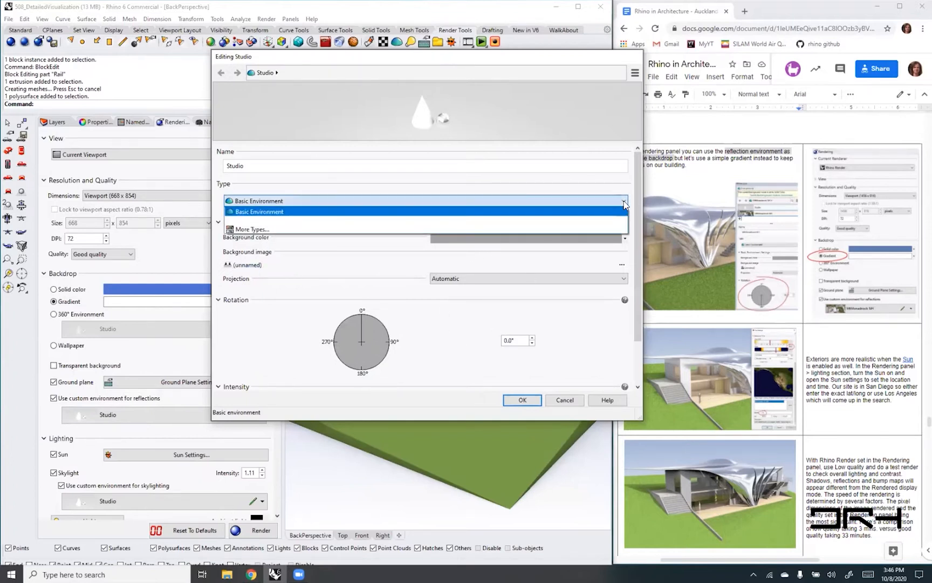
{"action": "left_click", "coordinate": [249, 230]}
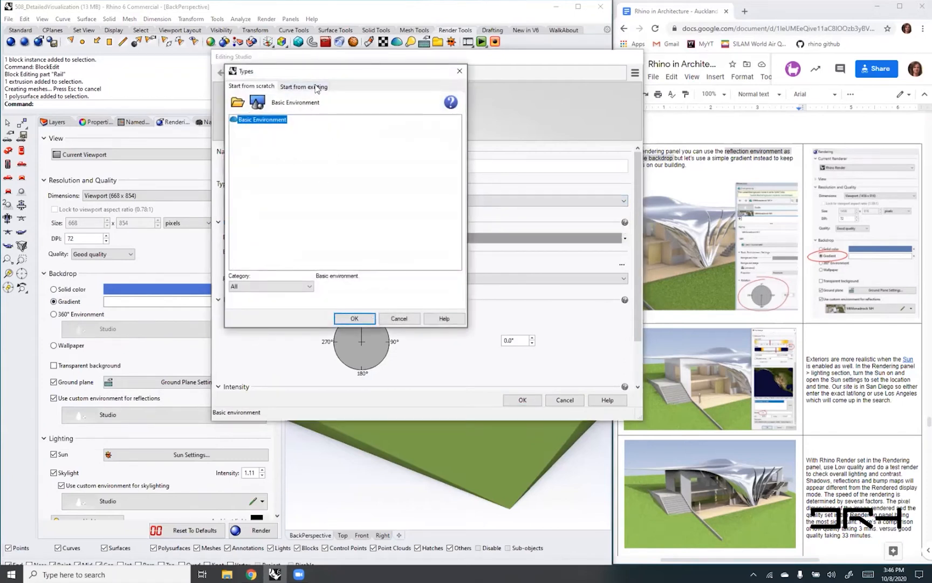
{"action": "left_click", "coordinate": [239, 103]}
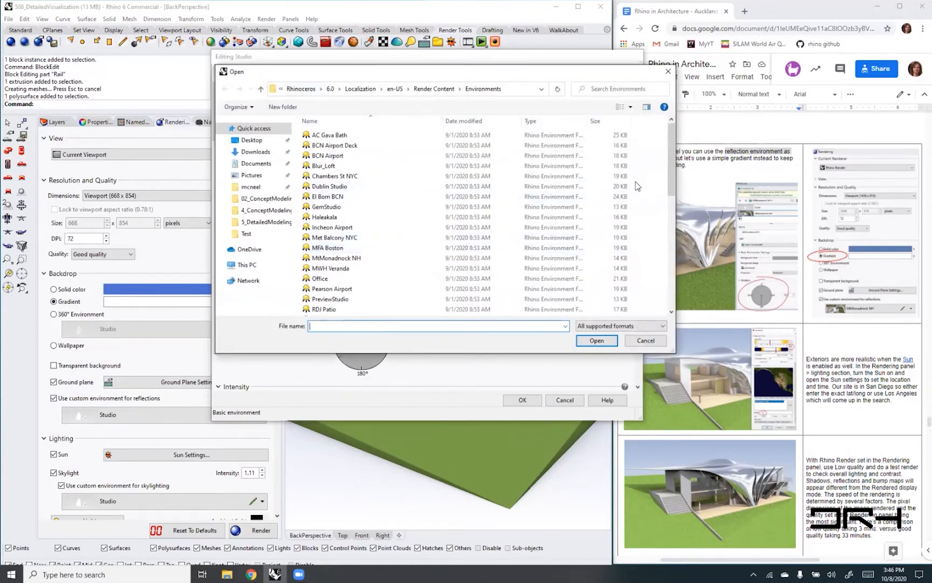
{"action": "left_click_drag", "start_coordinate": [670, 175], "coordinate": [674, 201]}
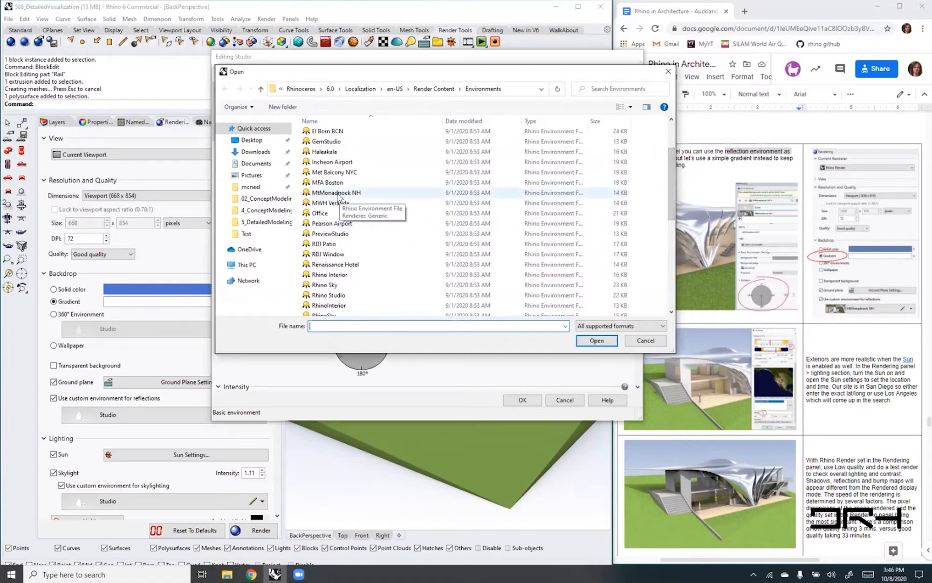
{"action": "left_click", "coordinate": [338, 192]}
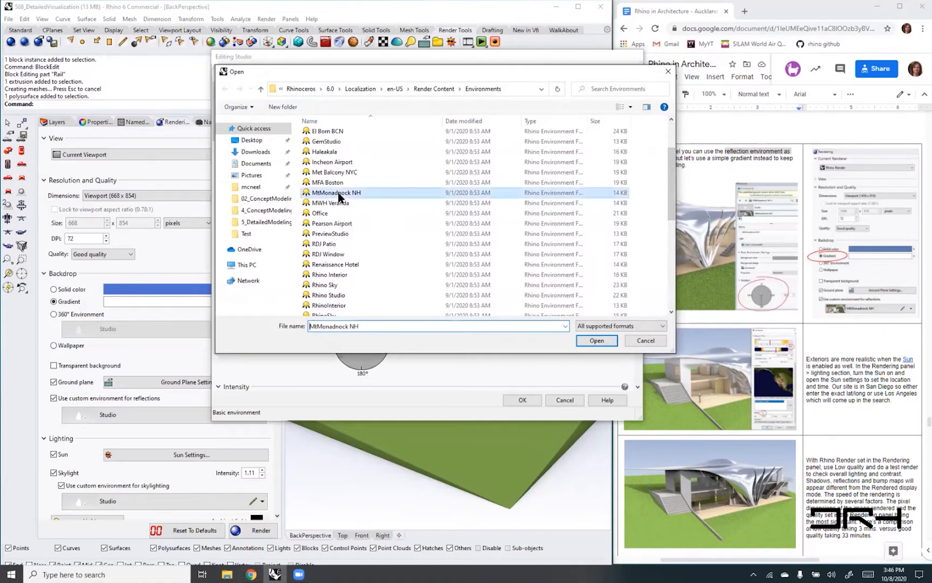
{"action": "left_click", "coordinate": [596, 341]}
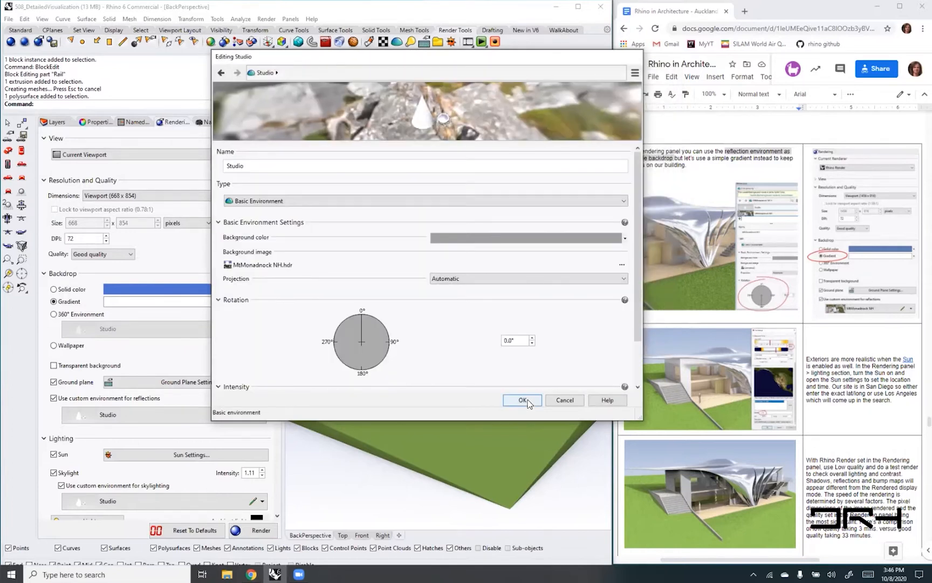
{"action": "left_click_drag", "start_coordinate": [362, 318], "coordinate": [368, 362]}
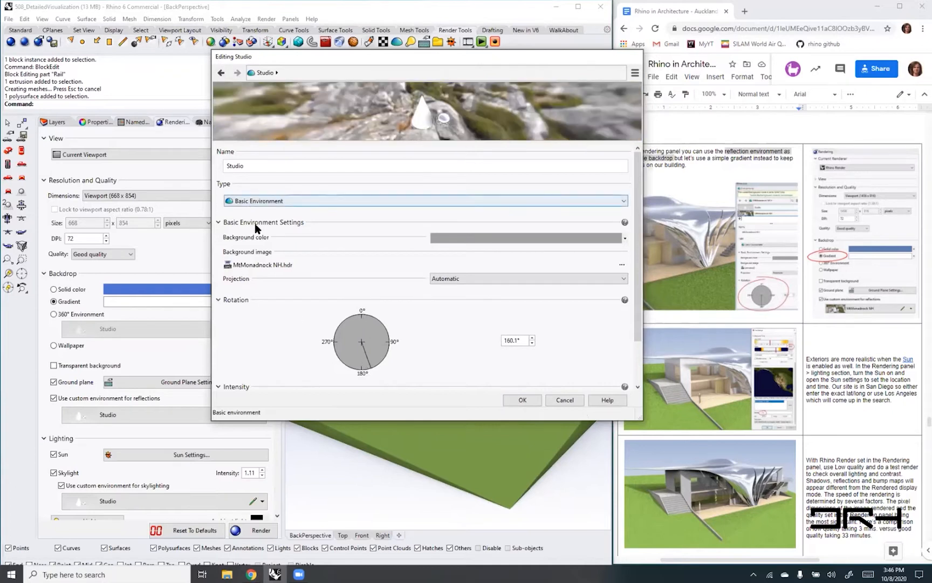
{"action": "left_click", "coordinate": [521, 400]}
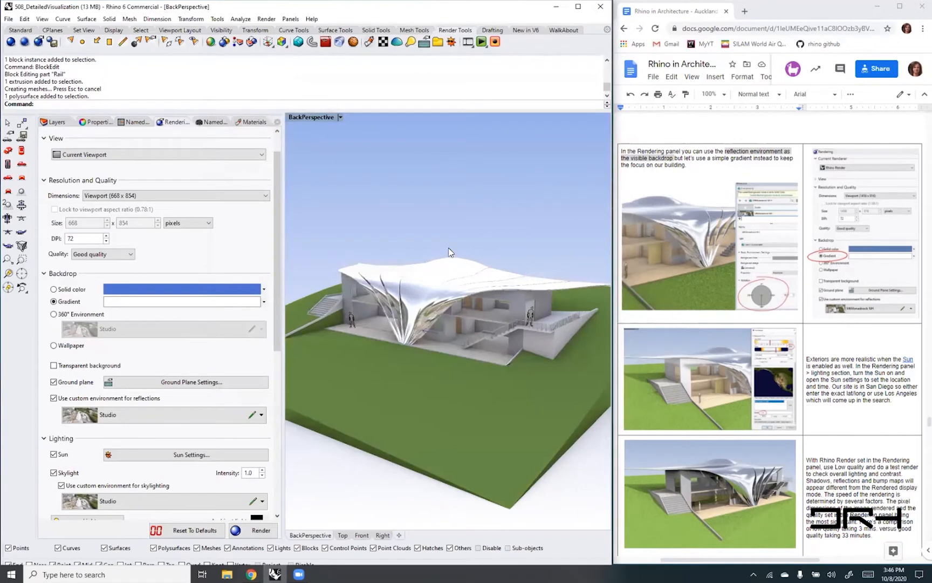
- Examine the environment reflections on the metal roof and its flared support from several angles
{"action": "right_click_drag", "start_coordinate": [458, 261], "coordinate": [369, 258]}
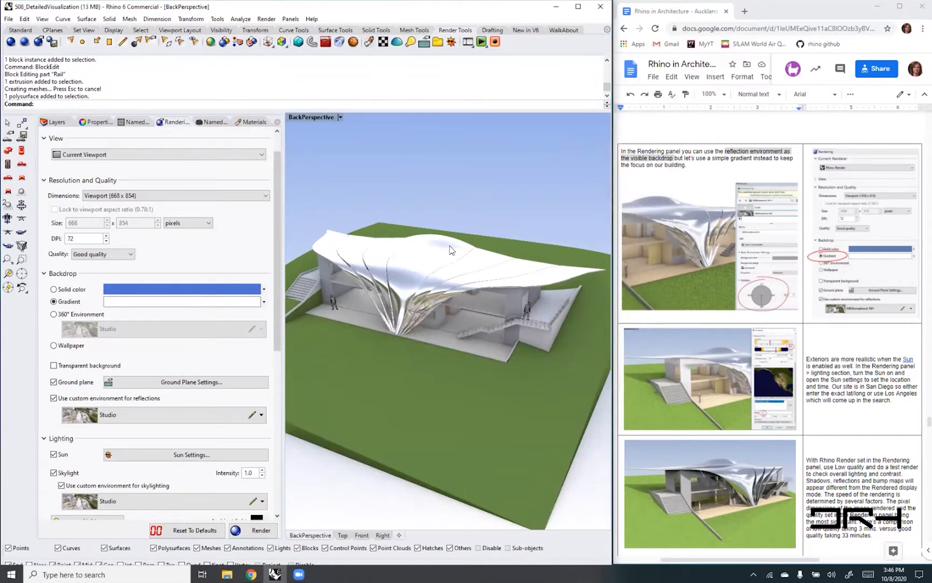
{"action": "right_click_drag", "start_coordinate": [419, 324], "coordinate": [411, 287]}
{"action": "scroll", "coordinate": [404, 333], "scroll_direction": "up", "scroll_amount": 3}
{"action": "scroll", "coordinate": [404, 333], "scroll_direction": "up", "scroll_amount": 3}
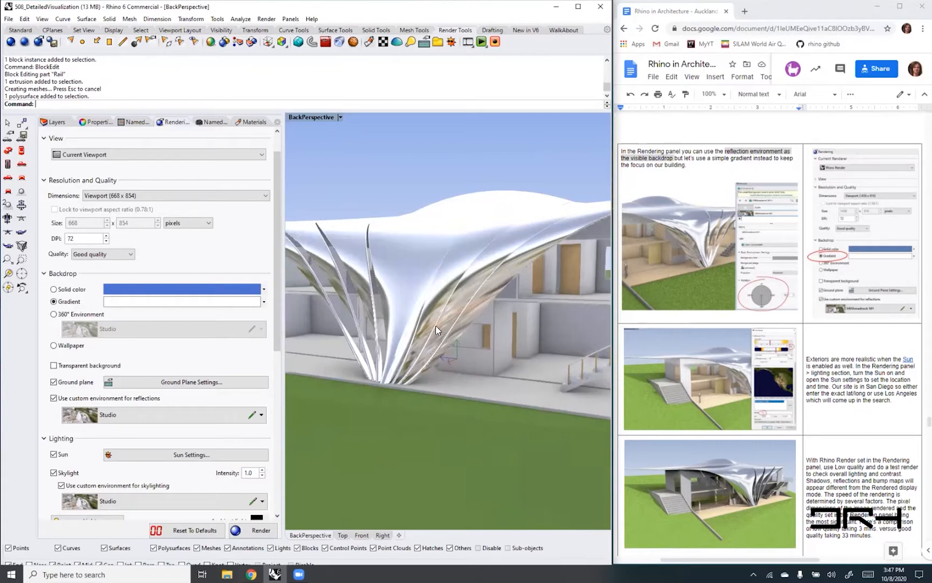
{"action": "right_click_drag", "start_coordinate": [479, 403], "coordinate": [547, 407]}
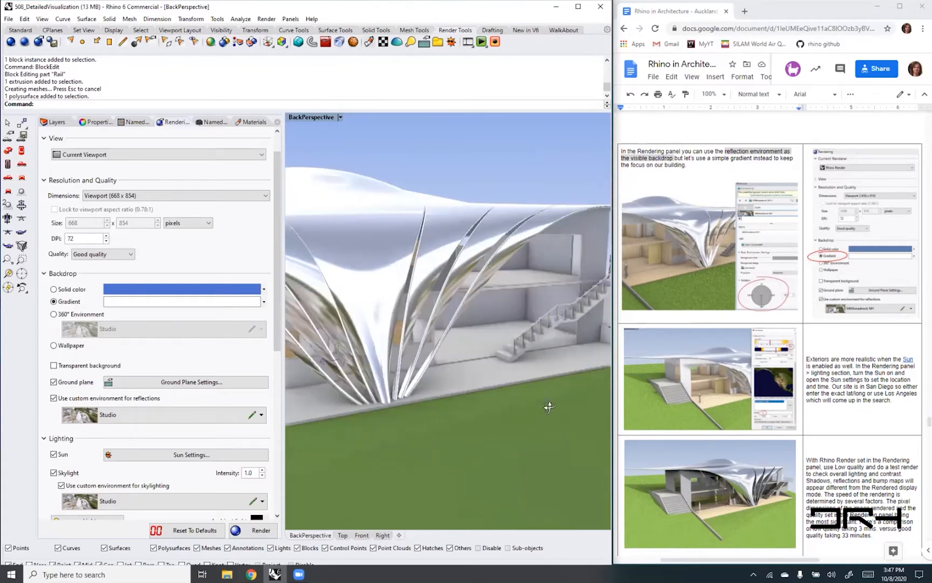
{"action": "right_click_drag", "start_coordinate": [420, 340], "coordinate": [441, 293]}
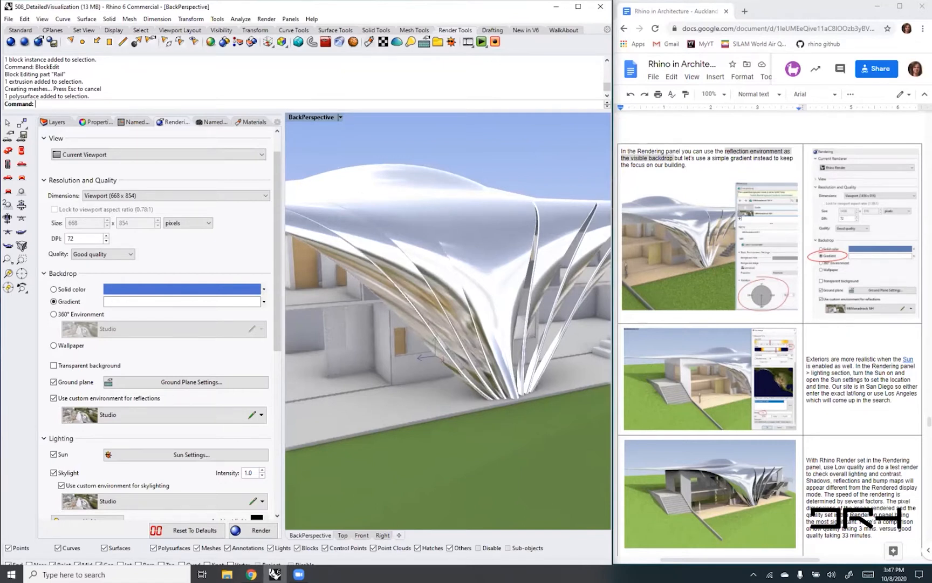
- Bring up the handout's test render notes, enlarge the viewport by narrowing the side panels, and frame the roof support close up
{"action": "left_click", "coordinate": [844, 480]}
{"action": "scroll", "coordinate": [845, 480], "scroll_direction": "down", "scroll_amount": 2}
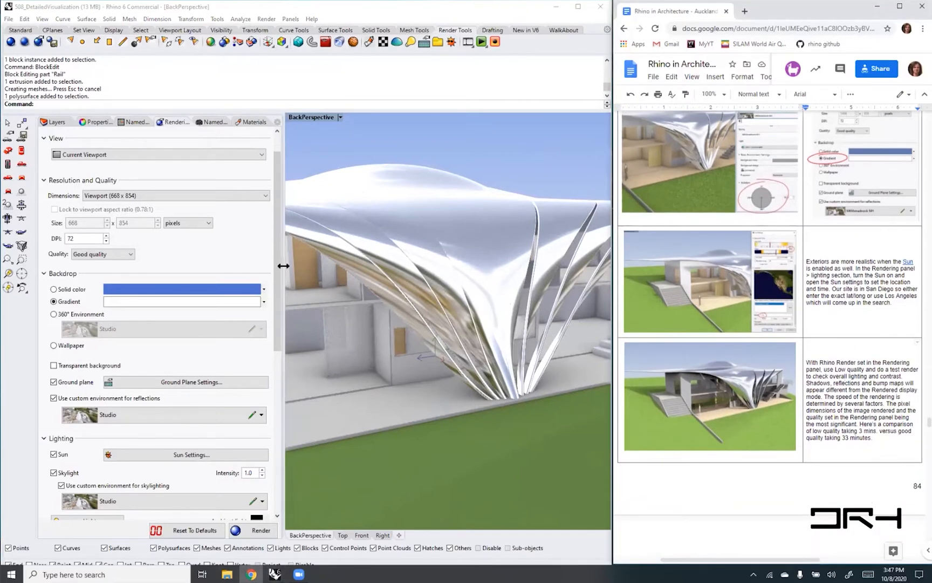
{"action": "left_click_drag", "start_coordinate": [283, 275], "coordinate": [162, 285]}
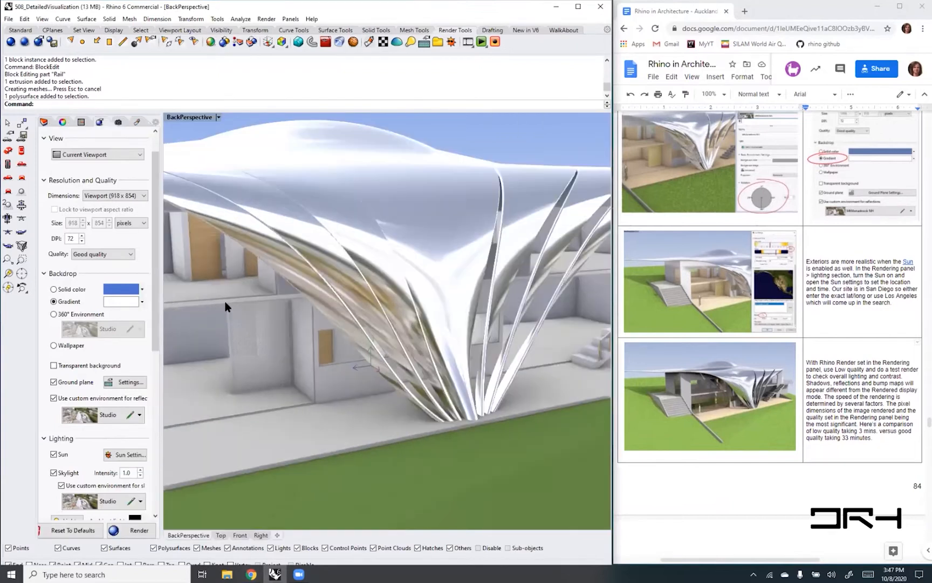
{"action": "scroll", "coordinate": [307, 311], "scroll_direction": "down", "scroll_amount": 4}
{"action": "scroll", "coordinate": [308, 312], "scroll_direction": "up", "scroll_amount": 4}
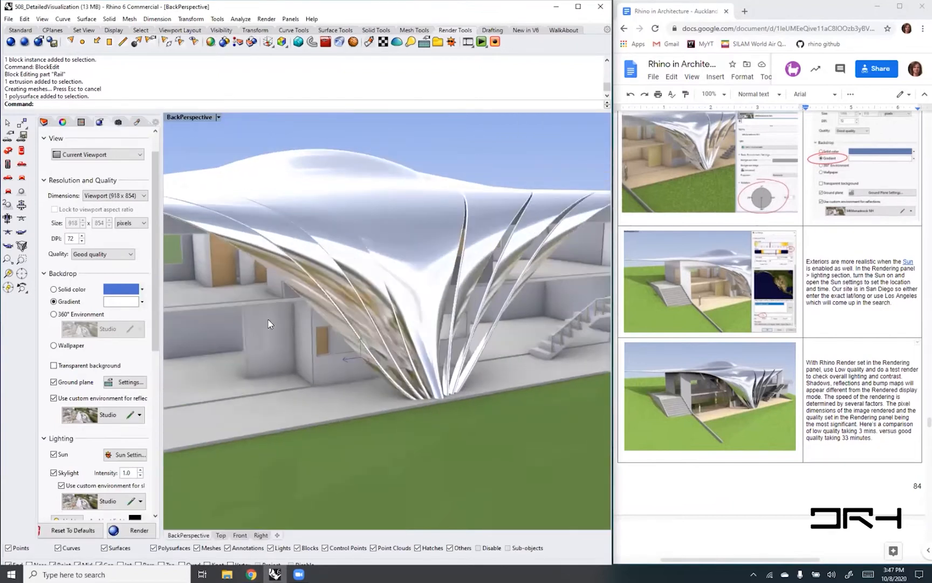
{"action": "right_click_drag", "start_coordinate": [287, 323], "coordinate": [349, 398]}
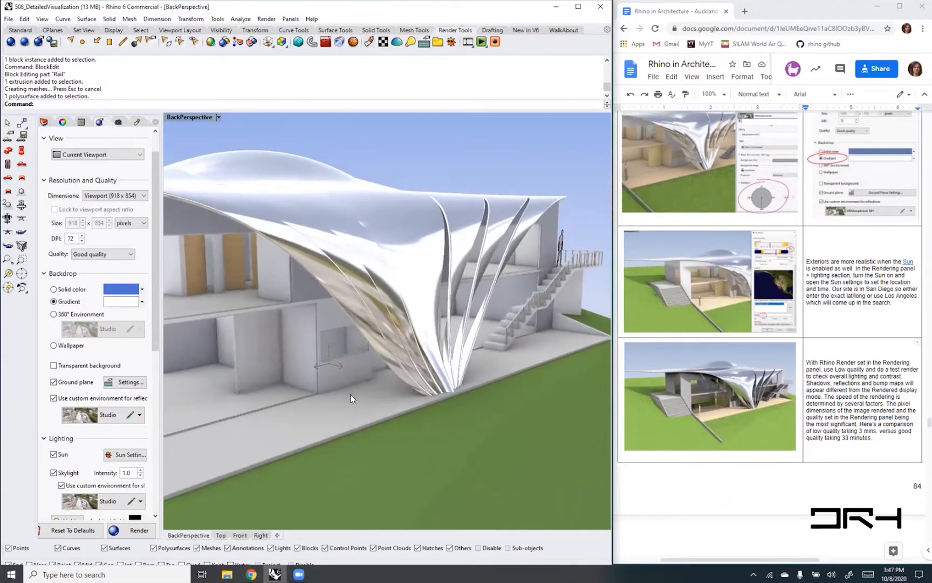
{"action": "right_click_drag", "start_coordinate": [348, 278], "coordinate": [410, 297], "text": "shift"}
- Set the BackPerspective viewport to Raytraced display and run a test render of the same view with Rhino Render
{"action": "left_click", "coordinate": [219, 117]}
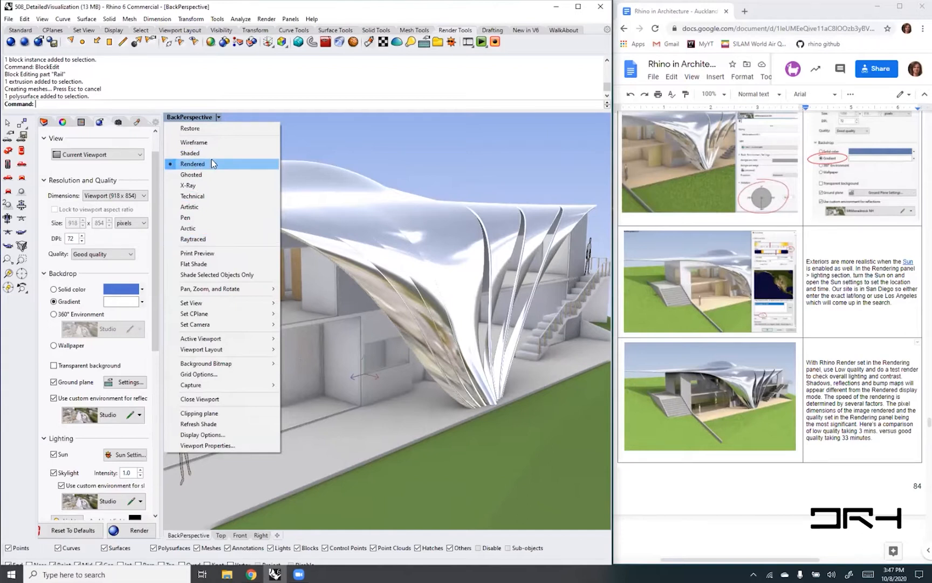
{"action": "left_click", "coordinate": [193, 239]}
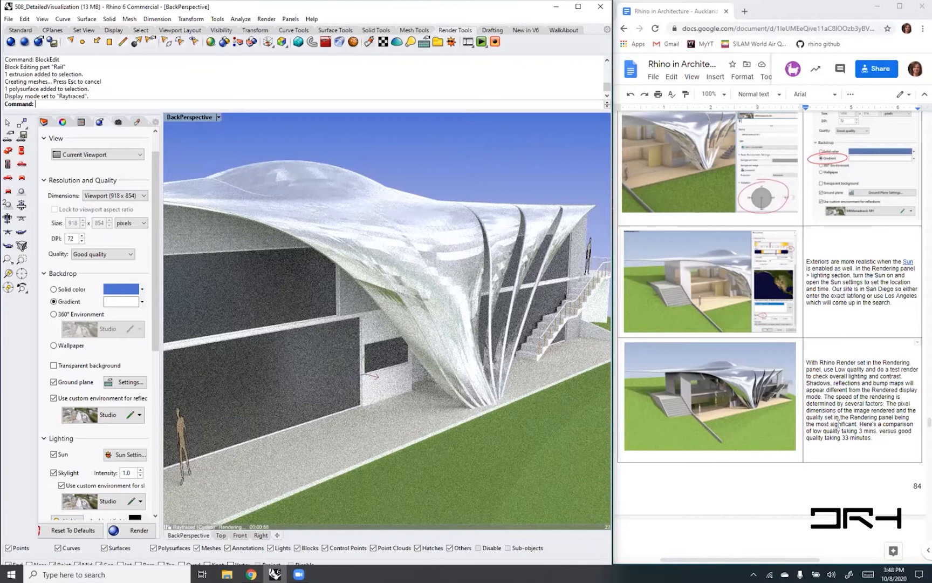
{"action": "scroll", "coordinate": [839, 424], "scroll_direction": "down", "scroll_amount": 1}
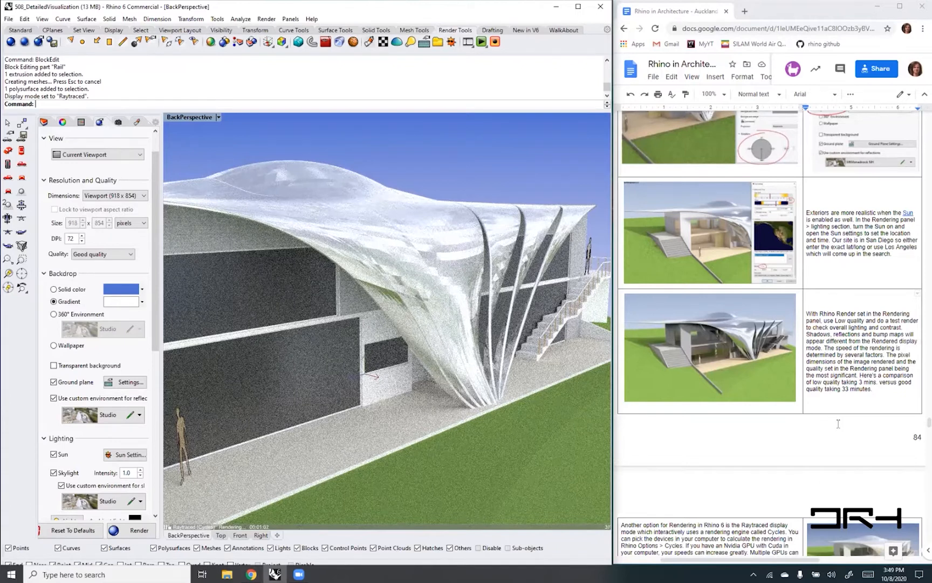
{"action": "scroll", "coordinate": [838, 423], "scroll_direction": "down", "scroll_amount": 1}
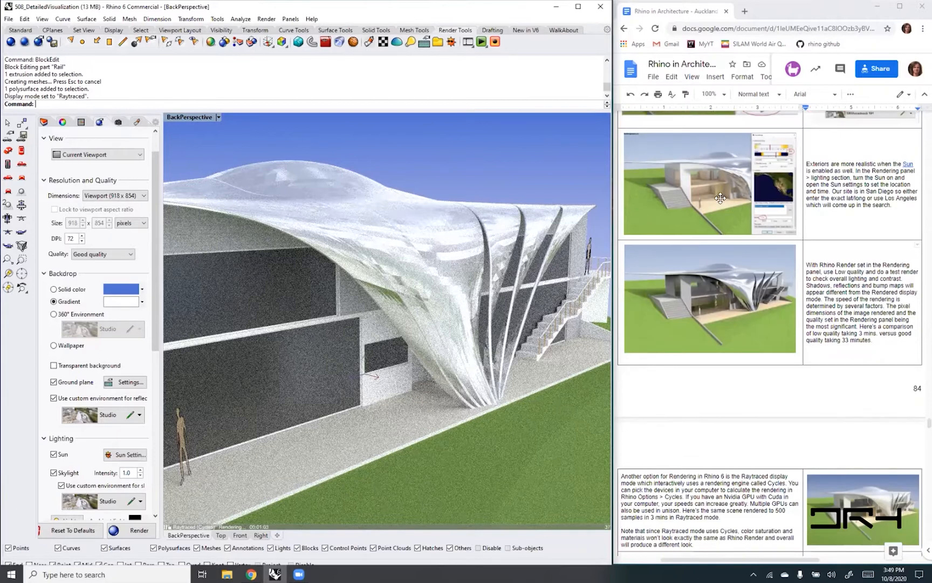
{"action": "scroll", "coordinate": [719, 199], "scroll_direction": "down", "scroll_amount": 1}
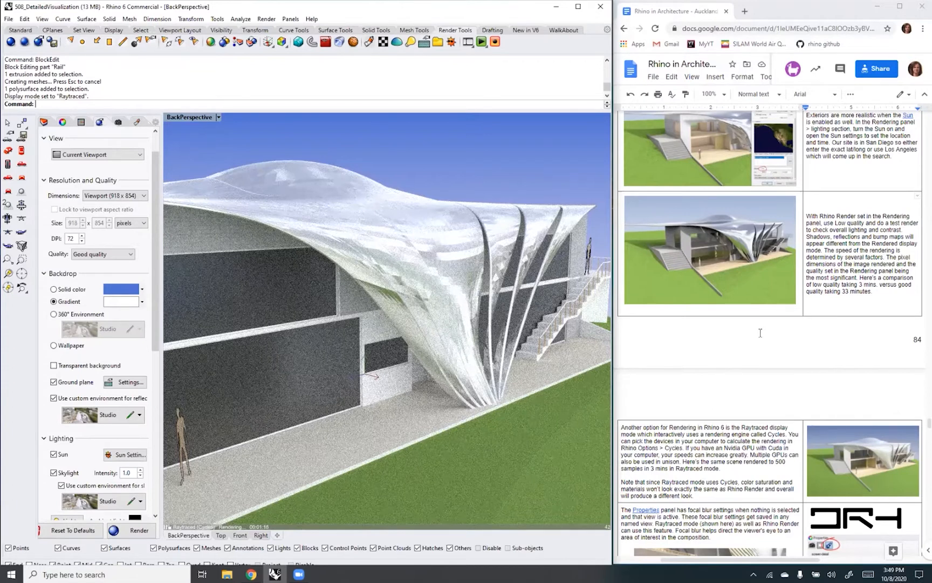
{"action": "left_click", "coordinate": [266, 19]}
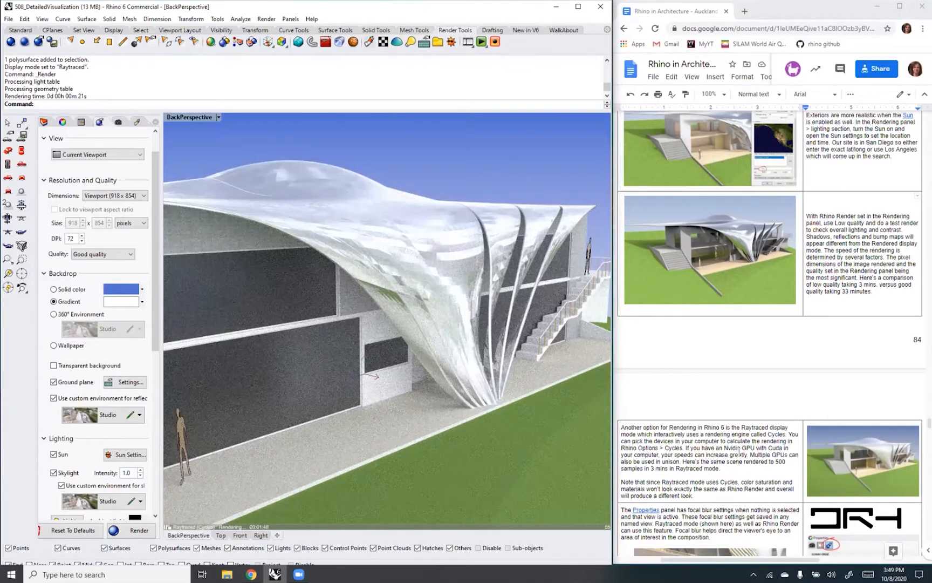
- Read the handout's Raytraced and focal blur notes and switch the BackPerspective viewport back to Rendered display
{"action": "scroll", "coordinate": [739, 452], "scroll_direction": "down", "scroll_amount": 1}
{"action": "scroll", "coordinate": [739, 452], "scroll_direction": "down", "scroll_amount": 1}
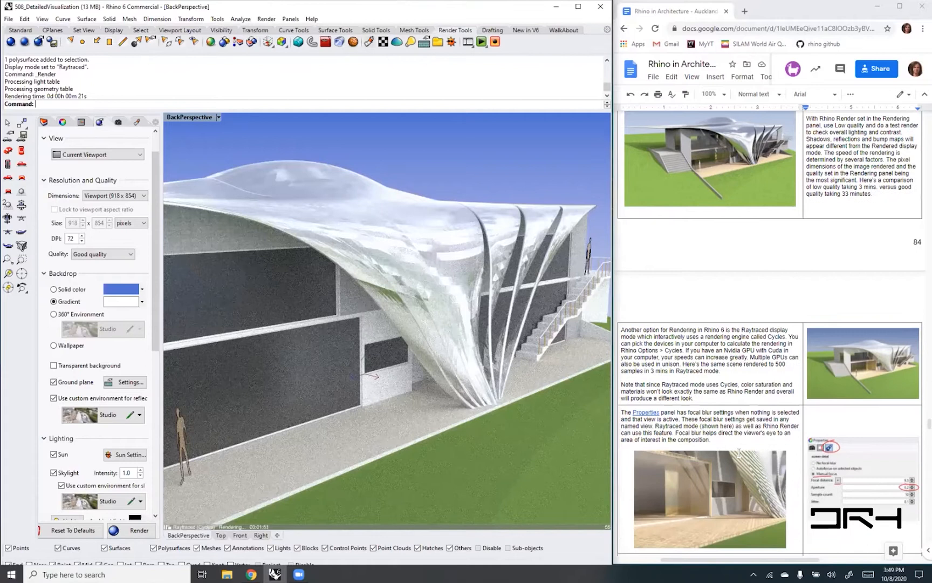
{"action": "scroll", "coordinate": [739, 452], "scroll_direction": "down", "scroll_amount": 2}
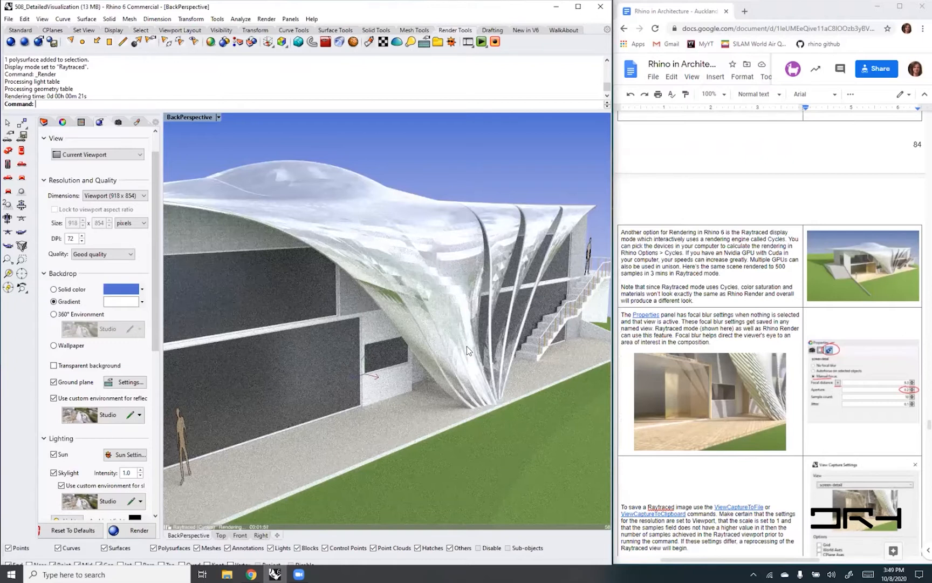
{"action": "left_click", "coordinate": [219, 118]}
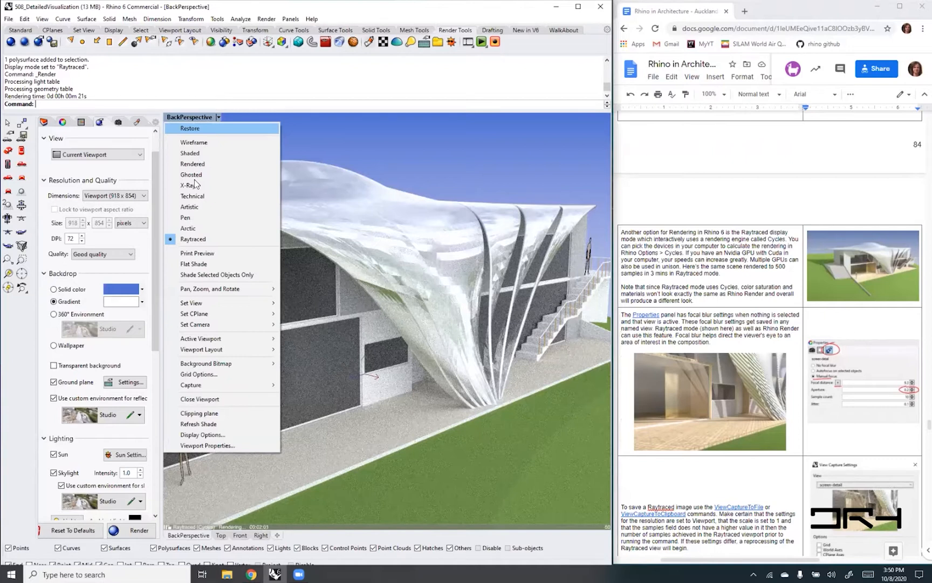
{"action": "left_click", "coordinate": [192, 164]}
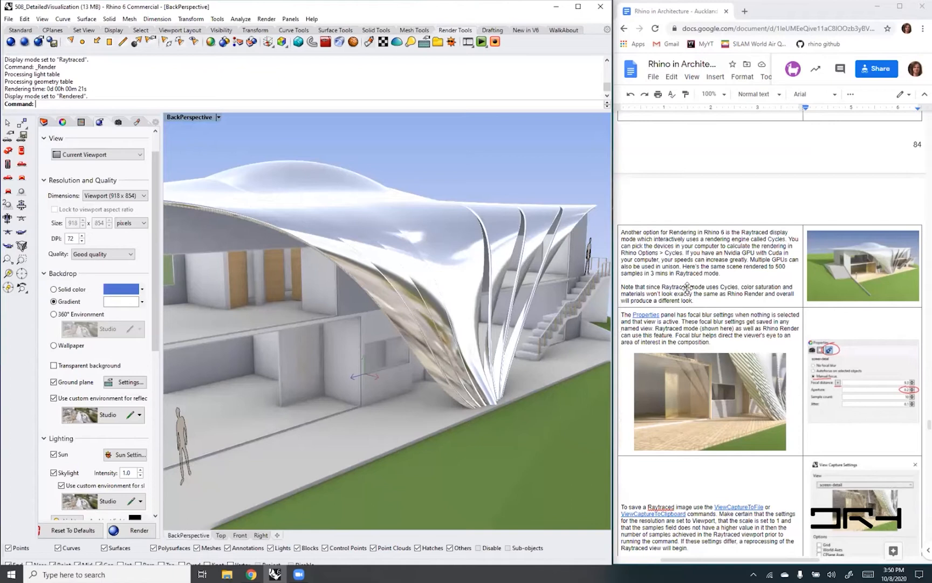
- Read the handout's focal blur note, widen the side panel and bring up the BackPerspective viewport's focal blur settings
{"action": "scroll", "coordinate": [689, 288], "scroll_direction": "down", "scroll_amount": 1}
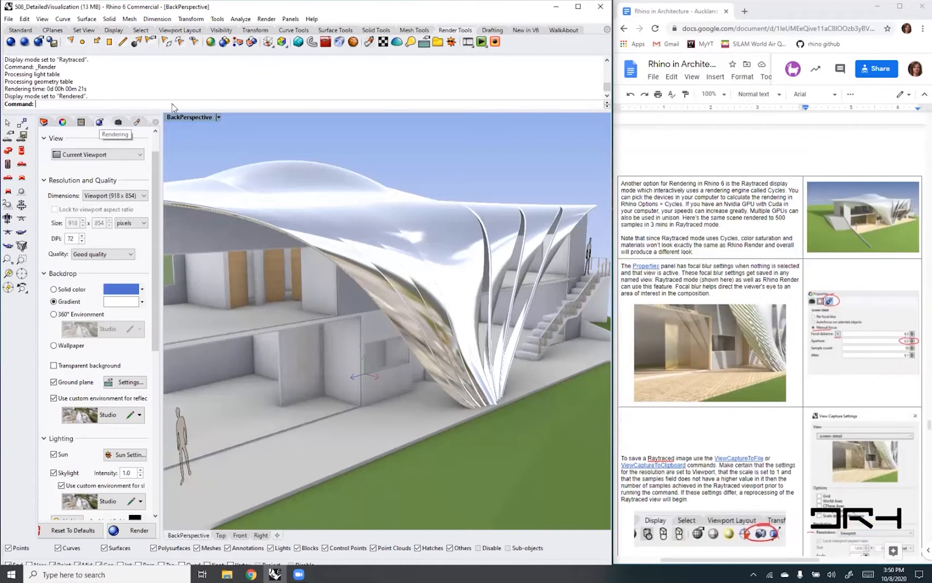
{"action": "left_click_drag", "start_coordinate": [164, 174], "coordinate": [194, 174]}
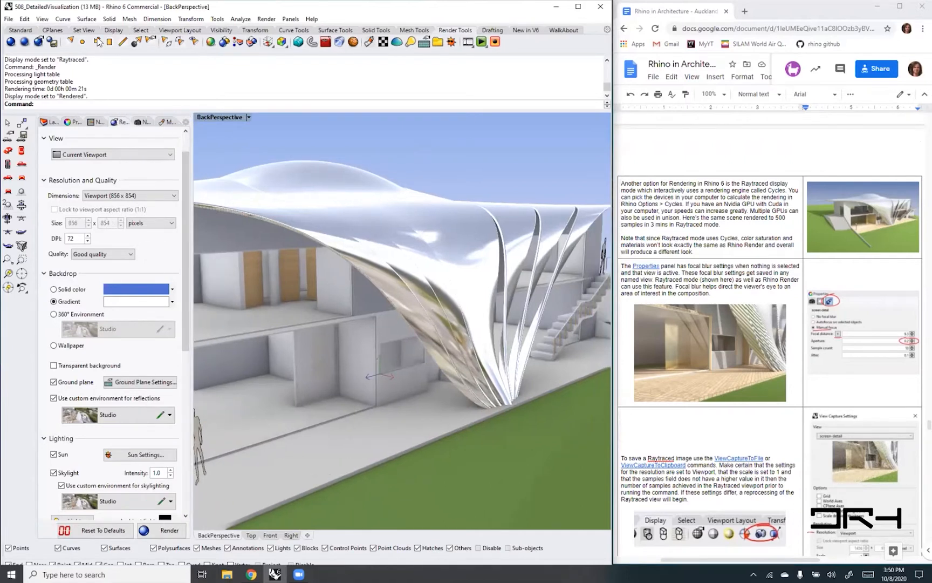
{"action": "left_click", "coordinate": [72, 122]}
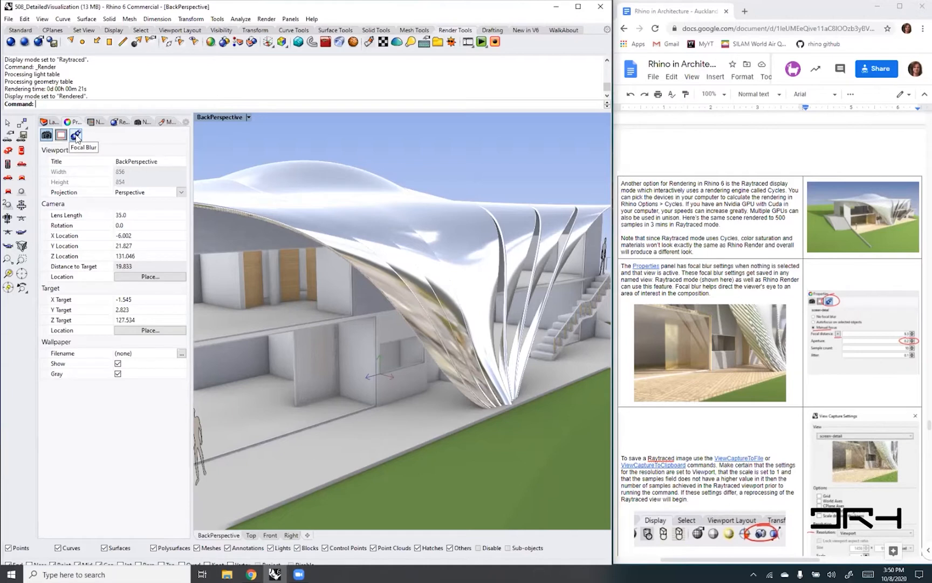
{"action": "left_click", "coordinate": [76, 135]}
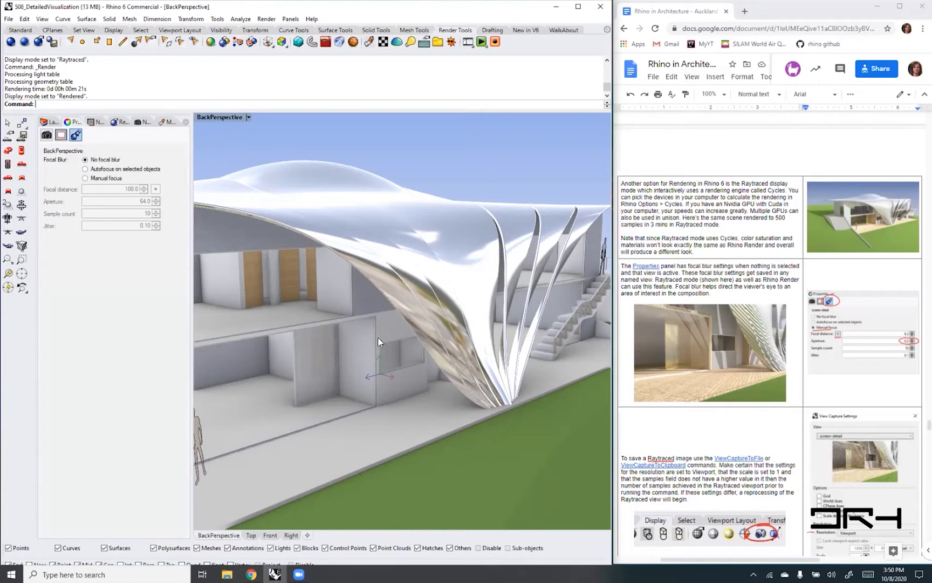
{"action": "left_click", "coordinate": [318, 355]}
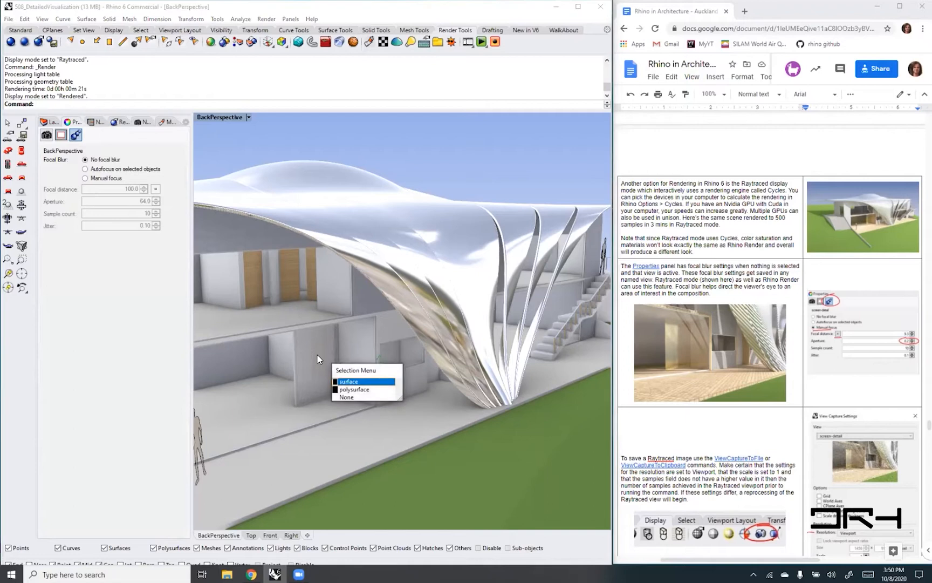
{"action": "left_click", "coordinate": [349, 382]}
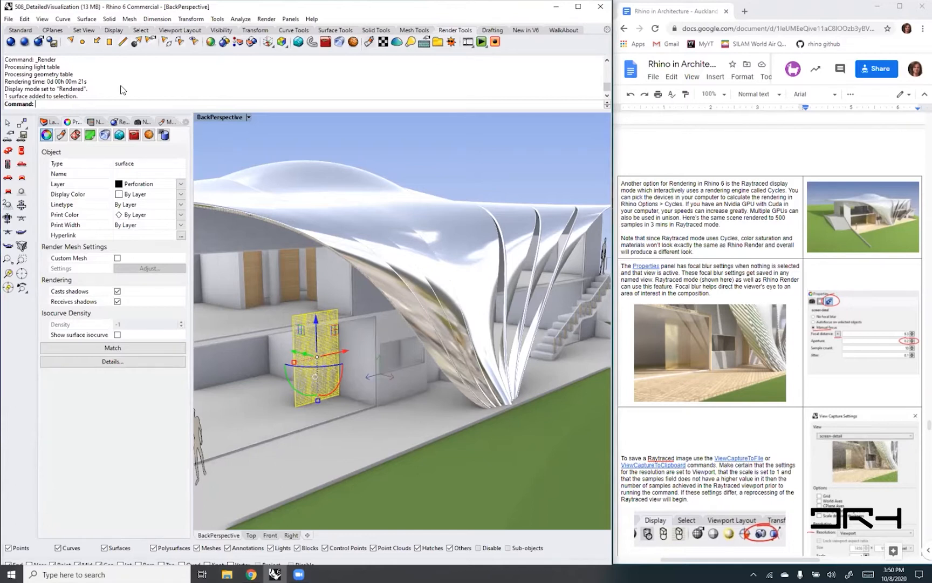
{"action": "left_click", "coordinate": [301, 143]}
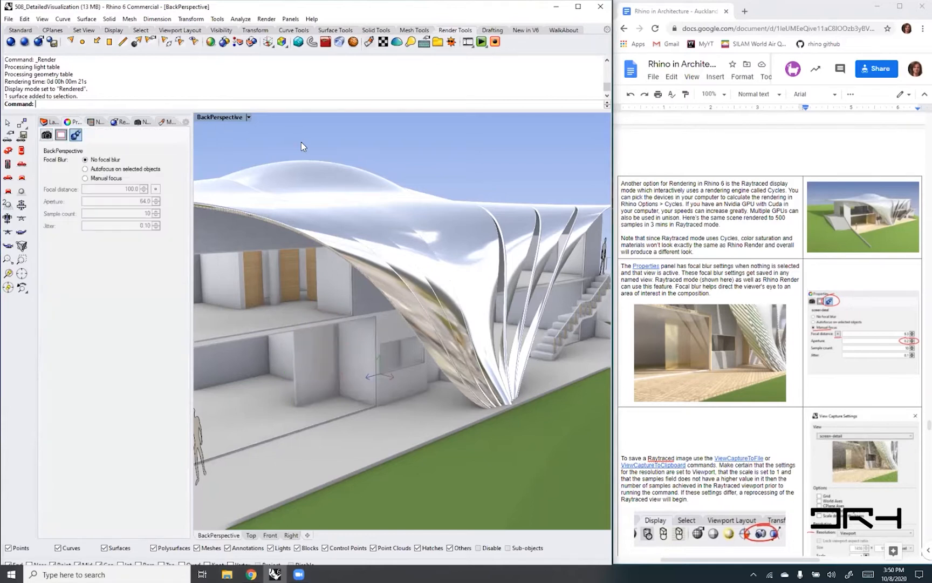
- Set the BackPerspective viewport's focal blur to Manual focus and pick a point in focus in the scene
{"action": "left_click", "coordinate": [84, 178]}
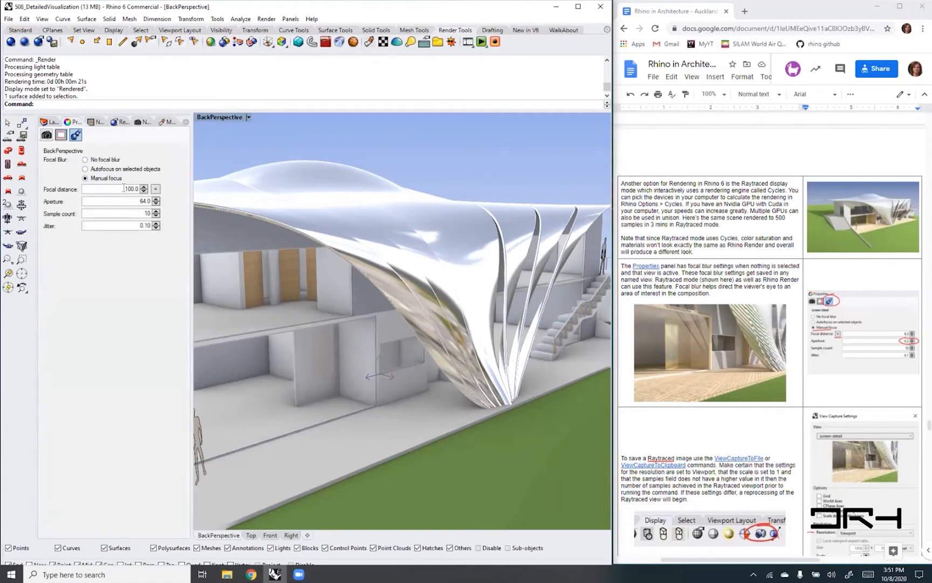
{"action": "left_click", "coordinate": [155, 190]}
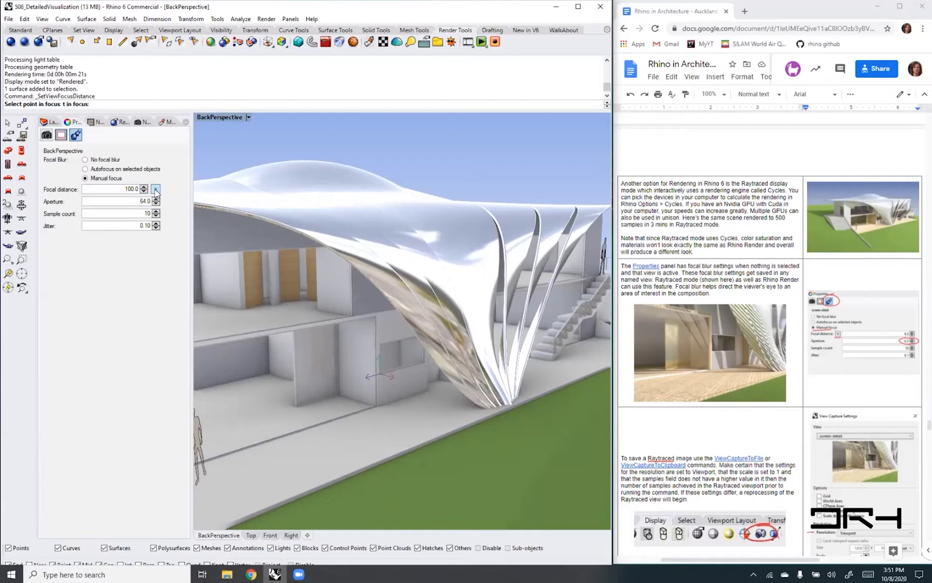
{"action": "left_click", "coordinate": [328, 357]}
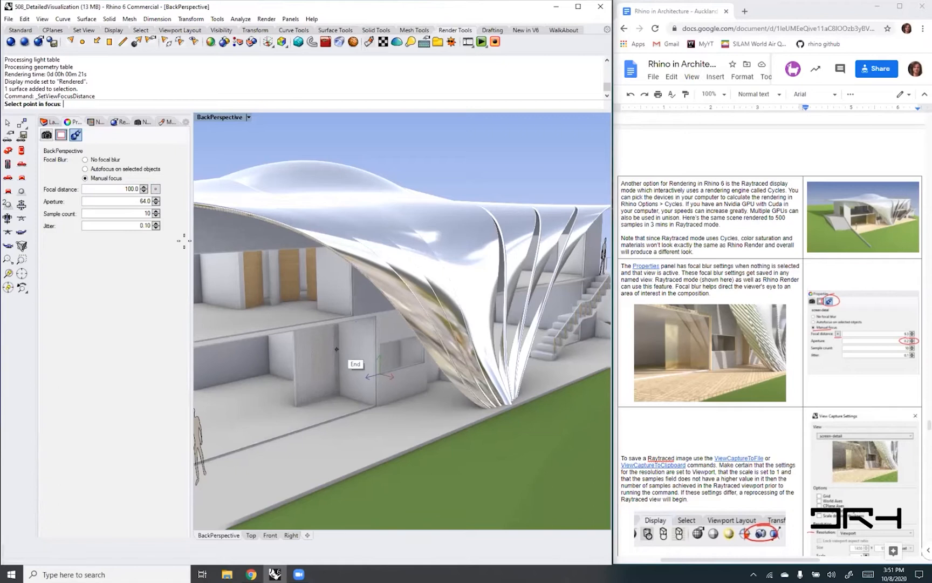
{"action": "left_click", "coordinate": [513, 184]}
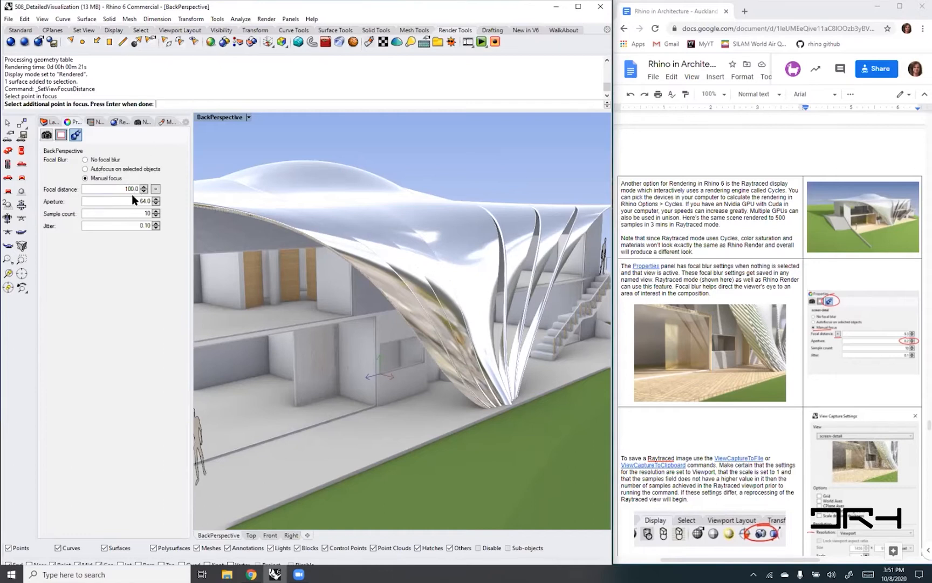
{"action": "double_click", "coordinate": [143, 202]}
{"action": "key", "text": "Return"}
{"action": "scroll", "coordinate": [732, 448], "scroll_direction": "down", "scroll_amount": 4}
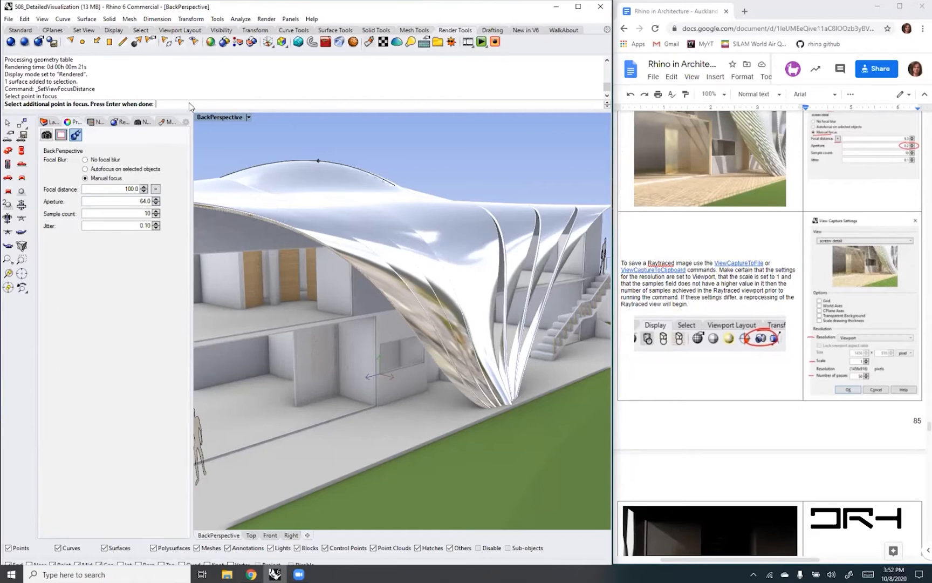
{"action": "key", "text": "Return"}
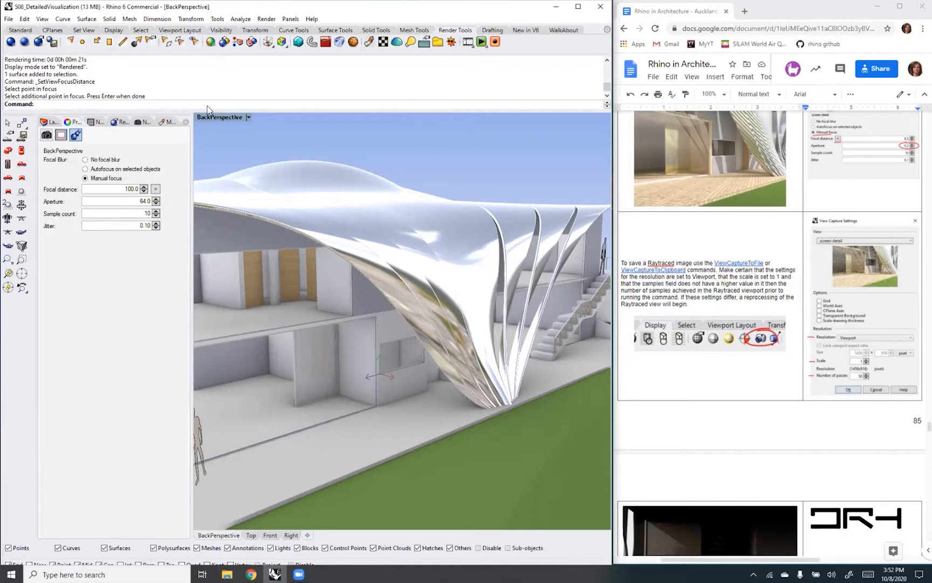
- Start ViewCaptureToFile for the BackPerspective view with the resolution set to Viewport and accept the capture settings
{"action": "type", "text": "ViewCaptureToFile"}
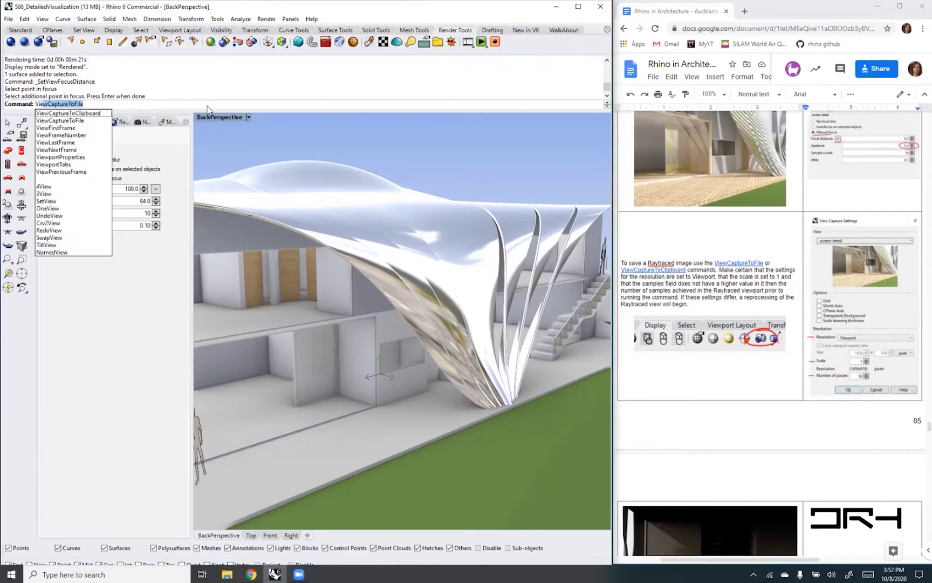
{"action": "key", "text": "Return"}
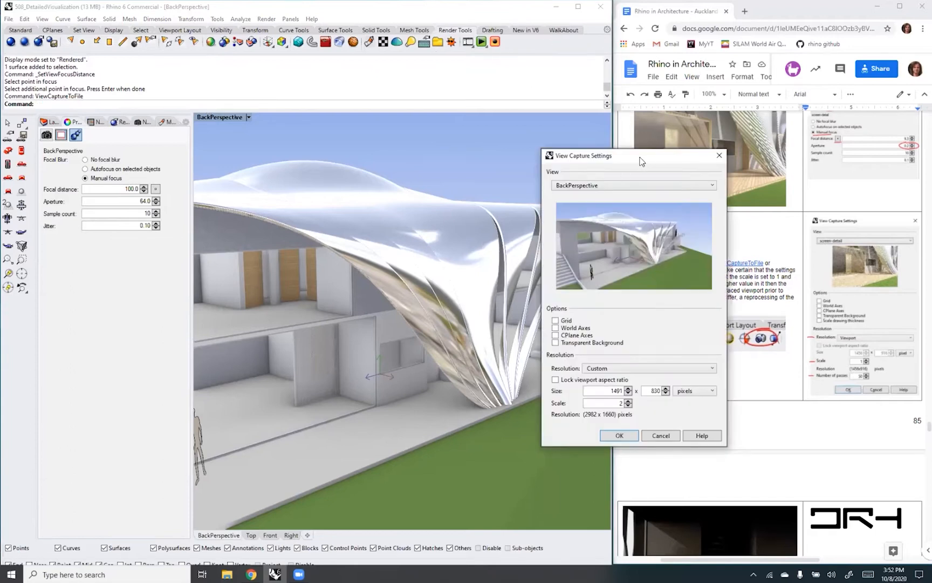
{"action": "left_click_drag", "start_coordinate": [640, 160], "coordinate": [468, 83]}
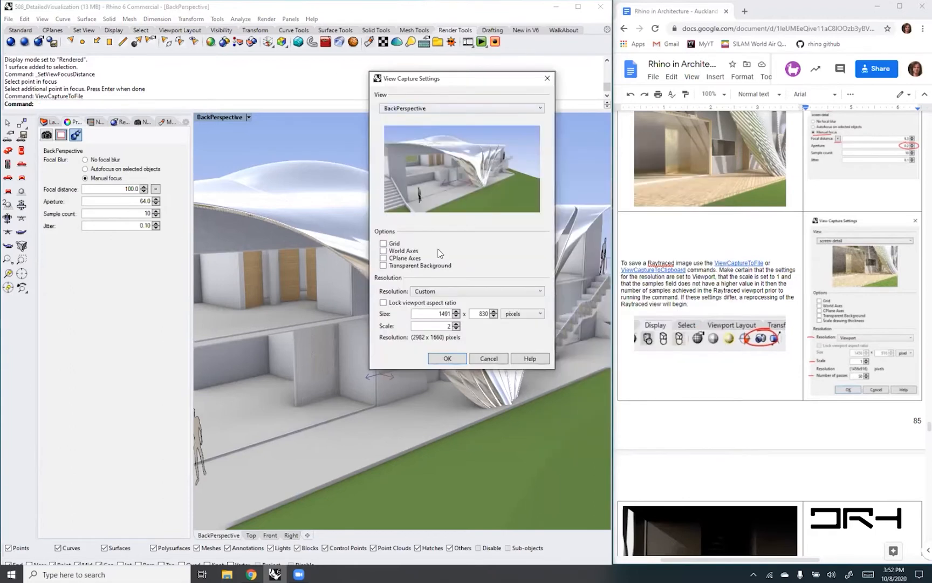
{"action": "left_click", "coordinate": [538, 292]}
{"action": "left_click", "coordinate": [488, 302]}
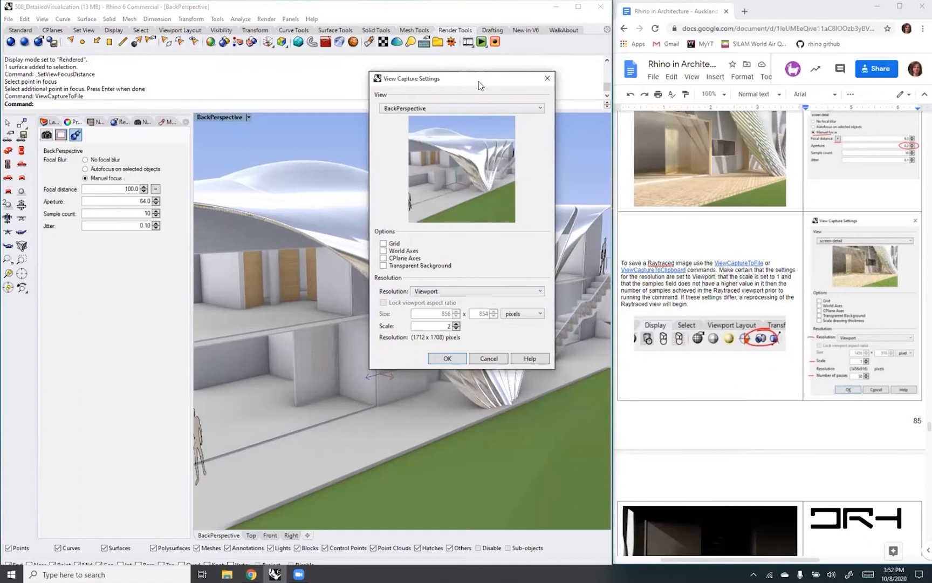
{"action": "left_click_drag", "start_coordinate": [480, 85], "coordinate": [741, 121]}
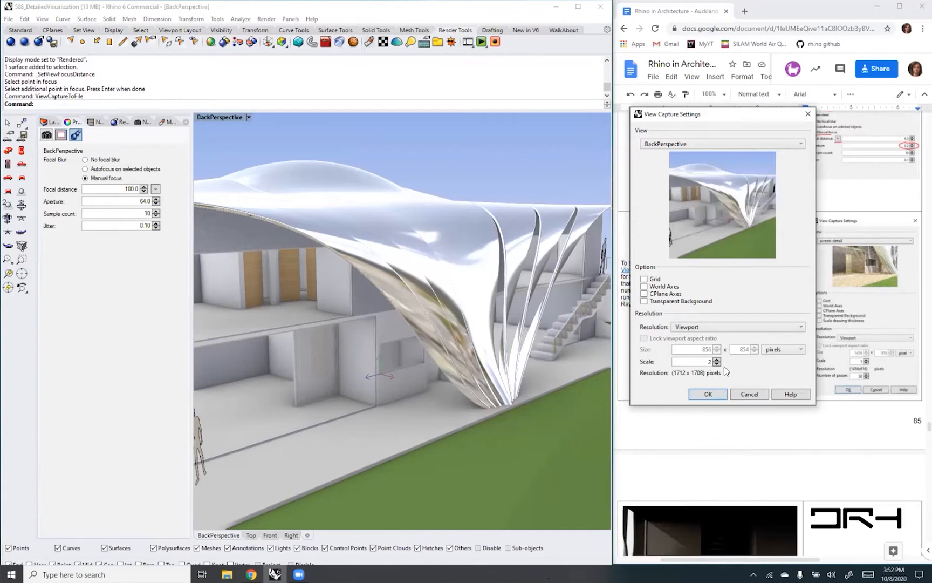
{"action": "double_click", "coordinate": [706, 362]}
{"action": "left_click", "coordinate": [716, 364]}
{"action": "left_click", "coordinate": [718, 360]}
{"action": "left_click", "coordinate": [707, 394]}
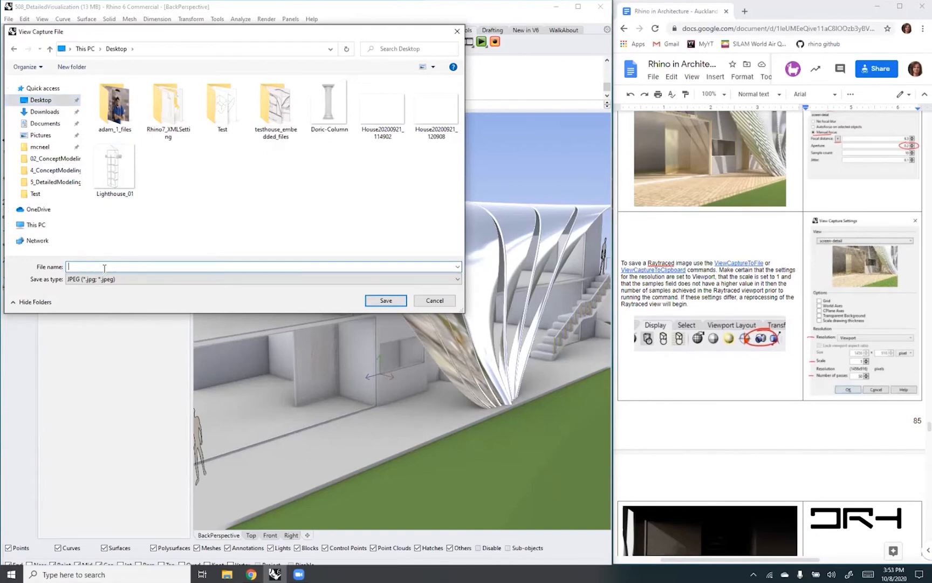
- Save the view capture to the Desktop as House1 in JPEG format
{"action": "type", "text": "Hous"}
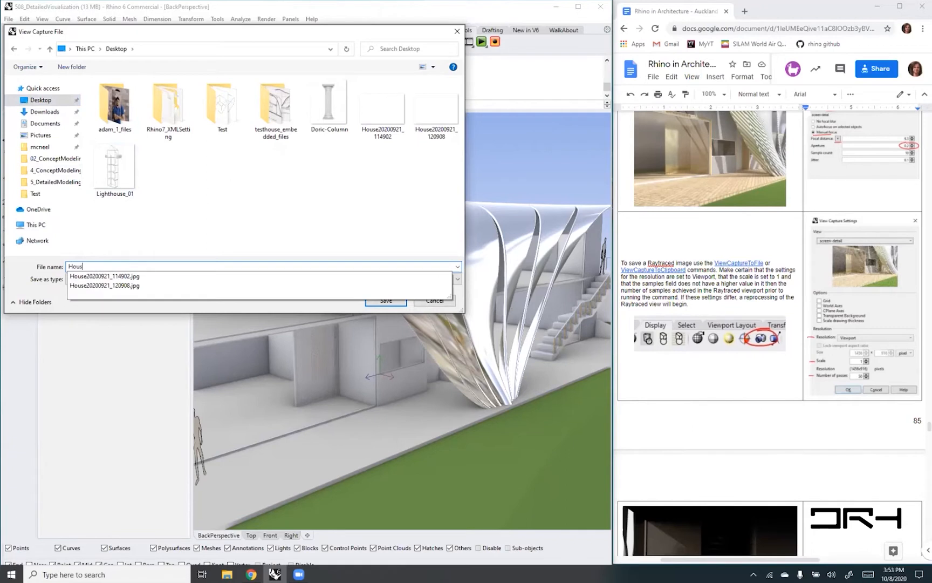
{"action": "type", "text": "e1"}
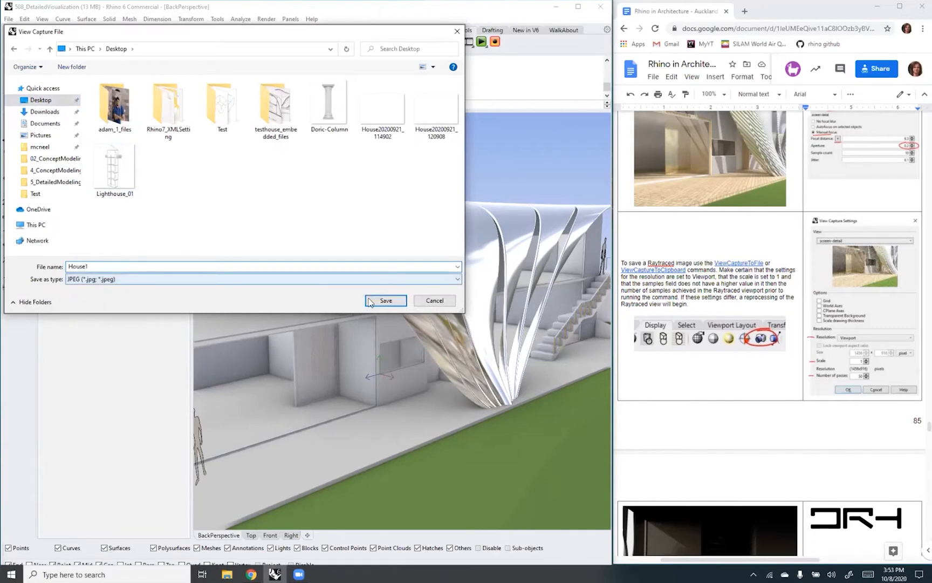
{"action": "left_click", "coordinate": [456, 279]}
{"action": "left_click", "coordinate": [453, 289]}
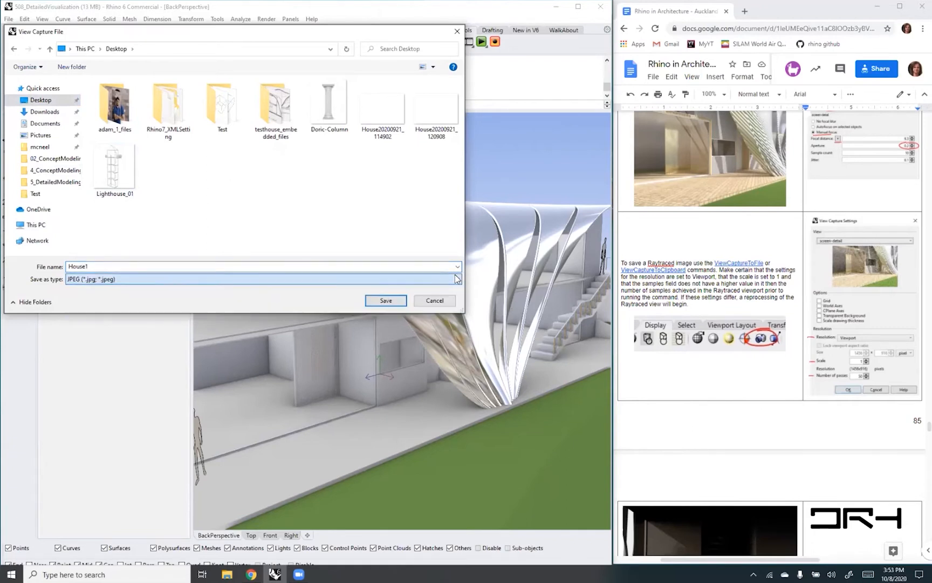
{"action": "left_click", "coordinate": [383, 298]}
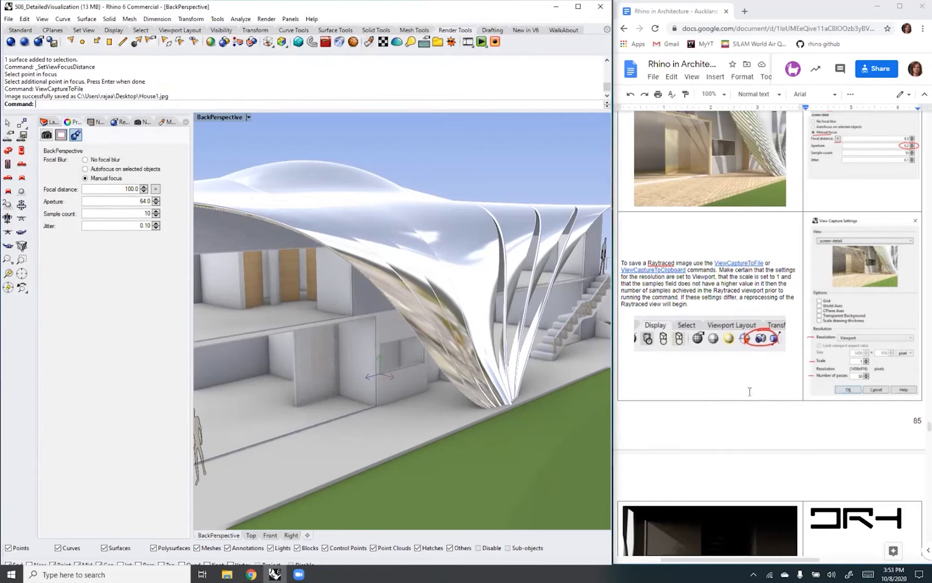
- Read the handout's notes on interior lighting, adding rectangular lights and comparing Rhino Render with Raytraced
{"action": "scroll", "coordinate": [749, 391], "scroll_direction": "down", "scroll_amount": 4}
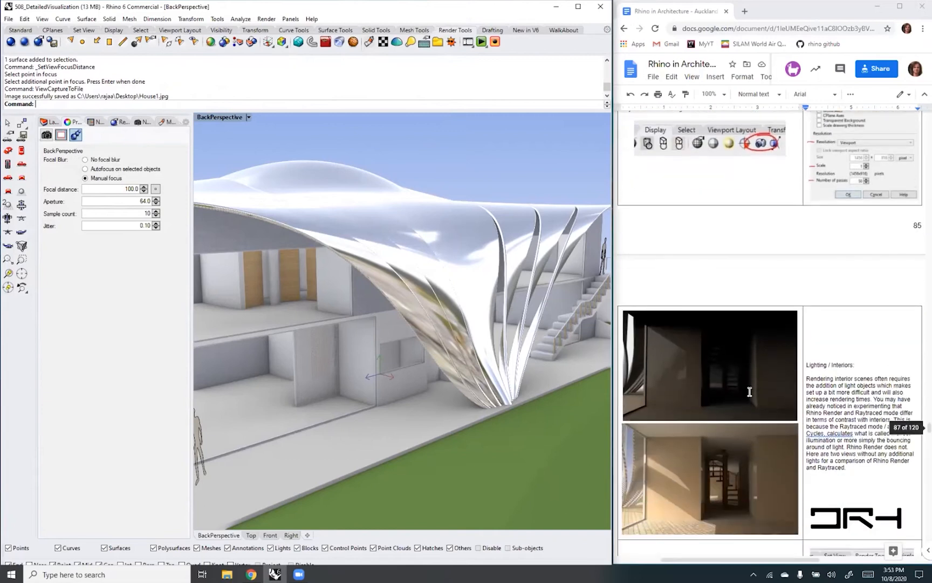
{"action": "scroll", "coordinate": [749, 391], "scroll_direction": "down", "scroll_amount": 3}
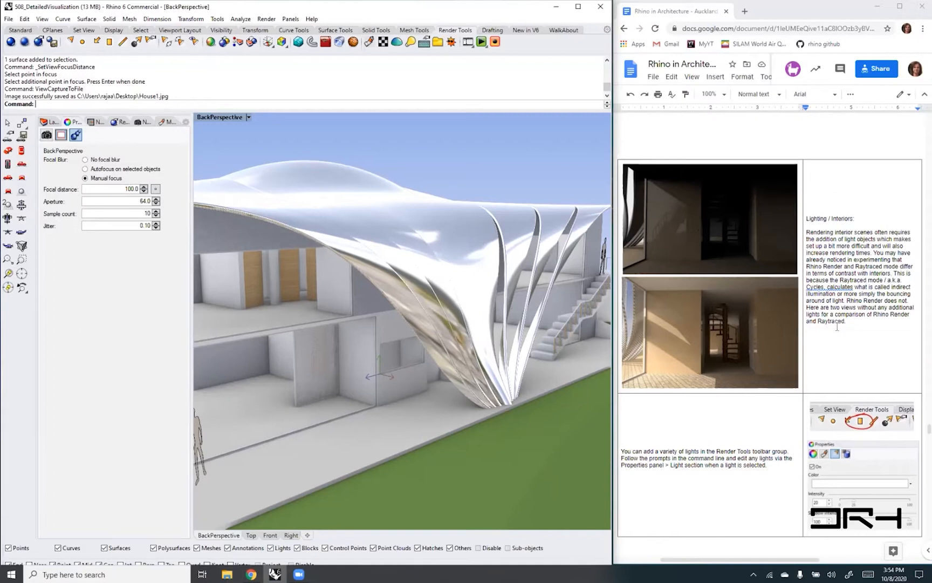
{"action": "scroll", "coordinate": [836, 327], "scroll_direction": "down", "scroll_amount": 2}
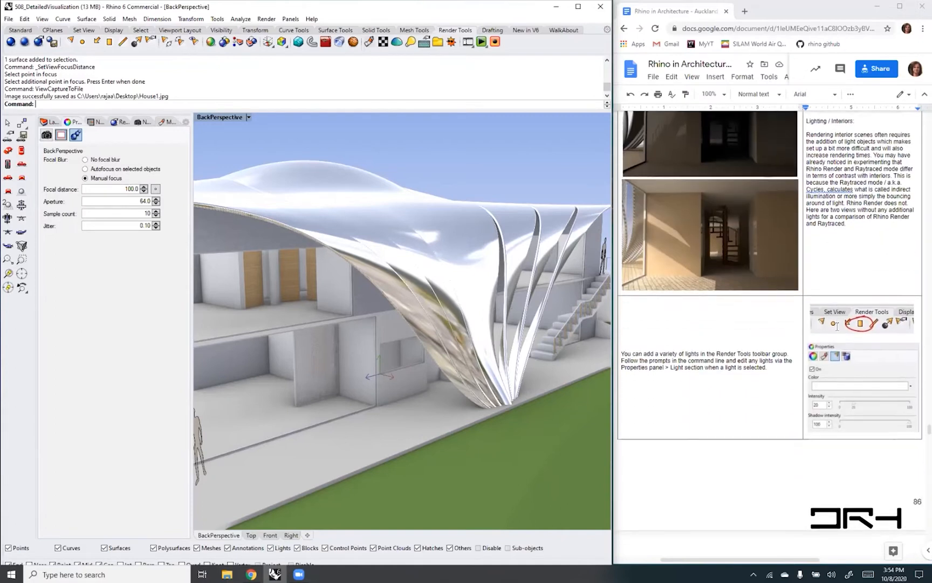
{"action": "scroll", "coordinate": [836, 327], "scroll_direction": "down", "scroll_amount": 3}
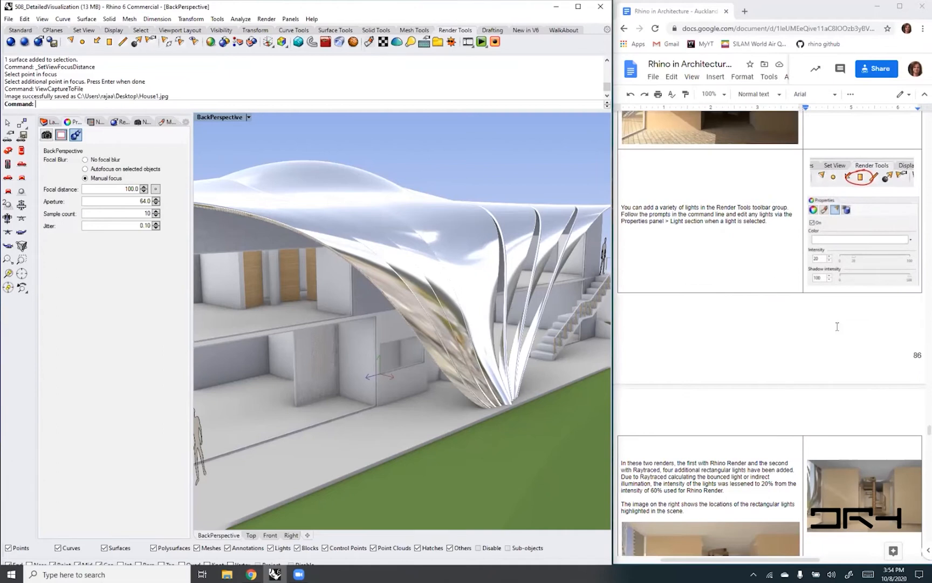
{"action": "scroll", "coordinate": [837, 327], "scroll_direction": "down", "scroll_amount": 6}
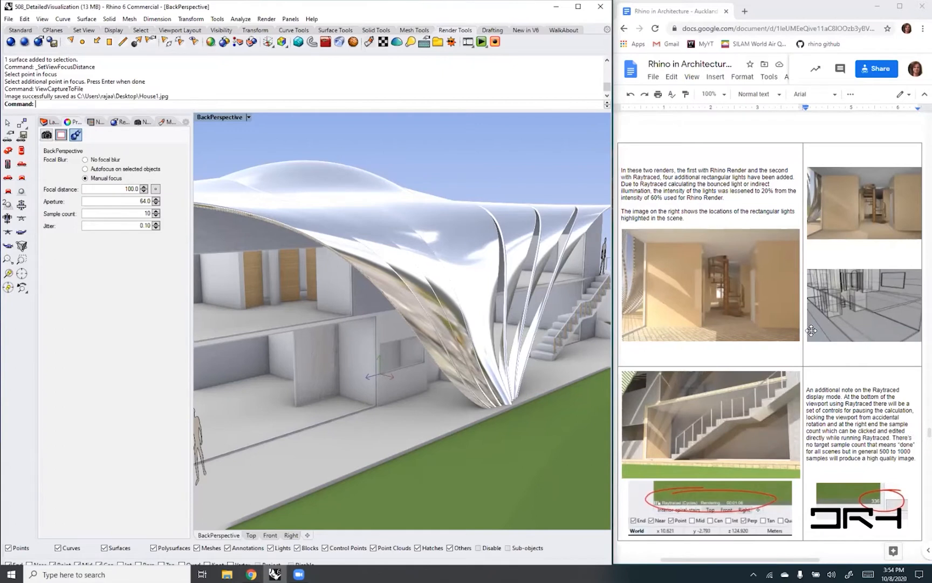
{"action": "scroll", "coordinate": [811, 330], "scroll_direction": "up", "scroll_amount": 3}
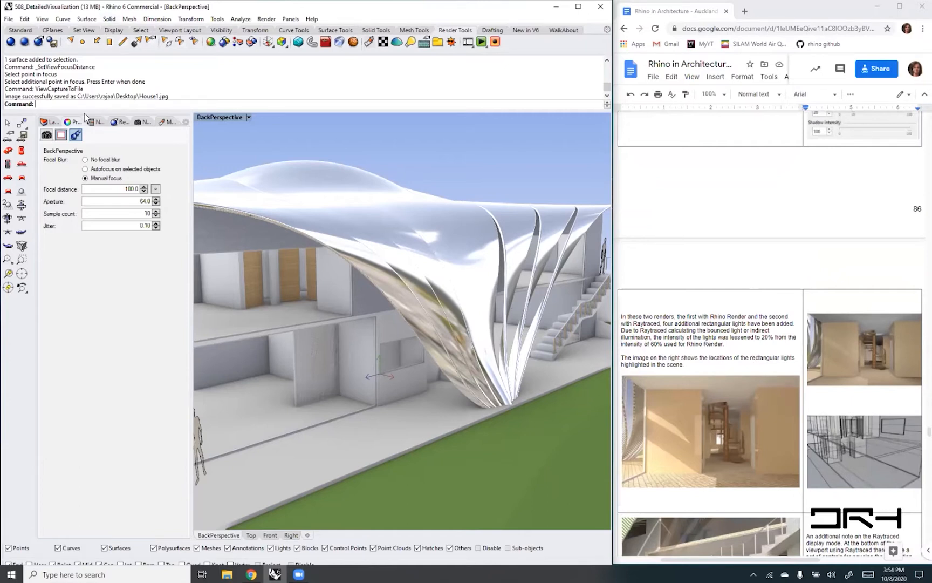
- Temporarily show the scene's list of lights, inspect its Sun and Skylight entries and hide the list again
{"action": "left_click", "coordinate": [185, 123]}
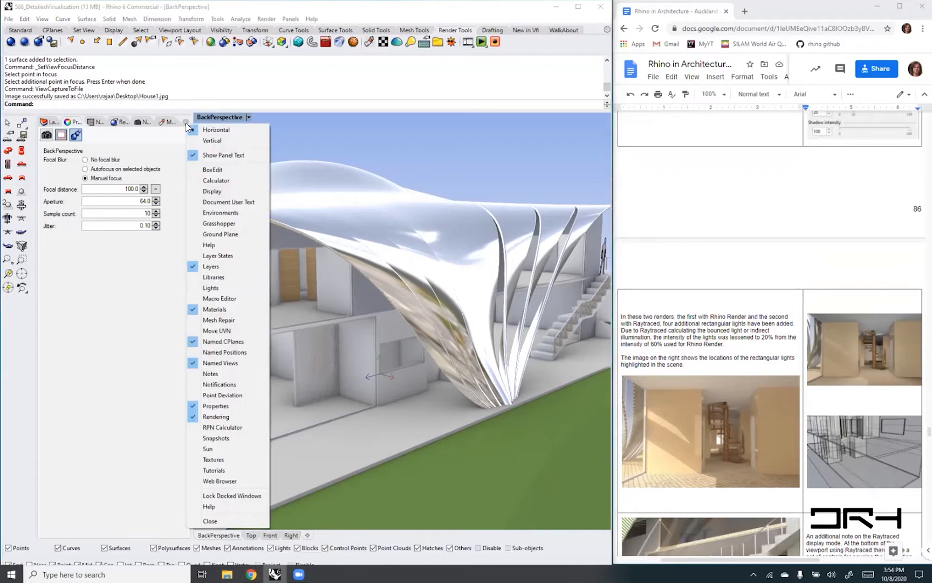
{"action": "left_click", "coordinate": [194, 288]}
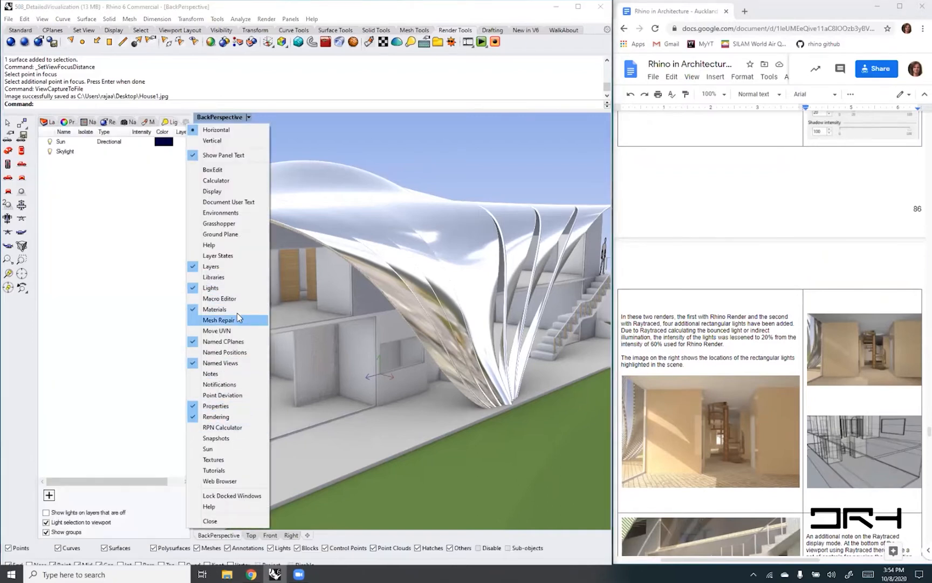
{"action": "left_click", "coordinate": [82, 185]}
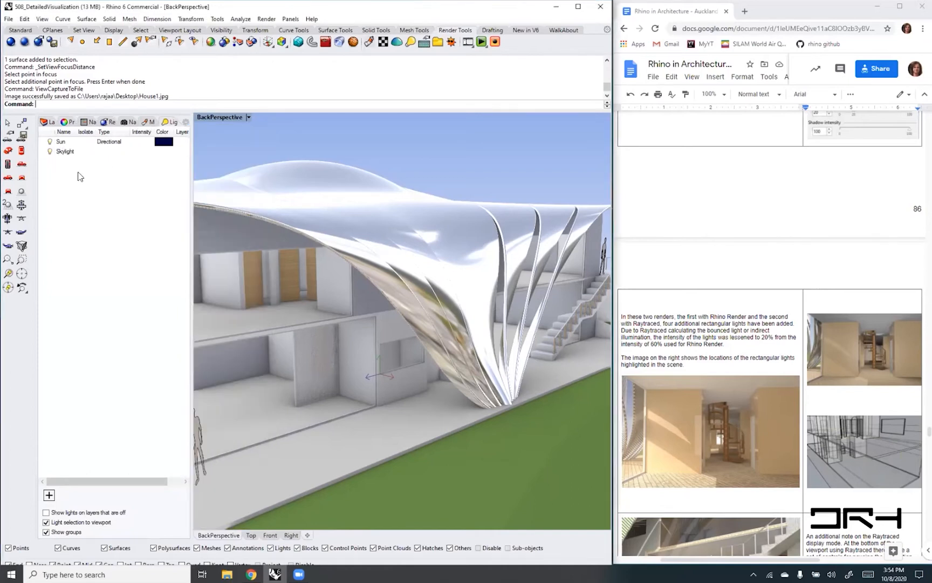
{"action": "left_click", "coordinate": [50, 143]}
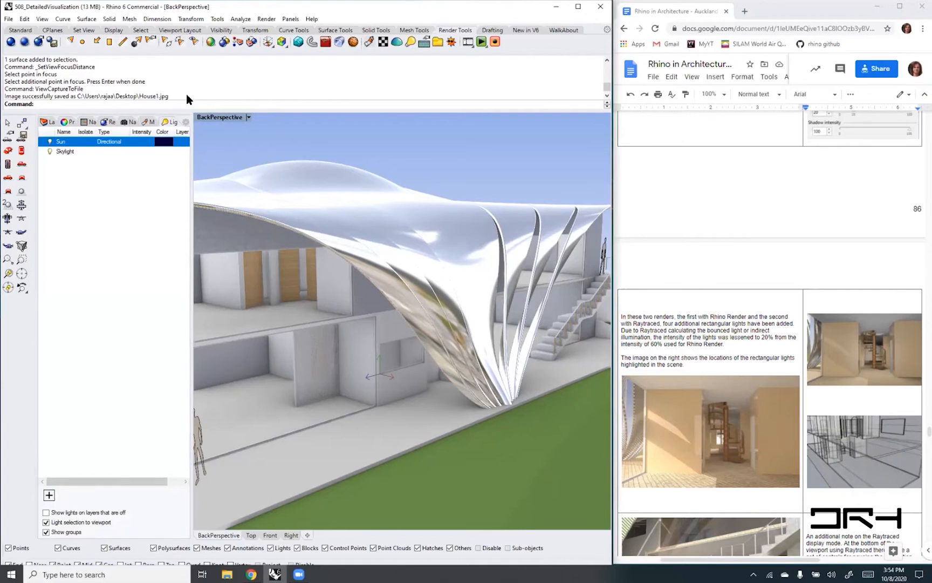
{"action": "left_click", "coordinate": [186, 122]}
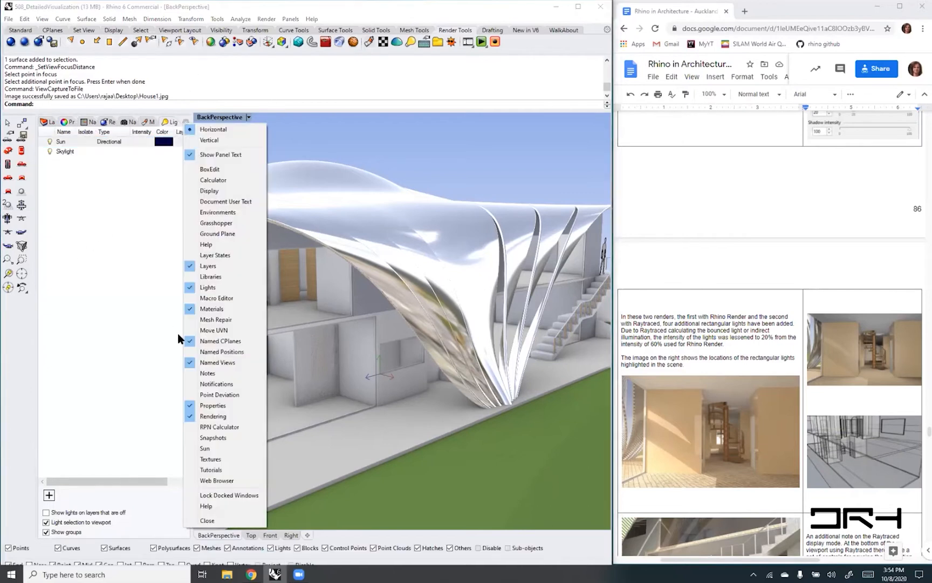
{"action": "left_click", "coordinate": [190, 287]}
{"action": "left_click", "coordinate": [144, 302]}
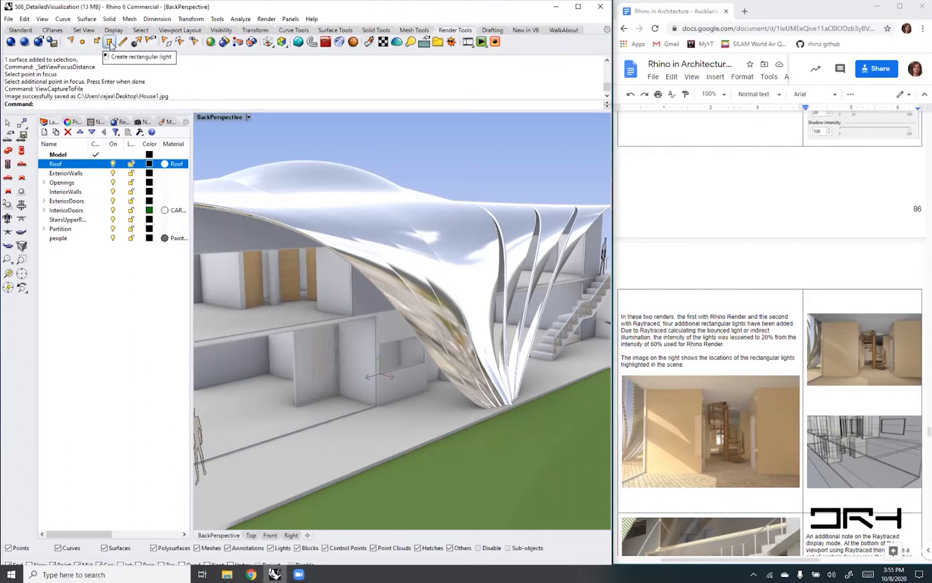
- Bring the ground-floor interior facing the spiral stair into view and restore the saved Side construction plane
{"action": "left_click", "coordinate": [110, 43]}
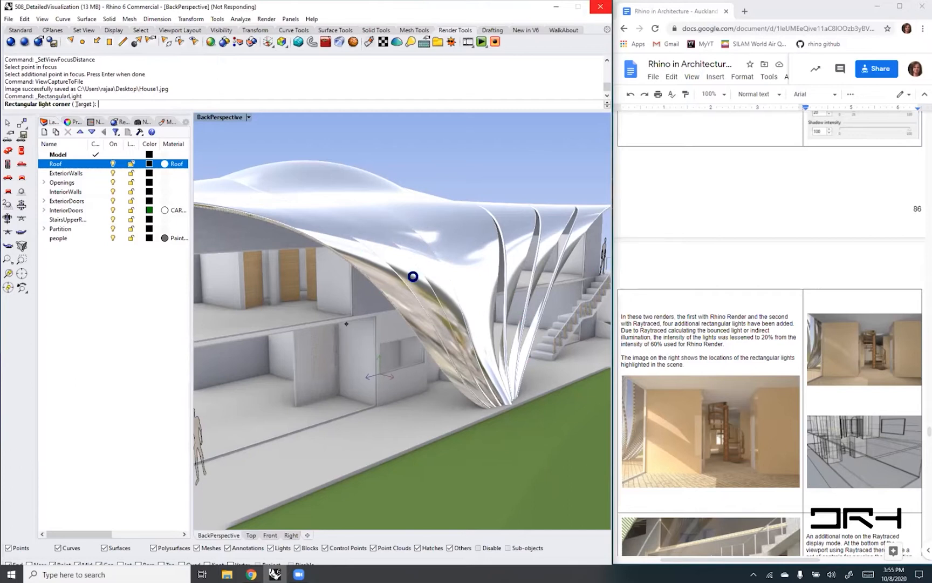
{"action": "right_click_drag", "start_coordinate": [413, 276], "coordinate": [294, 284]}
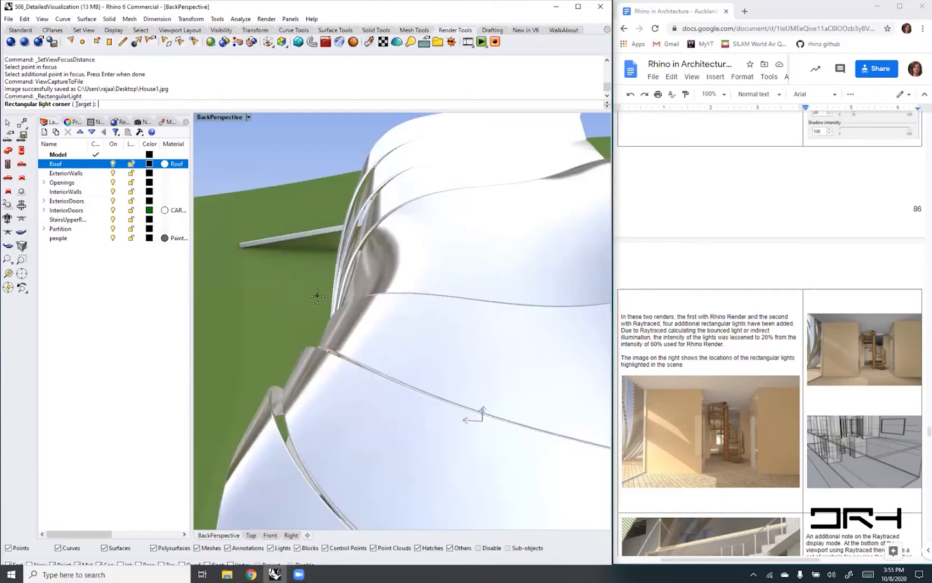
{"action": "scroll", "coordinate": [317, 295], "scroll_direction": "down", "scroll_amount": 6}
{"action": "mouse_move", "coordinate": [369, 453]}
{"action": "right_mouse_down"}
{"action": "mouse_move", "coordinate": [376, 404]}
{"action": "mouse_move", "coordinate": [375, 444]}
{"action": "right_mouse_up"}
{"action": "scroll", "coordinate": [401, 282], "scroll_direction": "up", "scroll_amount": 6}
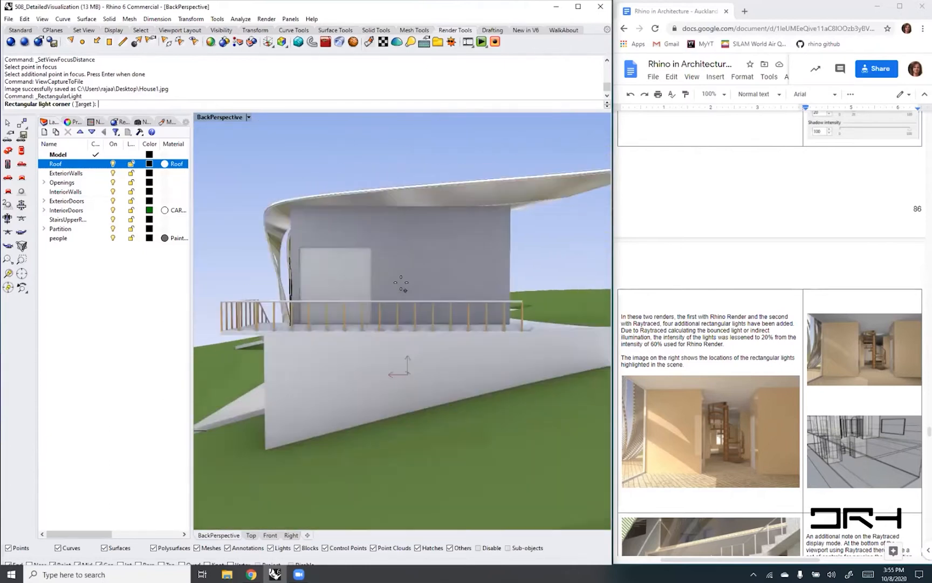
{"action": "scroll", "coordinate": [401, 283], "scroll_direction": "up", "scroll_amount": 5}
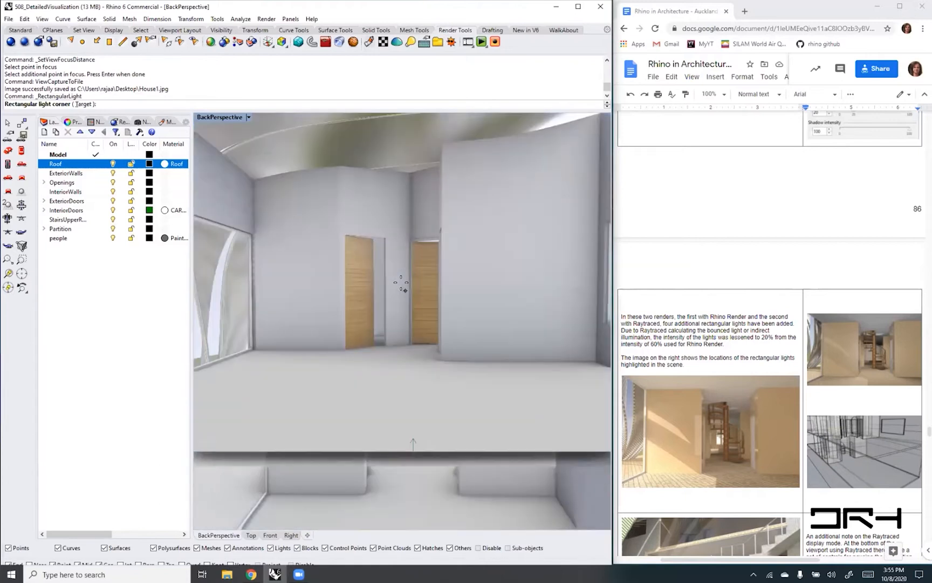
{"action": "right_click_drag", "start_coordinate": [356, 397], "coordinate": [357, 376]}
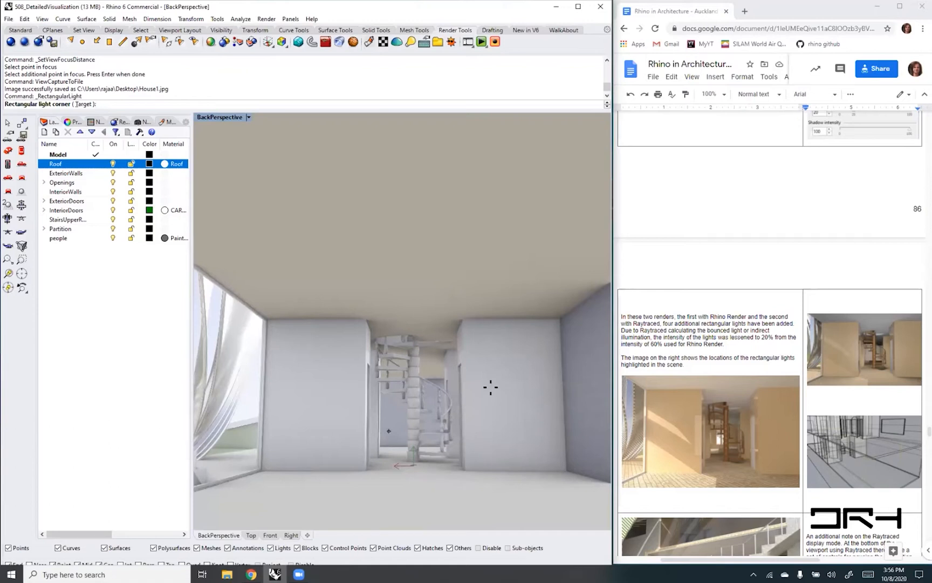
{"action": "key", "text": "Escape"}
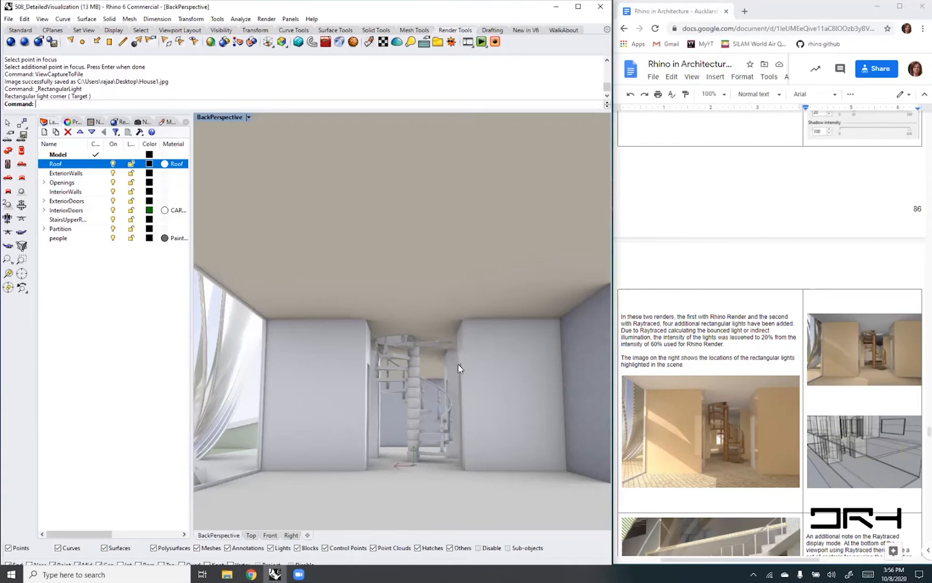
{"action": "left_click", "coordinate": [96, 123]}
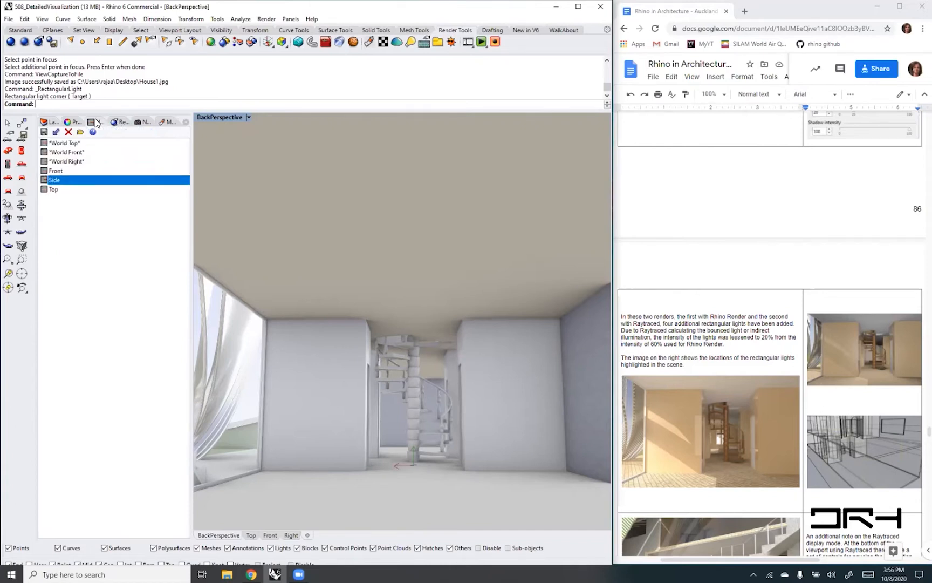
{"action": "double_click", "coordinate": [52, 180]}
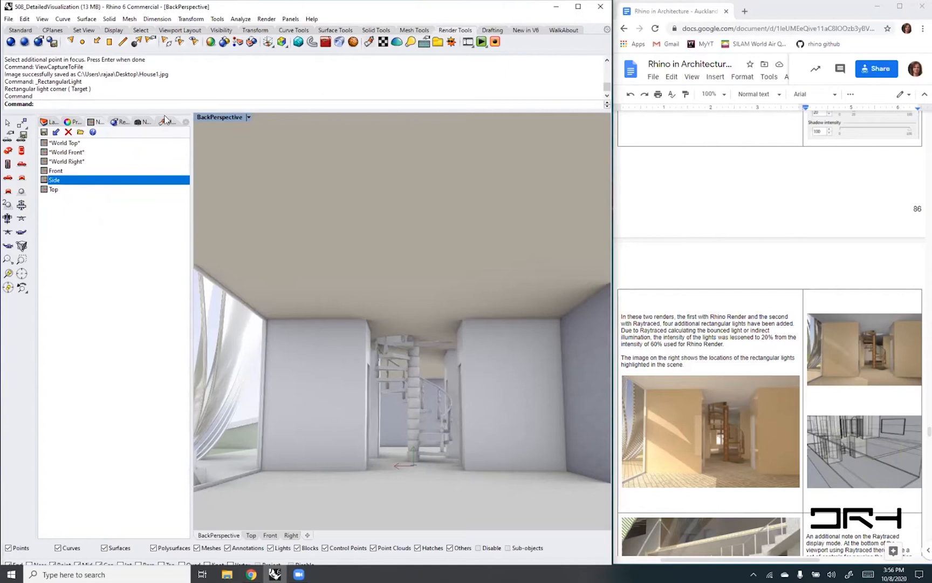
- Reveal the object snap options and switch the BackPerspective view to Ghosted display mode while starting a rectangular light
{"action": "left_click", "coordinate": [109, 43]}
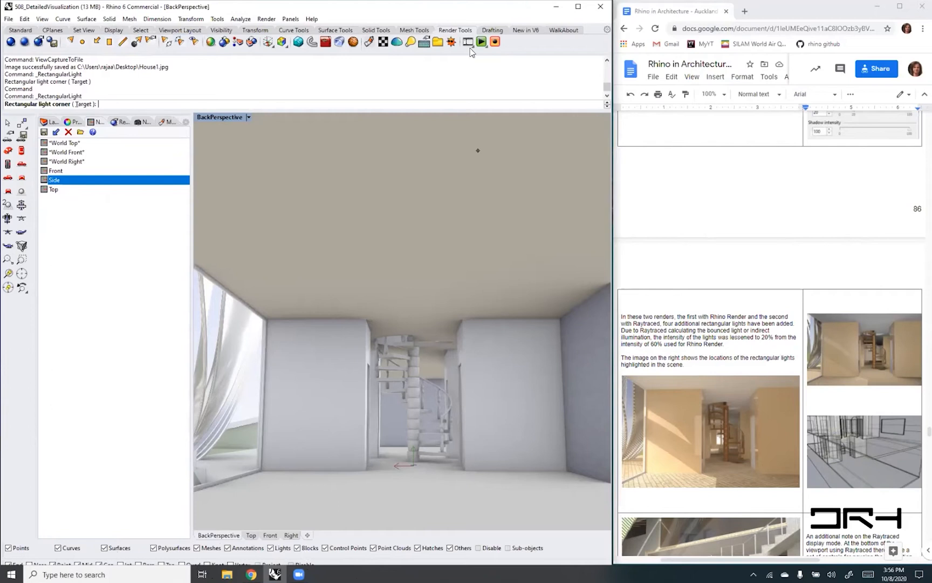
{"action": "left_click_drag", "start_coordinate": [138, 540], "coordinate": [138, 526]}
{"action": "left_click_drag", "start_coordinate": [102, 559], "coordinate": [62, 544]}
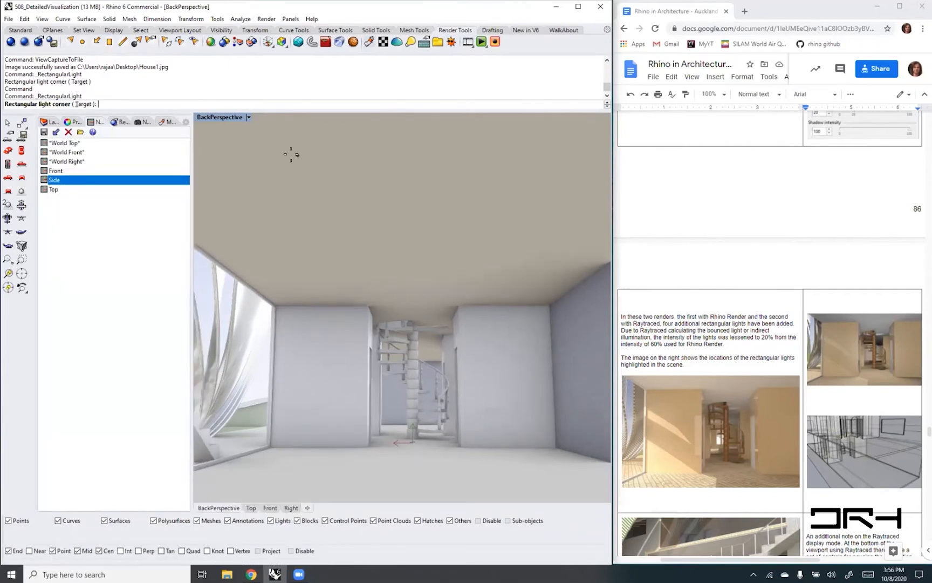
{"action": "left_click", "coordinate": [248, 117]}
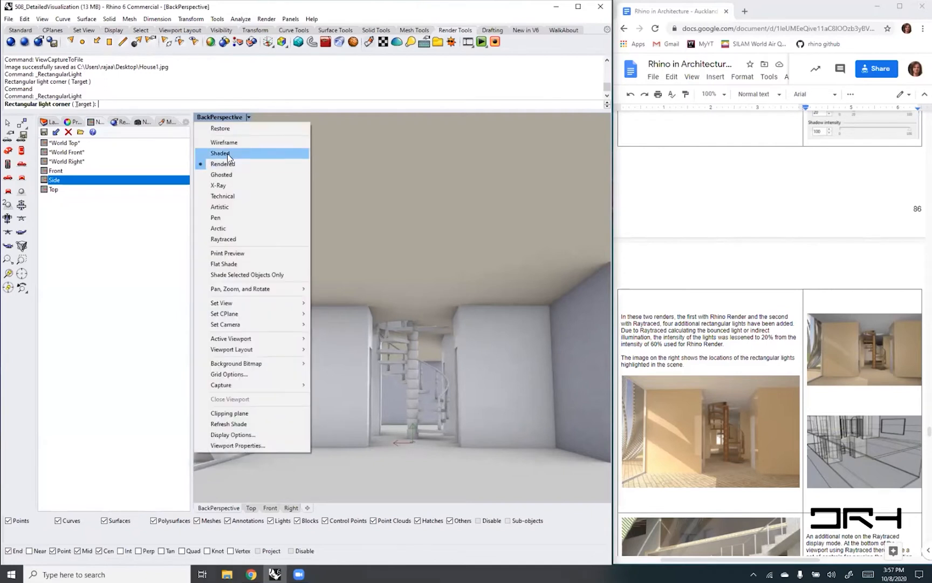
{"action": "left_click", "coordinate": [222, 174]}
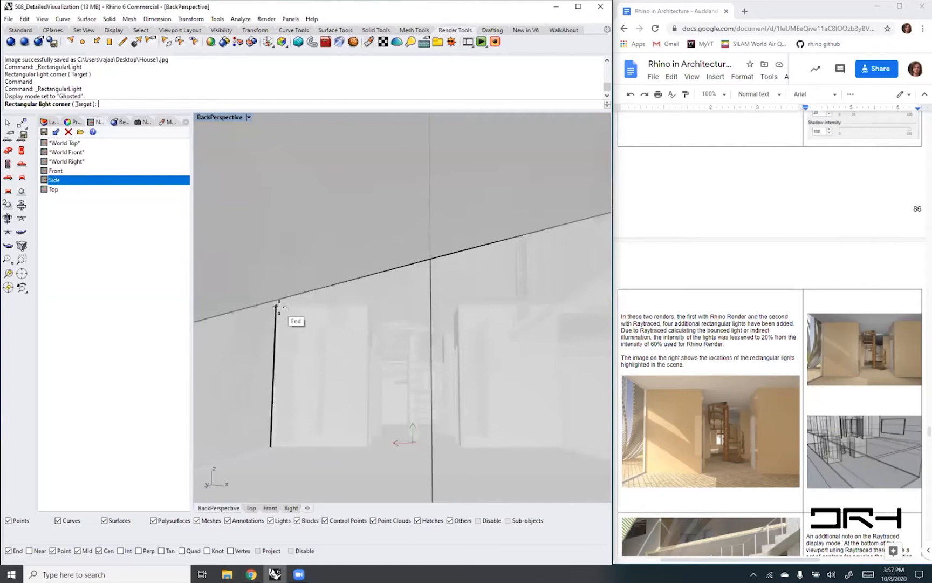
- Disable object snaps and draw the rectangular light over the face of the wall block beside the spiral stair, nearest the curved columns
{"action": "left_click", "coordinate": [276, 306]}
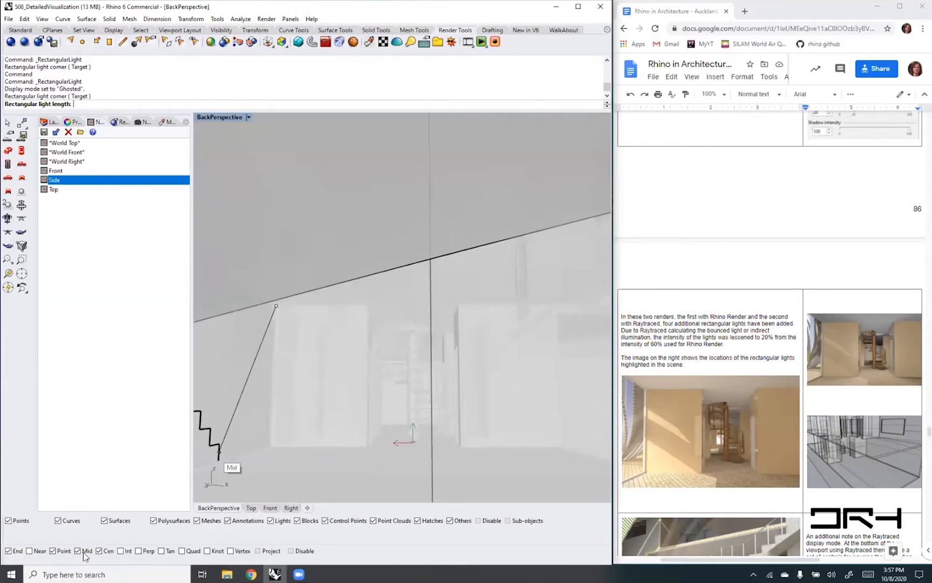
{"action": "left_click", "coordinate": [290, 550]}
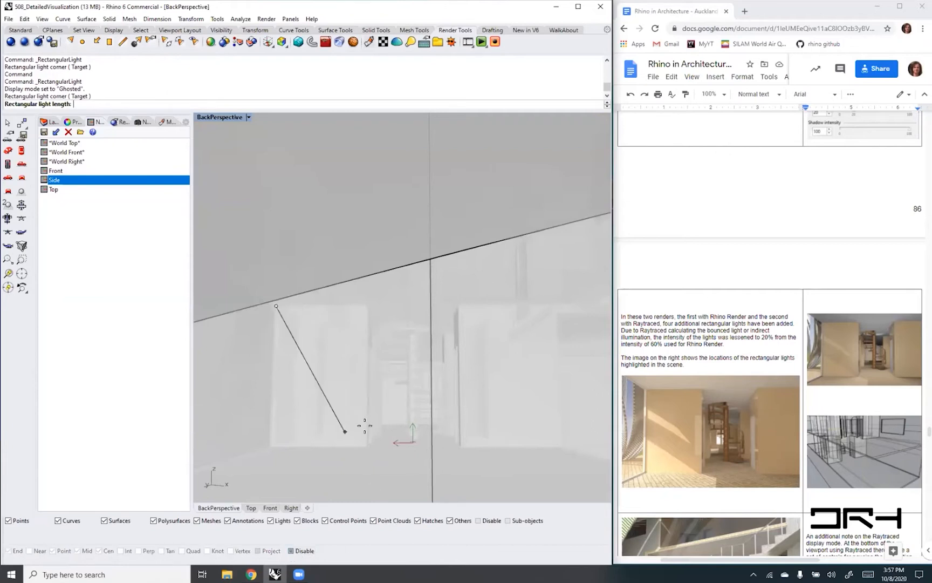
{"action": "left_click", "coordinate": [371, 306]}
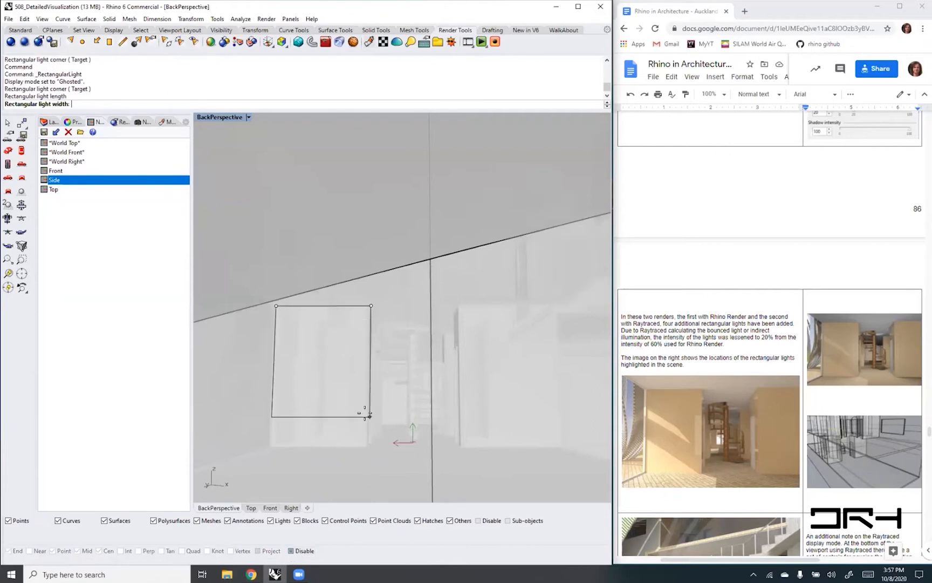
{"action": "left_click", "coordinate": [370, 443]}
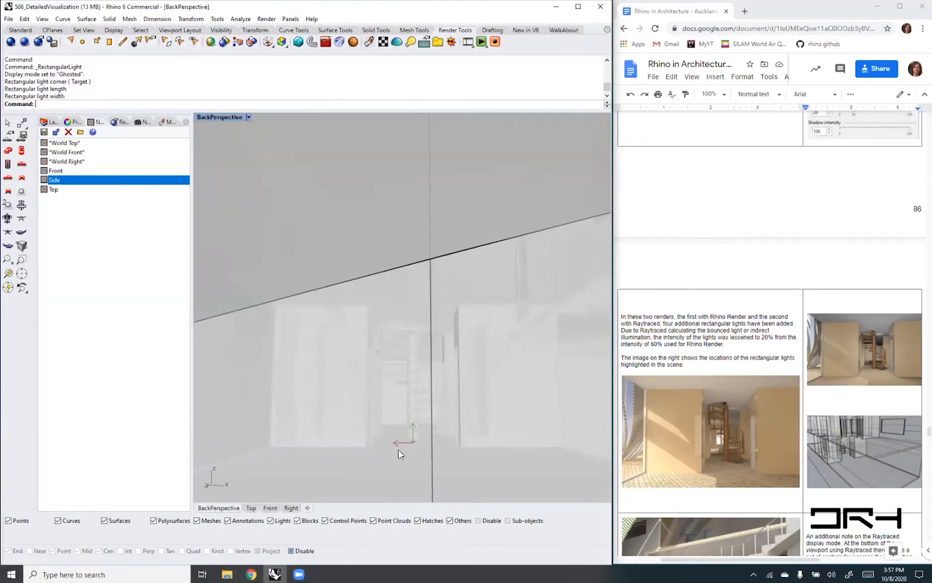
- Select the new rectangular light rather than the wall polysurface and move it horizontally along its perpendicular axis
{"action": "left_click", "coordinate": [364, 447]}
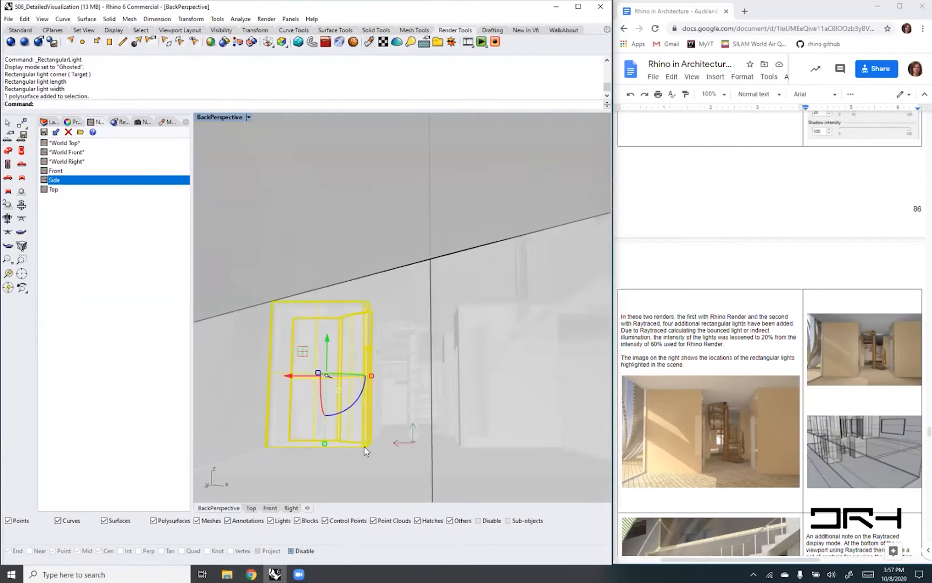
{"action": "left_click", "coordinate": [359, 446]}
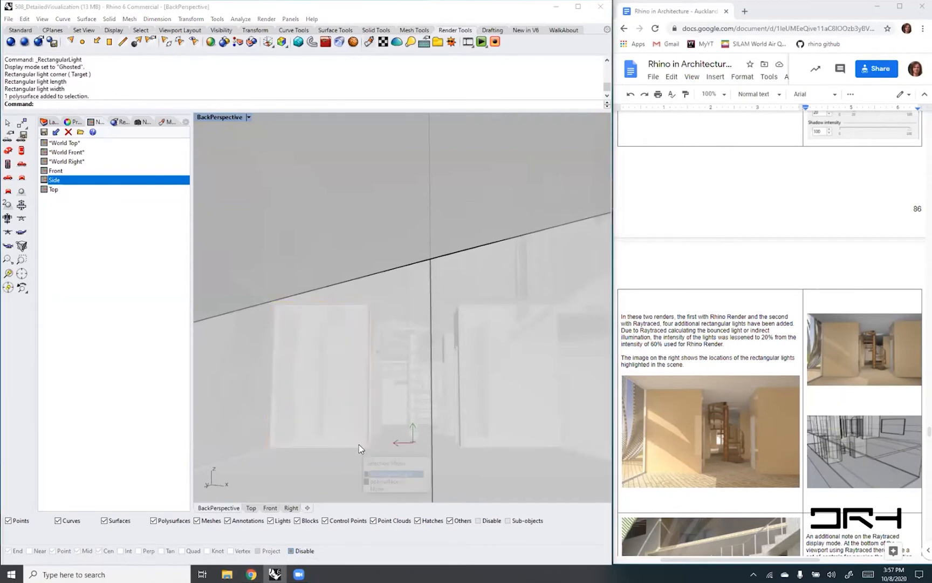
{"action": "left_click", "coordinate": [391, 474]}
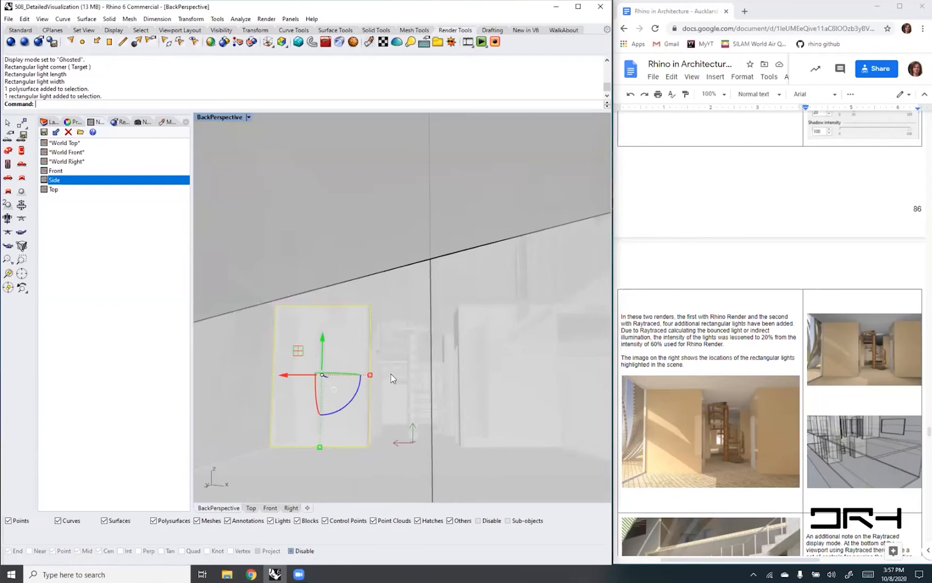
{"action": "right_click_drag", "start_coordinate": [442, 354], "coordinate": [396, 371]}
{"action": "scroll", "coordinate": [367, 374], "scroll_direction": "down", "scroll_amount": 5}
{"action": "right_click_drag", "start_coordinate": [335, 408], "coordinate": [337, 381]}
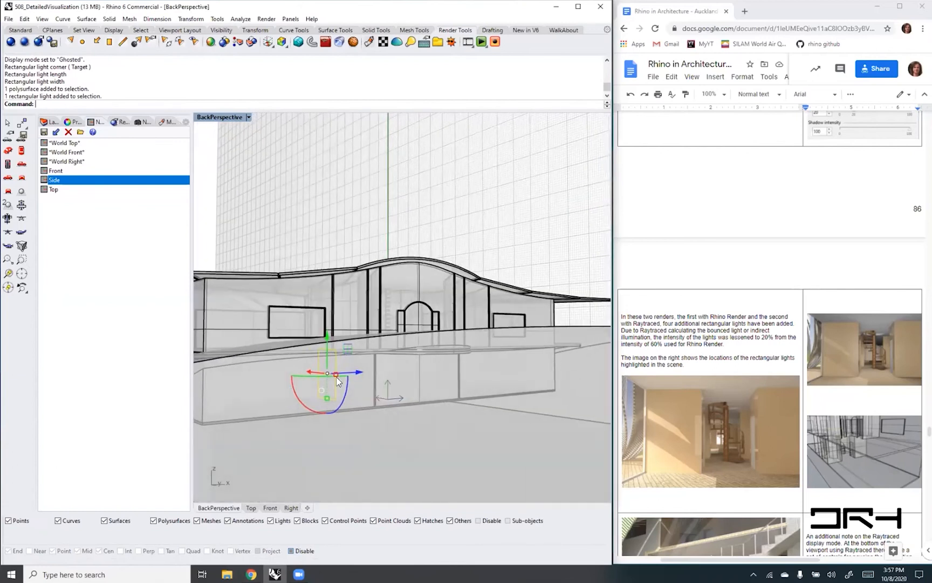
{"action": "scroll", "coordinate": [345, 376], "scroll_direction": "up", "scroll_amount": 4}
{"action": "right_click_drag", "start_coordinate": [417, 378], "coordinate": [405, 380]}
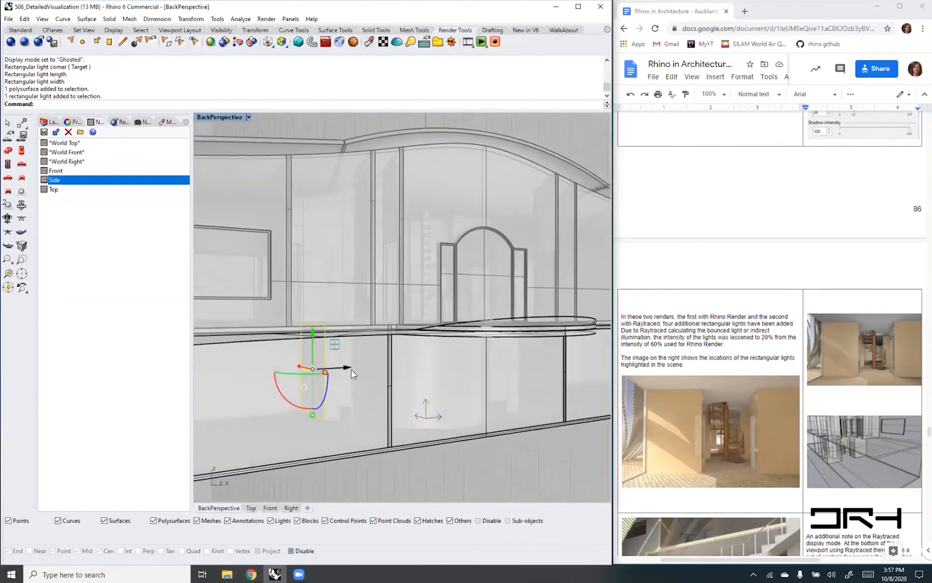
{"action": "left_click_drag", "start_coordinate": [346, 370], "coordinate": [556, 364]}
{"action": "right_click_drag", "start_coordinate": [557, 398], "coordinate": [436, 401]}
{"action": "scroll", "coordinate": [436, 401], "scroll_direction": "down", "scroll_amount": 7}
{"action": "right_click_drag", "start_coordinate": [531, 413], "coordinate": [517, 414]}
{"action": "scroll", "coordinate": [517, 415], "scroll_direction": "up", "scroll_amount": 10}
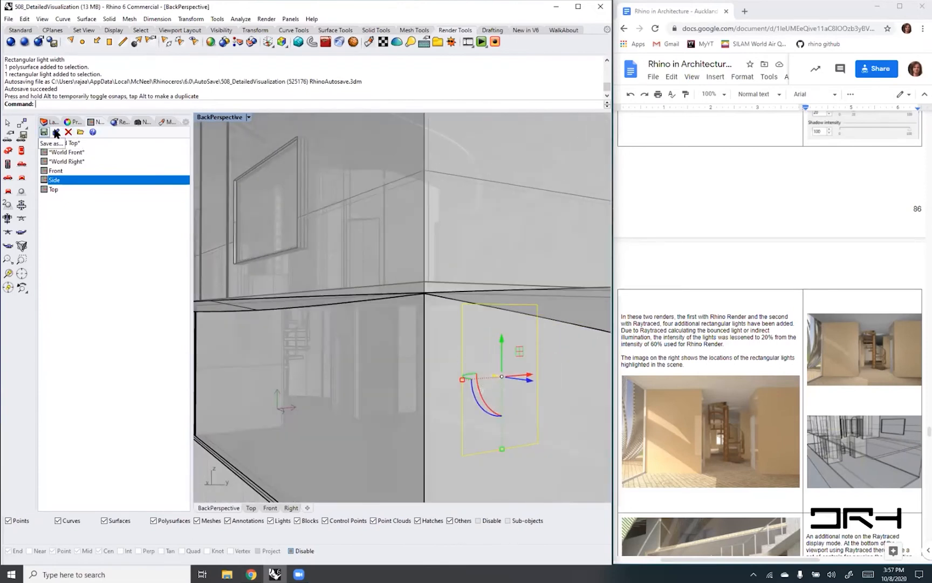
- Create a layer named Lights and add a sublayer beneath it, entering Rectangular as its name
{"action": "left_click", "coordinate": [48, 122]}
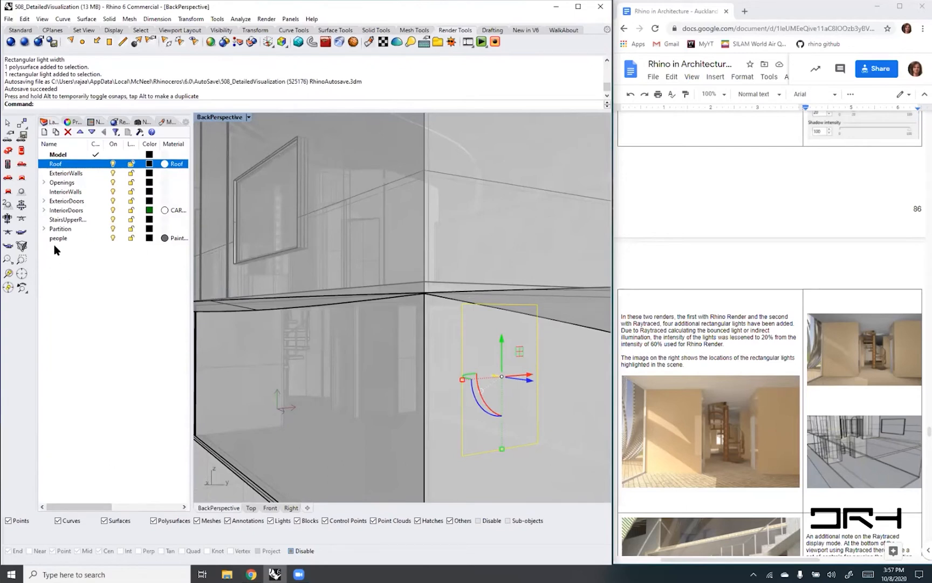
{"action": "left_click", "coordinate": [45, 132]}
{"action": "type", "text": "Ligh"}
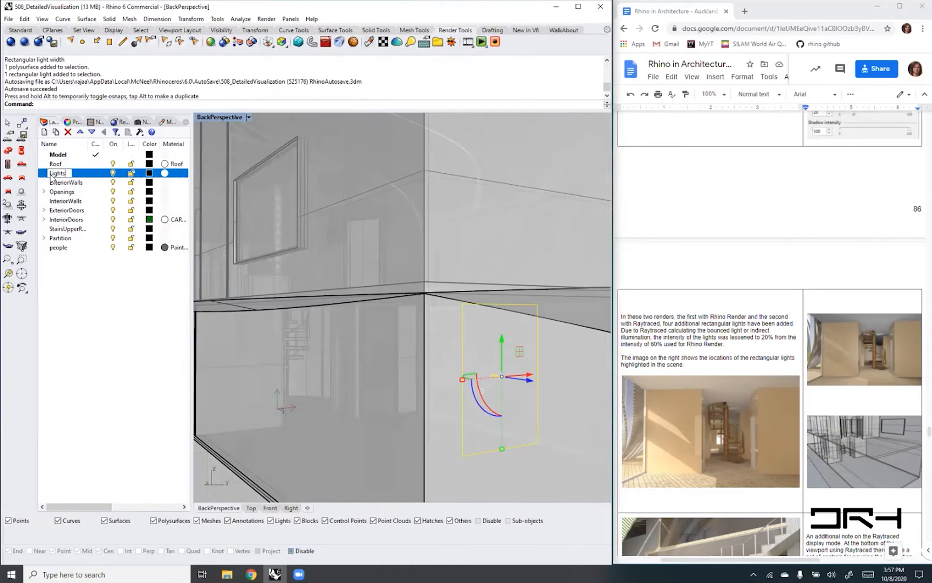
{"action": "type", "text": "ts"}
{"action": "key", "text": "Return"}
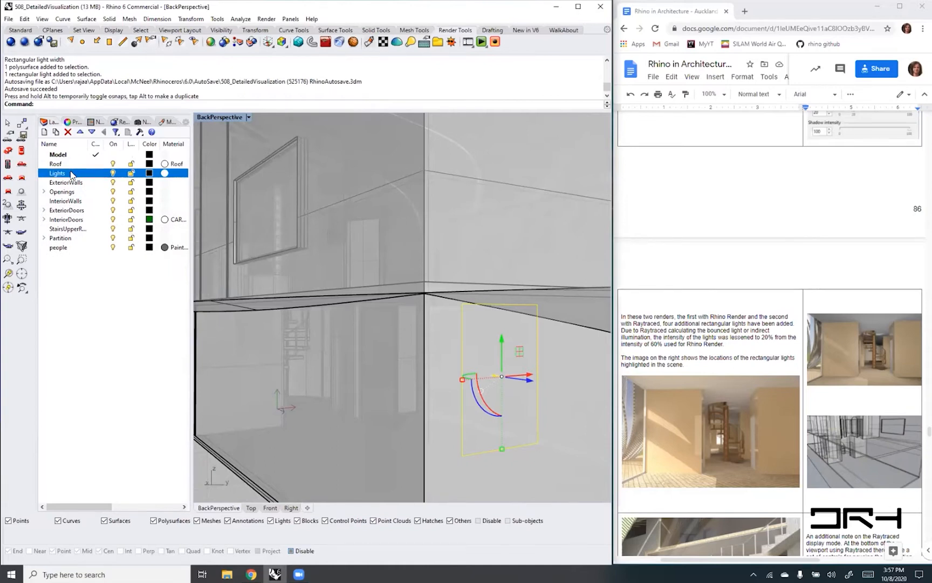
{"action": "left_click", "coordinate": [56, 132]}
{"action": "type", "text": "Rectangular"}
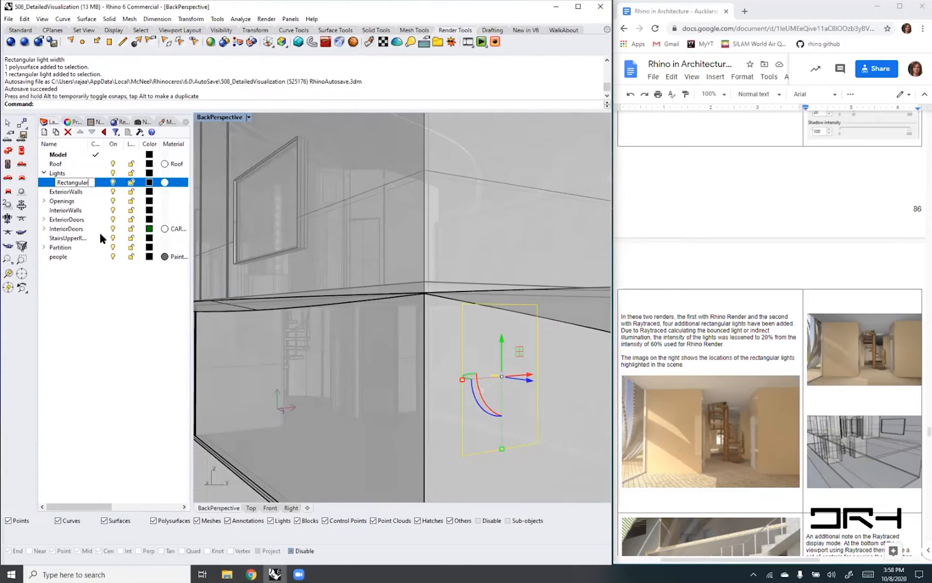
- Assign the selected light to the new sublayer under Lights and rename that sublayer Rectangular
{"action": "left_click", "coordinate": [74, 123]}
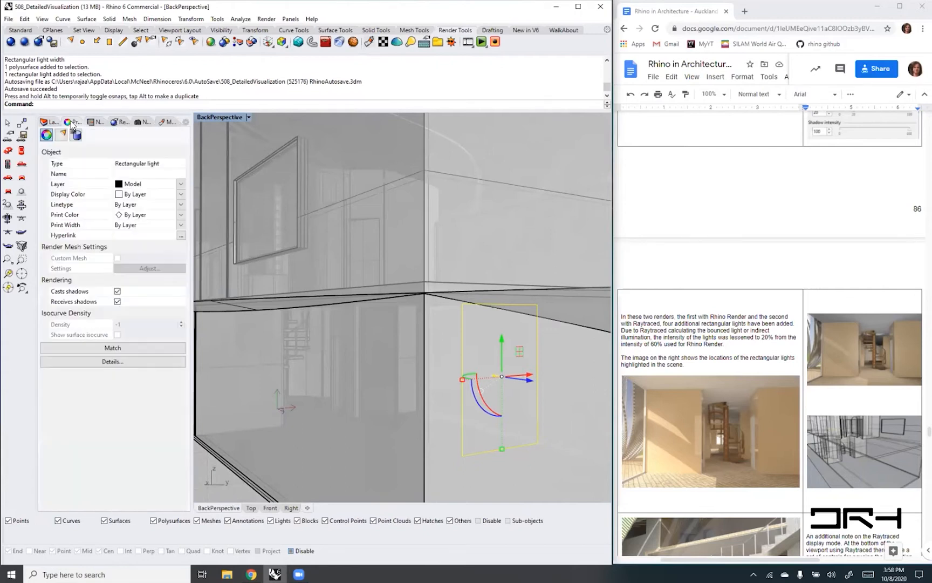
{"action": "left_click", "coordinate": [181, 185]}
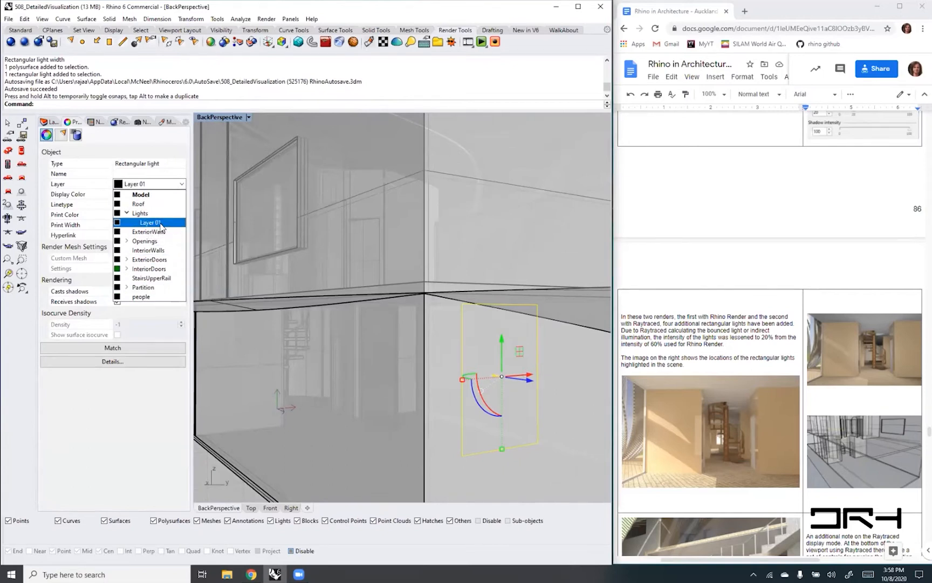
{"action": "left_click", "coordinate": [160, 223]}
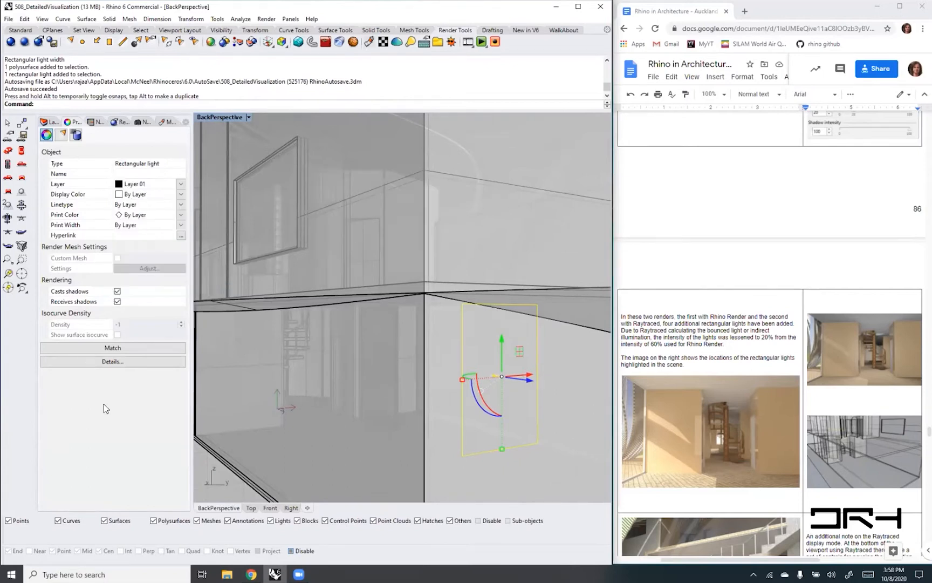
{"action": "left_click", "coordinate": [48, 122]}
{"action": "left_click", "coordinate": [71, 184]}
{"action": "type", "text": "Rectangu..."}
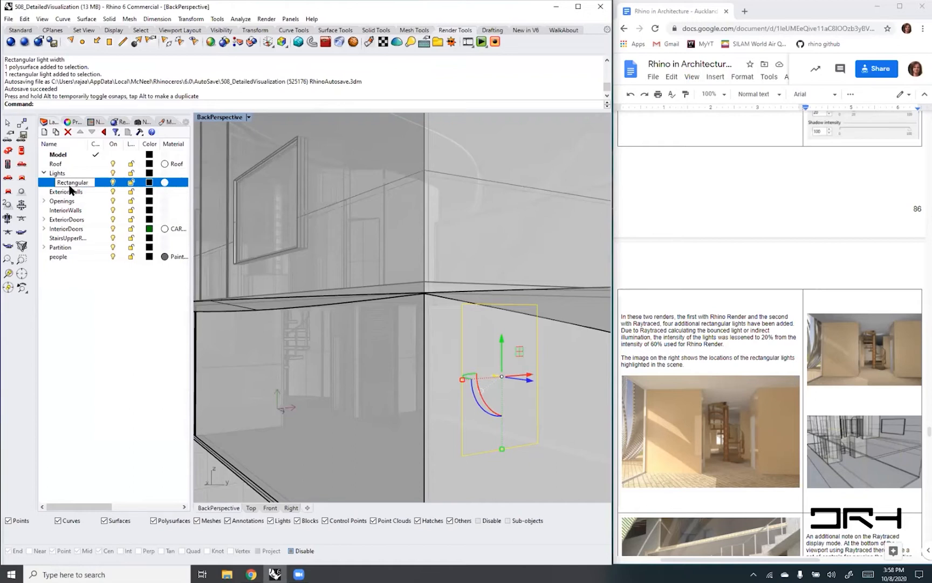
{"action": "key", "text": "Return"}
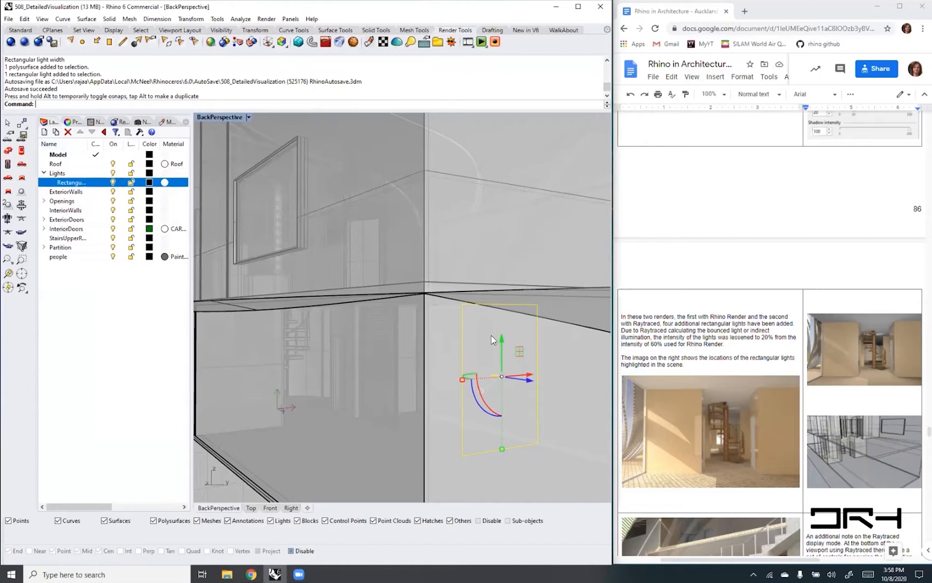
- Check the light's layer assignment in its properties and by temporarily turning the Rectangular layer off
{"action": "left_click", "coordinate": [69, 122]}
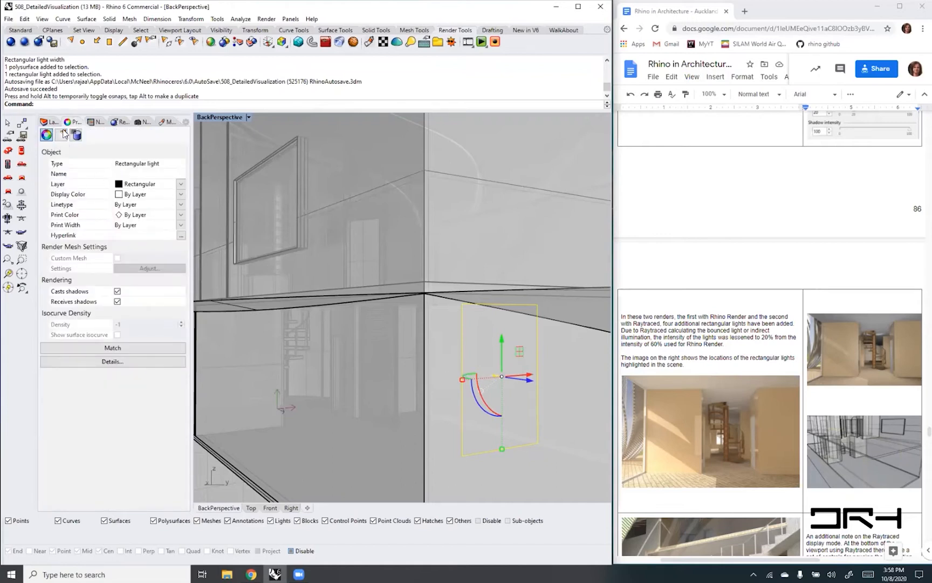
{"action": "left_click", "coordinate": [48, 122]}
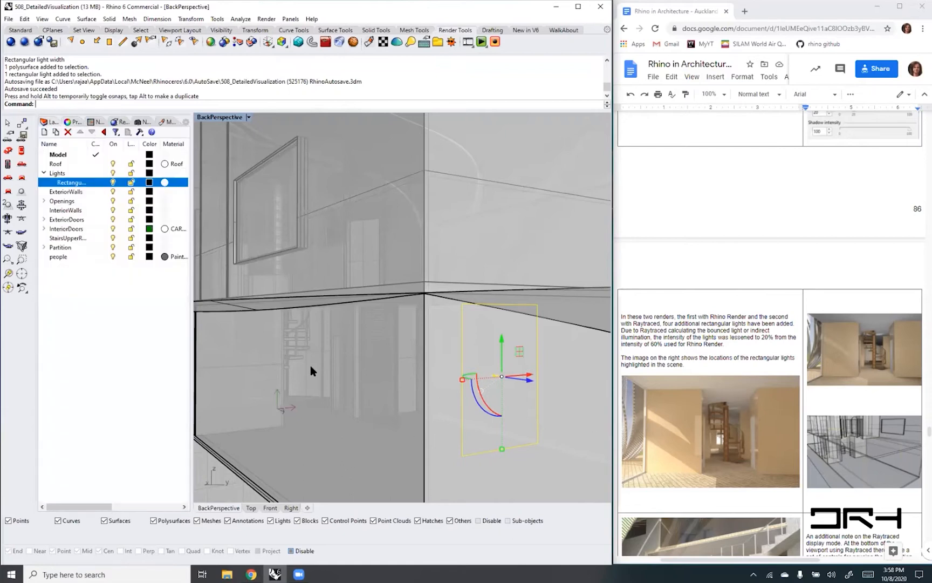
{"action": "left_click", "coordinate": [114, 184]}
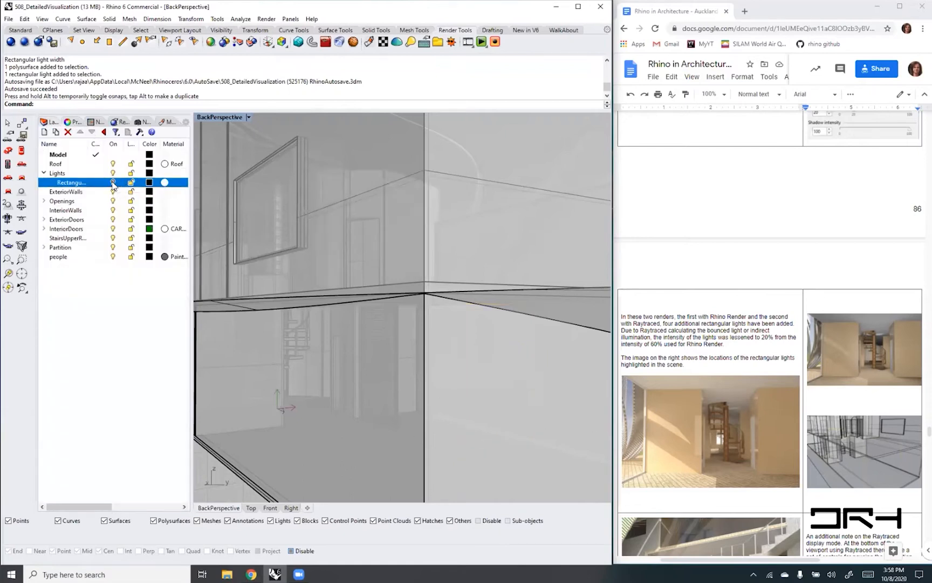
{"action": "left_click", "coordinate": [113, 183]}
{"action": "mouse_move", "coordinate": [530, 332]}
{"action": "right_mouse_down"}
{"action": "mouse_move", "coordinate": [497, 343]}
{"action": "mouse_move", "coordinate": [521, 327]}
{"action": "right_mouse_up"}
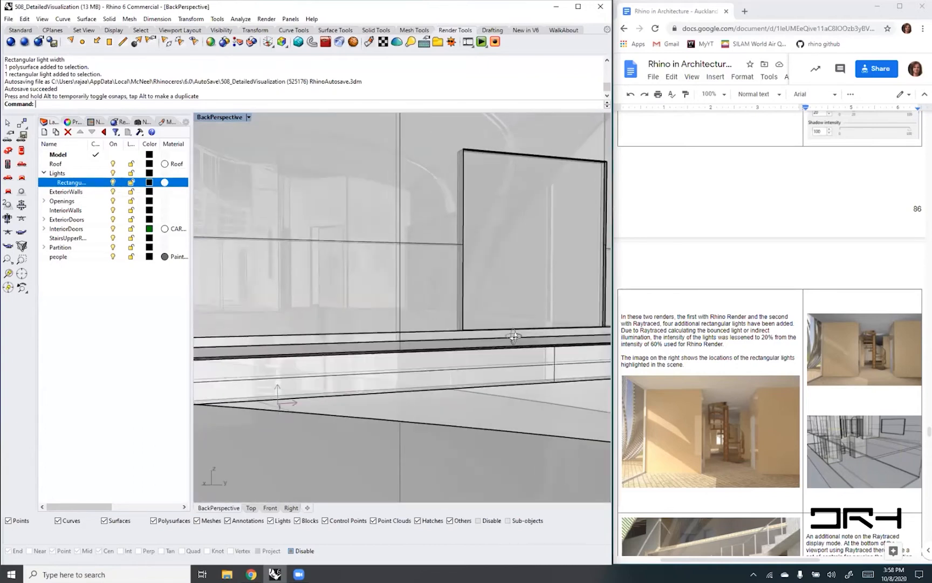
- Select all objects on the Rectangular layer to locate the light inside the house
{"action": "right_click_drag", "start_coordinate": [273, 335], "coordinate": [286, 348]}
{"action": "scroll", "coordinate": [272, 383], "scroll_direction": "up", "scroll_amount": 5}
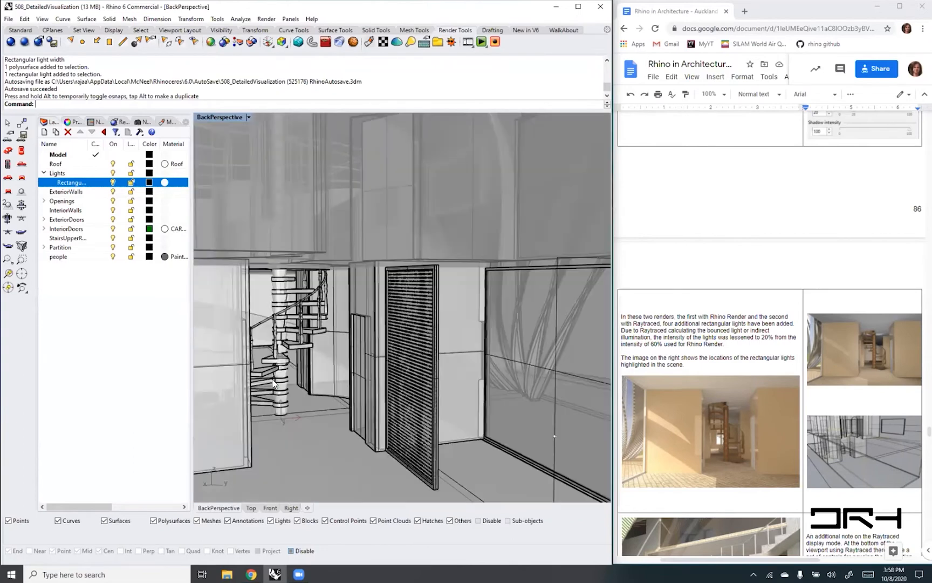
{"action": "right_click_drag", "start_coordinate": [341, 385], "coordinate": [577, 384]}
{"action": "scroll", "coordinate": [408, 375], "scroll_direction": "down", "scroll_amount": 1}
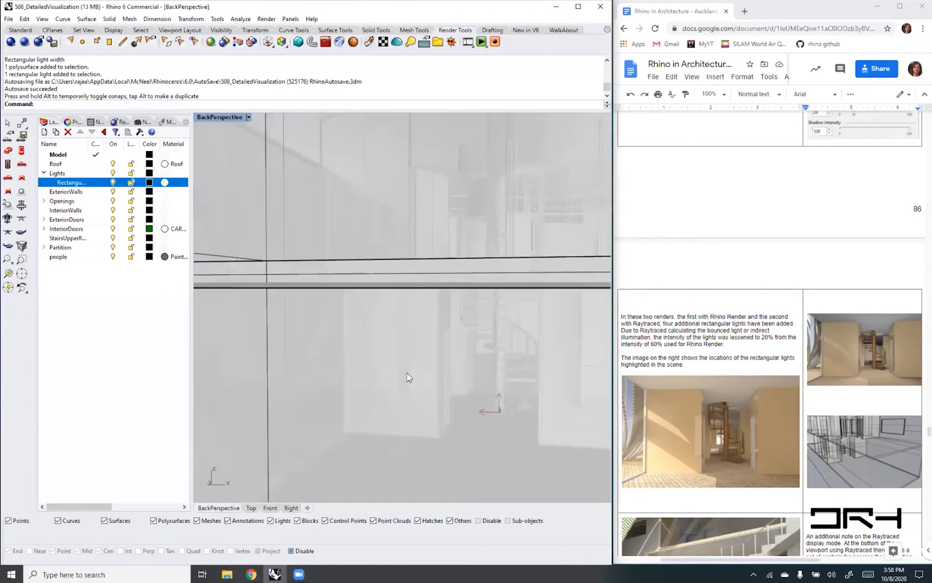
{"action": "scroll", "coordinate": [407, 375], "scroll_direction": "up", "scroll_amount": 1}
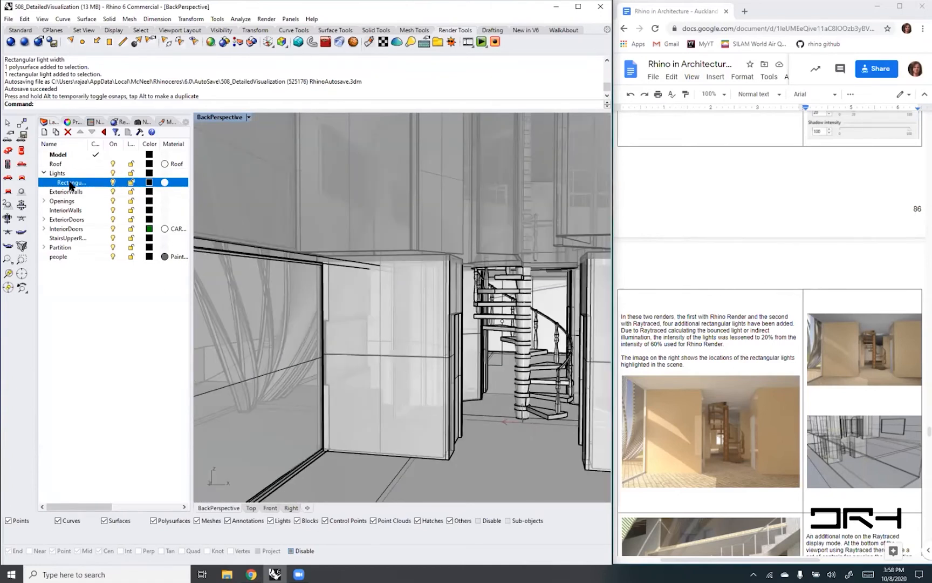
{"action": "right_click", "coordinate": [69, 182]}
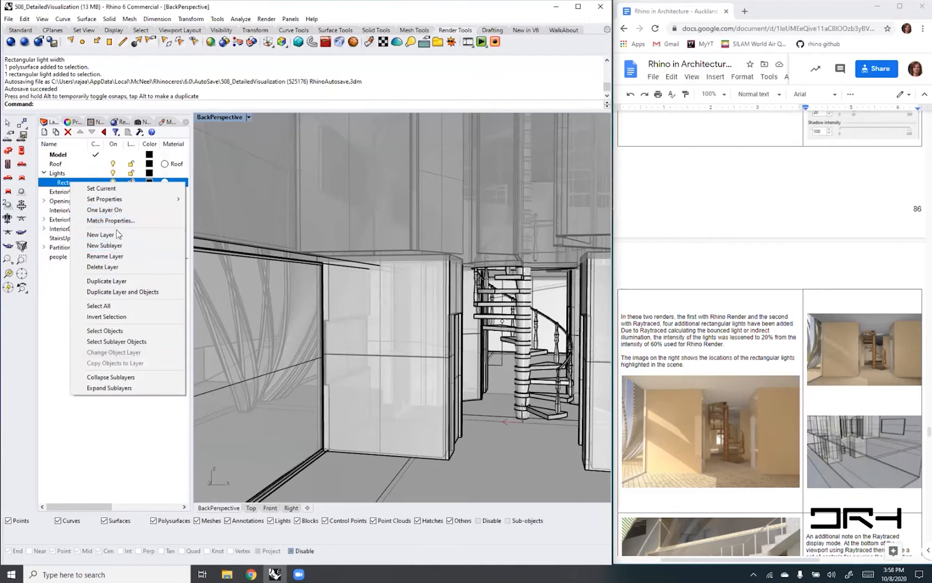
{"action": "left_click", "coordinate": [47, 313]}
{"action": "left_click", "coordinate": [70, 186]}
{"action": "right_click", "coordinate": [70, 186]}
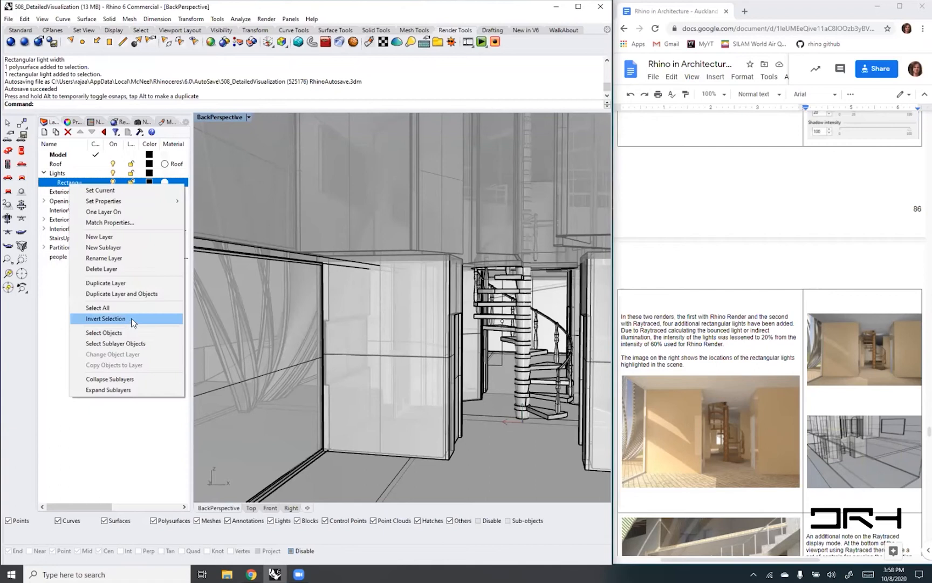
{"action": "left_click", "coordinate": [128, 334]}
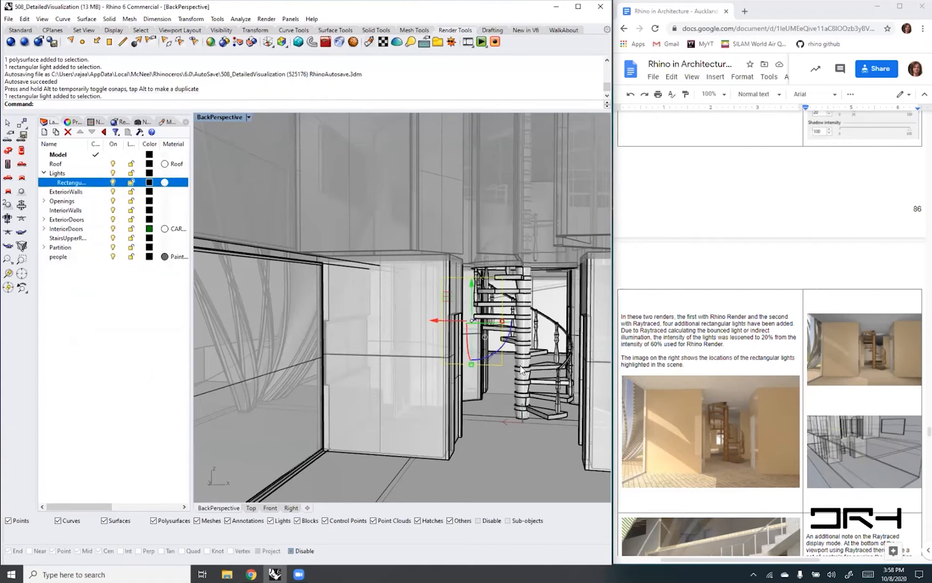
- Show the interior beside the spiral stair in Rendered display and compare the lighting with the Rectangular layer off and on
{"action": "right_click_drag", "start_coordinate": [494, 368], "coordinate": [282, 371]}
{"action": "right_click_drag", "start_coordinate": [401, 376], "coordinate": [450, 399]}
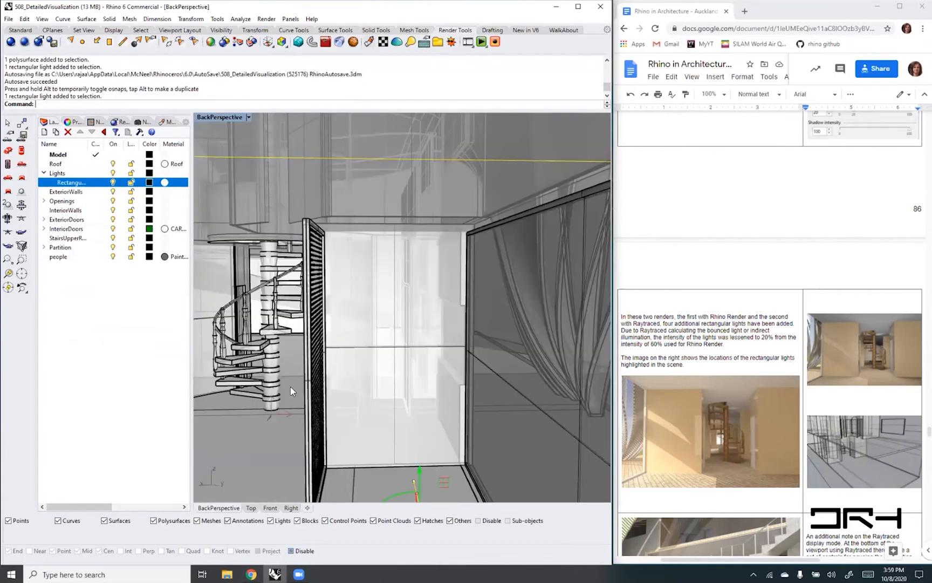
{"action": "right_click_drag", "start_coordinate": [364, 379], "coordinate": [338, 352]}
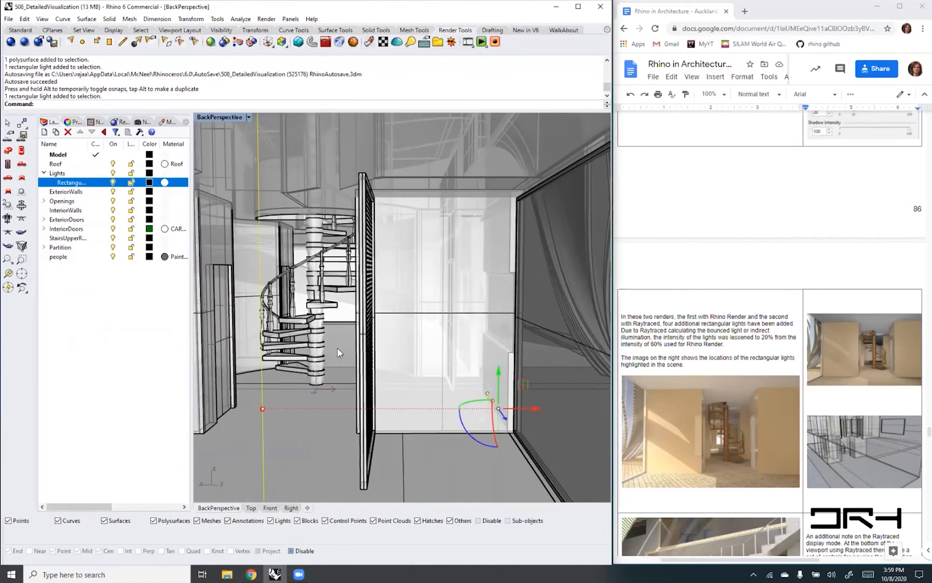
{"action": "left_click", "coordinate": [294, 420]}
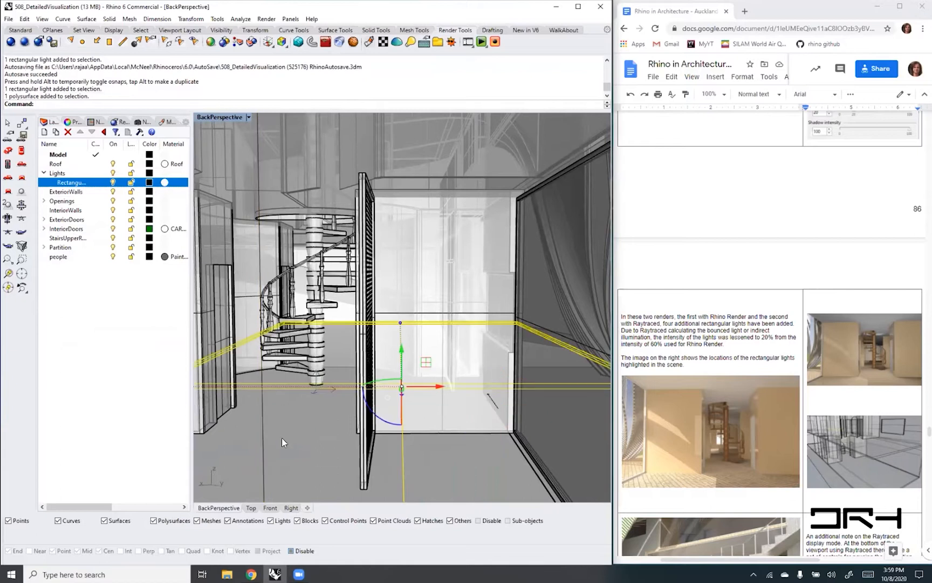
{"action": "key", "text": "Escape"}
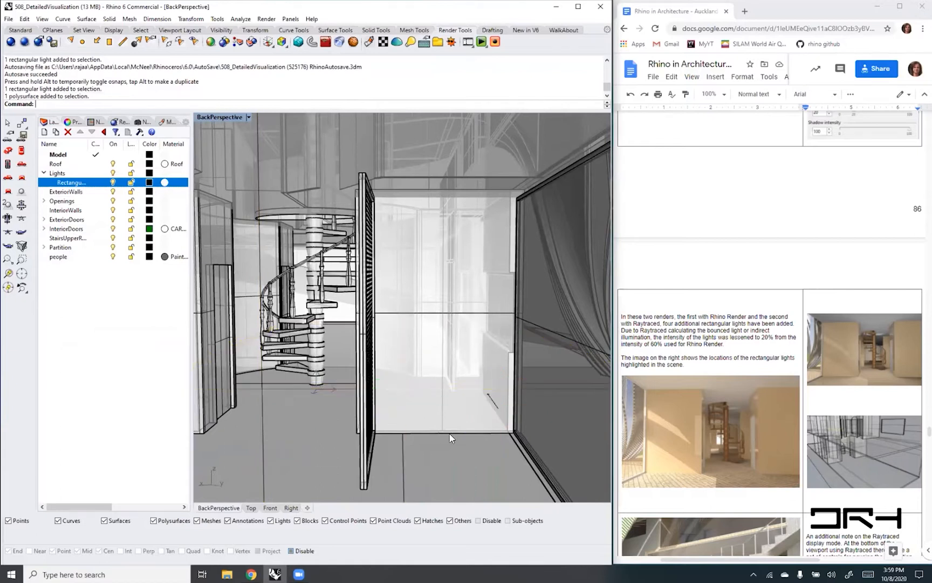
{"action": "left_click", "coordinate": [248, 117]}
{"action": "left_click", "coordinate": [223, 164]}
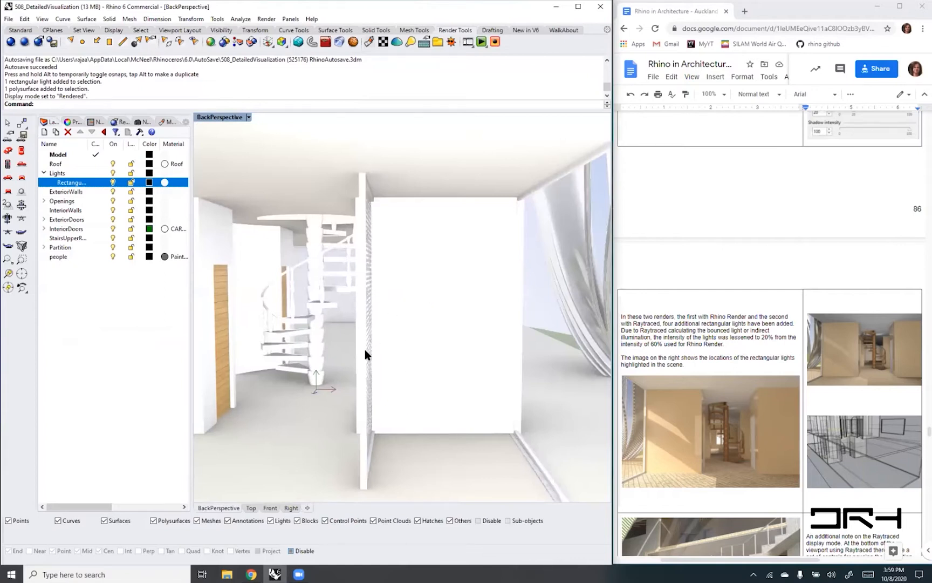
{"action": "left_click", "coordinate": [112, 182]}
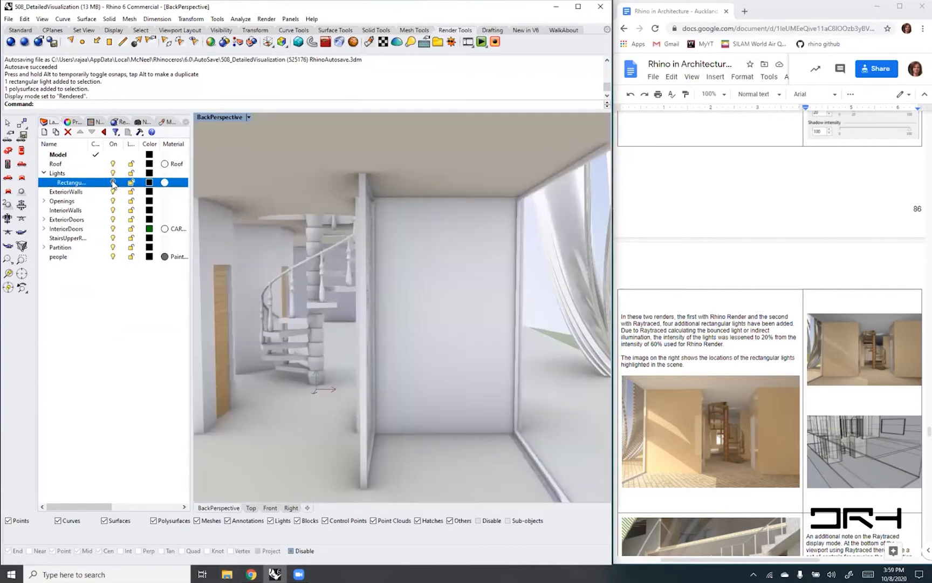
{"action": "left_click", "coordinate": [113, 182]}
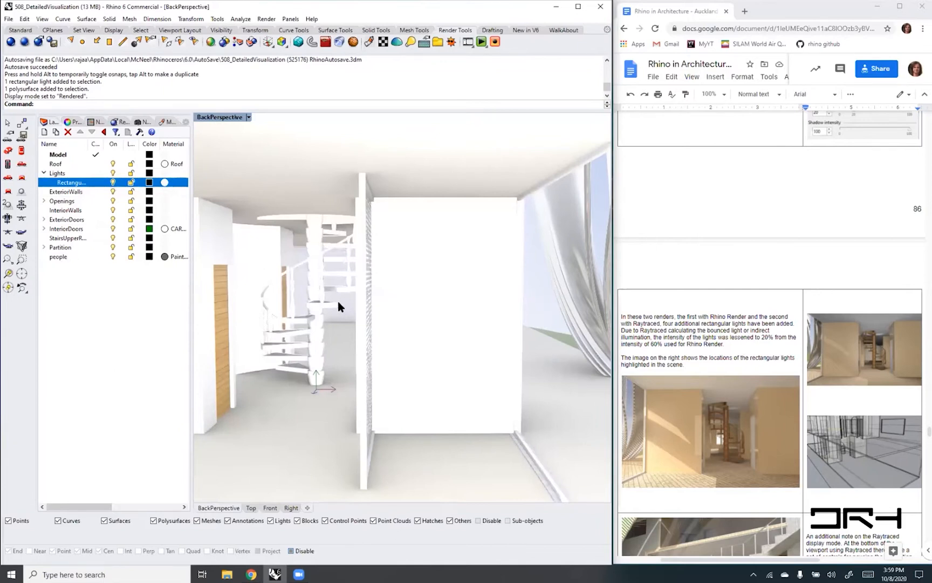
- Select the rectangular light through its layer and set its intensity to 40
{"action": "right_click", "coordinate": [71, 182]}
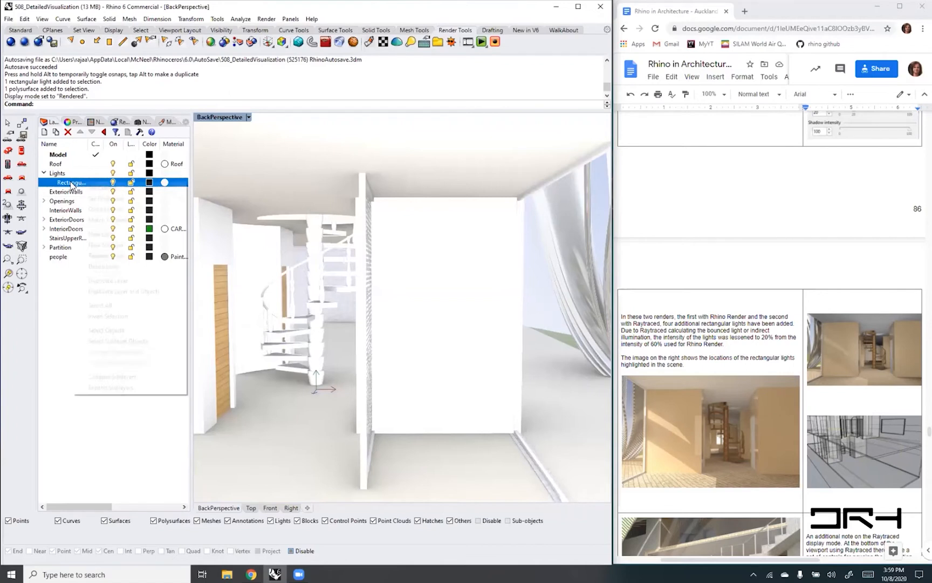
{"action": "left_click", "coordinate": [130, 331]}
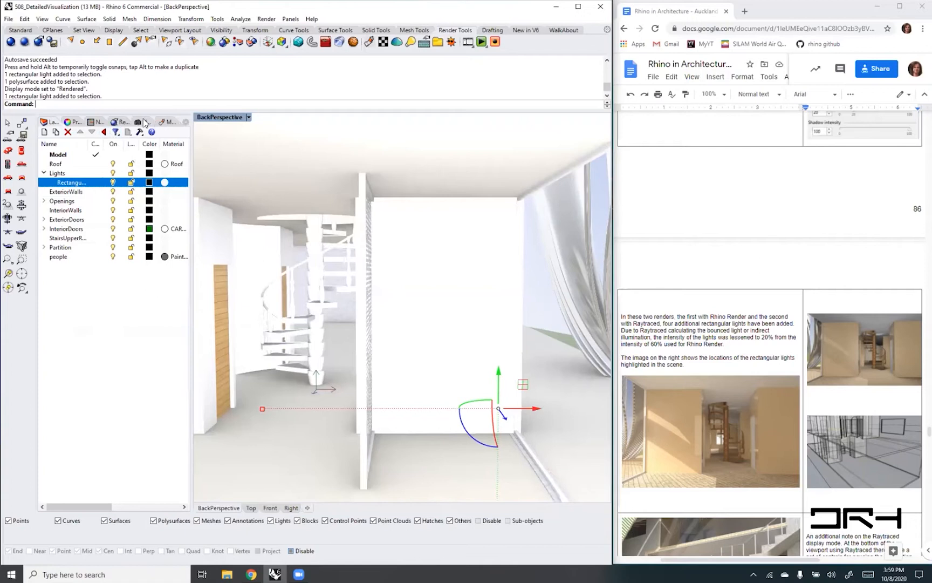
{"action": "left_click", "coordinate": [74, 122]}
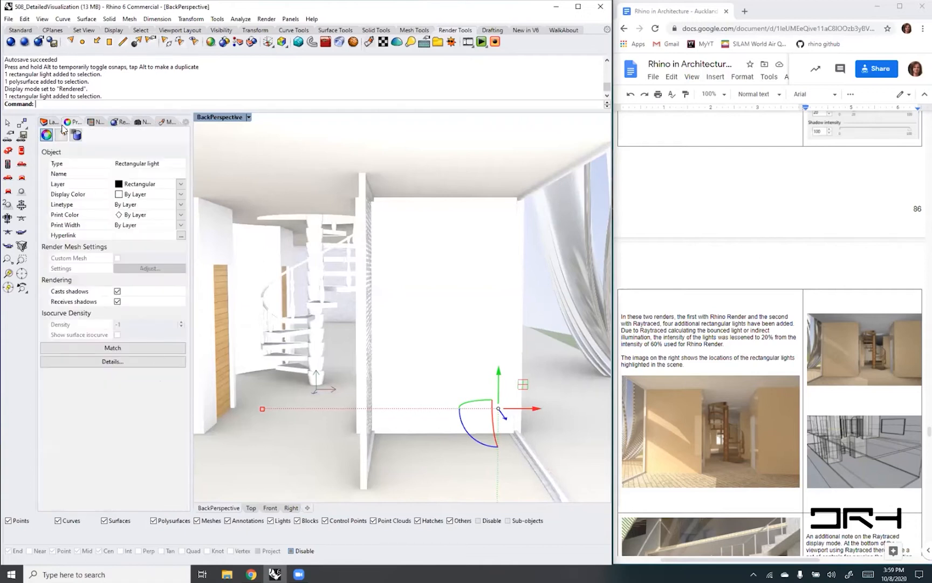
{"action": "left_click", "coordinate": [62, 135]}
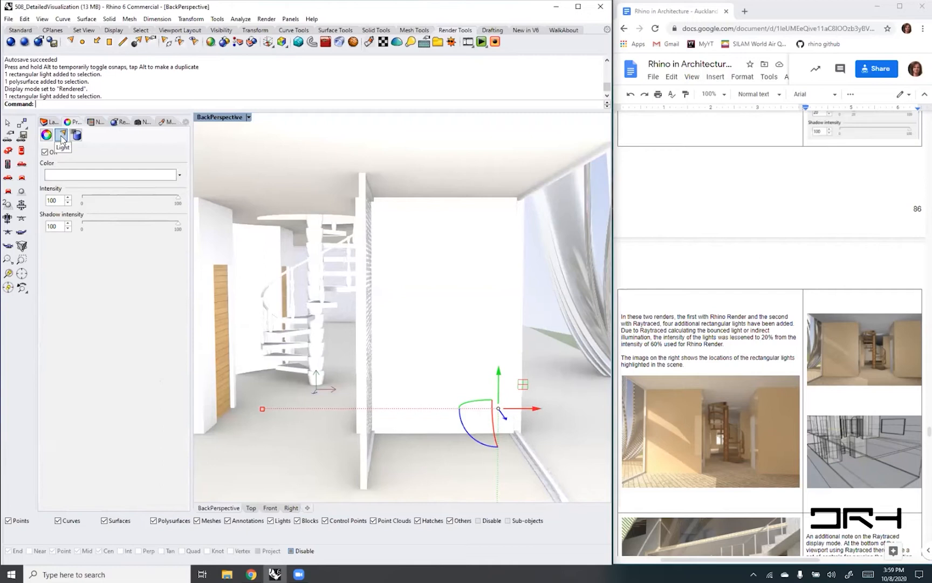
{"action": "double_click", "coordinate": [50, 200]}
{"action": "key", "text": "Return"}
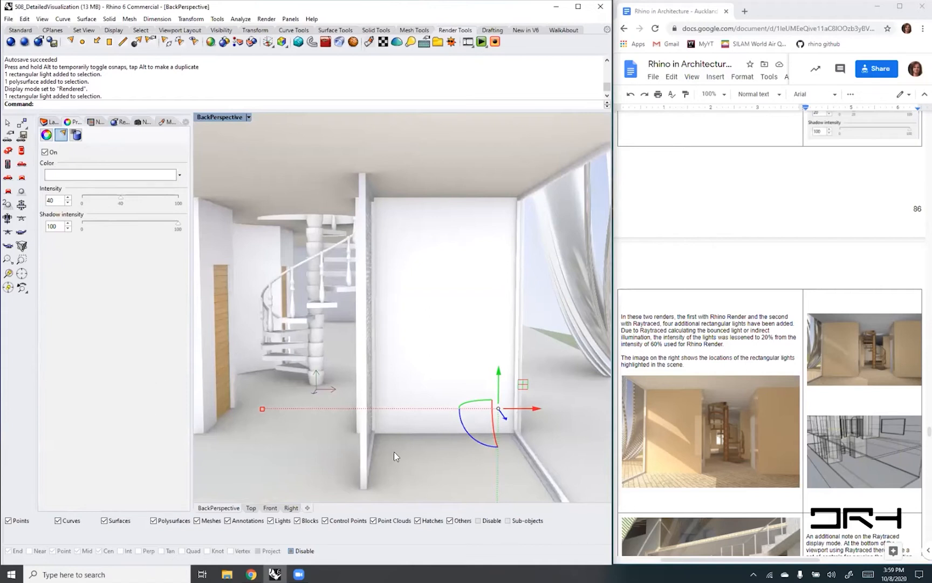
- Clear the selection and switch the BackPerspective viewport to Raytraced display mode
{"action": "left_click", "coordinate": [294, 478]}
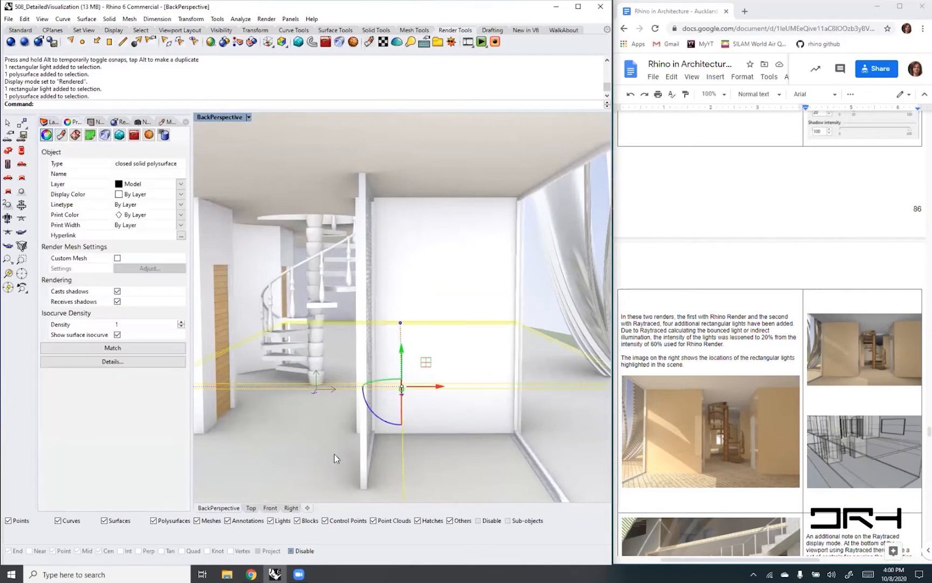
{"action": "key", "text": "Escape"}
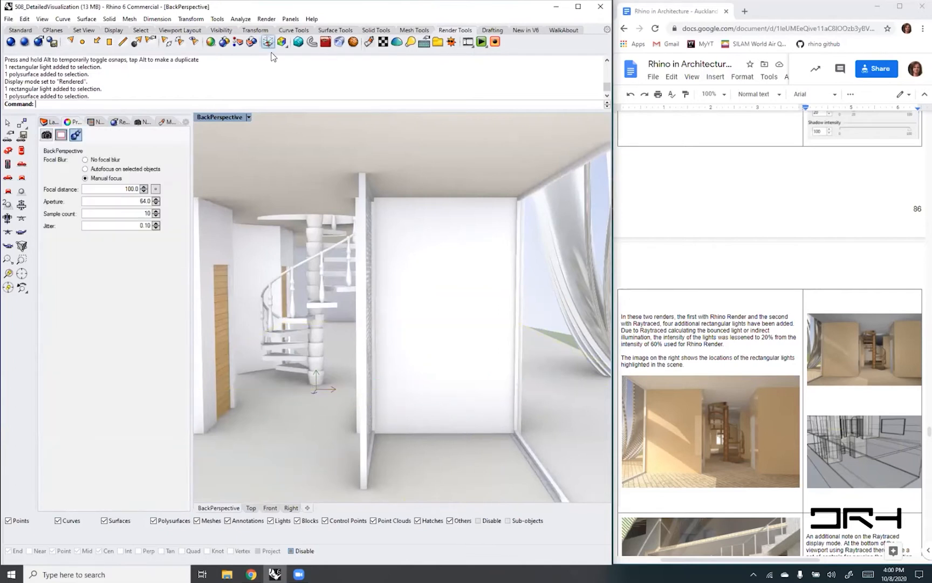
{"action": "left_click", "coordinate": [249, 116]}
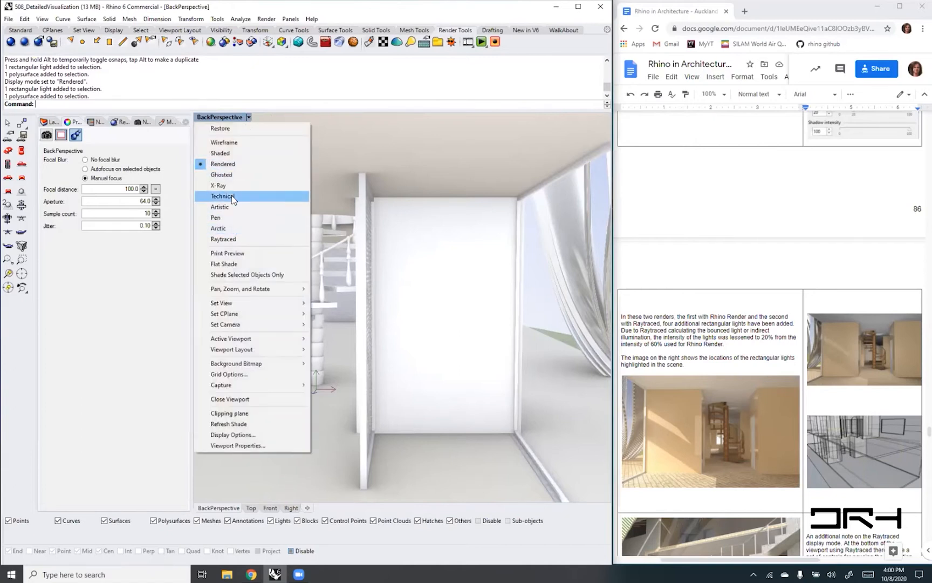
{"action": "left_click", "coordinate": [226, 239]}
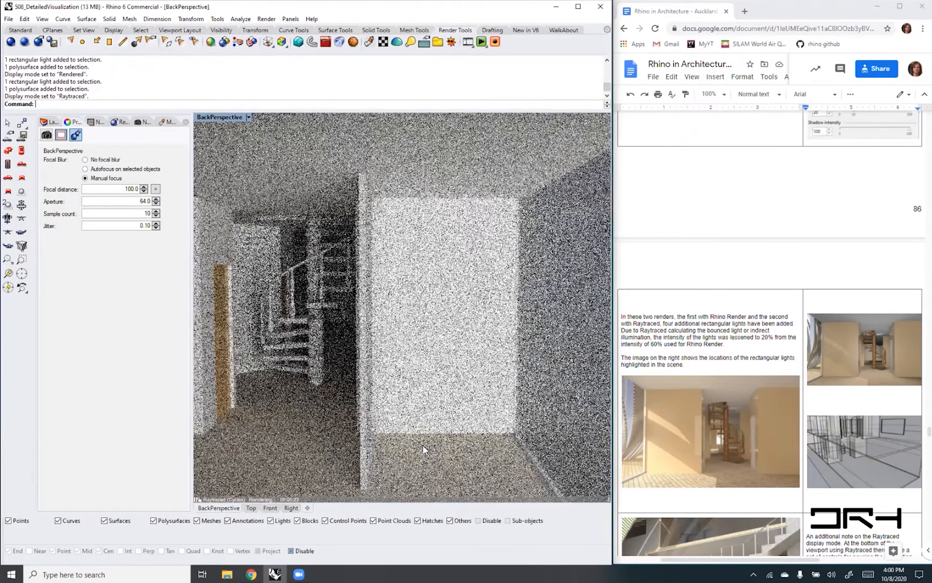
- Switch to the Google Docs handout and read the notes on the Raytraced display mode
{"action": "left_click", "coordinate": [759, 266]}
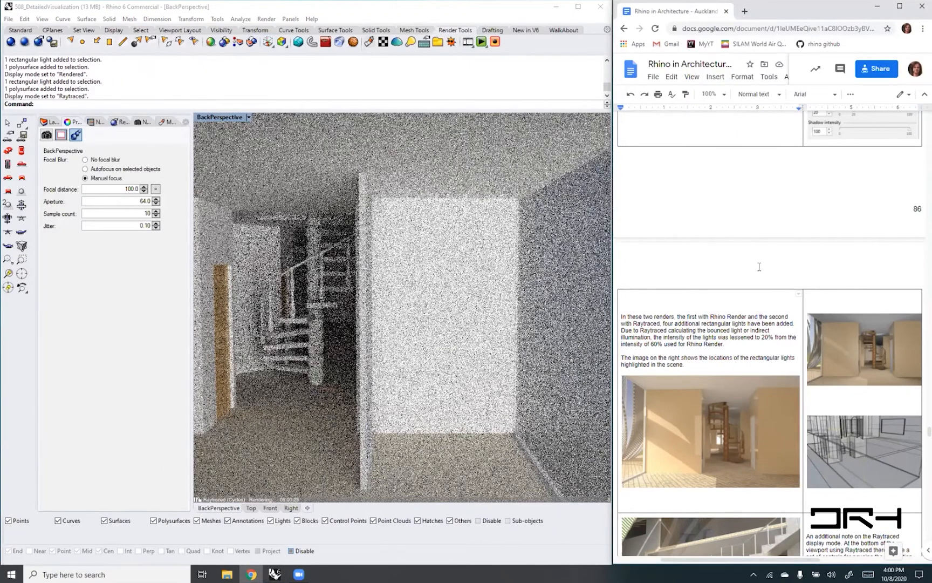
{"action": "scroll", "coordinate": [759, 266], "scroll_direction": "down", "scroll_amount": 3}
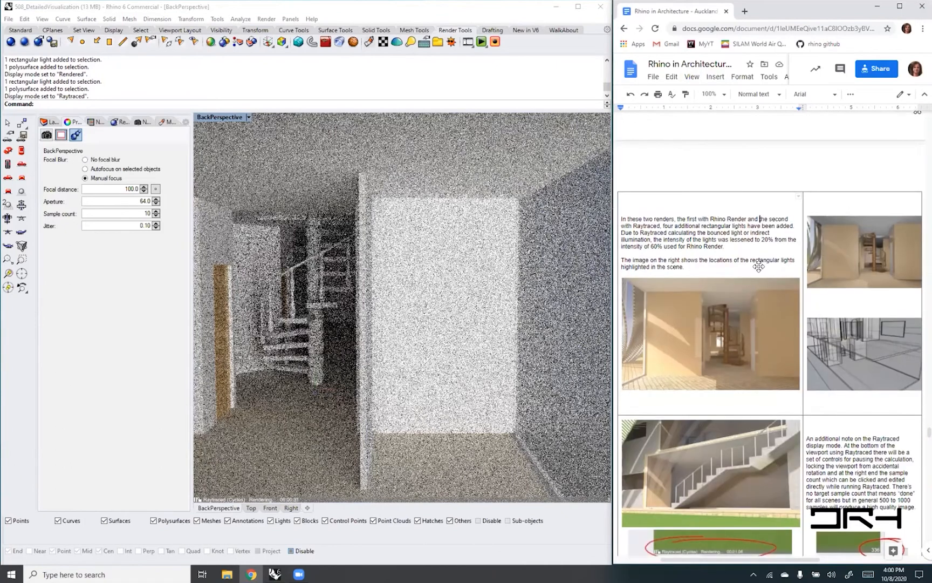
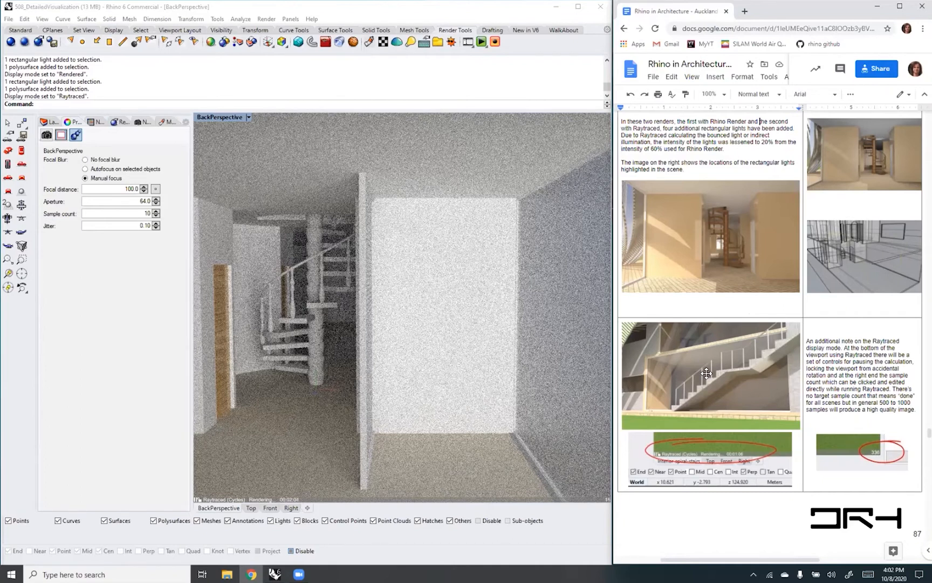
- Read on in the handout past the Raytraced notes to the Drawings introduction and the DM_10: Sectioning section
{"action": "scroll", "coordinate": [706, 373], "scroll_direction": "down", "scroll_amount": 1}
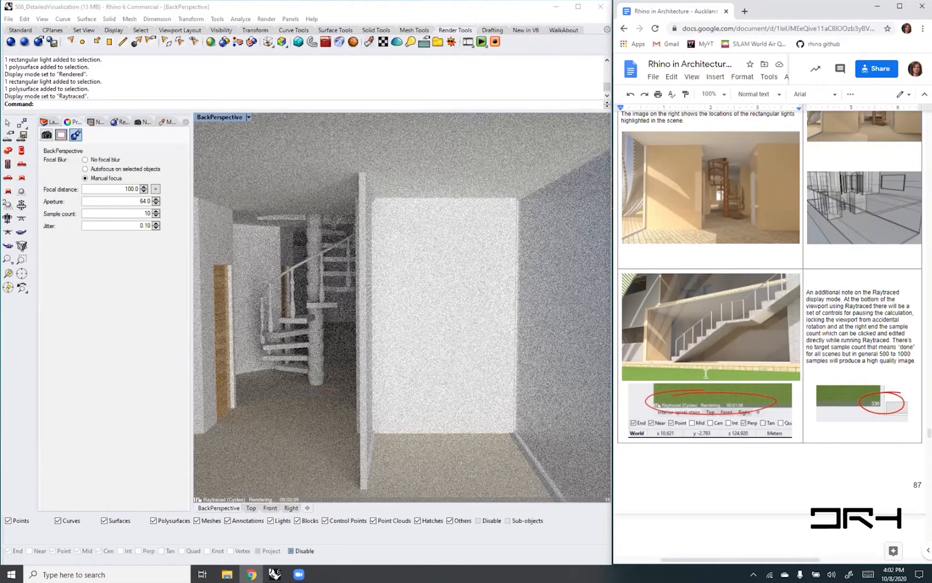
{"action": "scroll", "coordinate": [706, 373], "scroll_direction": "down", "scroll_amount": 2}
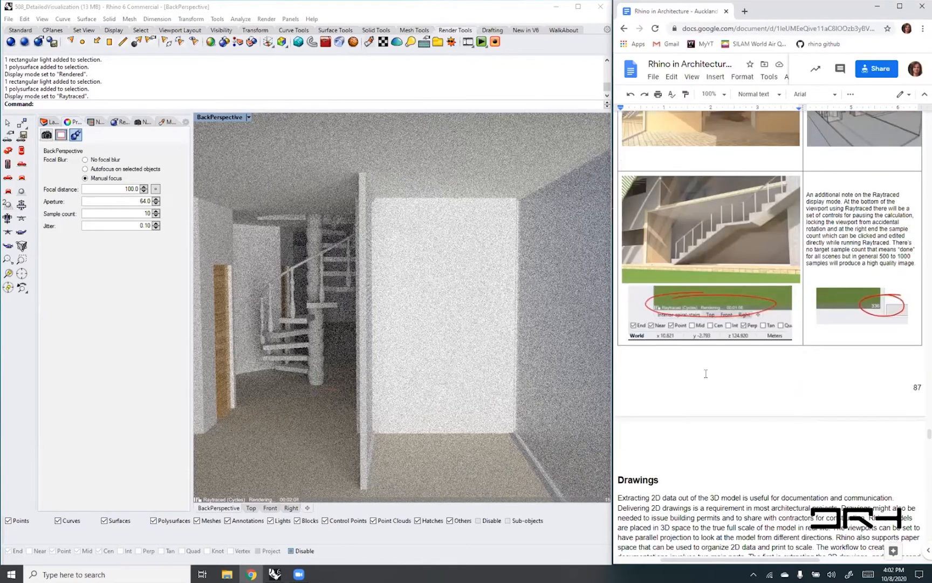
{"action": "scroll", "coordinate": [705, 373], "scroll_direction": "down", "scroll_amount": 2}
{"action": "scroll", "coordinate": [705, 373], "scroll_direction": "down", "scroll_amount": 3}
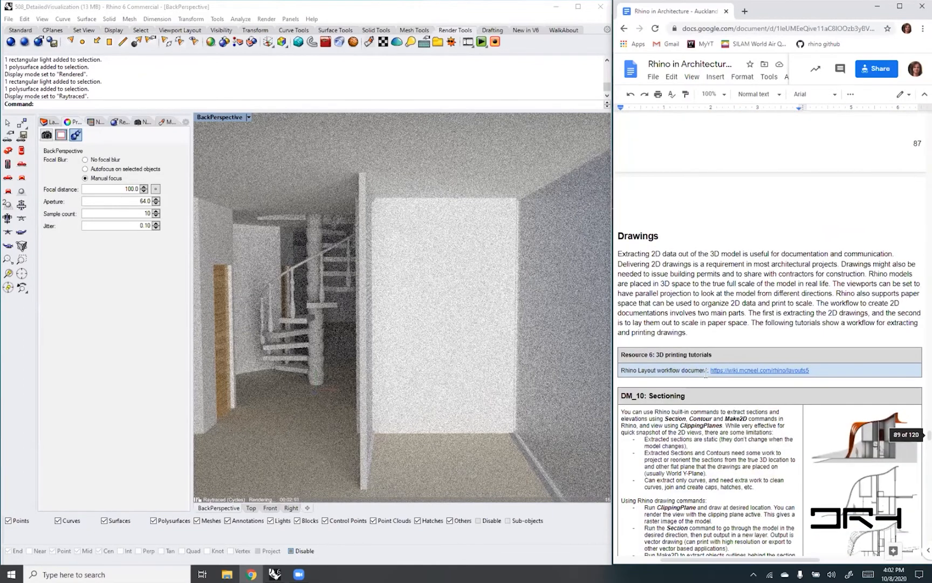
{"action": "scroll", "coordinate": [705, 374], "scroll_direction": "down", "scroll_amount": 2}
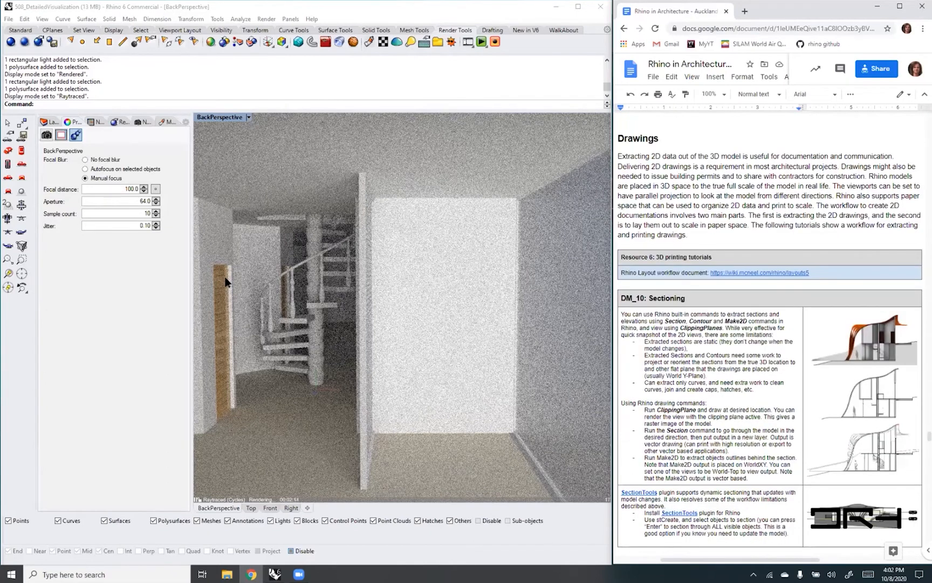
- Switch the BackPerspective viewport to Rendered display and show the house exterior with the roof's draped column folds
{"action": "left_click", "coordinate": [248, 118]}
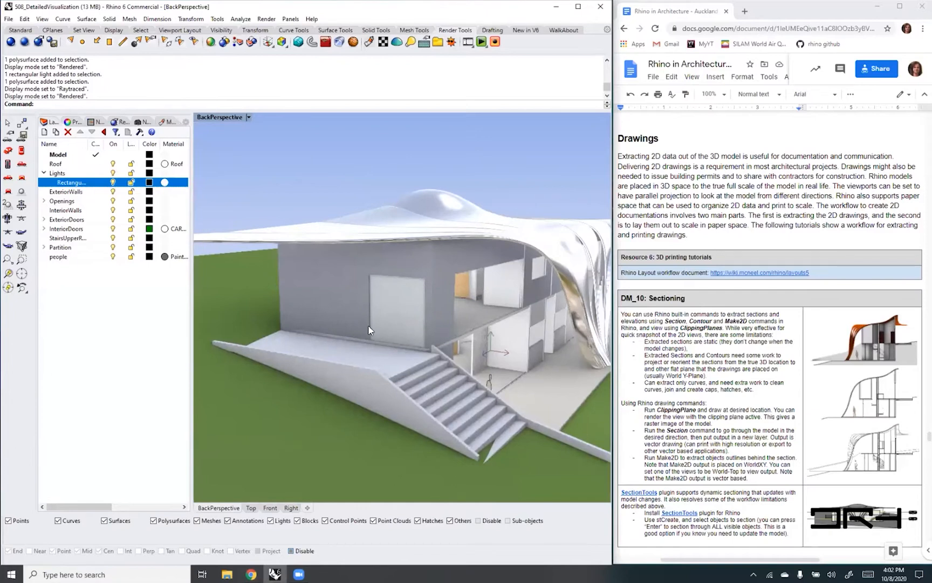
{"action": "right_click_drag", "start_coordinate": [407, 320], "coordinate": [369, 313], "text": "shift"}
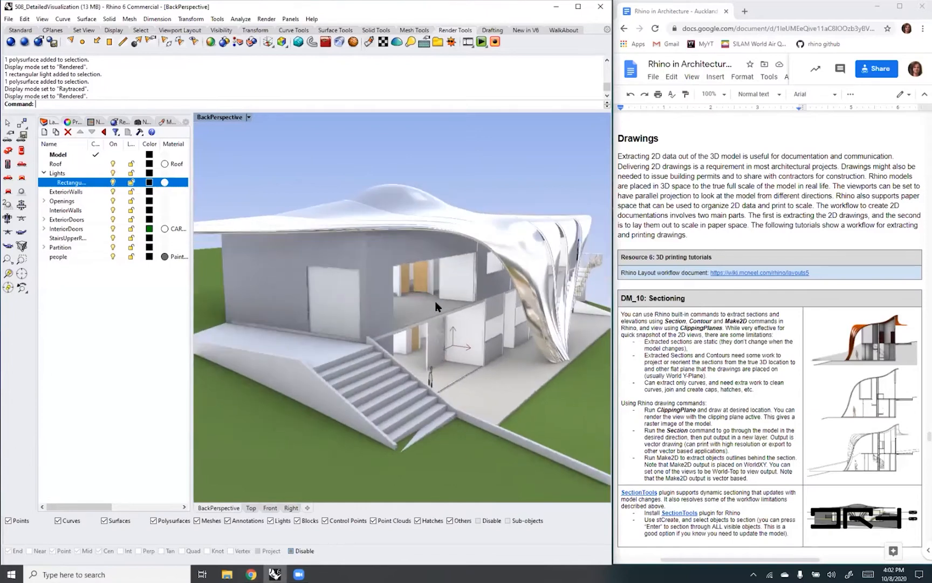
{"action": "scroll", "coordinate": [508, 253], "scroll_direction": "up", "scroll_amount": 3}
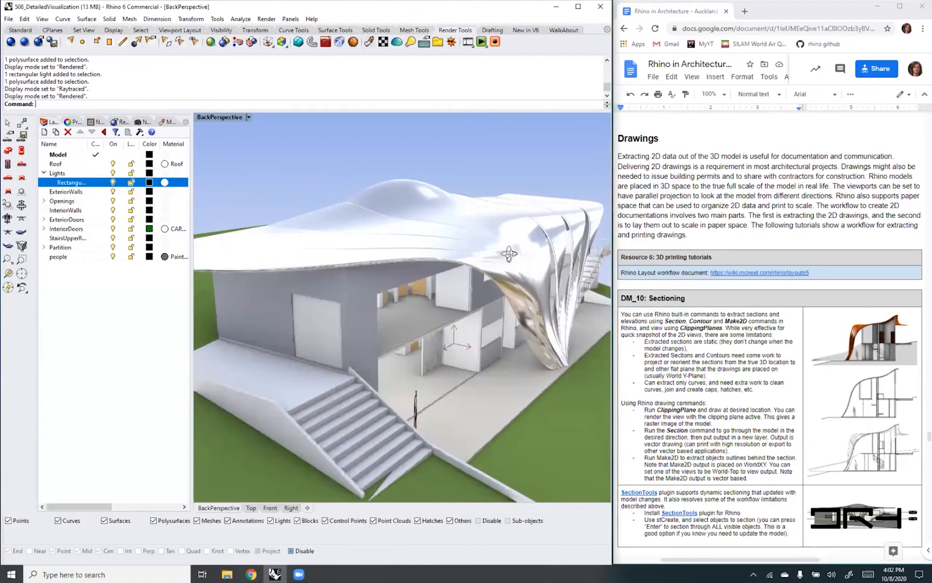
{"action": "right_click_drag", "start_coordinate": [523, 324], "coordinate": [482, 319]}
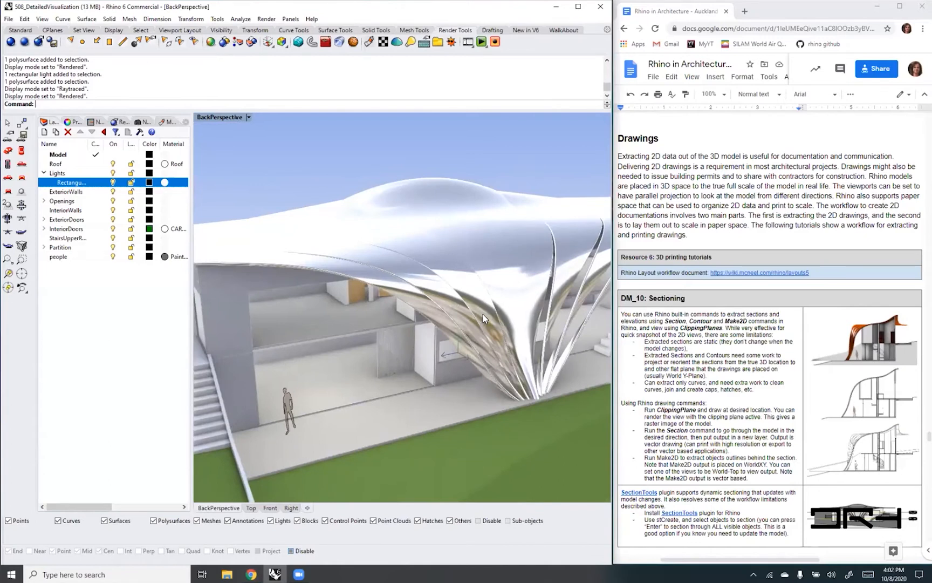
- Examine the handout's DM_10: Sectioning instructions and the DM_11: Layout section on creating a new layout
{"action": "left_click", "coordinate": [722, 334]}
{"action": "scroll", "coordinate": [722, 334], "scroll_direction": "down", "scroll_amount": 3}
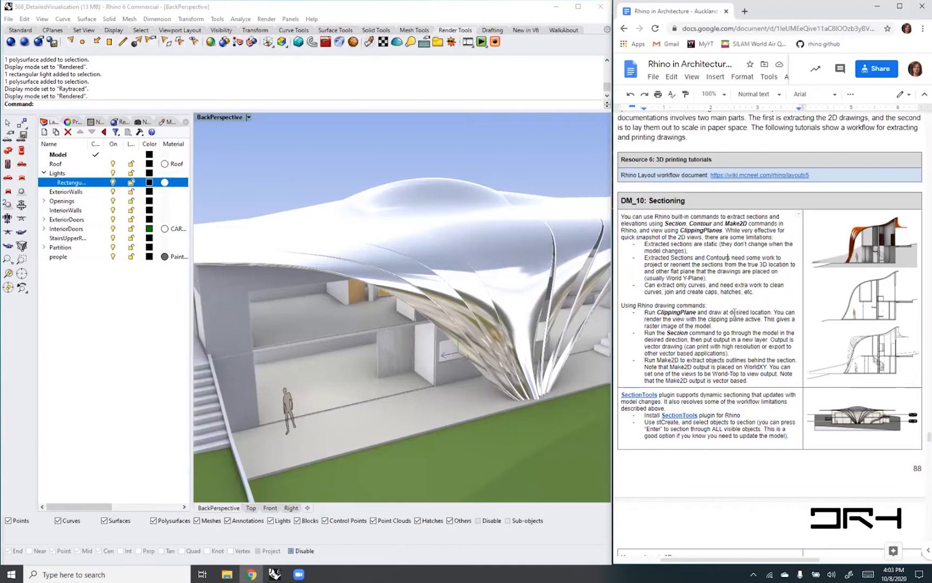
{"action": "scroll", "coordinate": [735, 313], "scroll_direction": "down", "scroll_amount": 3}
{"action": "scroll", "coordinate": [735, 312], "scroll_direction": "down", "scroll_amount": 6}
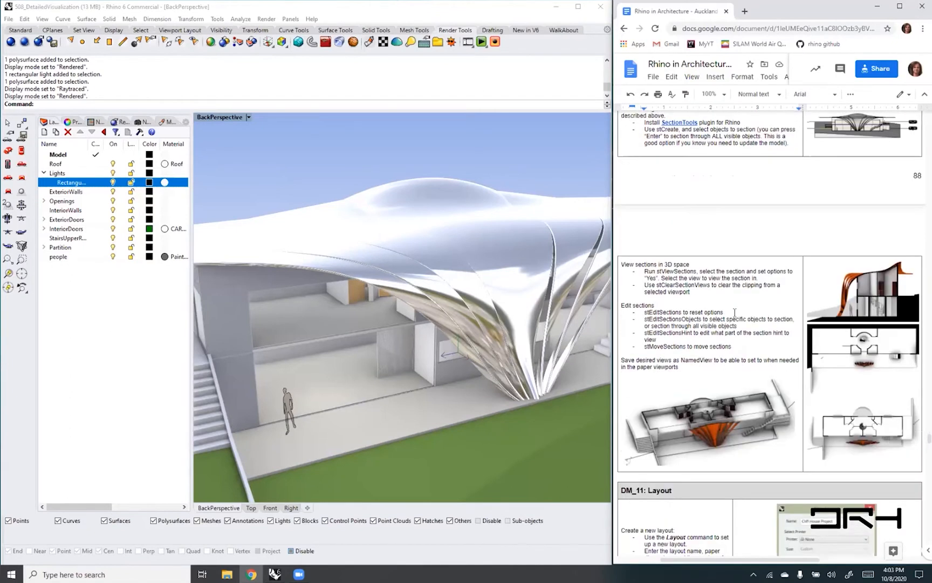
{"action": "scroll", "coordinate": [734, 313], "scroll_direction": "down", "scroll_amount": 2}
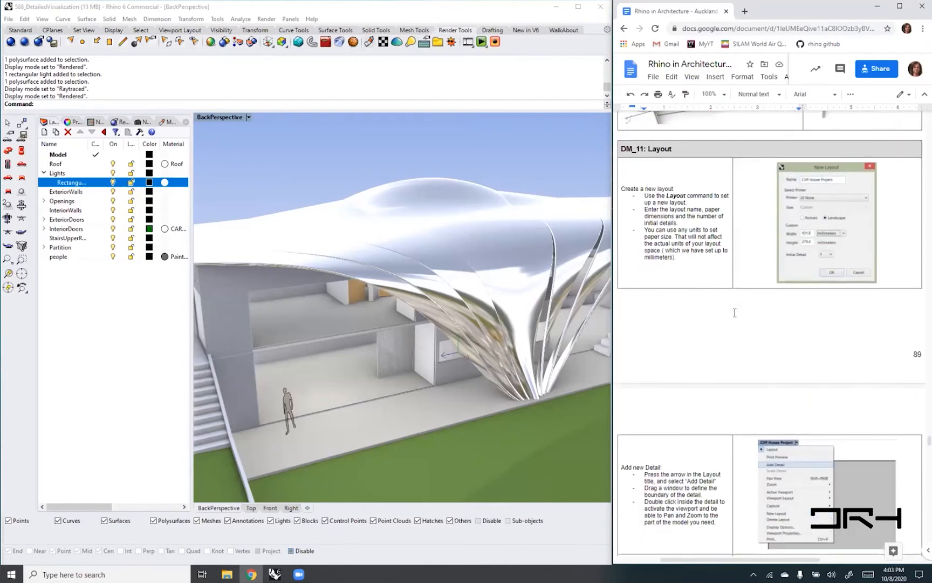
{"action": "scroll", "coordinate": [735, 313], "scroll_direction": "up", "scroll_amount": 3}
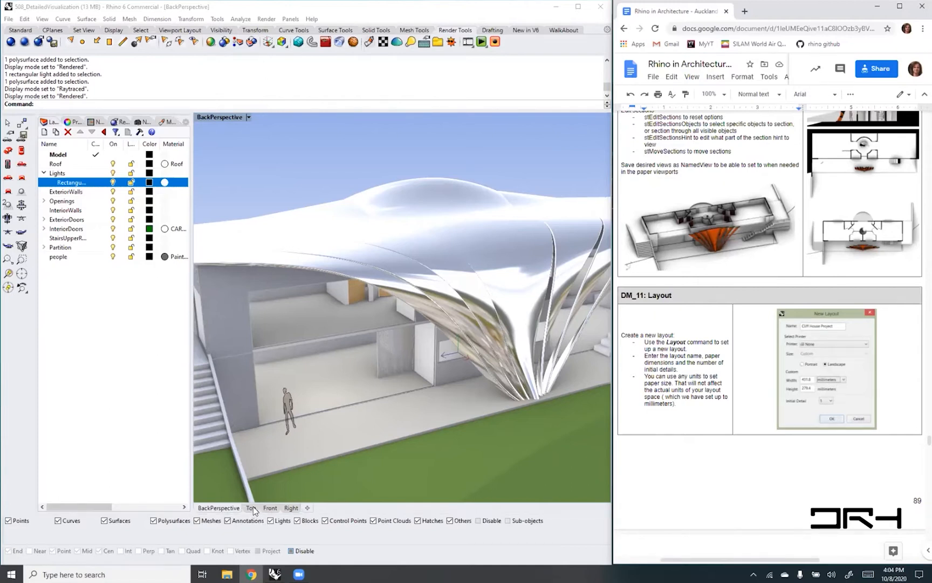
- Start a new layout and name it Cliff House 01
{"action": "left_click", "coordinate": [307, 508]}
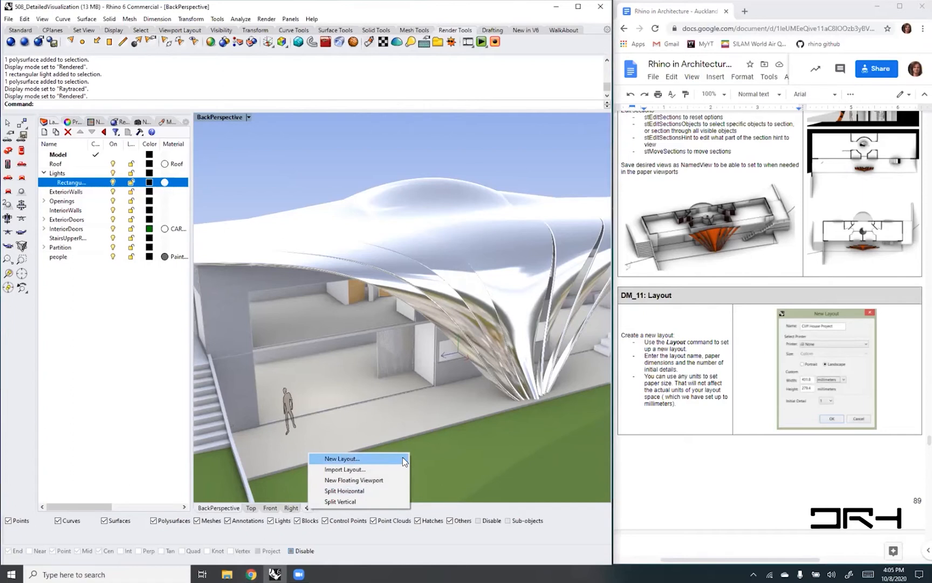
{"action": "left_click", "coordinate": [368, 456]}
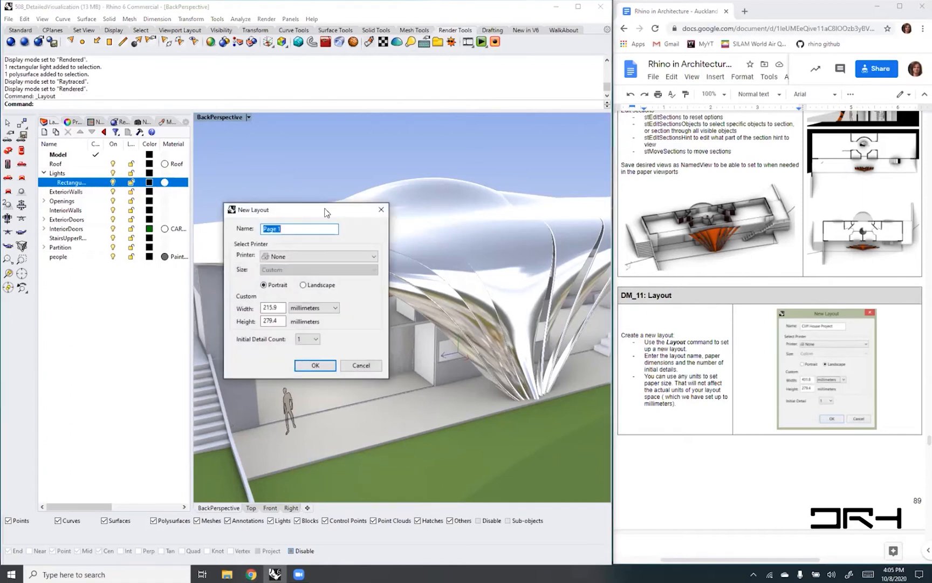
{"action": "left_click_drag", "start_coordinate": [339, 212], "coordinate": [469, 149]}
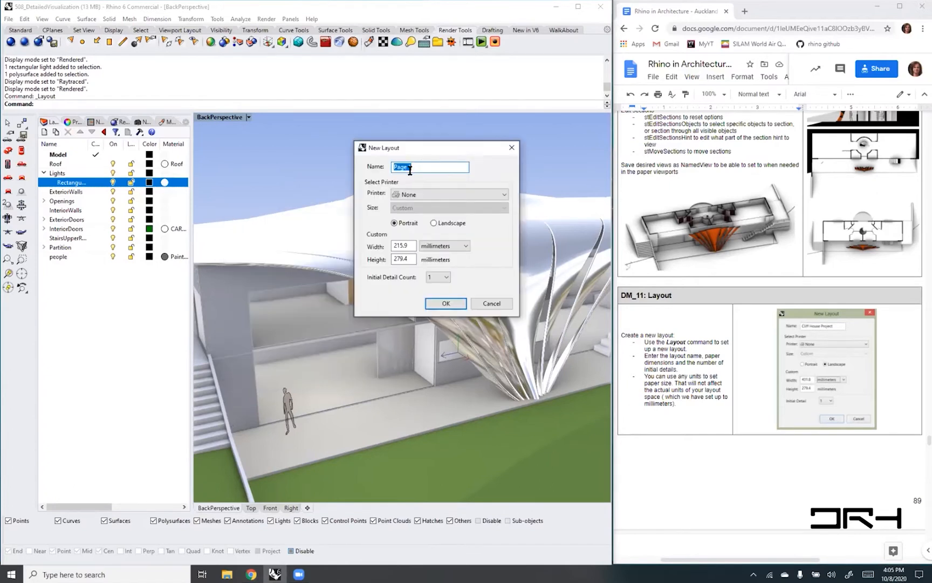
{"action": "type", "text": "CliffHouse"}
{"action": "type", "text": "Project"}
{"action": "left_click", "coordinate": [406, 170]}
{"action": "left_click", "coordinate": [424, 171]}
{"action": "left_click_drag", "start_coordinate": [448, 167], "coordinate": [425, 166]}
{"action": "type", "text": "01"}
- Create the layout as a 215.9 by 279.4 millimeter portrait page with one initial detail
{"action": "left_click", "coordinate": [467, 246]}
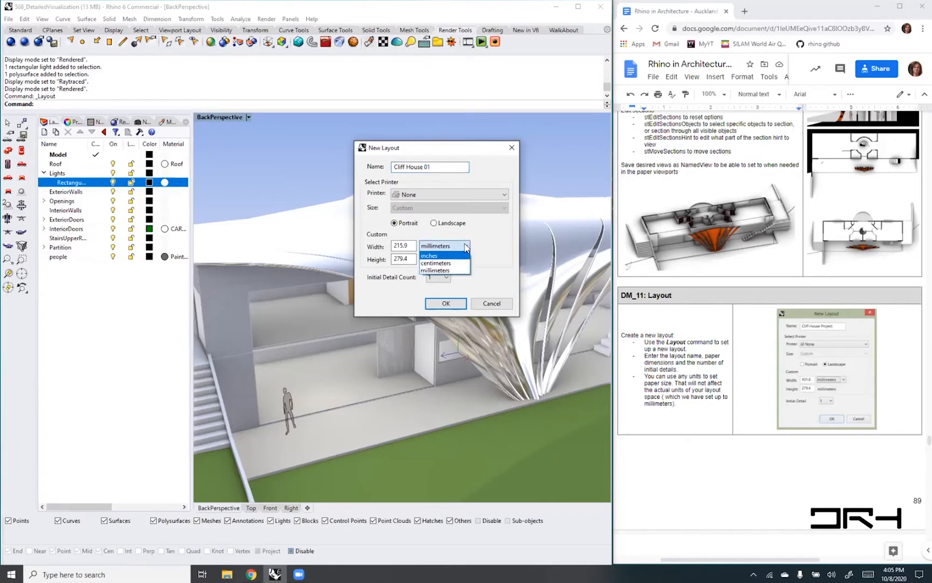
{"action": "left_click", "coordinate": [467, 247]}
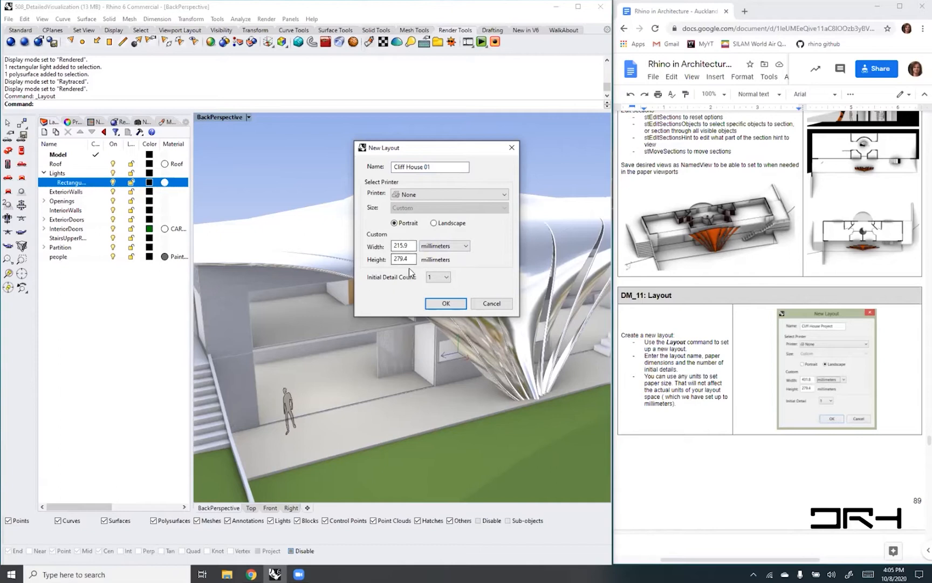
{"action": "left_click", "coordinate": [446, 278]}
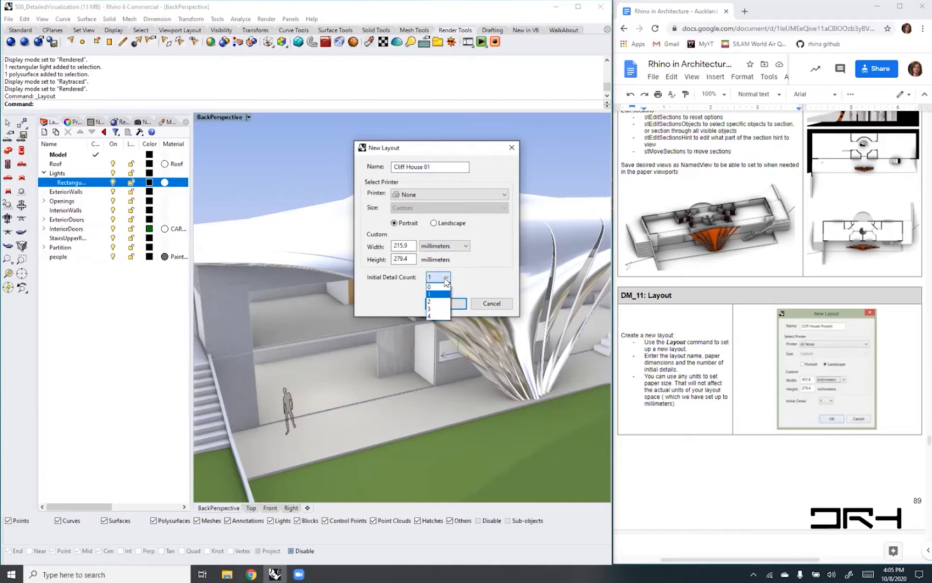
{"action": "left_click", "coordinate": [446, 279]}
{"action": "left_click", "coordinate": [445, 304]}
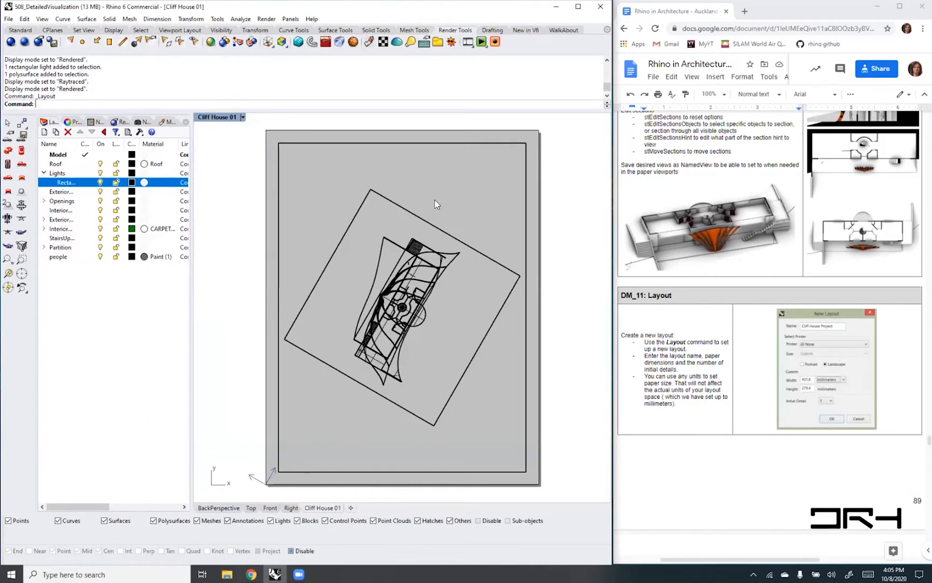
- Shorten the layout's detail from its upper edge to less than half its height and move it to the top of the page
{"action": "left_click", "coordinate": [418, 143]}
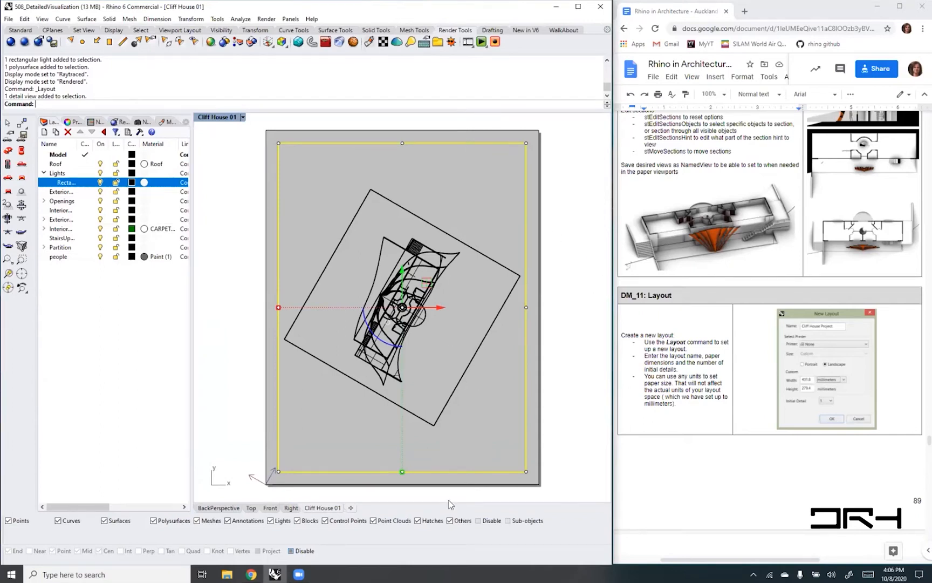
{"action": "left_click", "coordinate": [536, 250]}
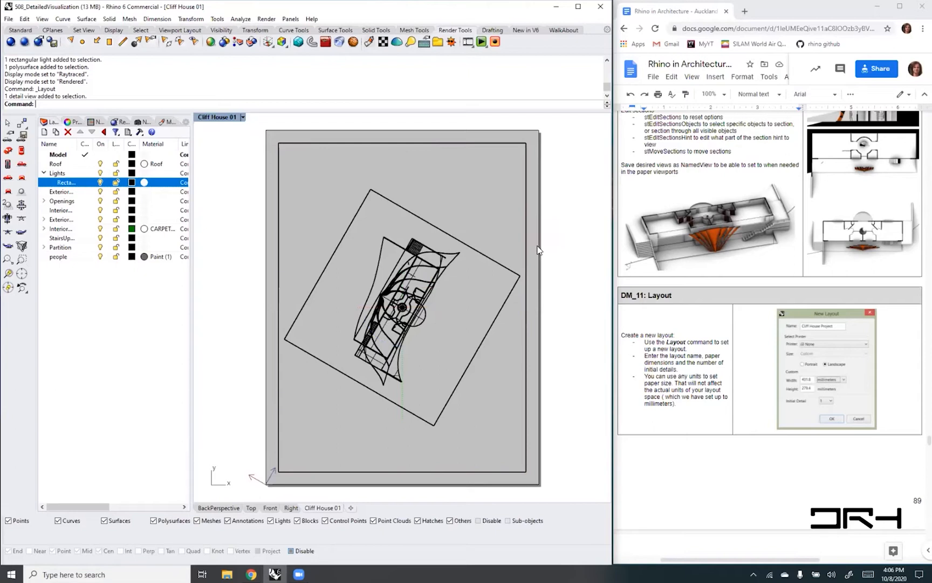
{"action": "left_click", "coordinate": [525, 268]}
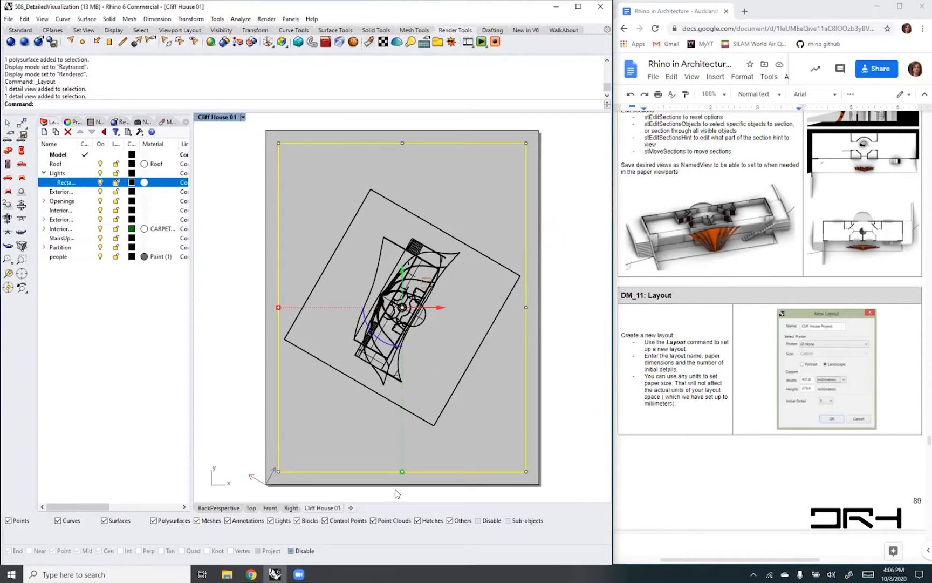
{"action": "left_click", "coordinate": [403, 144]}
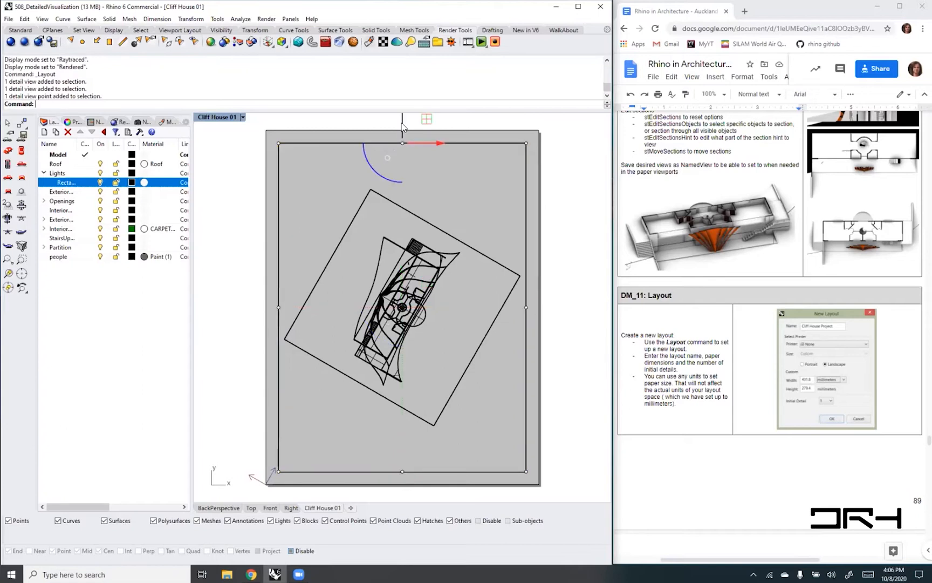
{"action": "left_click_drag", "start_coordinate": [402, 127], "coordinate": [401, 348]}
{"action": "left_click_drag", "start_coordinate": [463, 344], "coordinate": [476, 141]}
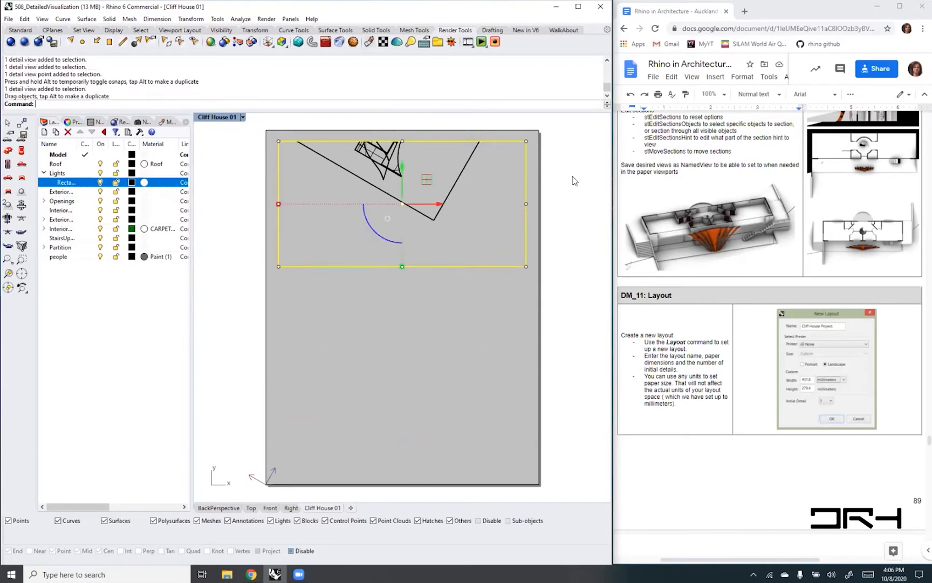
{"action": "left_click", "coordinate": [441, 290]}
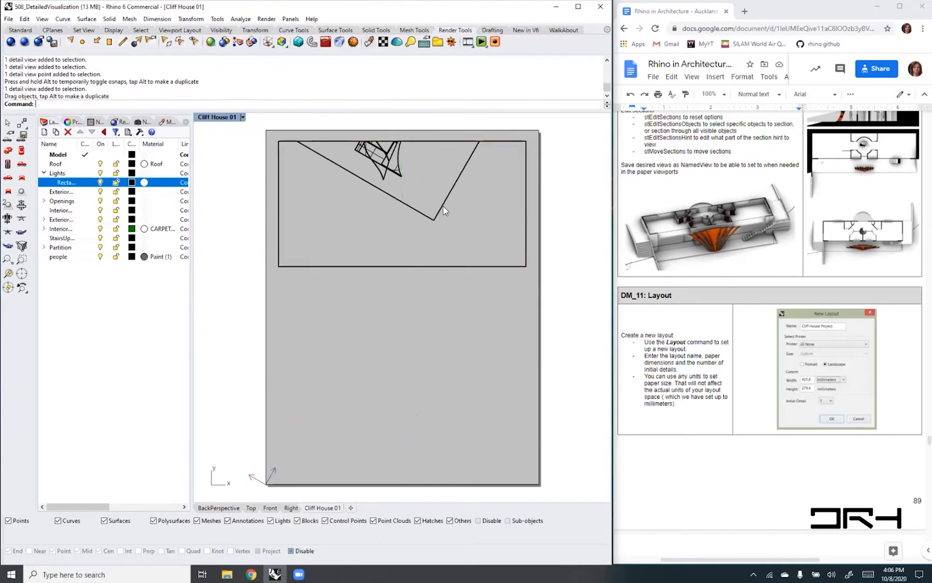
- Activate the detail and set it to the BackPerspective named view
{"action": "double_click", "coordinate": [465, 201]}
{"action": "scroll", "coordinate": [464, 211], "scroll_direction": "down", "scroll_amount": 5}
{"action": "right_click_drag", "start_coordinate": [468, 208], "coordinate": [446, 227]}
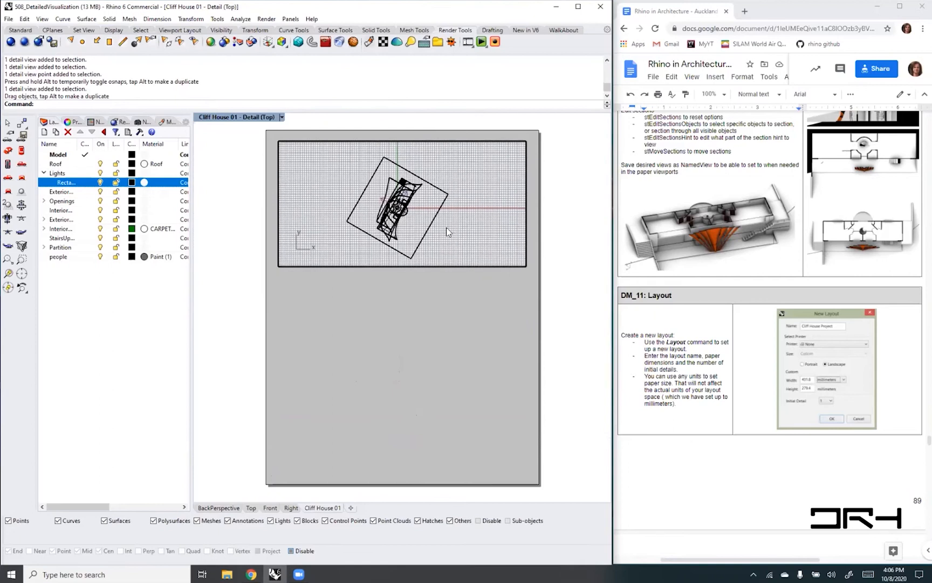
{"action": "mouse_move", "coordinate": [475, 192]}
{"action": "right_mouse_down"}
{"action": "mouse_move", "coordinate": [461, 223]}
{"action": "mouse_move", "coordinate": [510, 198]}
{"action": "mouse_move", "coordinate": [487, 188]}
{"action": "mouse_move", "coordinate": [488, 178]}
{"action": "right_mouse_up"}
{"action": "left_click", "coordinate": [281, 117]}
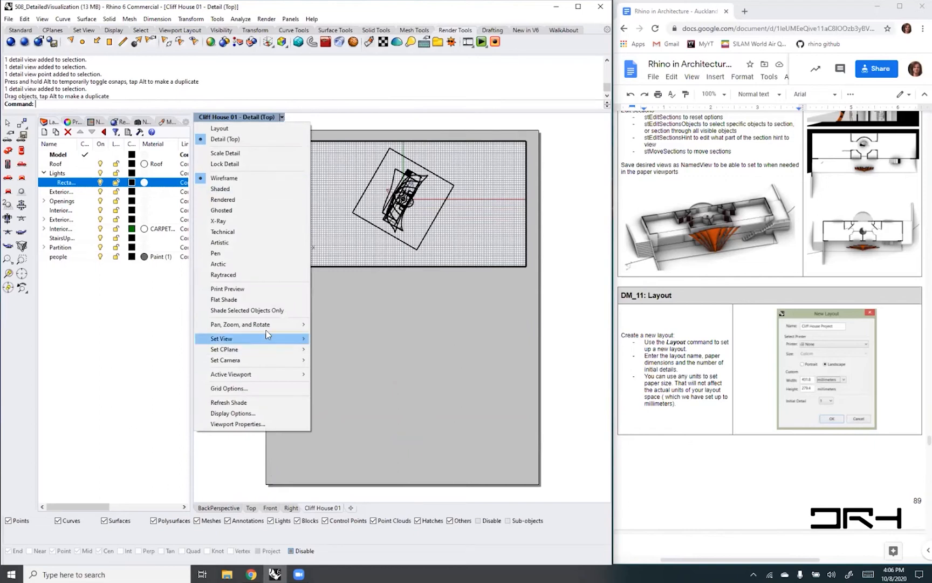
{"action": "mouse_move", "coordinate": [265, 340]}
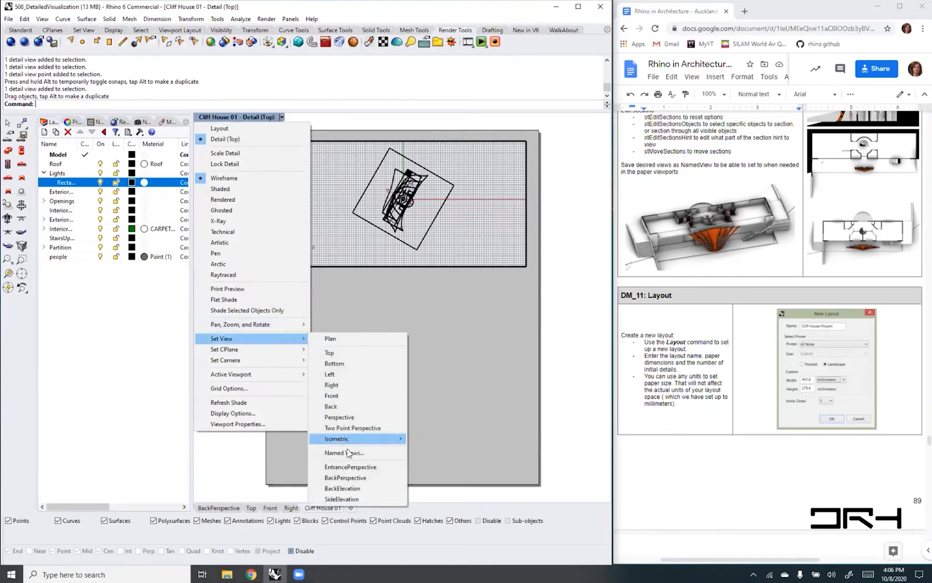
{"action": "left_click", "coordinate": [346, 477]}
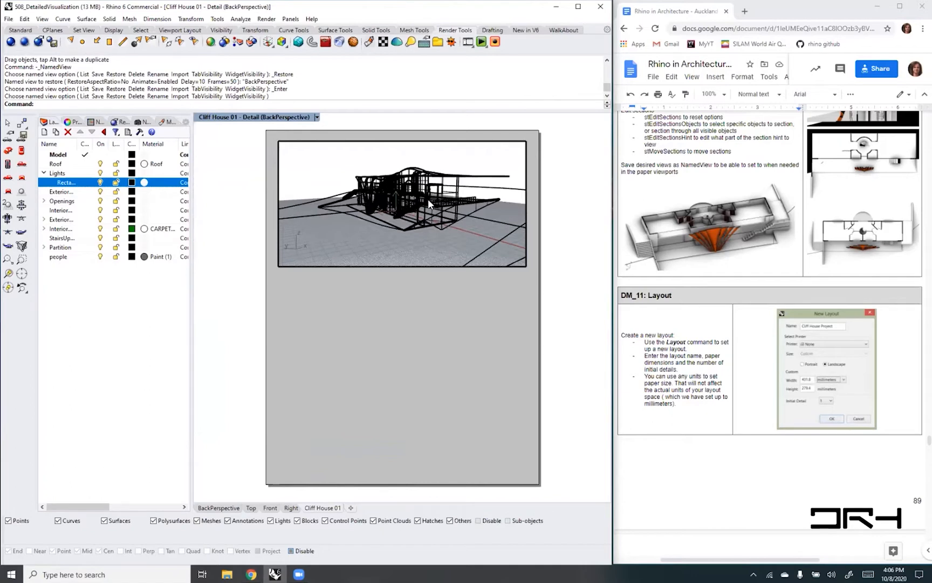
- Set the detail to Rendered display, enlarge the house to fill its frame, then return to the layout and reactivate the detail
{"action": "left_click", "coordinate": [317, 119]}
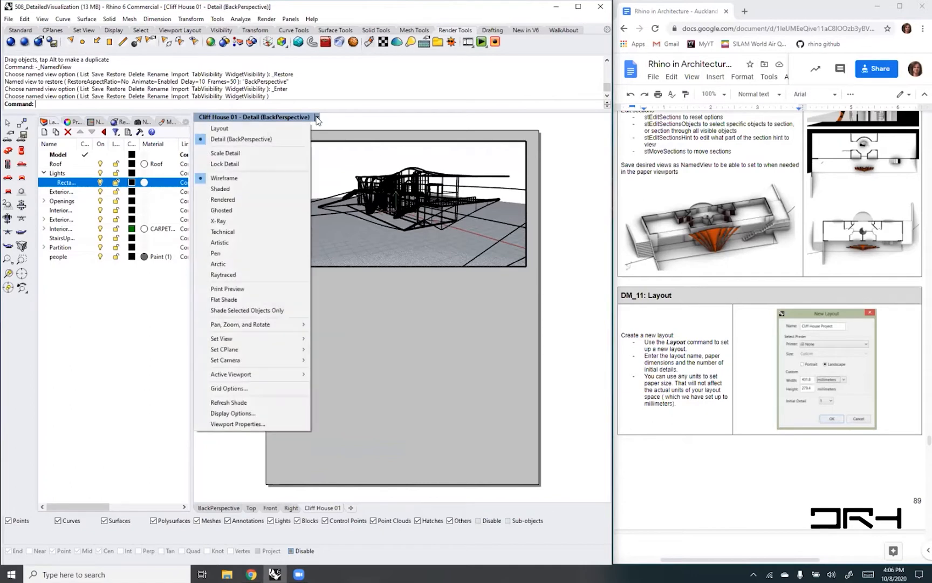
{"action": "left_click", "coordinate": [223, 199]}
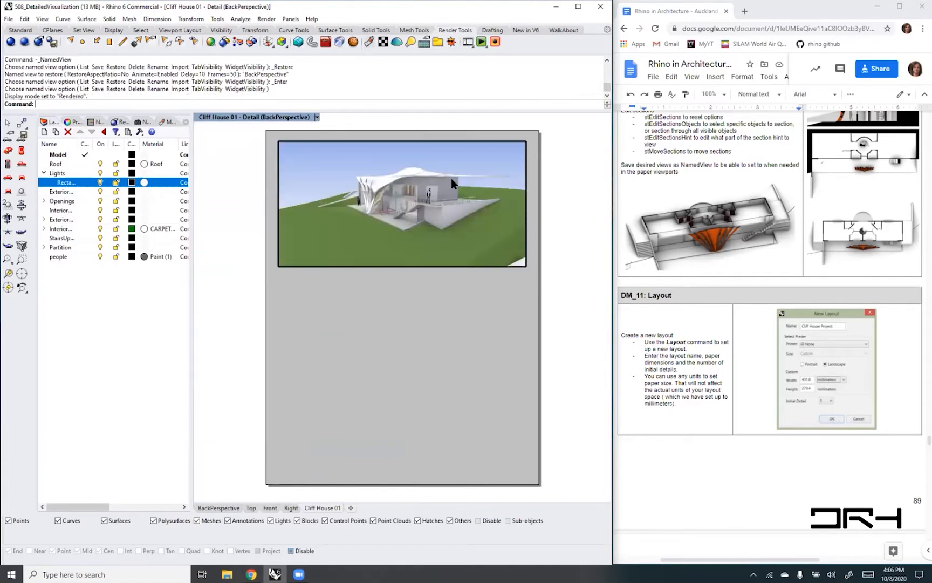
{"action": "scroll", "coordinate": [408, 189], "scroll_direction": "up", "scroll_amount": 3}
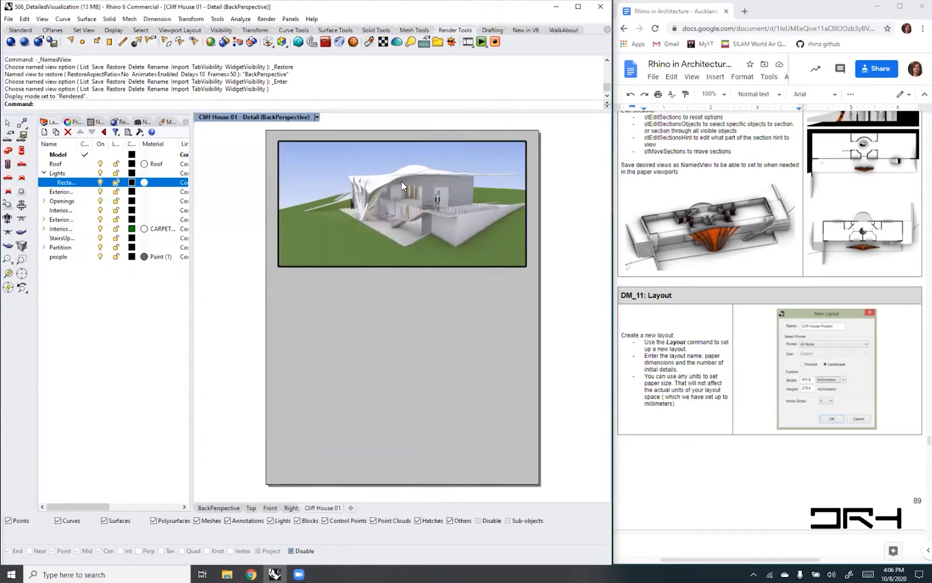
{"action": "right_click_drag", "start_coordinate": [415, 209], "coordinate": [409, 212]}
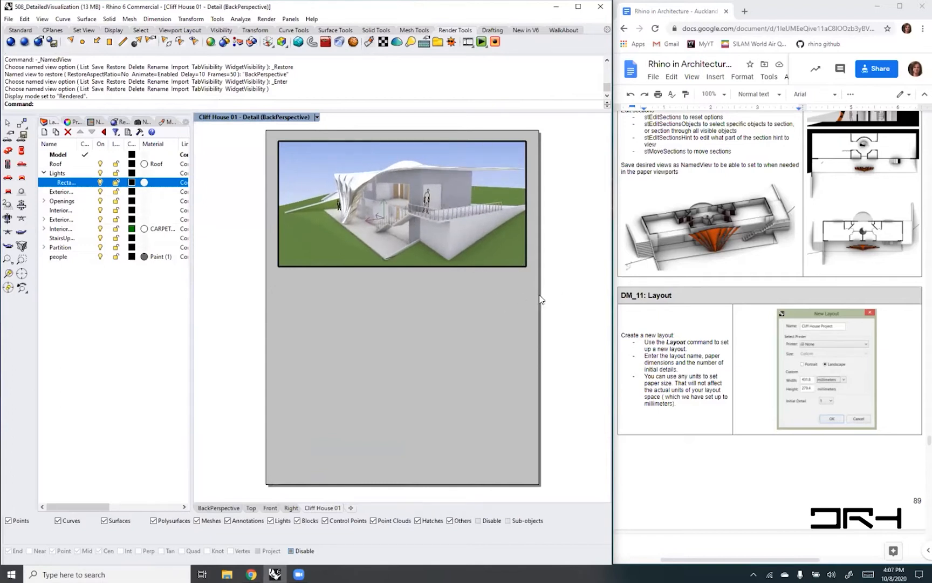
{"action": "double_click", "coordinate": [516, 288]}
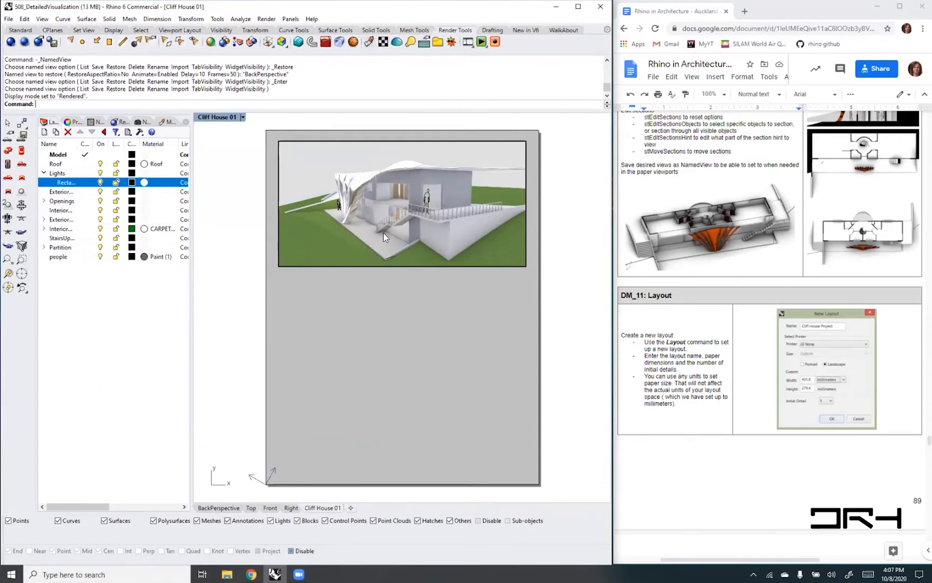
{"action": "double_click", "coordinate": [332, 169]}
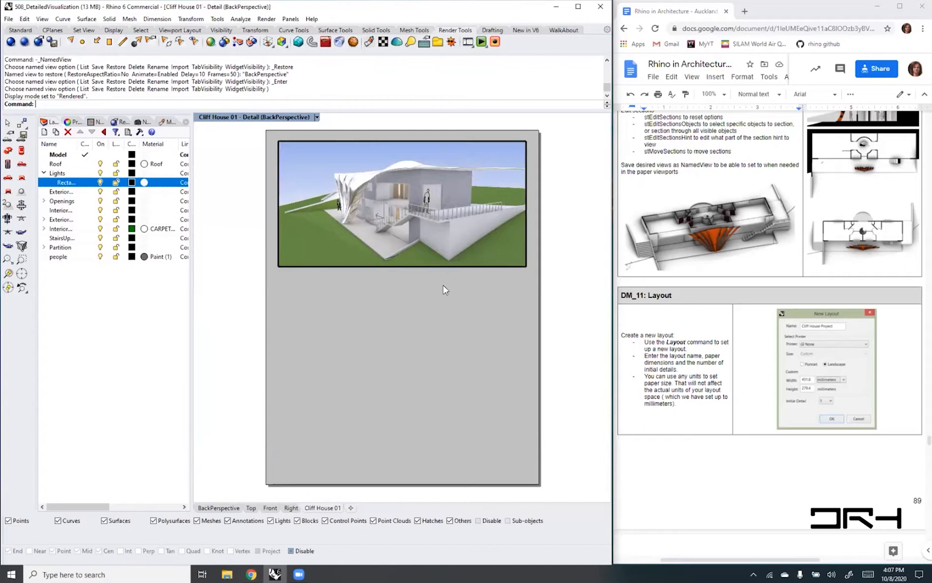
- Orbit the house inside the active detail, then restore the detail to the BackPerspective named view
{"action": "right_click_drag", "start_coordinate": [438, 199], "coordinate": [387, 191]}
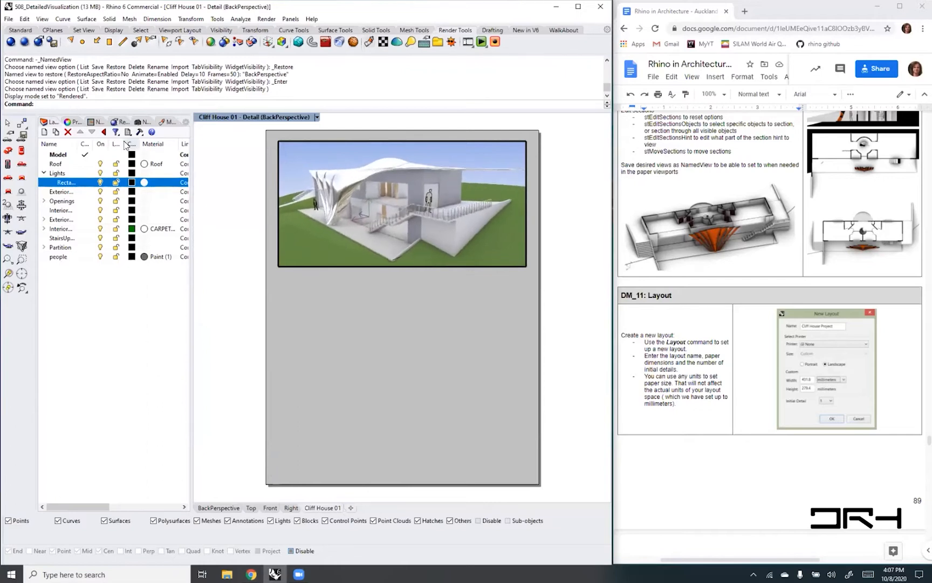
{"action": "left_click", "coordinate": [317, 117]}
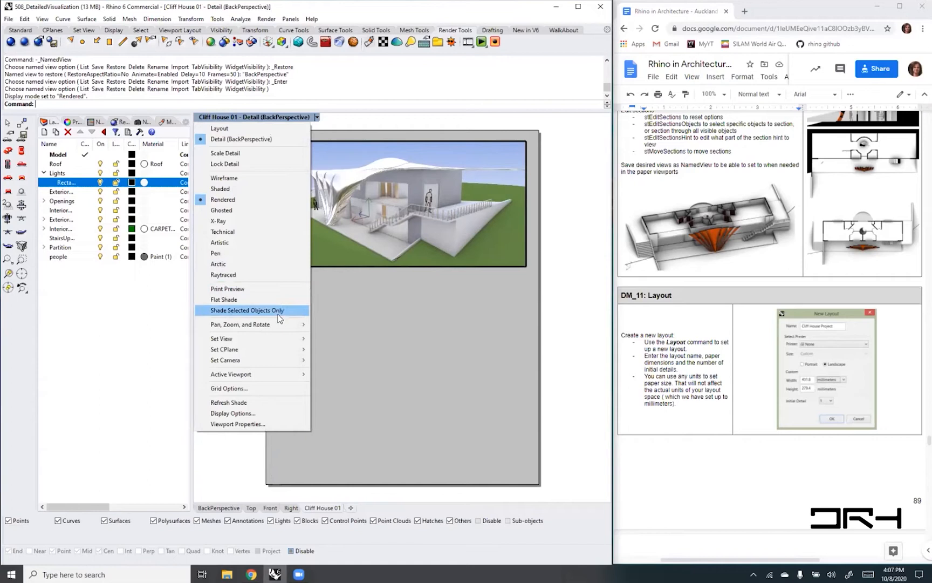
{"action": "mouse_move", "coordinate": [278, 338]}
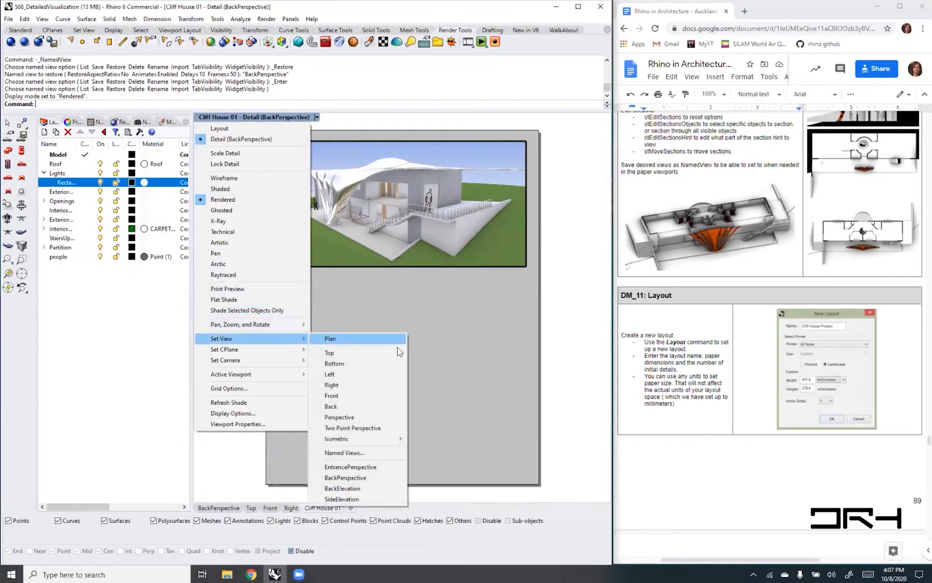
{"action": "left_click", "coordinate": [361, 478]}
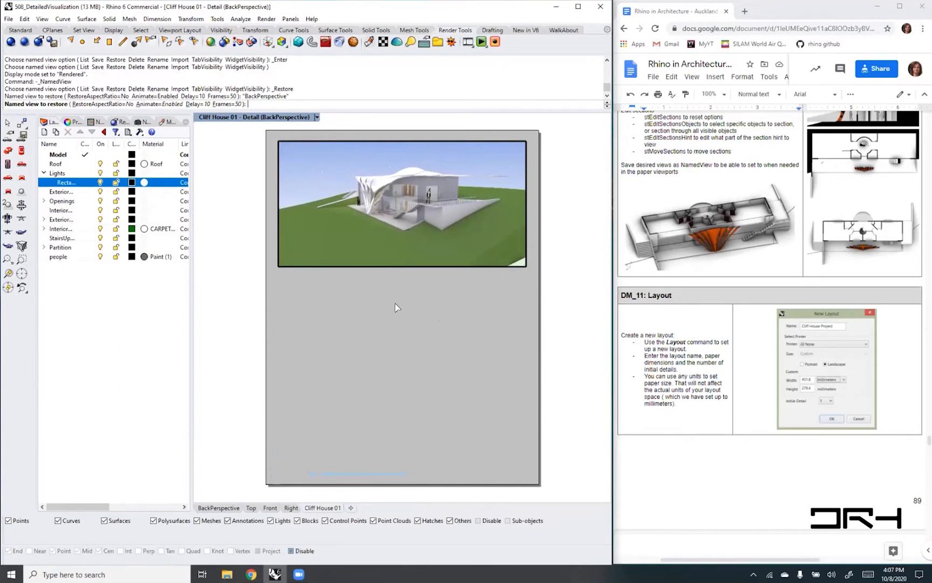
{"action": "key", "text": "Return"}
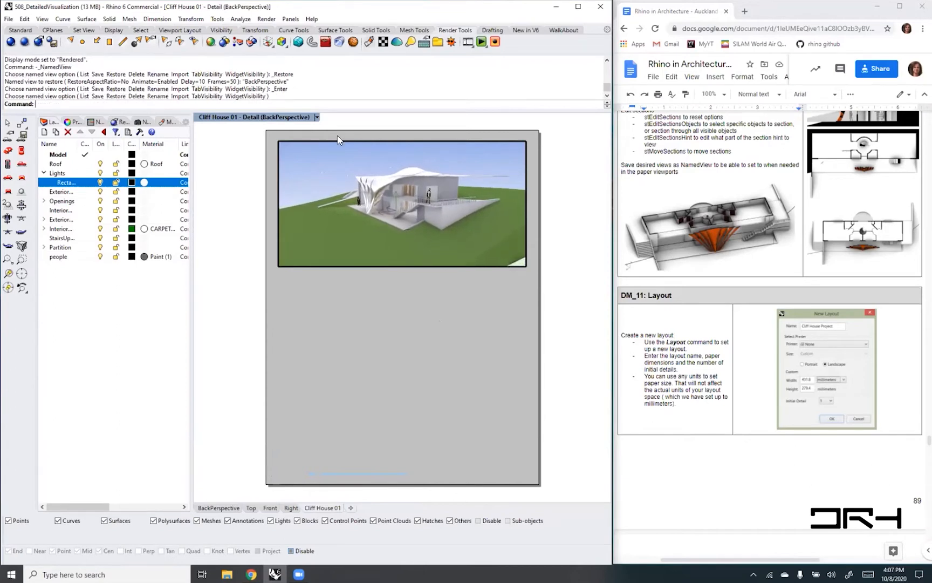
- Set the active detail to the EntrancePerspective named view
{"action": "left_click", "coordinate": [317, 117]}
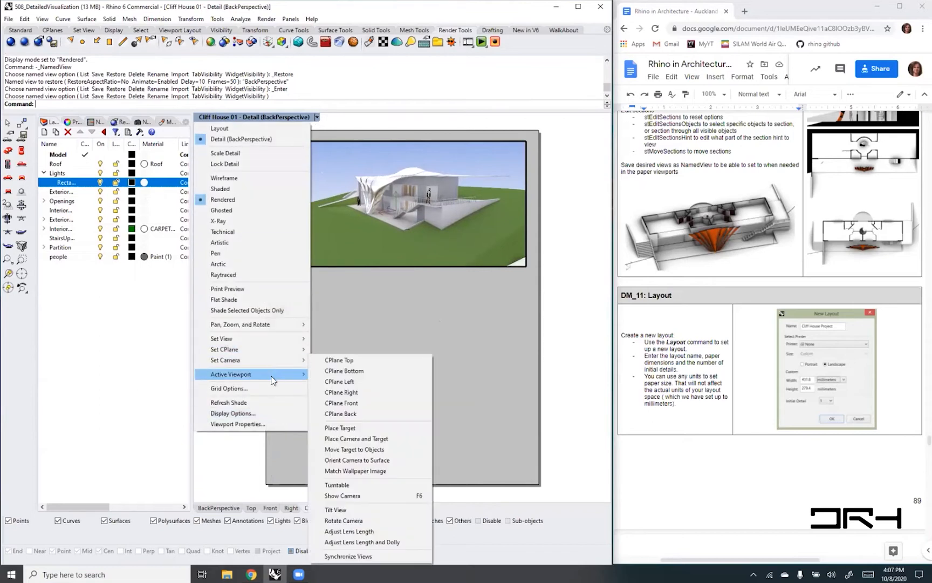
{"action": "mouse_move", "coordinate": [281, 339]}
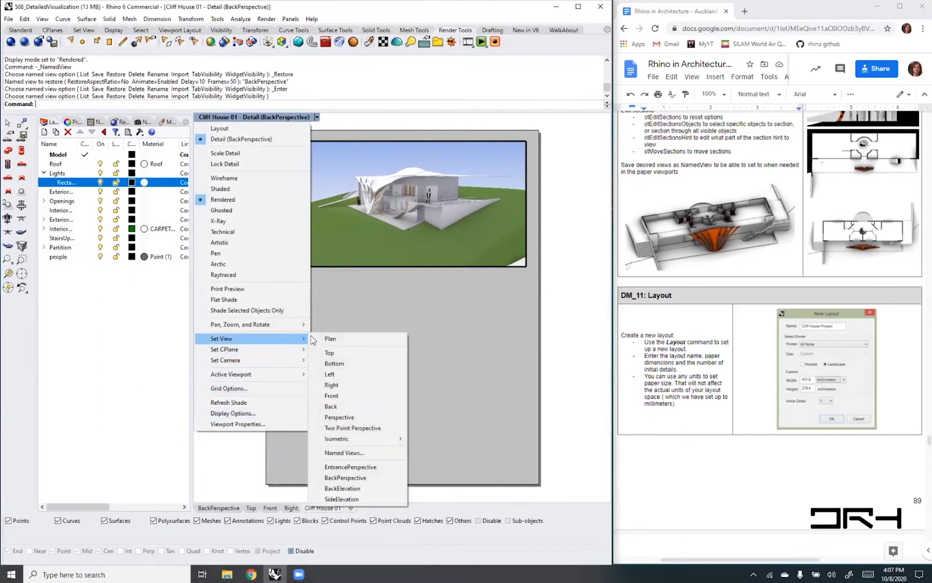
{"action": "left_click", "coordinate": [376, 467]}
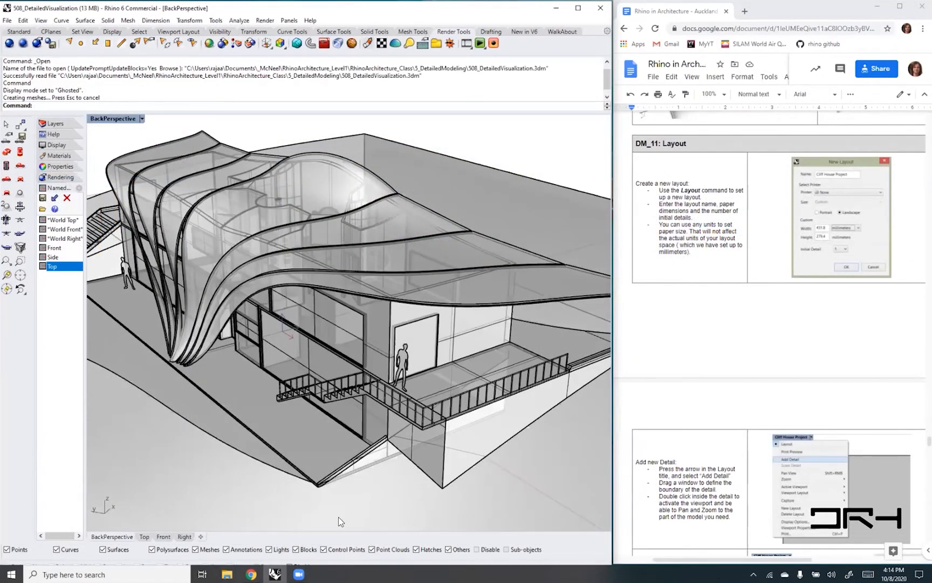
- Create a new layout named House01 as a 215.9 by 279.4 millimeter portrait page with one initial detail
{"action": "scroll", "coordinate": [418, 369], "scroll_direction": "down", "scroll_amount": 5}
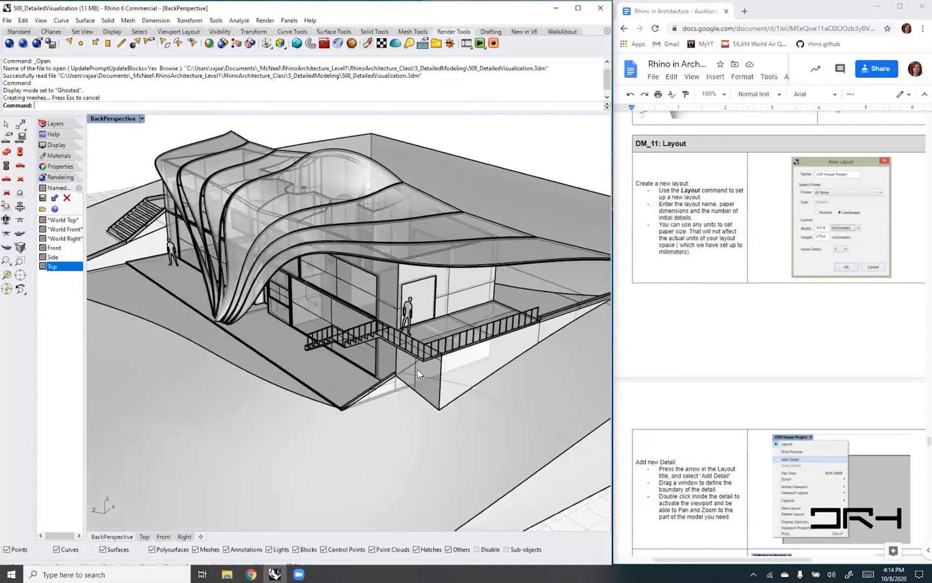
{"action": "left_click", "coordinate": [202, 537]}
{"action": "left_click", "coordinate": [246, 488]}
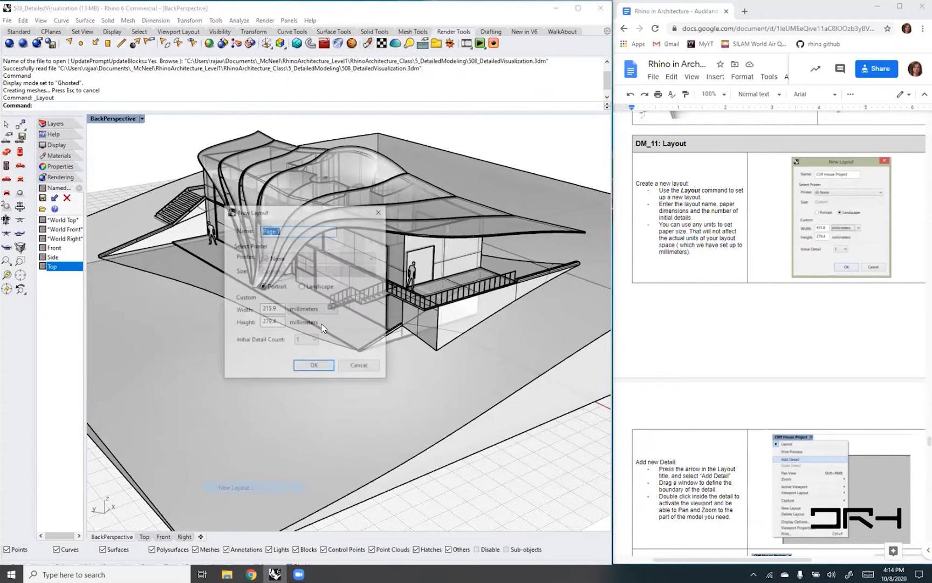
{"action": "type", "text": "H"}
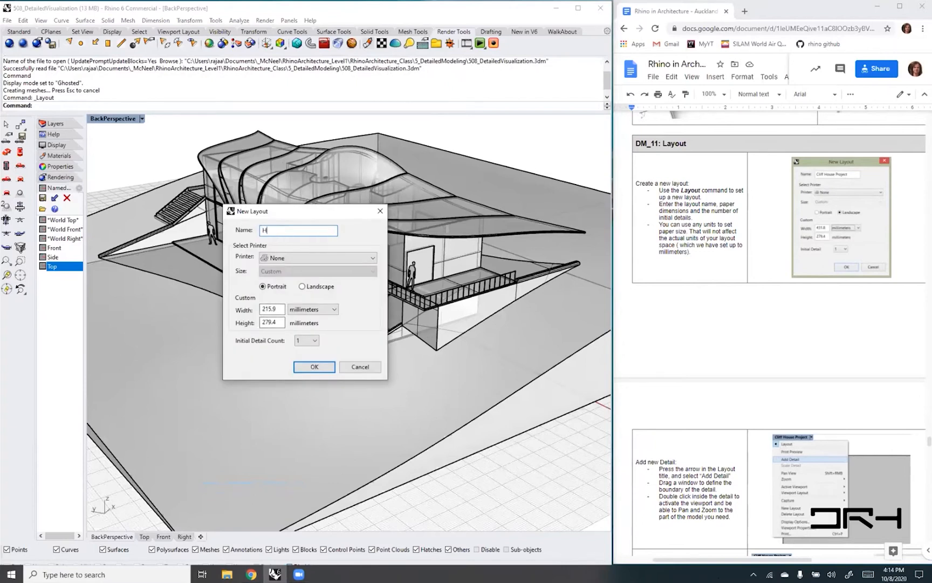
{"action": "type", "text": "ouse01"}
{"action": "left_click", "coordinate": [311, 370]}
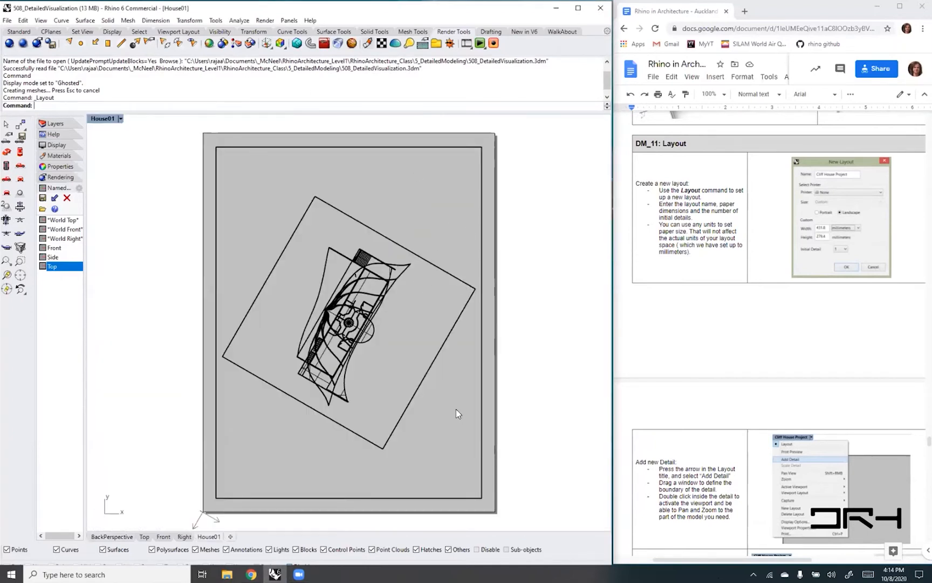
- Activate the House01 detail, restore its saved Top construction plane and align the detail to that plane's plan view
{"action": "left_click", "coordinate": [481, 416]}
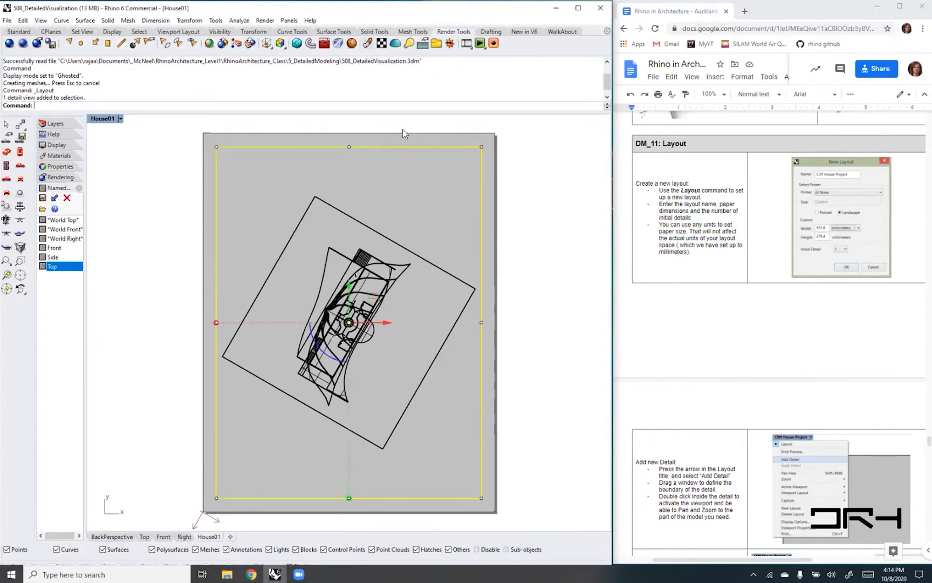
{"action": "double_click", "coordinate": [439, 391]}
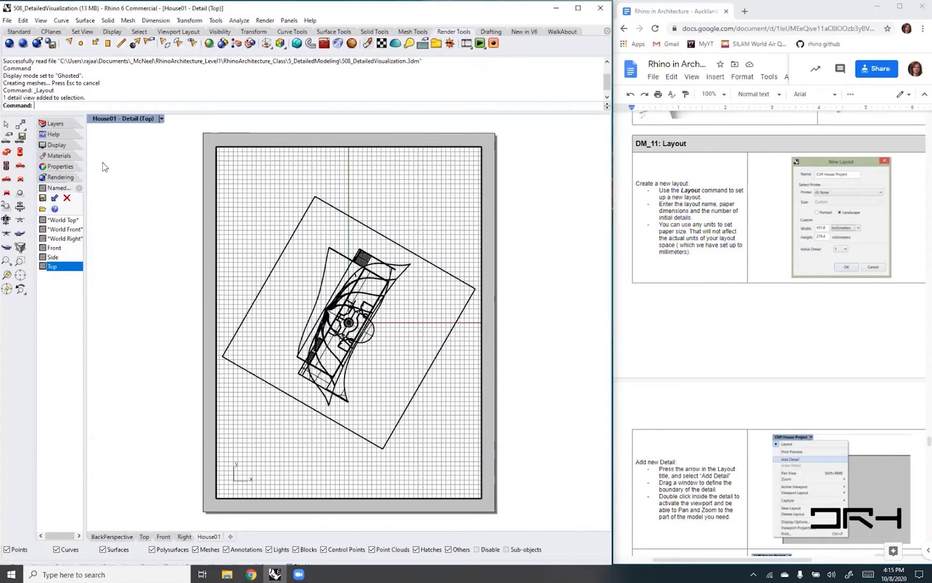
{"action": "left_click_drag", "start_coordinate": [84, 174], "coordinate": [140, 174]}
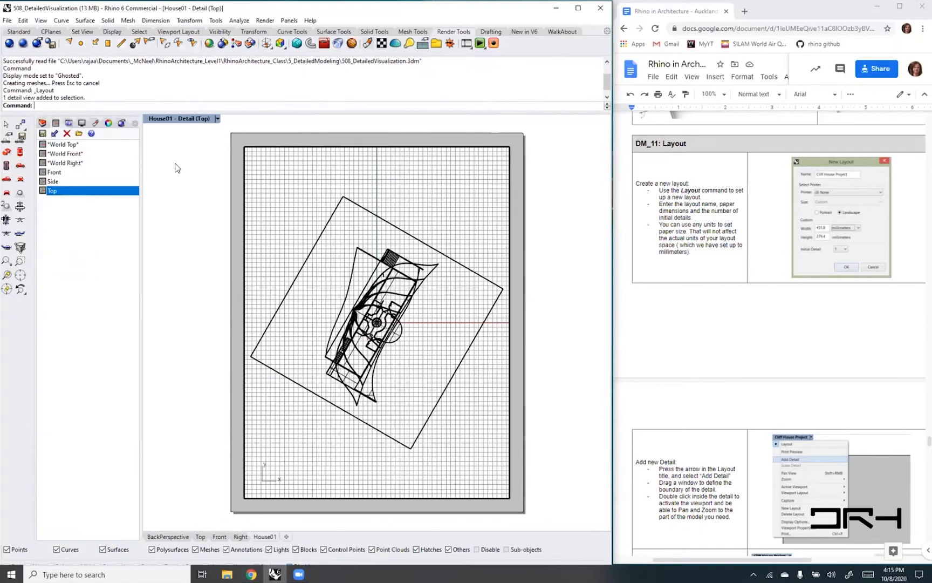
{"action": "left_click", "coordinate": [217, 119]}
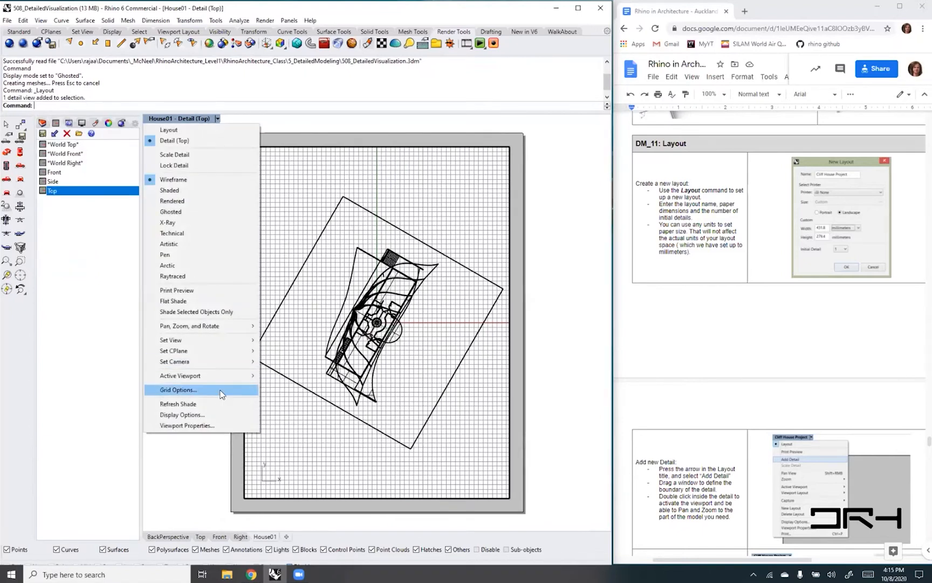
{"action": "mouse_move", "coordinate": [231, 346]}
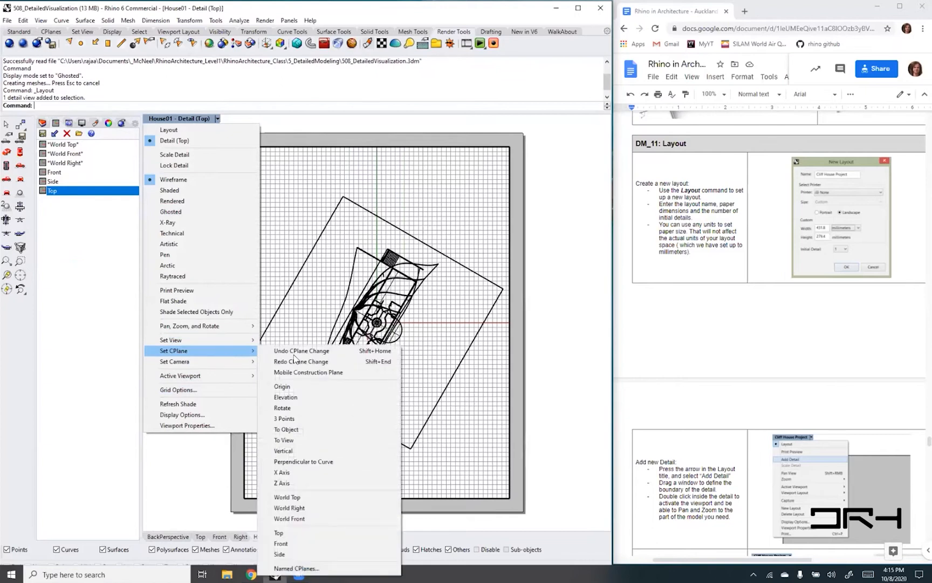
{"action": "left_click", "coordinate": [300, 534]}
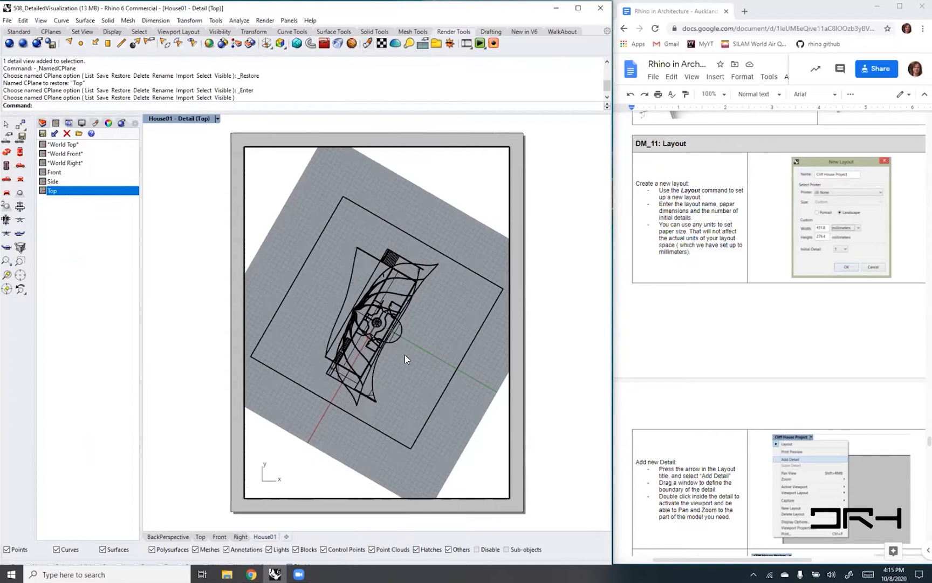
{"action": "type", "text": "Plan"}
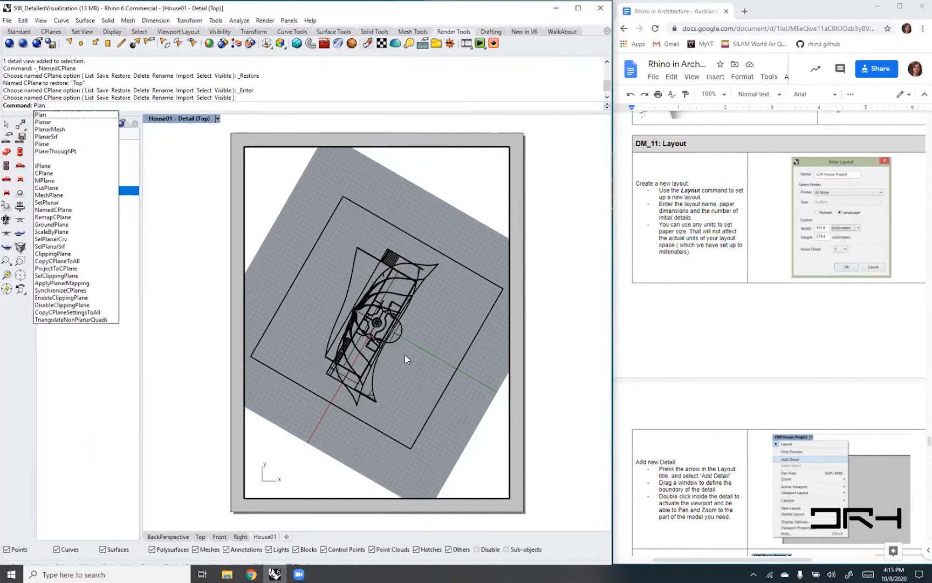
{"action": "key", "text": "Return"}
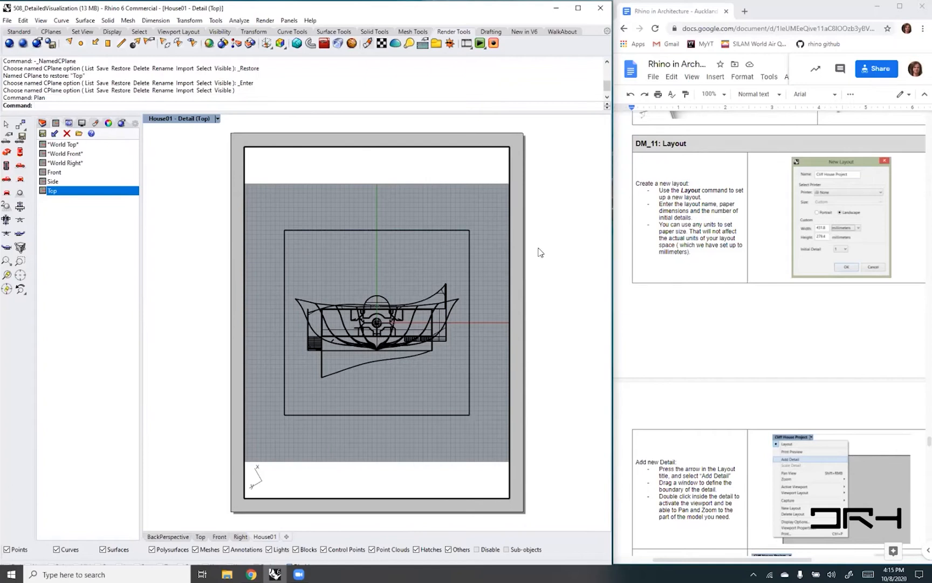
- Enlarge the house plan in the detail, set it to Pen display, move the plan to the detail's upper part and return to the layout
{"action": "scroll", "coordinate": [347, 337], "scroll_direction": "up", "scroll_amount": 2}
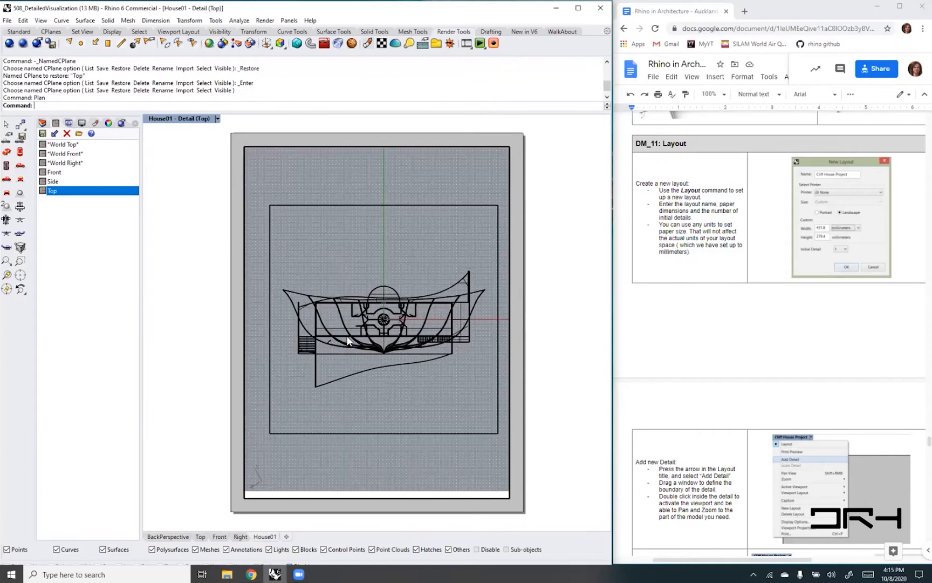
{"action": "right_click_drag", "start_coordinate": [406, 361], "coordinate": [418, 299]}
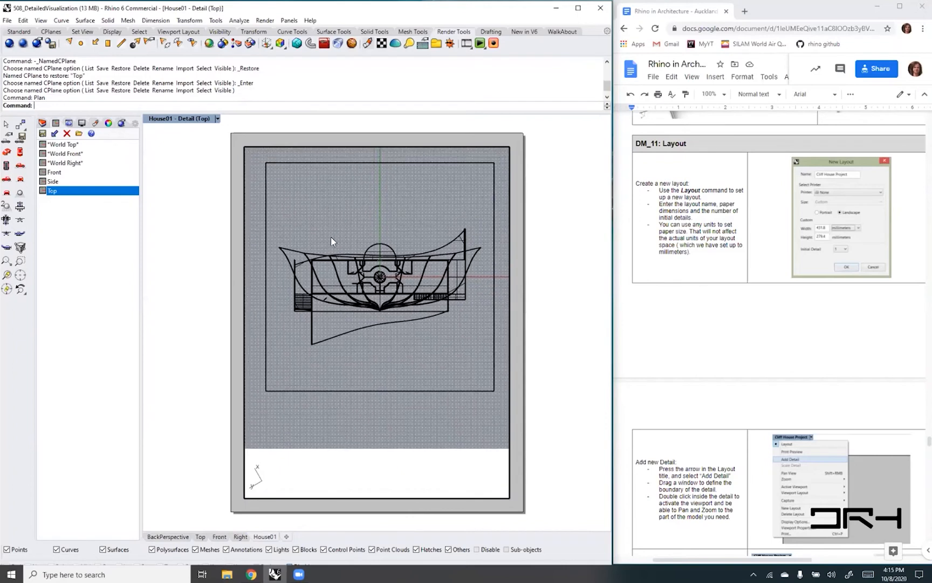
{"action": "left_click", "coordinate": [218, 119]}
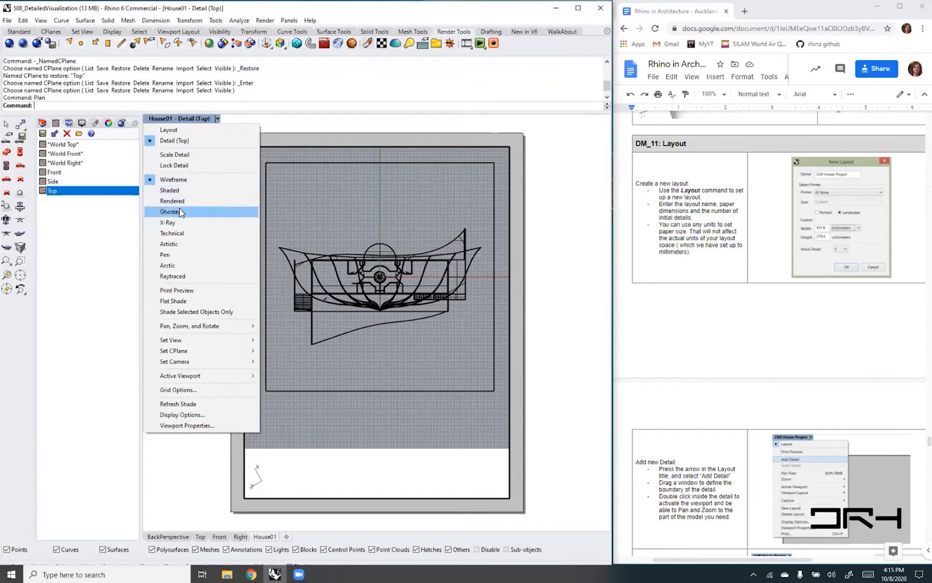
{"action": "left_click", "coordinate": [172, 254]}
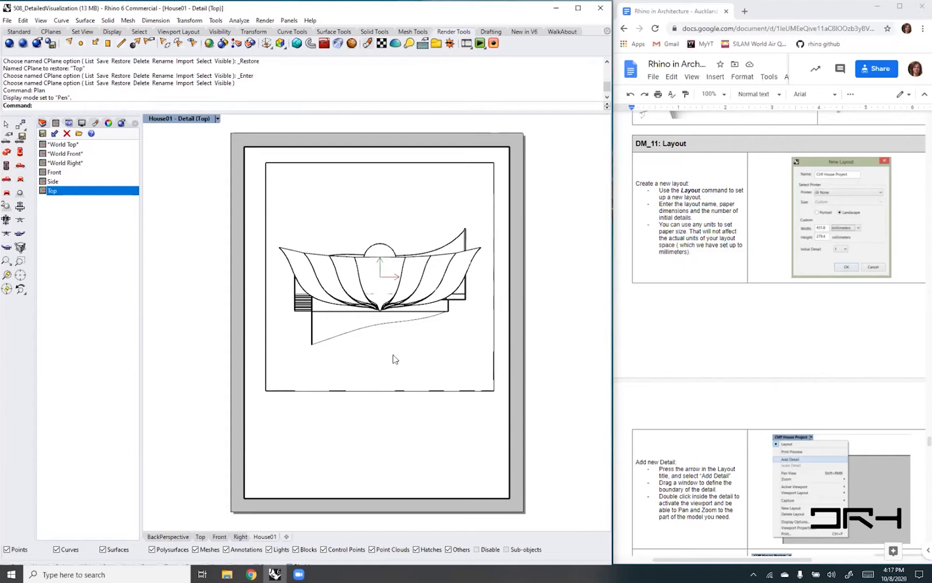
{"action": "mouse_move", "coordinate": [403, 412]}
{"action": "right_mouse_down"}
{"action": "mouse_move", "coordinate": [388, 386]}
{"action": "mouse_move", "coordinate": [397, 349]}
{"action": "mouse_move", "coordinate": [381, 329]}
{"action": "mouse_move", "coordinate": [405, 356]}
{"action": "right_mouse_up"}
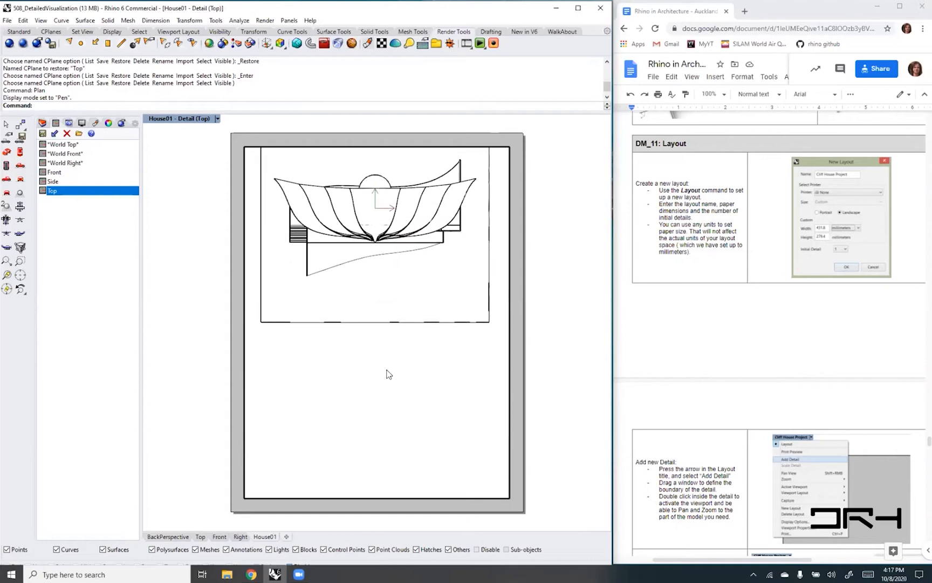
{"action": "double_click", "coordinate": [514, 383]}
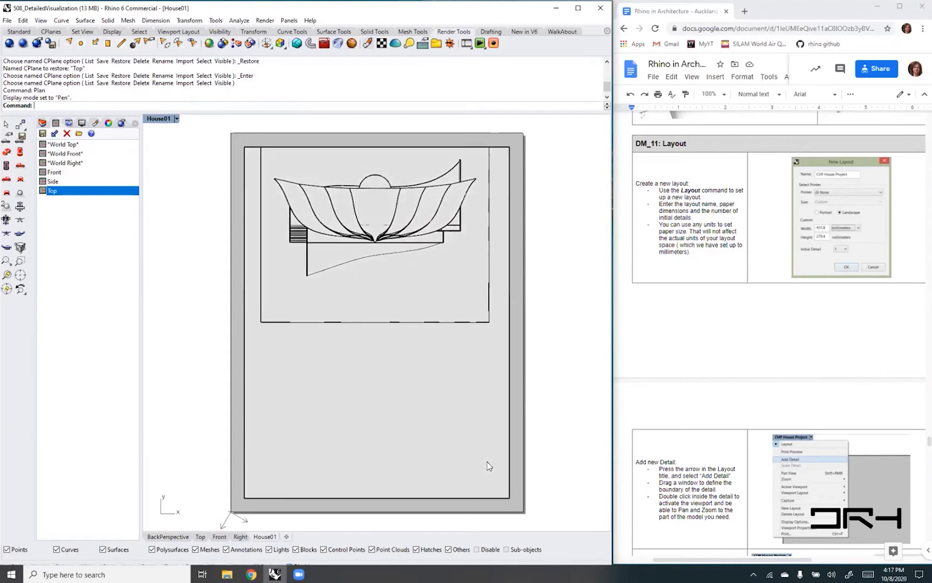
- Raise the detail's lower edge to just below the house plan and bring both side edges inward to frame the plan closely
{"action": "left_click", "coordinate": [445, 498]}
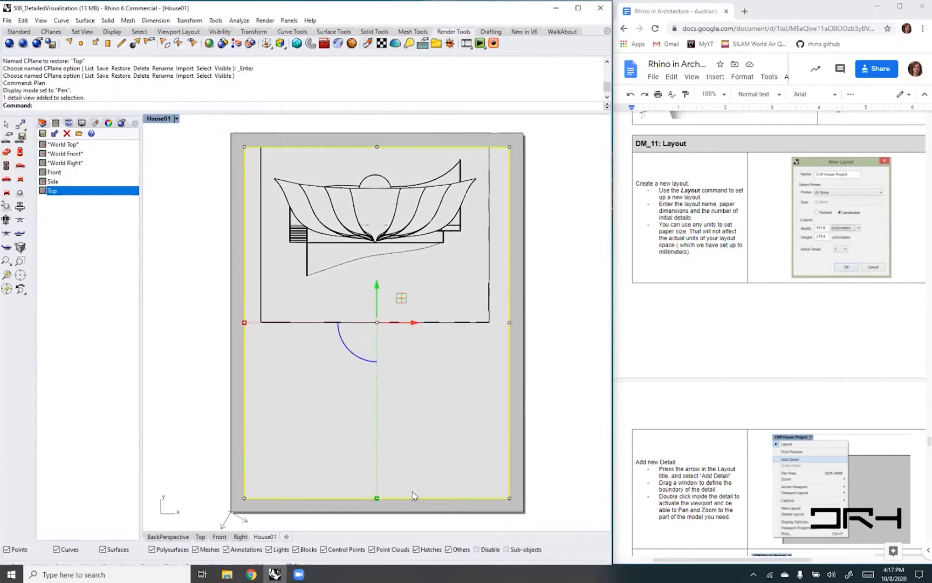
{"action": "left_click", "coordinate": [244, 498]}
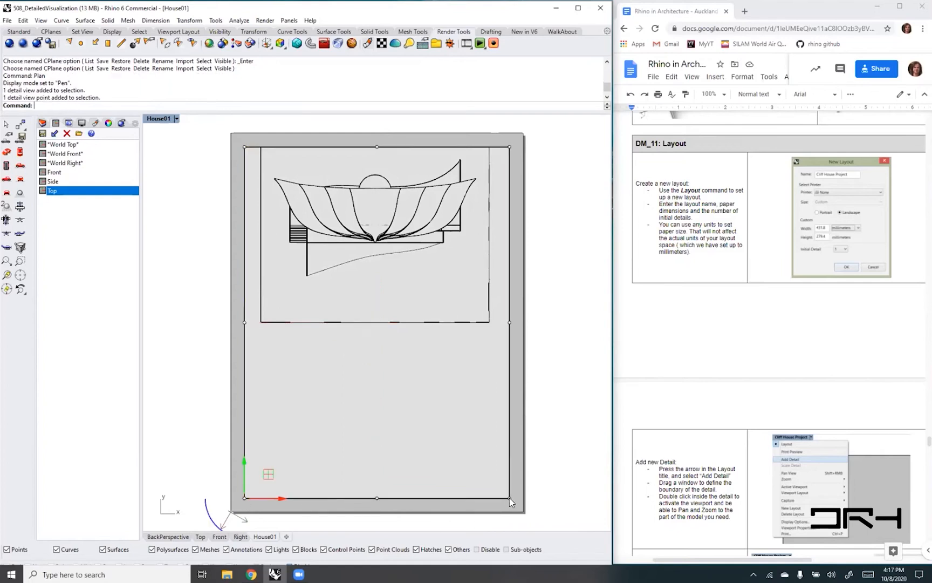
{"action": "left_click", "coordinate": [509, 497], "text": "shift"}
{"action": "left_click_drag", "start_coordinate": [376, 460], "coordinate": [377, 247]}
{"action": "left_click", "coordinate": [509, 214]}
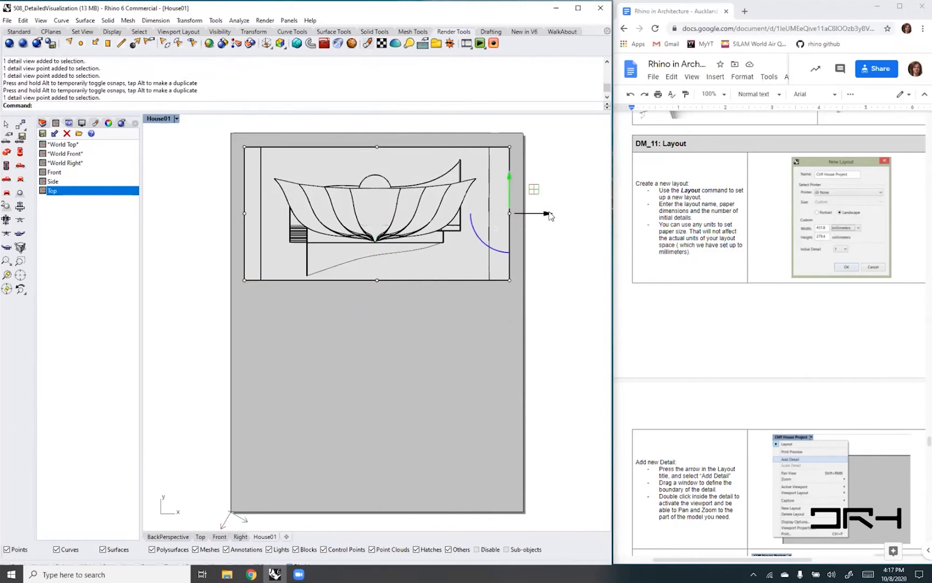
{"action": "left_click_drag", "start_coordinate": [547, 213], "coordinate": [525, 214]}
{"action": "left_click", "coordinate": [244, 213]}
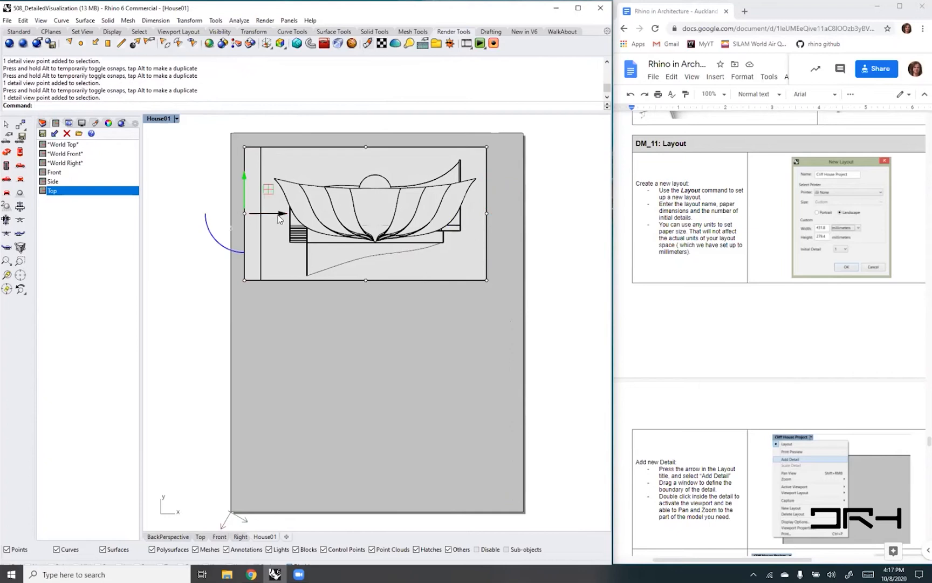
{"action": "left_click_drag", "start_coordinate": [278, 218], "coordinate": [301, 216]}
{"action": "left_click", "coordinate": [354, 302]}
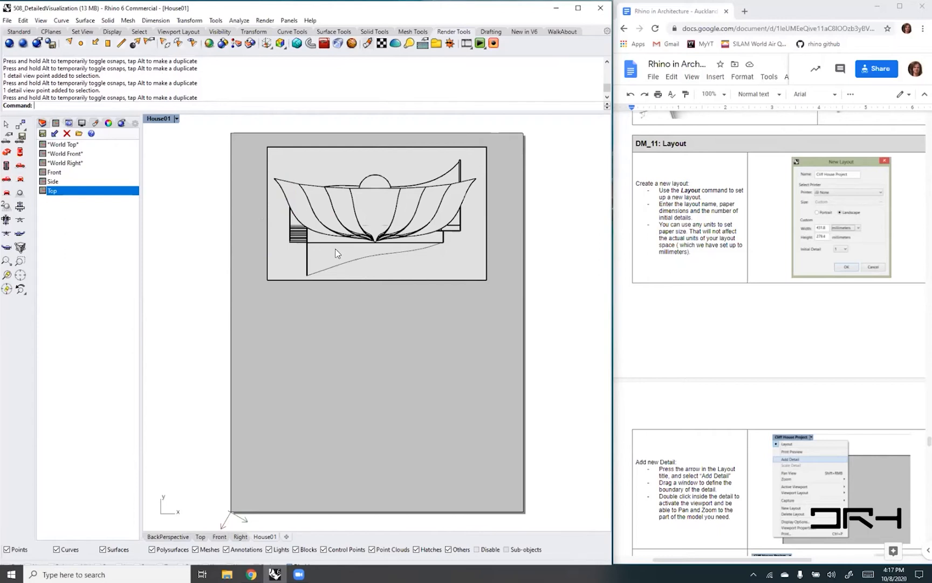
- Set the house plan detail's scale to 1 millimeter on page equals 0.2 meters in model
{"action": "left_click", "coordinate": [378, 279]}
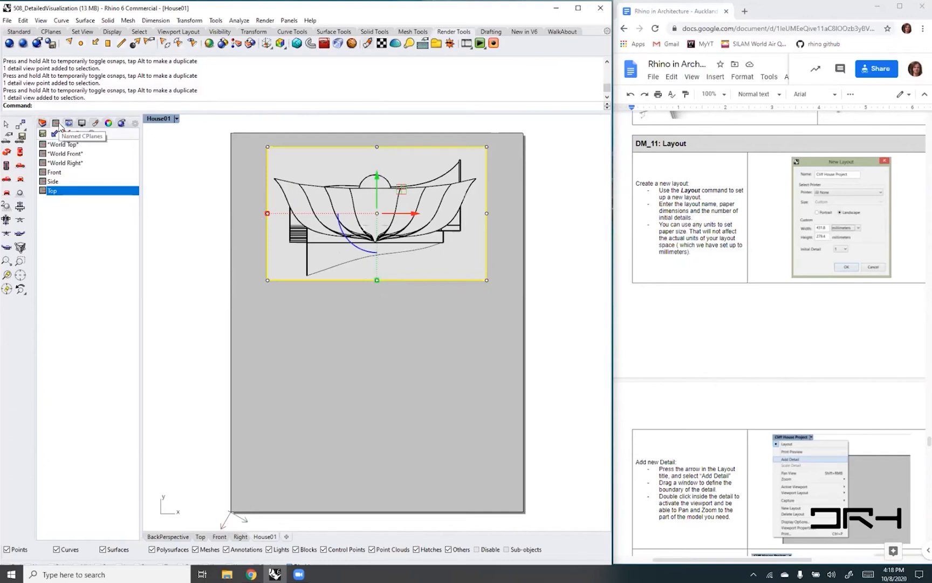
{"action": "left_click", "coordinate": [95, 125]}
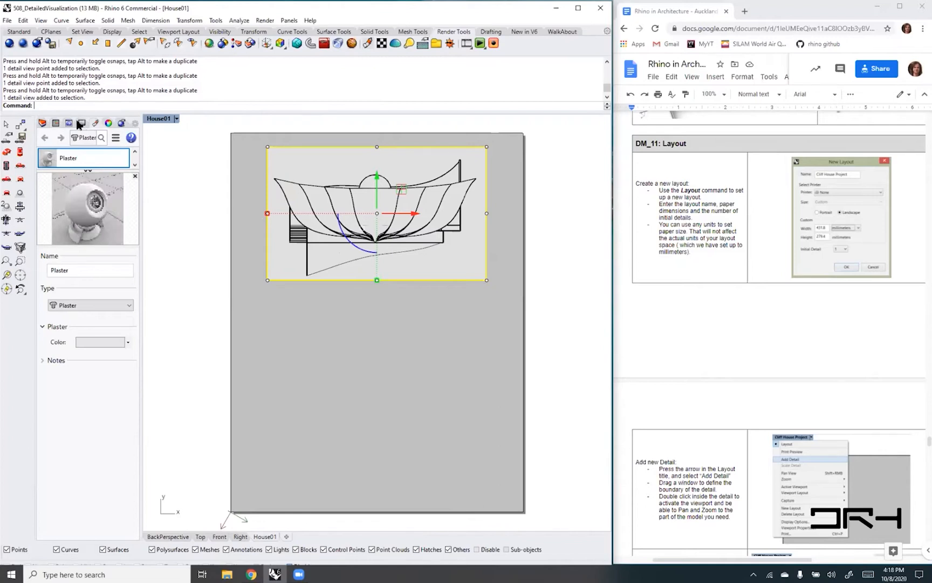
{"action": "left_click", "coordinate": [108, 124]}
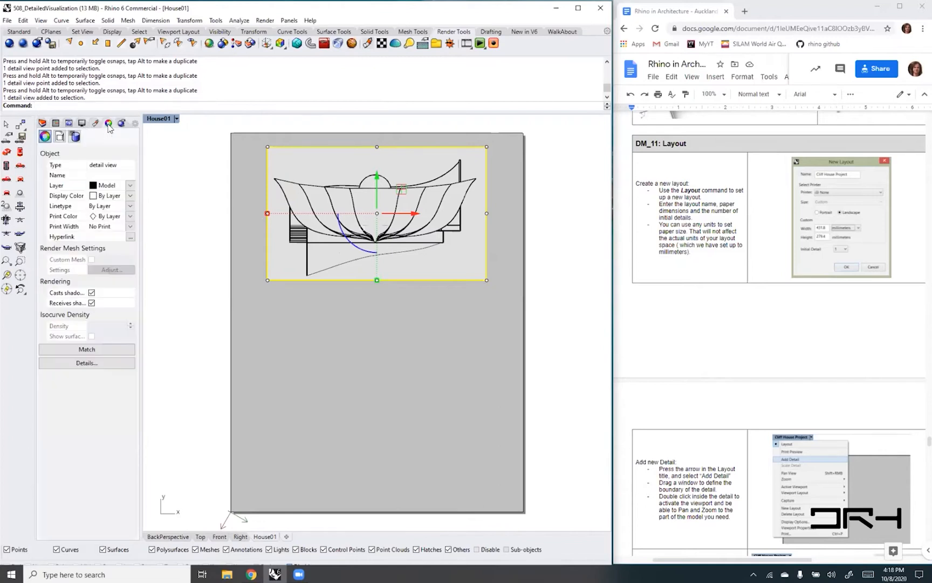
{"action": "left_click", "coordinate": [60, 137]}
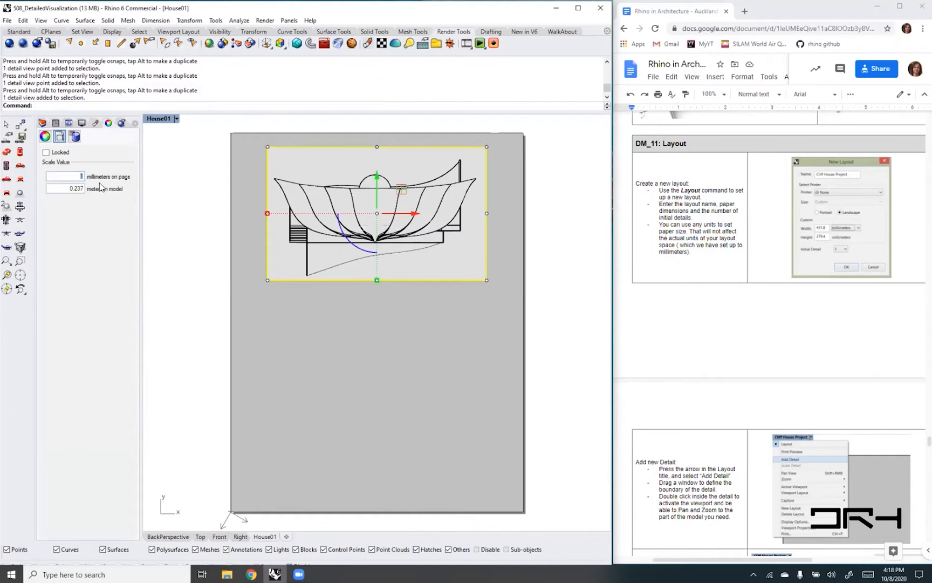
{"action": "left_click", "coordinate": [81, 189]}
{"action": "key", "text": "BackSpace"}
{"action": "key", "text": "BackSpace"}
{"action": "key", "text": "Return"}
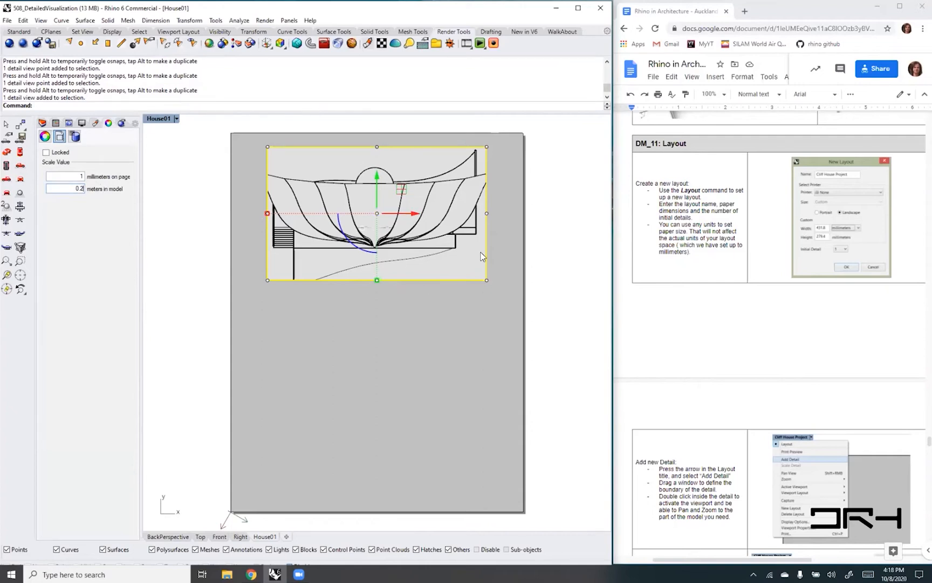
- Extend the detail's right, left and lower edges outward so the frame encloses the whole rescaled house plan
{"action": "left_click", "coordinate": [487, 213]}
{"action": "mouse_move", "coordinate": [488, 213]}
{"action": "left_mouse_down"}
{"action": "mouse_move", "coordinate": [538, 213]}
{"action": "mouse_move", "coordinate": [500, 214]}
{"action": "left_mouse_up"}
{"action": "left_click", "coordinate": [268, 212]}
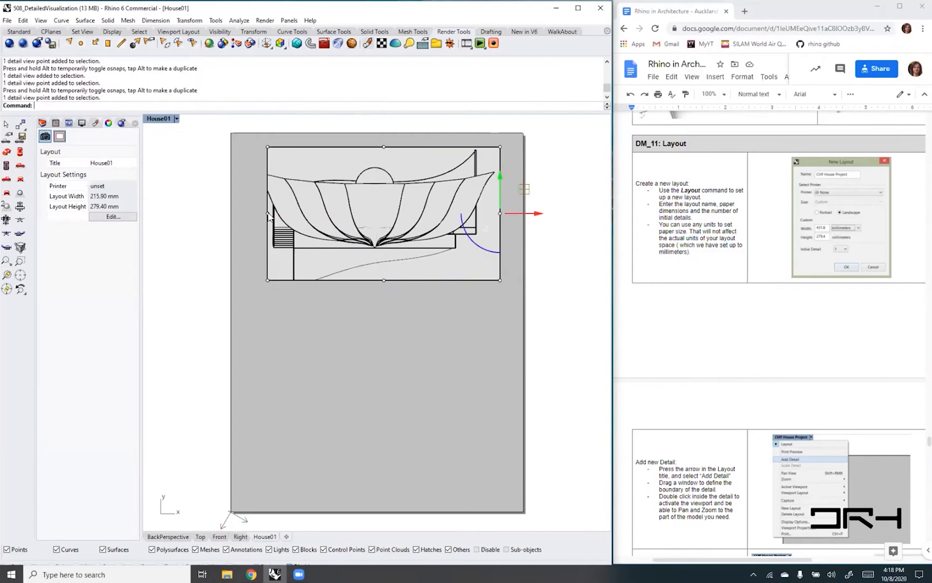
{"action": "left_click_drag", "start_coordinate": [305, 215], "coordinate": [247, 216]}
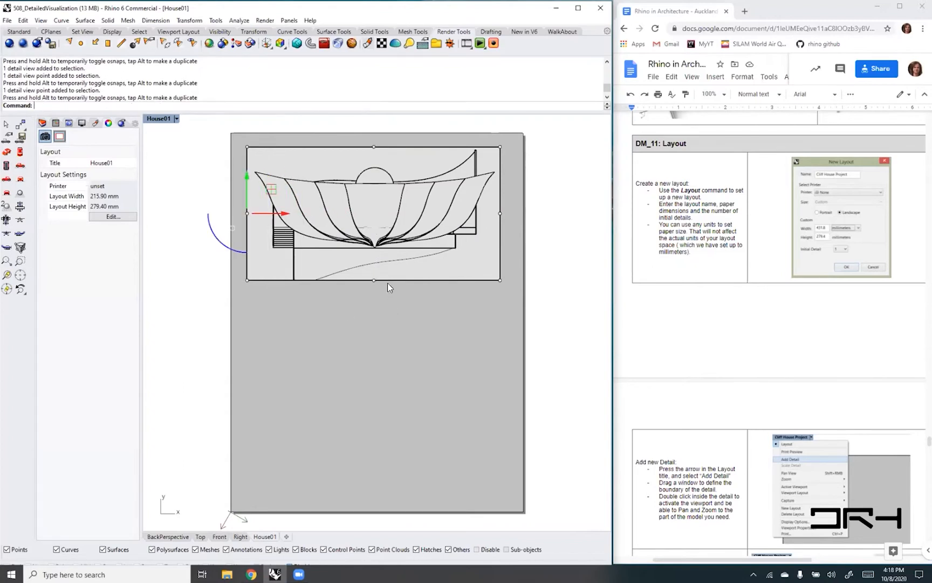
{"action": "left_click", "coordinate": [371, 279]}
{"action": "left_click_drag", "start_coordinate": [371, 279], "coordinate": [373, 290]}
{"action": "left_click", "coordinate": [390, 333]}
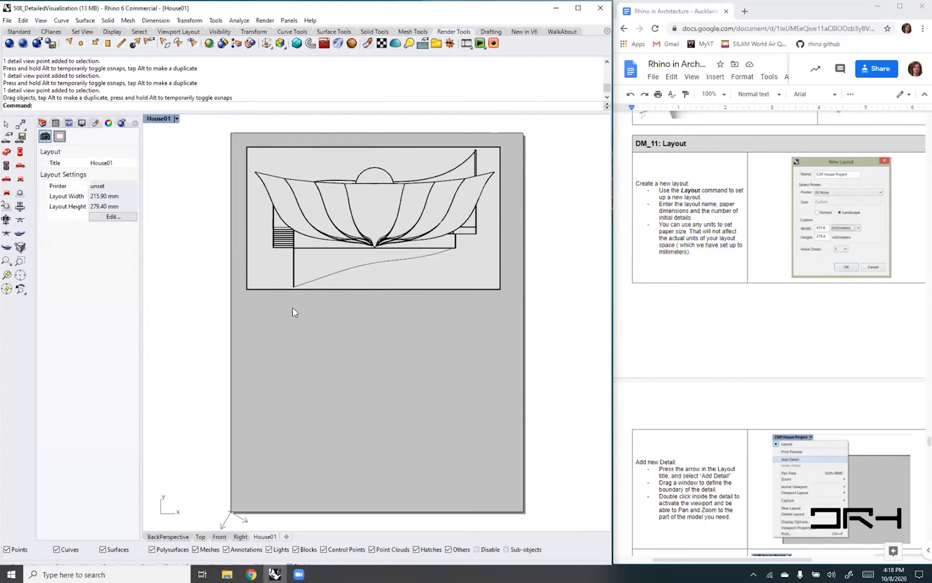
- Lock the house plan detail so its view and scale are fixed
{"action": "left_click", "coordinate": [250, 288]}
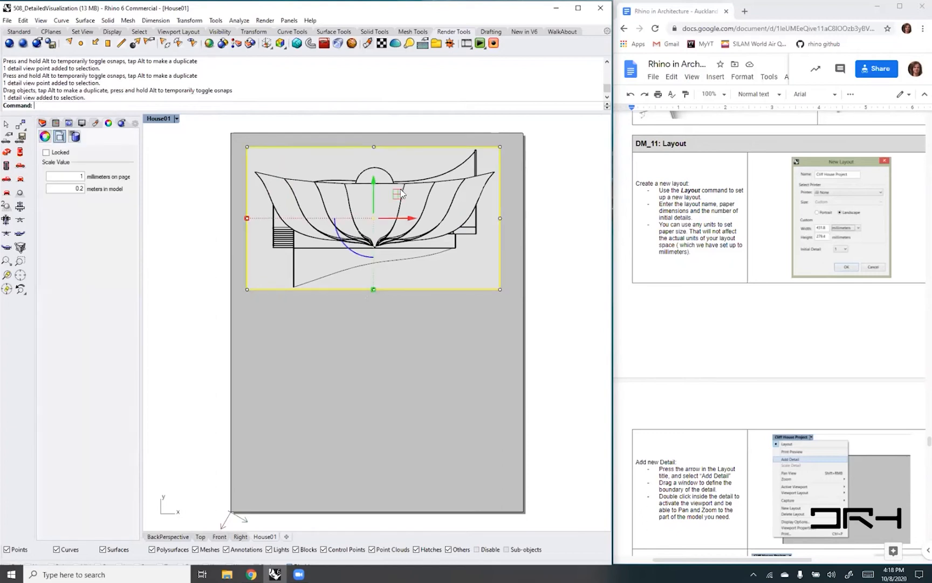
{"action": "left_click", "coordinate": [46, 152]}
{"action": "left_click", "coordinate": [366, 326]}
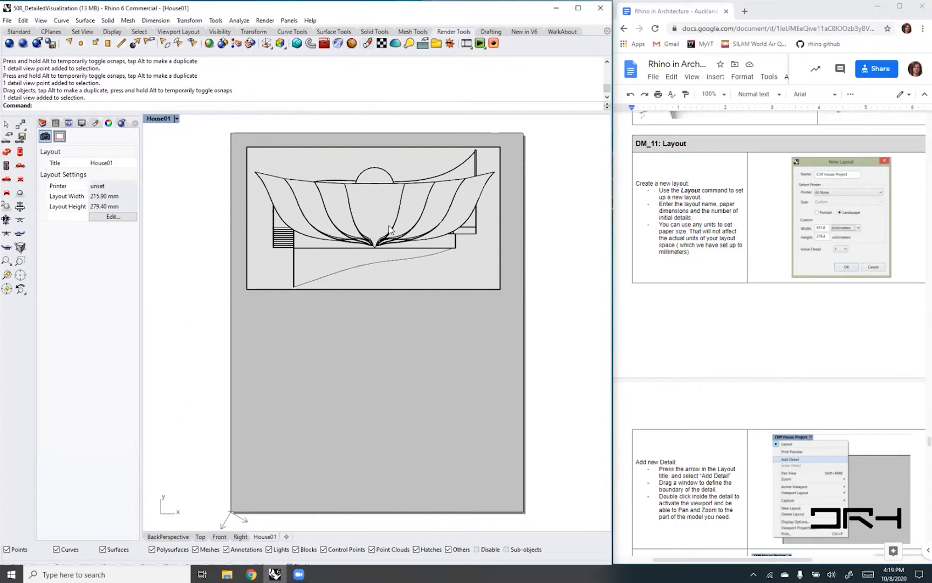
{"action": "left_click", "coordinate": [483, 294]}
{"action": "left_click", "coordinate": [504, 314]}
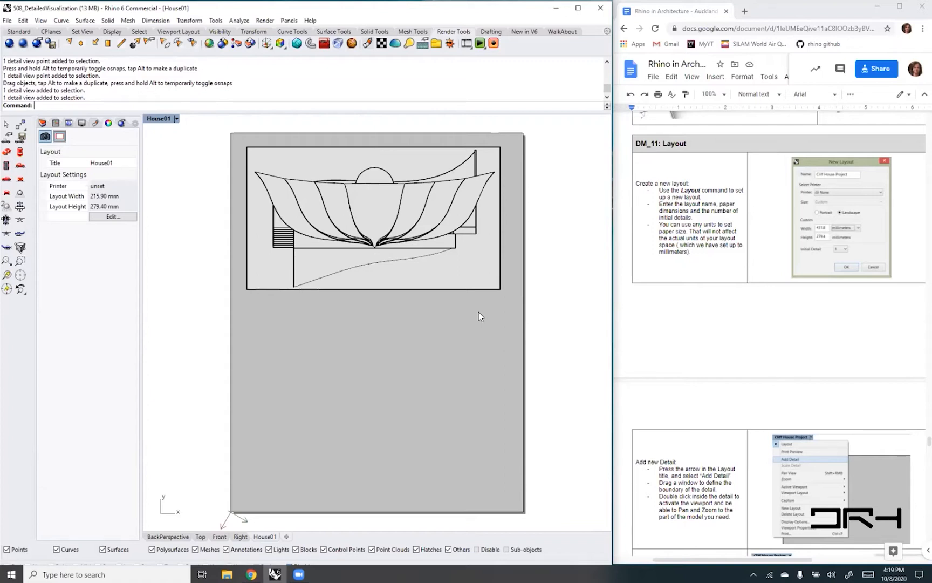
- Create a new layer for dimensions at the end of the layer list and make it current
{"action": "type", "text": "Dim"}
{"action": "key", "text": "Return"}
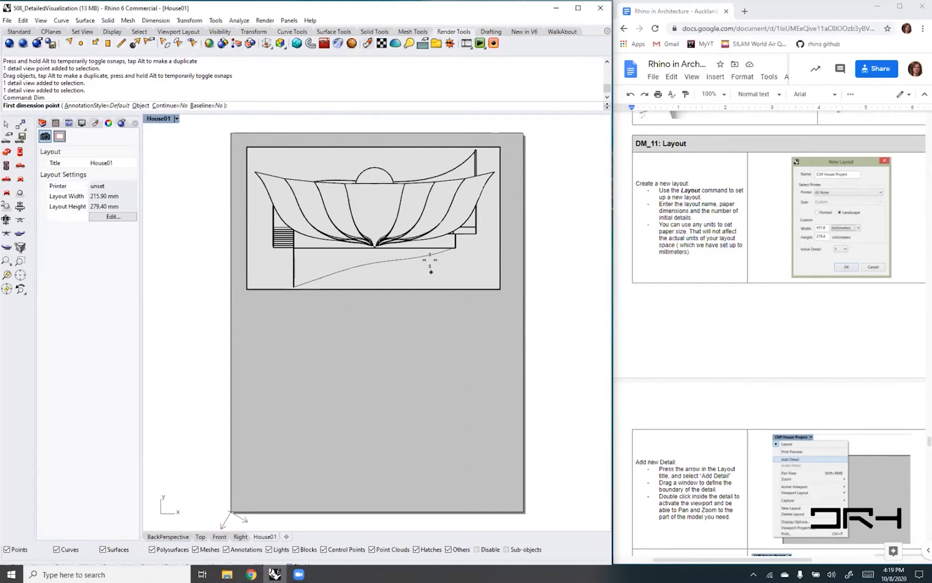
{"action": "left_click", "coordinate": [42, 123]}
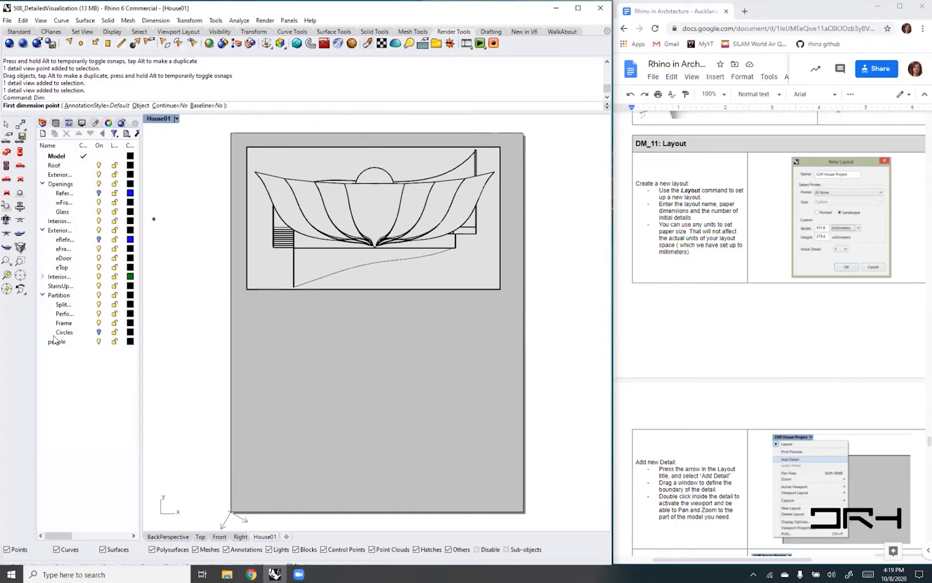
{"action": "left_click", "coordinate": [43, 133]}
{"action": "left_click", "coordinate": [57, 351]}
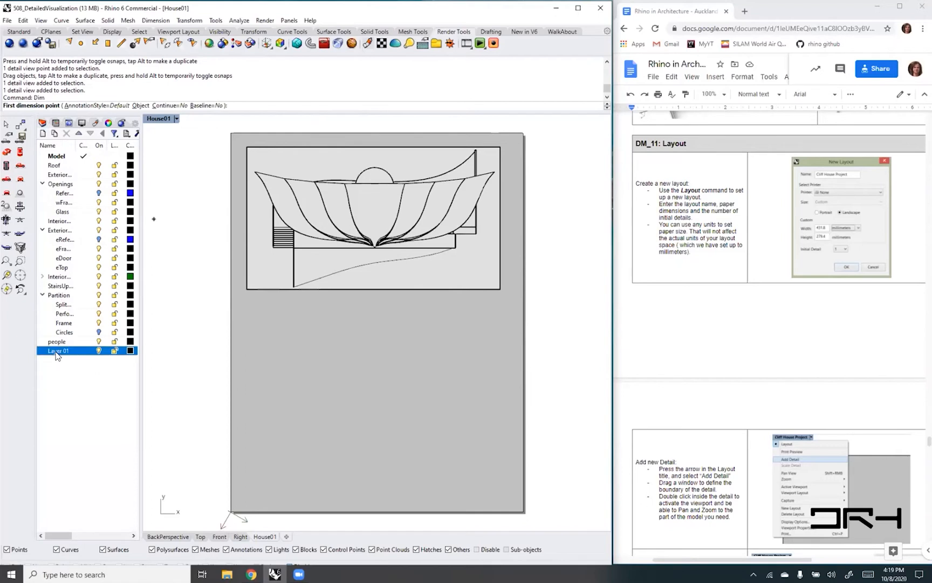
{"action": "double_click", "coordinate": [58, 355]}
- Widen the layer list and try to rename the new layer
{"action": "right_click", "coordinate": [60, 351]}
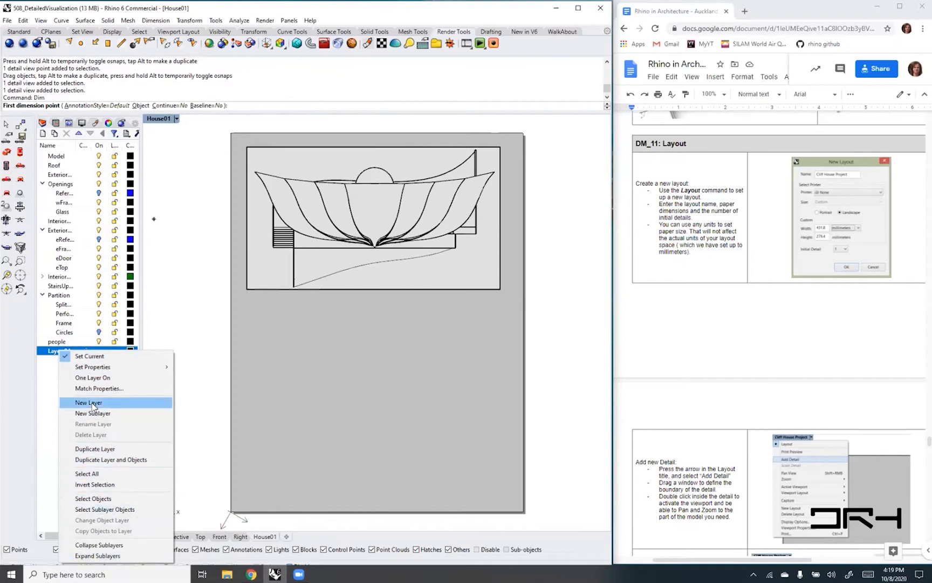
{"action": "mouse_move", "coordinate": [93, 369]}
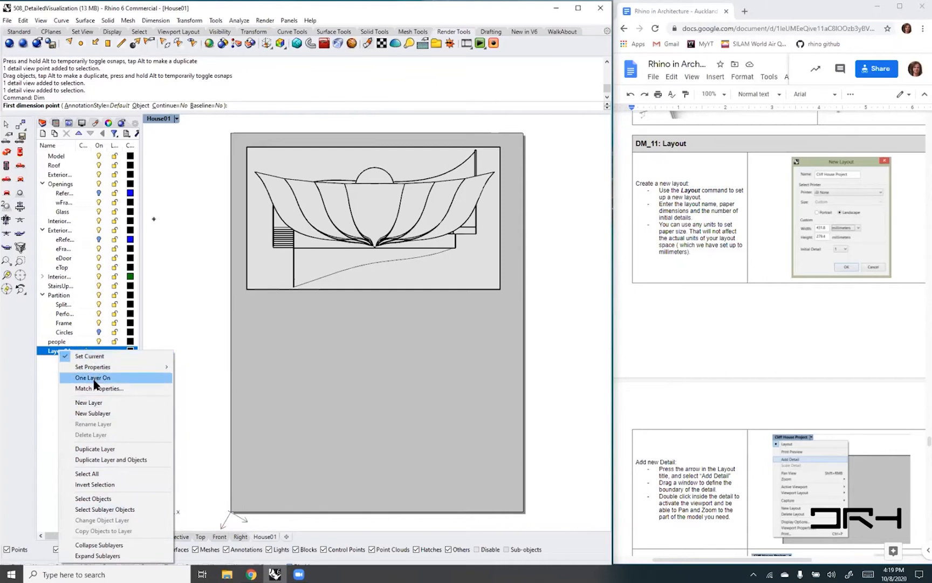
{"action": "left_click", "coordinate": [47, 389]}
{"action": "left_click_drag", "start_coordinate": [136, 345], "coordinate": [171, 357]}
{"action": "left_click", "coordinate": [66, 352]}
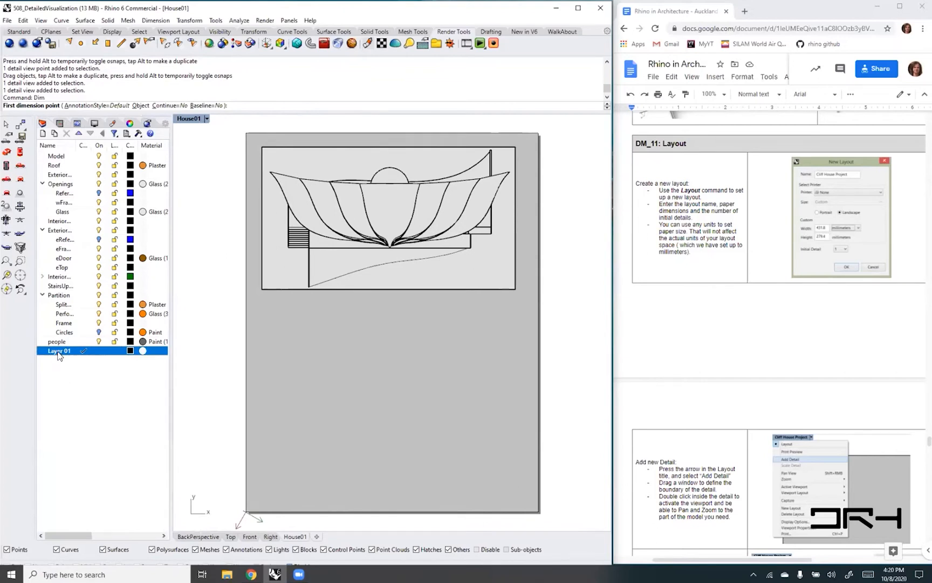
{"action": "left_click", "coordinate": [59, 411]}
{"action": "left_click", "coordinate": [64, 356]}
{"action": "right_click", "coordinate": [63, 357]}
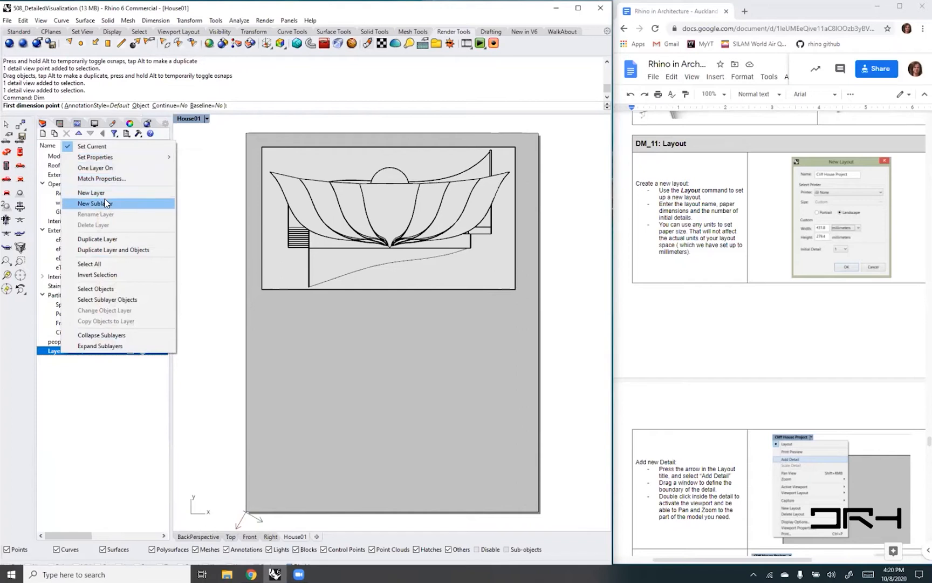
{"action": "left_click", "coordinate": [106, 405]}
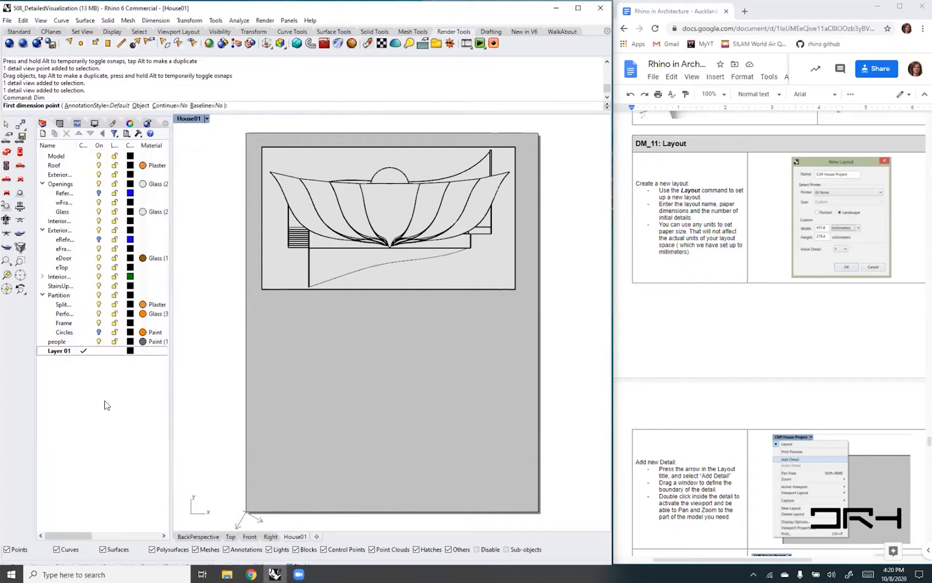
{"action": "left_click", "coordinate": [55, 352]}
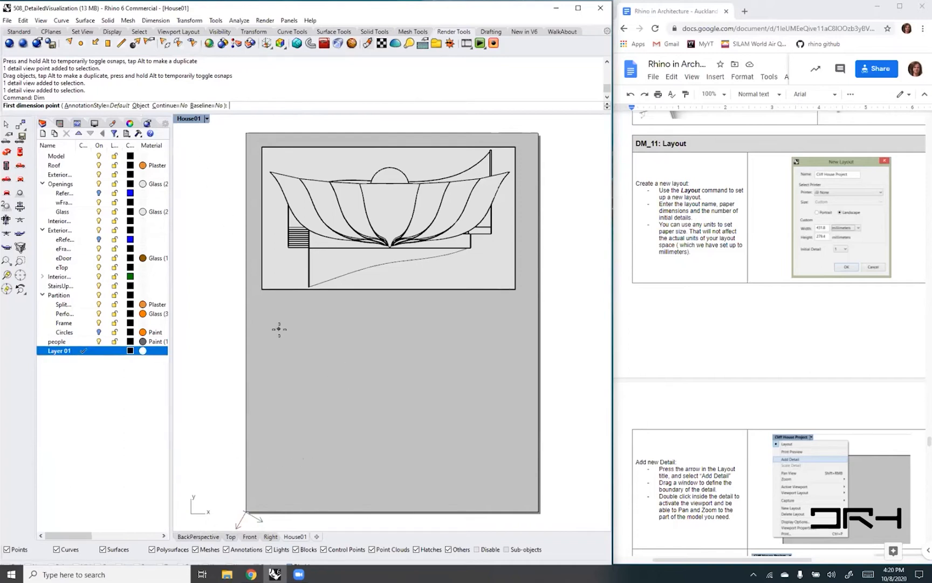
- Cancel the running dimension command and rename the new layer as Dim
{"action": "key", "text": "Escape"}
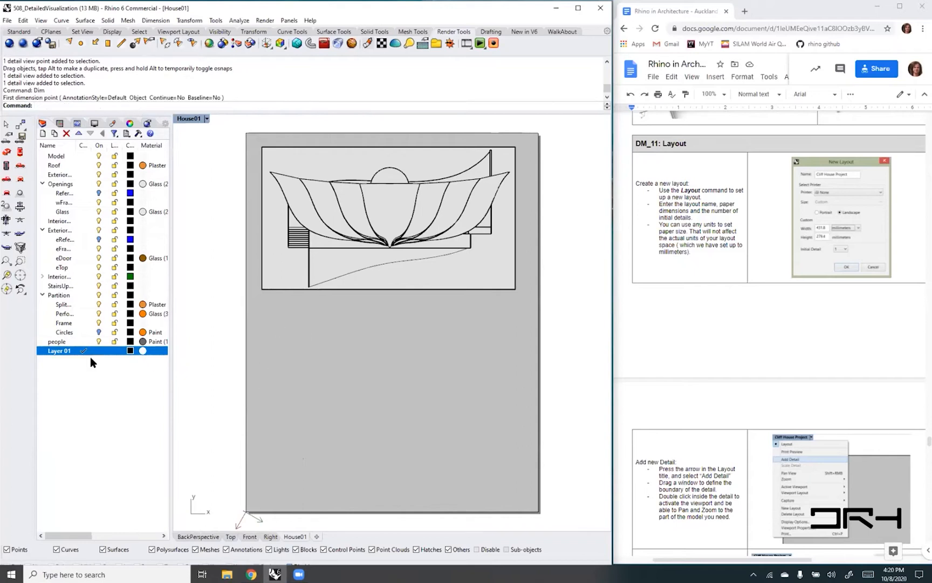
{"action": "left_click", "coordinate": [60, 353]}
{"action": "type", "text": "Dime"}
{"action": "key", "text": "BackSpace"}
{"action": "left_click", "coordinate": [63, 372]}
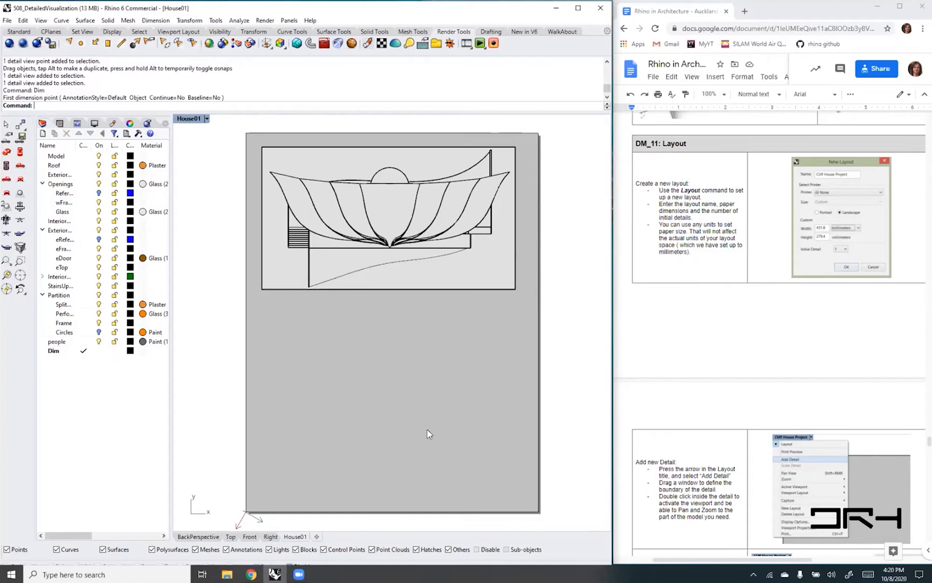
- Start a linear dimension, reveal the object snap options and turn object snapping back on
{"action": "type", "text": "Dim"}
{"action": "key", "text": "Return"}
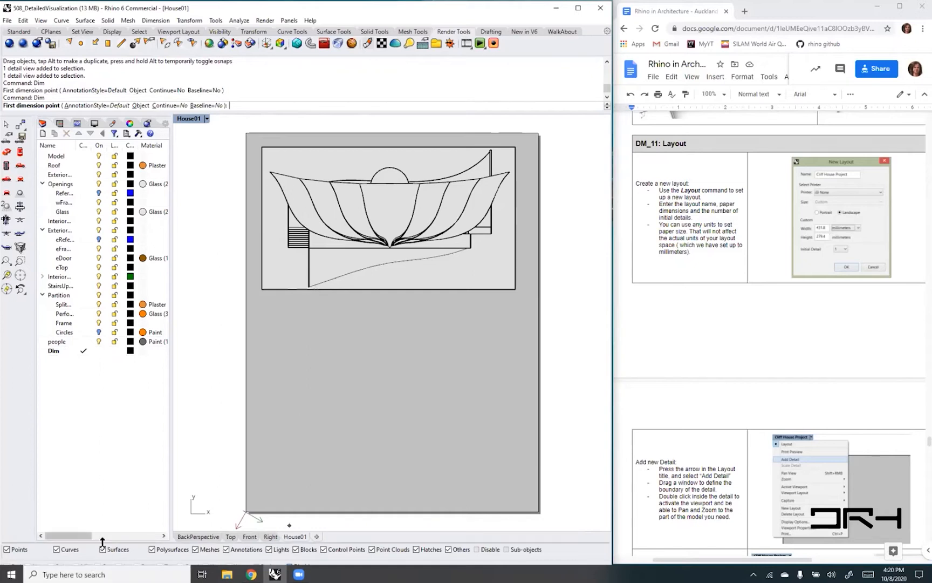
{"action": "left_click_drag", "start_coordinate": [102, 540], "coordinate": [105, 521]}
{"action": "left_click_drag", "start_coordinate": [115, 559], "coordinate": [114, 540]}
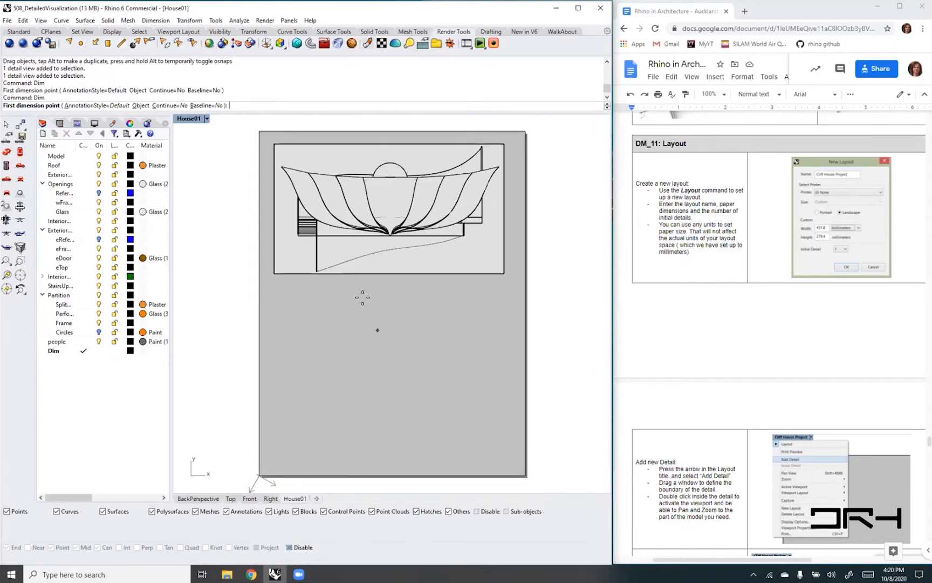
{"action": "left_click", "coordinate": [292, 547]}
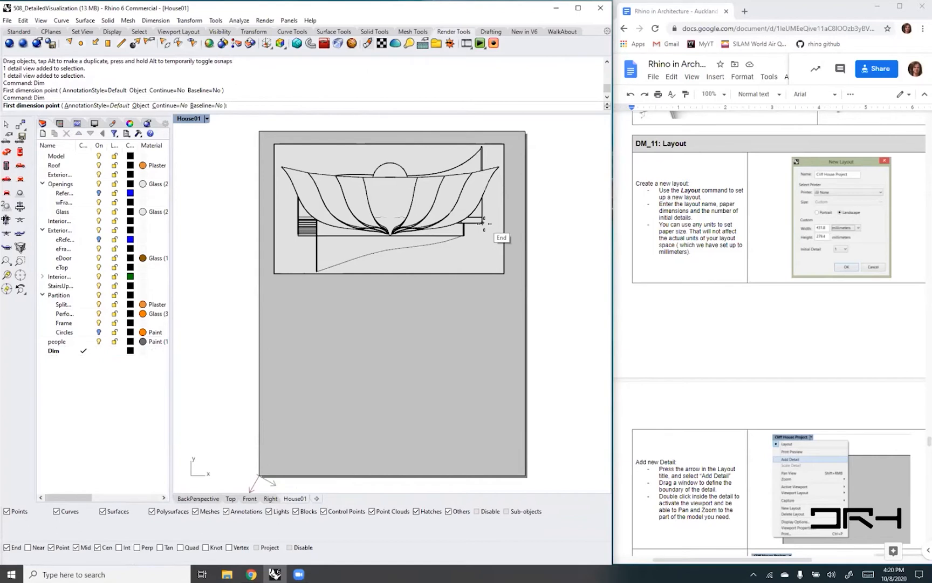
- Dimension the house horizontally below its lower wall line and vertically from the lower stair corner to the left roof tip
{"action": "left_click", "coordinate": [463, 235]}
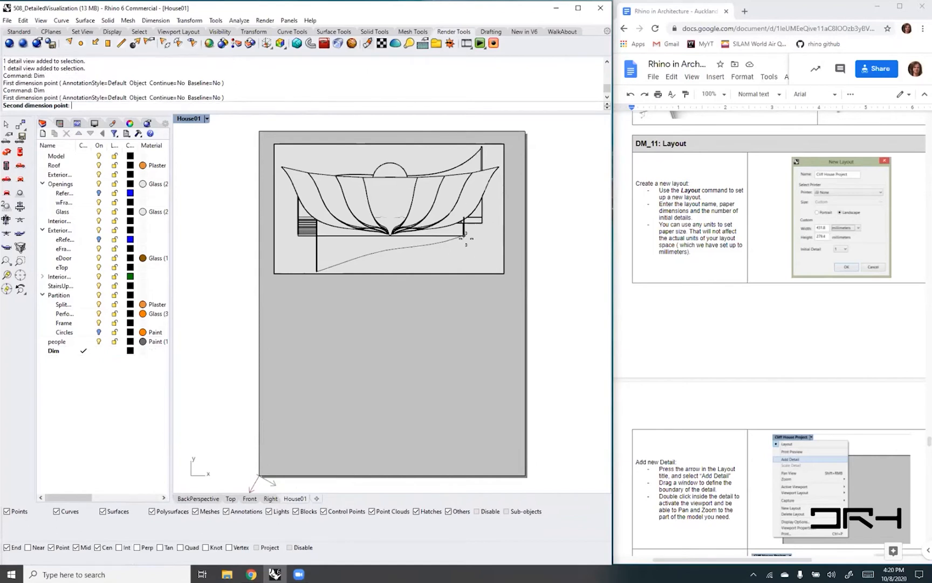
{"action": "left_click", "coordinate": [296, 240]}
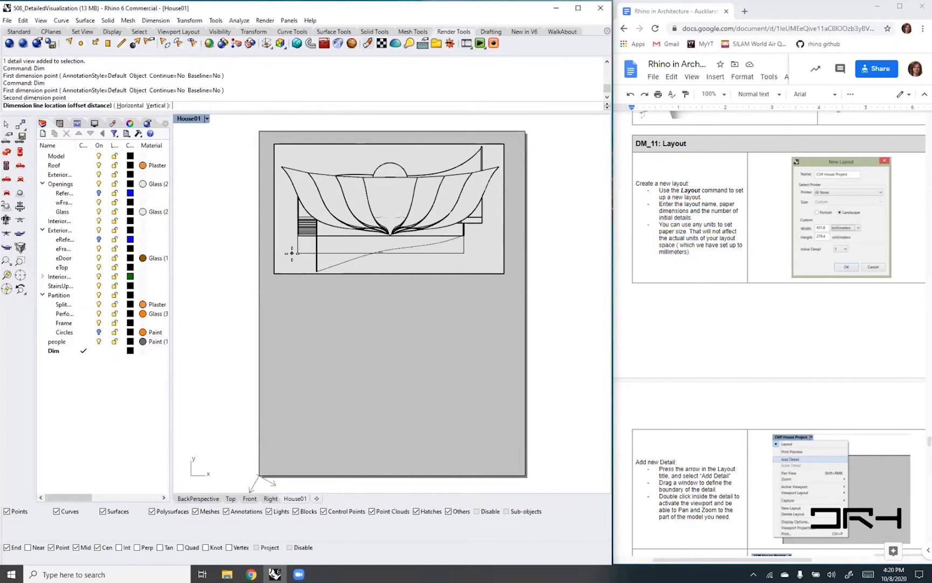
{"action": "left_click", "coordinate": [291, 252]}
{"action": "right_click", "coordinate": [307, 245]}
{"action": "left_click", "coordinate": [298, 236]}
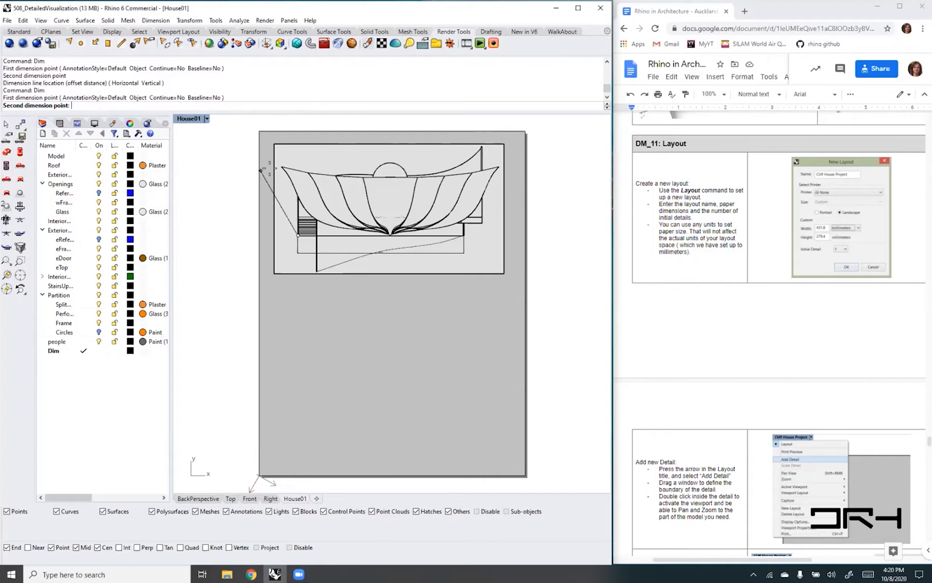
{"action": "left_click", "coordinate": [280, 167]}
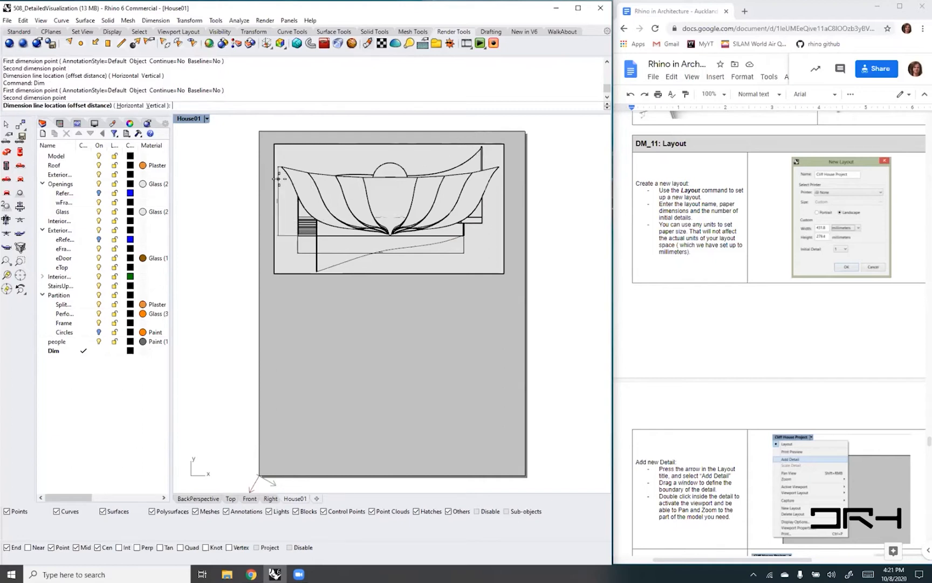
{"action": "left_click", "coordinate": [278, 182]}
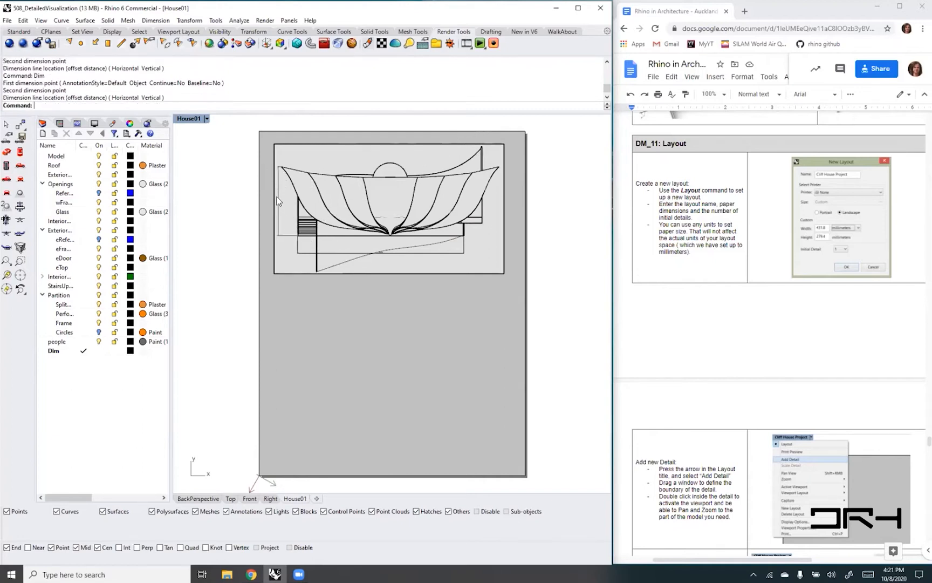
- Set the text height of the vertical dimension beside the house to 2.5
{"action": "scroll", "coordinate": [285, 219], "scroll_direction": "up", "scroll_amount": 5}
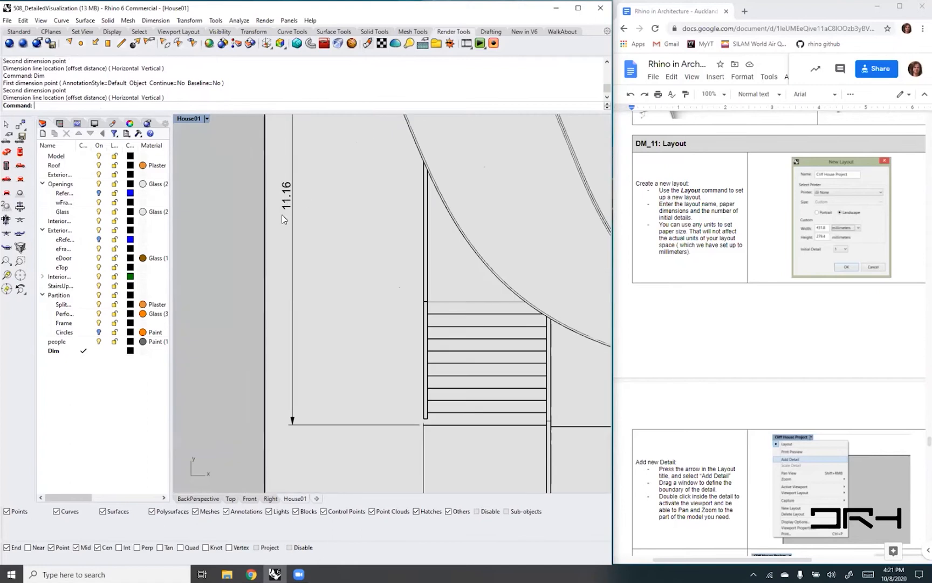
{"action": "scroll", "coordinate": [282, 214], "scroll_direction": "down", "scroll_amount": 6}
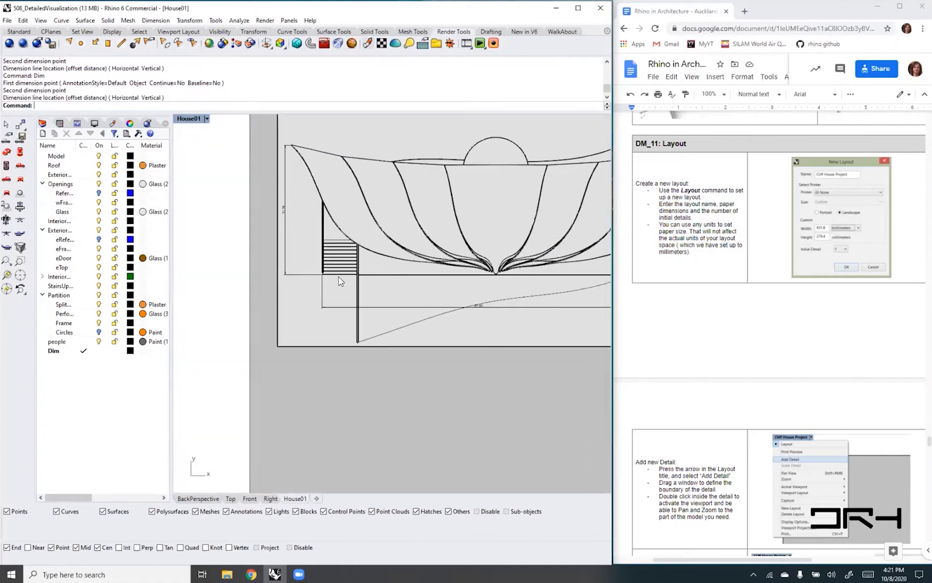
{"action": "left_click", "coordinate": [284, 227]}
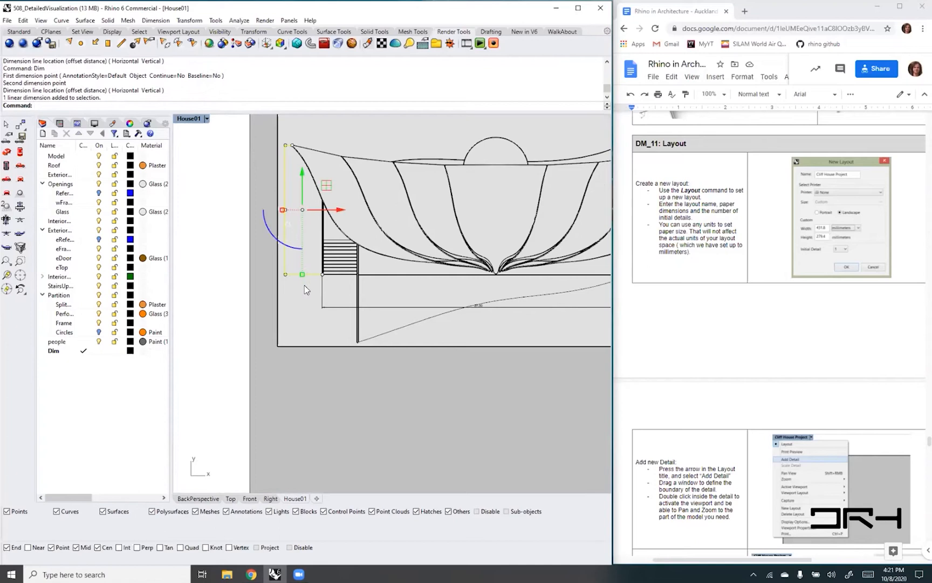
{"action": "left_click", "coordinate": [129, 123]}
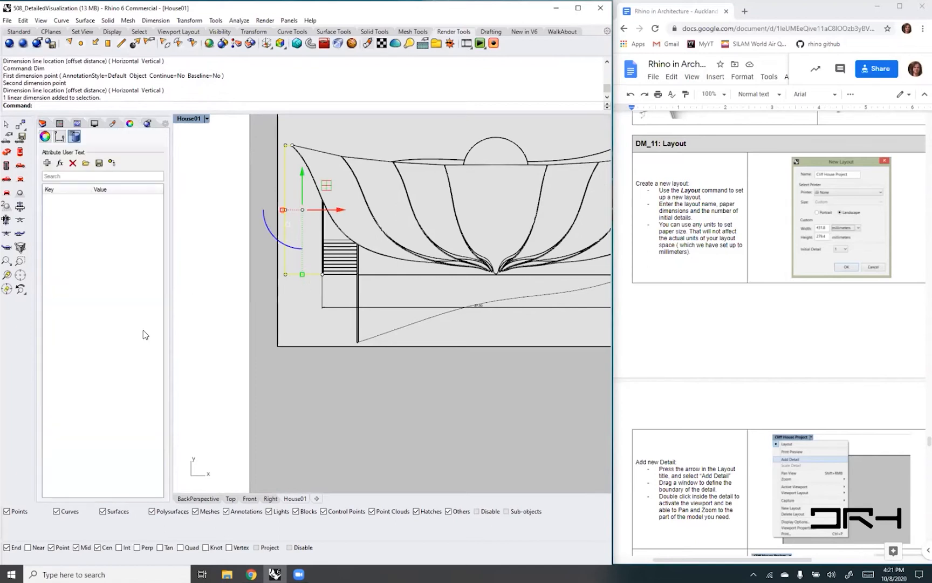
{"action": "left_click", "coordinate": [60, 136]}
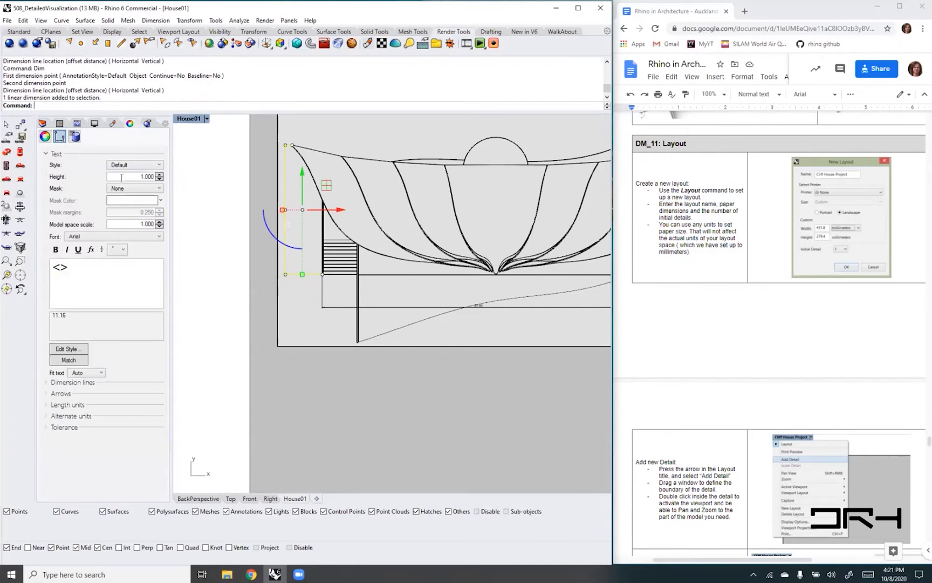
{"action": "left_click", "coordinate": [138, 175]}
{"action": "type", "text": "2.5"}
- Set the vertical dimension's arrow size to 2.5 and deselect it
{"action": "left_click", "coordinate": [46, 394]}
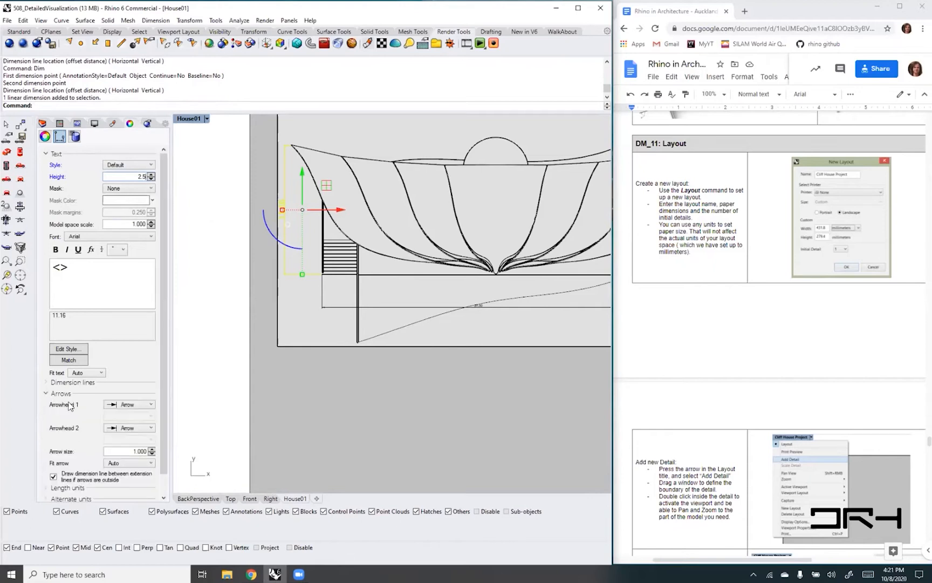
{"action": "scroll", "coordinate": [68, 406], "scroll_direction": "down", "scroll_amount": 1}
{"action": "left_click", "coordinate": [121, 430]}
{"action": "type", "text": "2.5"}
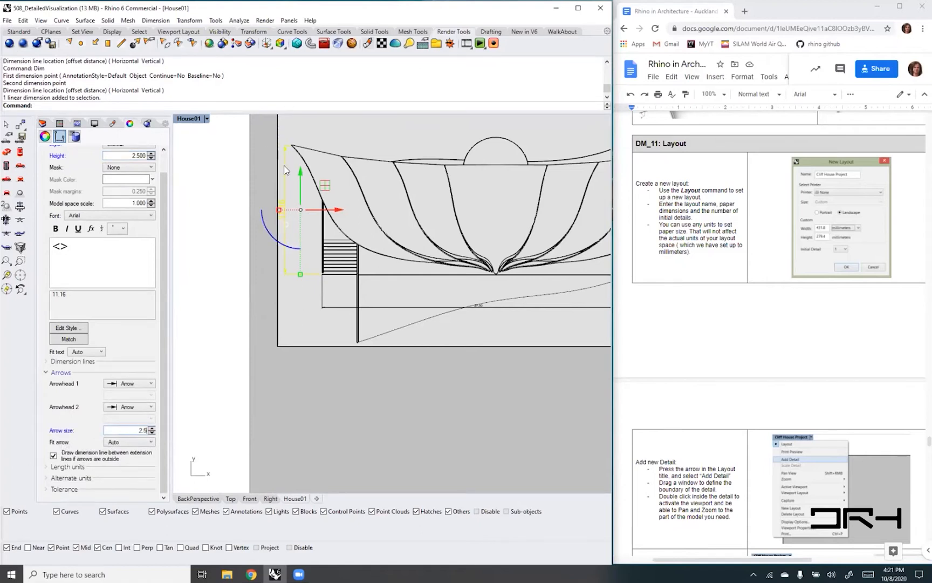
{"action": "key", "text": "Return"}
{"action": "key", "text": "Escape"}
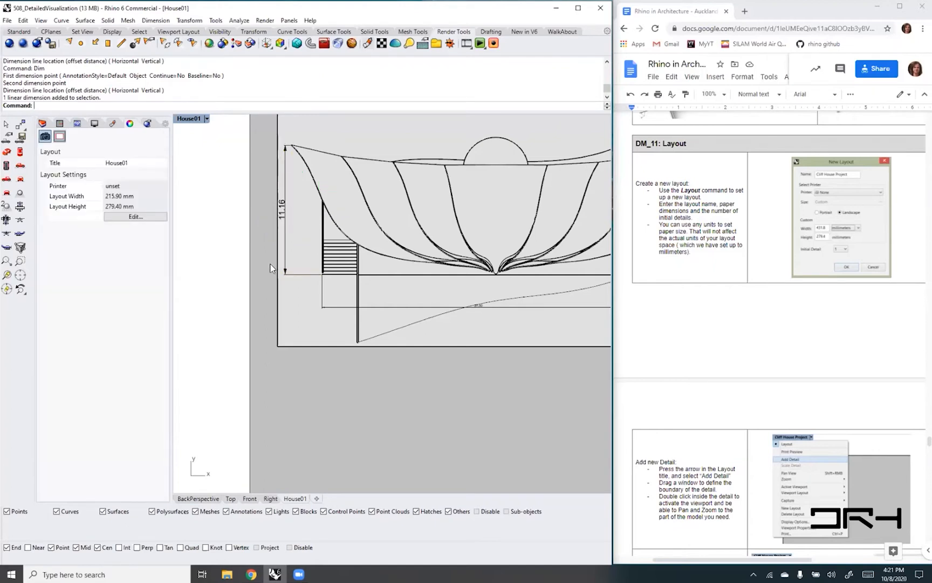
- Set the text height and arrow size of the horizontal dimension below the house to 2.5
{"action": "scroll", "coordinate": [272, 268], "scroll_direction": "down", "scroll_amount": 2}
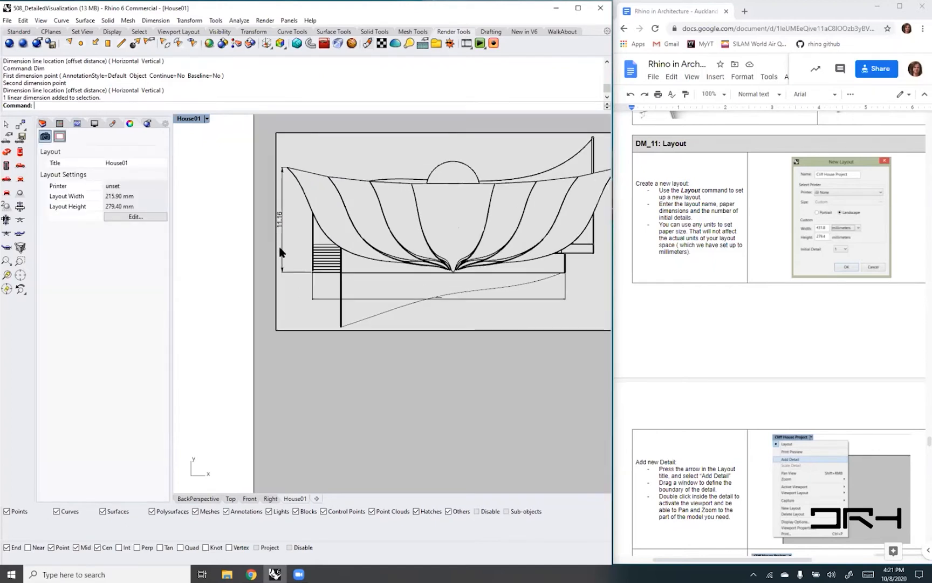
{"action": "left_click", "coordinate": [389, 298]}
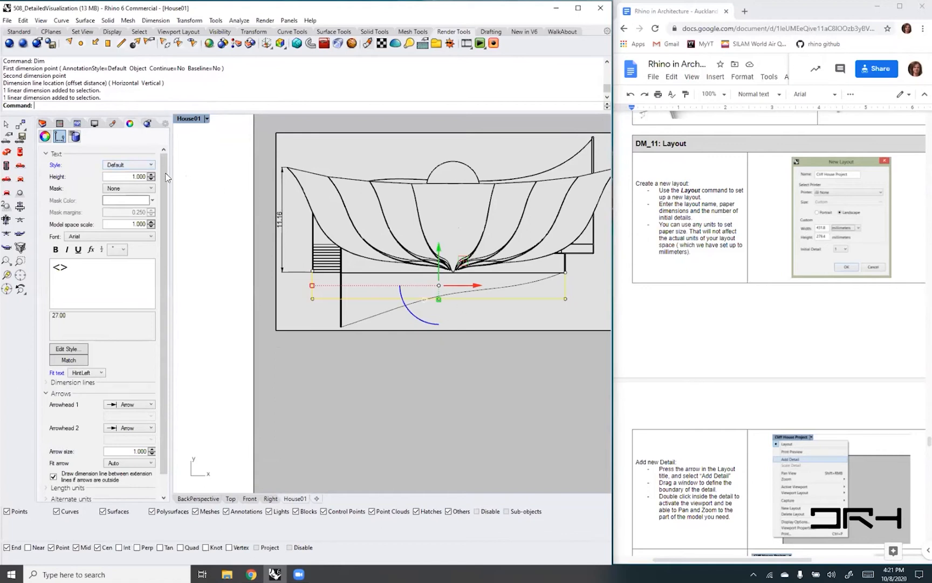
{"action": "left_click", "coordinate": [126, 177]}
{"action": "type", "text": "2.5"}
{"action": "left_click", "coordinate": [128, 450]}
{"action": "double_click", "coordinate": [141, 451]}
{"action": "type", "text": "2"}
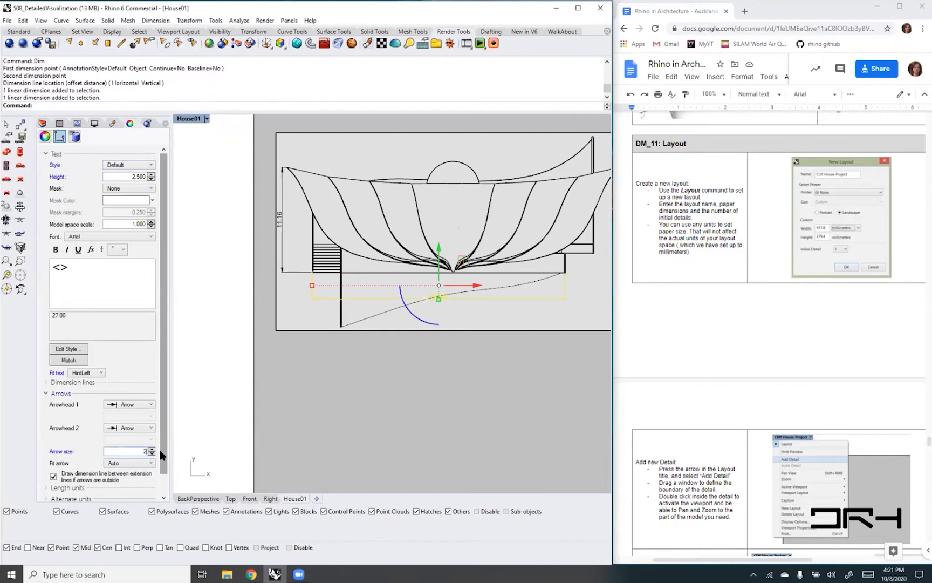
{"action": "key", "text": "Return"}
{"action": "left_click", "coordinate": [363, 410]}
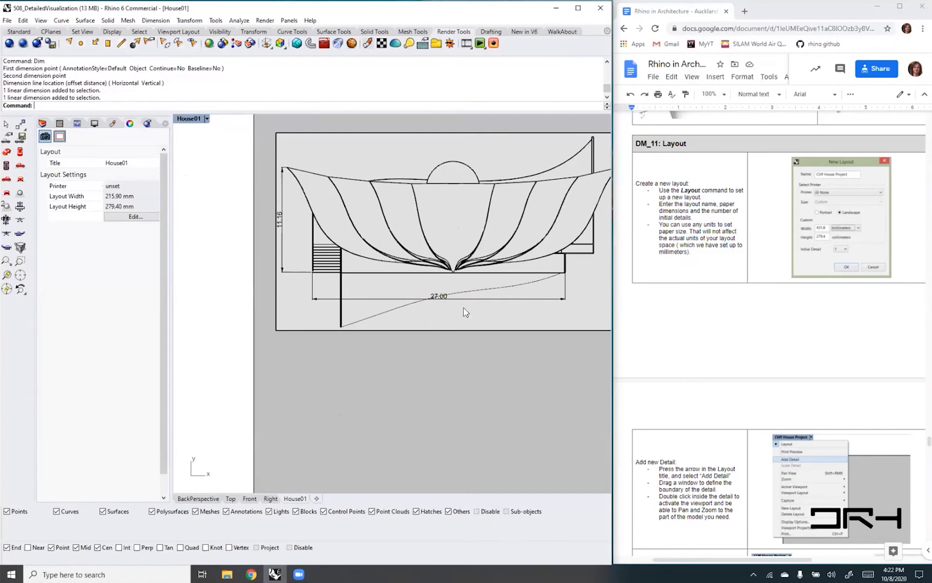
{"action": "left_click", "coordinate": [196, 498]}
{"action": "right_click_drag", "start_coordinate": [393, 313], "coordinate": [358, 300]}
{"action": "left_click", "coordinate": [294, 498]}
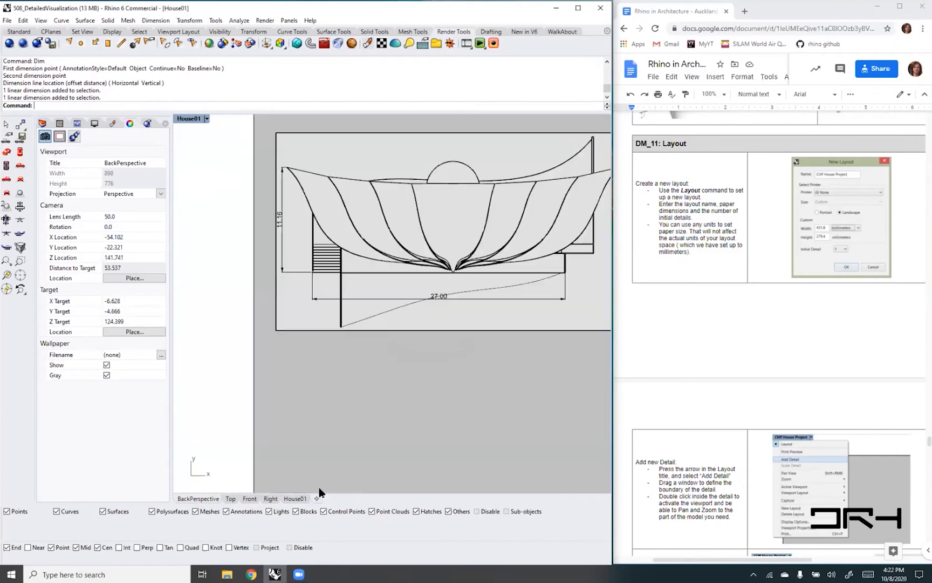
{"action": "right_click_drag", "start_coordinate": [461, 391], "coordinate": [442, 400]}
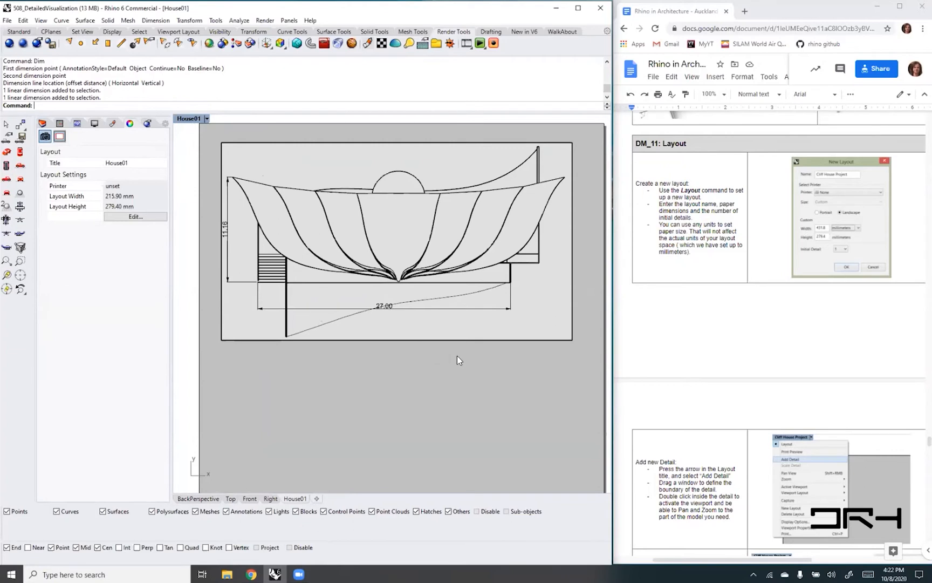
- Change the horizontal dimension below the house to the Millimeter Architectural style
{"action": "left_click", "coordinate": [437, 311]}
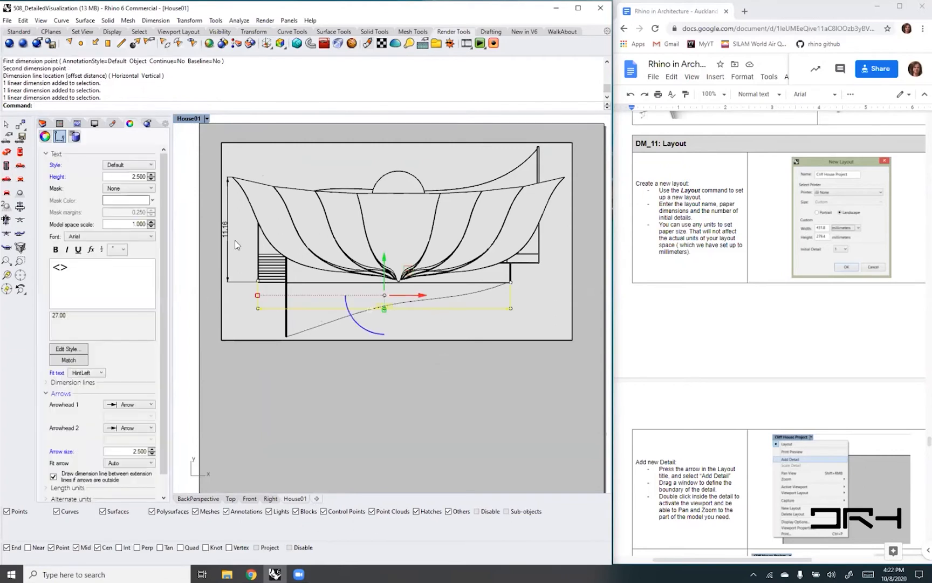
{"action": "left_click", "coordinate": [151, 165]}
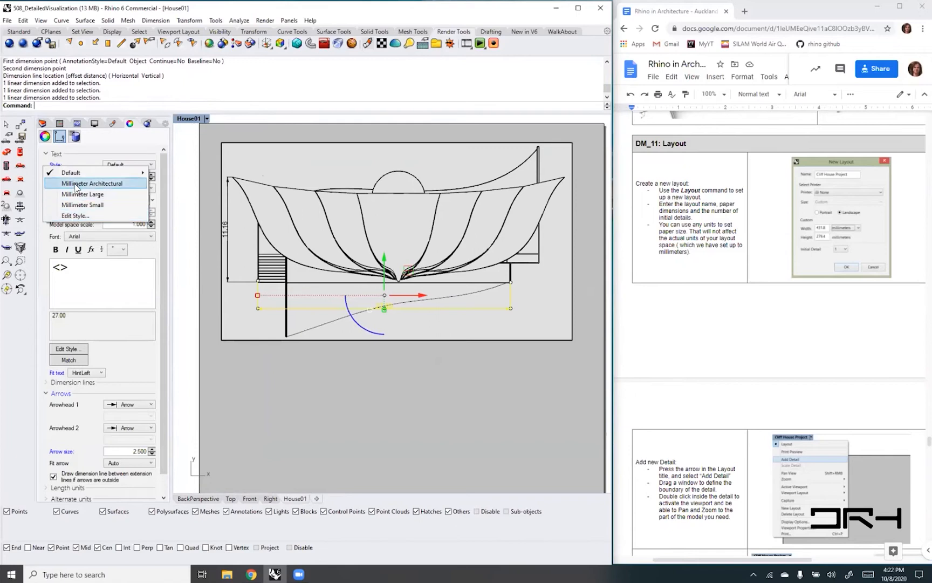
{"action": "left_click", "coordinate": [114, 184]}
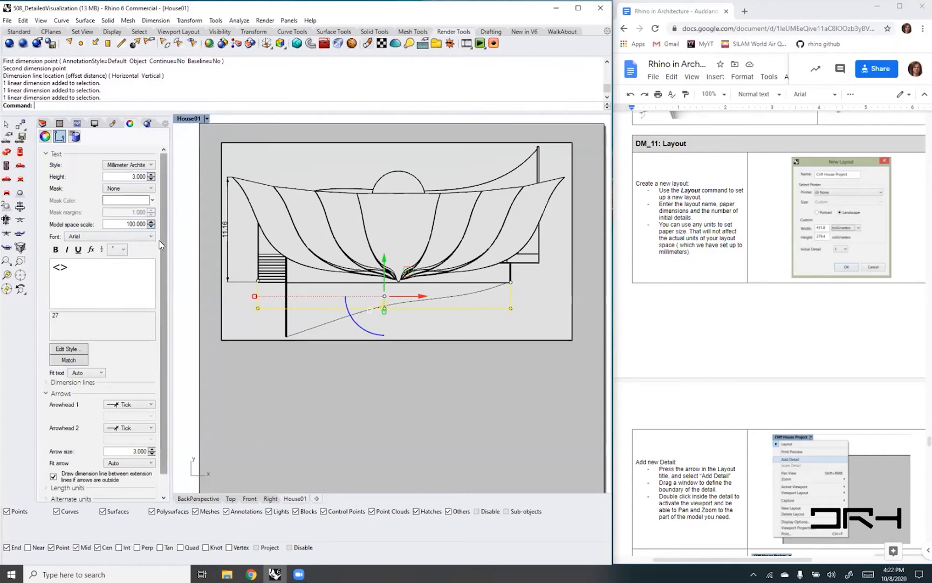
{"action": "scroll", "coordinate": [161, 284], "scroll_direction": "down", "scroll_amount": 1}
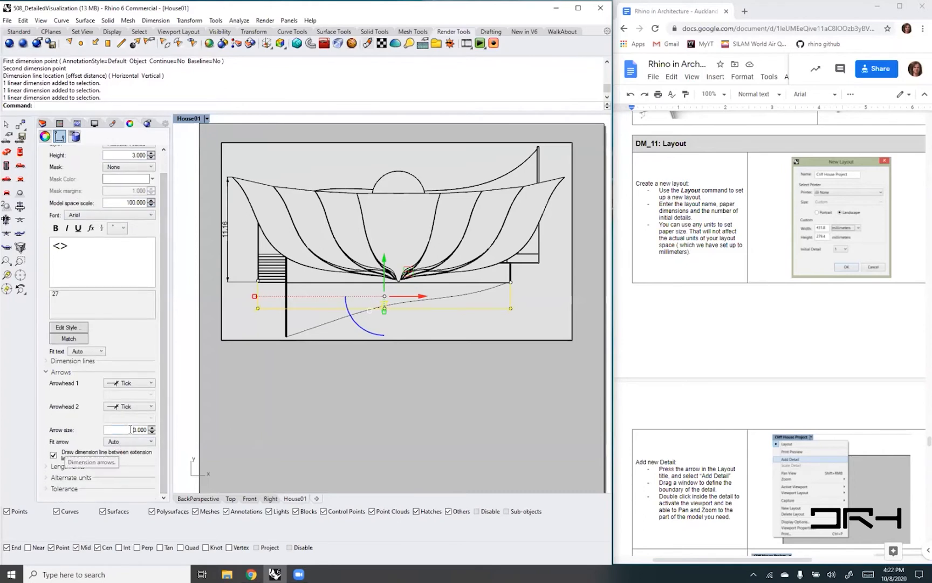
{"action": "left_click", "coordinate": [148, 430]}
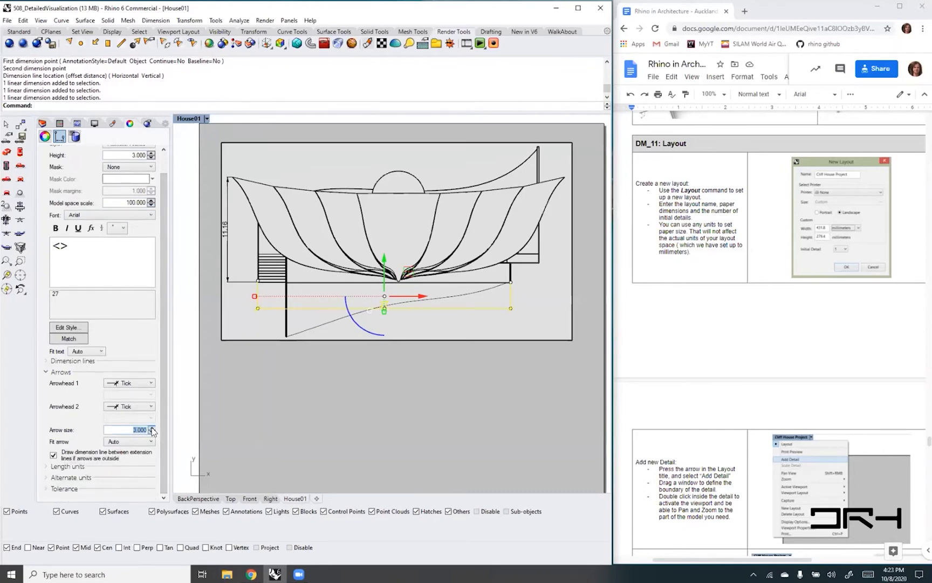
{"action": "scroll", "coordinate": [165, 287], "scroll_direction": "up", "scroll_amount": 1}
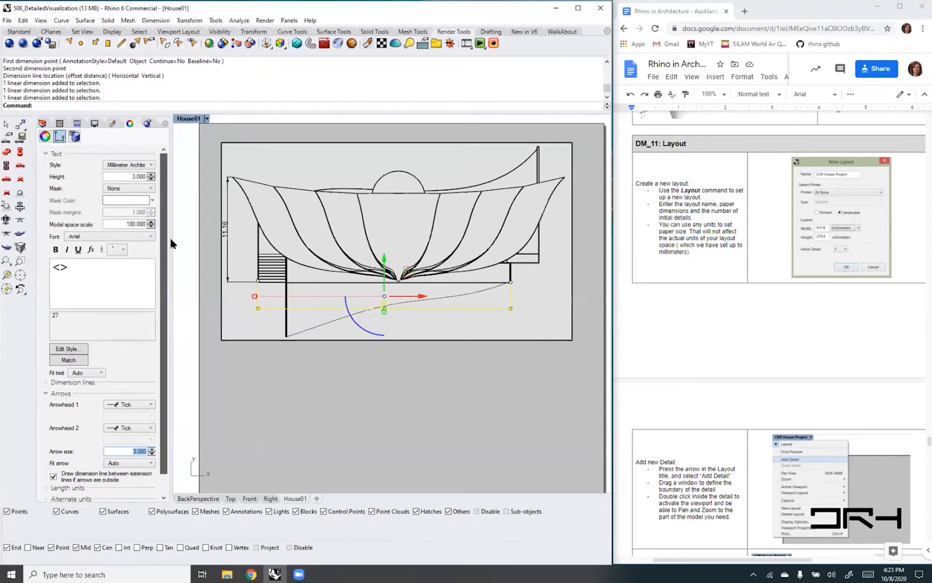
- Apply the Millimeter Architectural style to the vertical dimension as well and deselect it
{"action": "left_click", "coordinate": [228, 256]}
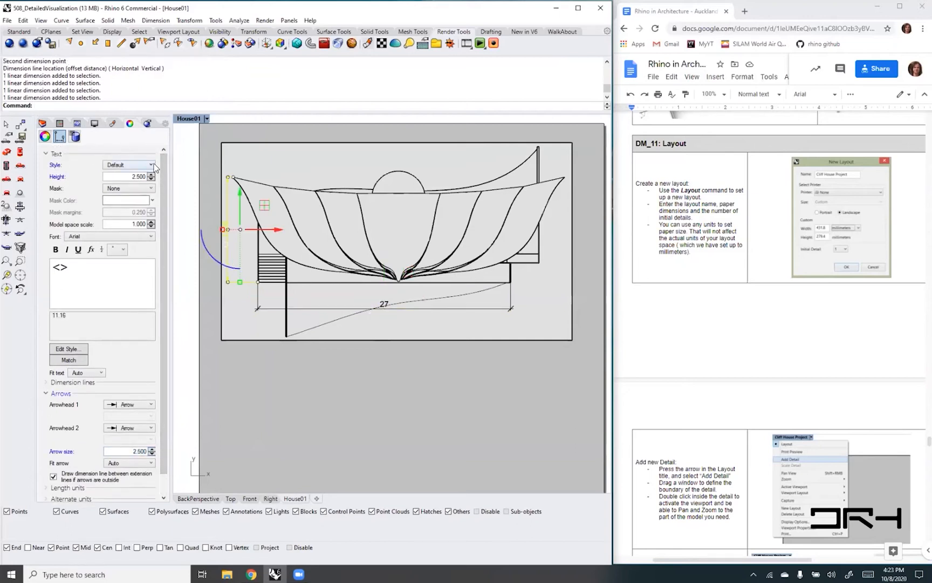
{"action": "left_click", "coordinate": [152, 164]}
{"action": "left_click", "coordinate": [136, 180]}
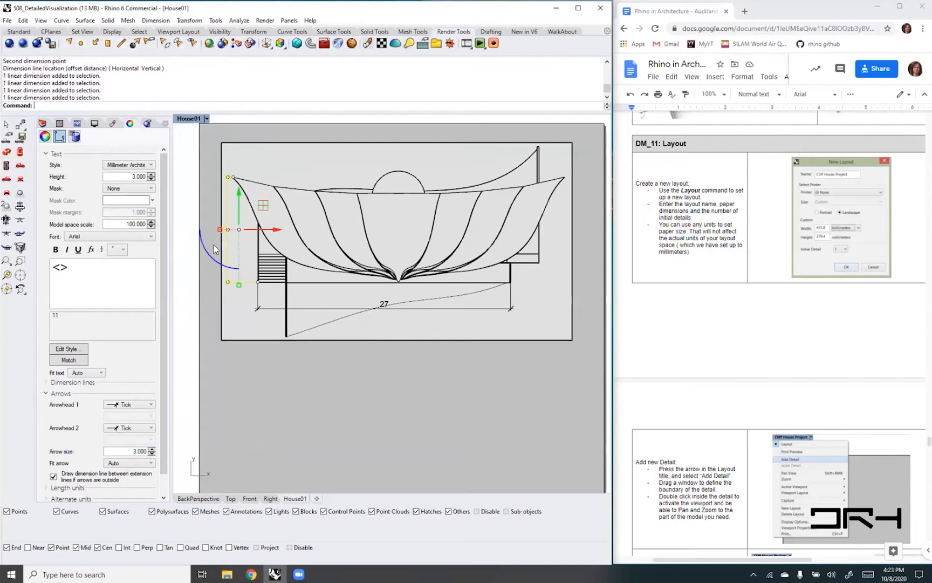
{"action": "left_click", "coordinate": [238, 328]}
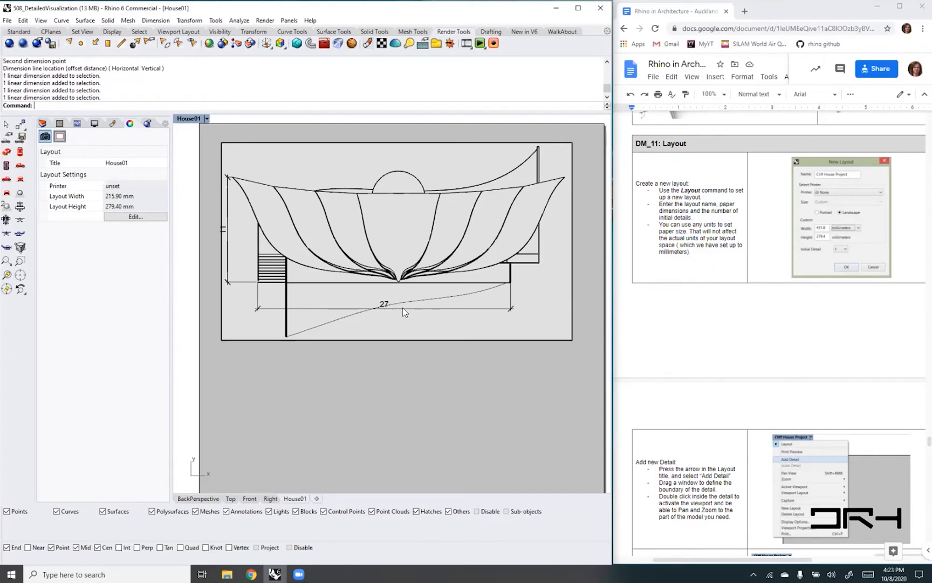
- Open the Millimeter Architectural style for editing and review its model space scale and arrowhead options, keeping Tick for Arrowhead 1
{"action": "left_click", "coordinate": [227, 271]}
{"action": "left_click", "coordinate": [132, 167]}
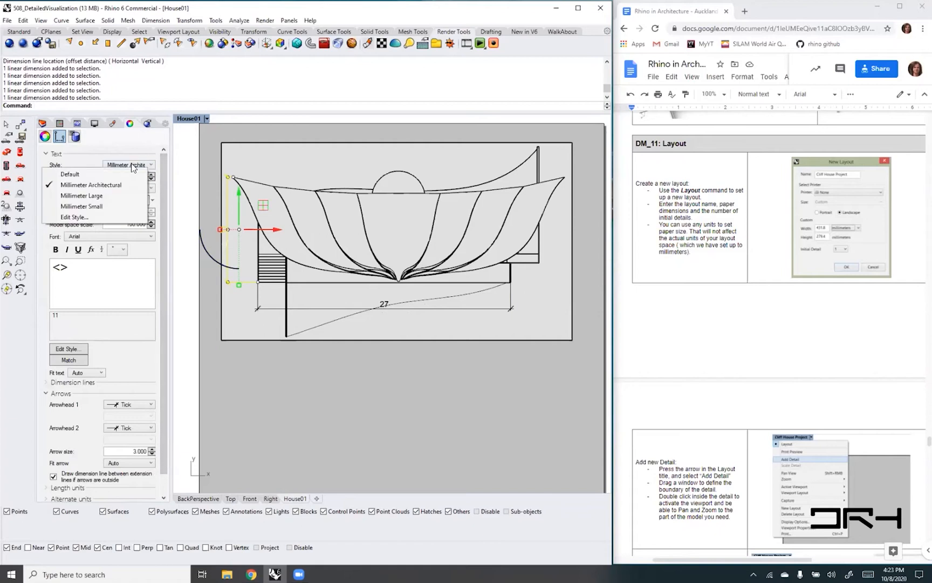
{"action": "left_click", "coordinate": [87, 218]}
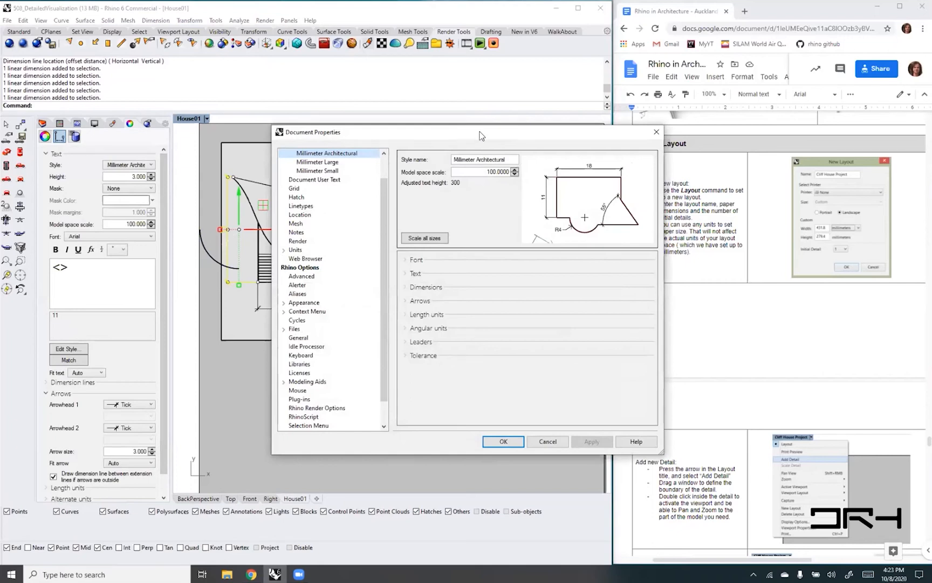
{"action": "left_click_drag", "start_coordinate": [482, 136], "coordinate": [505, 86]}
{"action": "left_click", "coordinate": [511, 123]}
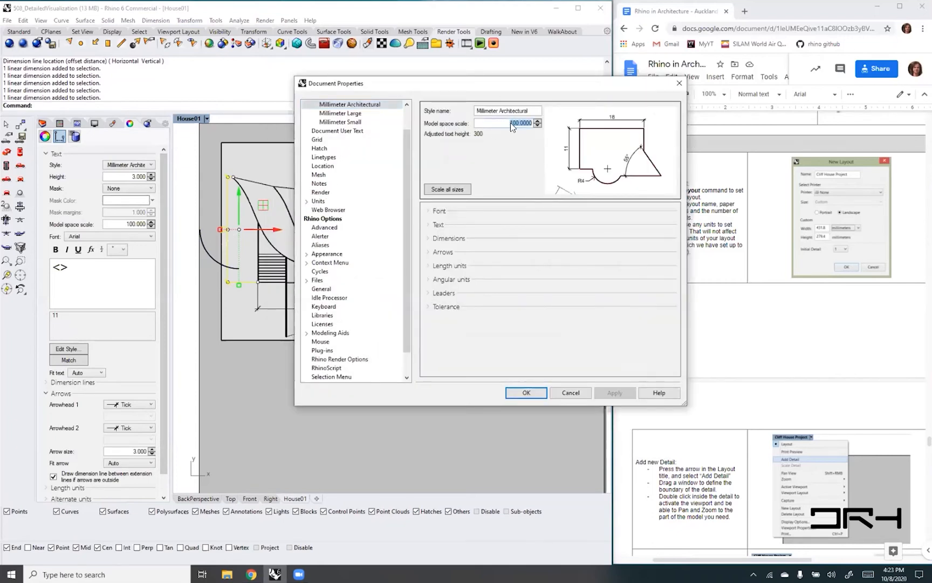
{"action": "left_click", "coordinate": [508, 123]}
{"action": "double_click", "coordinate": [513, 123]}
{"action": "left_click", "coordinate": [428, 252]}
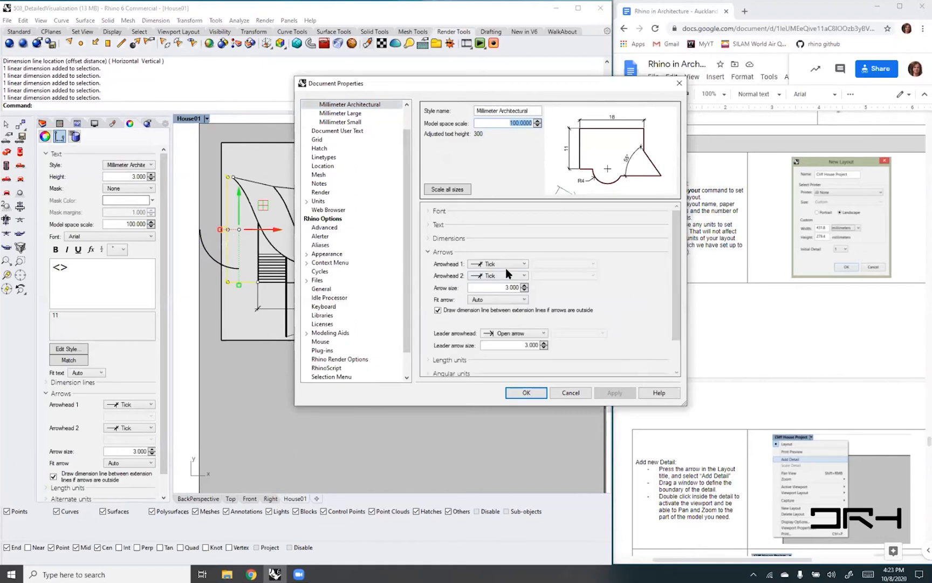
{"action": "left_click", "coordinate": [522, 264]}
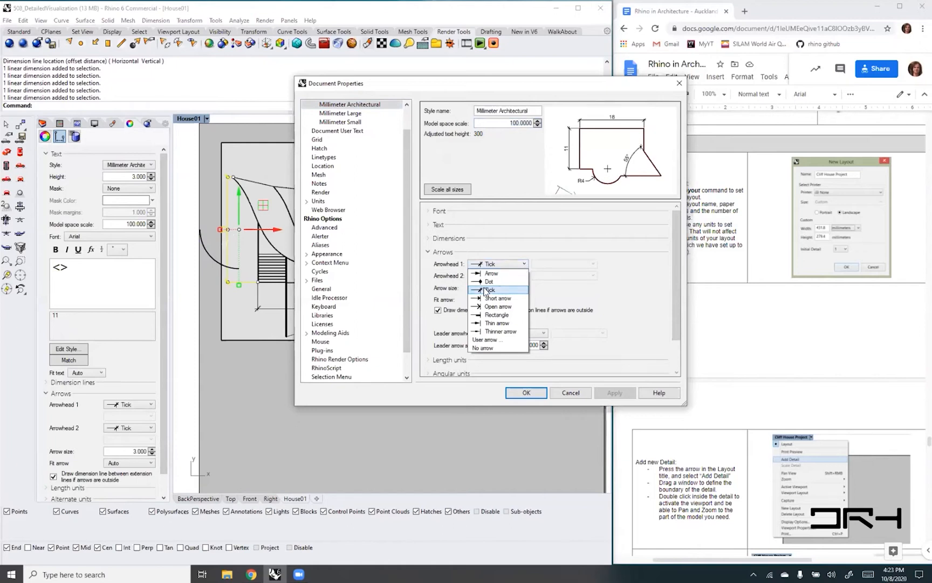
{"action": "left_click", "coordinate": [485, 292]}
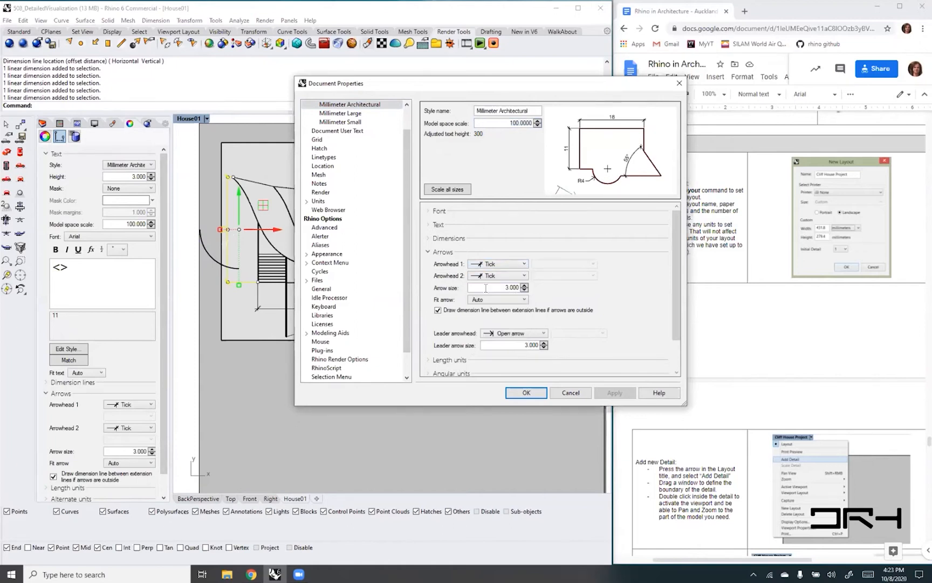
{"action": "left_click", "coordinate": [524, 398]}
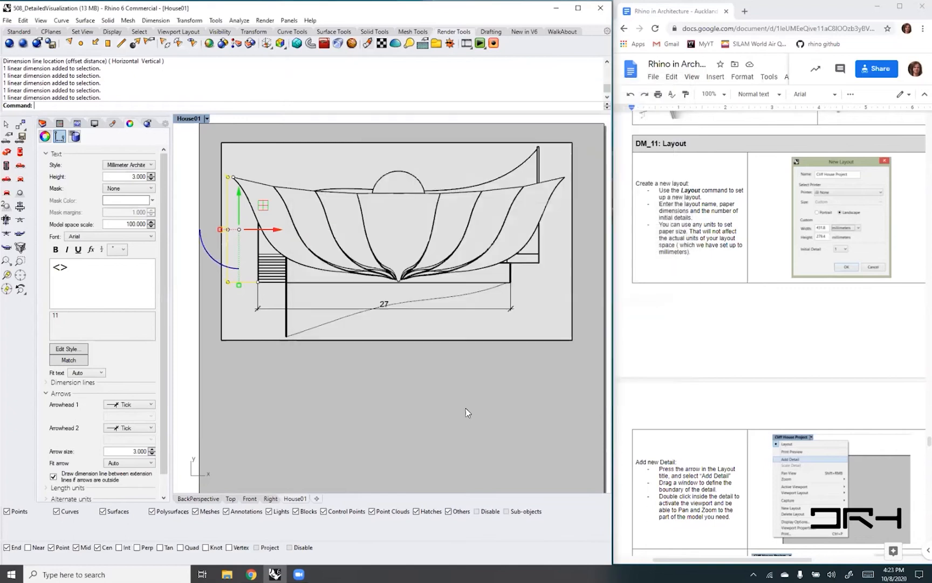
{"action": "left_click", "coordinate": [523, 384]}
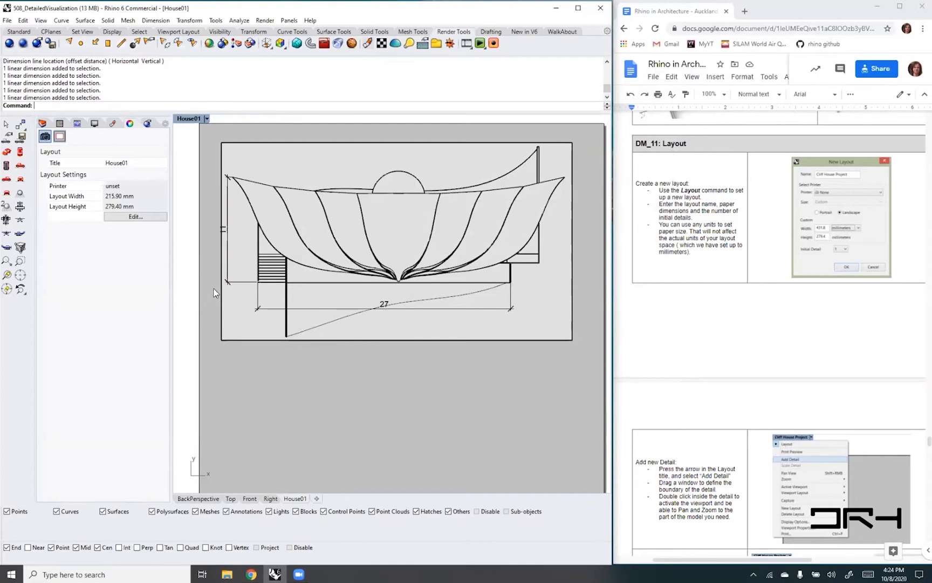
- Move the vertical dimension's text to the house side of its dimension line
{"action": "left_click", "coordinate": [229, 283]}
{"action": "left_click", "coordinate": [228, 229]}
{"action": "left_click_drag", "start_coordinate": [265, 230], "coordinate": [234, 230]}
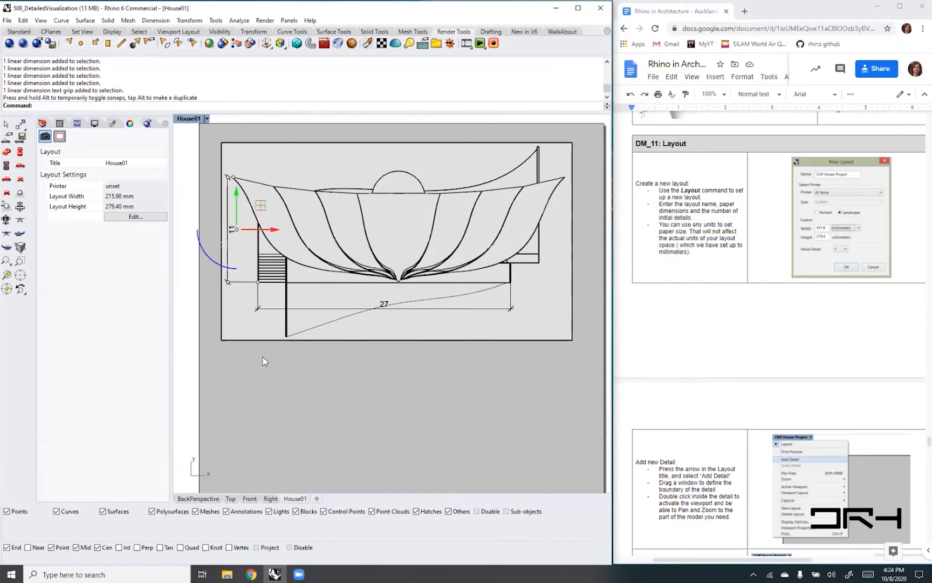
{"action": "left_click", "coordinate": [186, 225]}
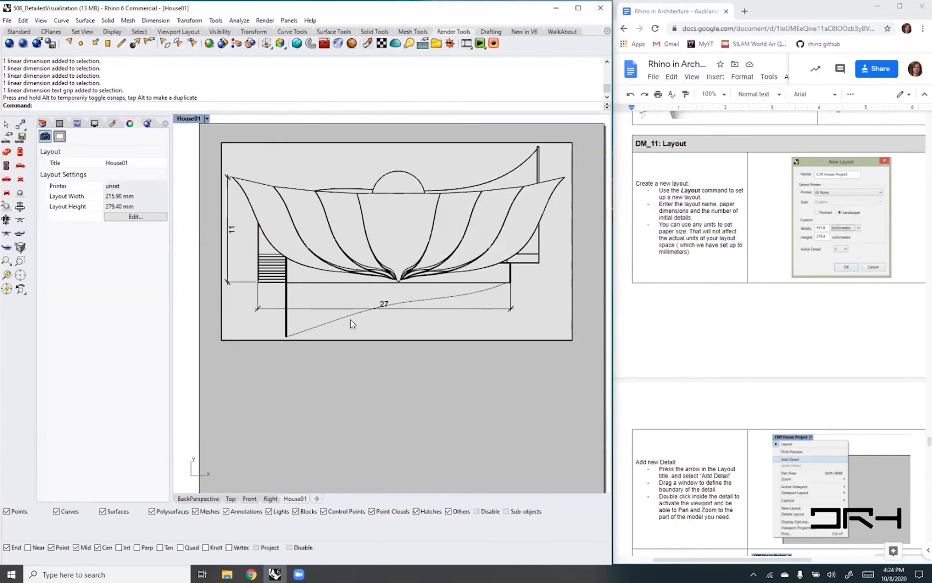
- Add a text annotation reading "Top 1:200" just below the top plan detail on the layout
{"action": "scroll", "coordinate": [351, 319], "scroll_direction": "down", "scroll_amount": 2}
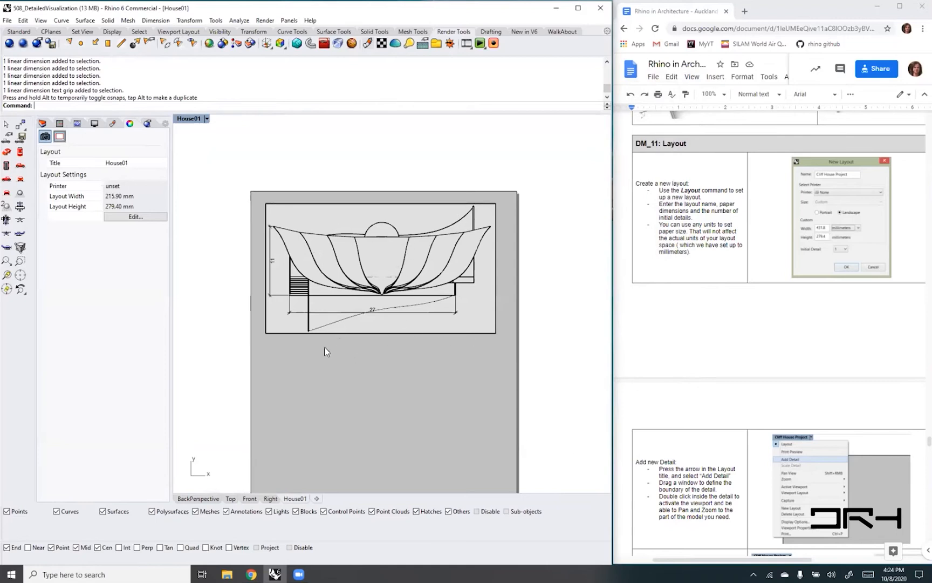
{"action": "type", "text": "te"}
{"action": "key", "text": "Return"}
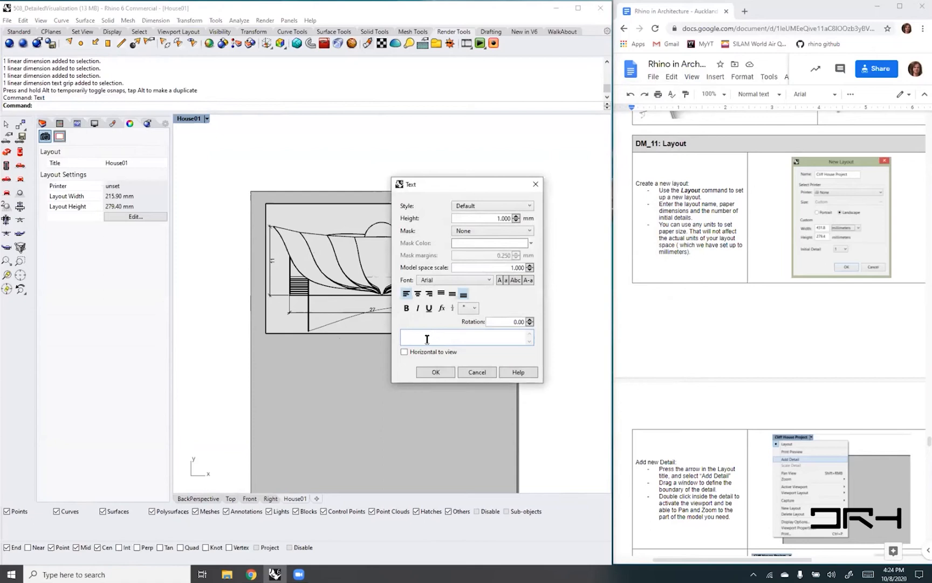
{"action": "type", "text": "Top 1:200"}
{"action": "left_click", "coordinate": [439, 372]}
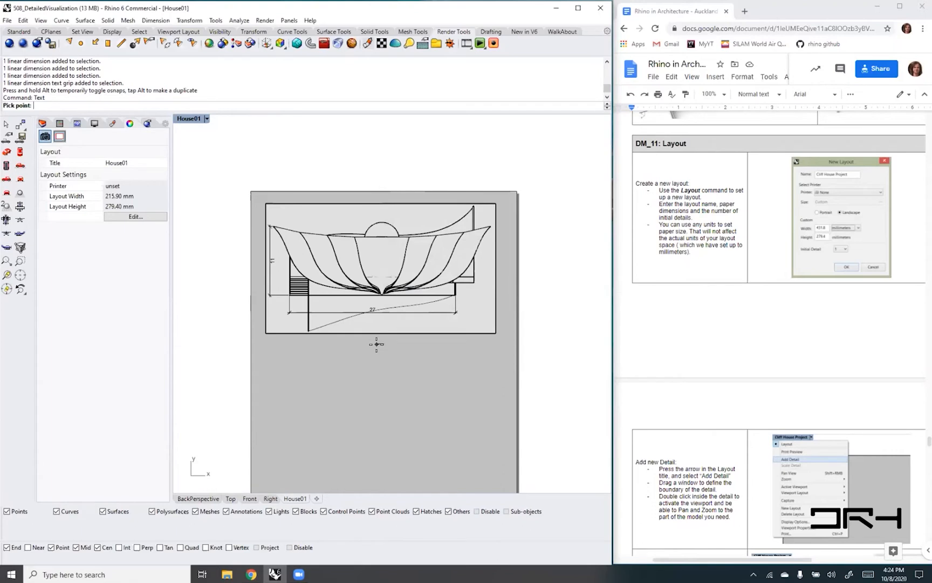
{"action": "left_click", "coordinate": [377, 344]}
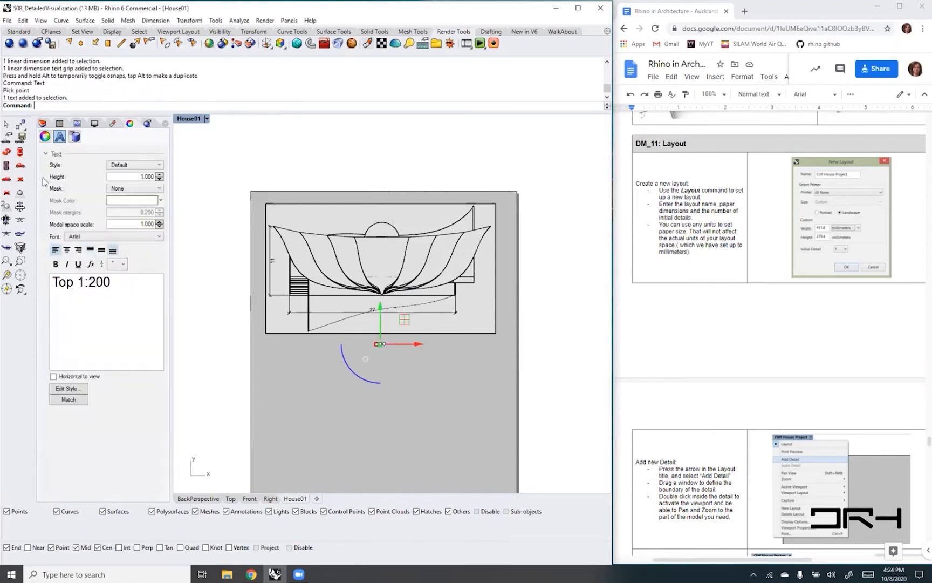
- Set the Top 1:200 label's text height to 7 mm and centre the label beneath the top plan detail
{"action": "left_click_drag", "start_coordinate": [139, 177], "coordinate": [229, 184]}
{"action": "type", "text": "10"}
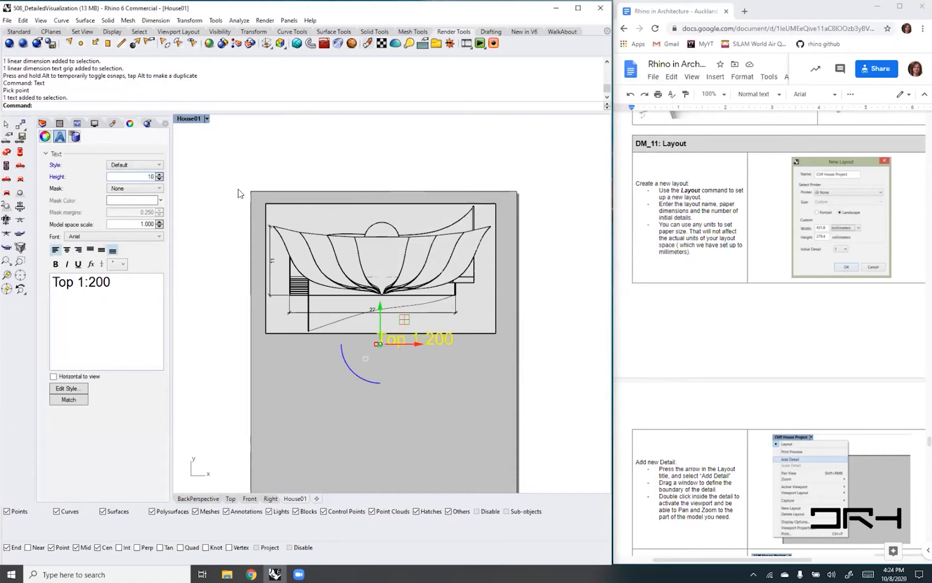
{"action": "left_click_drag", "start_coordinate": [420, 345], "coordinate": [313, 343]}
{"action": "left_click", "coordinate": [480, 346]}
{"action": "left_click", "coordinate": [133, 177]}
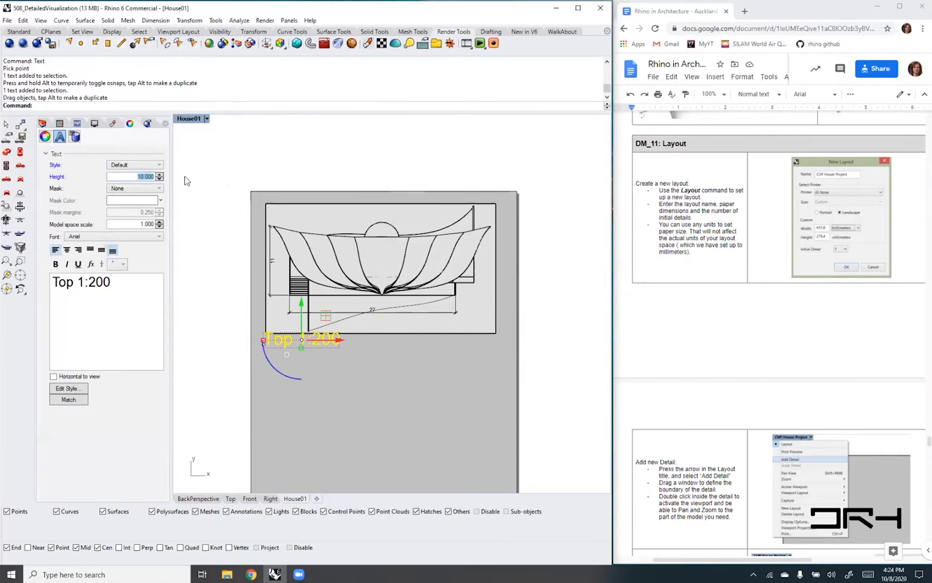
{"action": "type", "text": "7"}
{"action": "left_click", "coordinate": [458, 451]}
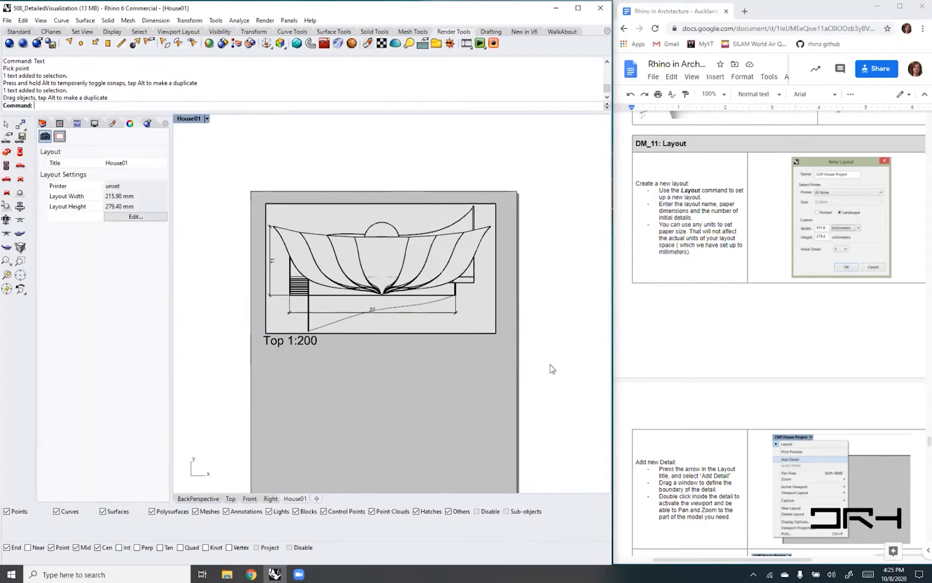
{"action": "left_click", "coordinate": [284, 345]}
{"action": "left_click_drag", "start_coordinate": [335, 342], "coordinate": [396, 345]}
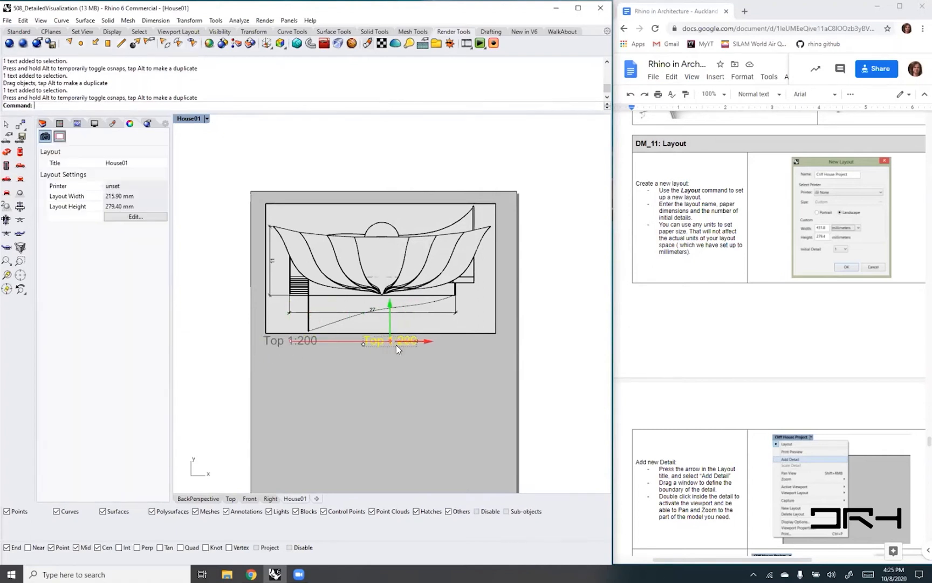
{"action": "left_click", "coordinate": [452, 366]}
- Add a second rectangular detail on the page below the Top 1:200 label, starting near the page's left margin
{"action": "right_click_drag", "start_coordinate": [582, 423], "coordinate": [582, 377]}
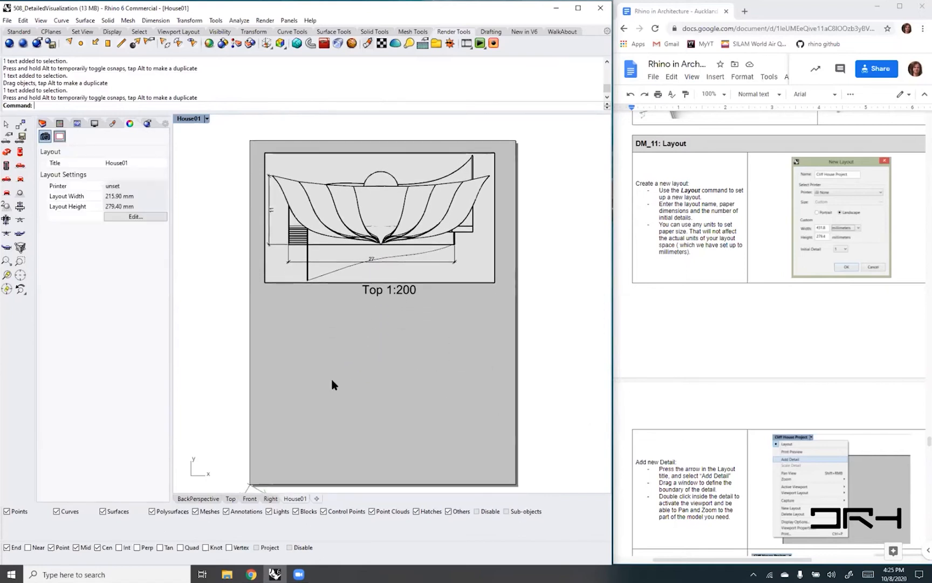
{"action": "left_click", "coordinate": [206, 120]}
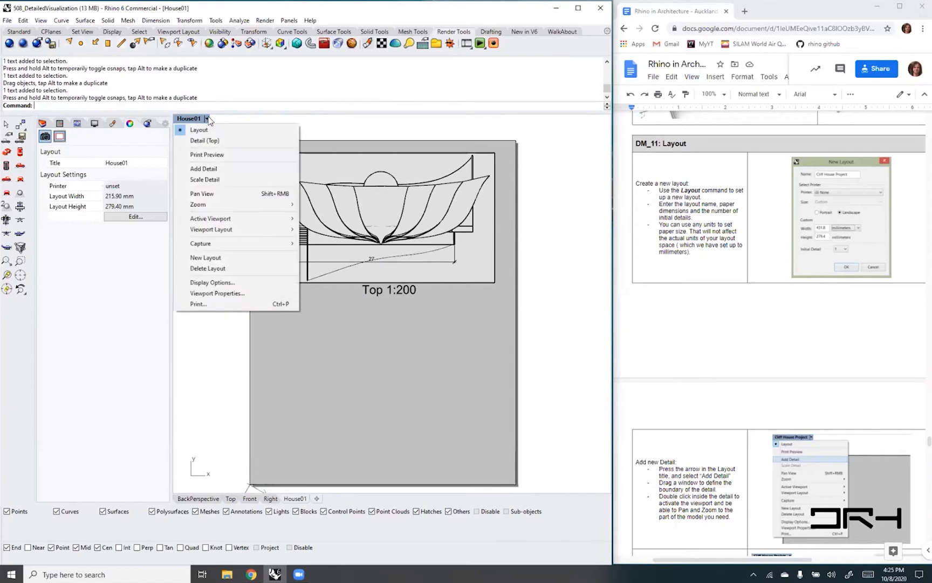
{"action": "left_click", "coordinate": [203, 169]}
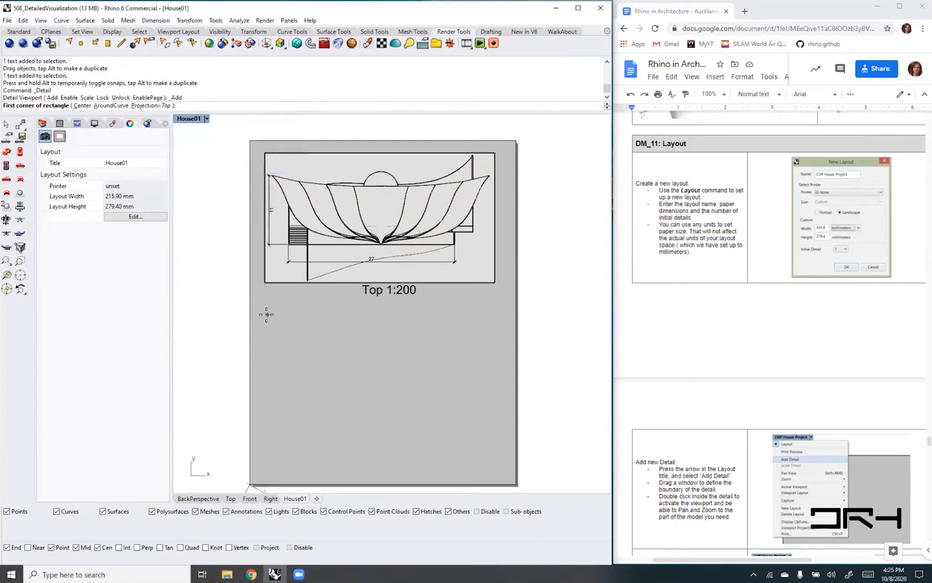
{"action": "left_click", "coordinate": [267, 315]}
{"action": "left_click", "coordinate": [370, 391]}
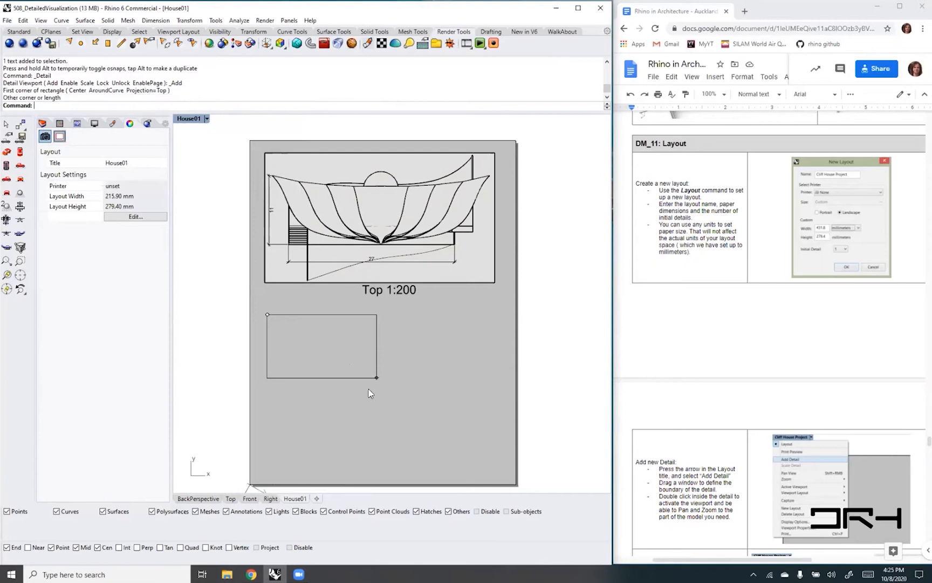
- Restore the named Front construction plane in the new detail and set its view to Plan, with the house enlarged in the frame
{"action": "double_click", "coordinate": [350, 354]}
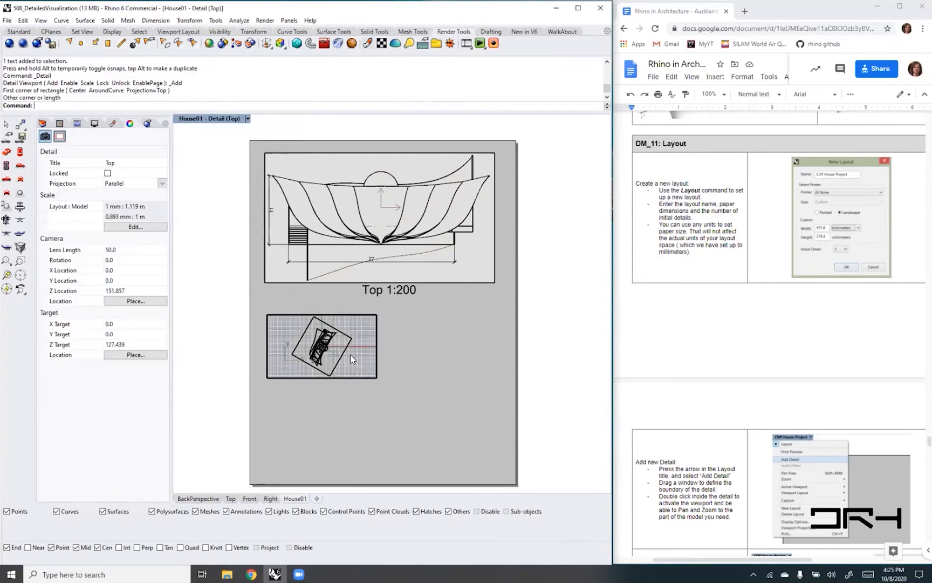
{"action": "left_click", "coordinate": [248, 119]}
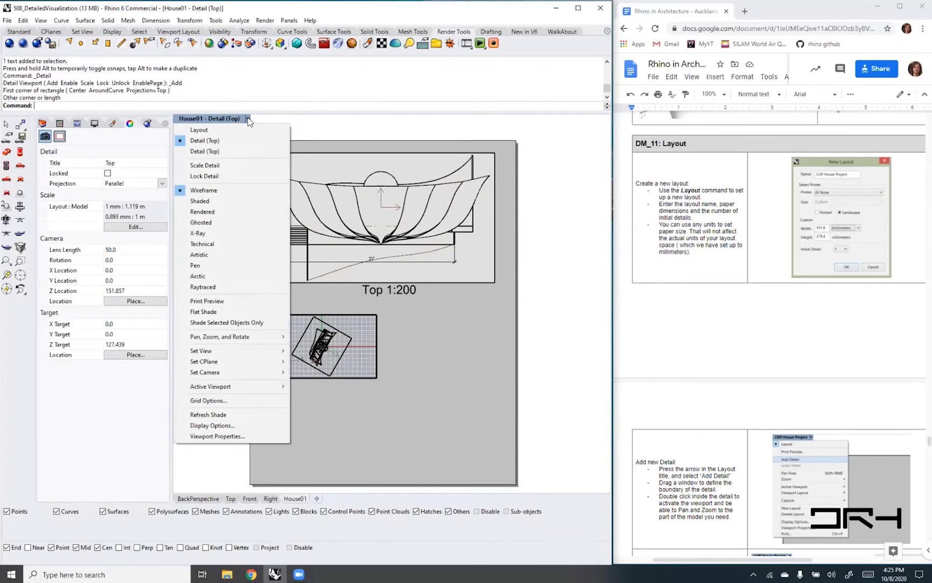
{"action": "mouse_move", "coordinate": [254, 350]}
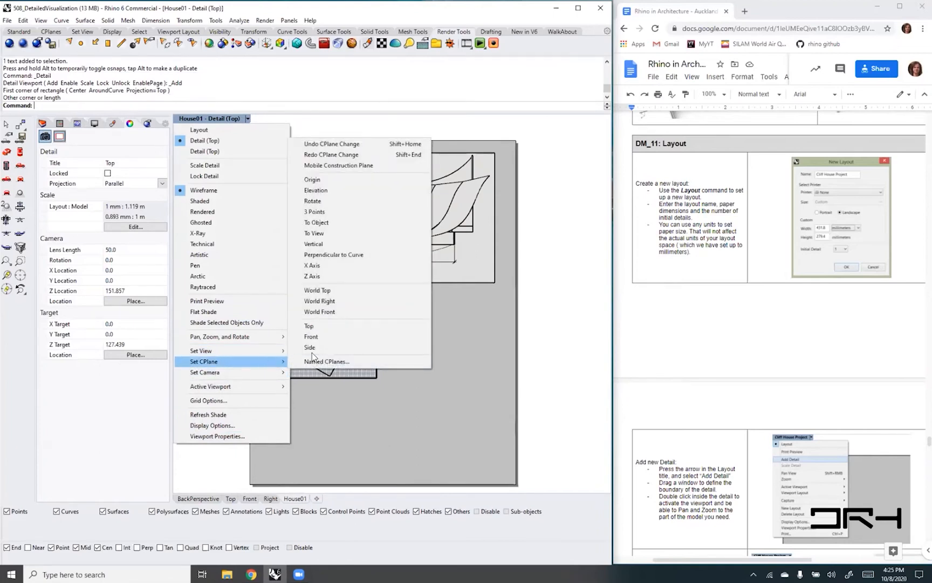
{"action": "left_click", "coordinate": [312, 337]}
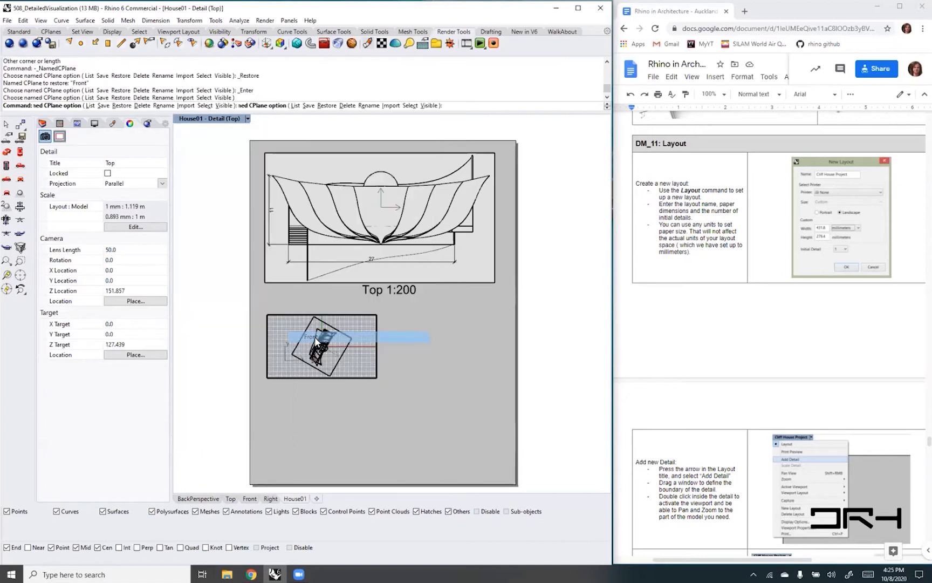
{"action": "type", "text": "Plan"}
{"action": "key", "text": "Return"}
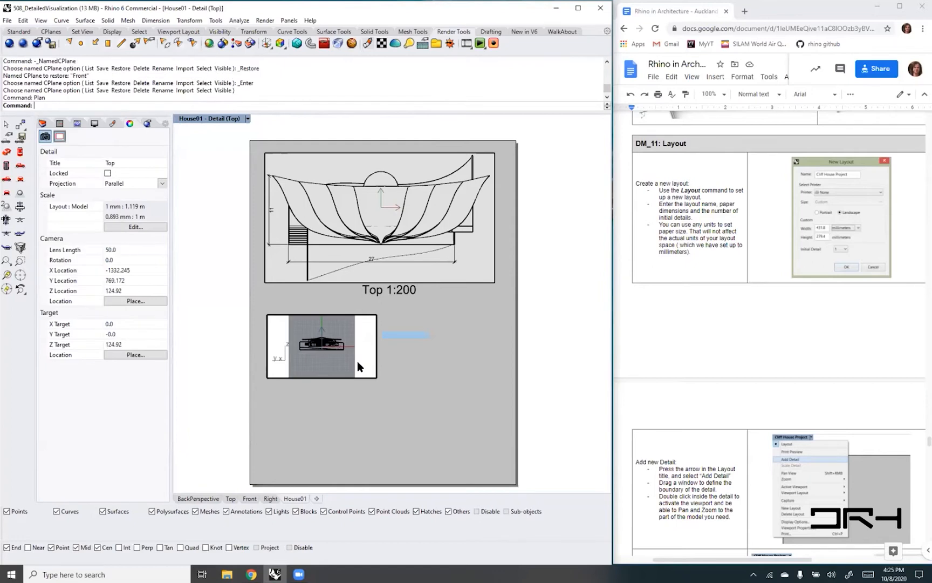
{"action": "scroll", "coordinate": [321, 340], "scroll_direction": "up", "scroll_amount": 5}
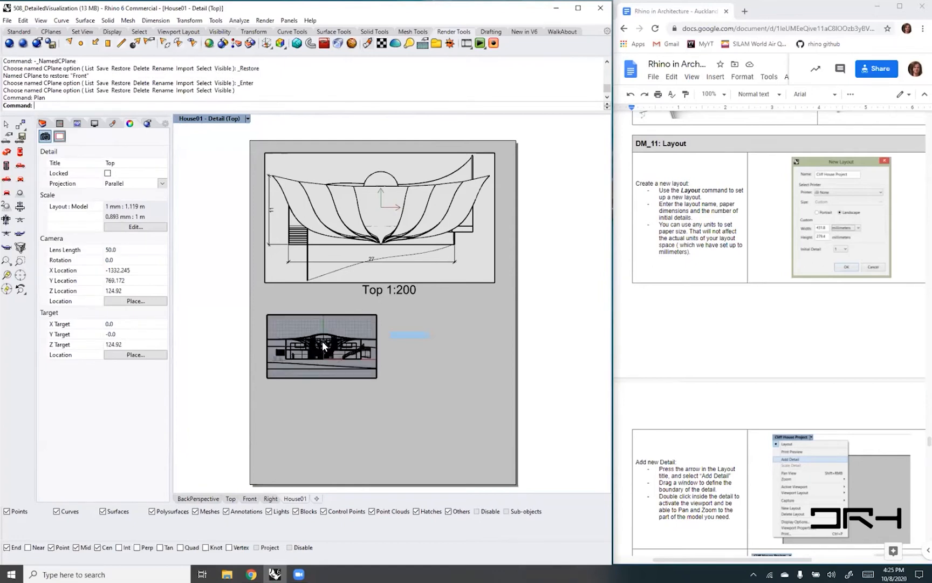
{"action": "scroll", "coordinate": [325, 342], "scroll_direction": "up", "scroll_amount": 3}
{"action": "scroll", "coordinate": [325, 342], "scroll_direction": "down", "scroll_amount": 3}
{"action": "double_click", "coordinate": [389, 400]}
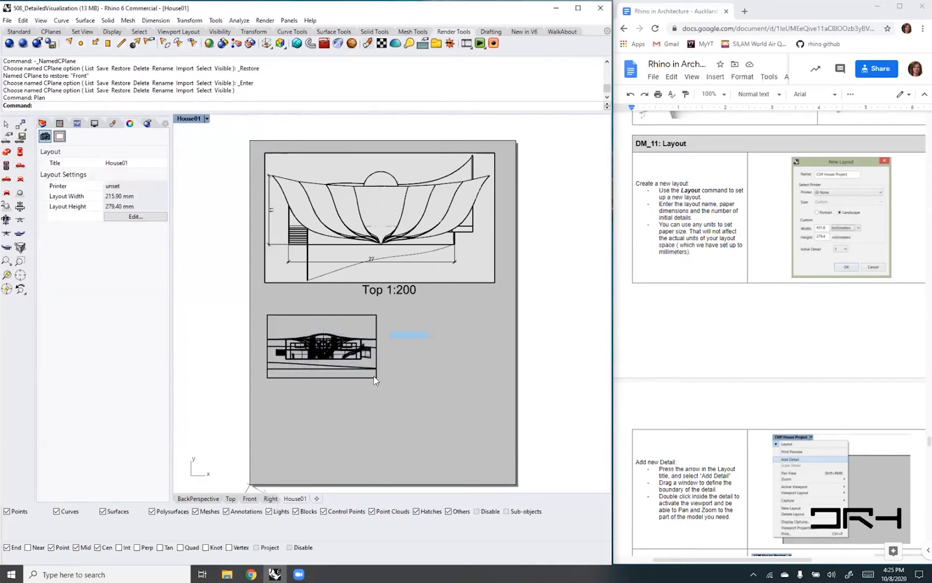
- Widen the front elevation detail to match the top plan's width, raise its upper edge slightly, and bring the whole house into its frame
{"action": "left_click", "coordinate": [376, 373]}
{"action": "left_click_drag", "start_coordinate": [377, 347], "coordinate": [498, 346]}
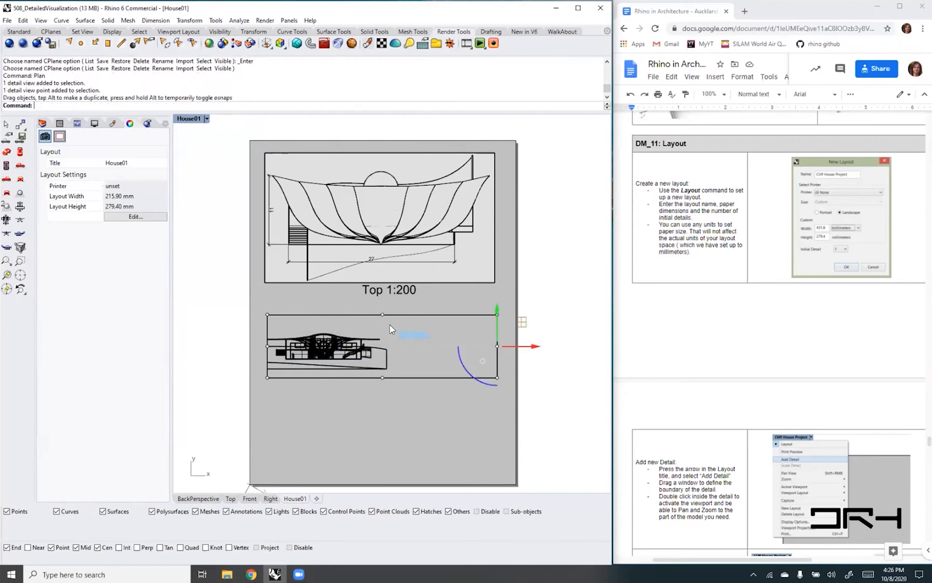
{"action": "left_click_drag", "start_coordinate": [383, 315], "coordinate": [383, 308]}
{"action": "left_click", "coordinate": [418, 347]}
{"action": "right_click_drag", "start_coordinate": [333, 347], "coordinate": [435, 348]}
{"action": "double_click", "coordinate": [406, 334]}
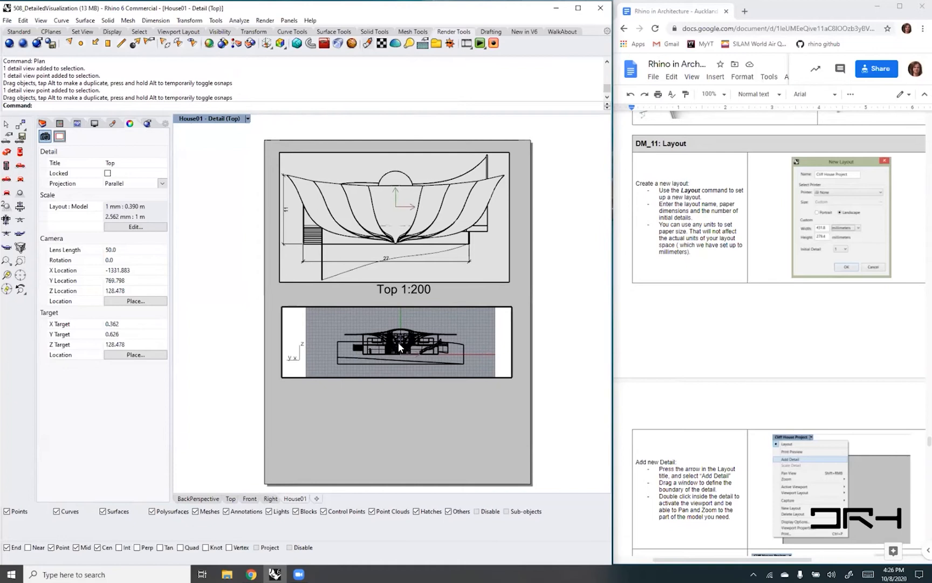
{"action": "double_click", "coordinate": [333, 384]}
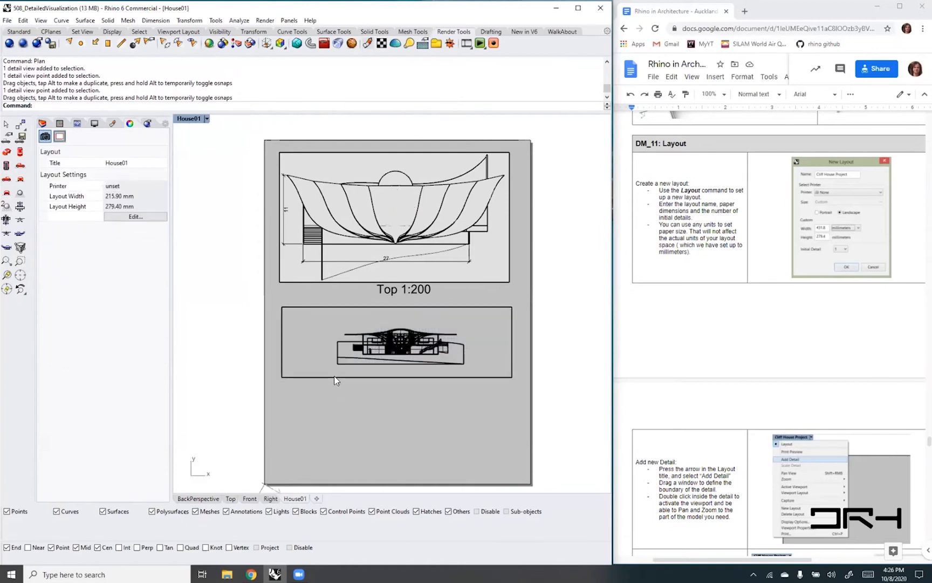
- Set the front elevation detail's scale to 1 millimeter on page to 0.2 meters in model
{"action": "left_click", "coordinate": [335, 377]}
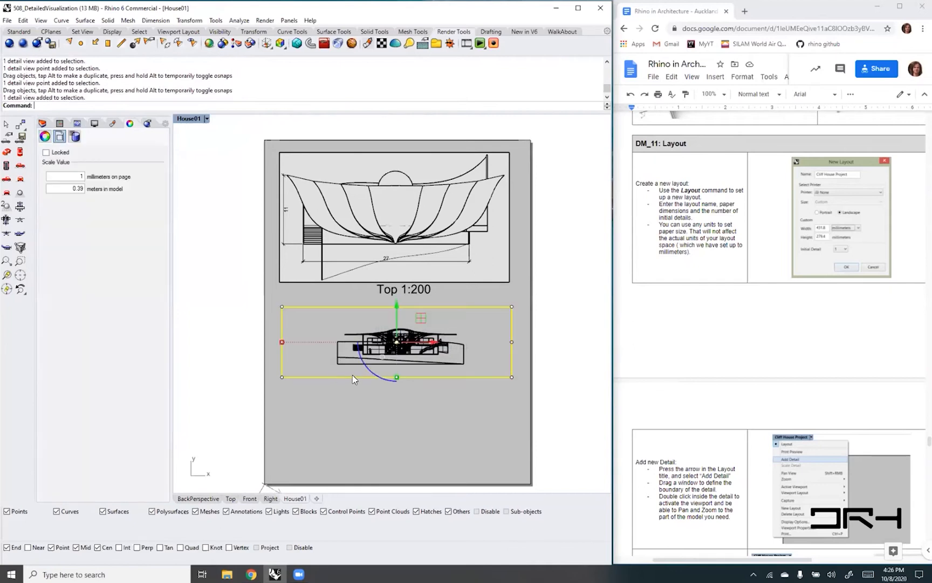
{"action": "left_click", "coordinate": [79, 188]}
{"action": "type", "text": "0.2"}
{"action": "key", "text": "Return"}
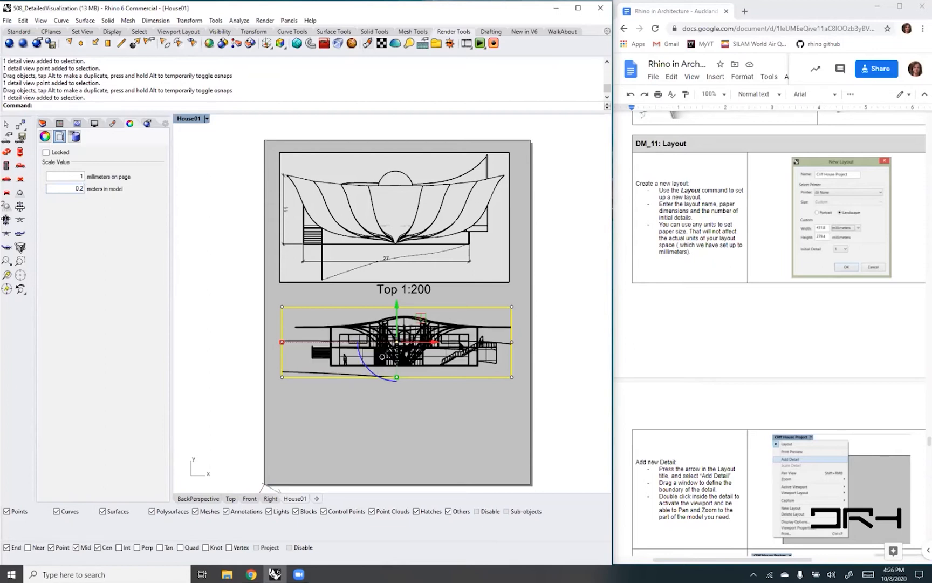
- Centre the house within the front elevation detail and lock the detail
{"action": "right_click_drag", "start_coordinate": [472, 318], "coordinate": [467, 319]}
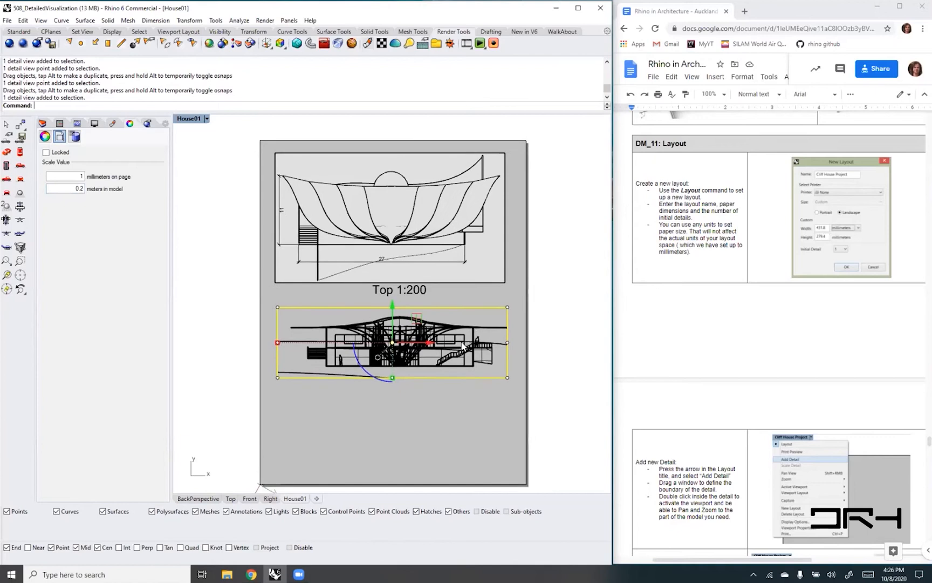
{"action": "double_click", "coordinate": [465, 344]}
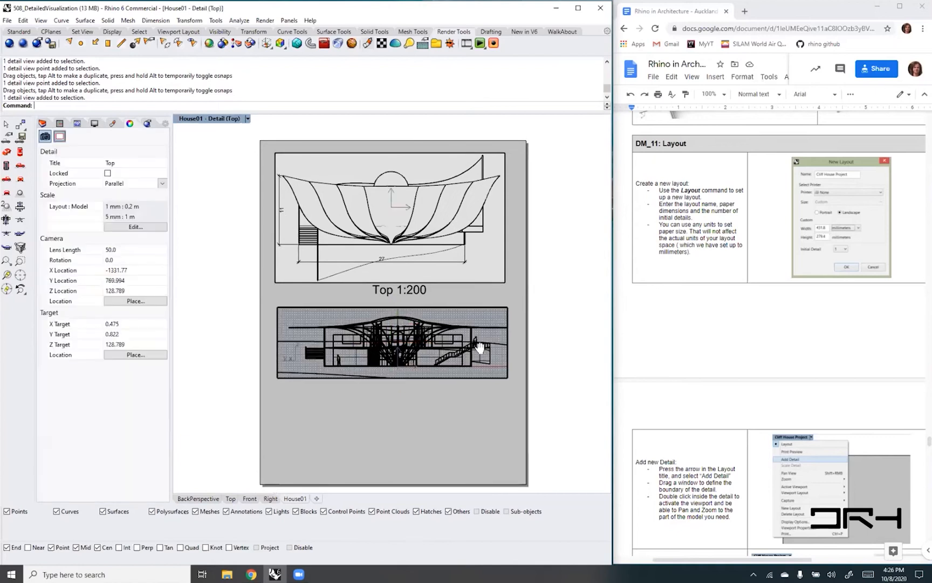
{"action": "right_click_drag", "start_coordinate": [477, 346], "coordinate": [471, 345]}
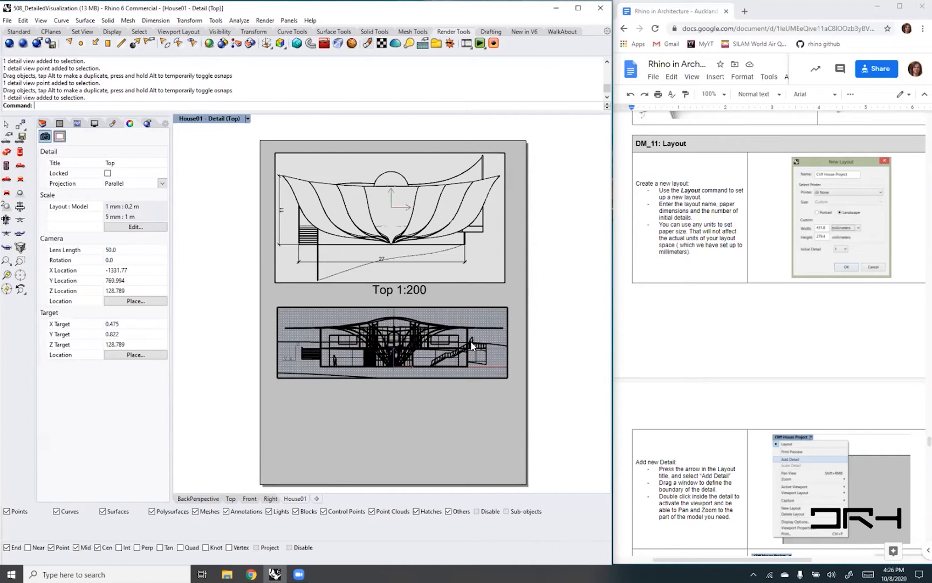
{"action": "double_click", "coordinate": [398, 402]}
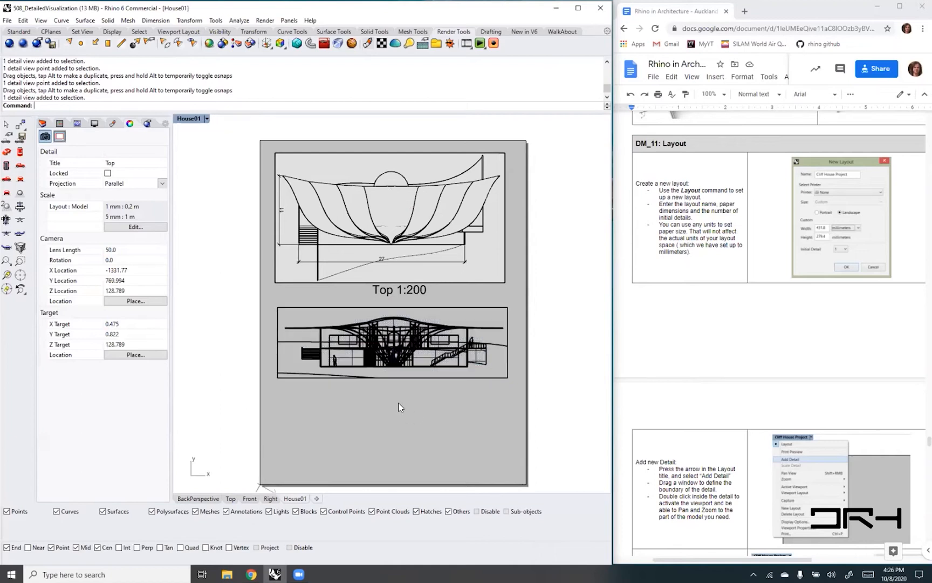
{"action": "left_click", "coordinate": [327, 311]}
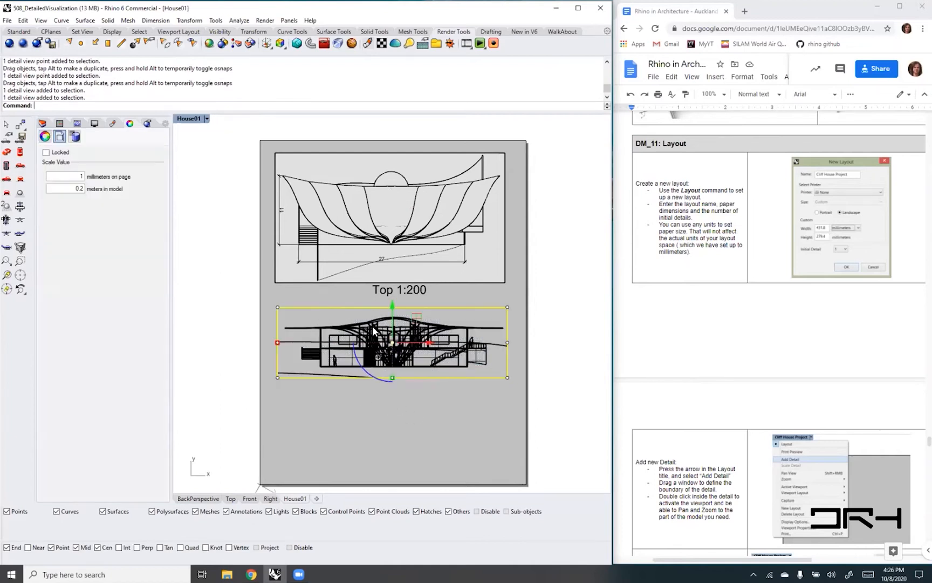
{"action": "left_click", "coordinate": [46, 153]}
{"action": "left_click", "coordinate": [352, 403]}
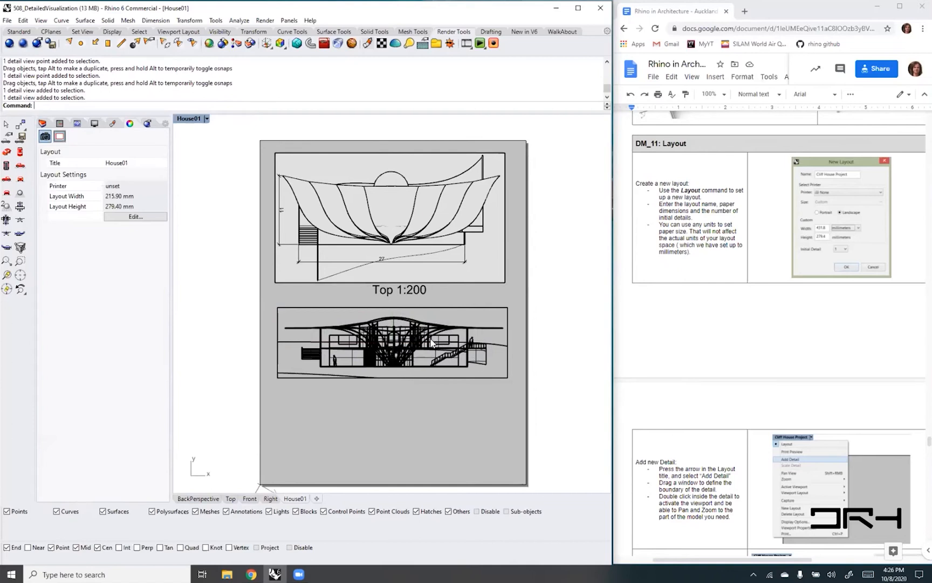
- Try the Shaded display mode in the front elevation detail, and finish with the Arctic mode
{"action": "left_click", "coordinate": [328, 324]}
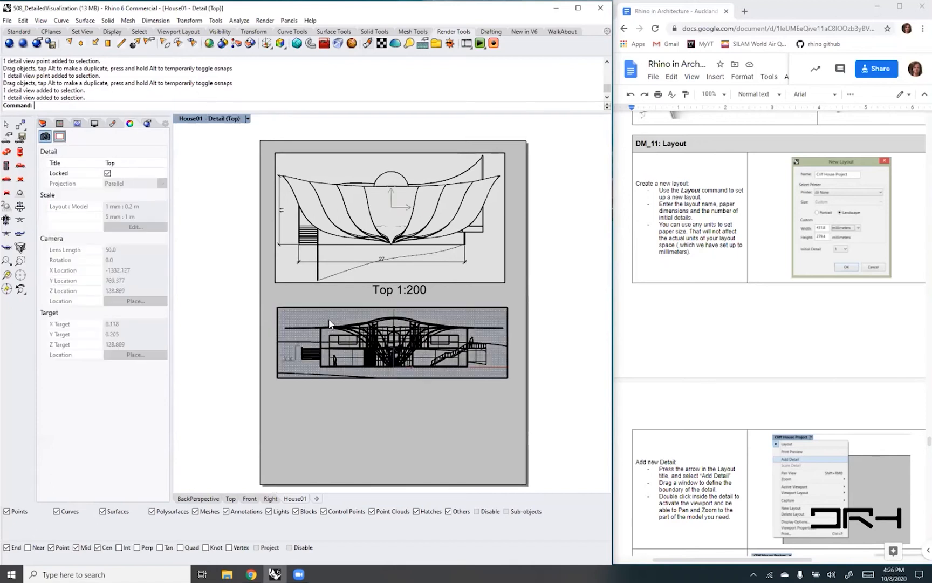
{"action": "left_click", "coordinate": [248, 119]}
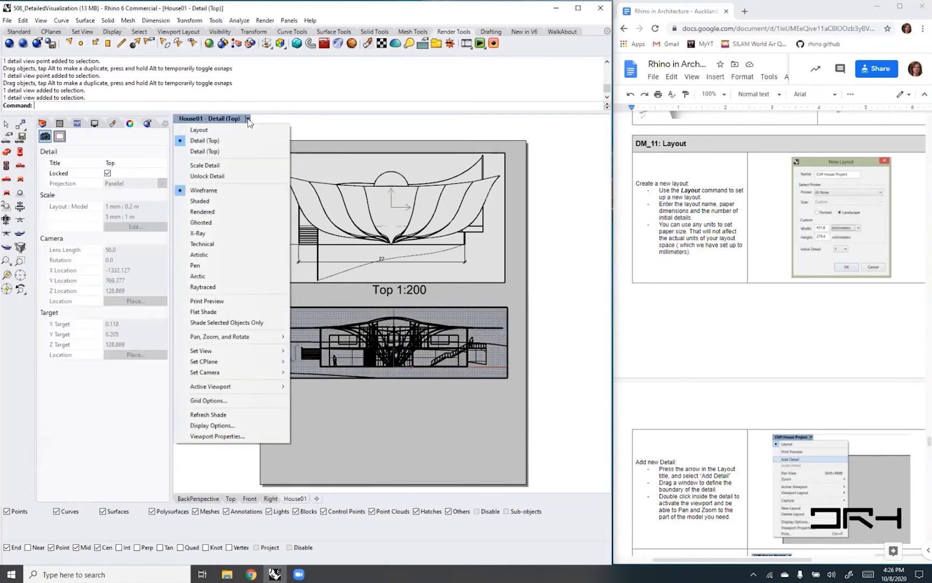
{"action": "left_click", "coordinate": [208, 201]}
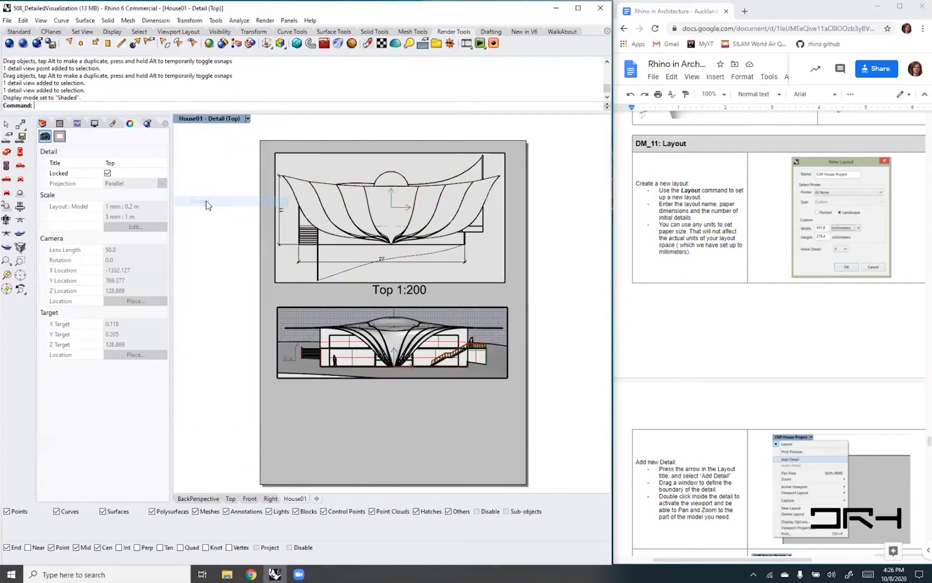
{"action": "left_click", "coordinate": [248, 118]}
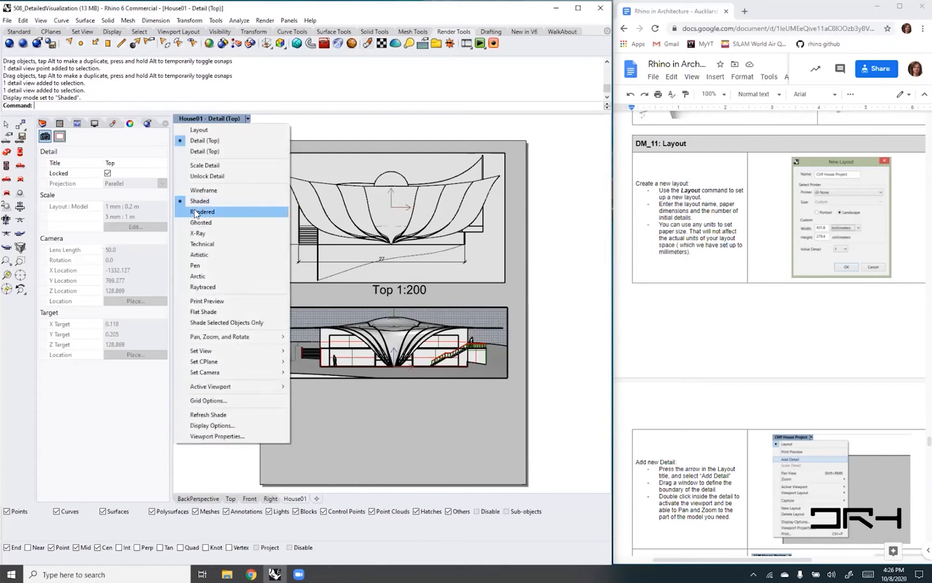
{"action": "left_click", "coordinate": [198, 276]}
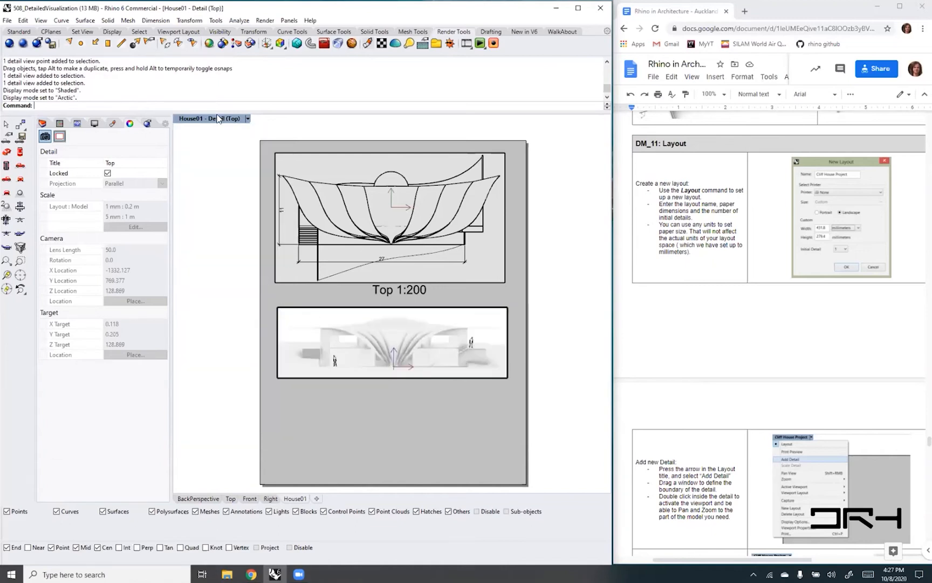
- Set the front elevation detail's display mode to Pen and move the detail up closer to the top plan's label
{"action": "left_click", "coordinate": [248, 118]}
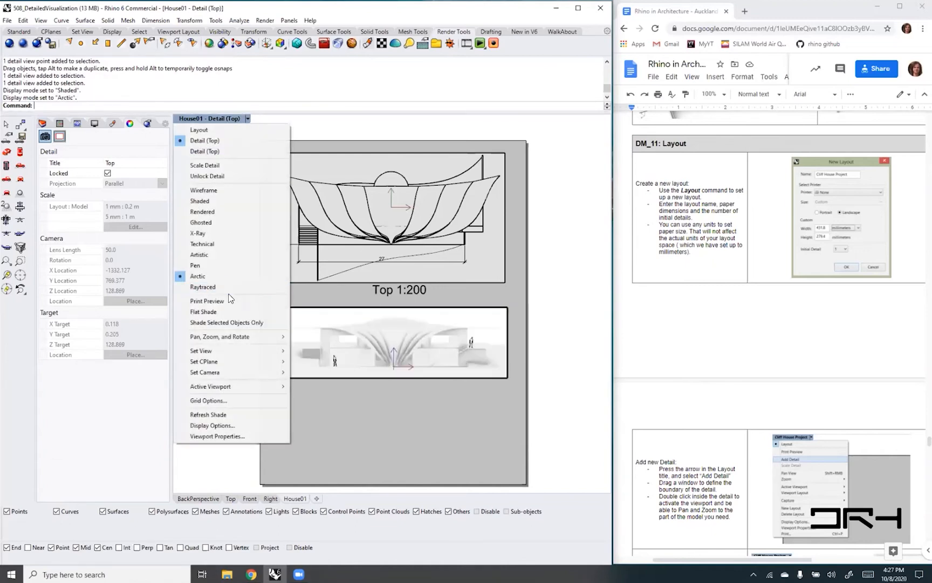
{"action": "left_click", "coordinate": [208, 265]}
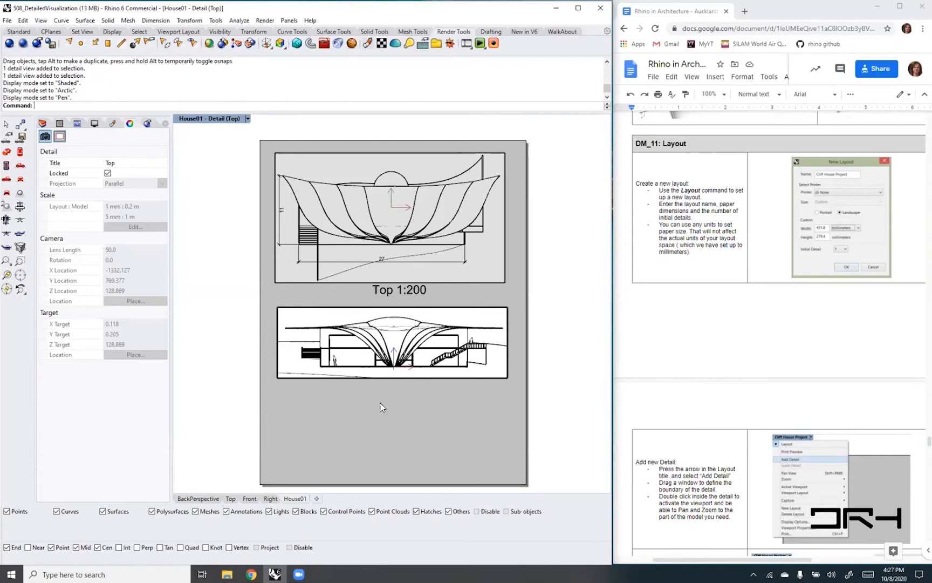
{"action": "double_click", "coordinate": [399, 425]}
{"action": "left_click", "coordinate": [401, 312]}
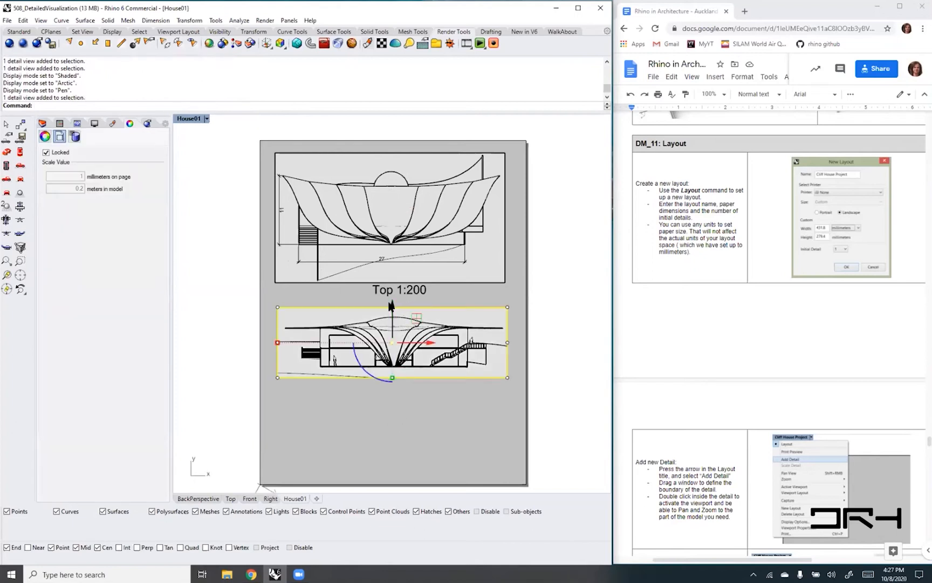
{"action": "mouse_move", "coordinate": [392, 332]}
{"action": "left_mouse_down"}
{"action": "mouse_move", "coordinate": [396, 295]}
{"action": "mouse_move", "coordinate": [394, 344]}
{"action": "left_mouse_up"}
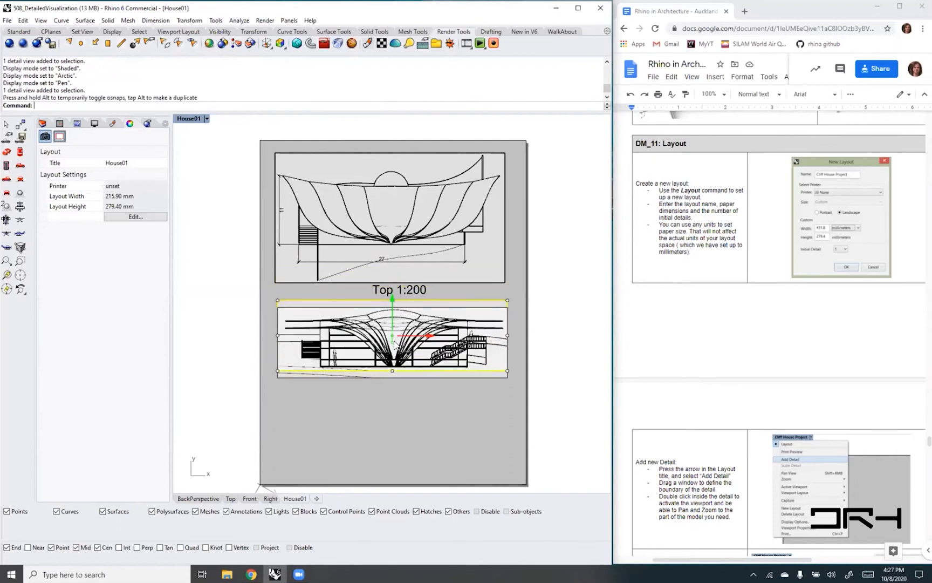
{"action": "left_click", "coordinate": [398, 422]}
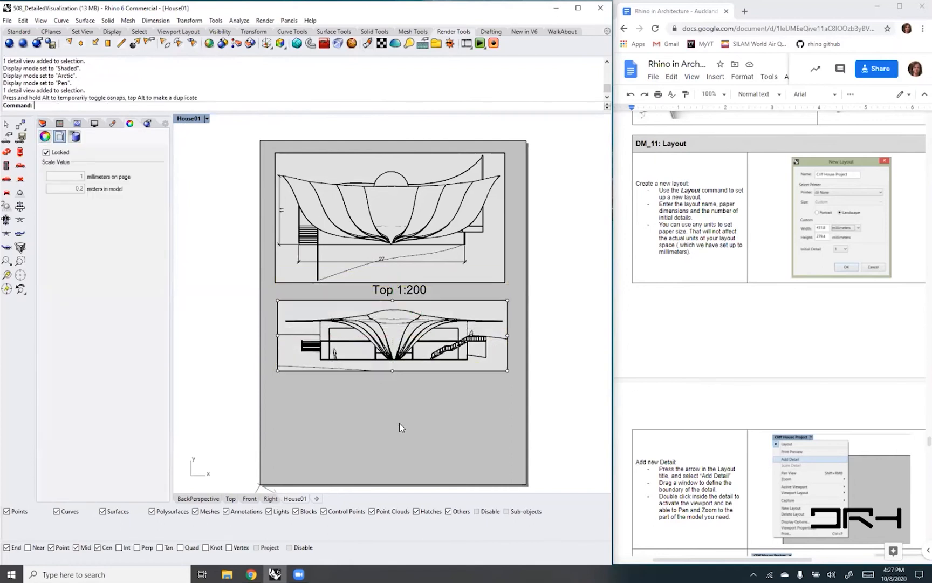
- Add a third detail below the front elevation and widen it to about the width of the details above
{"action": "left_click", "coordinate": [207, 119]}
{"action": "mouse_move", "coordinate": [216, 256]}
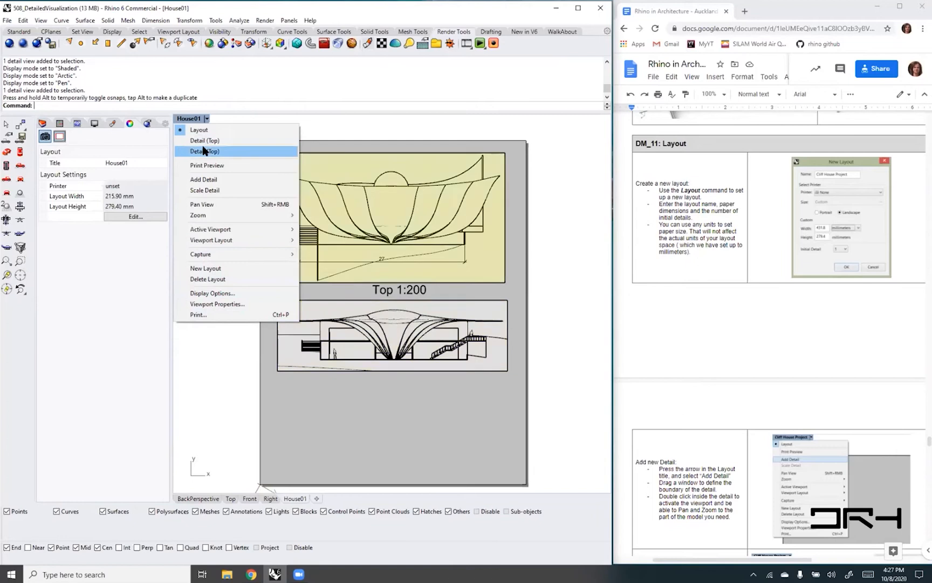
{"action": "left_click", "coordinate": [207, 180]}
{"action": "left_click", "coordinate": [279, 382]}
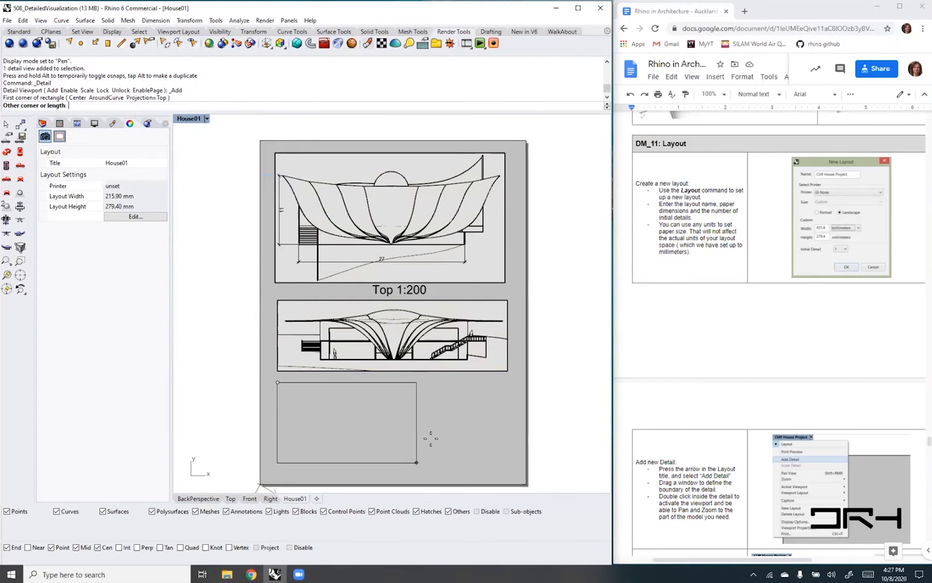
{"action": "left_click", "coordinate": [417, 462]}
{"action": "left_click", "coordinate": [417, 433]}
{"action": "left_click_drag", "start_coordinate": [417, 422], "coordinate": [510, 422]}
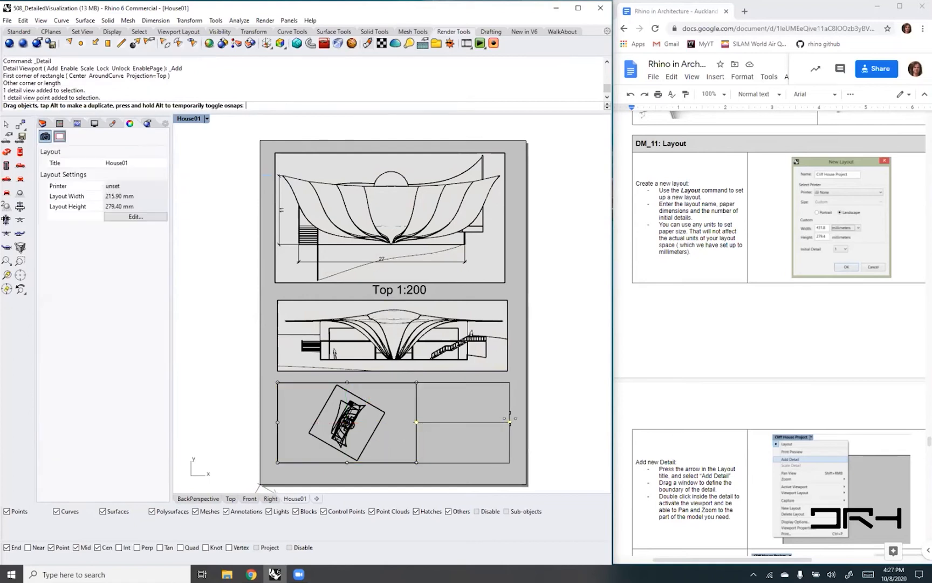
- Restore the BackPerspective named view in the new detail and bring the whole house into its frame
{"action": "double_click", "coordinate": [394, 419]}
{"action": "left_click", "coordinate": [248, 119]}
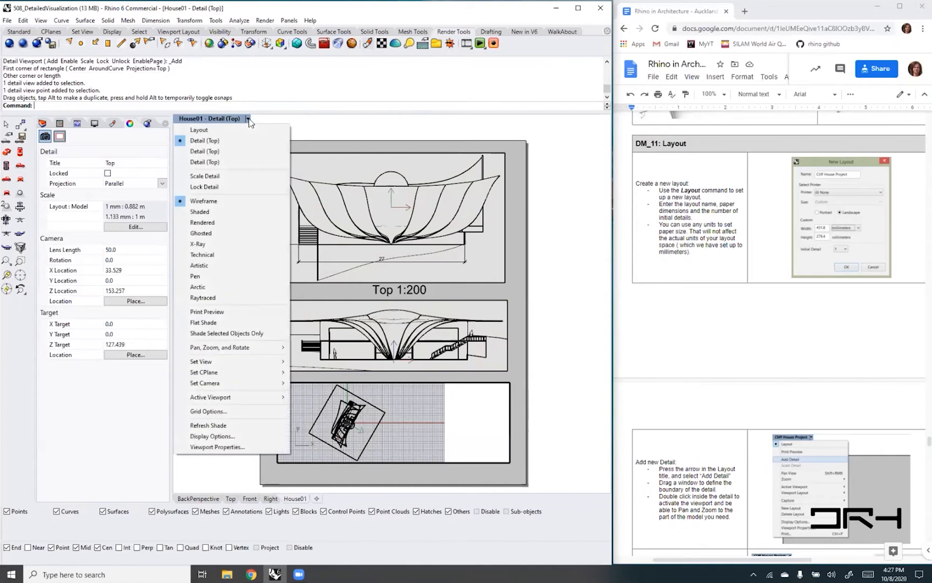
{"action": "mouse_move", "coordinate": [249, 360]}
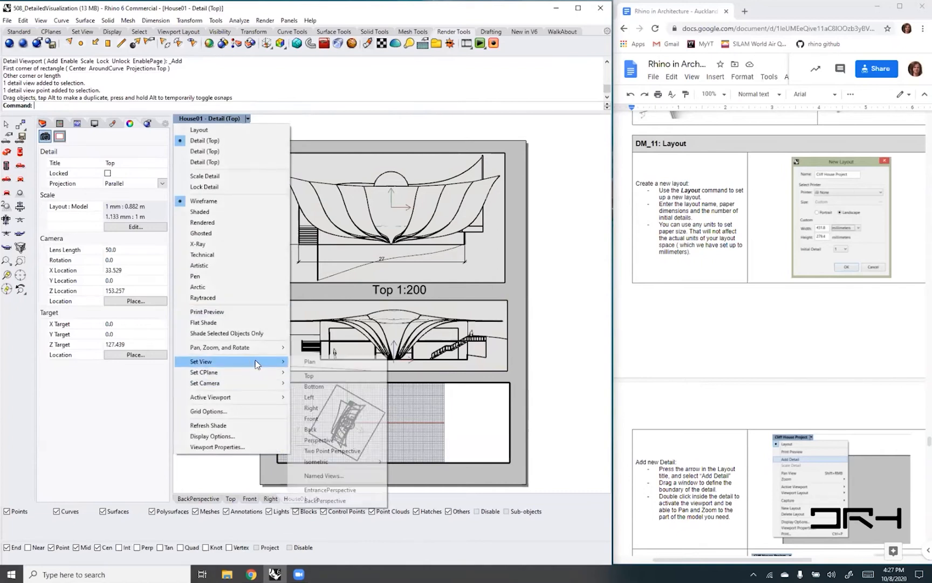
{"action": "left_click", "coordinate": [347, 498]}
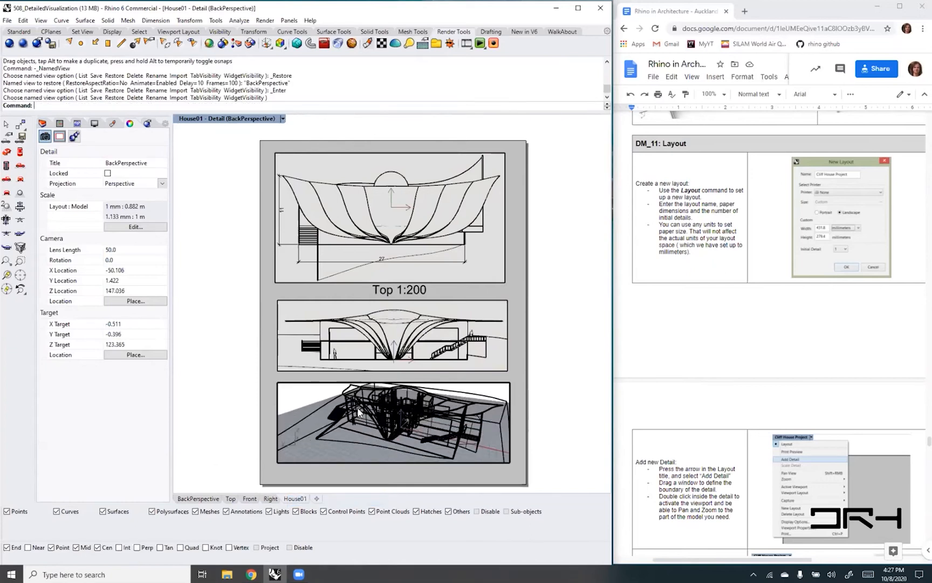
{"action": "scroll", "coordinate": [358, 412], "scroll_direction": "up", "scroll_amount": 2}
{"action": "right_click_drag", "start_coordinate": [380, 423], "coordinate": [428, 418]}
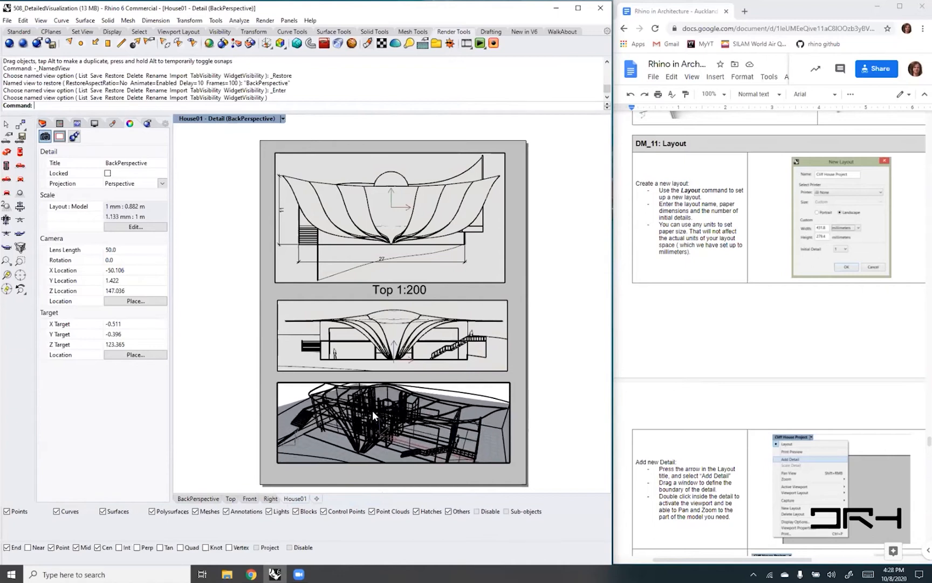
{"action": "scroll", "coordinate": [373, 410], "scroll_direction": "down", "scroll_amount": 3}
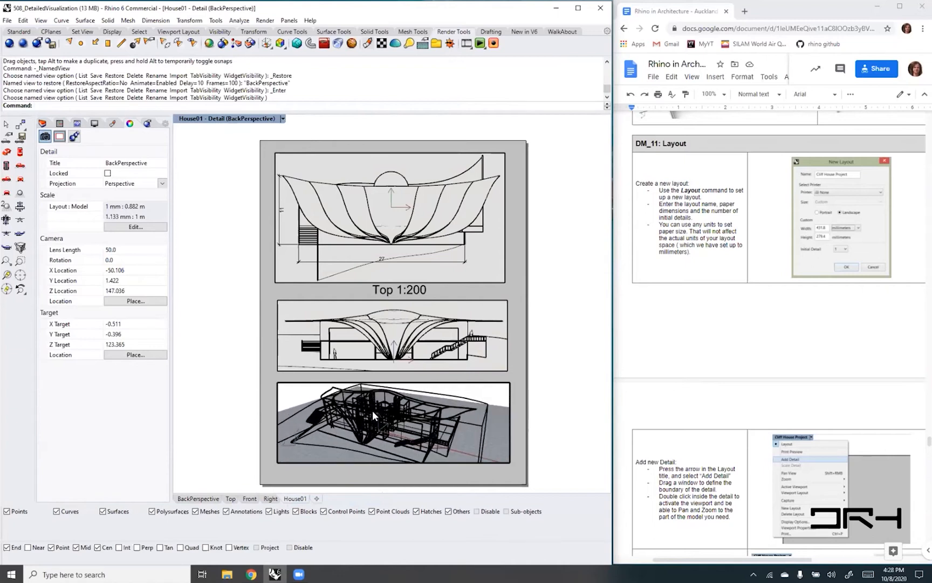
- Set the perspective detail's display mode to Rendered and return to the layout page
{"action": "left_click", "coordinate": [282, 119]}
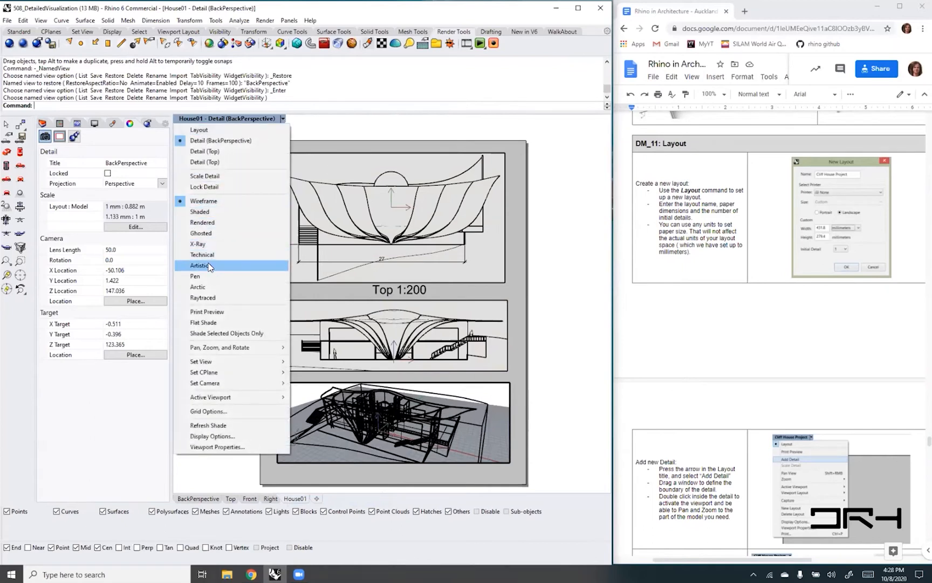
{"action": "left_click", "coordinate": [203, 223]}
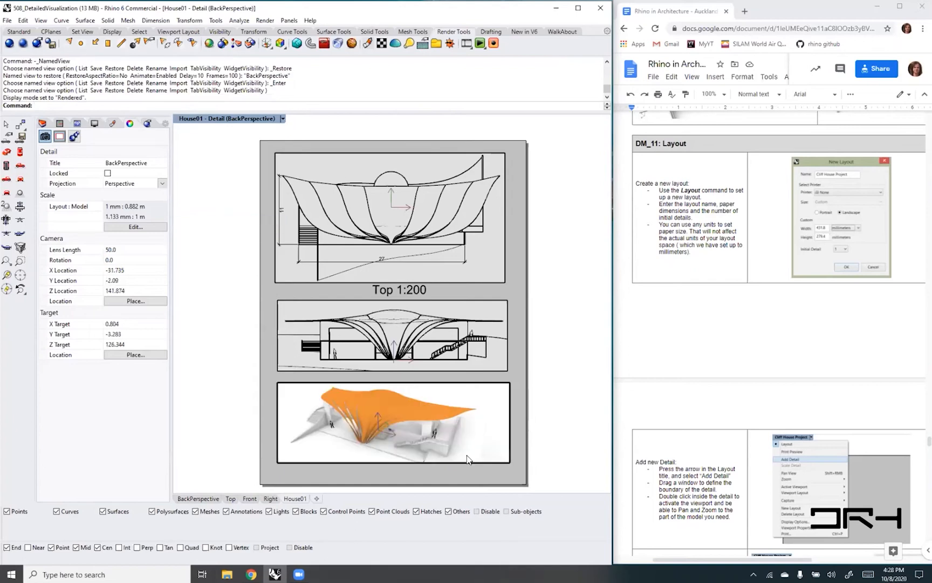
{"action": "double_click", "coordinate": [472, 473]}
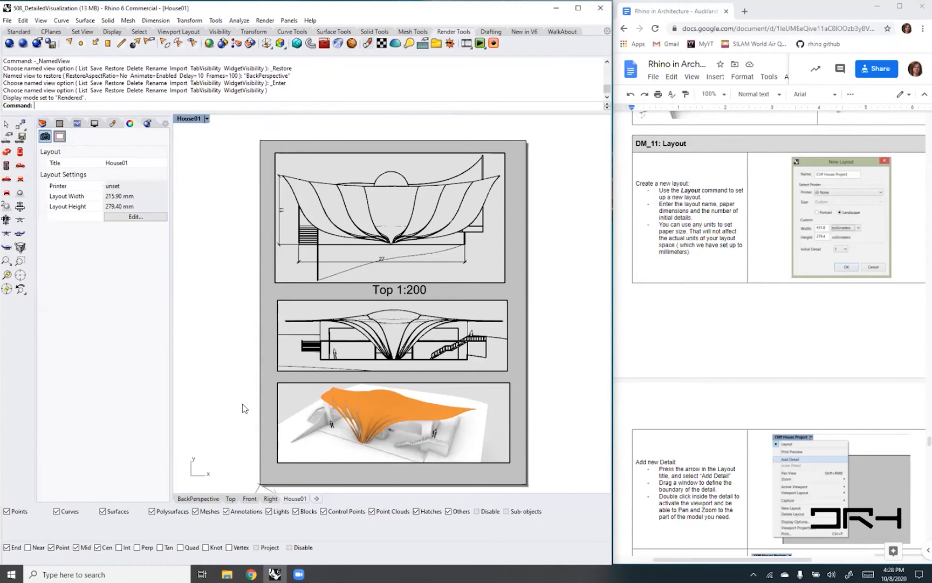
- Examine the layout's print preview and the available print destinations without printing
{"action": "left_click", "coordinate": [206, 118]}
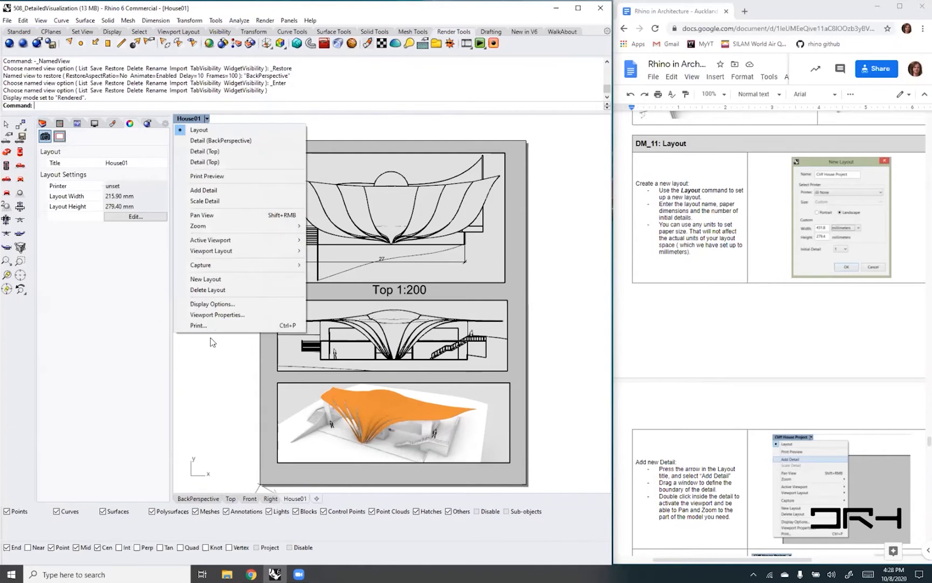
{"action": "left_click", "coordinate": [197, 326]}
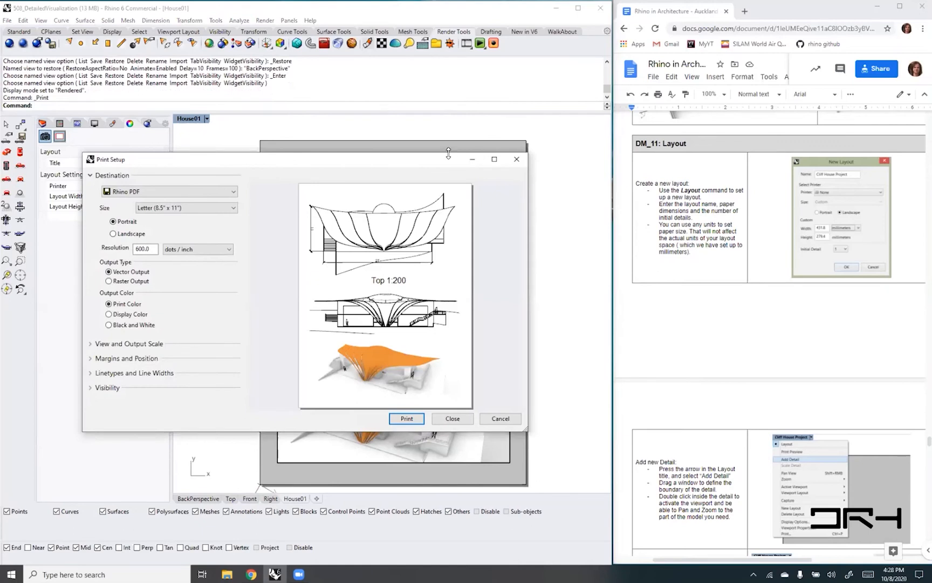
{"action": "left_click_drag", "start_coordinate": [448, 153], "coordinate": [377, 97]}
{"action": "left_click", "coordinate": [233, 133]}
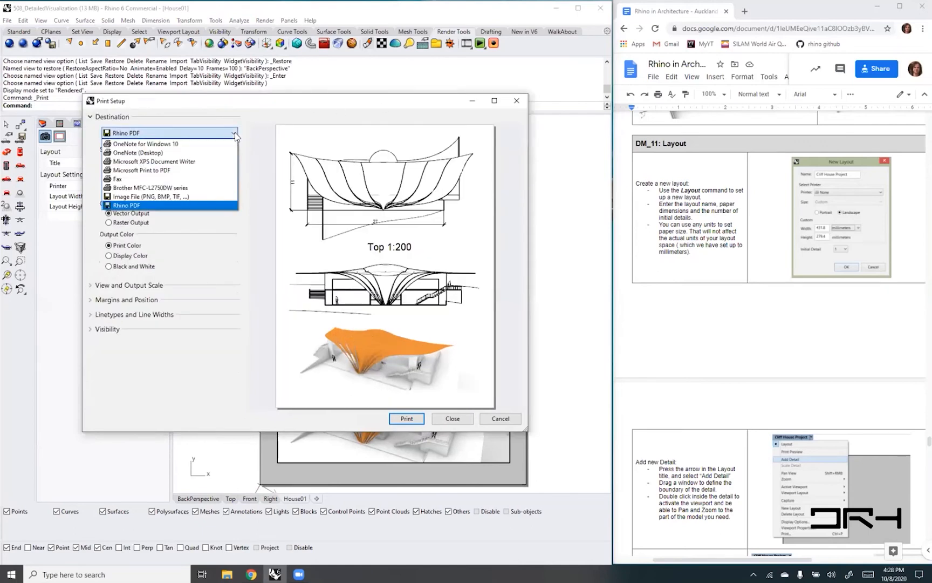
{"action": "left_click", "coordinate": [235, 135]}
{"action": "left_click", "coordinate": [230, 135]}
{"action": "left_click", "coordinate": [229, 135]}
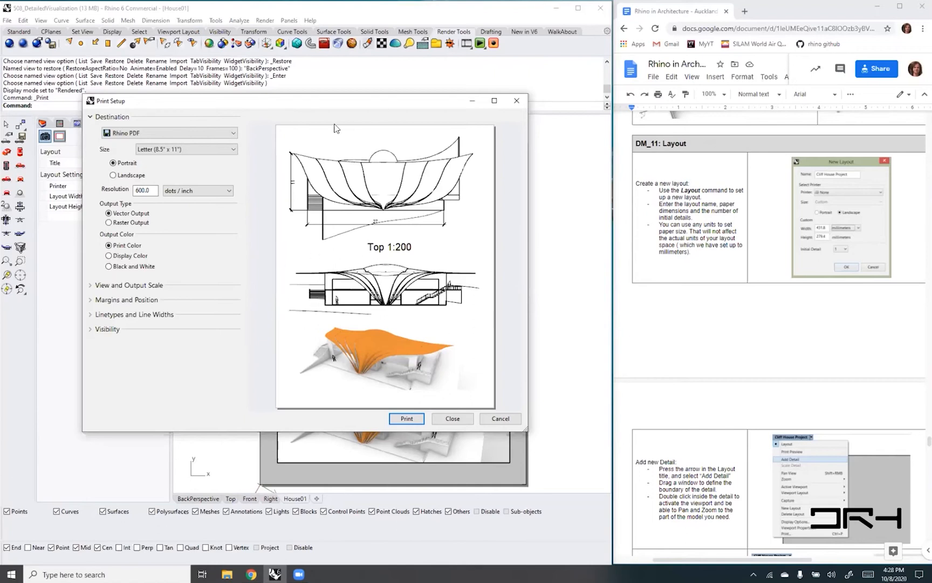
{"action": "left_click", "coordinate": [453, 419]}
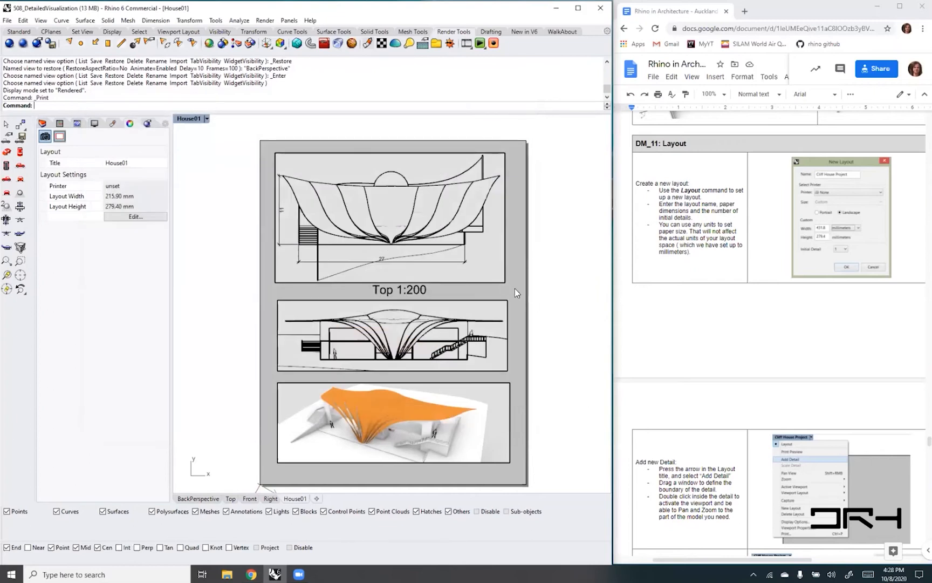
- Draw rectangles on the layout page that trace the borders of the top plan and front elevation details
{"action": "type", "text": "Rectangle"}
{"action": "key", "text": "Return"}
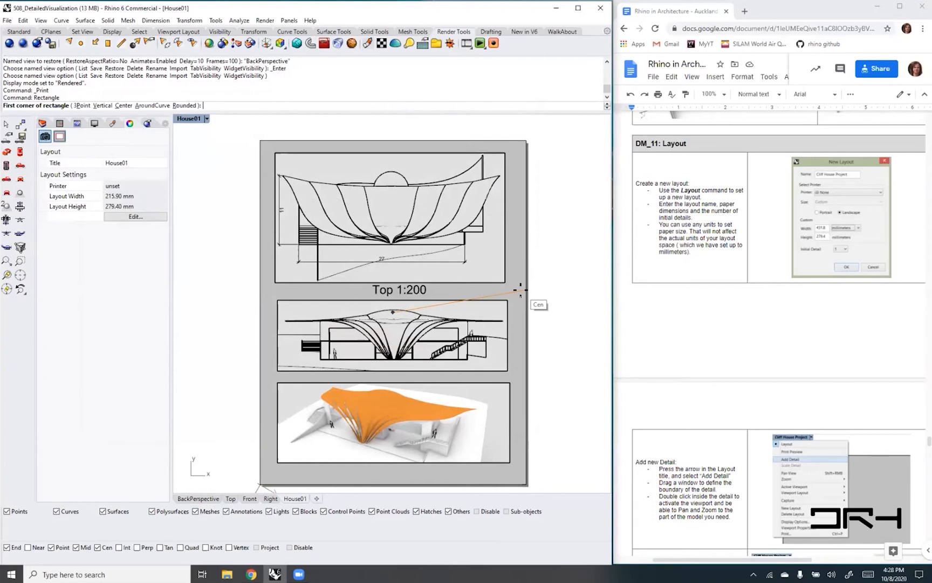
{"action": "left_click", "coordinate": [276, 152]}
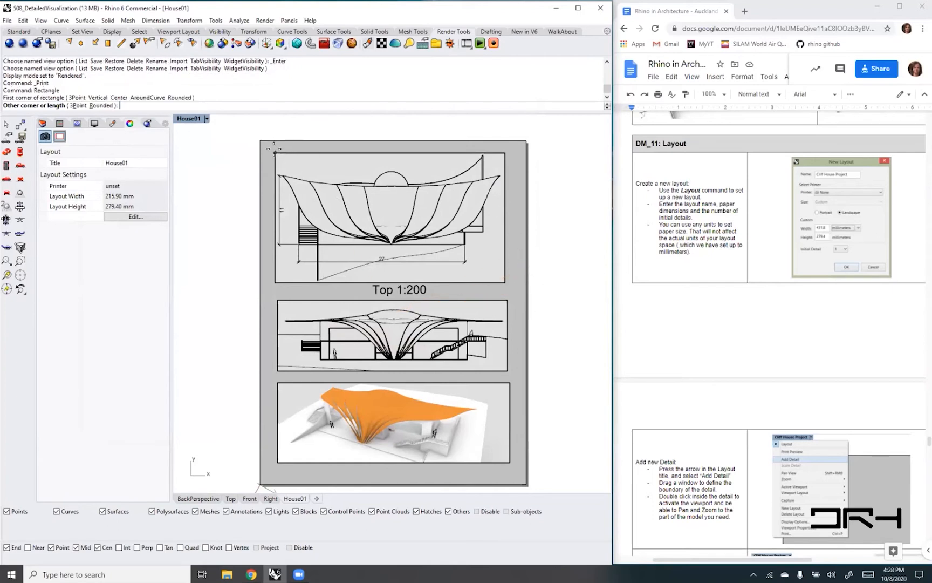
{"action": "left_click", "coordinate": [501, 285]}
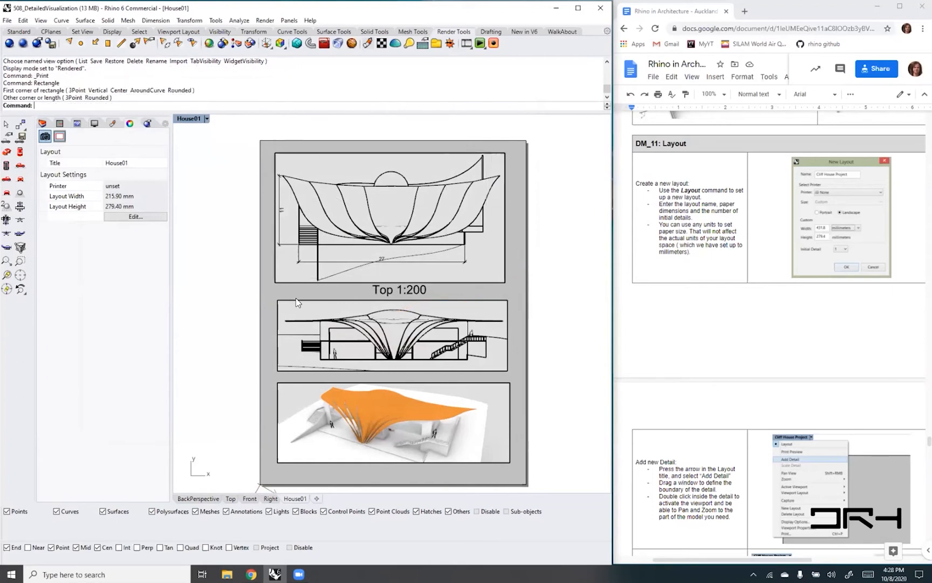
{"action": "key", "text": "Return"}
{"action": "left_click", "coordinate": [276, 300]}
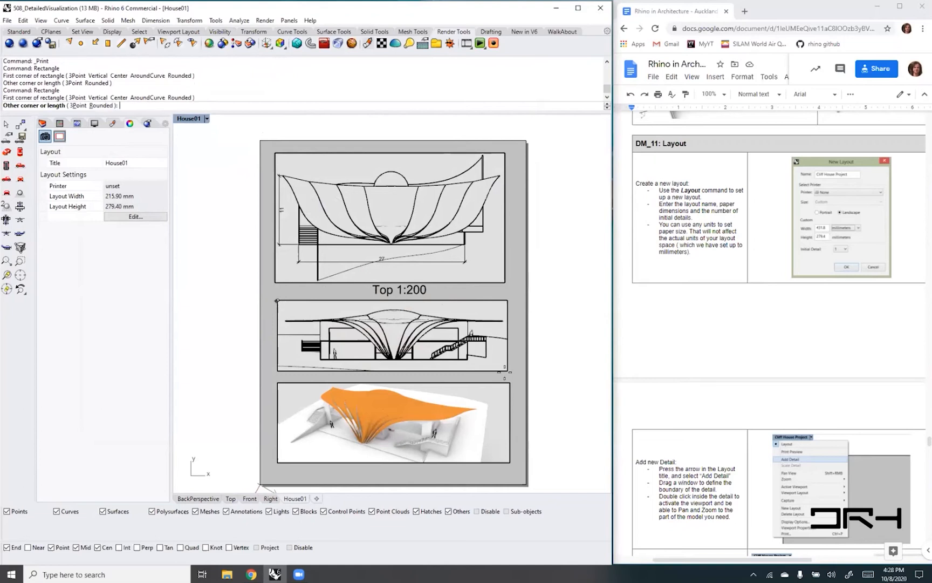
{"action": "left_click", "coordinate": [507, 371]}
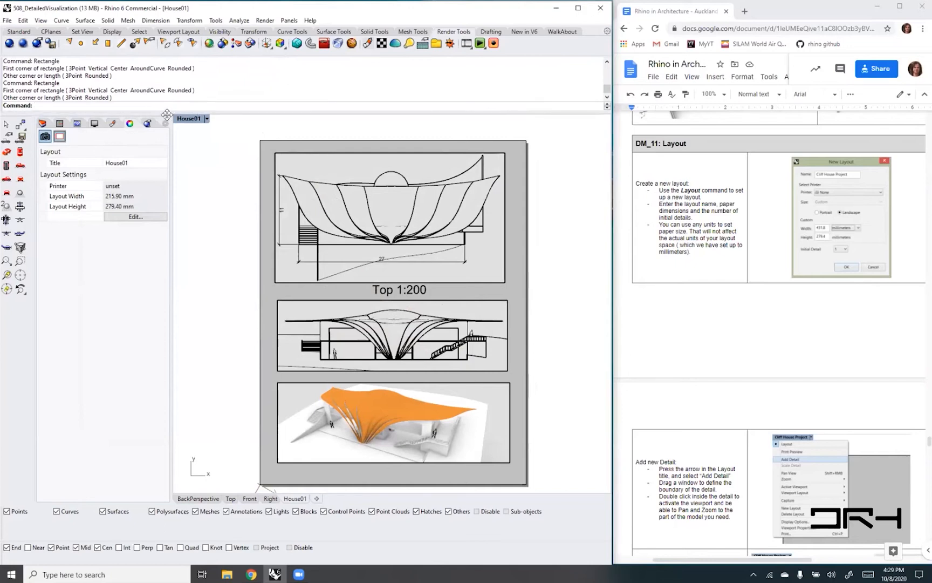
- Check the print preview for the rectangular frames around the top and front details, without printing
{"action": "left_click", "coordinate": [206, 118]}
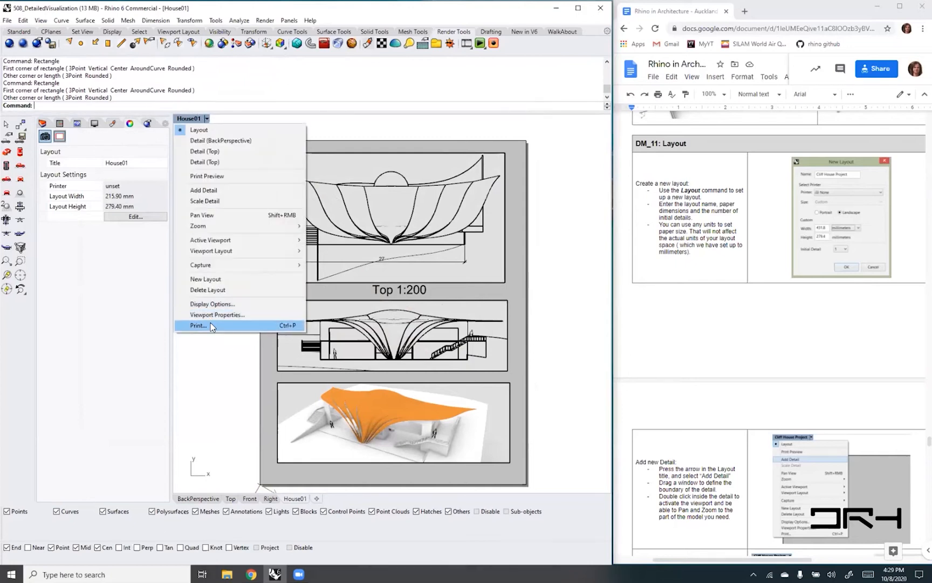
{"action": "left_click", "coordinate": [209, 324]}
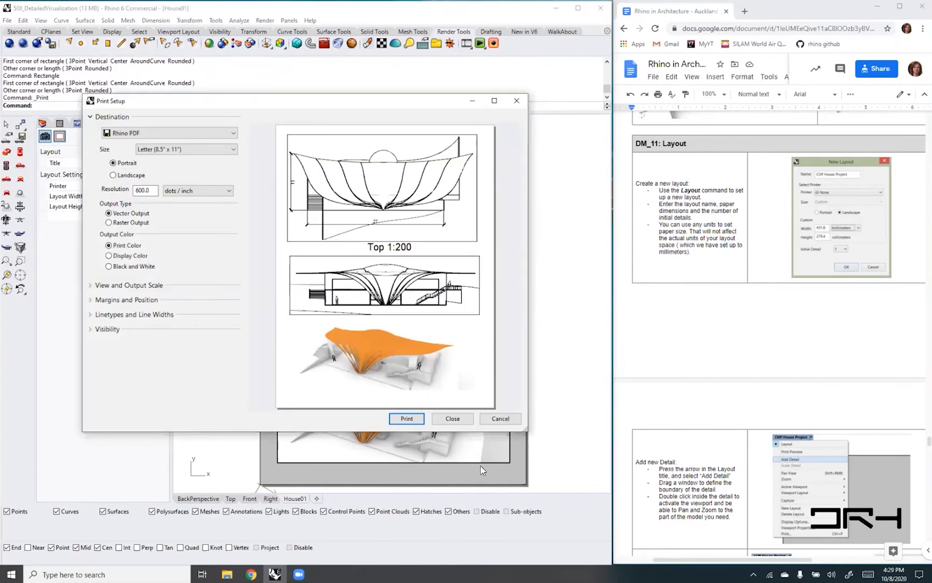
{"action": "left_click", "coordinate": [450, 419]}
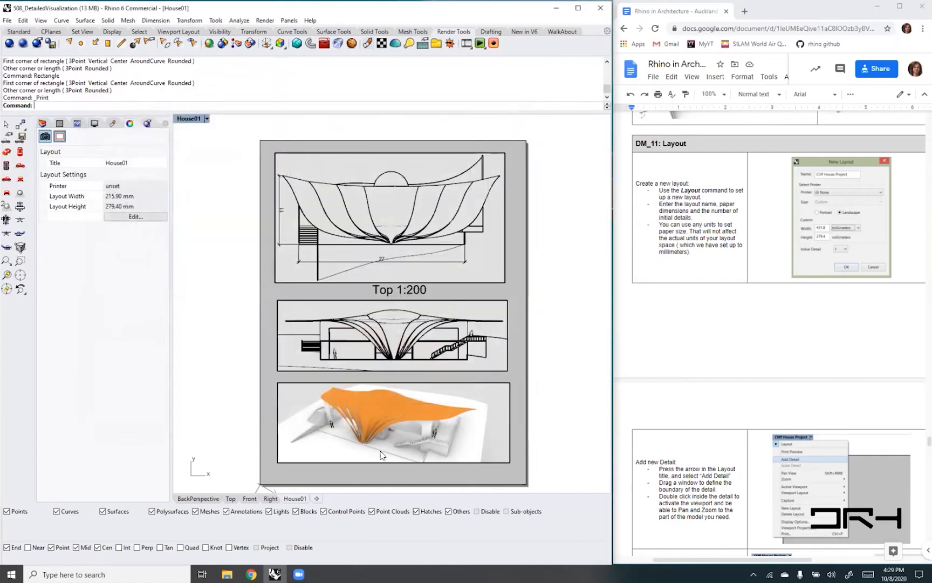
- Create a horizontal clipping plane across the house inside the perspective detail
{"action": "double_click", "coordinate": [350, 451]}
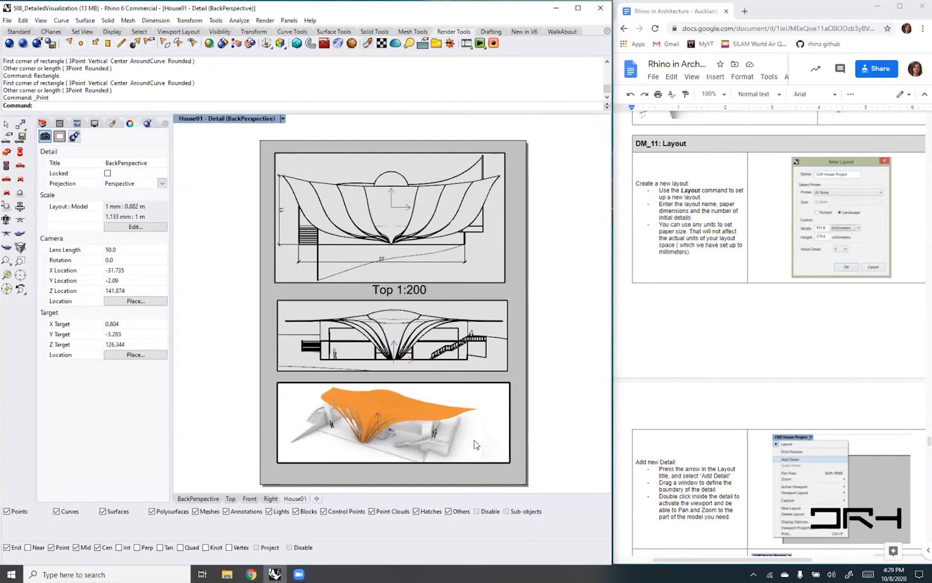
{"action": "type", "text": "ClippingPlane"}
{"action": "key", "text": "Return"}
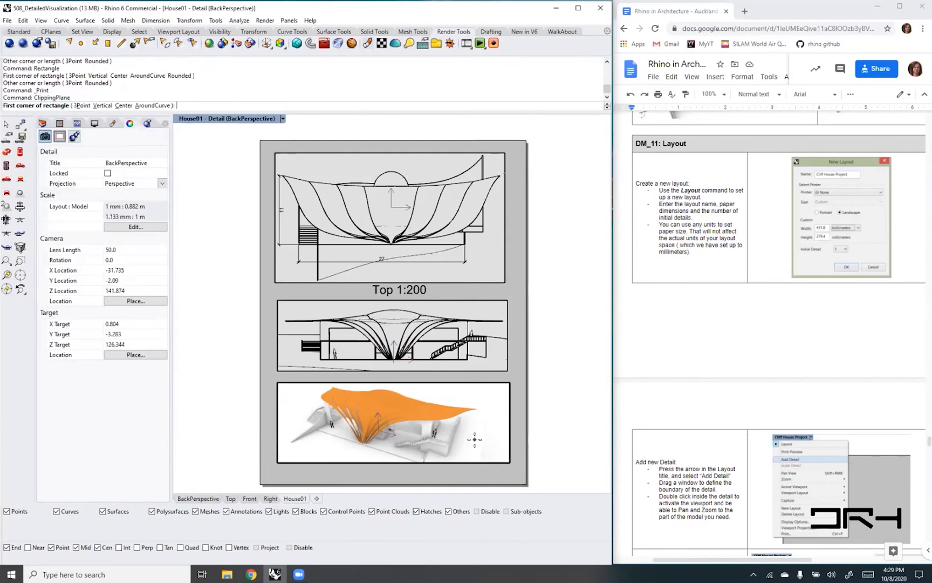
{"action": "left_click", "coordinate": [446, 456]}
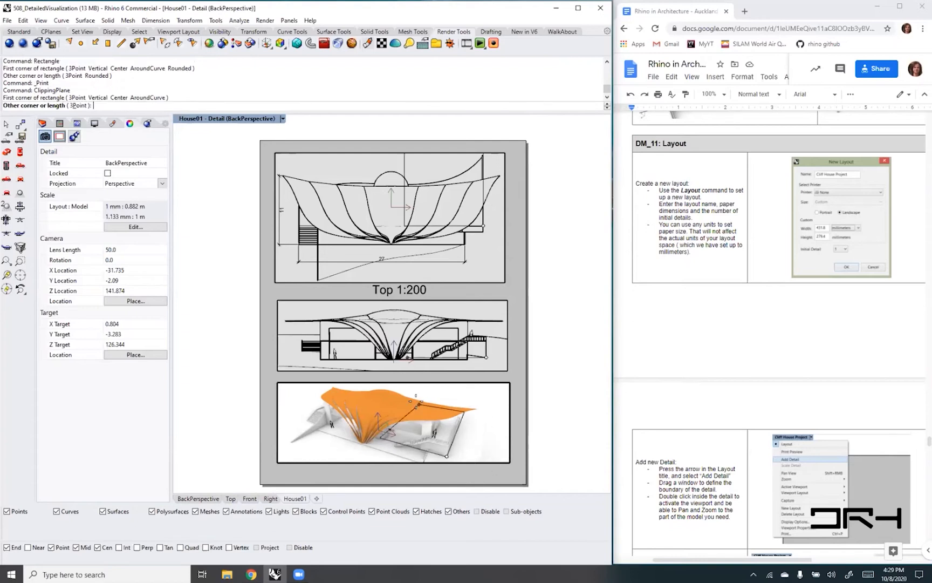
{"action": "left_click", "coordinate": [330, 390]}
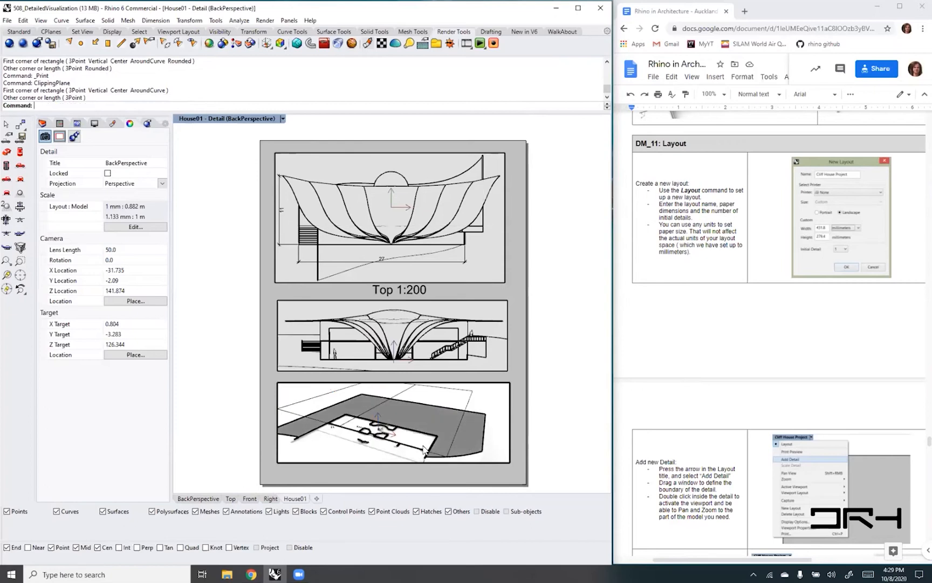
- Move the clipping plane in the perspective detail vertically upward so it cuts through the house walls above the floor
{"action": "left_click", "coordinate": [367, 408]}
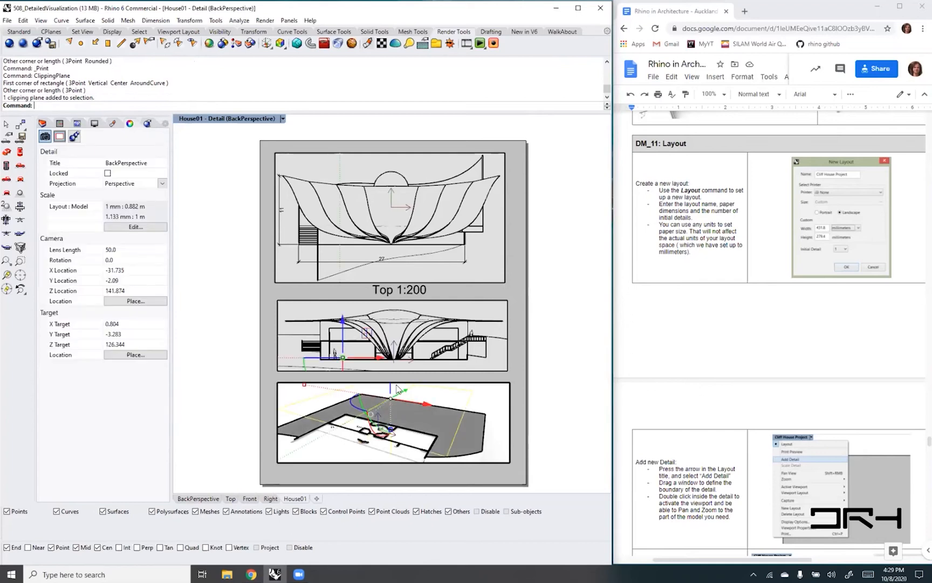
{"action": "type", "text": "move"}
{"action": "key", "text": "Return"}
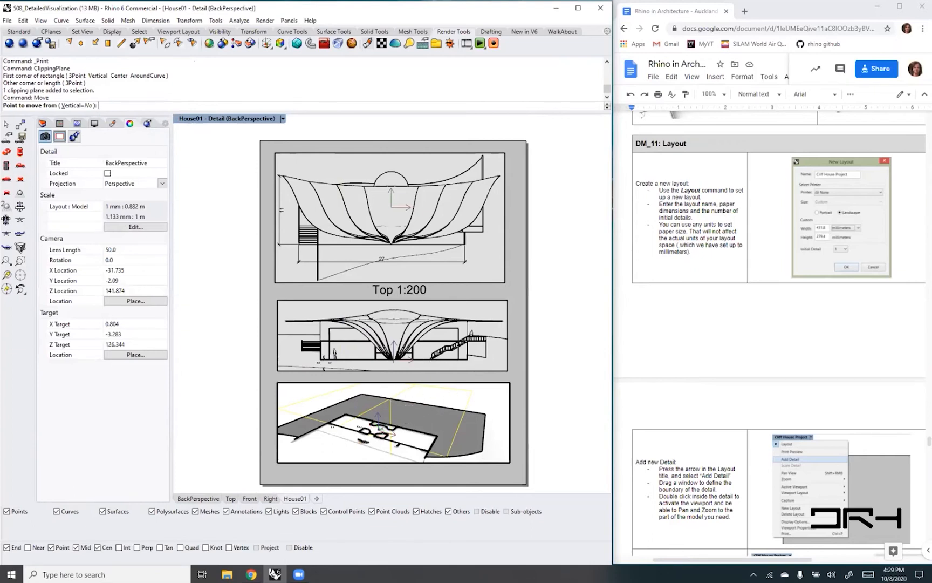
{"action": "left_click", "coordinate": [73, 105]}
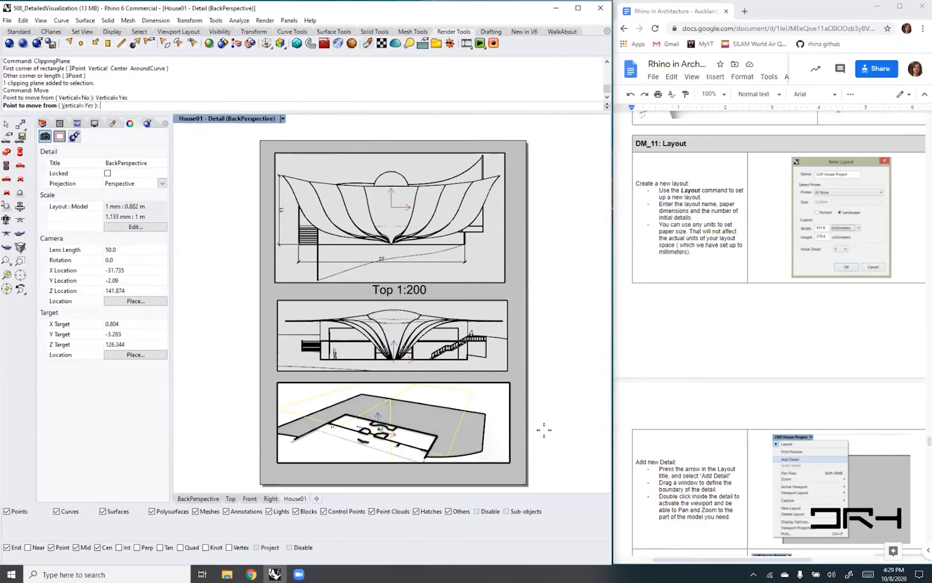
{"action": "left_click", "coordinate": [495, 434]}
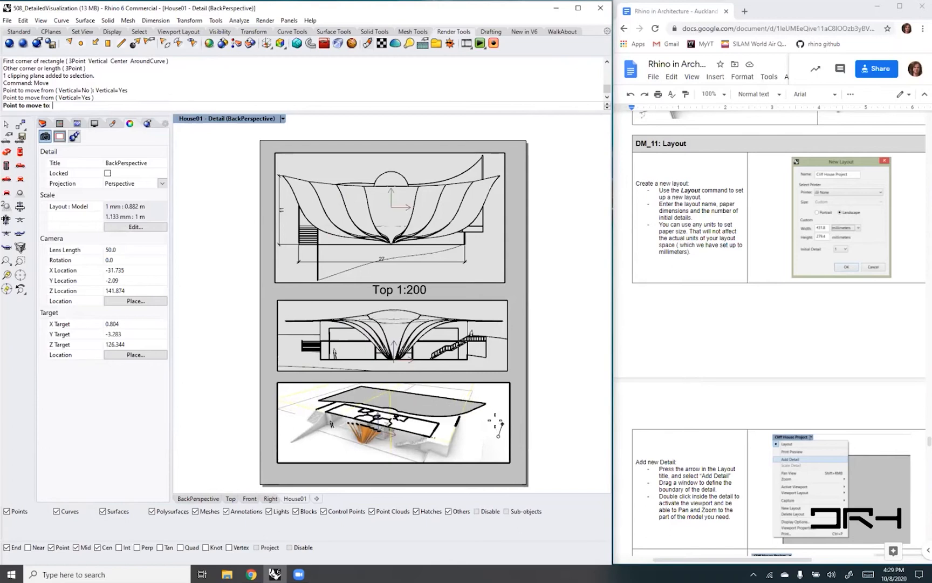
{"action": "left_click", "coordinate": [495, 424]}
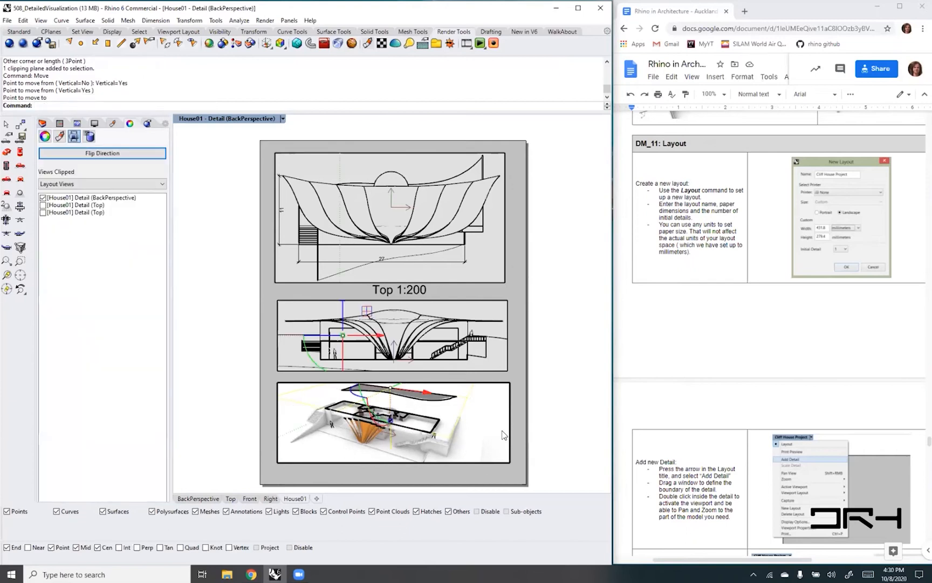
- Hide the clipping plane object in the perspective detail
{"action": "left_click", "coordinate": [471, 404]}
{"action": "left_click", "coordinate": [466, 406]}
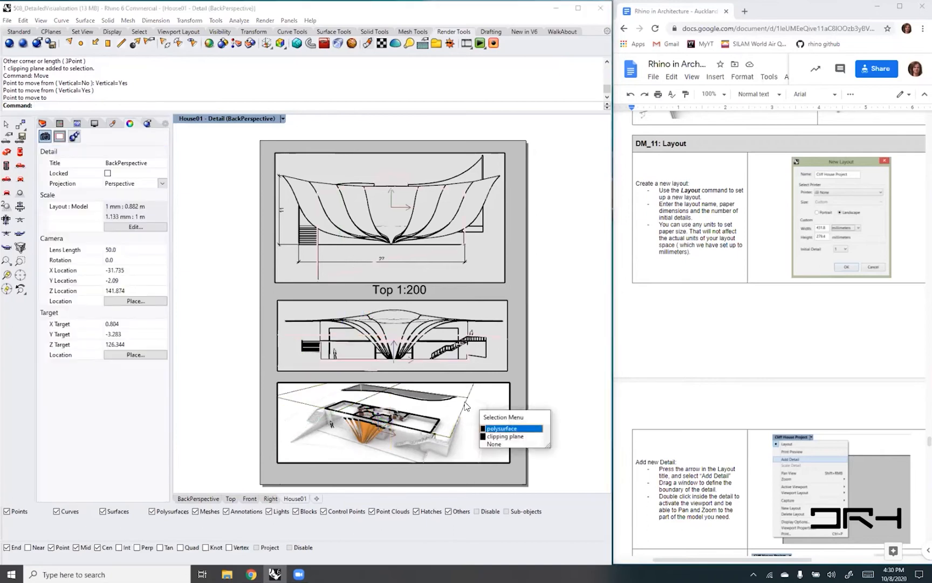
{"action": "left_click", "coordinate": [505, 440]}
{"action": "key", "text": "ctrl+h"}
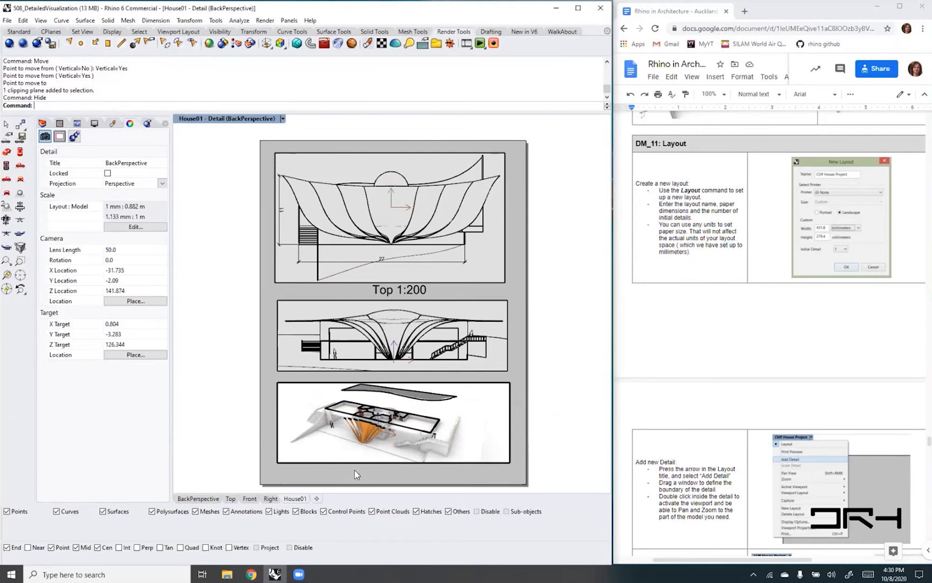
- Examine the cut walls and interior rooms of the house up close in the perspective detail
{"action": "scroll", "coordinate": [356, 474], "scroll_direction": "up", "scroll_amount": 3}
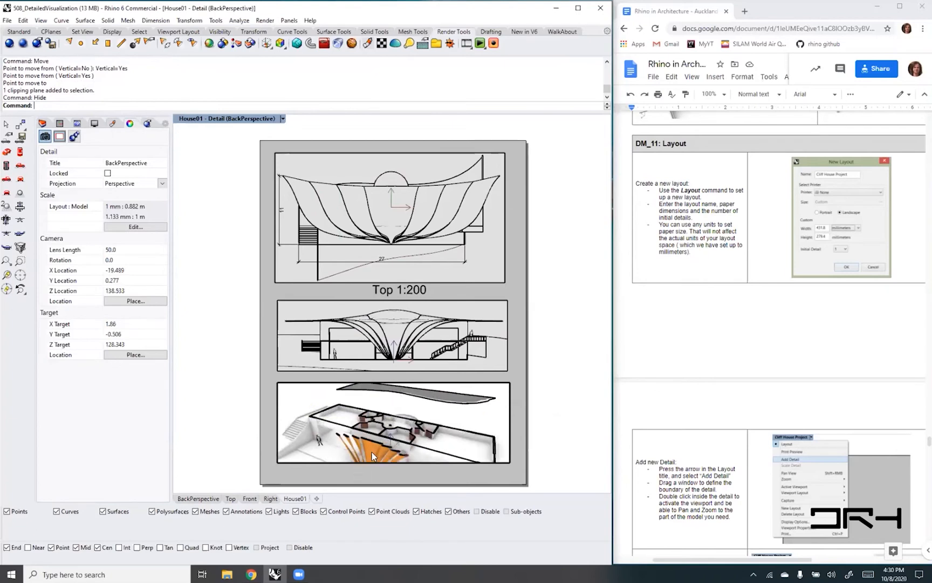
{"action": "scroll", "coordinate": [372, 443], "scroll_direction": "up", "scroll_amount": 4}
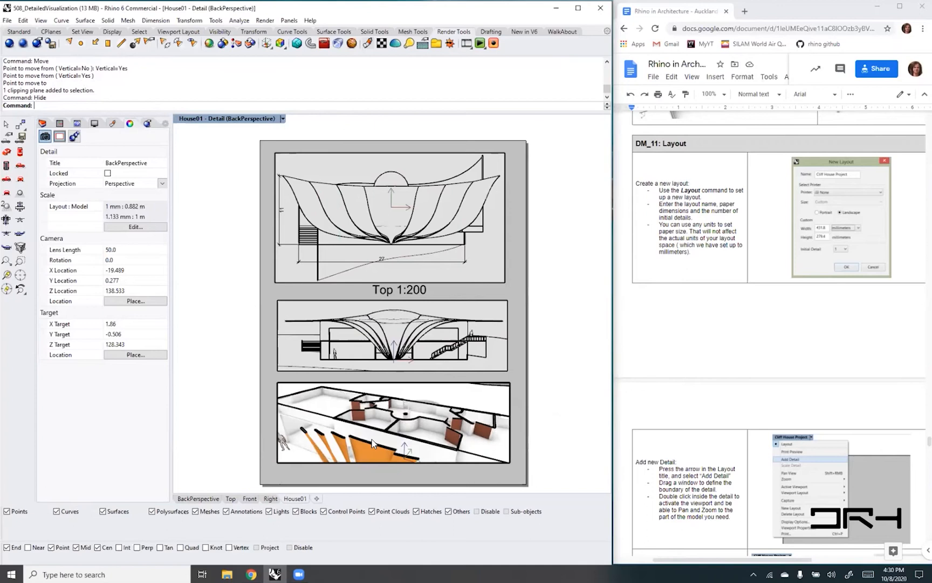
{"action": "scroll", "coordinate": [372, 444], "scroll_direction": "up", "scroll_amount": 2}
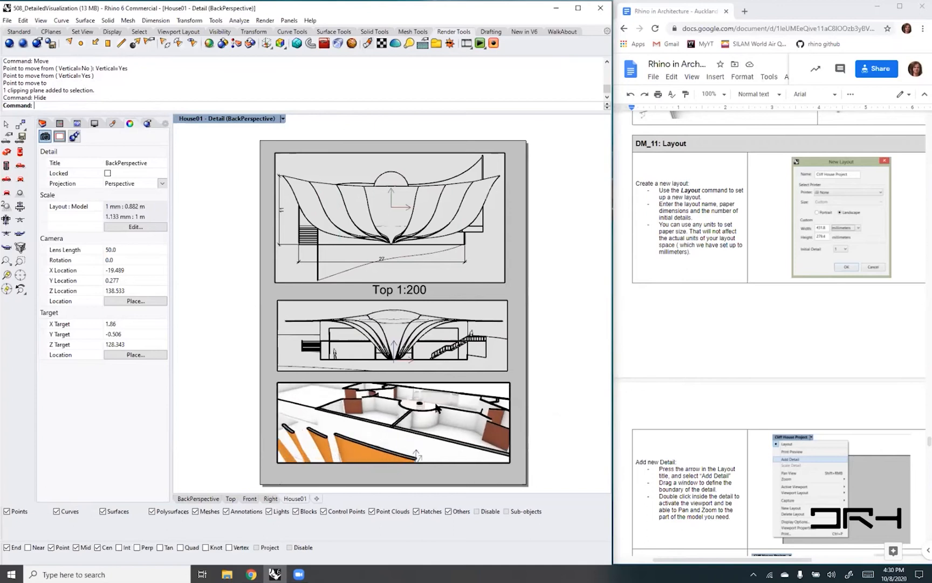
{"action": "scroll", "coordinate": [437, 423], "scroll_direction": "up", "scroll_amount": 2}
{"action": "scroll", "coordinate": [441, 398], "scroll_direction": "up", "scroll_amount": 2}
{"action": "scroll", "coordinate": [440, 398], "scroll_direction": "down", "scroll_amount": 4}
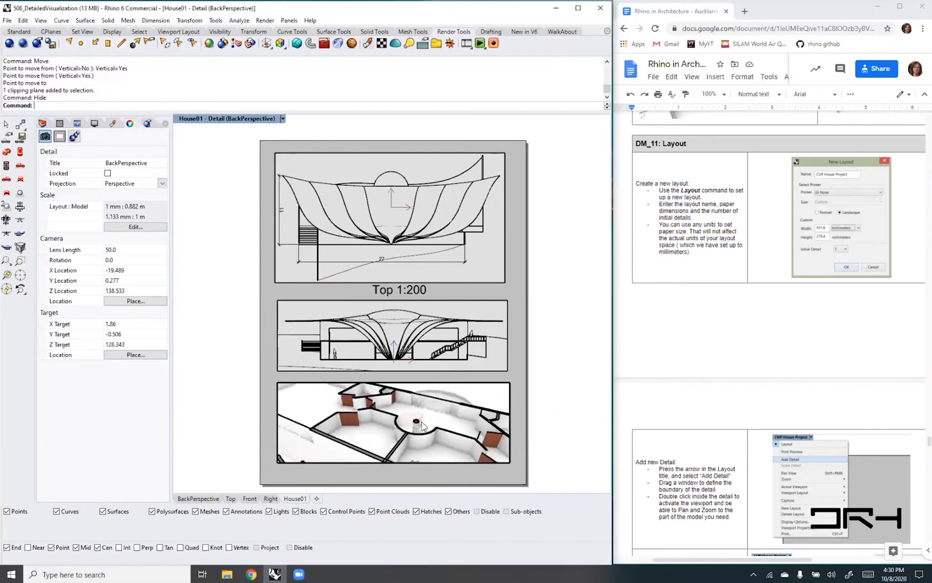
{"action": "scroll", "coordinate": [412, 421], "scroll_direction": "down", "scroll_amount": 3}
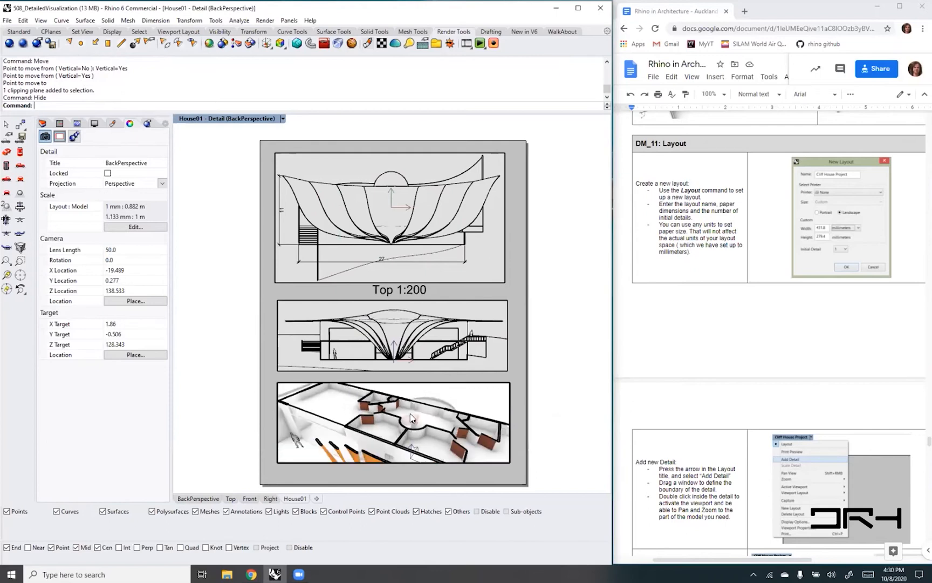
{"action": "right_click_drag", "start_coordinate": [373, 410], "coordinate": [484, 392]}
{"action": "double_click", "coordinate": [487, 401]}
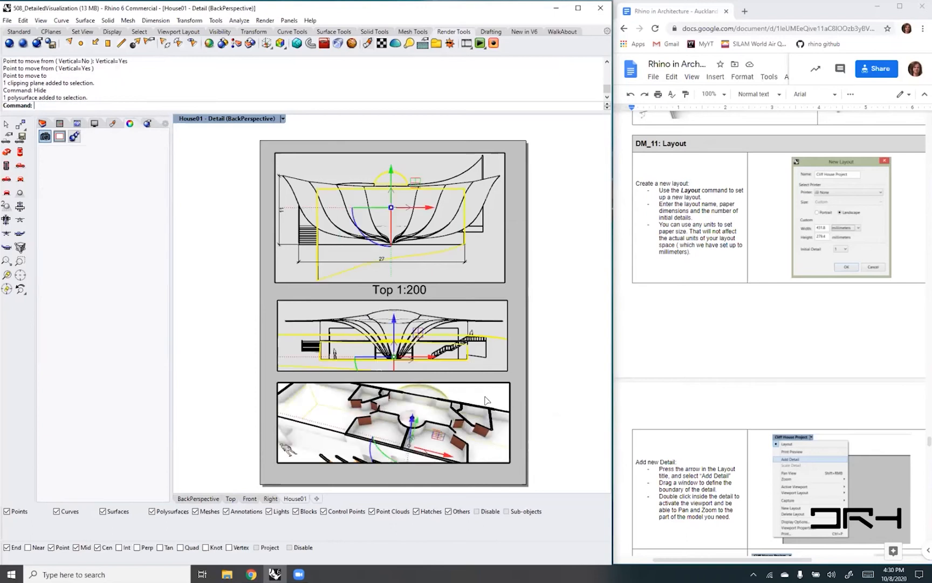
{"action": "left_click", "coordinate": [487, 401]}
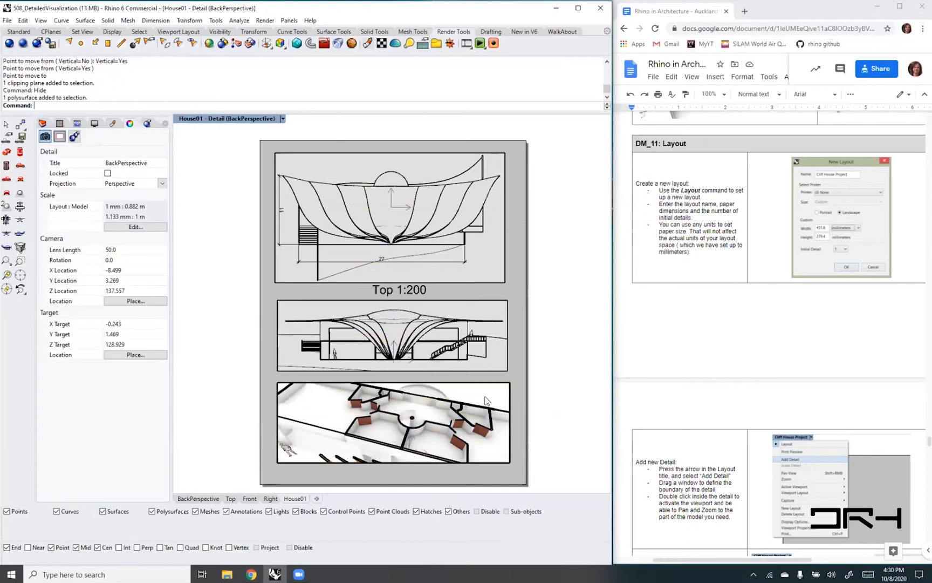
- Change the clipped perspective detail to a plan view showing the whole floor plan, and return to the layout page
{"action": "type", "text": "Plan"}
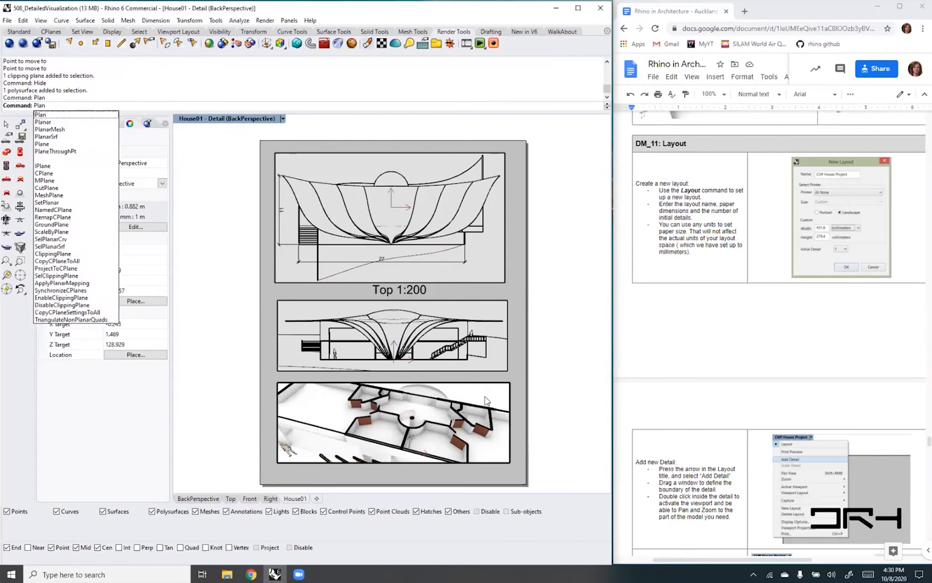
{"action": "key", "text": "Return"}
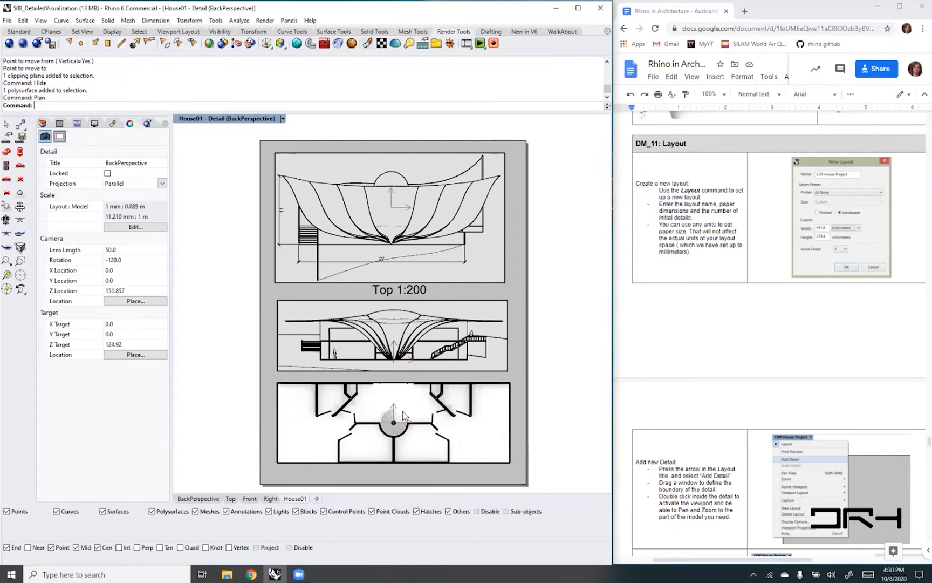
{"action": "scroll", "coordinate": [403, 412], "scroll_direction": "down", "scroll_amount": 2}
{"action": "scroll", "coordinate": [403, 414], "scroll_direction": "down", "scroll_amount": 1}
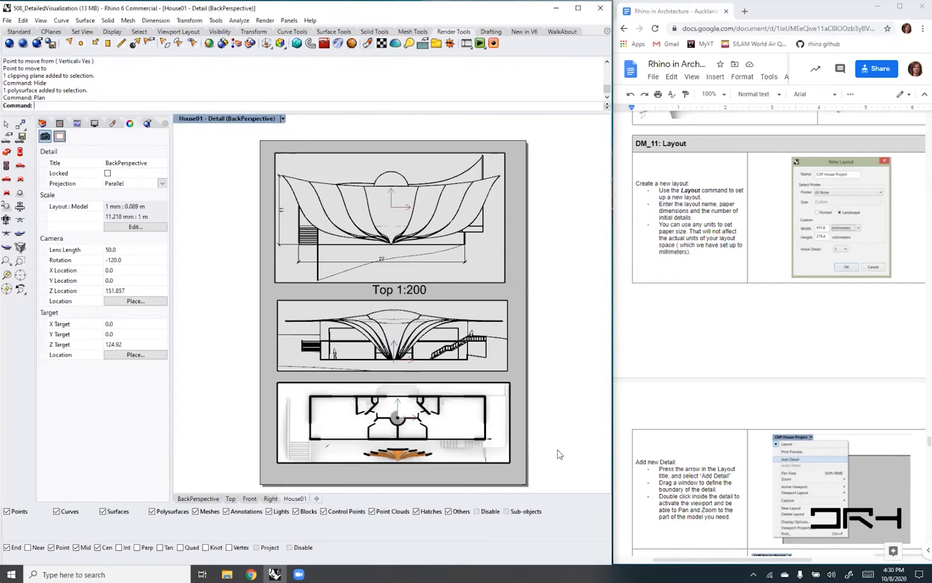
{"action": "double_click", "coordinate": [514, 471]}
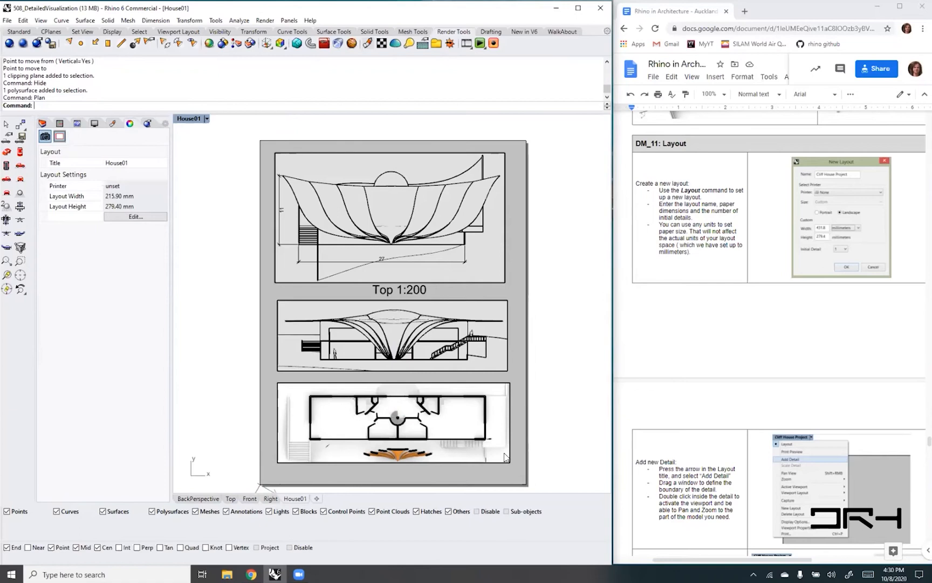
- Set the floor plan detail's scale to 1 millimeter on page to 0.2 meters in model, and lock the detail
{"action": "left_click", "coordinate": [498, 465]}
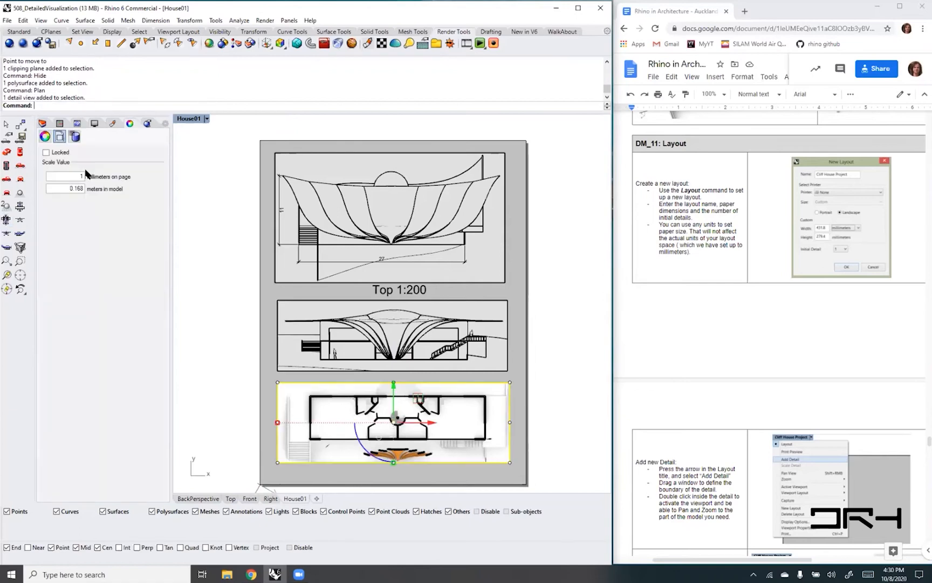
{"action": "double_click", "coordinate": [74, 189]}
{"action": "left_click_drag", "start_coordinate": [74, 190], "coordinate": [92, 192]}
{"action": "type", "text": "2"}
{"action": "key", "text": "Return"}
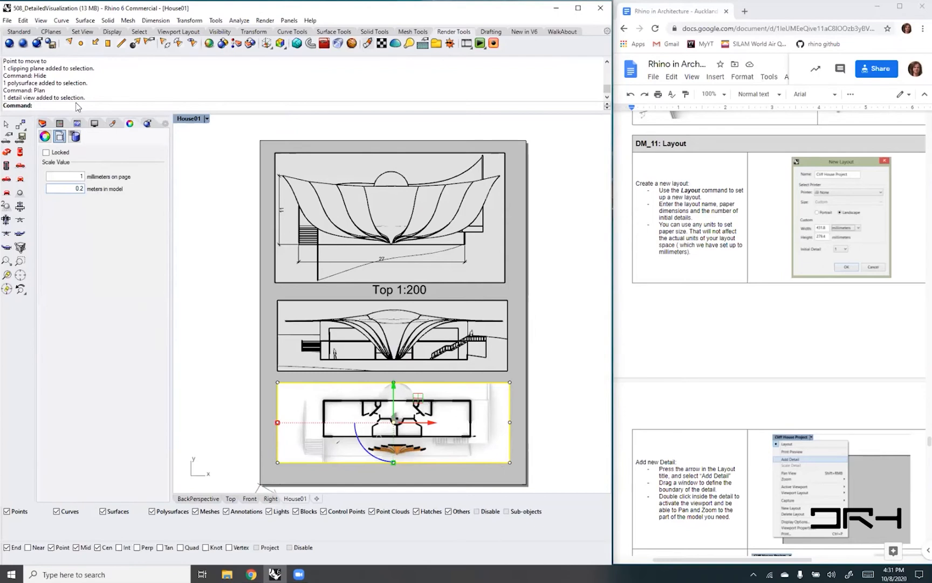
{"action": "left_click", "coordinate": [45, 152]}
{"action": "left_click", "coordinate": [566, 431]}
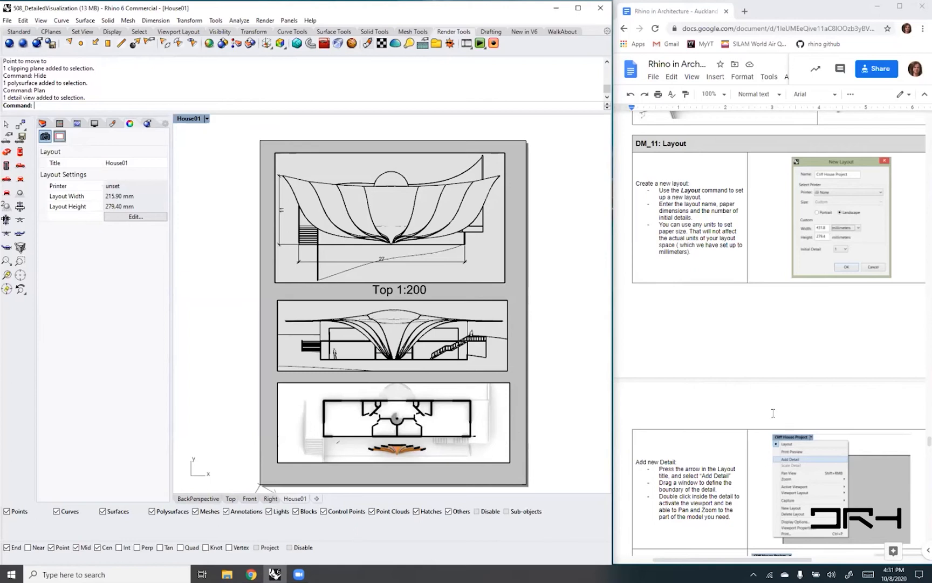
- Switch to the course document in Chrome and open its Rhino Layout workflow document link
{"action": "scroll", "coordinate": [773, 413], "scroll_direction": "up", "scroll_amount": 3}
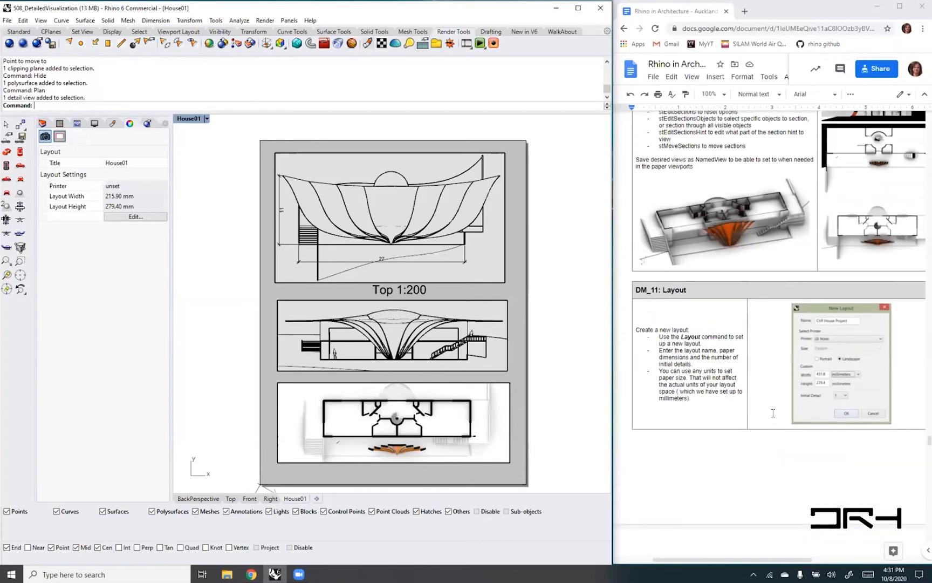
{"action": "scroll", "coordinate": [773, 413], "scroll_direction": "up", "scroll_amount": 10}
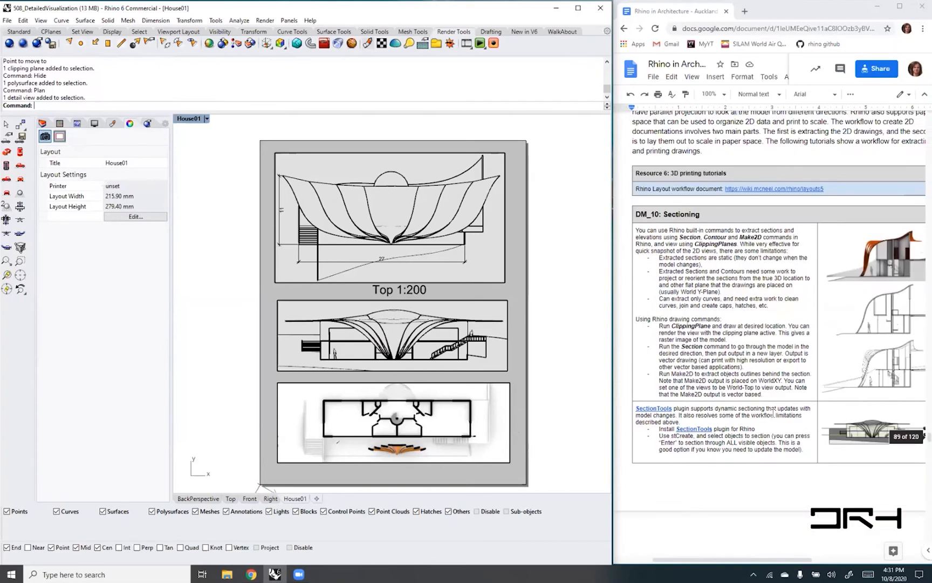
{"action": "left_click", "coordinate": [754, 413]}
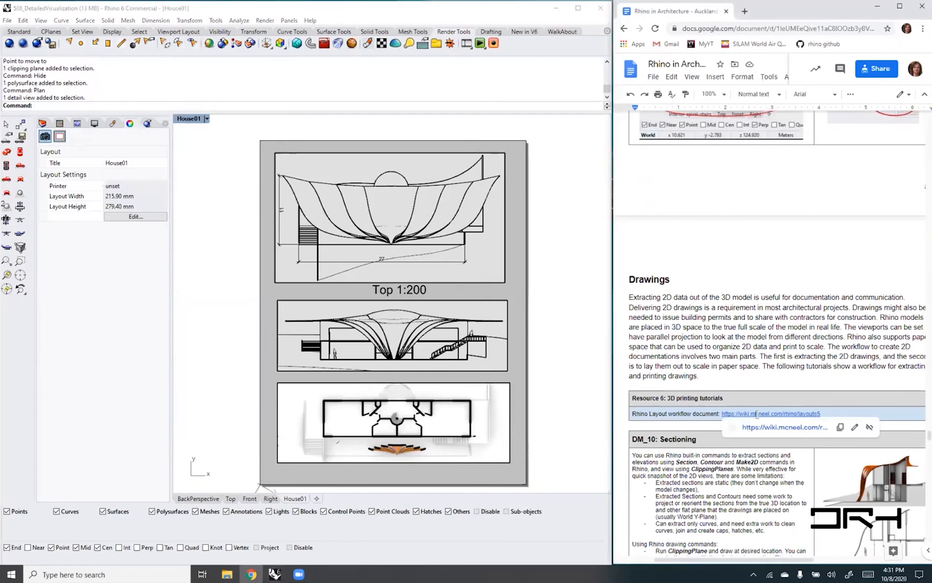
{"action": "left_click", "coordinate": [773, 427]}
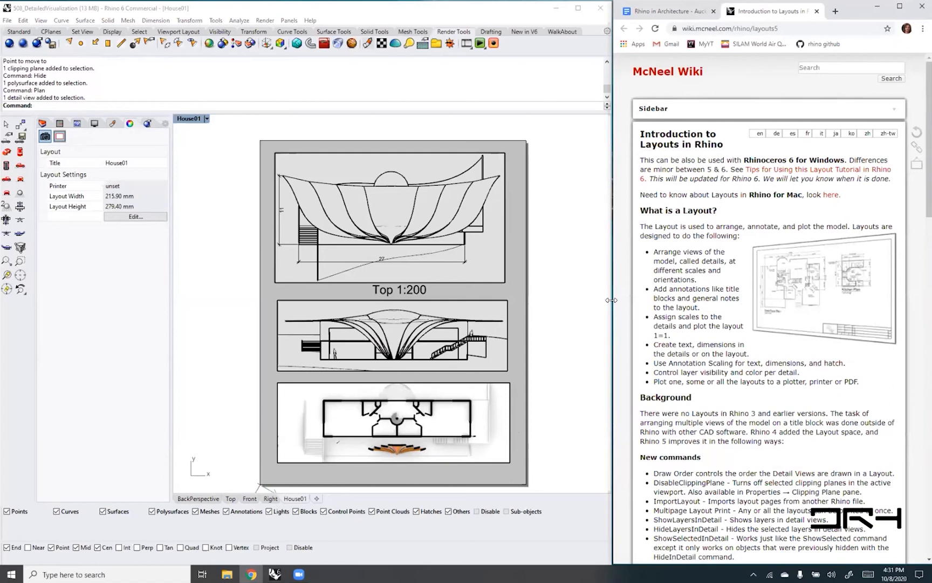
- Widen the browser window and review the Introduction to Layouts in Rhino page, including its support files, PDF tutorial and video segments
{"action": "left_click_drag", "start_coordinate": [611, 299], "coordinate": [327, 295]}
{"action": "scroll", "coordinate": [579, 335], "scroll_direction": "down", "scroll_amount": 2}
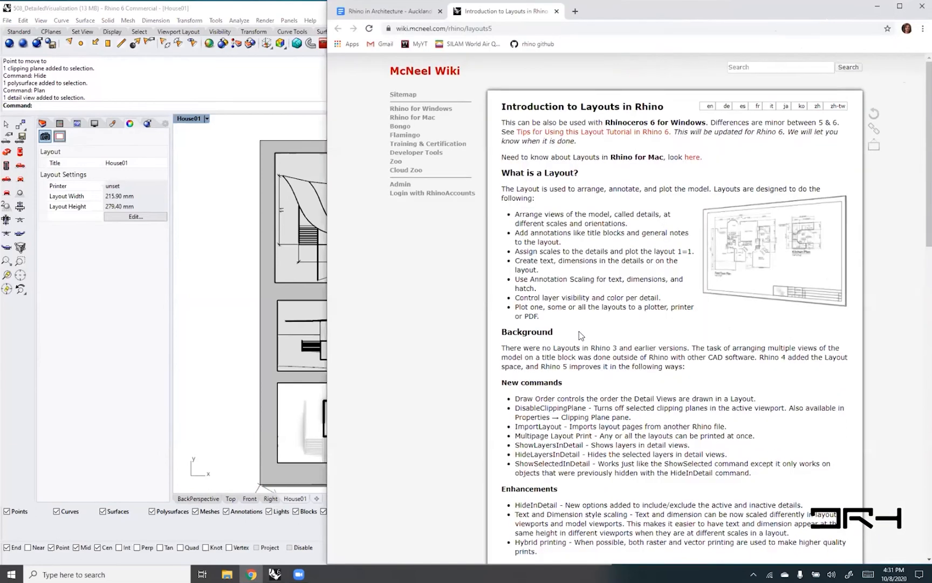
{"action": "scroll", "coordinate": [579, 335], "scroll_direction": "down", "scroll_amount": 2}
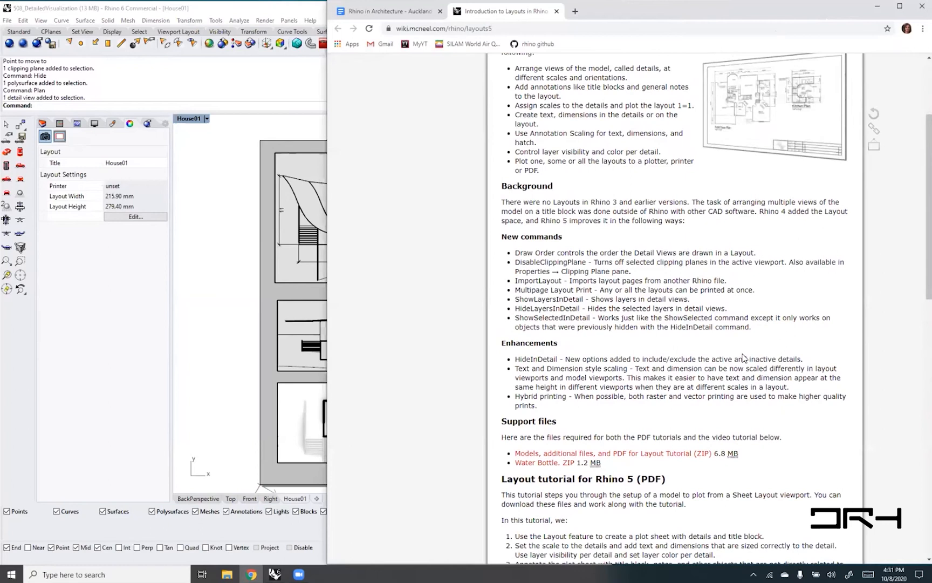
{"action": "scroll", "coordinate": [745, 357], "scroll_direction": "down", "scroll_amount": 1}
{"action": "scroll", "coordinate": [745, 358], "scroll_direction": "down", "scroll_amount": 5}
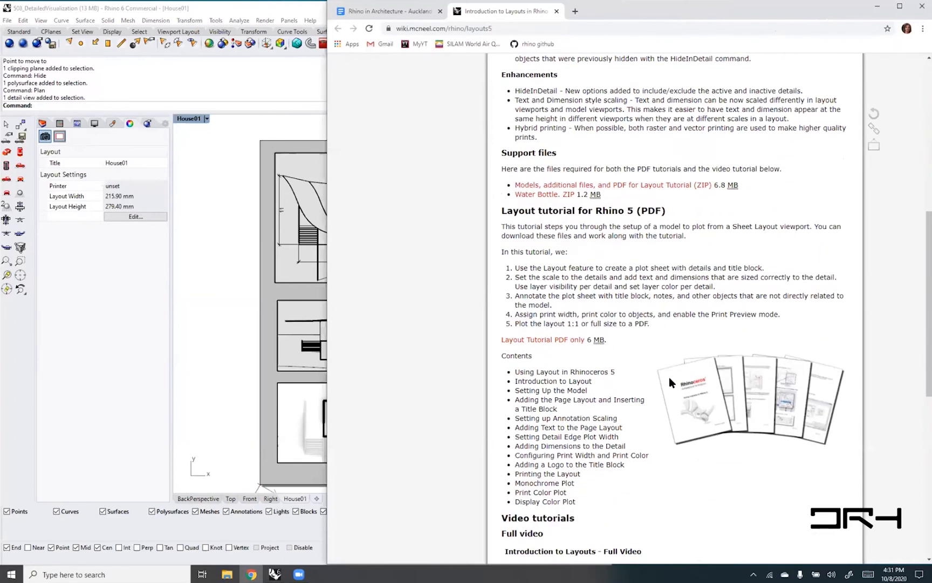
{"action": "scroll", "coordinate": [669, 382], "scroll_direction": "down", "scroll_amount": 3}
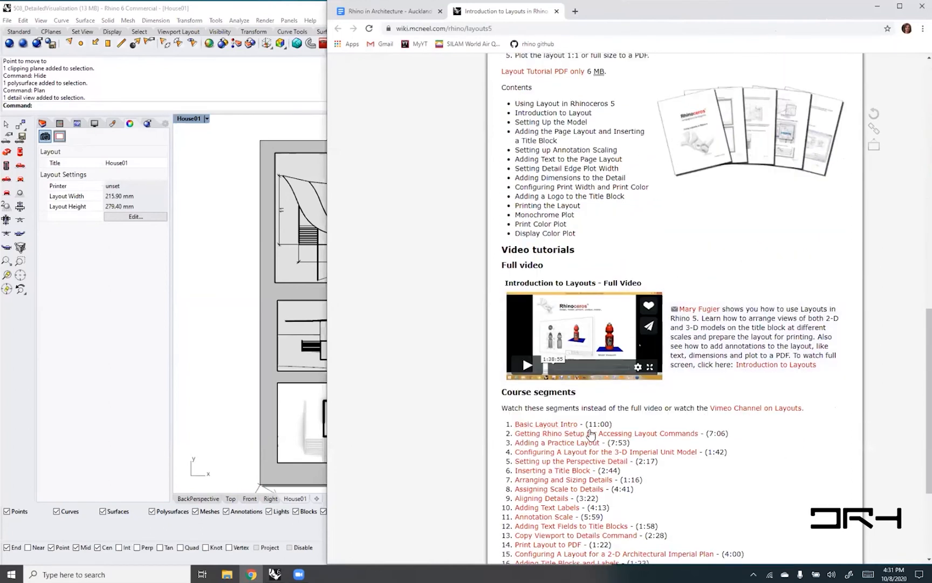
{"action": "scroll", "coordinate": [701, 410], "scroll_direction": "down", "scroll_amount": 3}
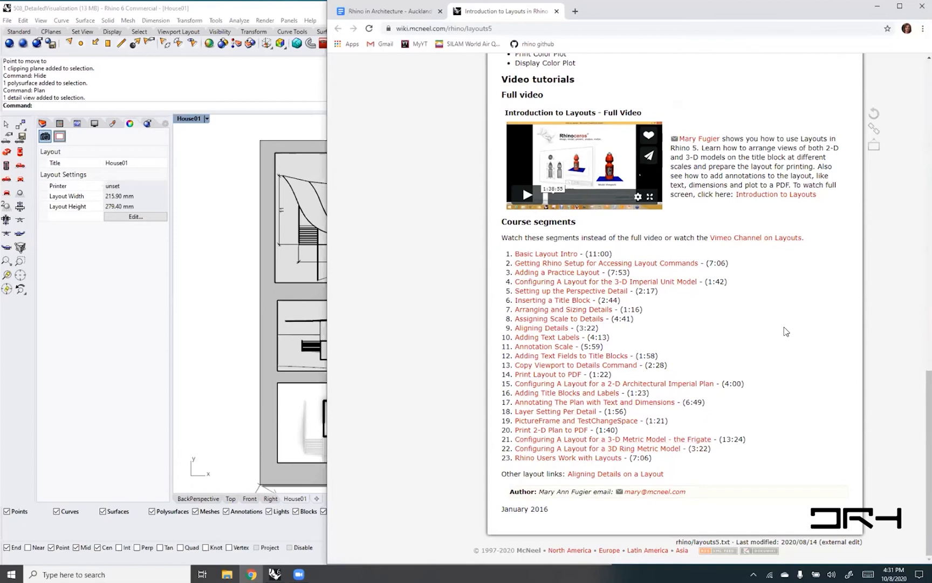
{"action": "scroll", "coordinate": [786, 332], "scroll_direction": "up", "scroll_amount": 1}
{"action": "scroll", "coordinate": [786, 331], "scroll_direction": "up", "scroll_amount": 1}
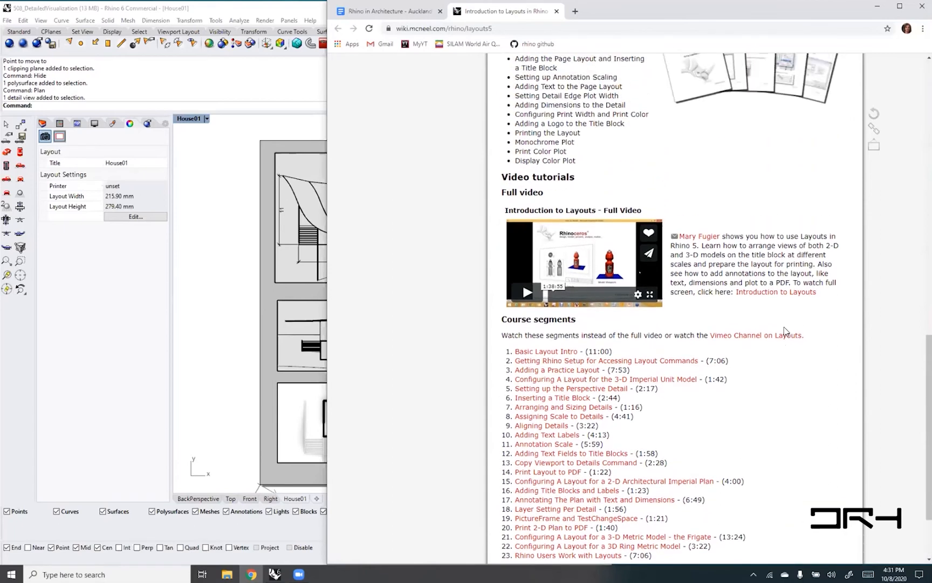
{"action": "scroll", "coordinate": [786, 331], "scroll_direction": "up", "scroll_amount": 3}
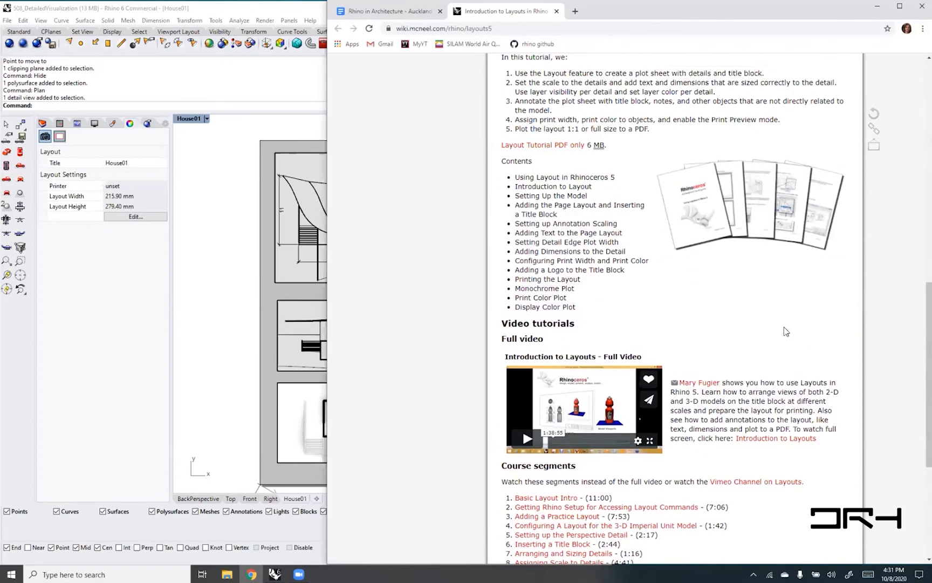
{"action": "scroll", "coordinate": [707, 370], "scroll_direction": "down", "scroll_amount": 2}
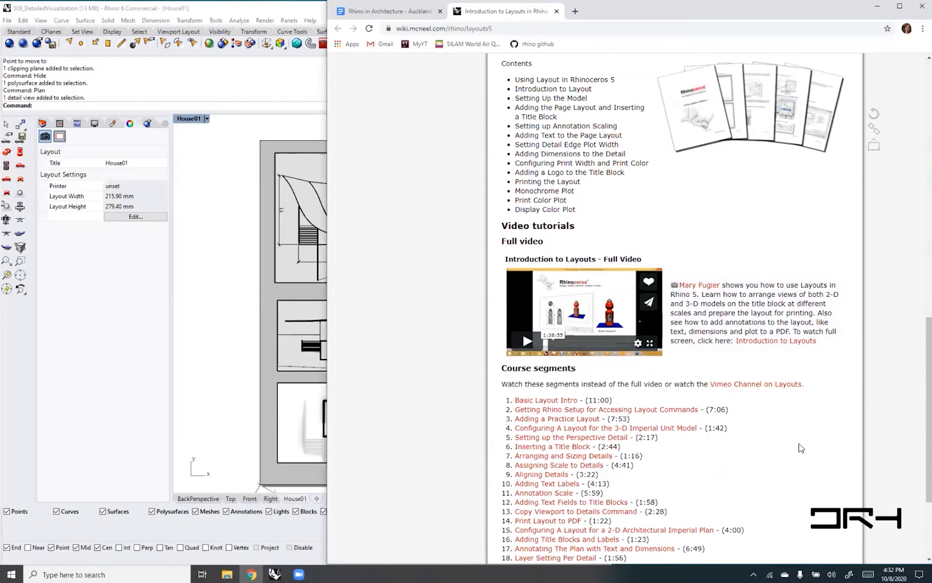
{"action": "scroll", "coordinate": [801, 448], "scroll_direction": "up", "scroll_amount": 5}
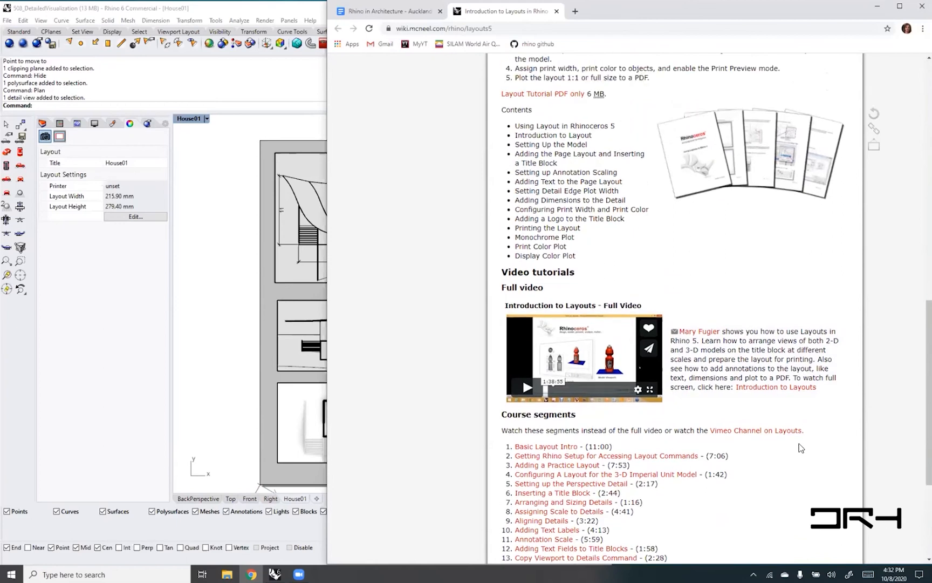
{"action": "scroll", "coordinate": [801, 447], "scroll_direction": "up", "scroll_amount": 5}
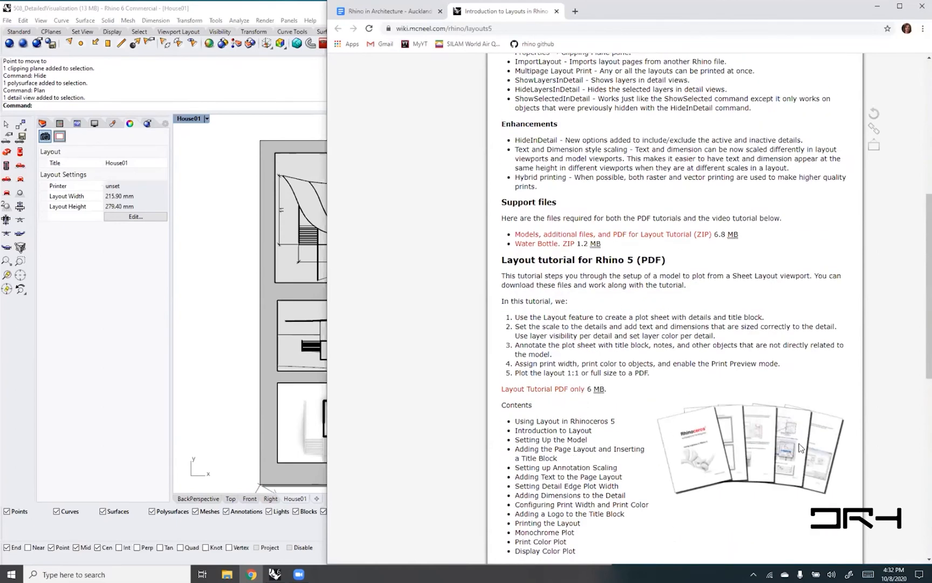
{"action": "scroll", "coordinate": [801, 447], "scroll_direction": "up", "scroll_amount": 4}
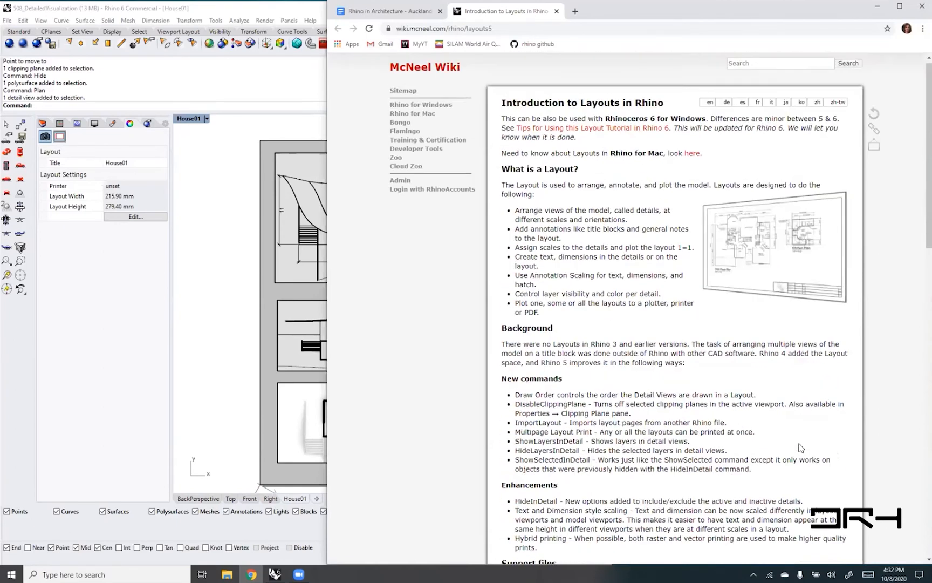
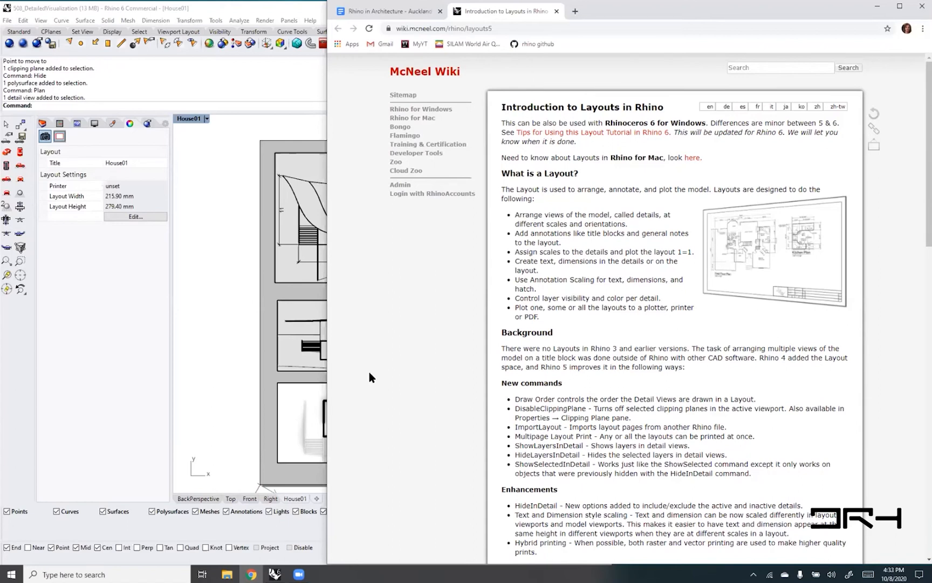
- Go back to the course document beside the Rhino model and review the Drawings, DM_10: Sectioning and DM_11: Layout sections
{"action": "left_click", "coordinate": [372, 17]}
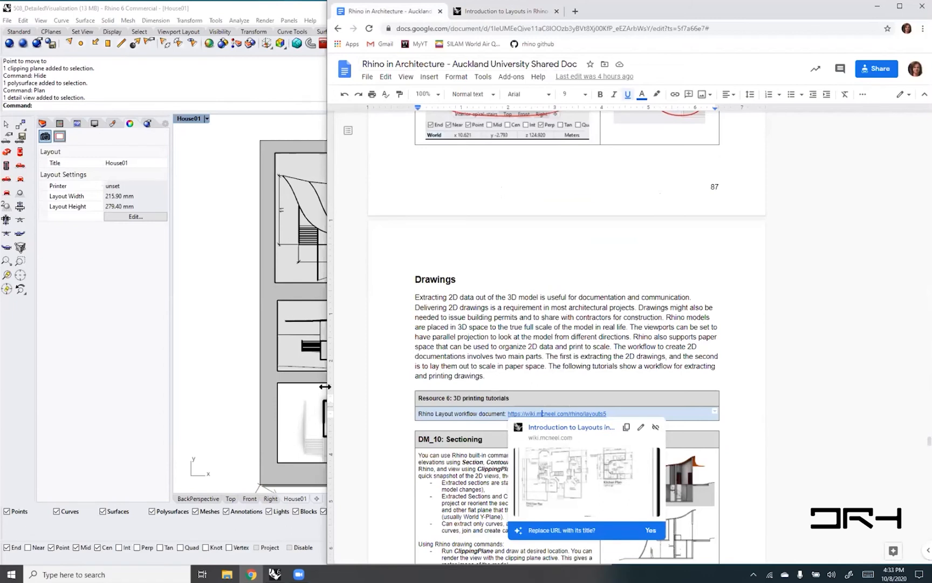
{"action": "left_click_drag", "start_coordinate": [325, 386], "coordinate": [582, 389]}
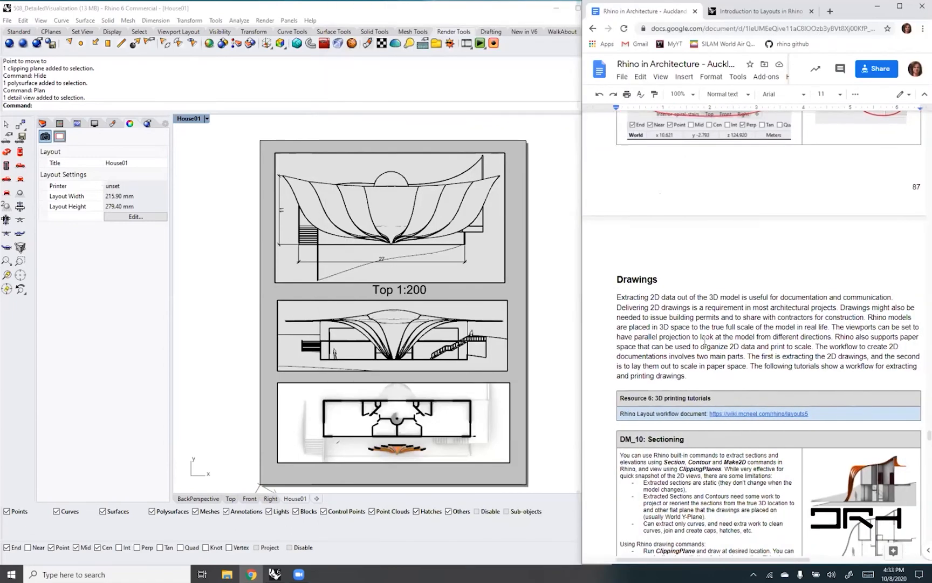
{"action": "scroll", "coordinate": [705, 340], "scroll_direction": "down", "scroll_amount": 3}
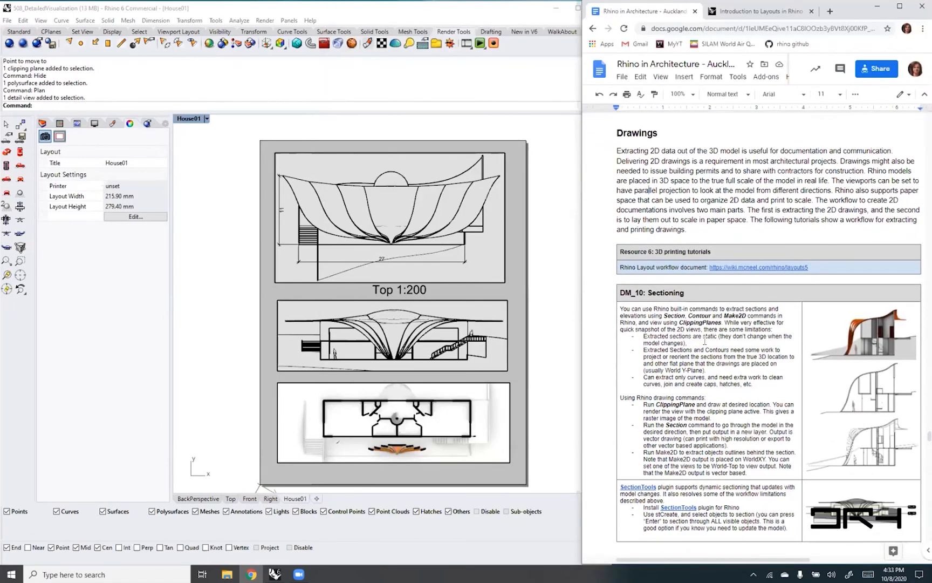
{"action": "scroll", "coordinate": [704, 340], "scroll_direction": "down", "scroll_amount": 1}
{"action": "scroll", "coordinate": [705, 339], "scroll_direction": "down", "scroll_amount": 2}
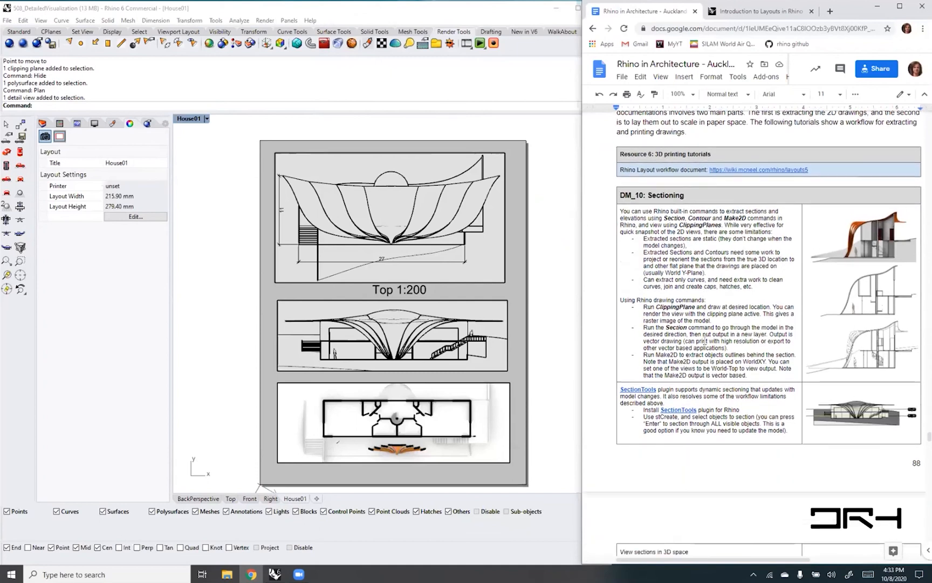
{"action": "scroll", "coordinate": [704, 340], "scroll_direction": "down", "scroll_amount": 3}
{"action": "scroll", "coordinate": [704, 340], "scroll_direction": "up", "scroll_amount": 3}
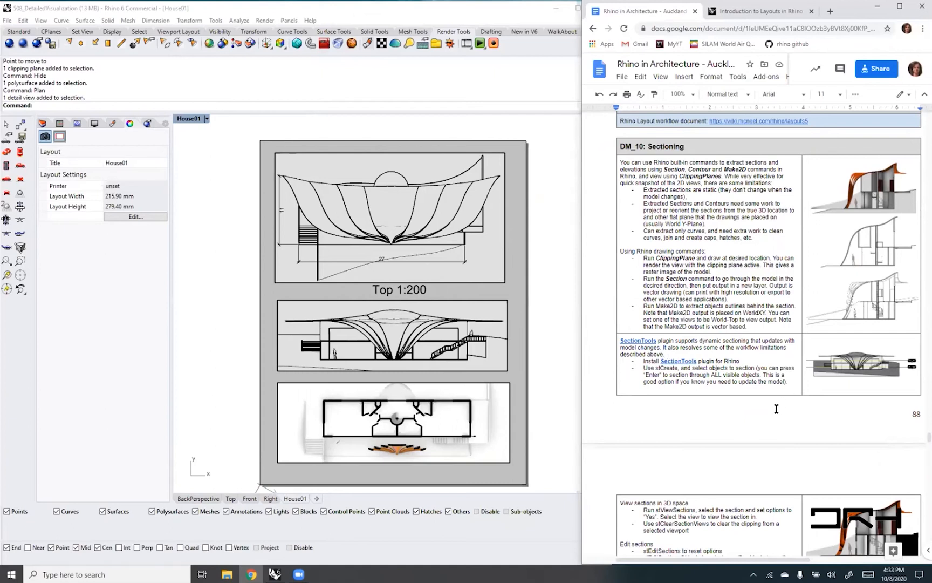
{"action": "scroll", "coordinate": [785, 397], "scroll_direction": "down", "scroll_amount": 3}
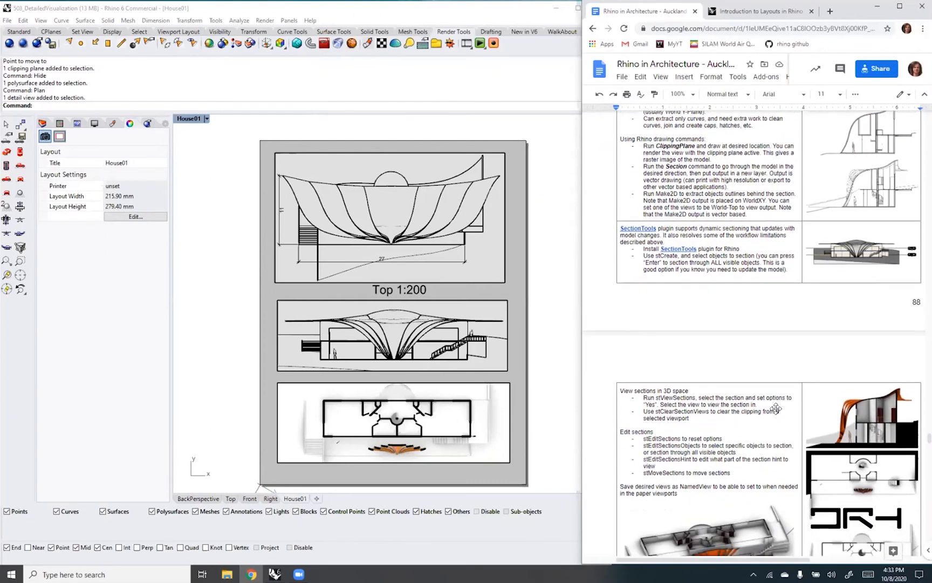
{"action": "scroll", "coordinate": [776, 409], "scroll_direction": "down", "scroll_amount": 4}
{"action": "scroll", "coordinate": [776, 408], "scroll_direction": "down", "scroll_amount": 1}
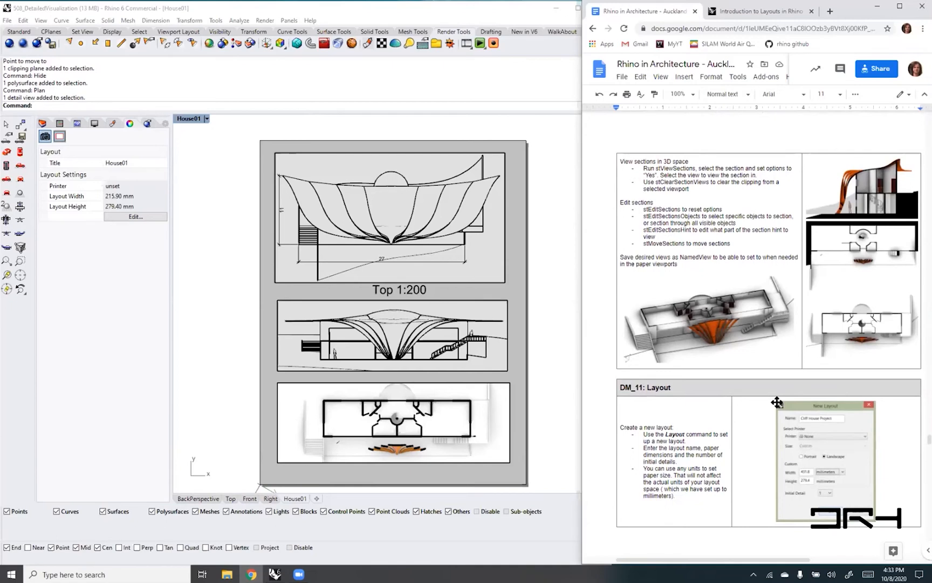
{"action": "scroll", "coordinate": [777, 402], "scroll_direction": "down", "scroll_amount": 1}
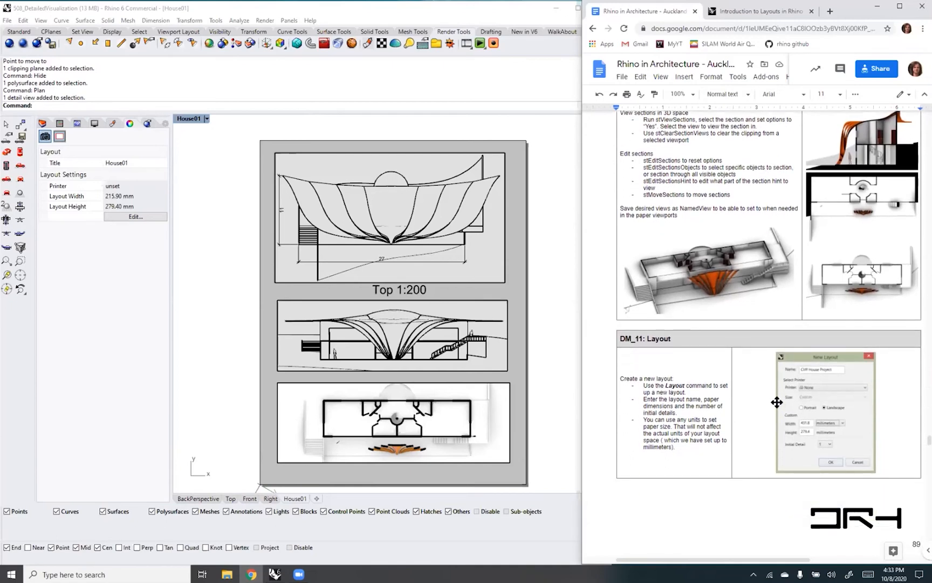
{"action": "scroll", "coordinate": [777, 402], "scroll_direction": "down", "scroll_amount": 3}
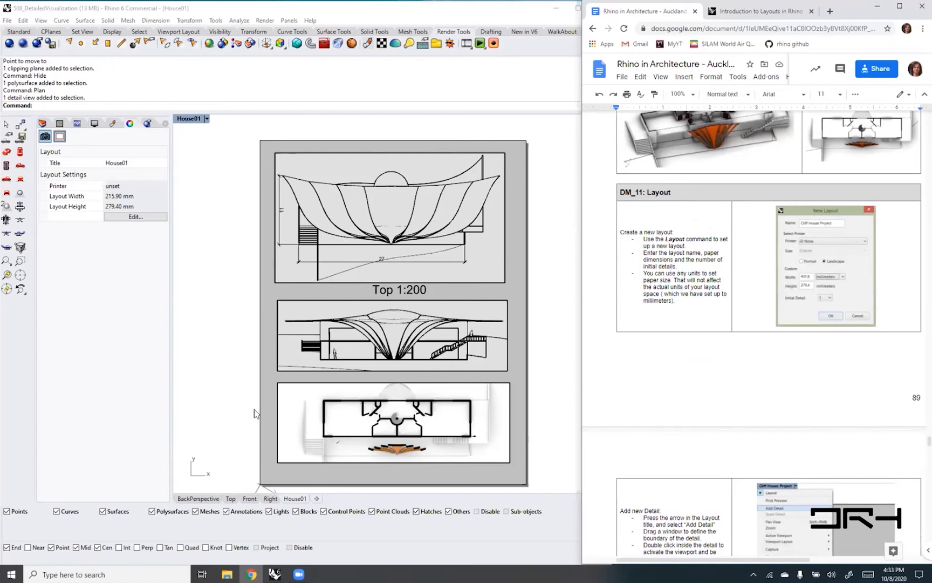
- In Rhino's BackPerspective view, run Make2D on all objects with View projection, putting the output on layer LightHouse2D_03
{"action": "left_click", "coordinate": [186, 499]}
{"action": "scroll", "coordinate": [353, 302], "scroll_direction": "down", "scroll_amount": 2}
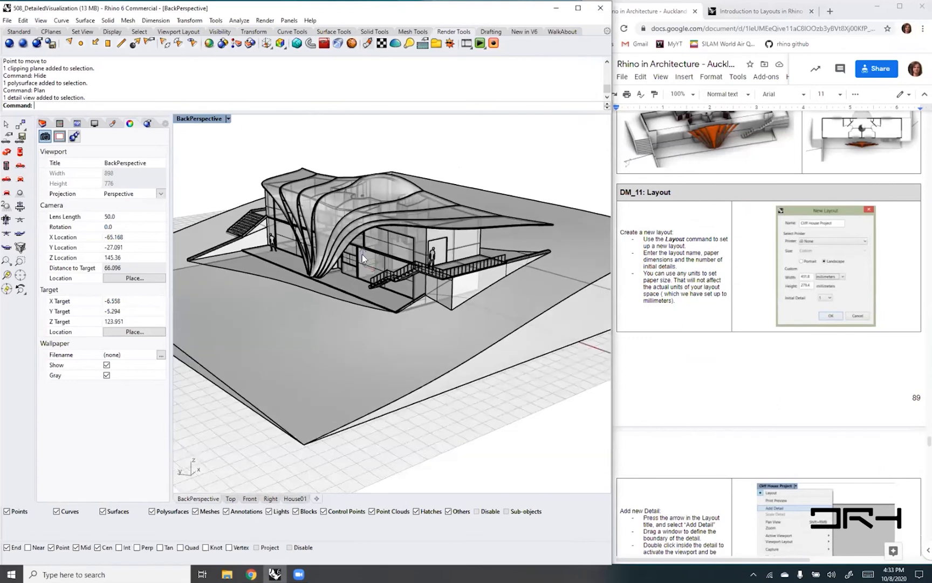
{"action": "type", "text": "Make2D"}
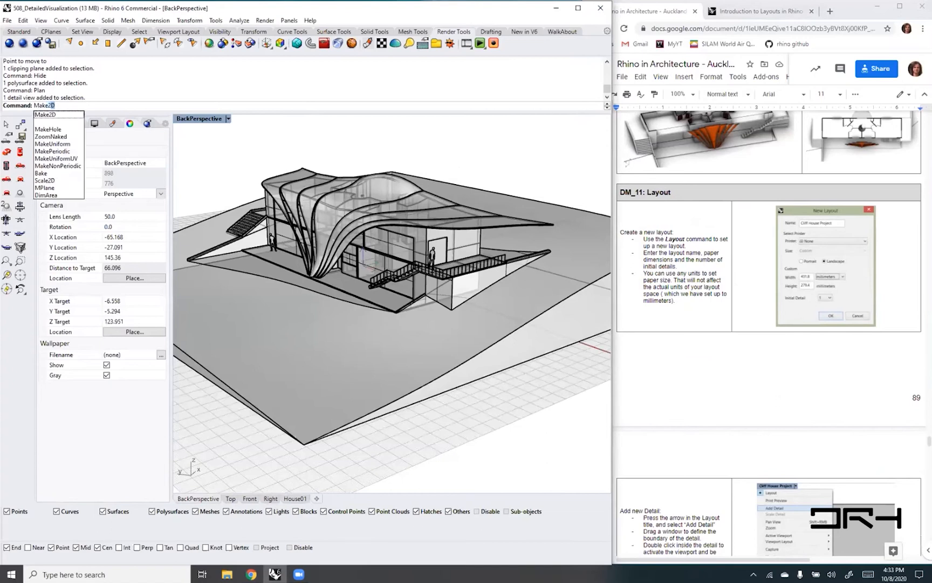
{"action": "key", "text": "Return"}
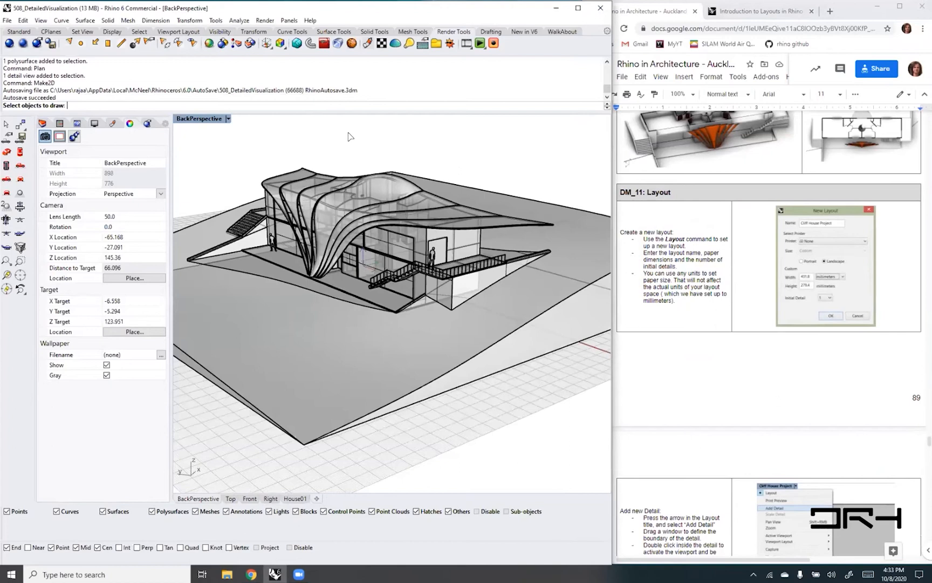
{"action": "key", "text": "ctrl+a"}
{"action": "key", "text": "Return"}
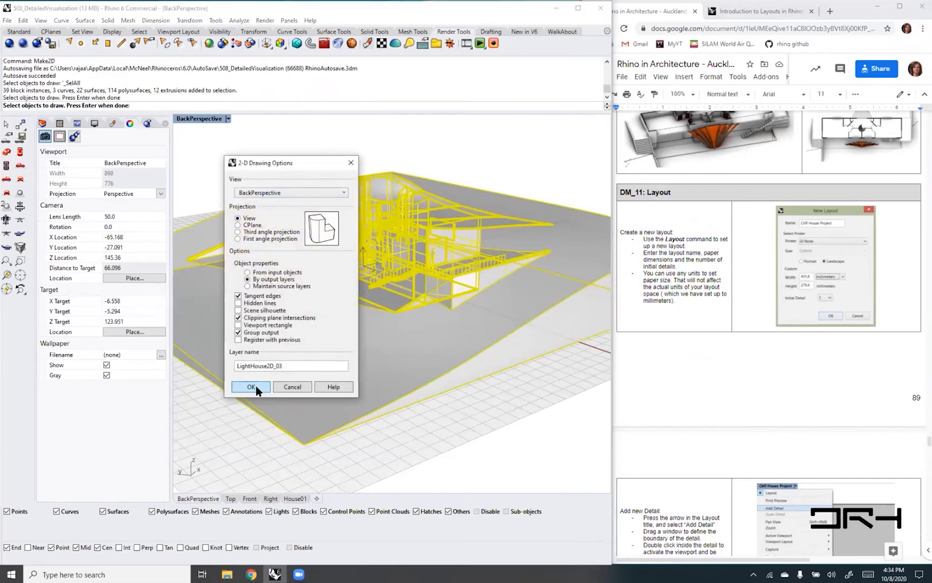
{"action": "left_click", "coordinate": [253, 387]}
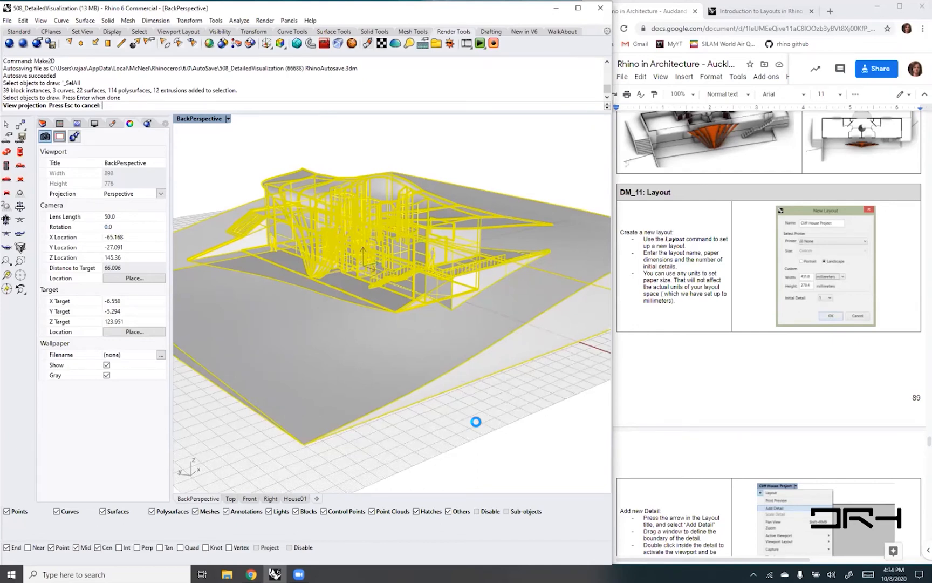
- Locate the generated 2D linework away from the house model and clear its selection
{"action": "scroll", "coordinate": [347, 304], "scroll_direction": "down", "scroll_amount": 3}
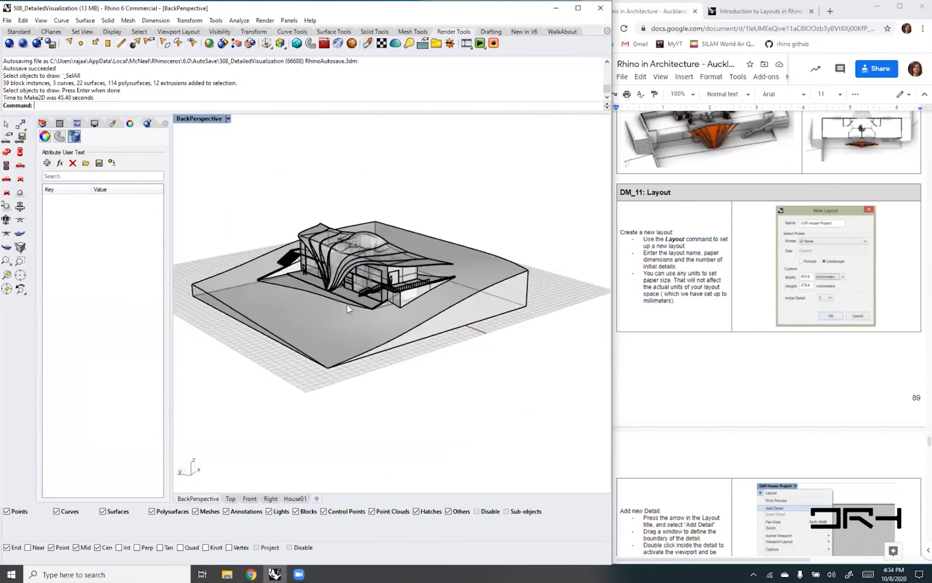
{"action": "scroll", "coordinate": [347, 305], "scroll_direction": "down", "scroll_amount": 3}
{"action": "right_click_drag", "start_coordinate": [339, 417], "coordinate": [371, 430]}
{"action": "left_click_drag", "start_coordinate": [371, 431], "coordinate": [471, 433]}
{"action": "scroll", "coordinate": [463, 473], "scroll_direction": "up", "scroll_amount": 10}
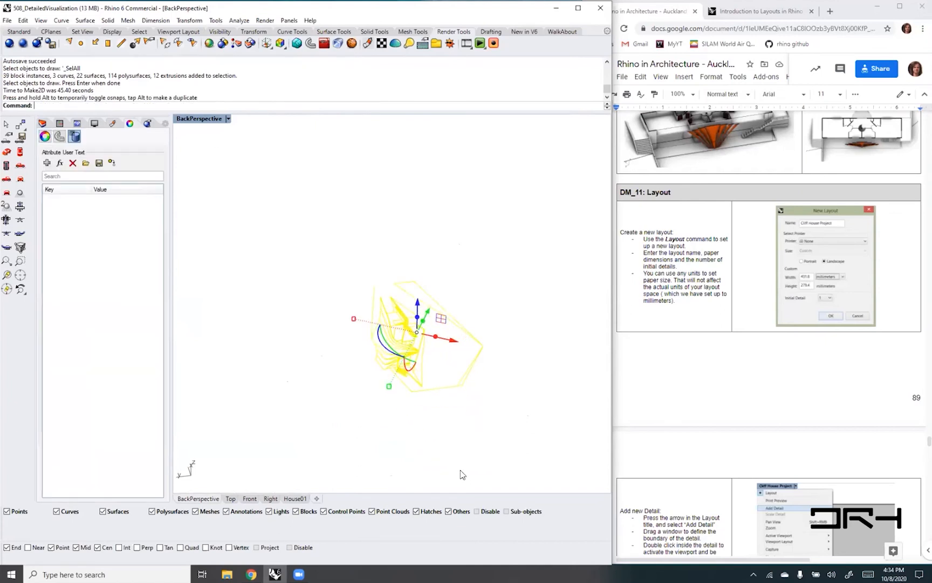
{"action": "left_click", "coordinate": [447, 443]}
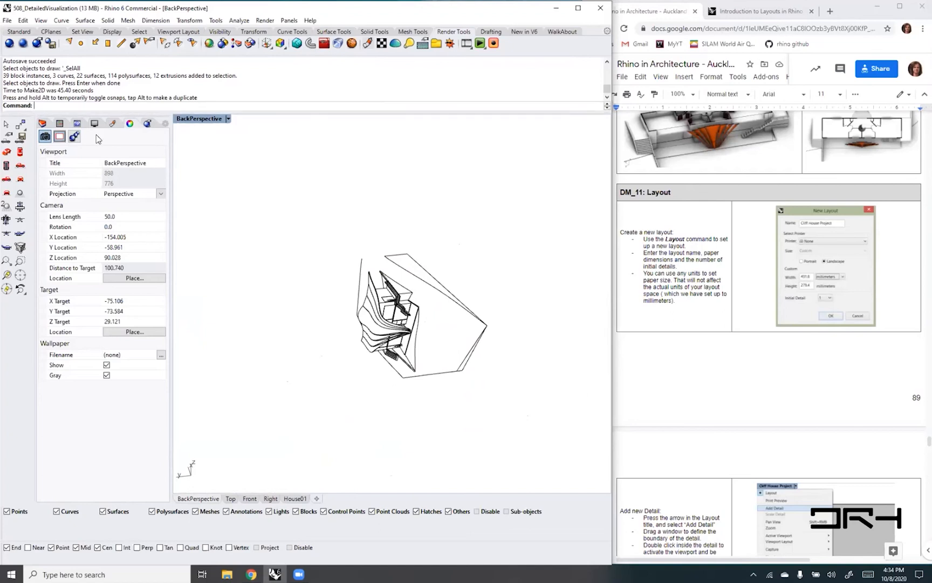
- Set the BackPerspective view's construction plane to the saved World Top plane and show the 2D perspective drawing in plan view
{"action": "left_click", "coordinate": [60, 123]}
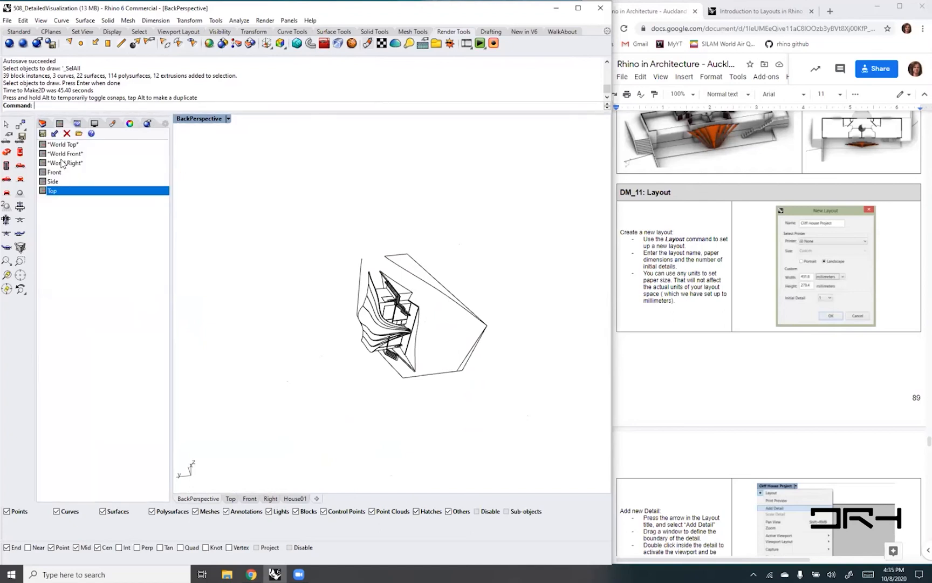
{"action": "left_click", "coordinate": [63, 145]}
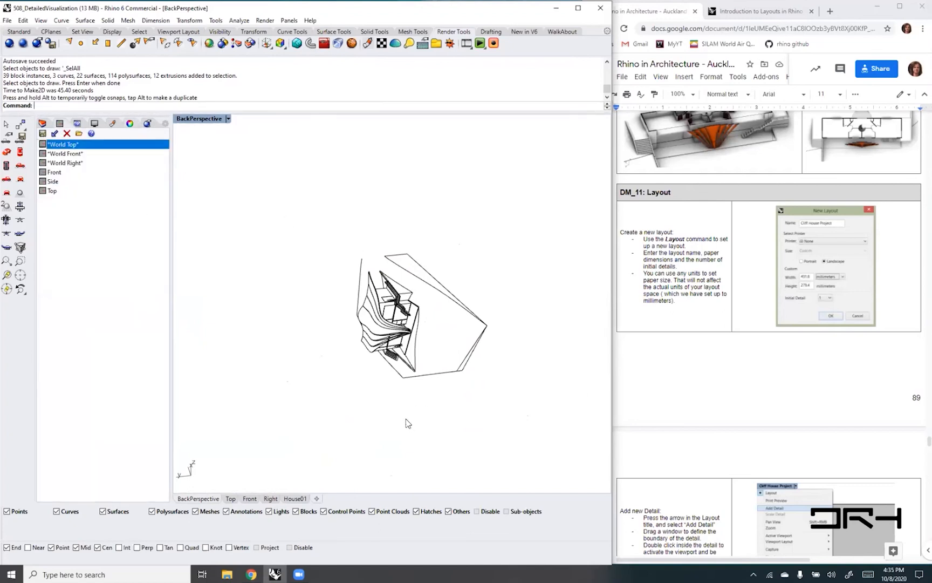
{"action": "type", "text": "Plan"}
{"action": "key", "text": "Return"}
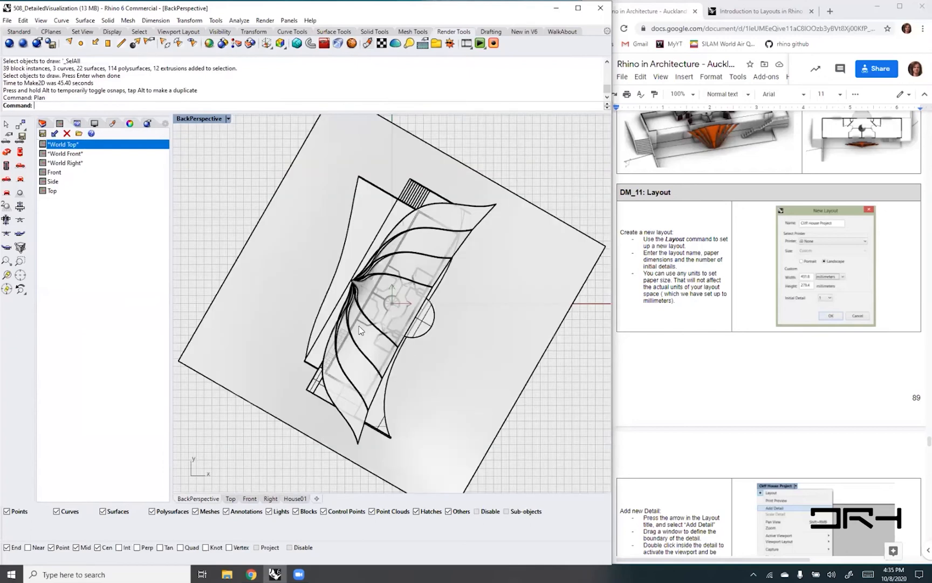
{"action": "scroll", "coordinate": [342, 381], "scroll_direction": "down", "scroll_amount": 15}
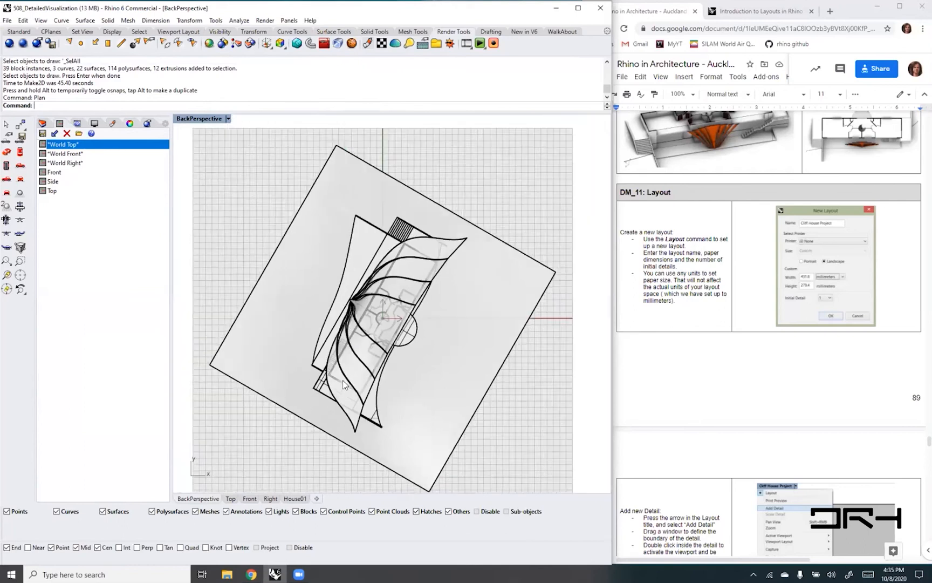
{"action": "scroll", "coordinate": [316, 430], "scroll_direction": "up", "scroll_amount": 13}
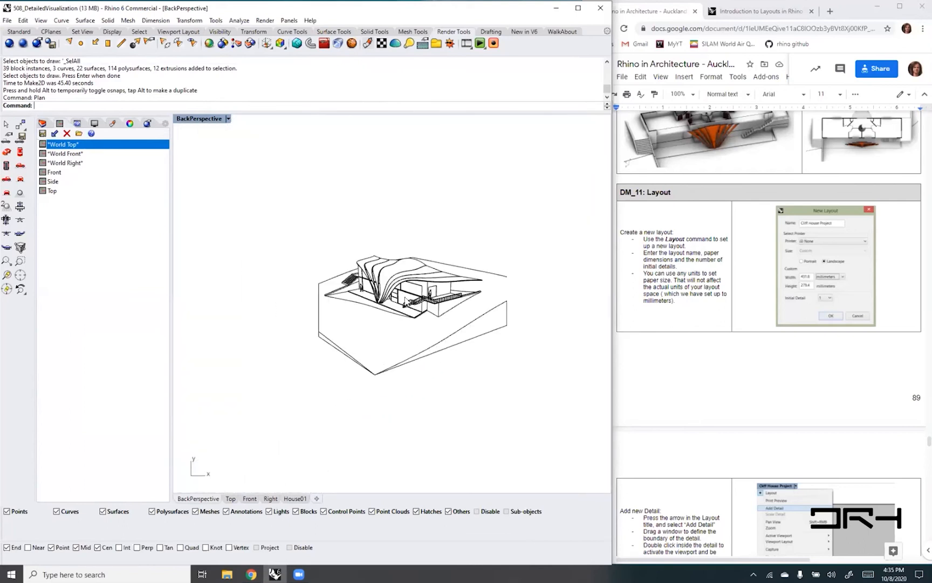
{"action": "scroll", "coordinate": [424, 291], "scroll_direction": "up", "scroll_amount": 4}
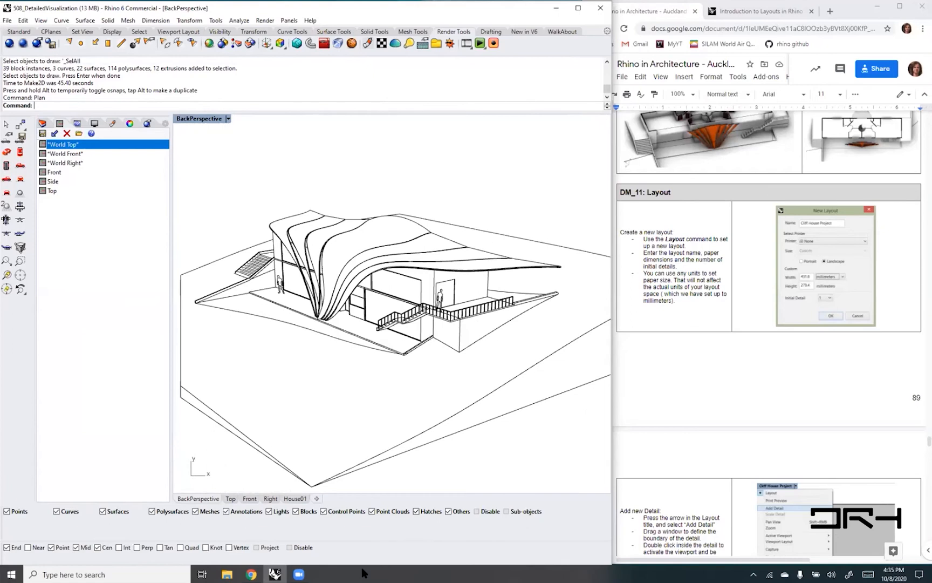
- On the House01 layout, set the top detail's construction plane to World Top and try to change it to plan view
{"action": "left_click", "coordinate": [296, 498]}
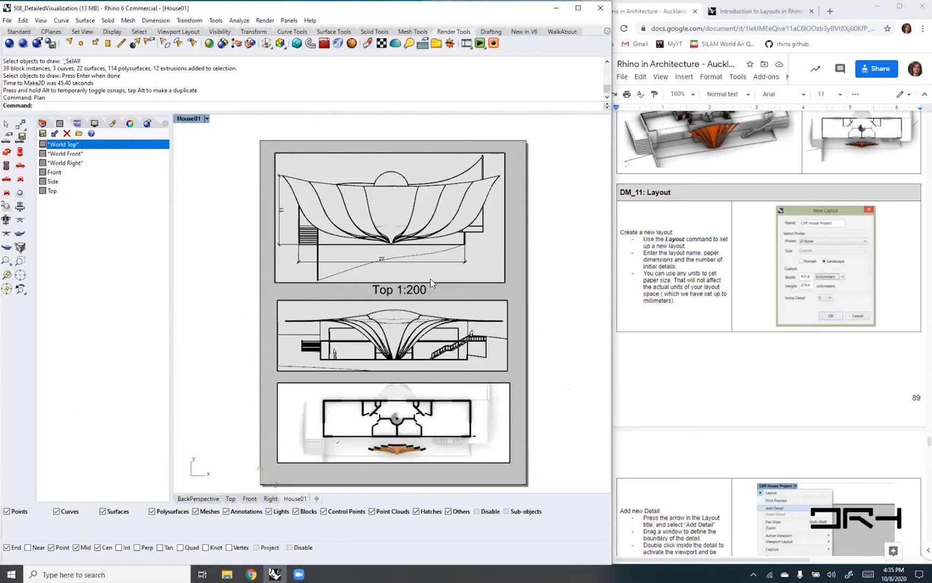
{"action": "double_click", "coordinate": [416, 264]}
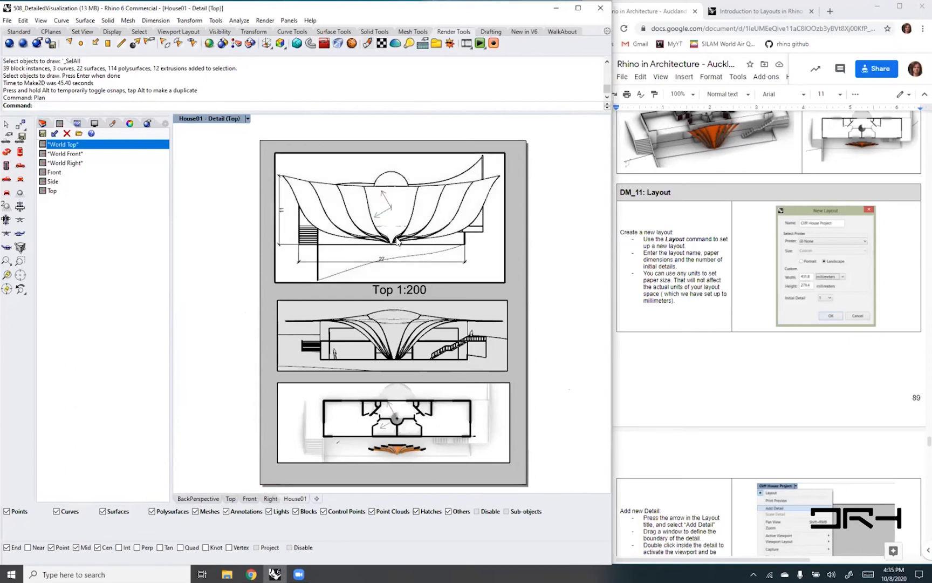
{"action": "left_click", "coordinate": [247, 119]}
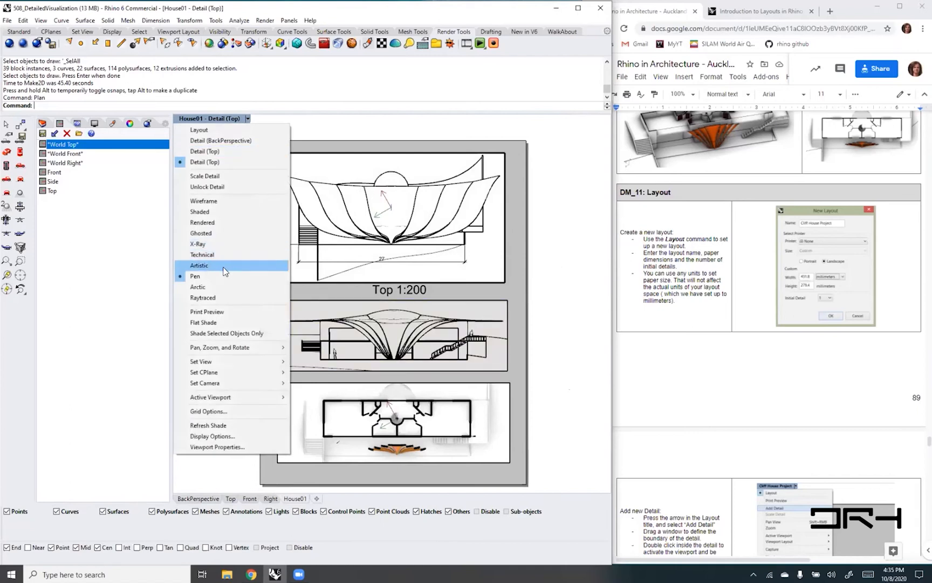
{"action": "mouse_move", "coordinate": [268, 363]}
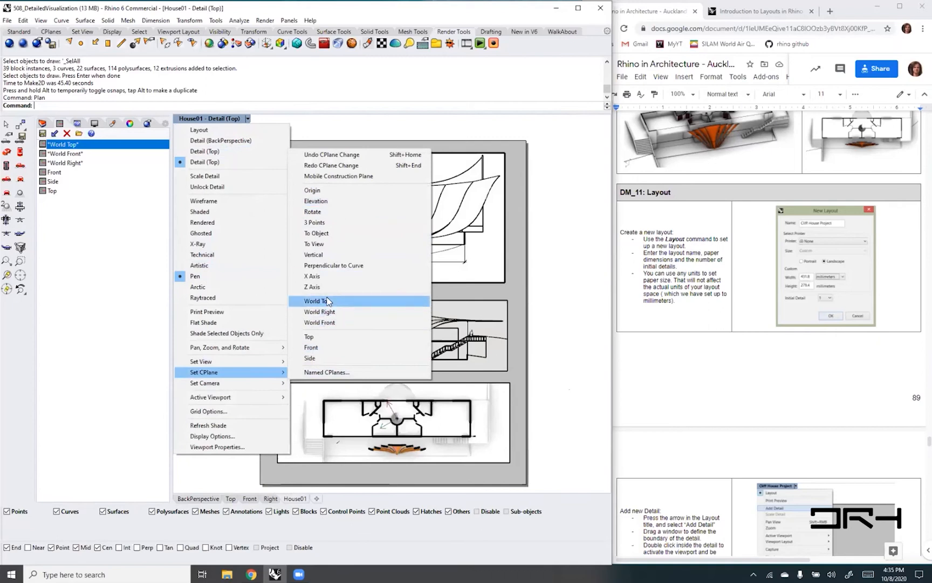
{"action": "left_click", "coordinate": [327, 301]}
{"action": "left_click", "coordinate": [427, 266]}
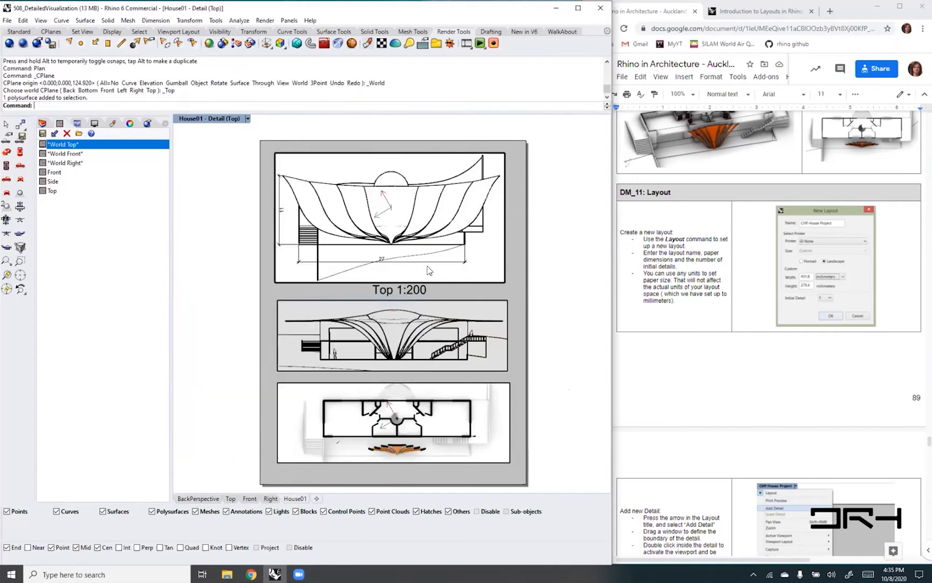
{"action": "type", "text": "Plan"}
{"action": "key", "text": "Return"}
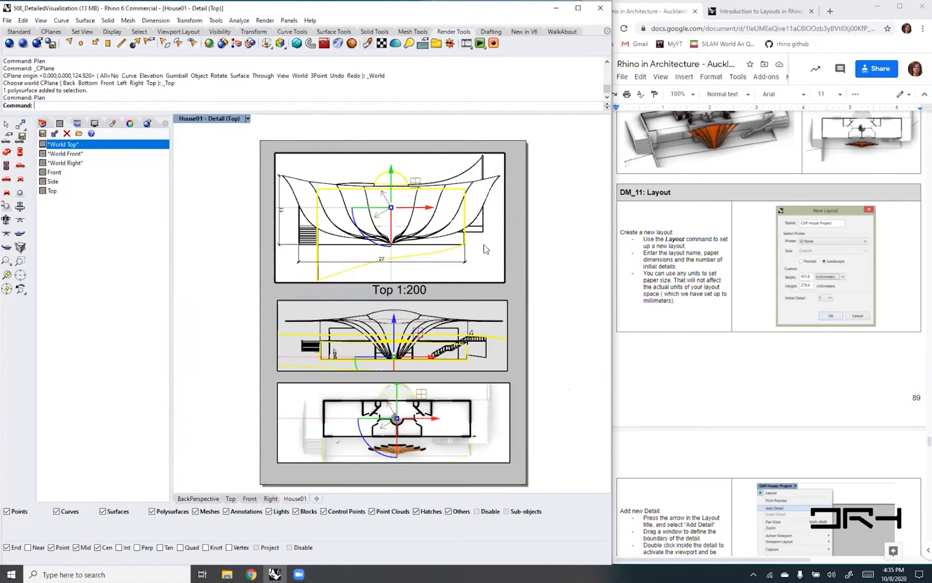
{"action": "scroll", "coordinate": [484, 249], "scroll_direction": "down", "scroll_amount": 3}
{"action": "scroll", "coordinate": [484, 254], "scroll_direction": "up", "scroll_amount": 3}
{"action": "double_click", "coordinate": [570, 299]}
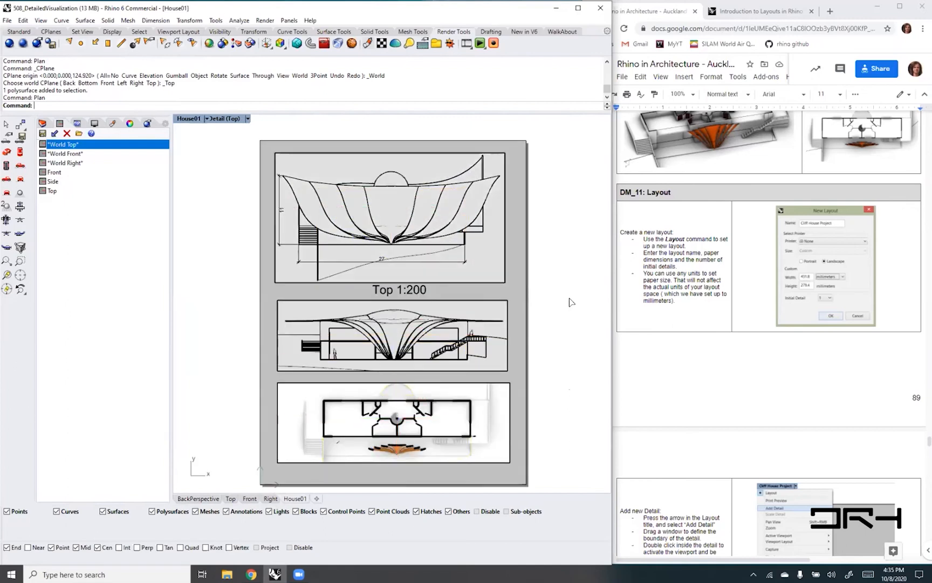
{"action": "double_click", "coordinate": [481, 264]}
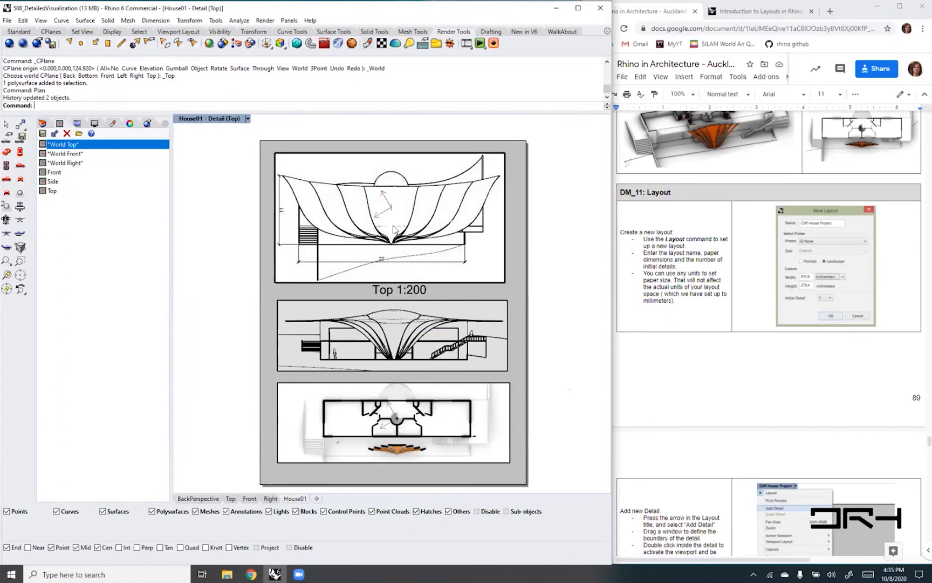
{"action": "scroll", "coordinate": [381, 219], "scroll_direction": "down", "scroll_amount": 1}
{"action": "scroll", "coordinate": [381, 220], "scroll_direction": "up", "scroll_amount": 1}
{"action": "left_click", "coordinate": [492, 284]}
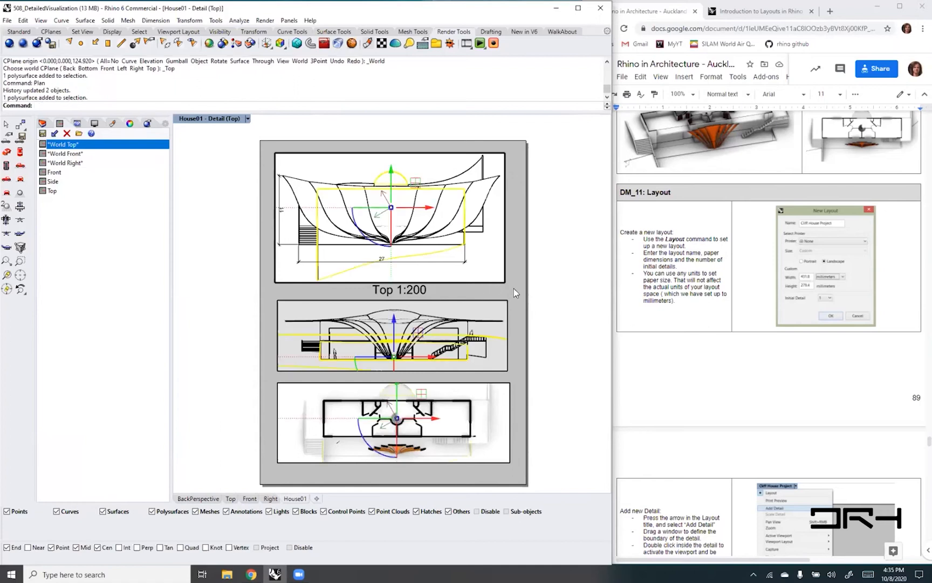
{"action": "key", "text": "Escape"}
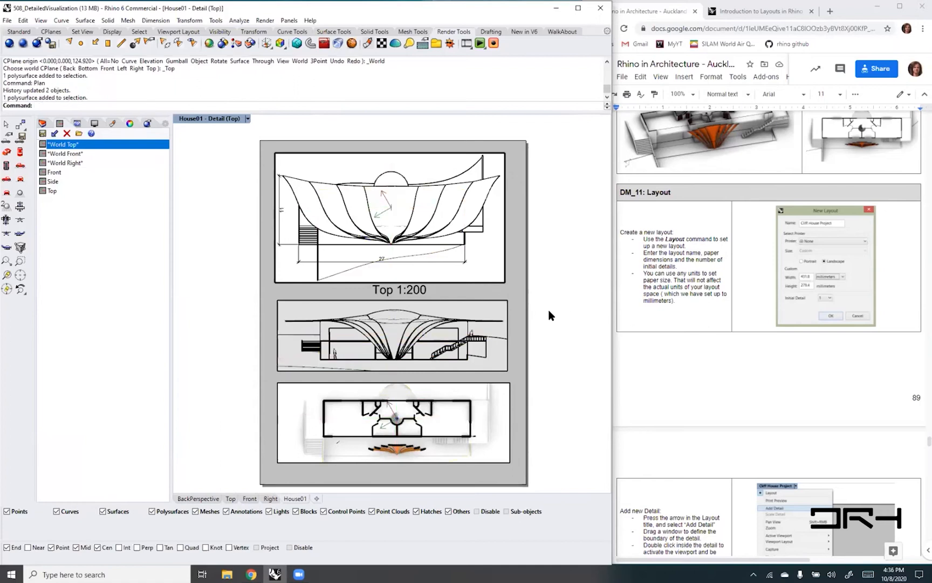
- Undo the latest operations back through the detail replacement, the gumball move, the Make2D and the bottom detail's lock change
{"action": "key", "text": "ctrl+z"}
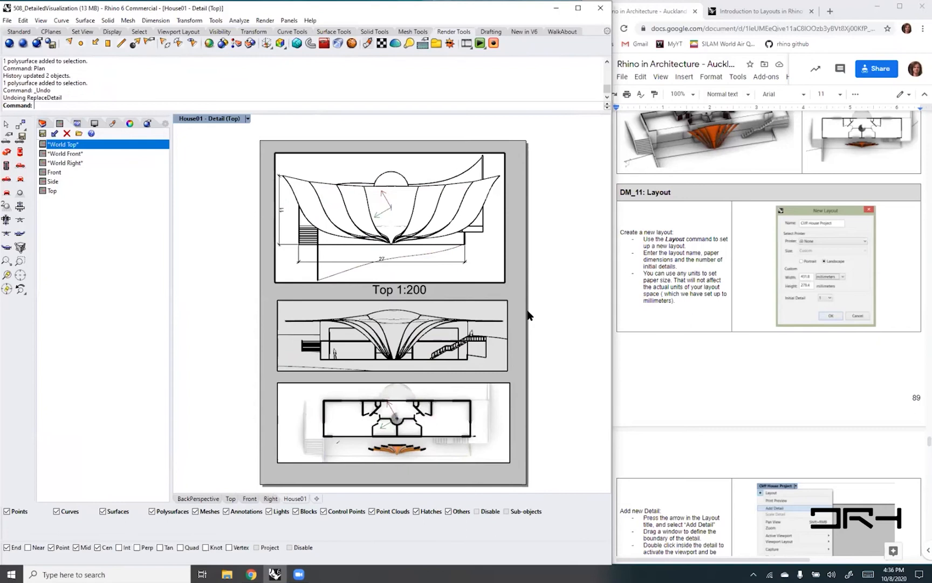
{"action": "left_click", "coordinate": [477, 284]}
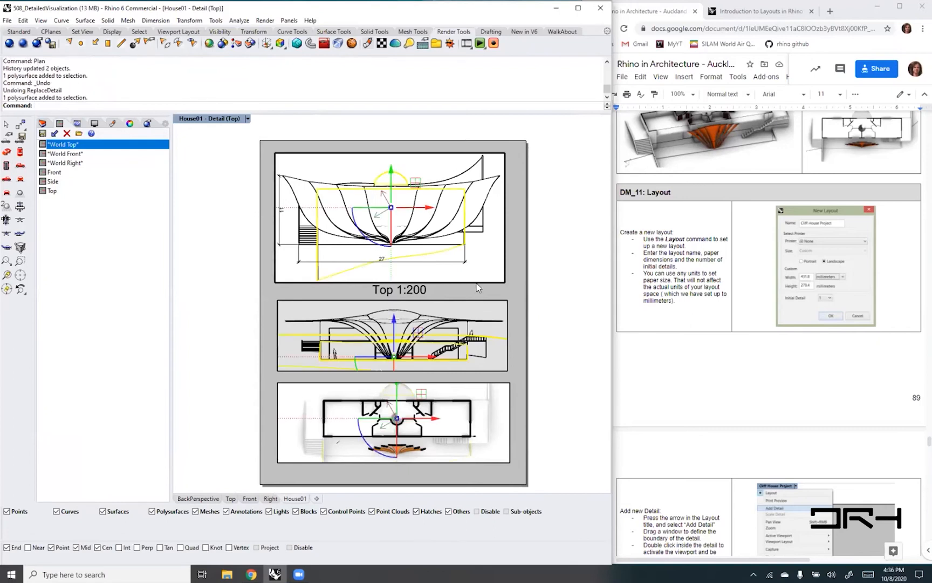
{"action": "key", "text": "ctrl+z"}
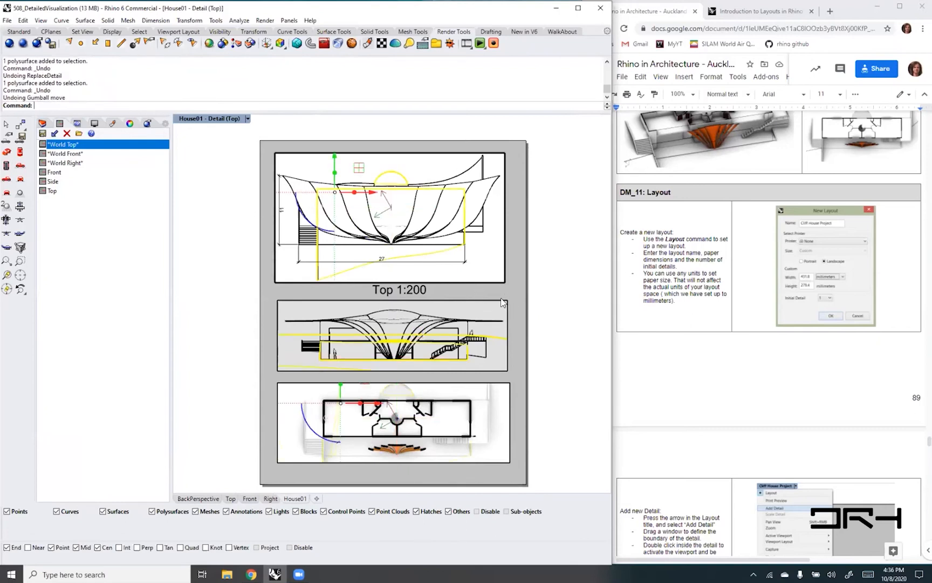
{"action": "key", "text": "Escape"}
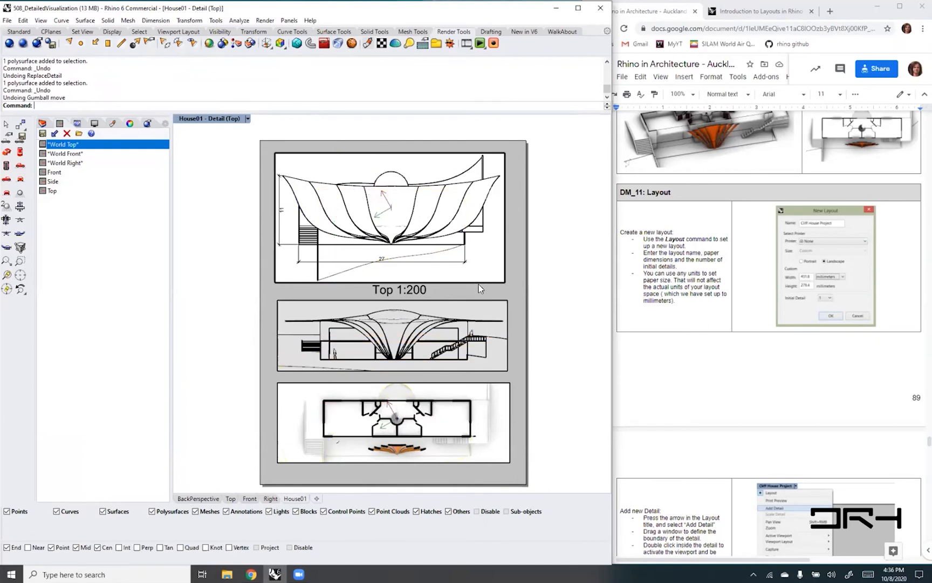
{"action": "key", "text": "ctrl+z"}
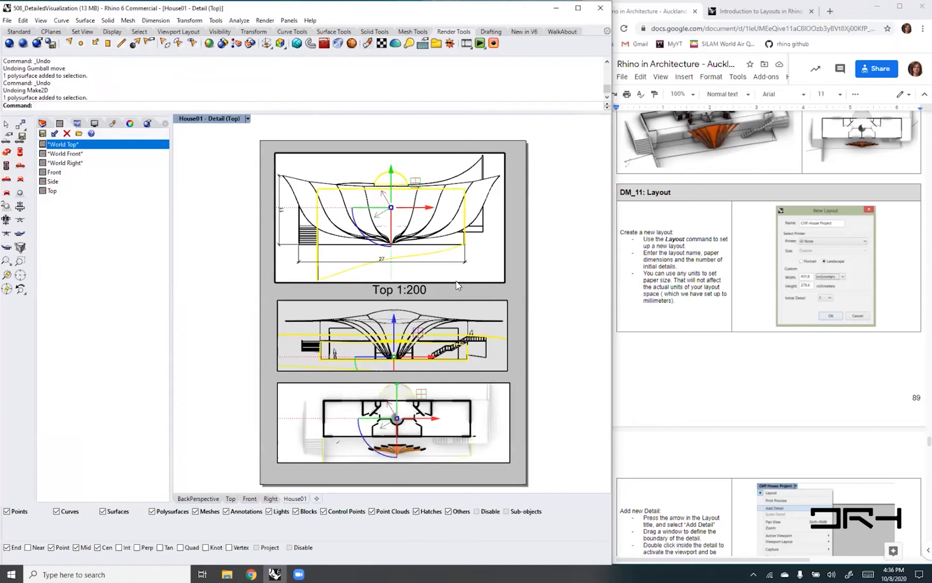
{"action": "key", "text": "ctrl+z"}
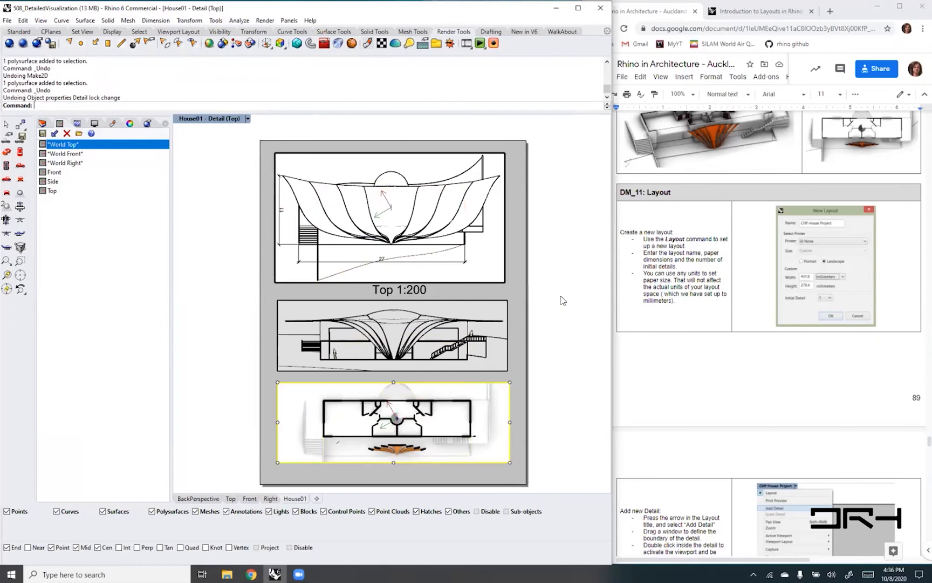
- Undo the bottom detail's scale change and view replacements to restore its rendered perspective of the whole house
{"action": "left_click", "coordinate": [475, 281]}
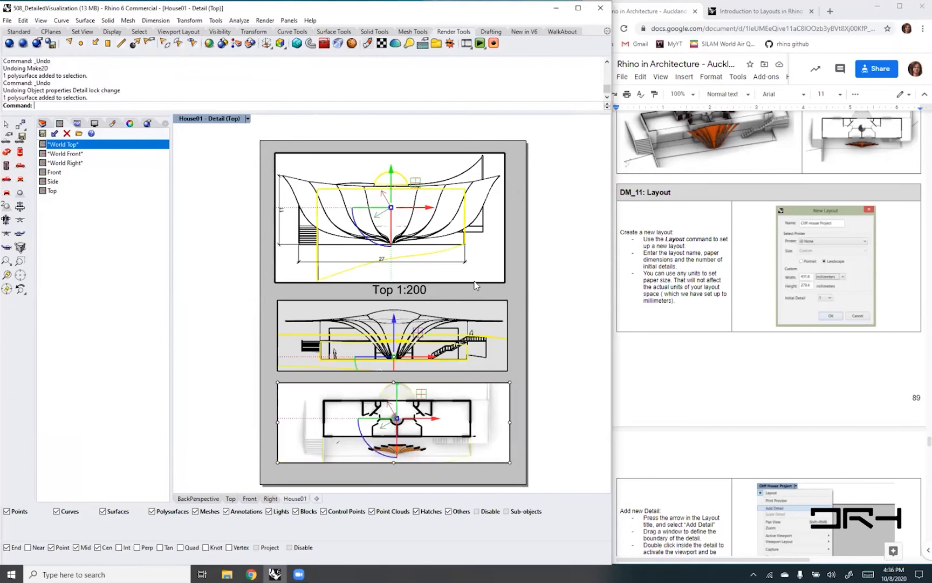
{"action": "left_click", "coordinate": [545, 286]}
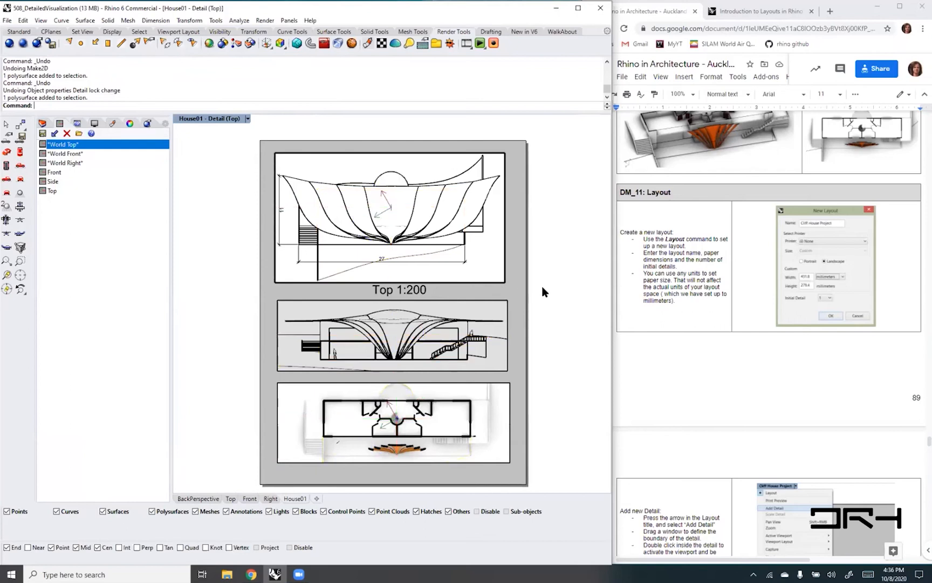
{"action": "left_click", "coordinate": [495, 285]}
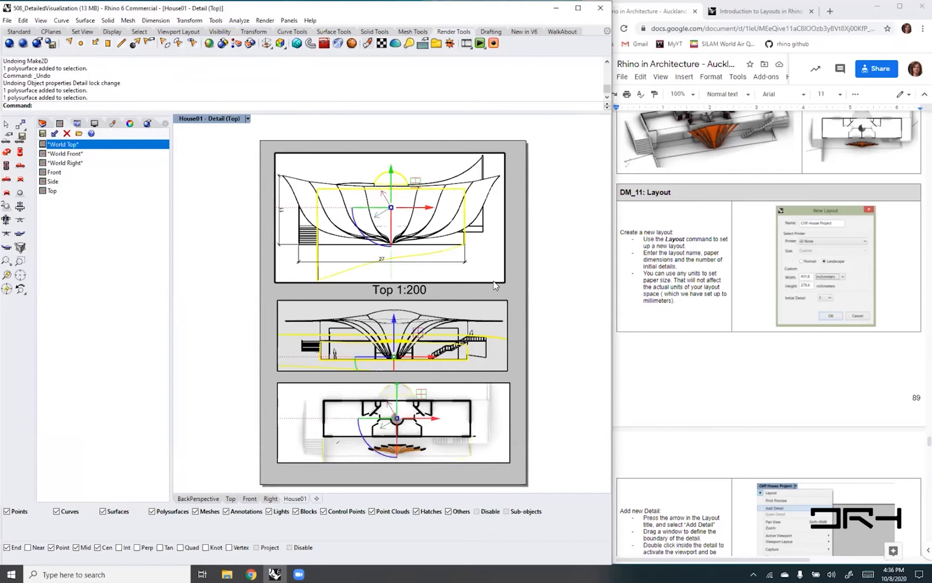
{"action": "left_click", "coordinate": [483, 465]}
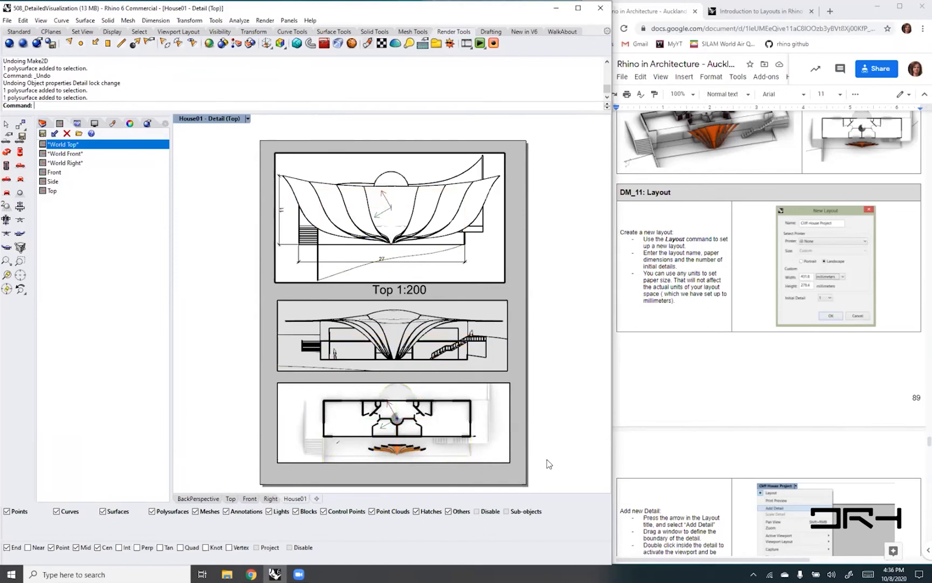
{"action": "key", "text": "ctrl+z"}
{"action": "key", "text": "ctrl+z"}
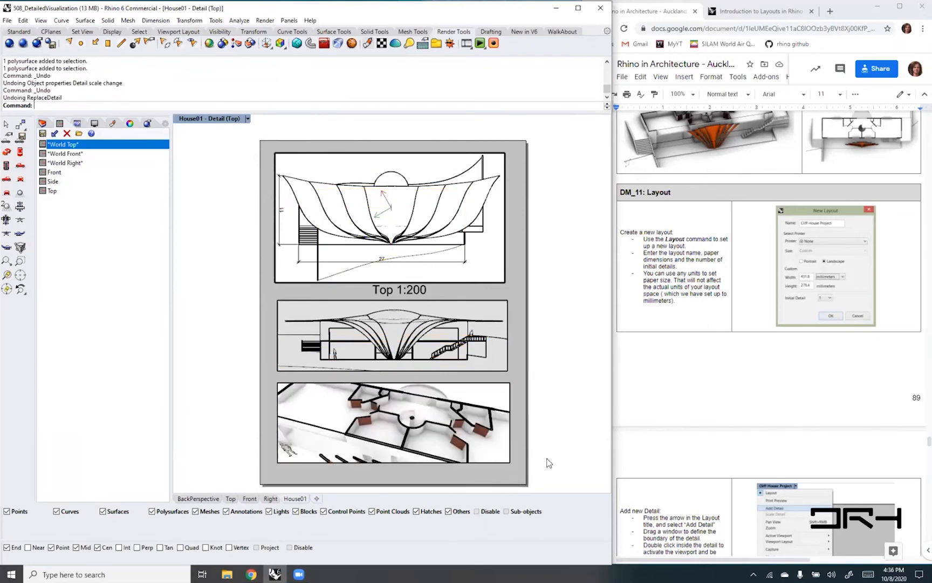
{"action": "key", "text": "ctrl+z"}
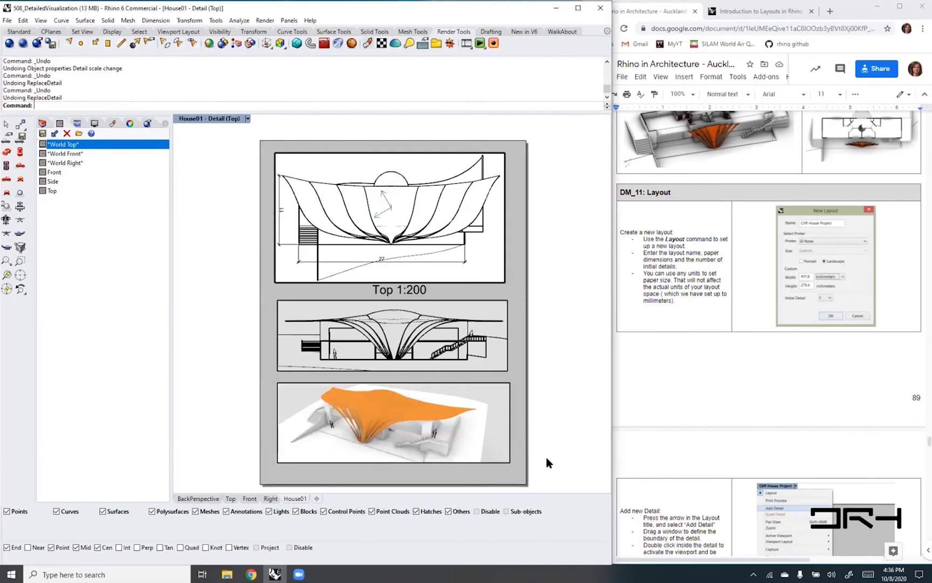
- Leave the top detail and check the lock and scale properties of the bottom perspective detail
{"action": "double_click", "coordinate": [502, 465]}
{"action": "left_click", "coordinate": [502, 446]}
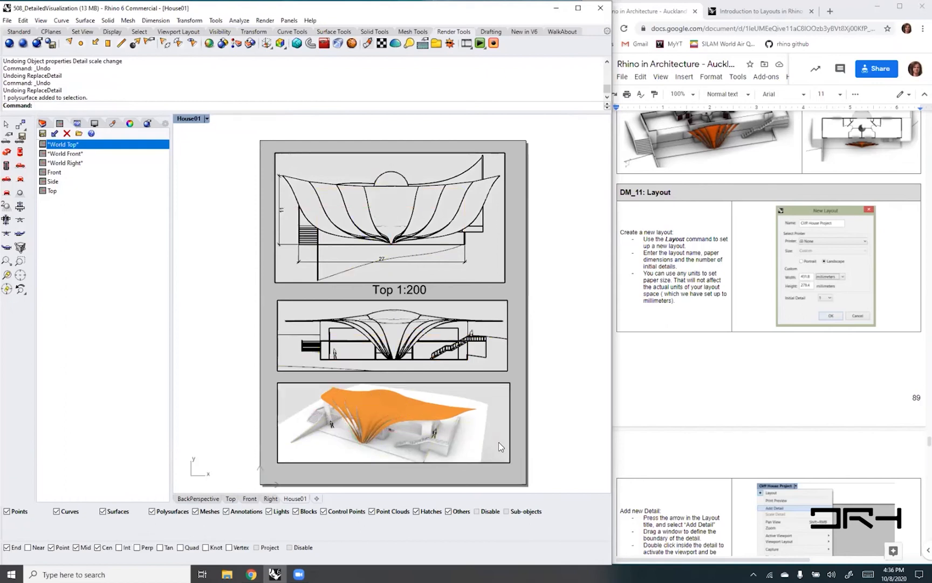
{"action": "double_click", "coordinate": [500, 440]}
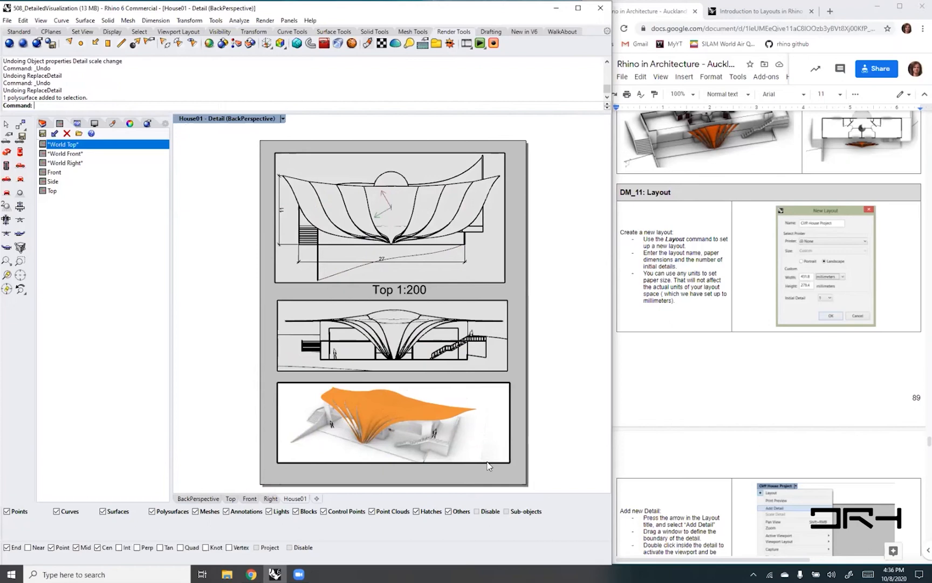
{"action": "double_click", "coordinate": [521, 465]}
{"action": "left_click", "coordinate": [508, 461]}
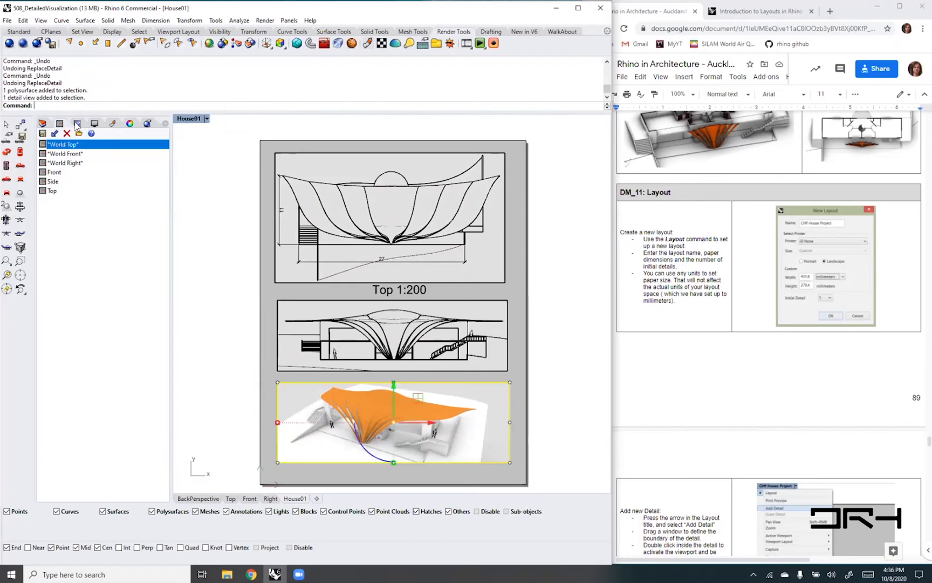
{"action": "left_click", "coordinate": [129, 123]}
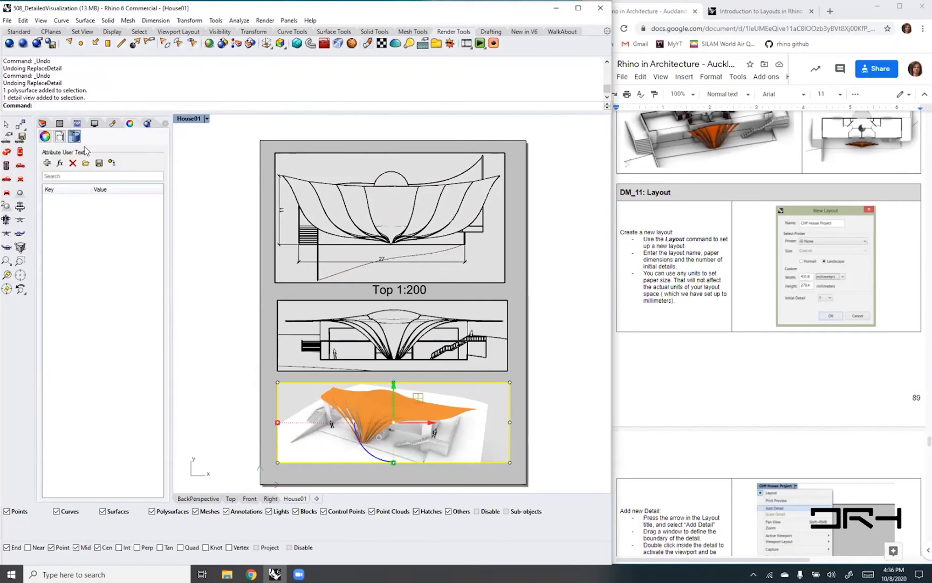
{"action": "left_click", "coordinate": [59, 136]}
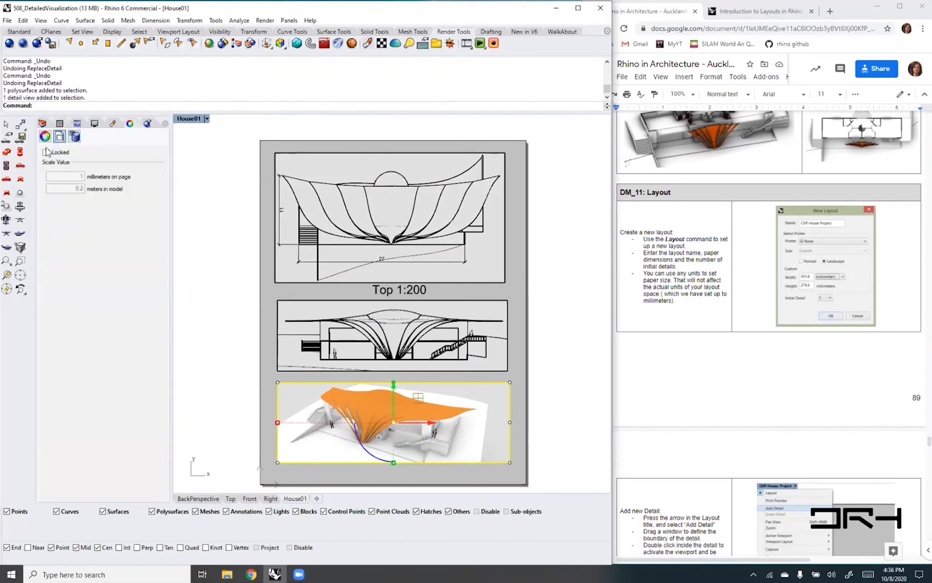
{"action": "left_click", "coordinate": [558, 445]}
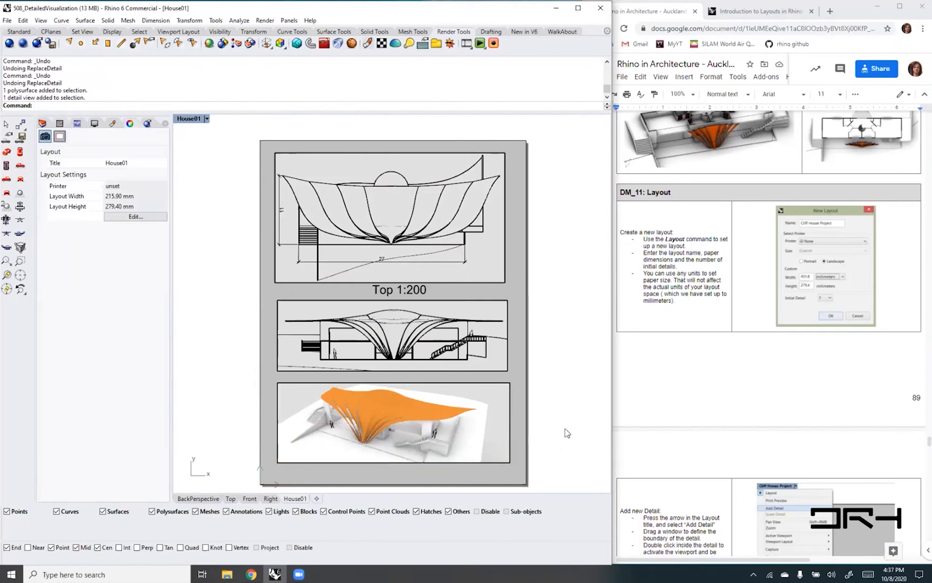
- Set the construction plane of the bottom BackPerspective detail to World Top and change the detail to plan view
{"action": "double_click", "coordinate": [496, 446]}
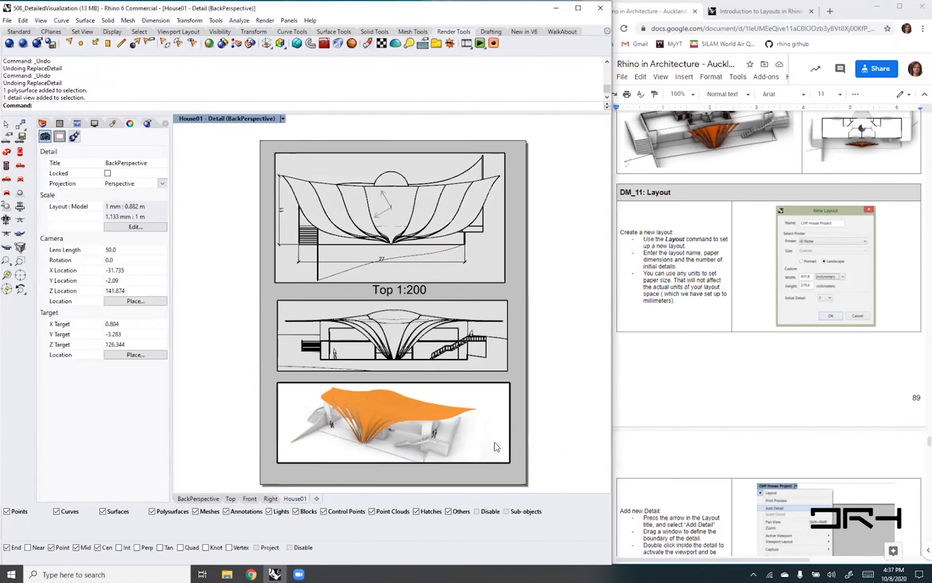
{"action": "left_click", "coordinate": [282, 118]}
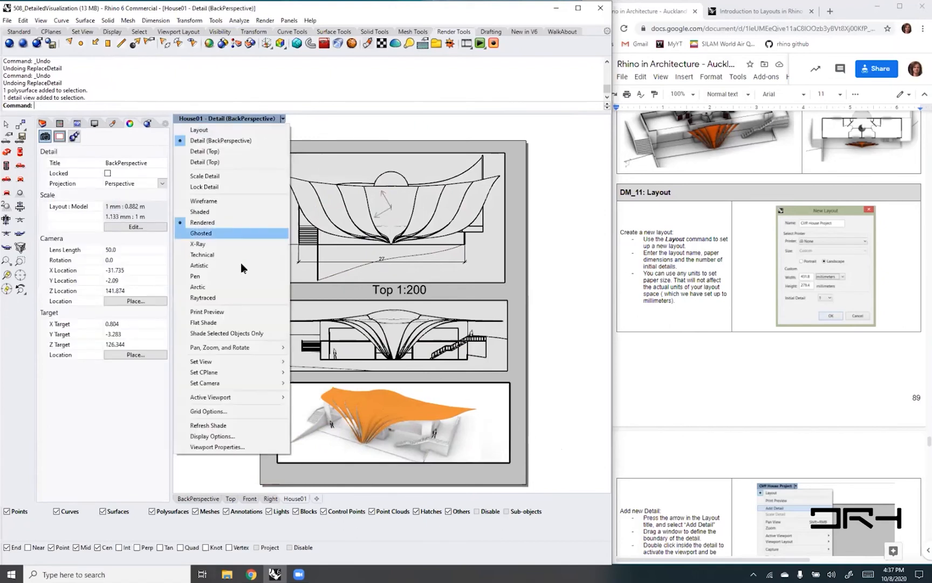
{"action": "mouse_move", "coordinate": [247, 362]}
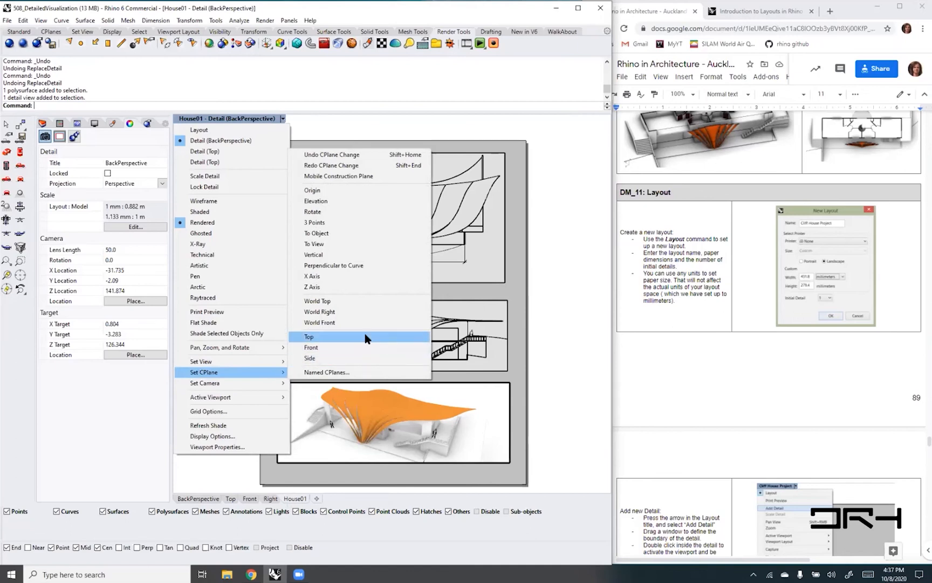
{"action": "left_click", "coordinate": [339, 302]}
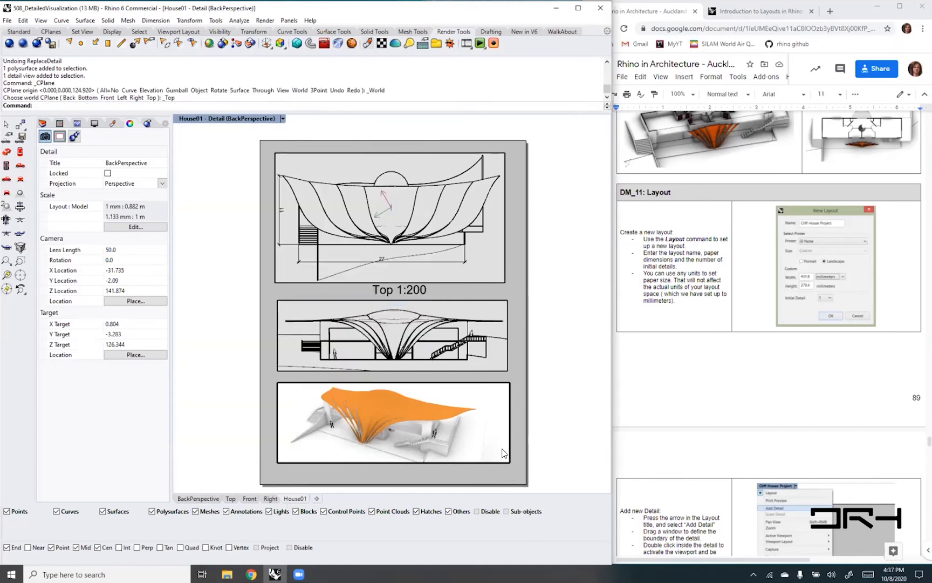
{"action": "type", "text": "Plan"}
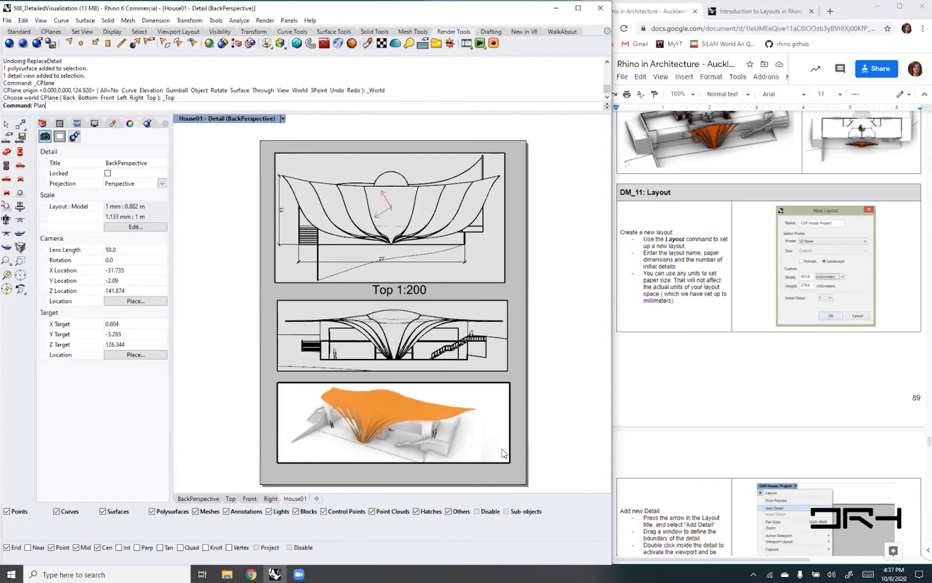
{"action": "key", "text": "Return"}
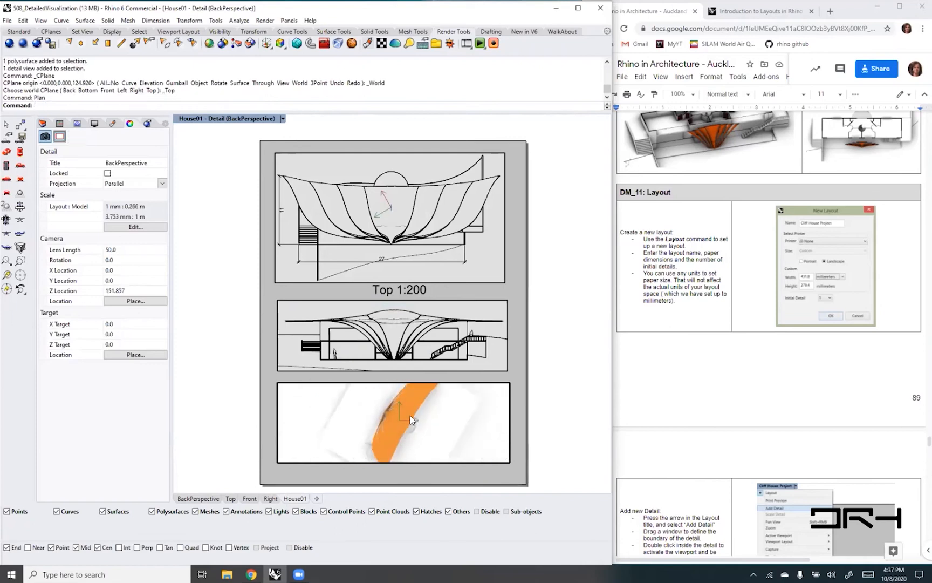
- Set the bottom detail's display mode to Wireframe and reframe its plan view to look for the 2D perspective drawing
{"action": "left_click", "coordinate": [282, 118]}
{"action": "left_click", "coordinate": [215, 201]}
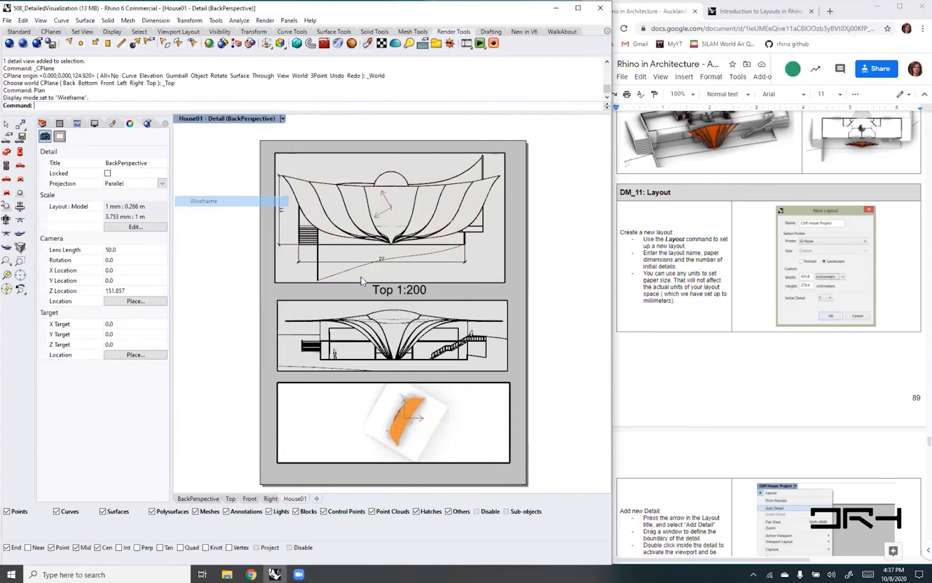
{"action": "scroll", "coordinate": [408, 423], "scroll_direction": "down", "scroll_amount": 7}
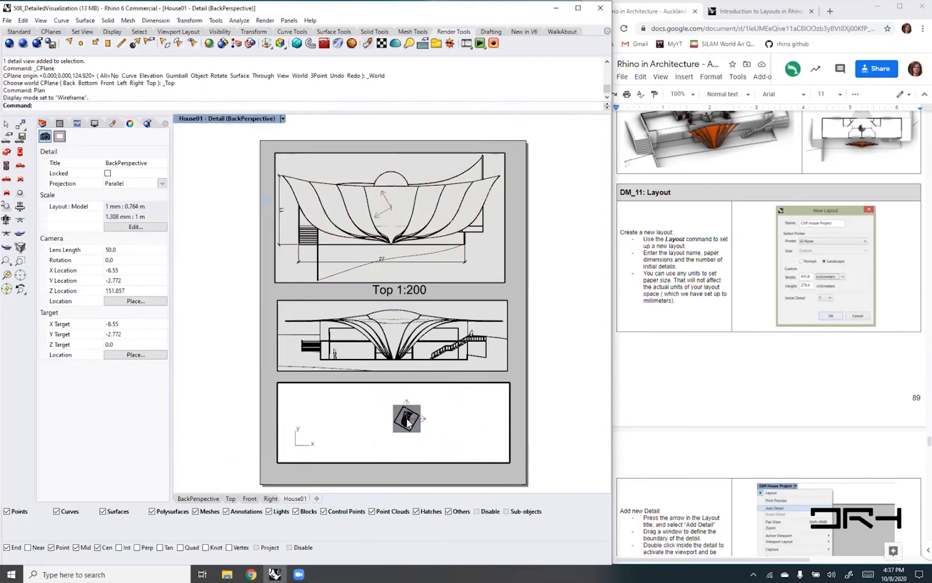
{"action": "mouse_move", "coordinate": [393, 430]}
{"action": "right_mouse_down"}
{"action": "mouse_move", "coordinate": [373, 424]}
{"action": "mouse_move", "coordinate": [385, 437]}
{"action": "right_mouse_up"}
{"action": "scroll", "coordinate": [365, 407], "scroll_direction": "up", "scroll_amount": 2}
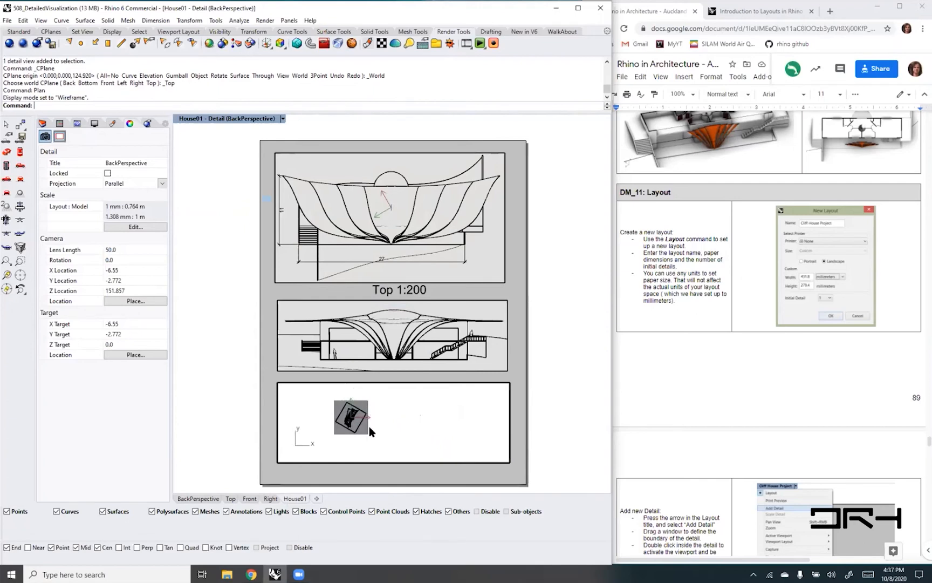
{"action": "scroll", "coordinate": [369, 426], "scroll_direction": "up", "scroll_amount": 6}
{"action": "right_click_drag", "start_coordinate": [401, 417], "coordinate": [416, 436]}
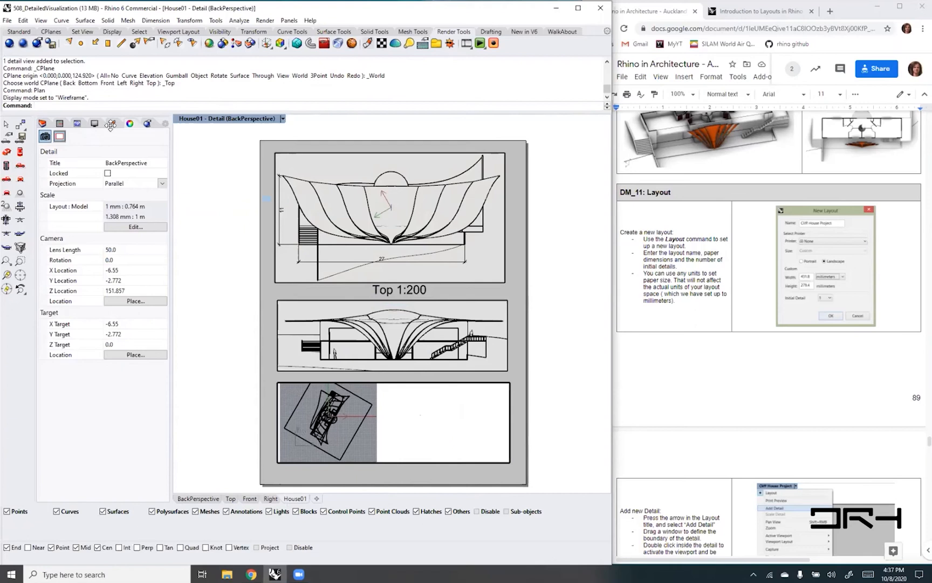
- Switch from the layout to the BackPerspective model viewport and bring the house model into view
{"action": "left_click", "coordinate": [46, 123]}
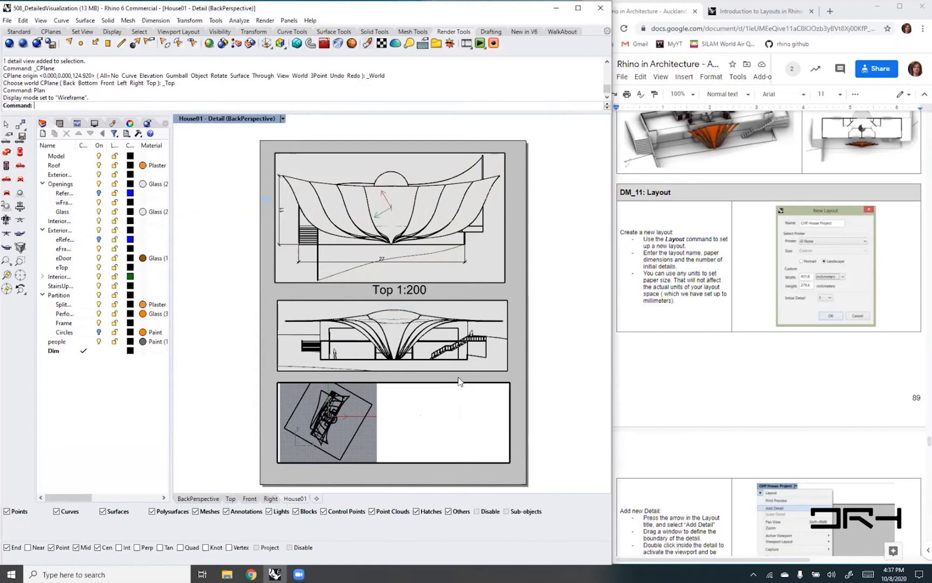
{"action": "right_click_drag", "start_coordinate": [395, 422], "coordinate": [412, 423]}
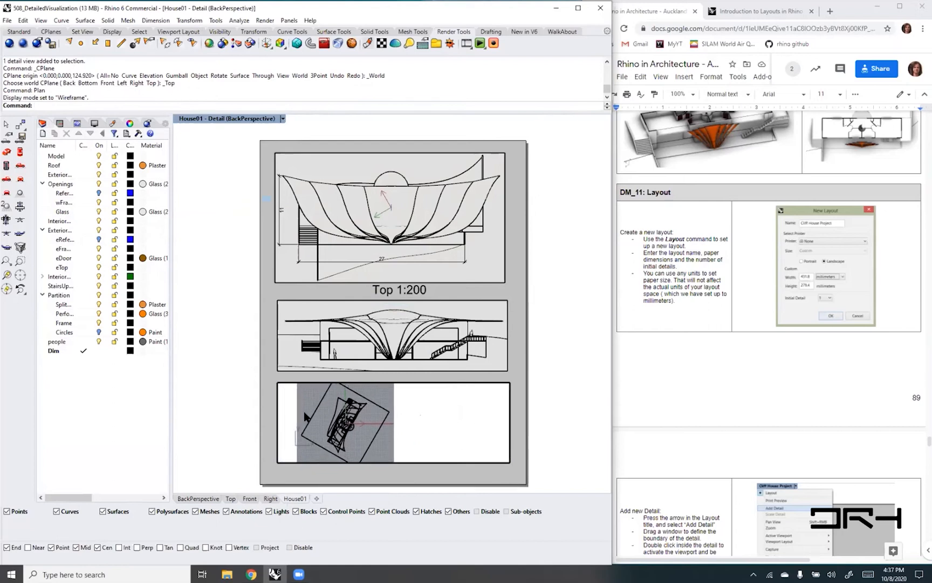
{"action": "left_click", "coordinate": [190, 500]}
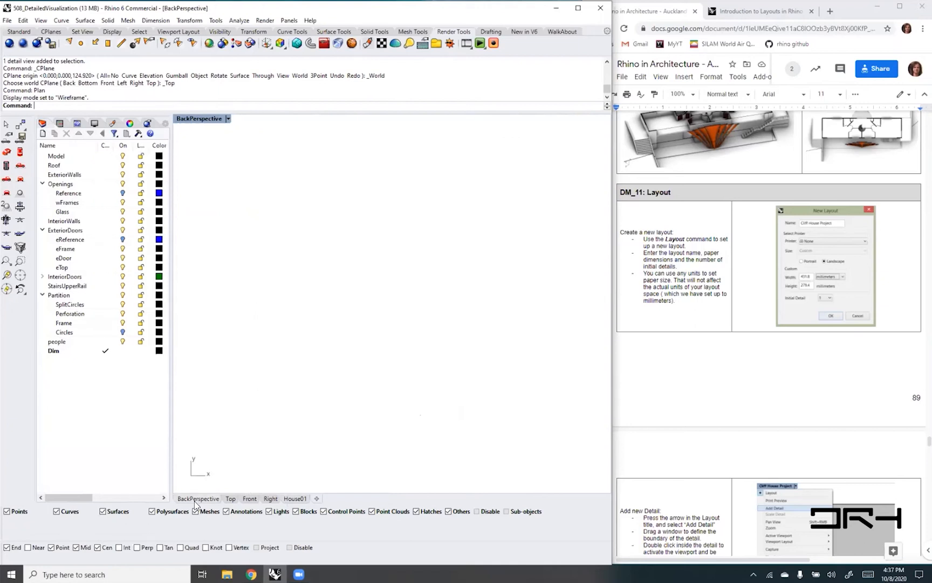
{"action": "scroll", "coordinate": [432, 357], "scroll_direction": "down", "scroll_amount": 5}
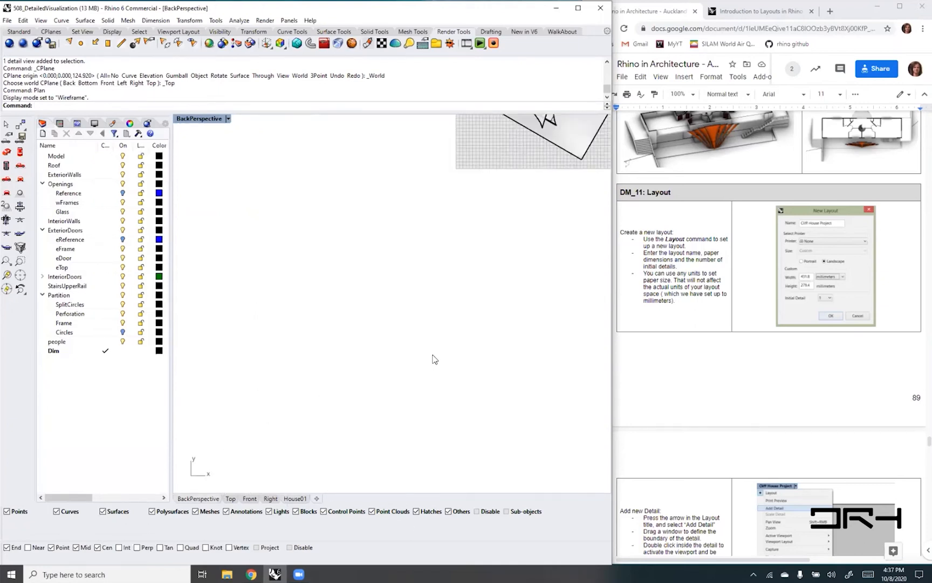
{"action": "scroll", "coordinate": [432, 356], "scroll_direction": "up", "scroll_amount": 2}
{"action": "right_click_drag", "start_coordinate": [498, 291], "coordinate": [416, 375]}
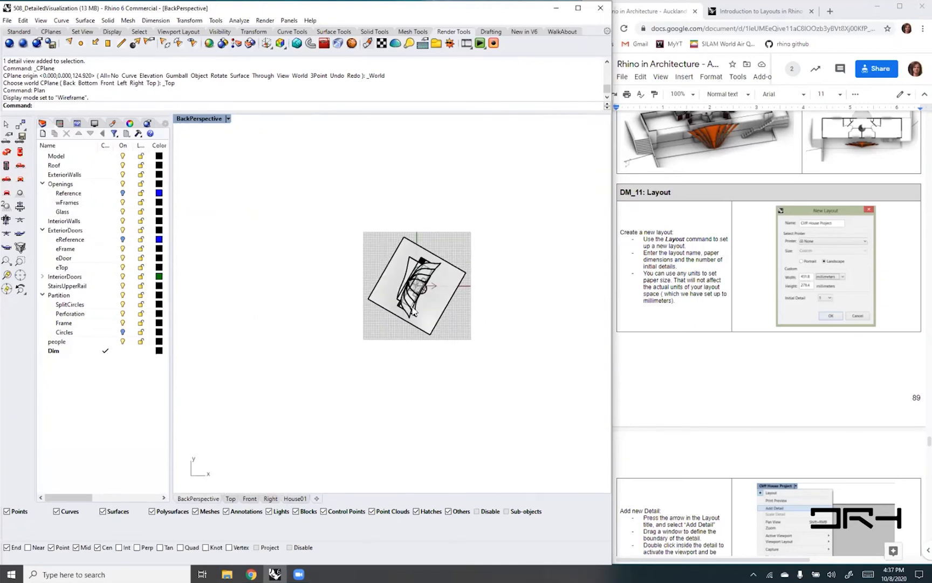
- Display the list of saved named views and restore BackPerspective in the model viewport
{"action": "left_click", "coordinate": [63, 124]}
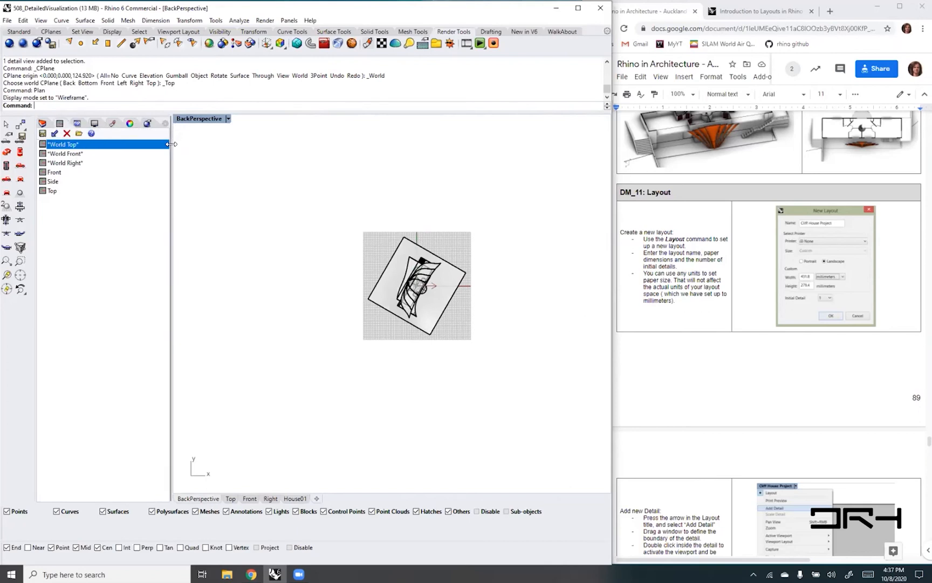
{"action": "left_click_drag", "start_coordinate": [172, 141], "coordinate": [187, 143]}
{"action": "left_click", "coordinate": [182, 124]}
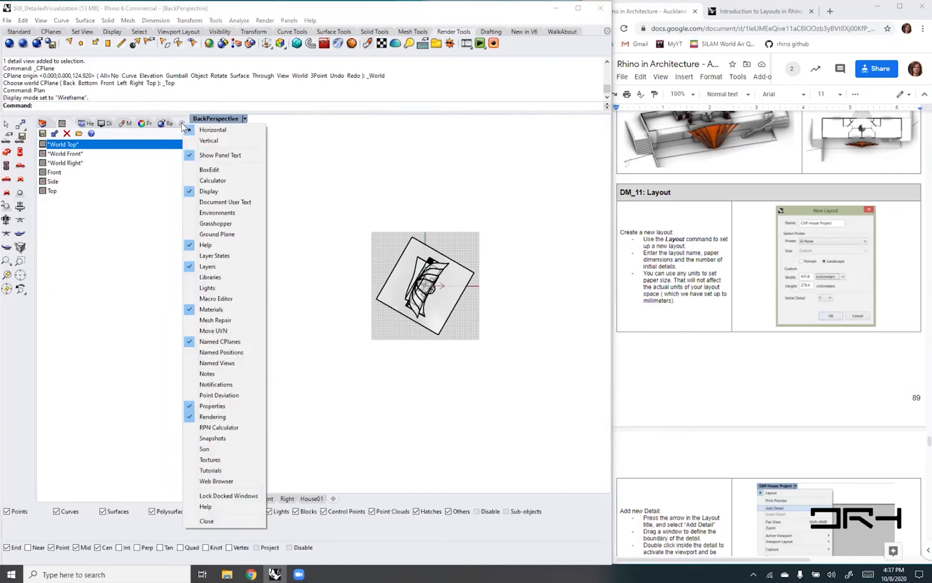
{"action": "left_click", "coordinate": [197, 362]}
{"action": "left_click", "coordinate": [64, 166]}
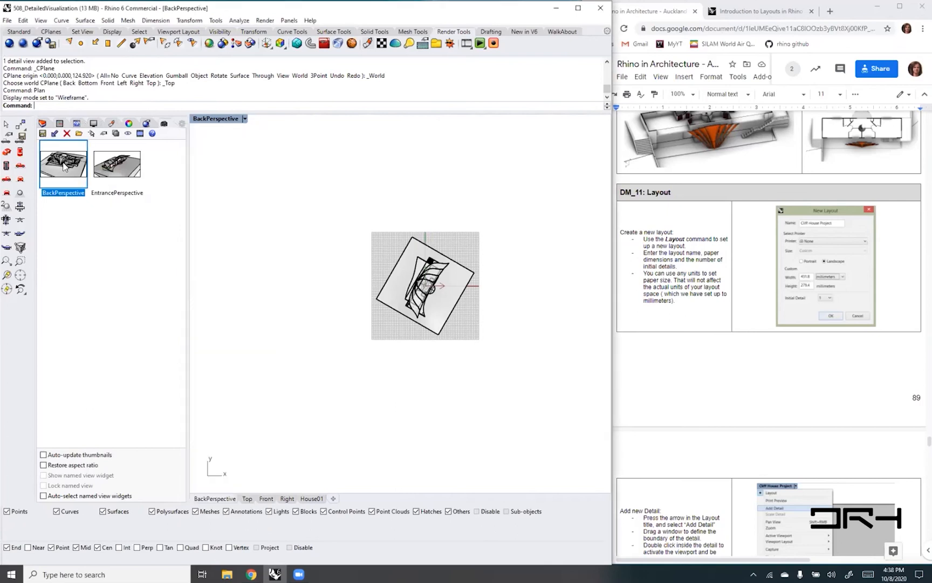
{"action": "double_click", "coordinate": [64, 166]}
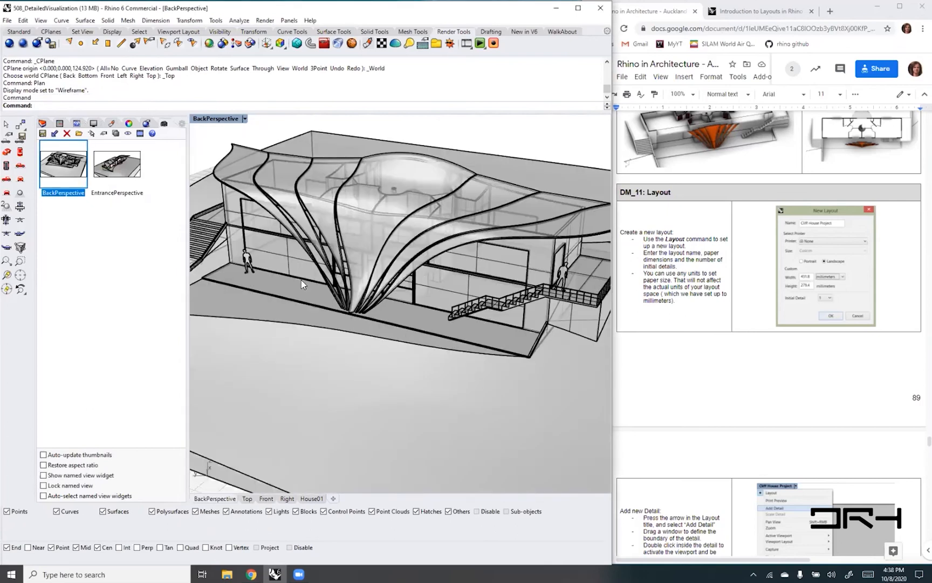
- Generate a Make2D drawing of all objects from the BackPerspective view and locate the resulting curves
{"action": "type", "text": "Make2D"}
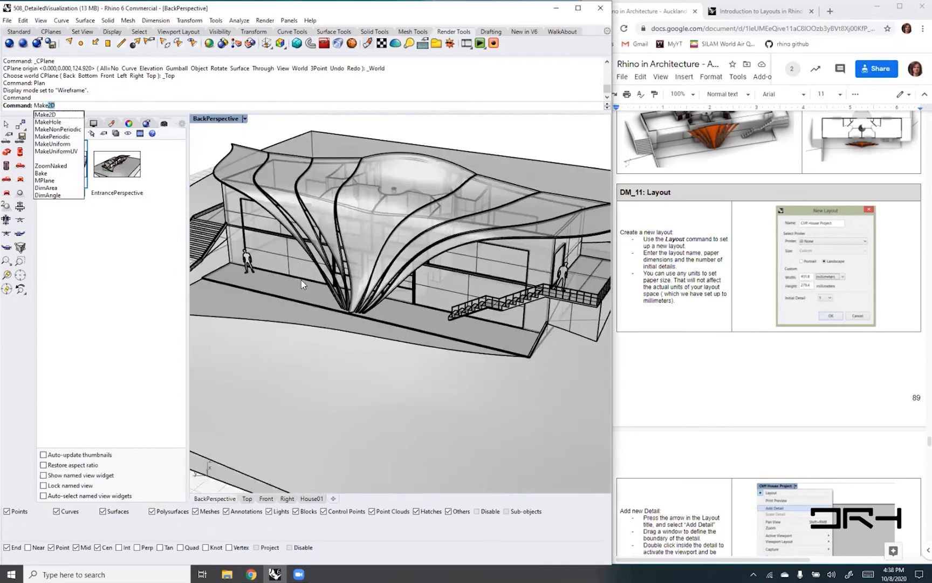
{"action": "key", "text": "Return"}
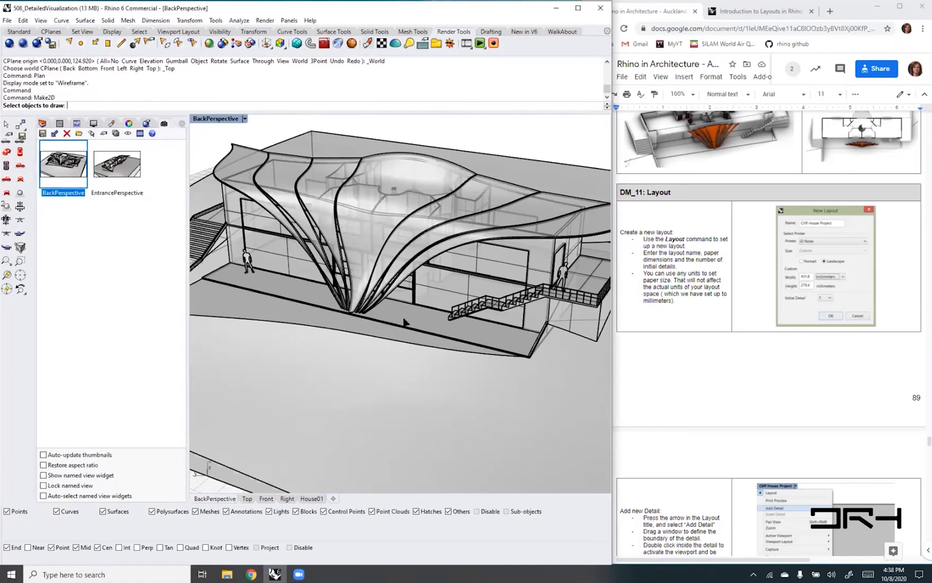
{"action": "key", "text": "ctrl+a"}
{"action": "key", "text": "Return"}
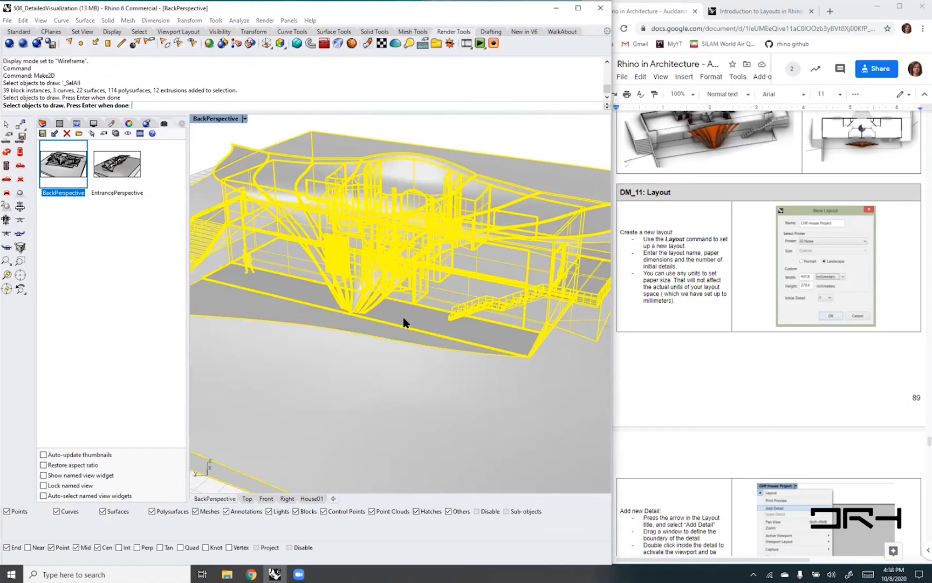
{"action": "left_click", "coordinate": [250, 387]}
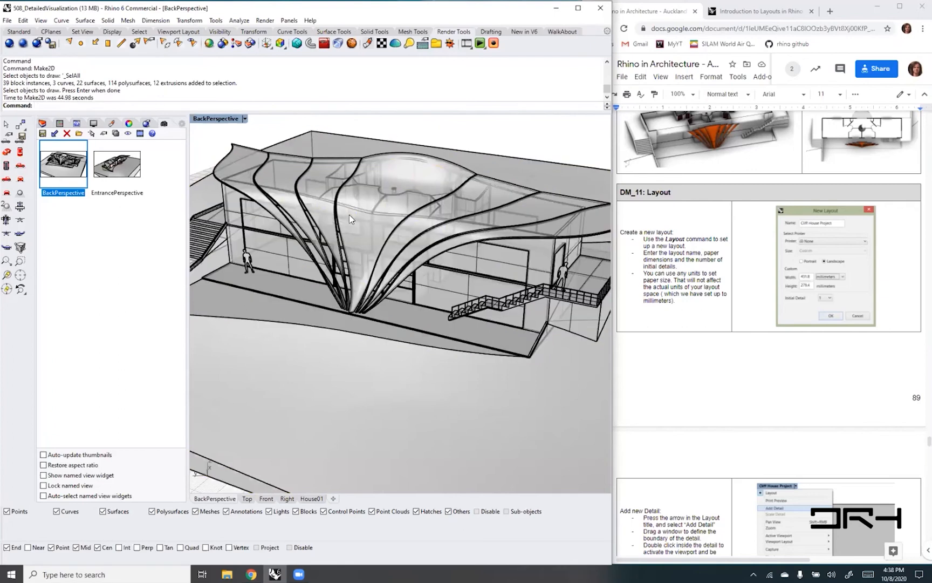
{"action": "scroll", "coordinate": [347, 216], "scroll_direction": "down", "scroll_amount": 8}
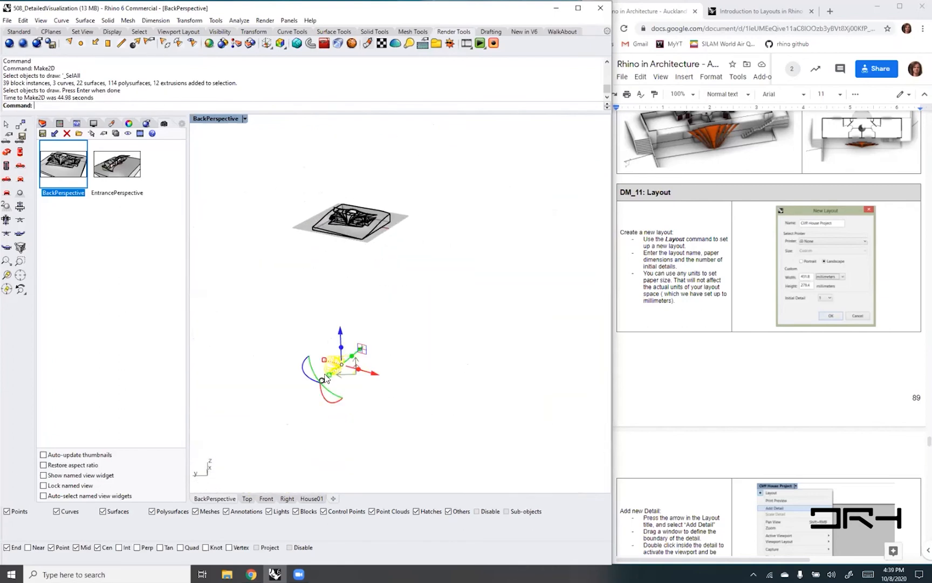
{"action": "scroll", "coordinate": [325, 379], "scroll_direction": "up", "scroll_amount": 6}
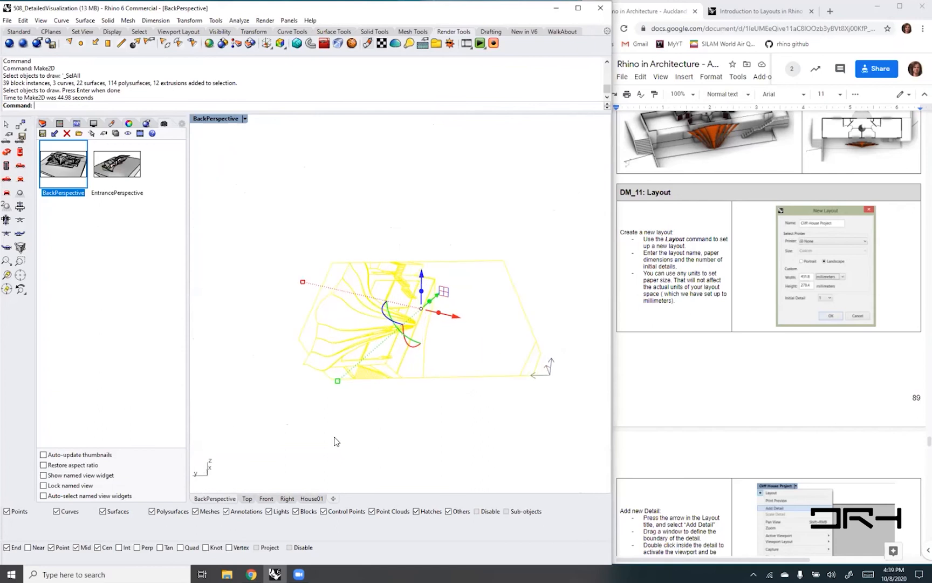
- Move the 2D perspective drawing clear of the 3D model in the House01 layout's bottom detail
{"action": "left_click", "coordinate": [308, 500]}
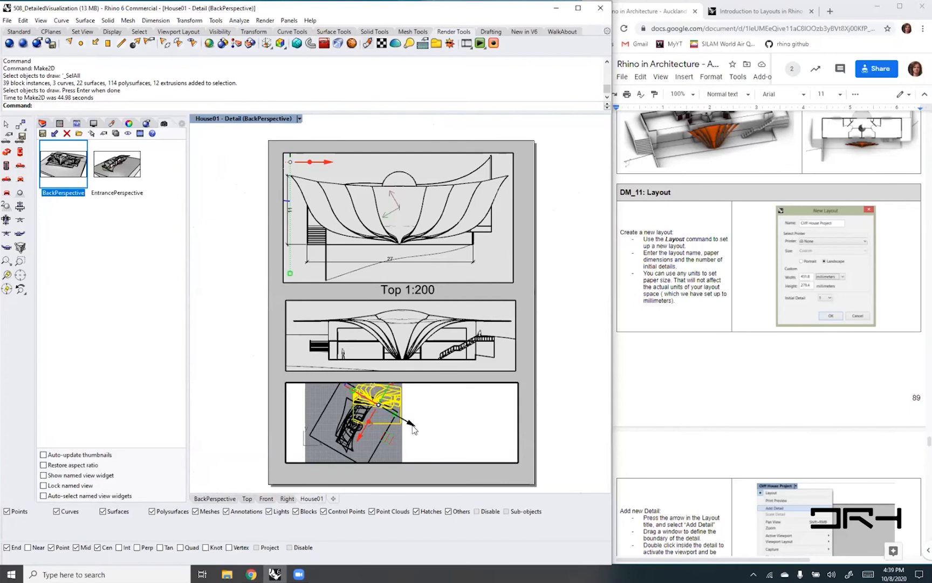
{"action": "left_click_drag", "start_coordinate": [411, 424], "coordinate": [482, 454]}
{"action": "scroll", "coordinate": [452, 445], "scroll_direction": "up", "scroll_amount": 4}
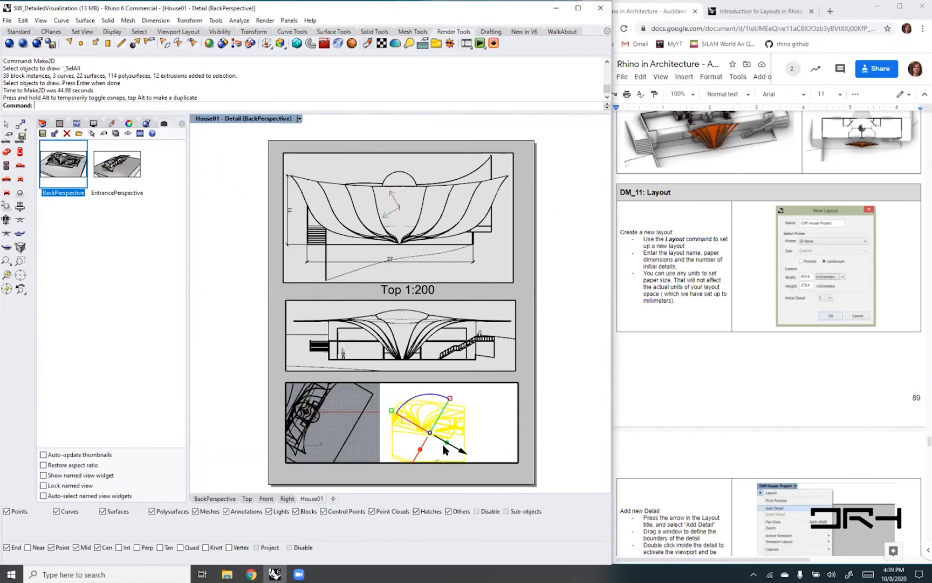
{"action": "scroll", "coordinate": [443, 446], "scroll_direction": "down", "scroll_amount": 4}
{"action": "right_click_drag", "start_coordinate": [487, 437], "coordinate": [474, 433]}
{"action": "left_click", "coordinate": [474, 430]}
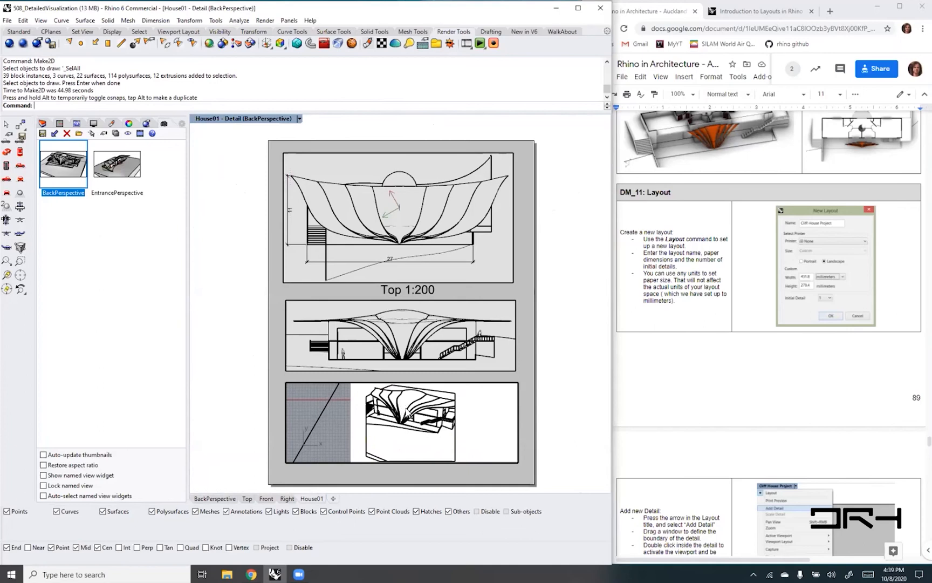
- Delete the terrain outline curves around the house from the 2D perspective drawing in the bottom detail
{"action": "scroll", "coordinate": [406, 409], "scroll_direction": "up", "scroll_amount": 4}
{"action": "right_click_drag", "start_coordinate": [420, 413], "coordinate": [395, 429]}
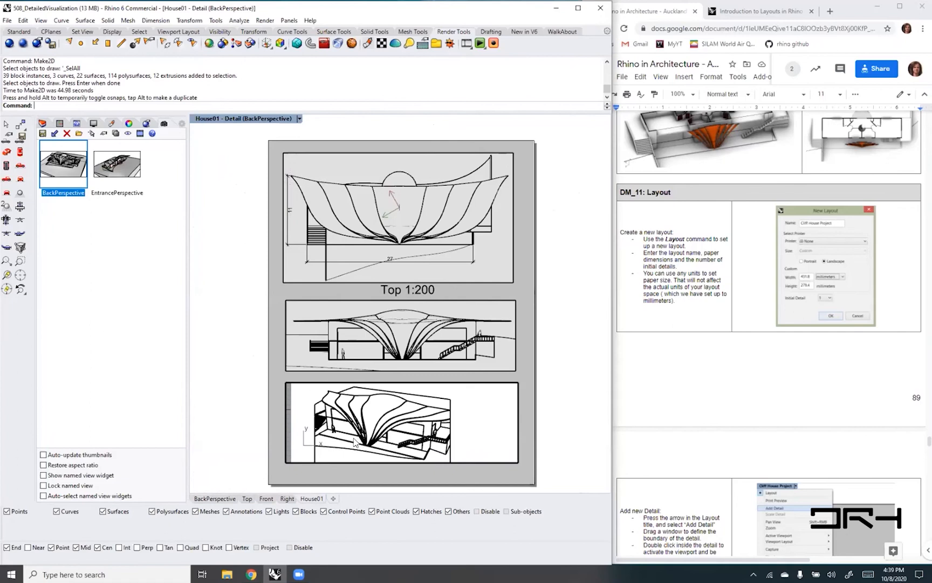
{"action": "left_click", "coordinate": [414, 415]}
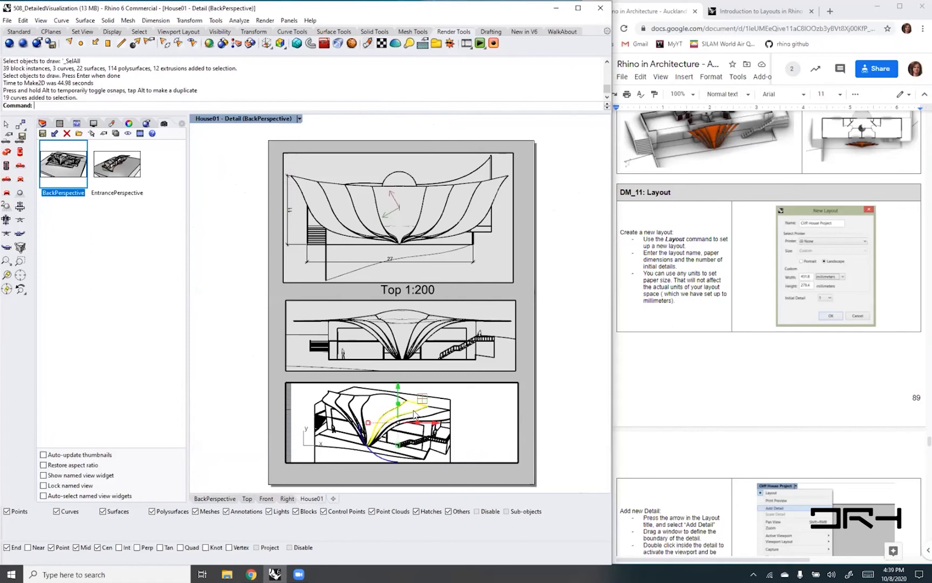
{"action": "left_click", "coordinate": [475, 406]}
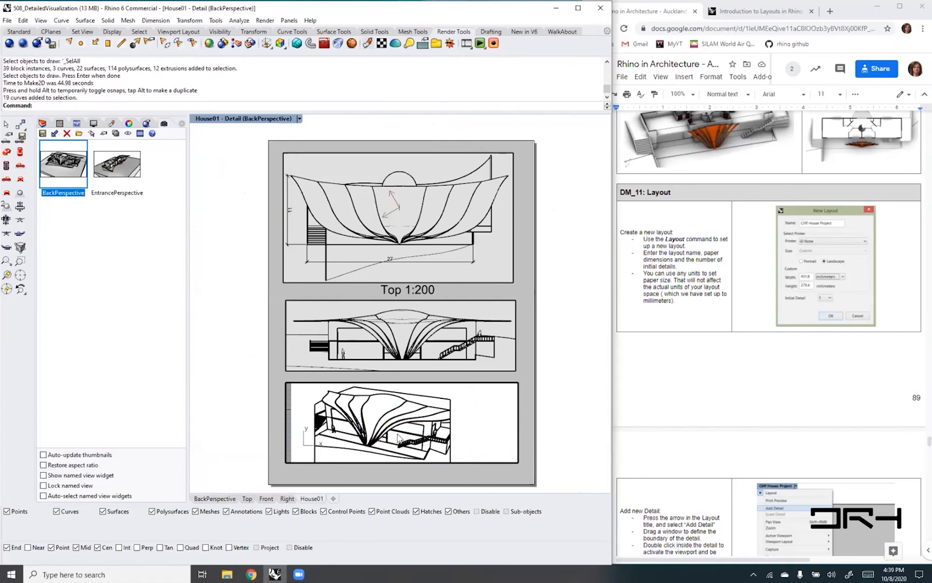
{"action": "left_click", "coordinate": [437, 400]}
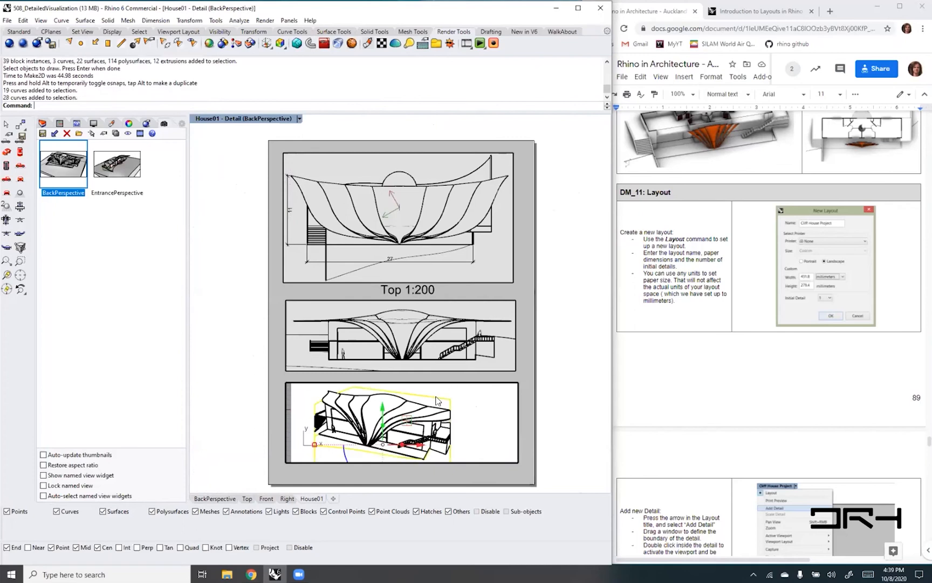
{"action": "key", "text": "Delete"}
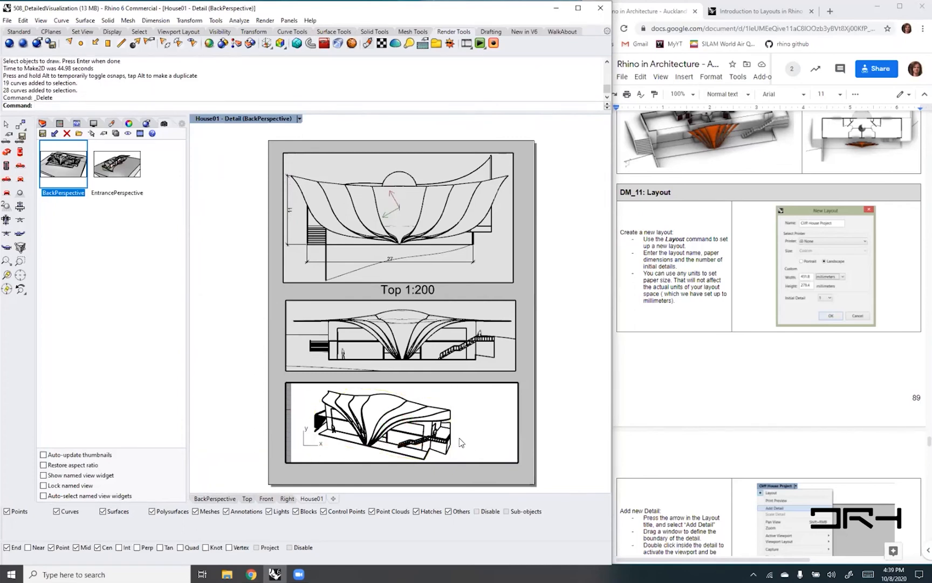
- Frame the 2D house drawing in the bottom detail, and pull the detail's right edge in close to the drawing
{"action": "scroll", "coordinate": [349, 446], "scroll_direction": "up", "scroll_amount": 1}
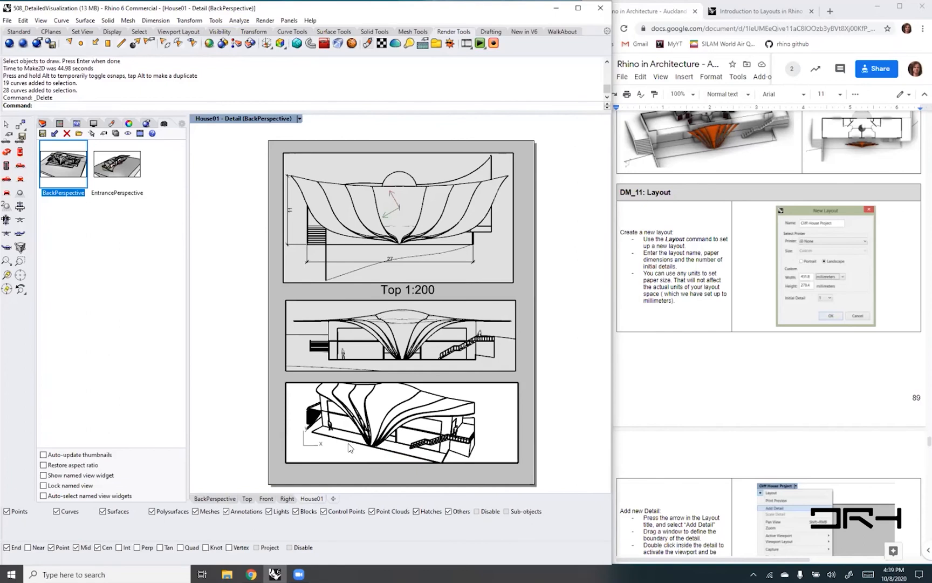
{"action": "scroll", "coordinate": [349, 446], "scroll_direction": "down", "scroll_amount": 1}
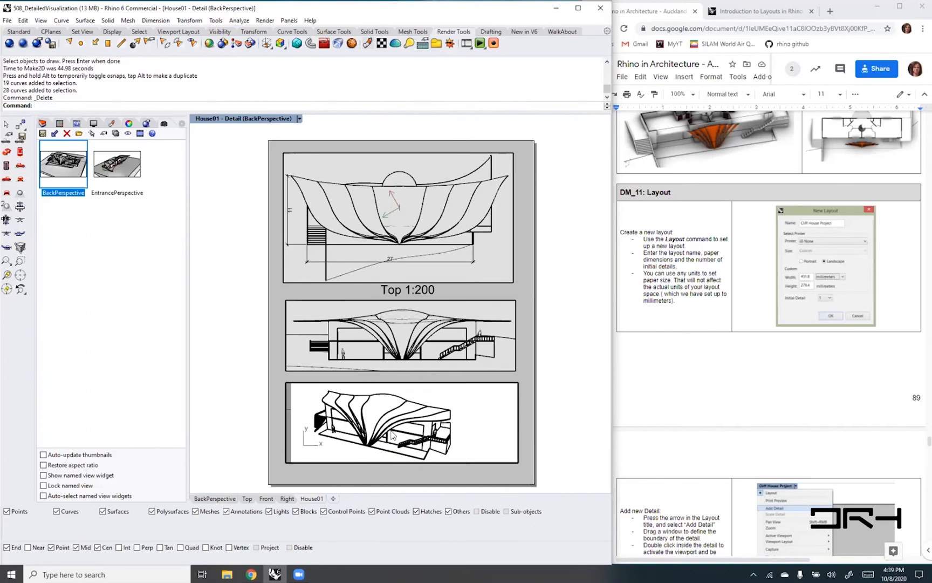
{"action": "right_click_drag", "start_coordinate": [372, 439], "coordinate": [356, 437]}
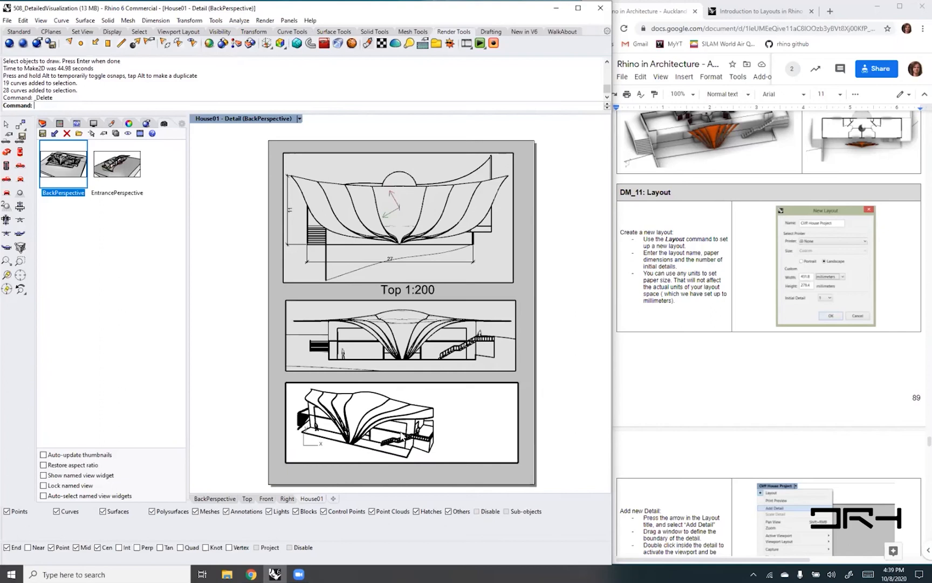
{"action": "double_click", "coordinate": [491, 473]}
{"action": "left_click", "coordinate": [517, 459]}
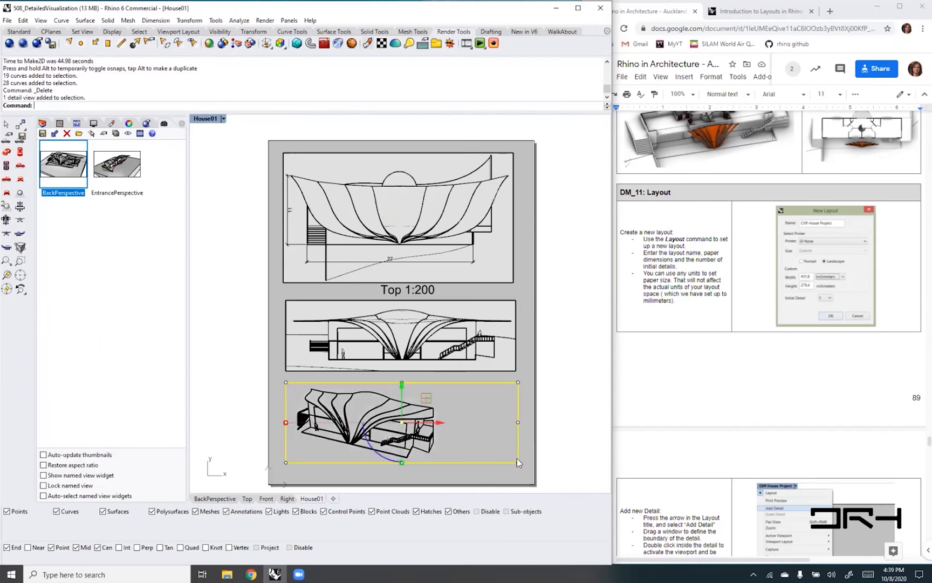
{"action": "left_click_drag", "start_coordinate": [517, 423], "coordinate": [446, 424]}
{"action": "left_click", "coordinate": [480, 466]}
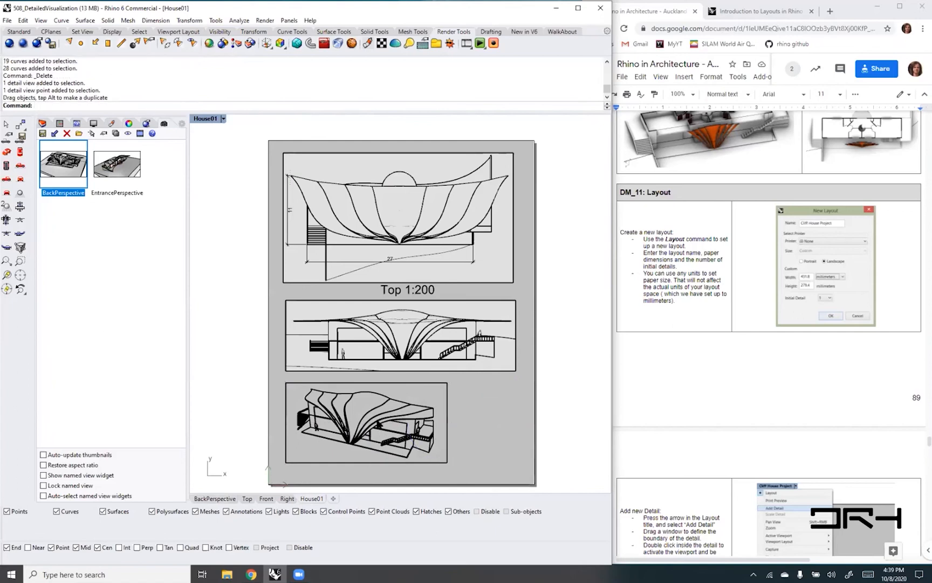
- Examine the linework of the 2D perspective and compare it with the elevation detail above it
{"action": "scroll", "coordinate": [366, 473], "scroll_direction": "up", "scroll_amount": 4}
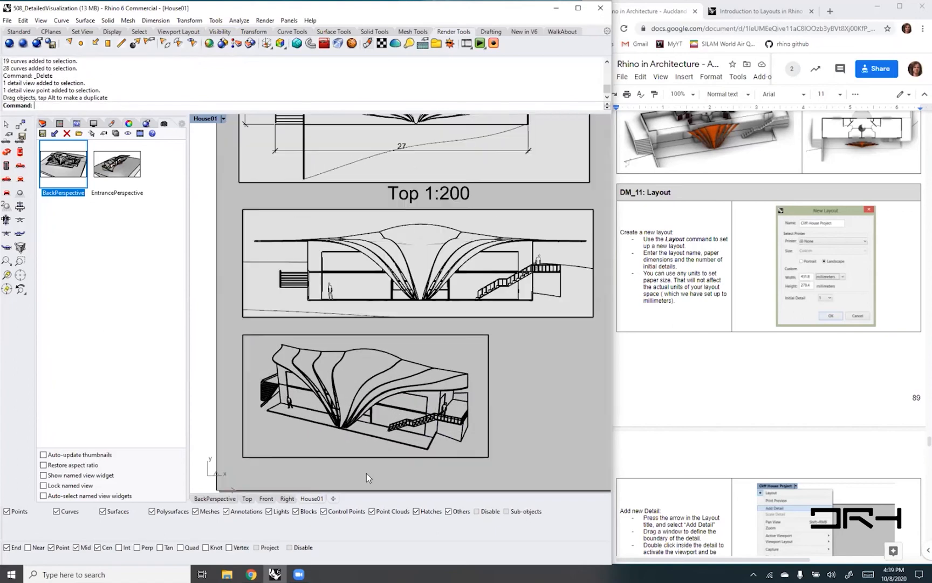
{"action": "scroll", "coordinate": [360, 462], "scroll_direction": "down", "scroll_amount": 1}
{"action": "right_click_drag", "start_coordinate": [361, 411], "coordinate": [381, 410]}
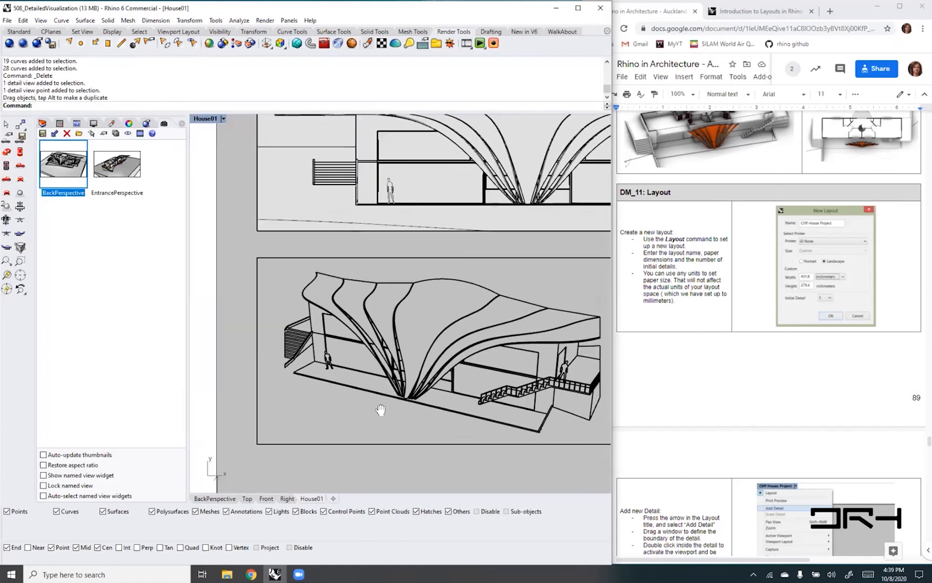
{"action": "scroll", "coordinate": [412, 365], "scroll_direction": "up", "scroll_amount": 2}
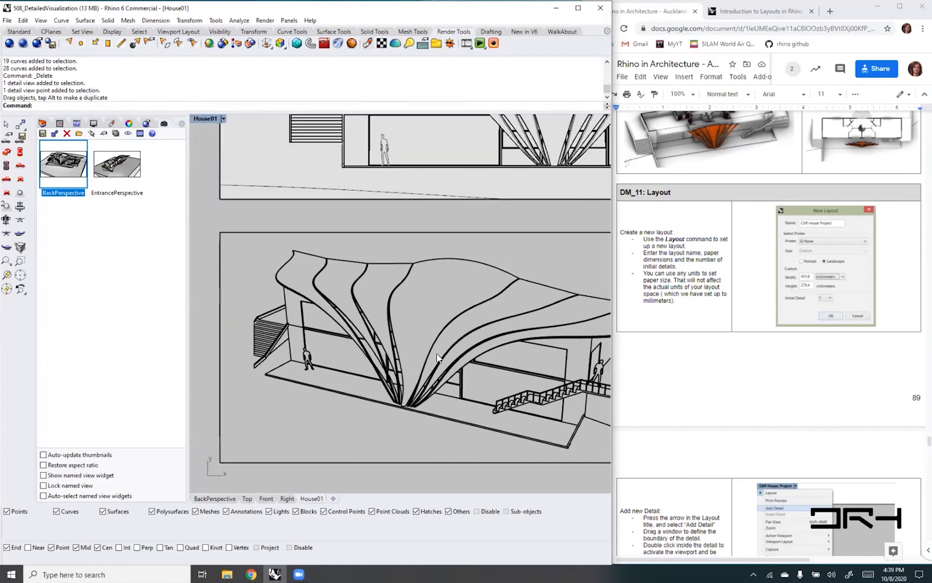
{"action": "right_click_drag", "start_coordinate": [451, 421], "coordinate": [408, 426]}
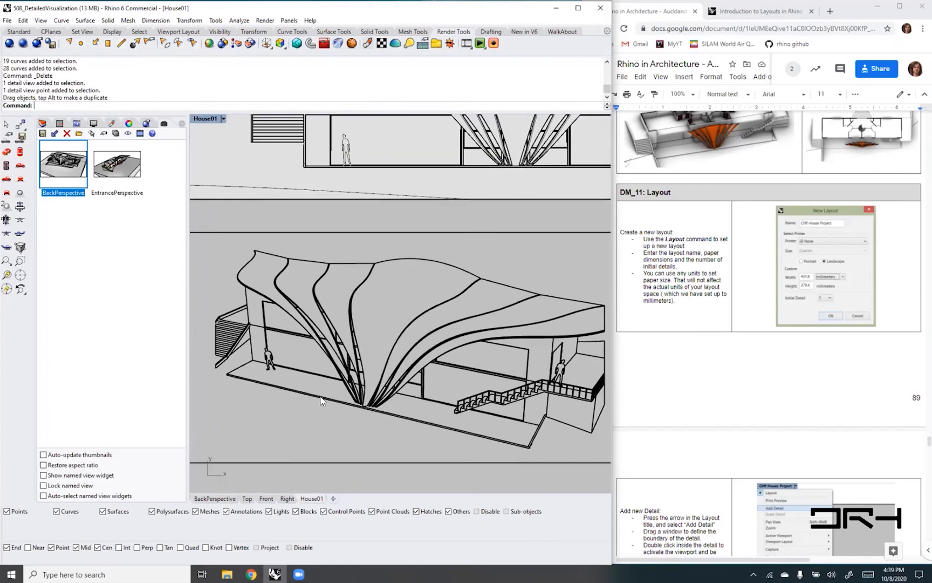
{"action": "scroll", "coordinate": [323, 400], "scroll_direction": "down", "scroll_amount": 4}
{"action": "scroll", "coordinate": [423, 226], "scroll_direction": "up", "scroll_amount": 3}
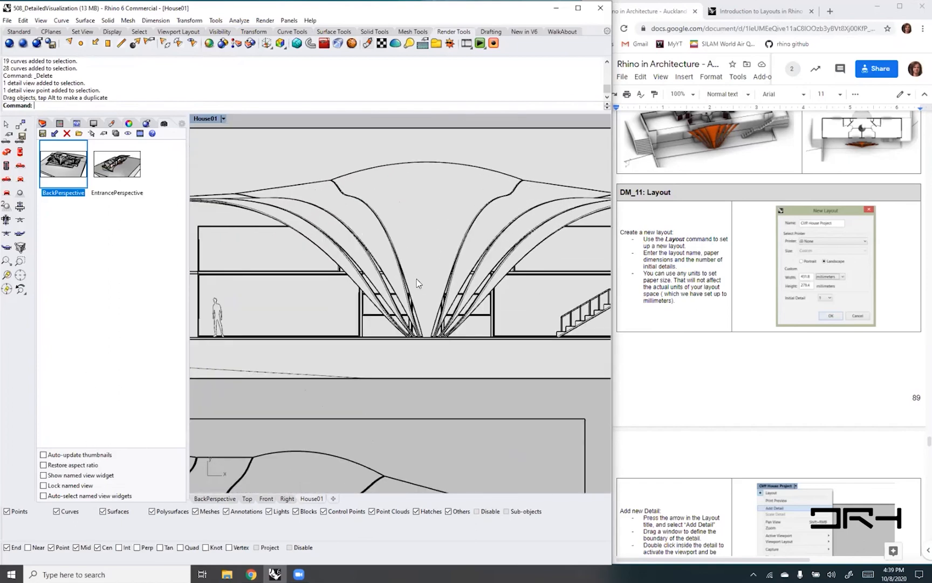
{"action": "scroll", "coordinate": [363, 249], "scroll_direction": "up", "scroll_amount": 5}
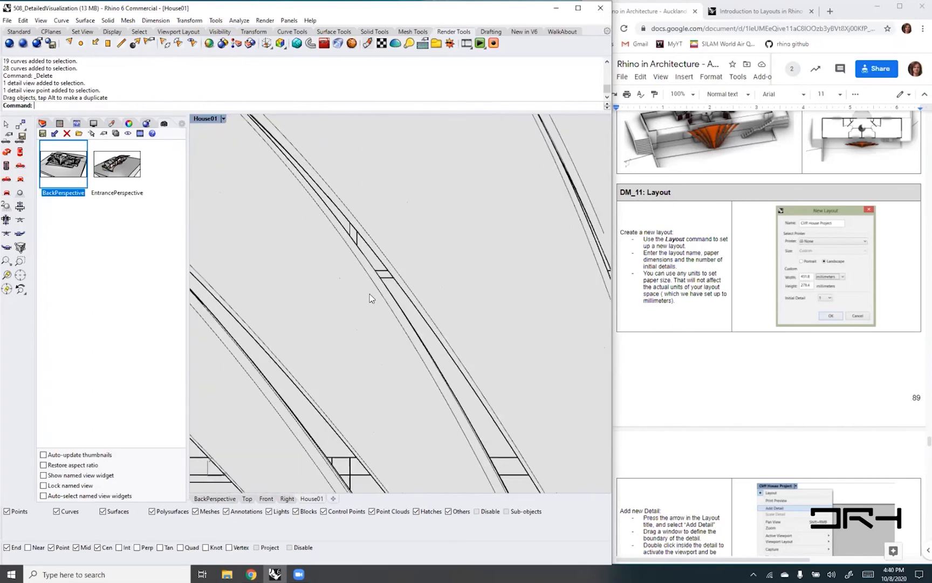
{"action": "scroll", "coordinate": [375, 303], "scroll_direction": "down", "scroll_amount": 6}
{"action": "scroll", "coordinate": [376, 305], "scroll_direction": "down", "scroll_amount": 6}
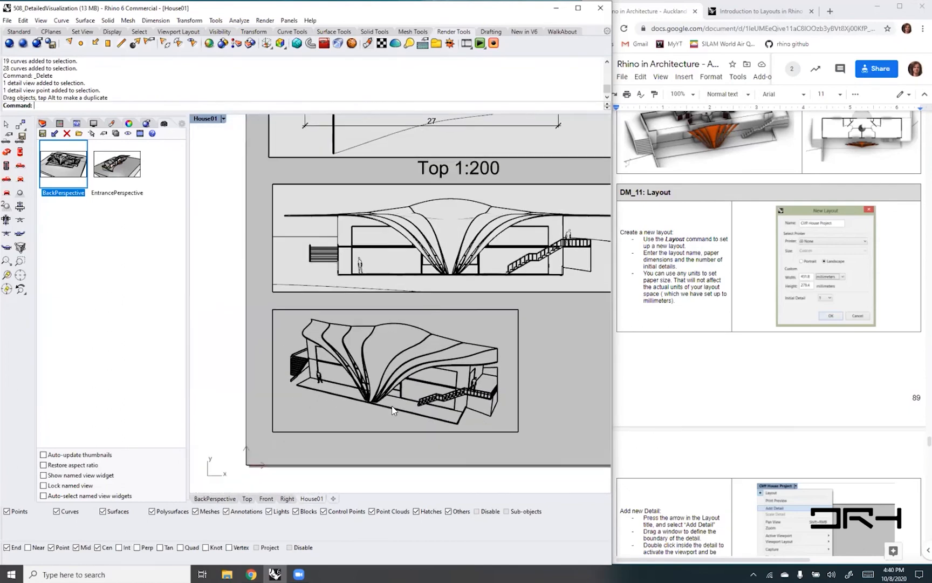
- Inspect the stair and roof lines of the perspective drawing up close, and check the bottom detail's placement on the page
{"action": "scroll", "coordinate": [394, 406], "scroll_direction": "up", "scroll_amount": 5}
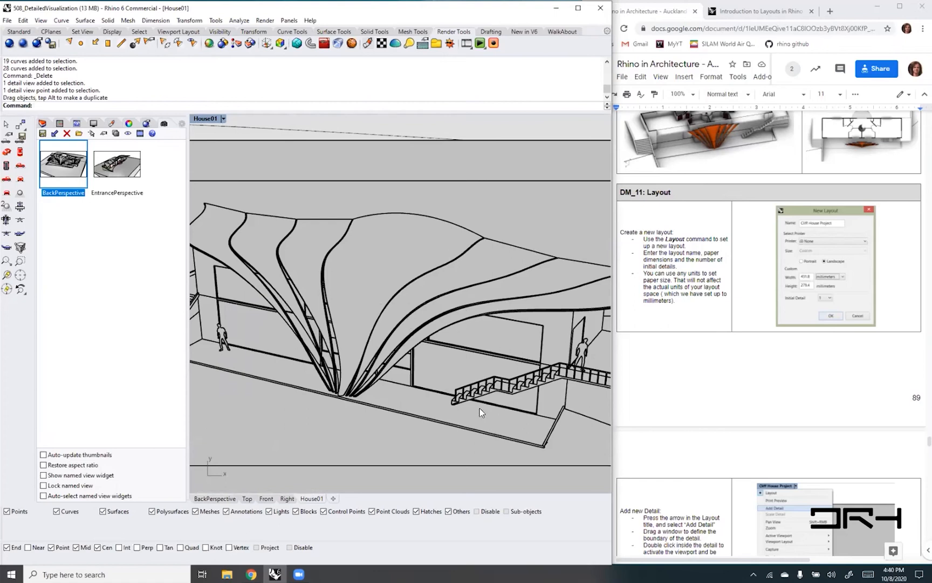
{"action": "scroll", "coordinate": [515, 392], "scroll_direction": "up", "scroll_amount": 4}
{"action": "scroll", "coordinate": [515, 394], "scroll_direction": "down", "scroll_amount": 4}
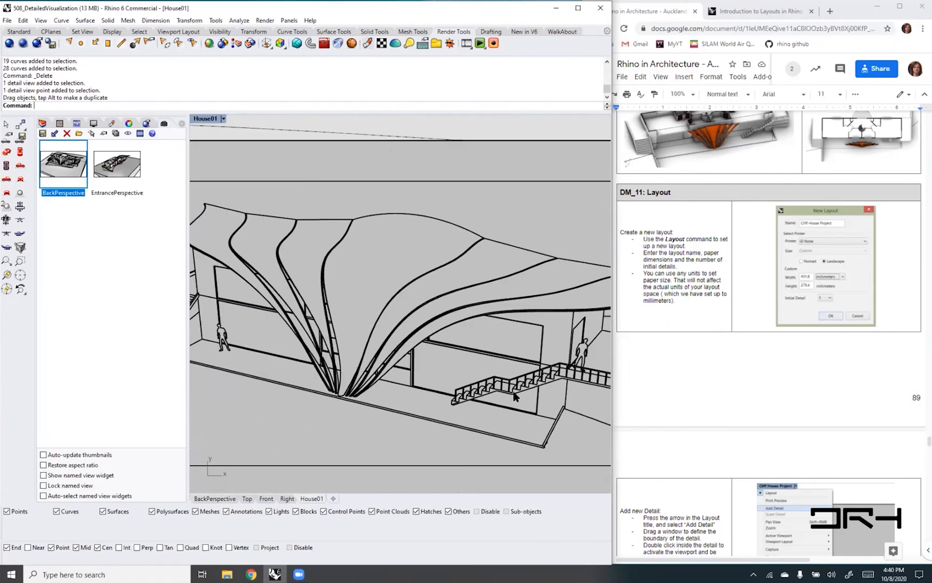
{"action": "scroll", "coordinate": [513, 395], "scroll_direction": "down", "scroll_amount": 6}
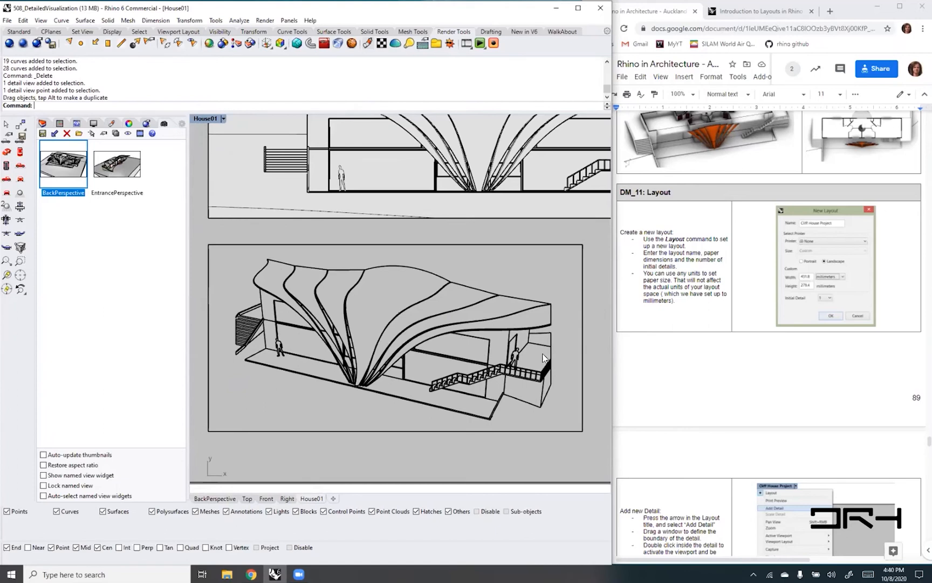
{"action": "scroll", "coordinate": [448, 330], "scroll_direction": "down", "scroll_amount": 2}
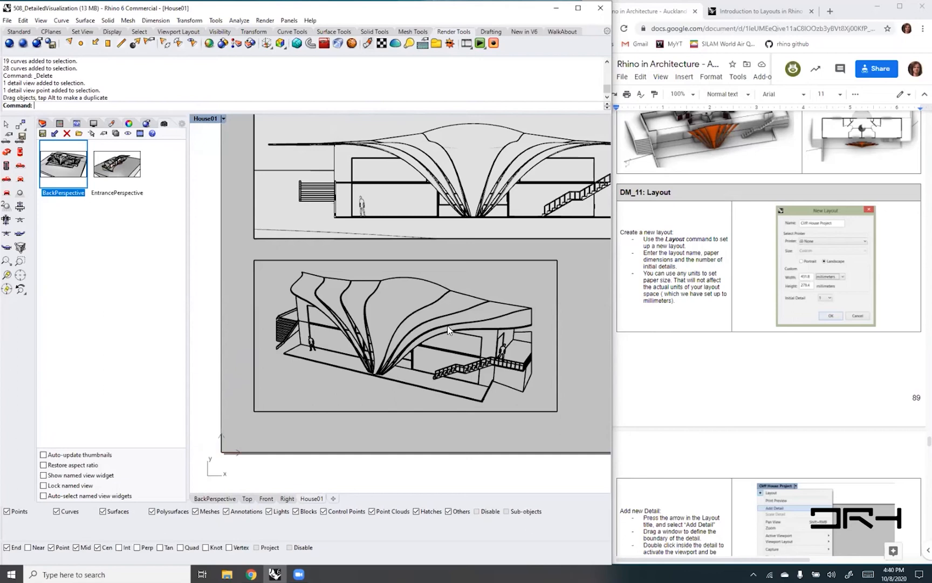
{"action": "right_click_drag", "start_coordinate": [442, 413], "coordinate": [416, 417]}
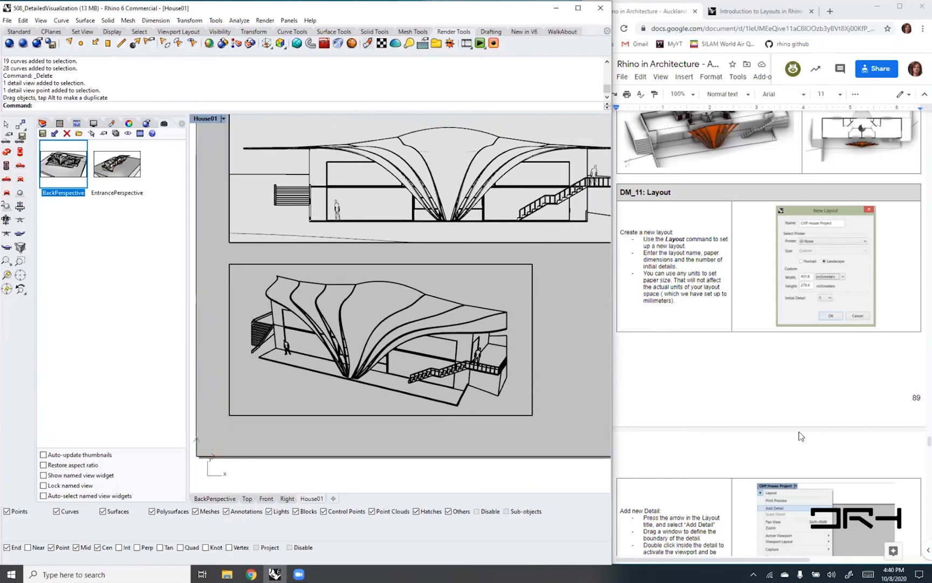
- Switch to the training guide in Google Docs and read on from the Layout section through Annotation to DM_13: Printing
{"action": "left_click", "coordinate": [720, 417]}
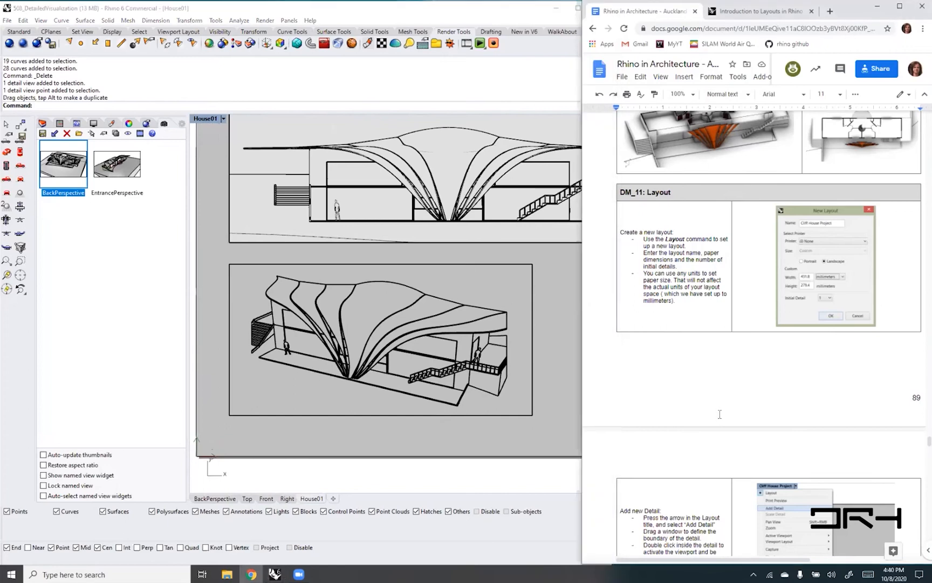
{"action": "scroll", "coordinate": [719, 413], "scroll_direction": "down", "scroll_amount": 1}
{"action": "scroll", "coordinate": [719, 412], "scroll_direction": "down", "scroll_amount": 10}
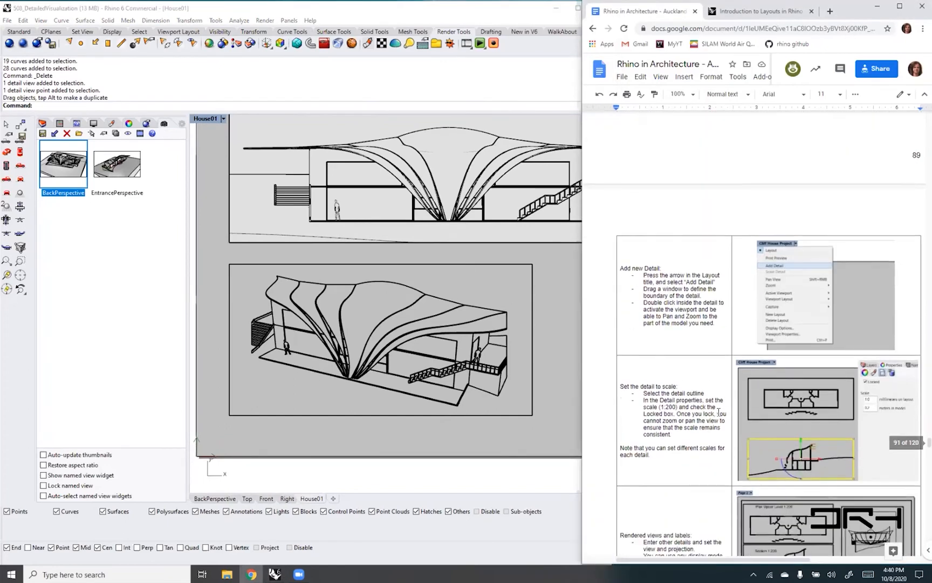
{"action": "scroll", "coordinate": [717, 414], "scroll_direction": "down", "scroll_amount": 7}
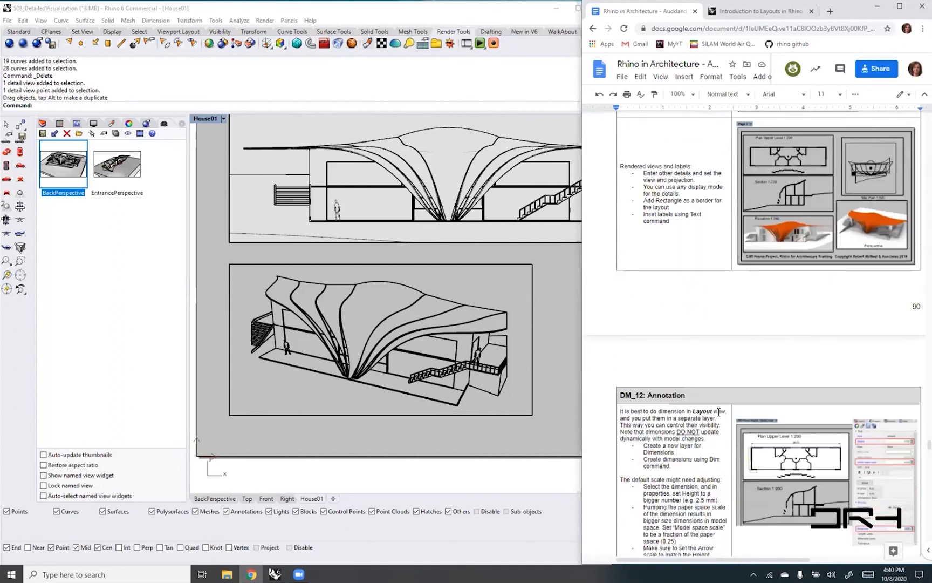
{"action": "scroll", "coordinate": [717, 412], "scroll_direction": "down", "scroll_amount": 2}
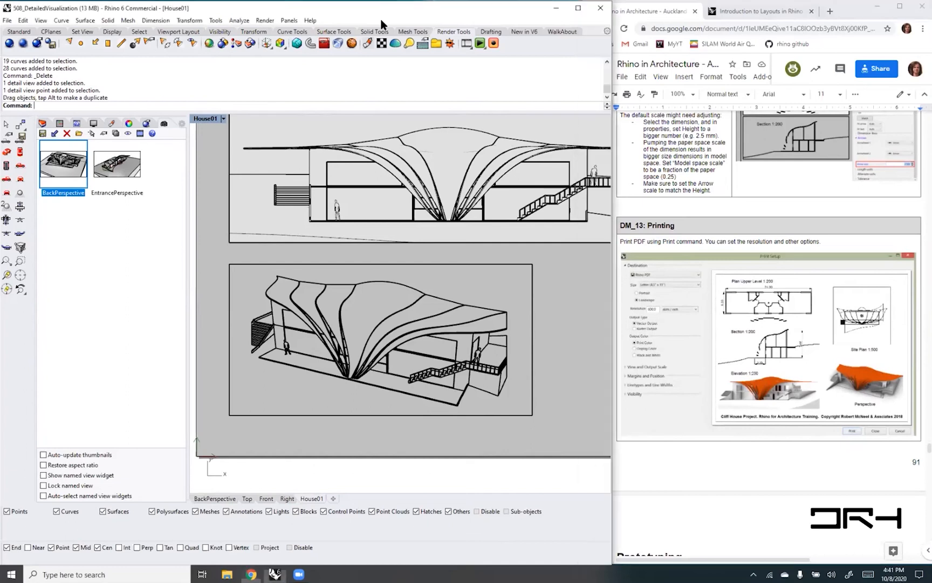
- Close Rhino 6 without saving the changes to 508_DetailedVisualization
{"action": "left_click_drag", "start_coordinate": [381, 20], "coordinate": [353, 35]}
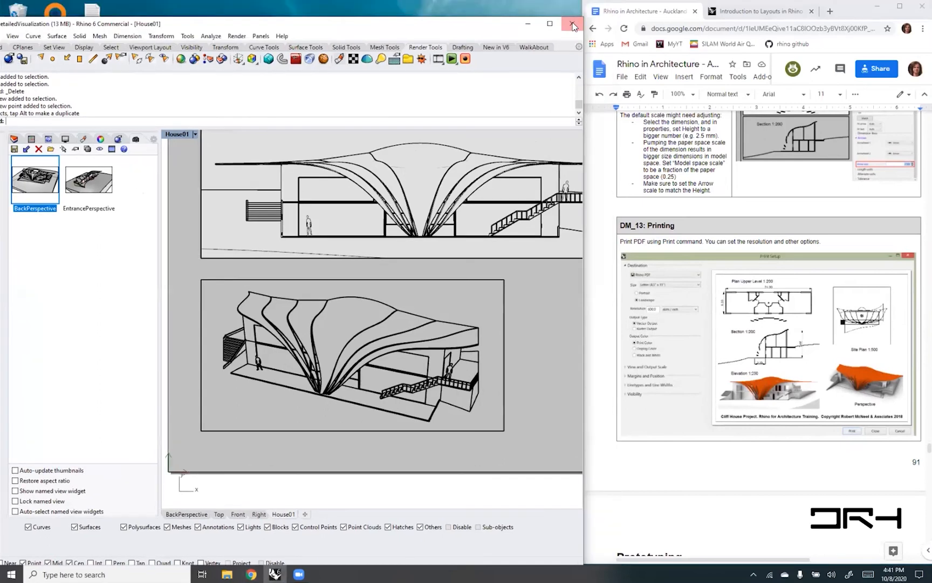
{"action": "left_click", "coordinate": [573, 24]}
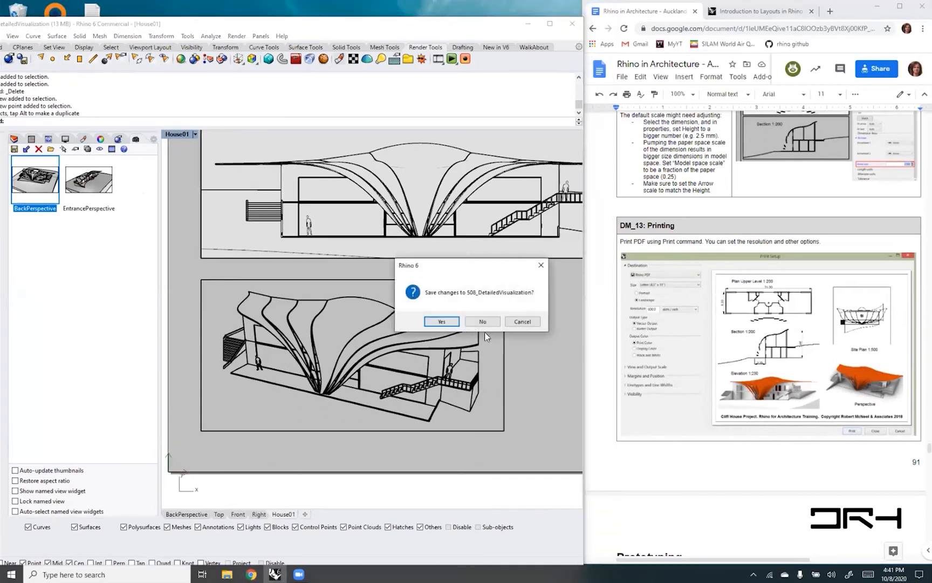
{"action": "left_click", "coordinate": [483, 321]}
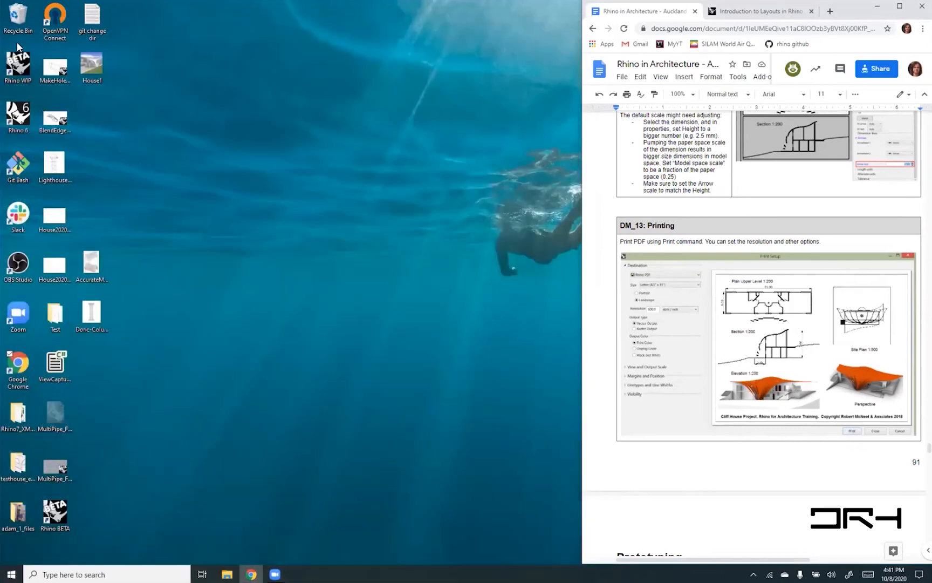
- Start Rhino BETA and skim the guide's Prototyping chapter, covering laser cutting and 3D printing, while it loads
{"action": "double_click", "coordinate": [47, 519]}
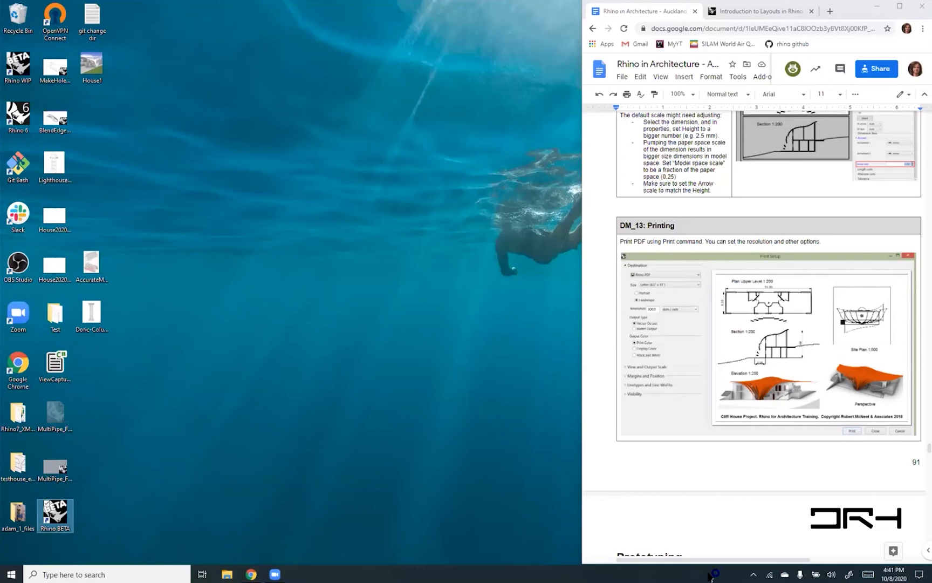
{"action": "left_click", "coordinate": [737, 501]}
{"action": "scroll", "coordinate": [749, 486], "scroll_direction": "down", "scroll_amount": 7}
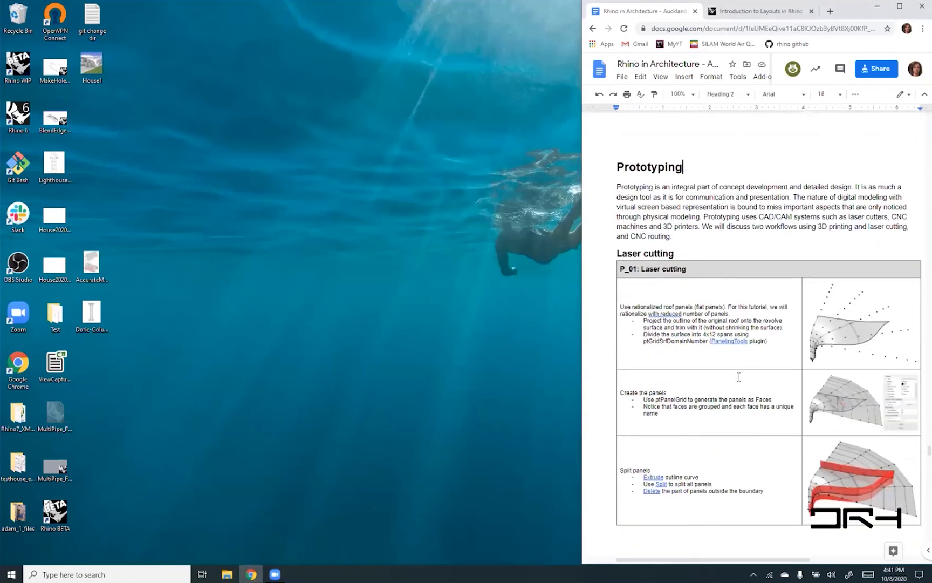
{"action": "scroll", "coordinate": [745, 378], "scroll_direction": "down", "scroll_amount": 4}
{"action": "scroll", "coordinate": [745, 378], "scroll_direction": "down", "scroll_amount": 6}
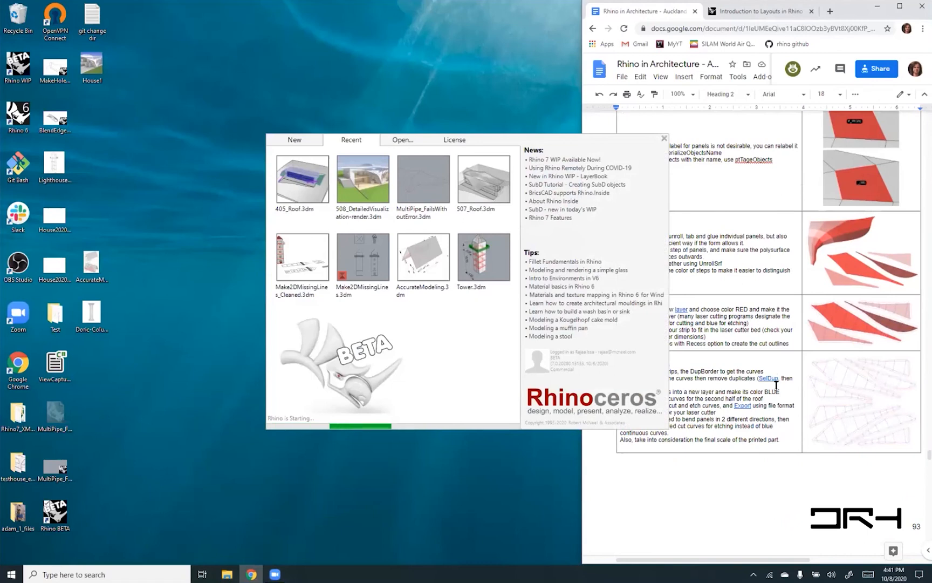
{"action": "scroll", "coordinate": [777, 385], "scroll_direction": "down", "scroll_amount": 9}
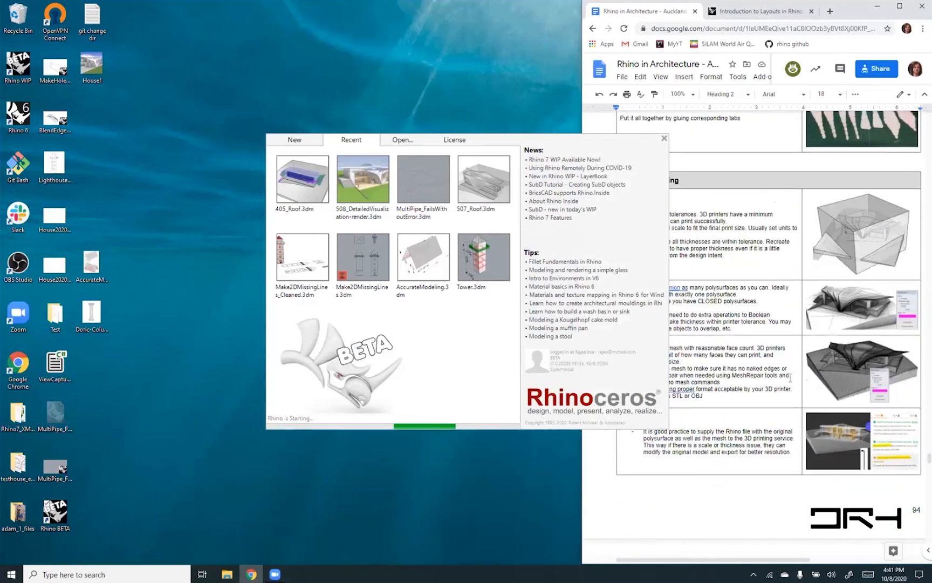
- Open the recent file 405_Roof.3dm, dismiss the plug-in notice and turn on the Loft layer under Roof
{"action": "left_click", "coordinate": [294, 189]}
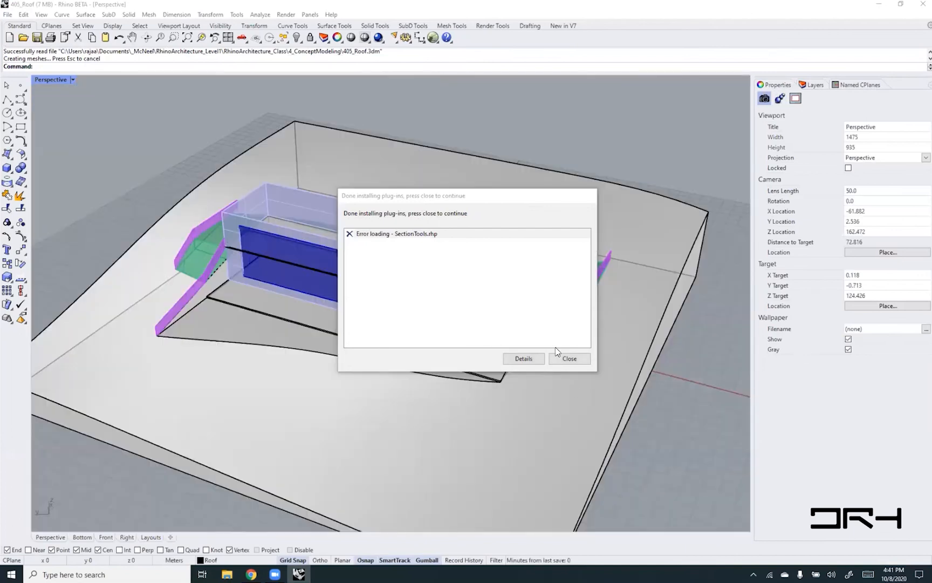
{"action": "left_click", "coordinate": [569, 358]}
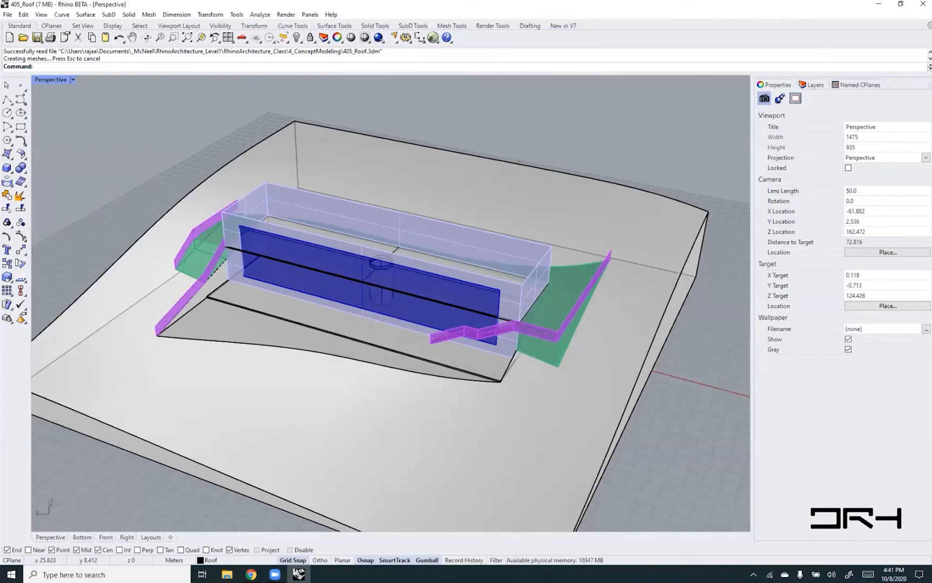
{"action": "left_click", "coordinate": [812, 85]}
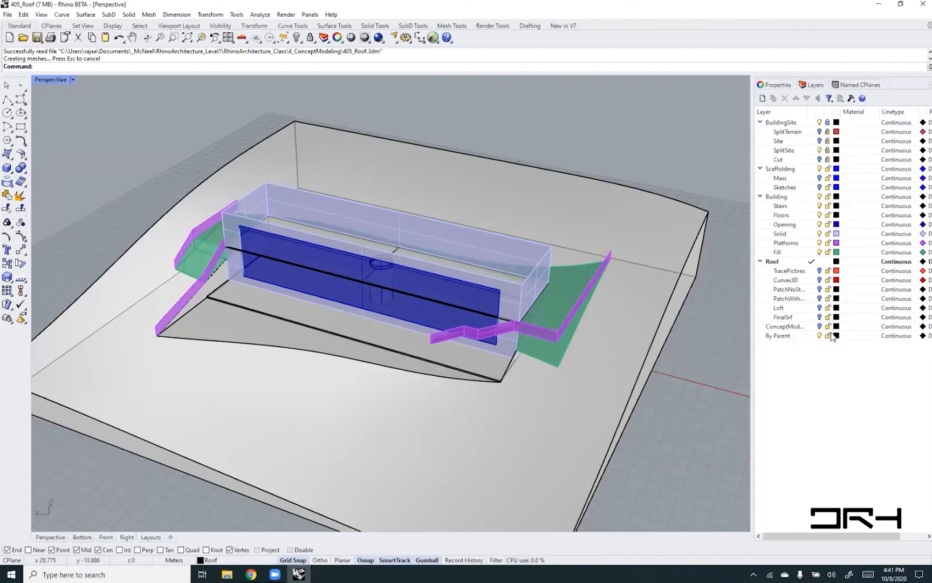
{"action": "left_click", "coordinate": [820, 308]}
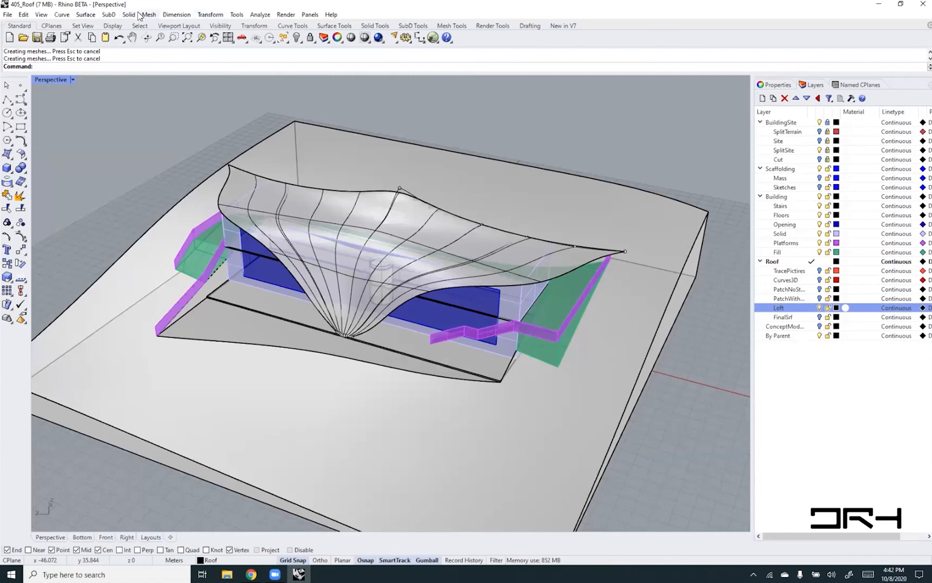
{"action": "left_click", "coordinate": [110, 15]}
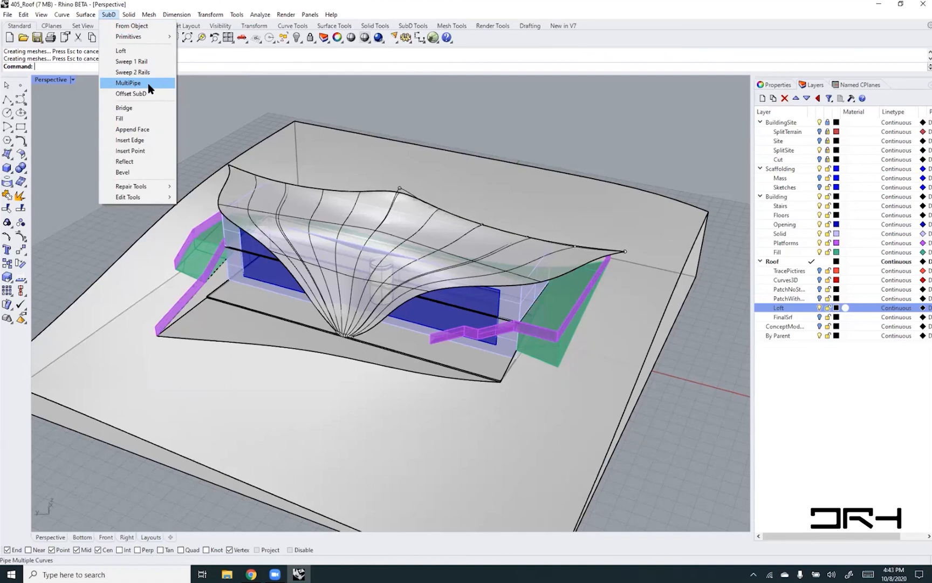
{"action": "left_click", "coordinate": [206, 114]}
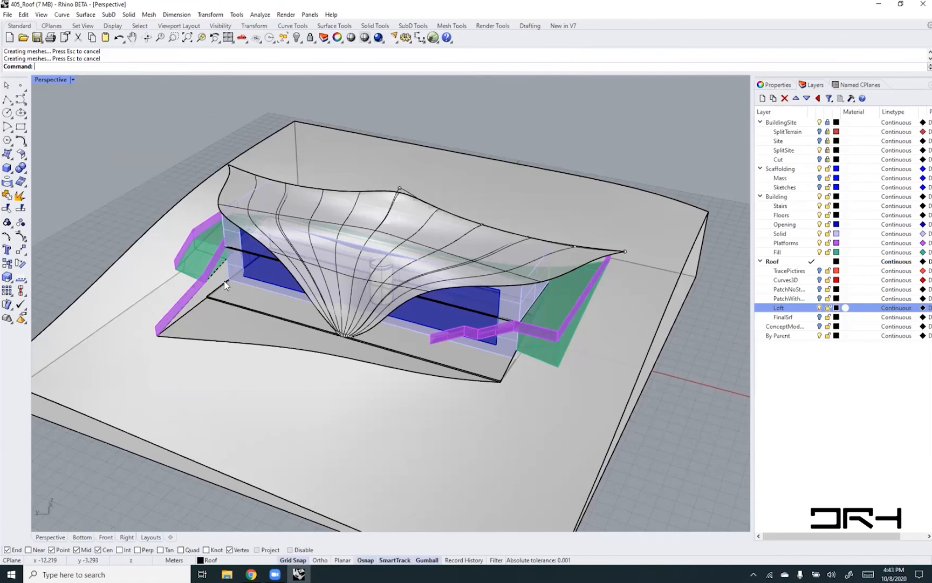
- Place a copy of the lofted roof surface in the empty area beside the terrain and shift it a little further from the block
{"action": "scroll", "coordinate": [224, 281], "scroll_direction": "down", "scroll_amount": 2}
{"action": "right_click_drag", "start_coordinate": [345, 299], "coordinate": [306, 308], "text": "shift"}
{"action": "left_click", "coordinate": [312, 207]}
{"action": "mouse_move", "coordinate": [312, 259]}
{"action": "left_mouse_down"}
{"action": "mouse_move", "coordinate": [485, 291]}
{"action": "mouse_move", "coordinate": [696, 410]}
{"action": "mouse_move", "coordinate": [656, 447]}
{"action": "mouse_move", "coordinate": [713, 448]}
{"action": "mouse_move", "coordinate": [728, 458]}
{"action": "left_mouse_up"}
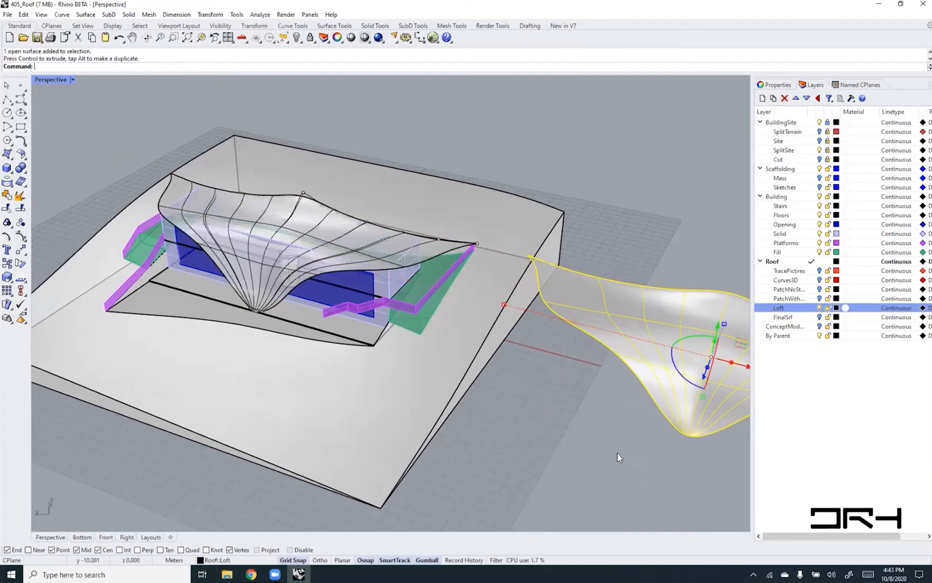
{"action": "left_click", "coordinate": [556, 434]}
{"action": "right_click_drag", "start_coordinate": [671, 433], "coordinate": [352, 407], "text": "shift"}
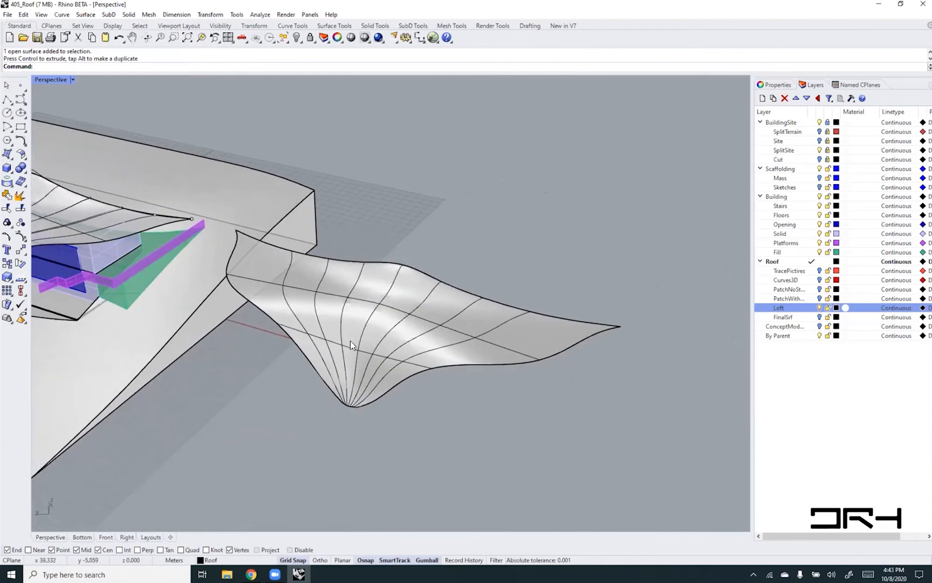
{"action": "left_click", "coordinate": [350, 339]}
{"action": "left_click_drag", "start_coordinate": [417, 348], "coordinate": [506, 373]}
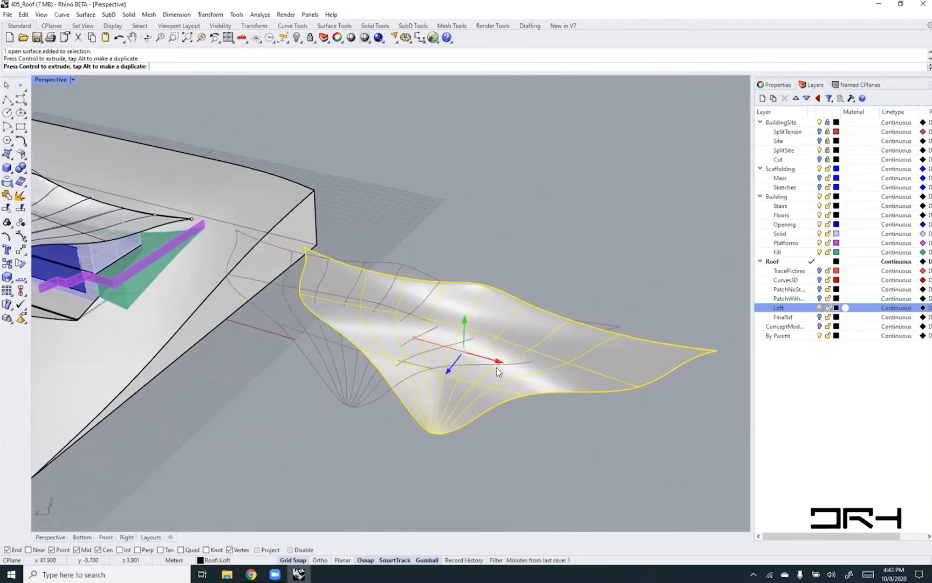
{"action": "left_click", "coordinate": [464, 474]}
- Hide the surface isocurves of the copied roof surface
{"action": "left_click", "coordinate": [622, 364]}
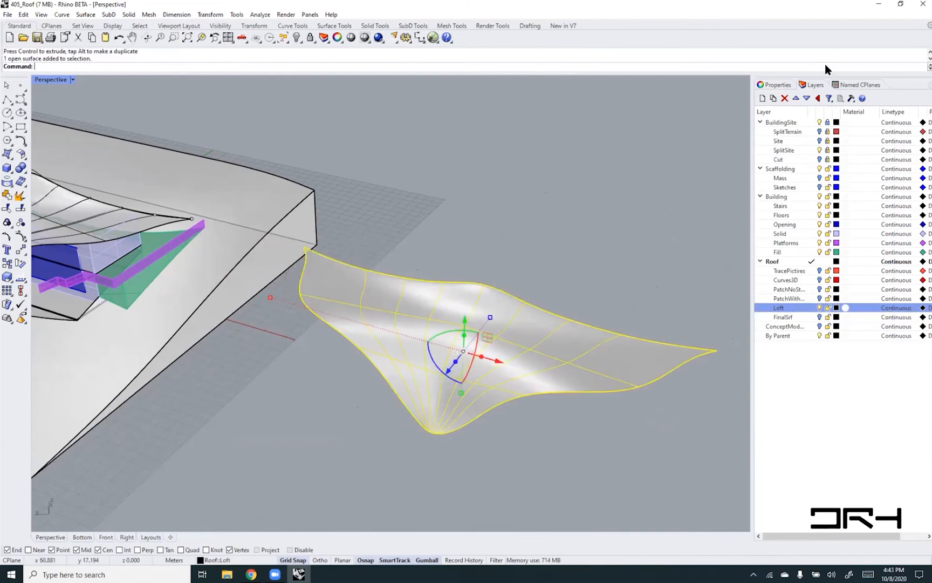
{"action": "left_click", "coordinate": [774, 85]}
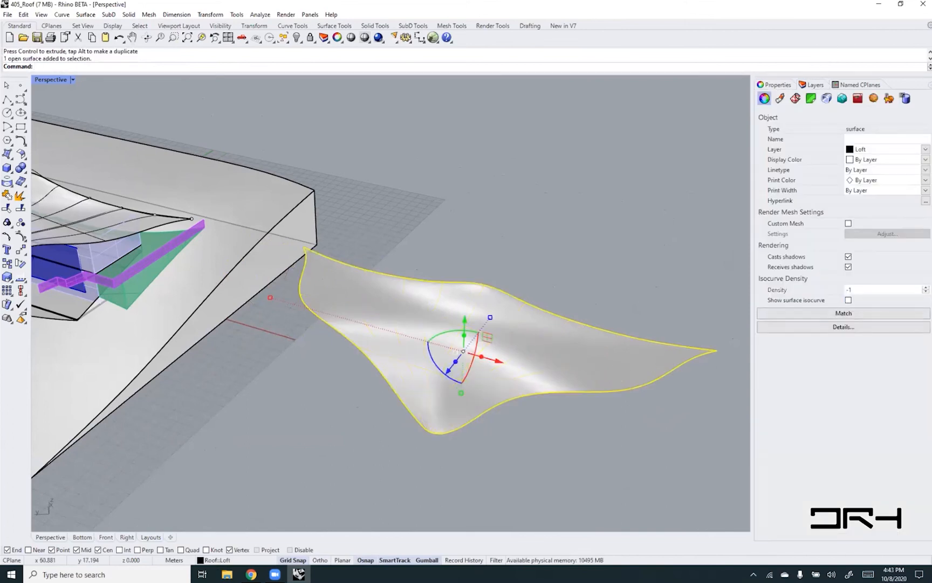
{"action": "left_click", "coordinate": [617, 267]}
{"action": "right_click_drag", "start_coordinate": [524, 410], "coordinate": [590, 413]}
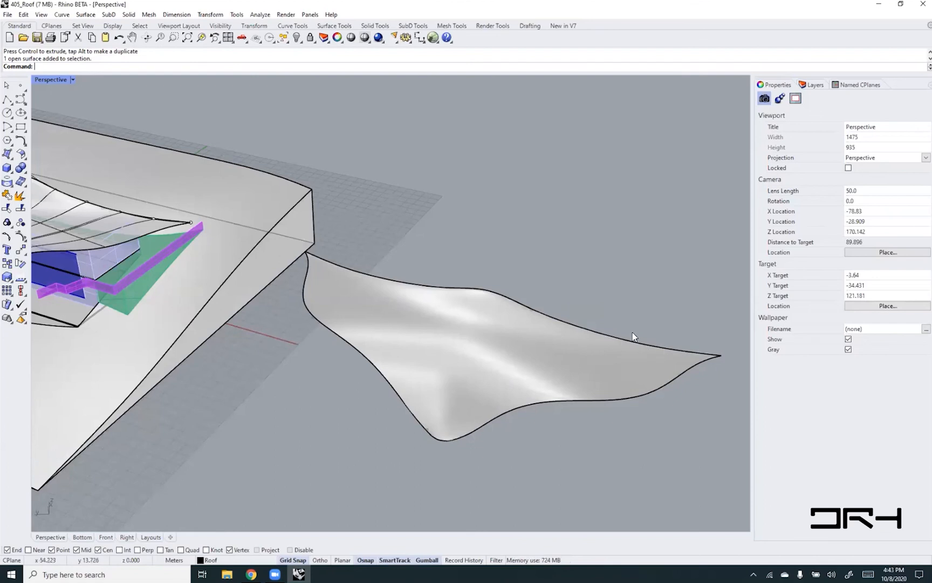
- Divide the long back edge of the copied roof surface into 8 segments with points using Divide
{"action": "left_click", "coordinate": [424, 287], "text": "ctrl+shift"}
{"action": "type", "text": "Divide"}
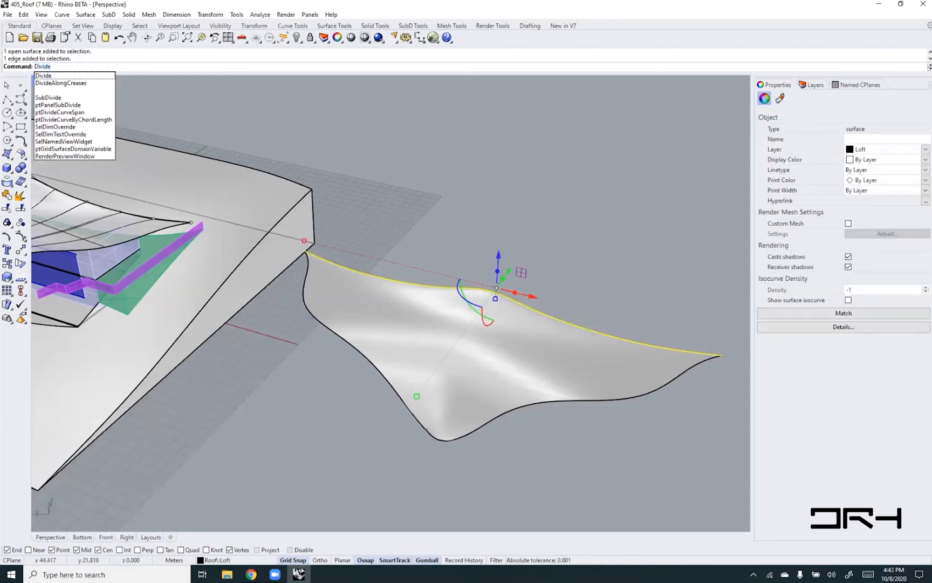
{"action": "key", "text": "Return"}
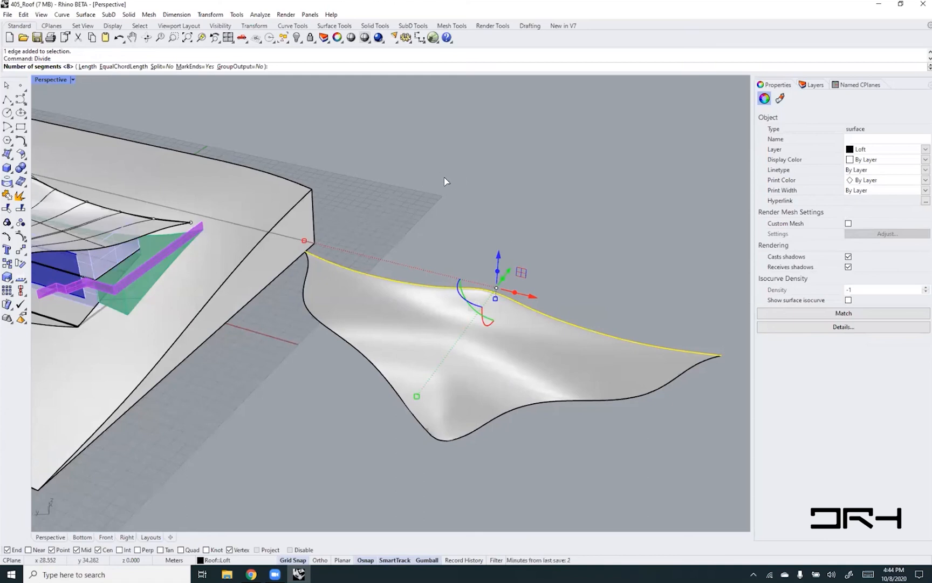
{"action": "key", "text": "Return"}
- Extract V-direction isocurves from the copied roof surface at the seven interior division points along its back edge
{"action": "type", "text": "ExtractIsocurve"}
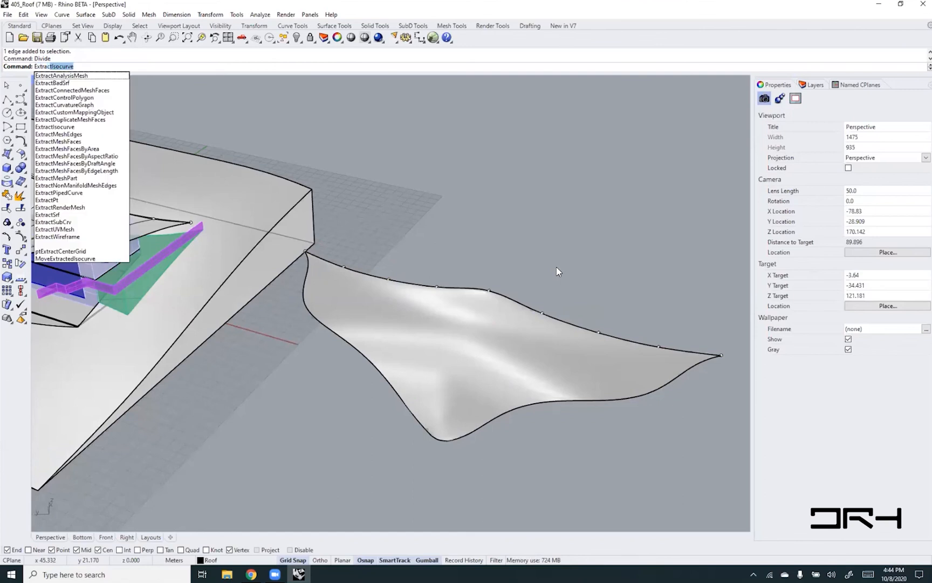
{"action": "key", "text": "Return"}
{"action": "left_click", "coordinate": [432, 326]}
{"action": "left_click", "coordinate": [94, 66]}
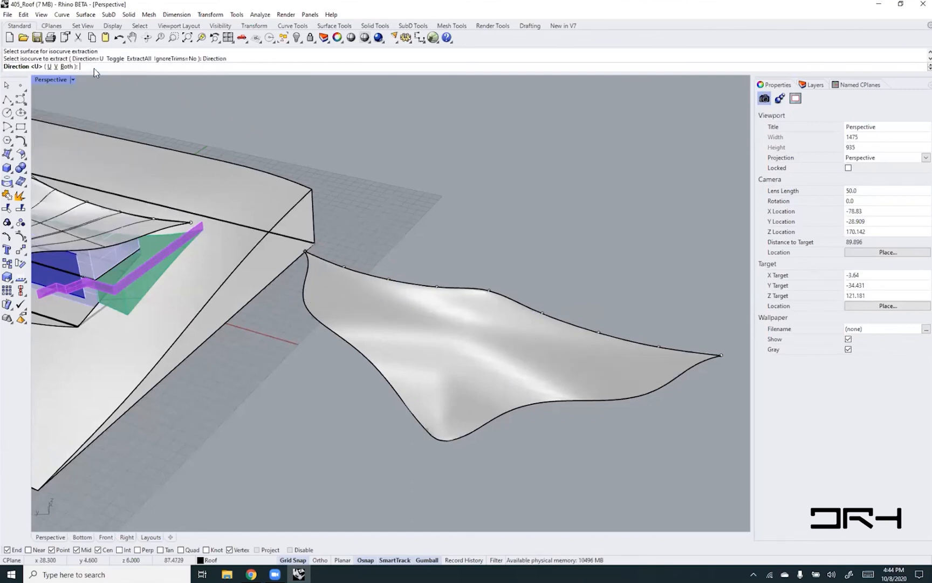
{"action": "left_click", "coordinate": [56, 66]}
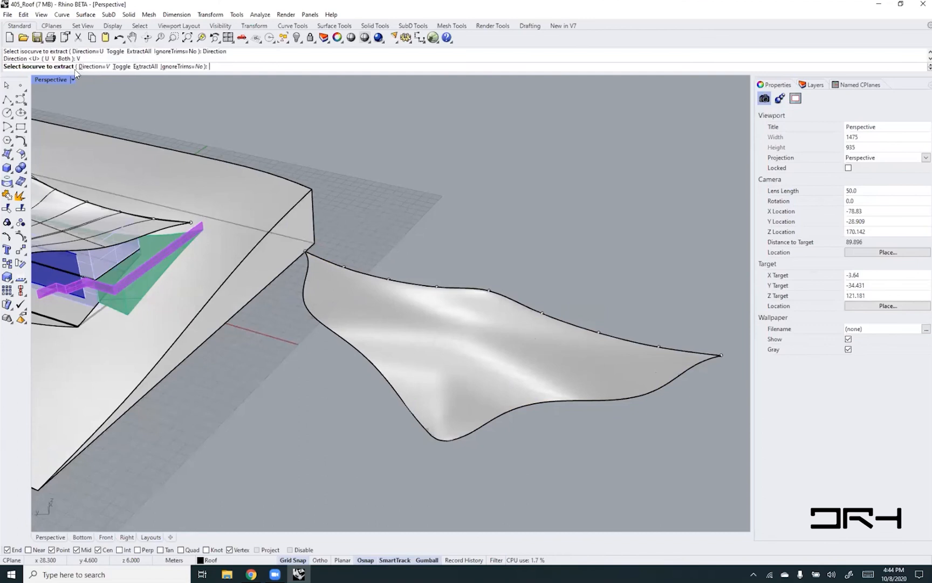
{"action": "left_click", "coordinate": [344, 265]}
{"action": "left_click", "coordinate": [388, 279]}
{"action": "left_click", "coordinate": [436, 286]}
{"action": "left_click", "coordinate": [489, 291]}
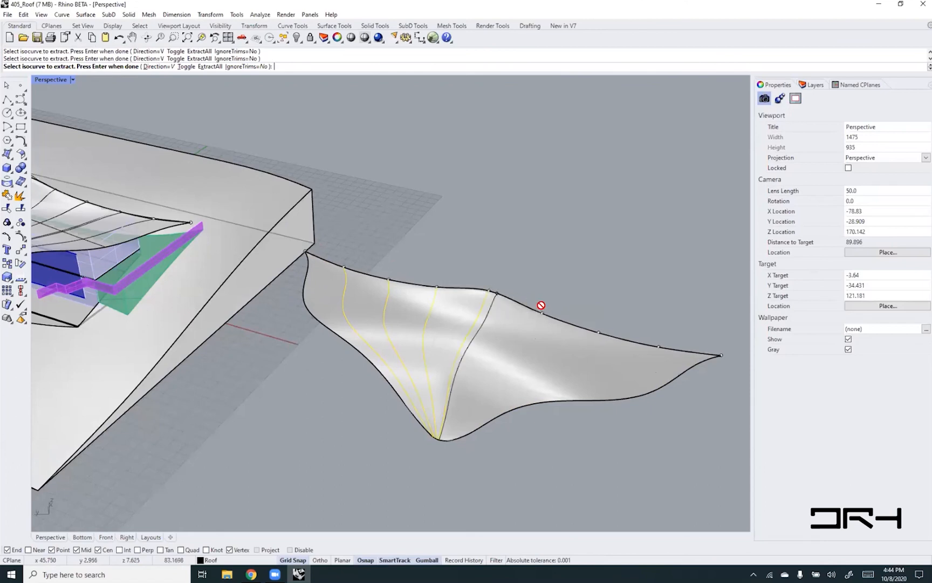
{"action": "left_click", "coordinate": [543, 313]}
{"action": "left_click", "coordinate": [599, 332]}
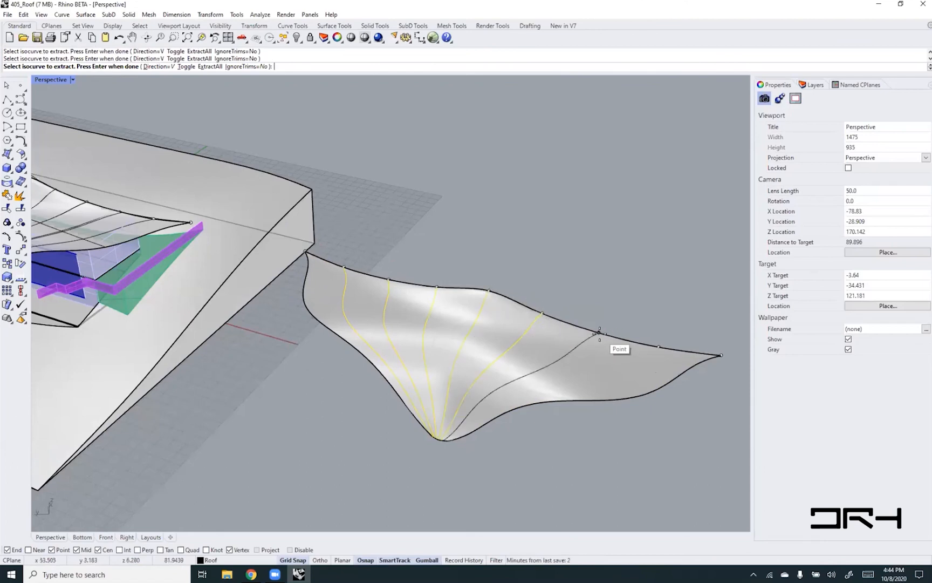
{"action": "left_click", "coordinate": [658, 347]}
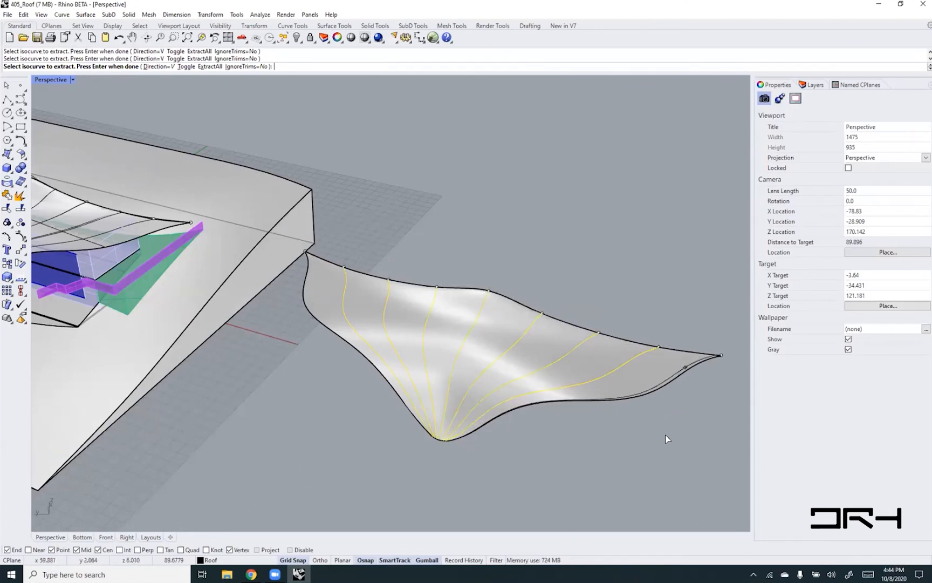
{"action": "key", "text": "Return"}
{"action": "left_click", "coordinate": [529, 430]}
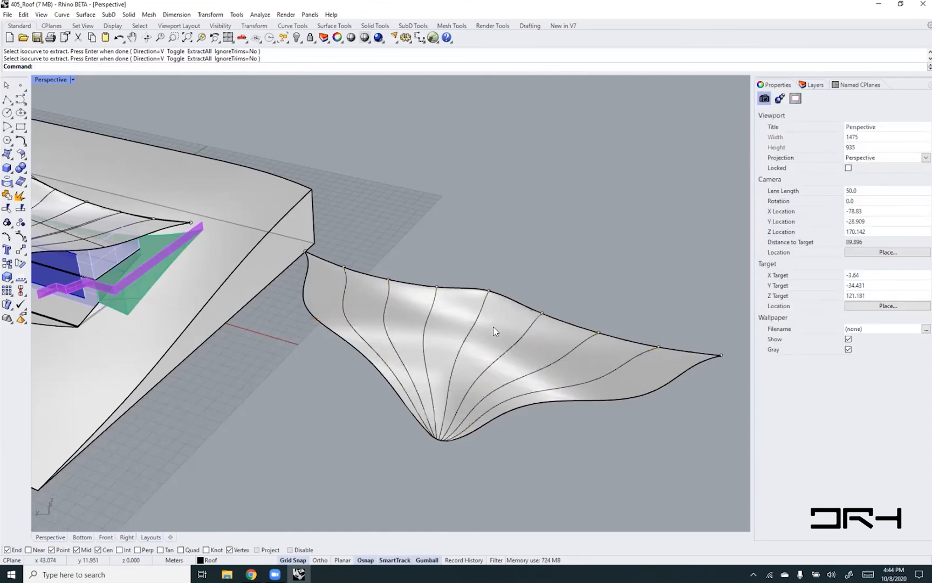
- Duplicate the border of the copied roof surface as a curve with DupBorder
{"action": "right_click_drag", "start_coordinate": [506, 364], "coordinate": [569, 351]}
{"action": "scroll", "coordinate": [466, 338], "scroll_direction": "up", "scroll_amount": 1}
{"action": "scroll", "coordinate": [551, 370], "scroll_direction": "up", "scroll_amount": 1}
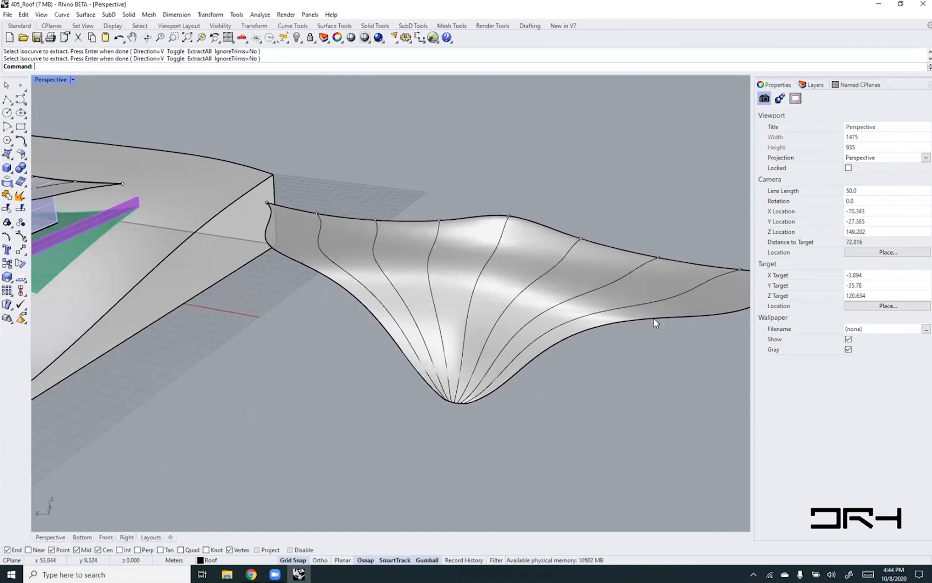
{"action": "right_click_drag", "start_coordinate": [574, 360], "coordinate": [535, 363]}
{"action": "type", "text": "DupBorder"}
{"action": "key", "text": "Return"}
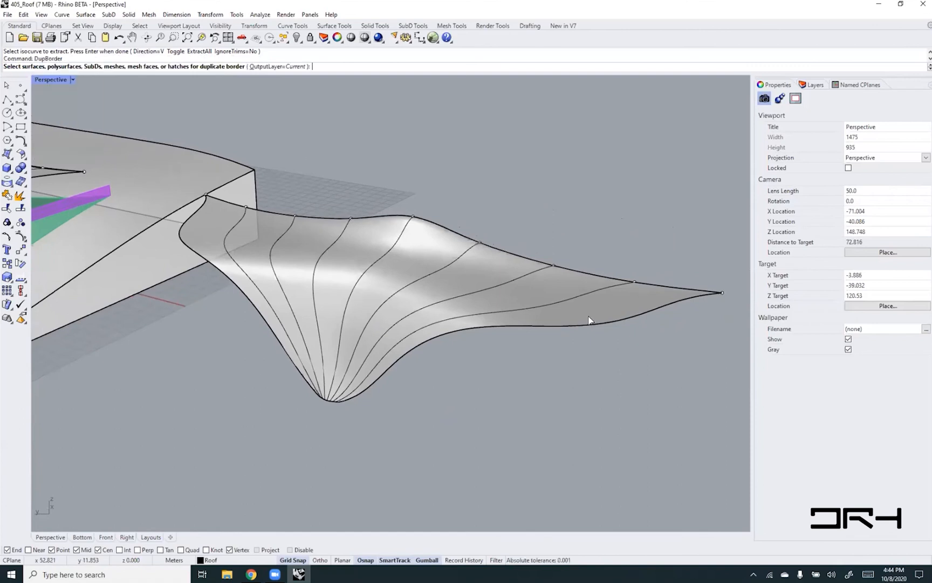
{"action": "left_click", "coordinate": [591, 319]}
{"action": "key", "text": "Return"}
{"action": "key", "text": "Escape"}
- Hide the copied roof surface so only its border, isocurves and division points are left
{"action": "left_click", "coordinate": [506, 292]}
{"action": "type", "text": "Hide"}
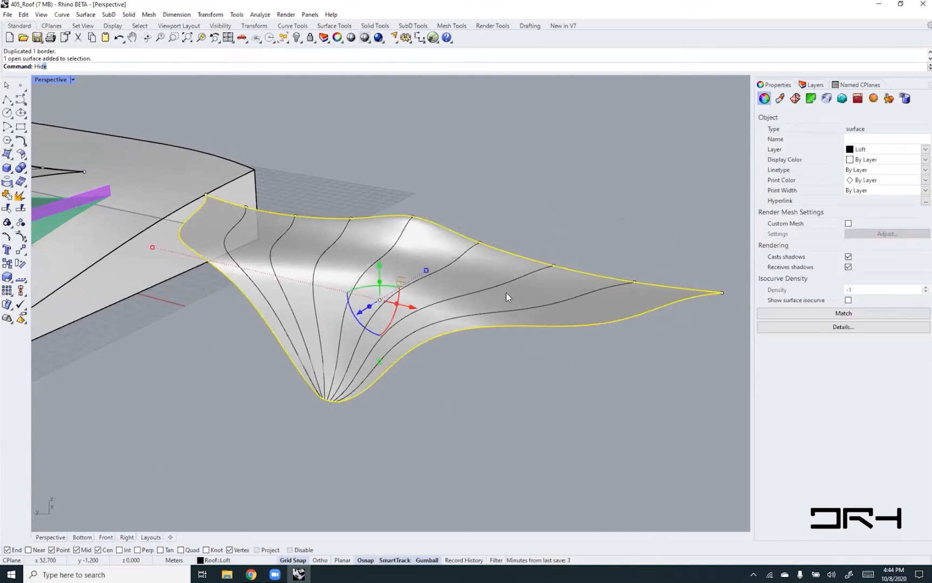
{"action": "key", "text": "Return"}
- Create a SubD MultiPipe from the border and all isocurves with radius 0.05, cap ends off and 0 strut divisions
{"action": "right_click_drag", "start_coordinate": [345, 273], "coordinate": [351, 243]}
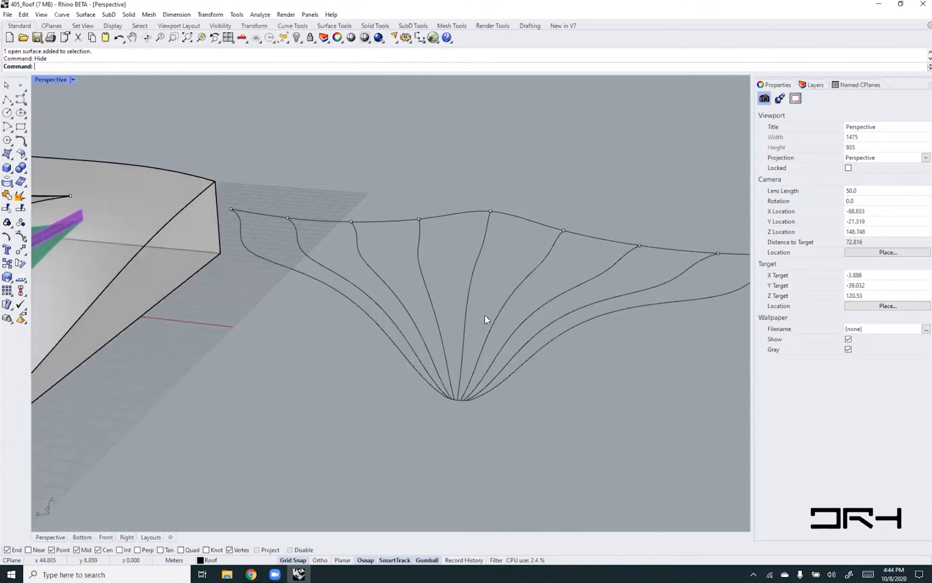
{"action": "right_click_drag", "start_coordinate": [541, 384], "coordinate": [533, 382]}
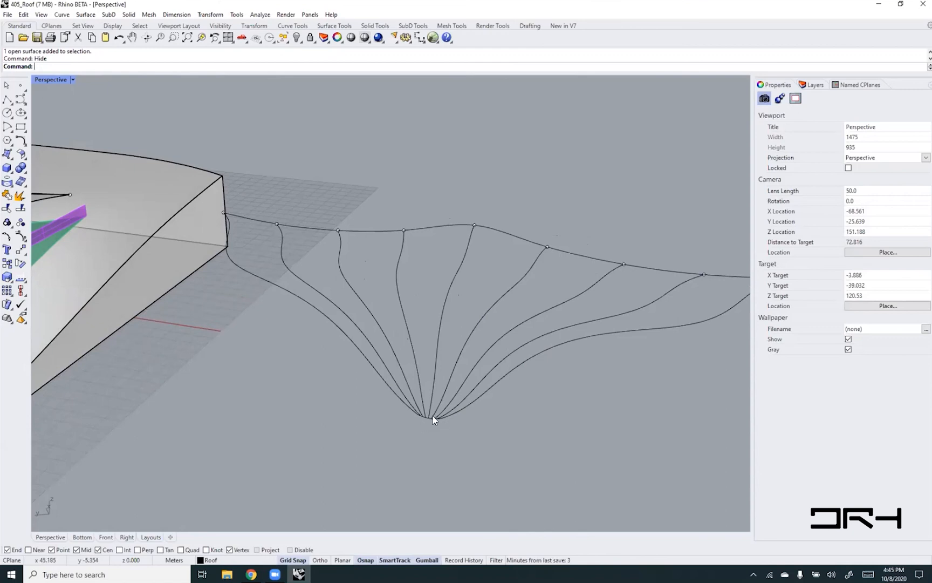
{"action": "scroll", "coordinate": [433, 418], "scroll_direction": "up", "scroll_amount": 5}
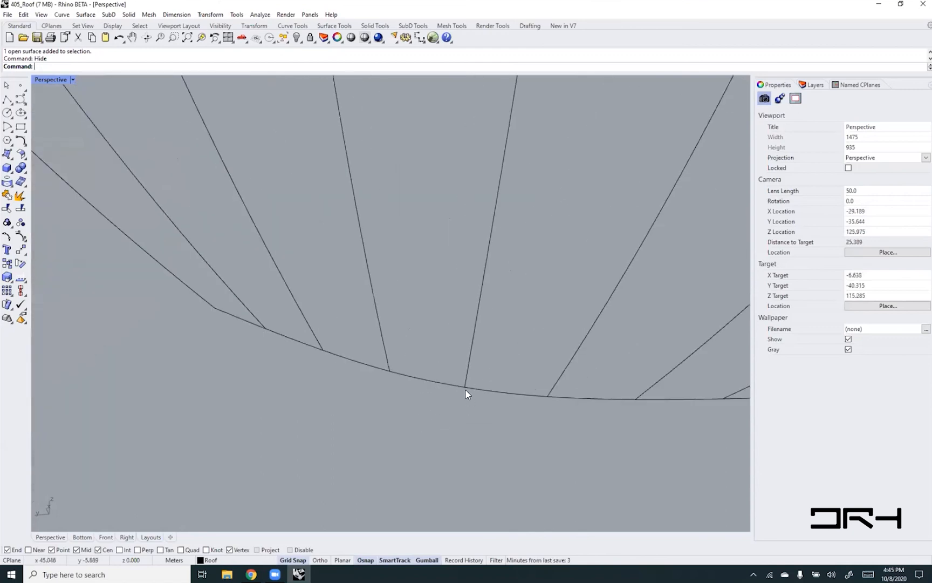
{"action": "scroll", "coordinate": [405, 375], "scroll_direction": "down", "scroll_amount": 6}
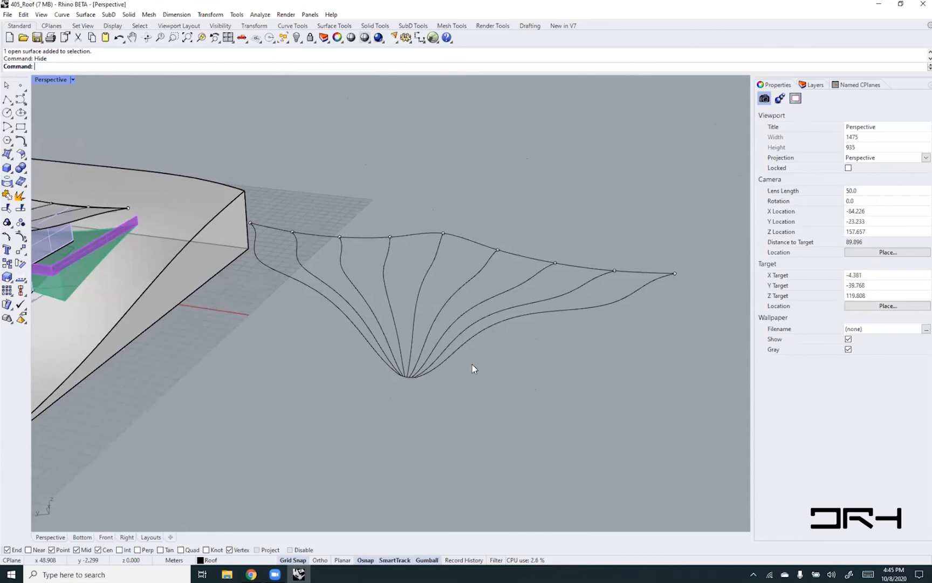
{"action": "left_click", "coordinate": [109, 15]}
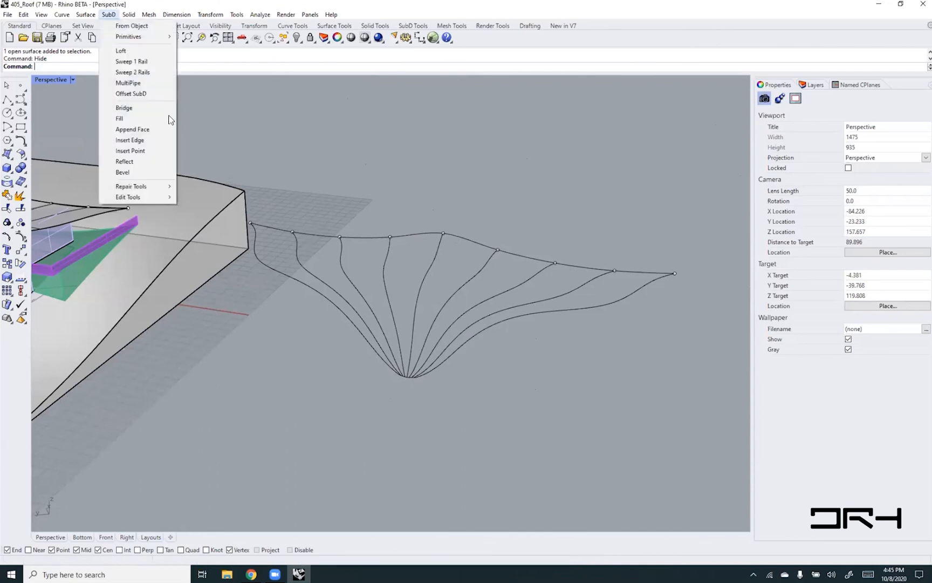
{"action": "left_click", "coordinate": [145, 83]}
{"action": "left_click_drag", "start_coordinate": [487, 402], "coordinate": [354, 323]}
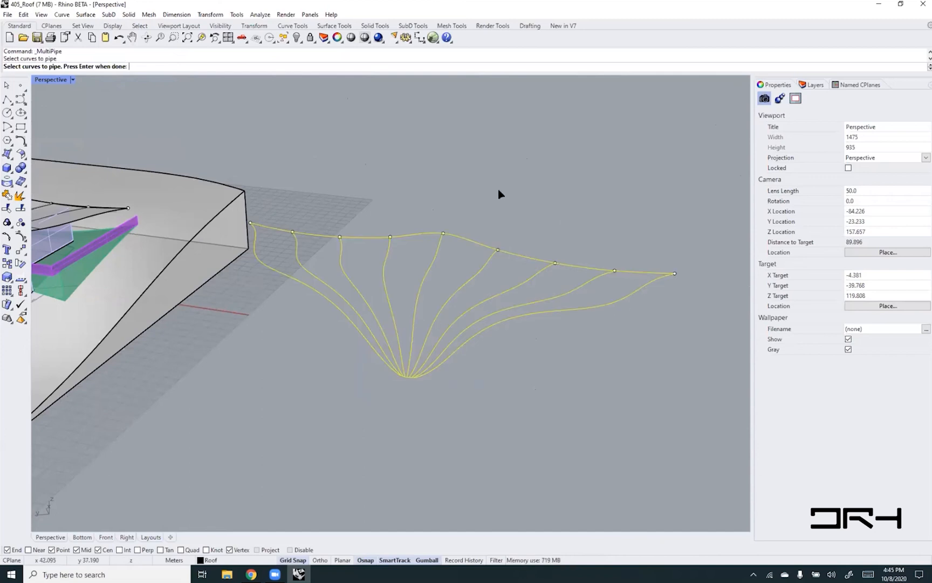
{"action": "key", "text": "Return"}
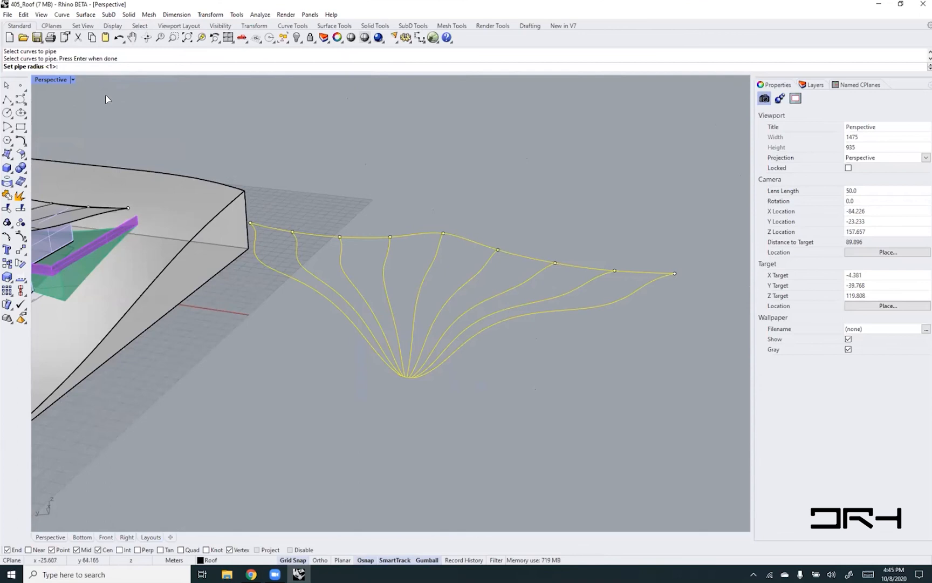
{"action": "type", "text": "0.05"}
{"action": "key", "text": "Return"}
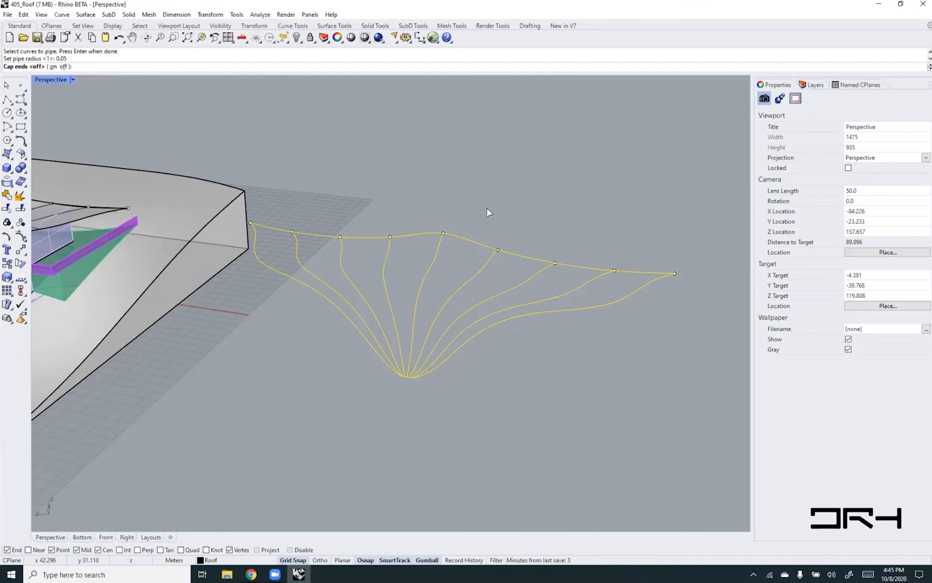
{"action": "key", "text": "Return"}
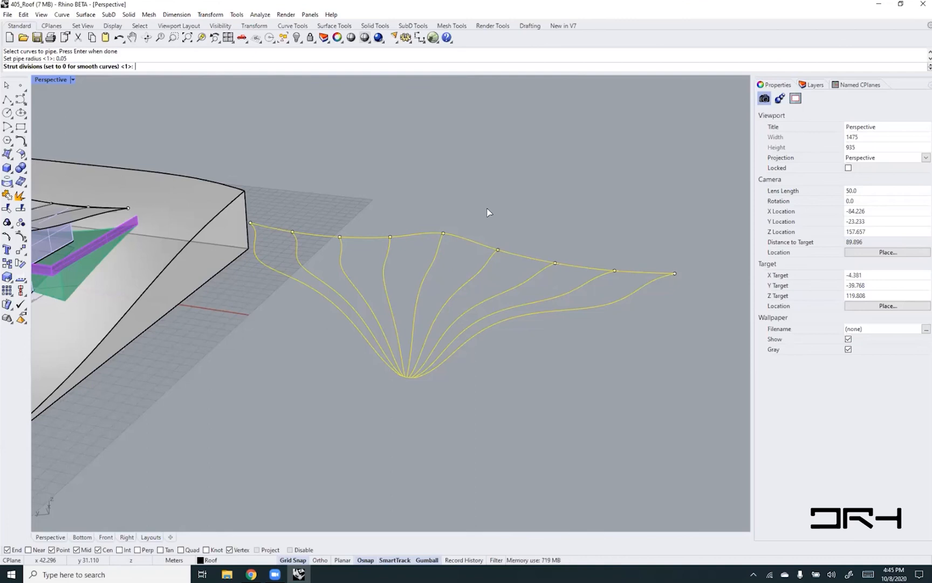
{"action": "type", "text": "0"}
{"action": "key", "text": "Return"}
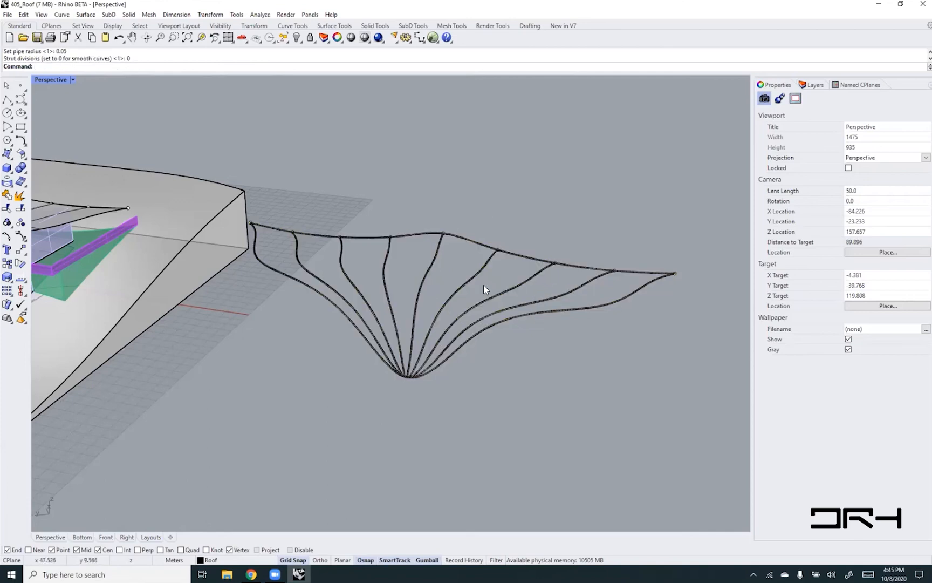
- Examine the piped joints along the back edge and where the struts converge at the roof's low point
{"action": "scroll", "coordinate": [486, 272], "scroll_direction": "up", "scroll_amount": 3}
{"action": "scroll", "coordinate": [486, 273], "scroll_direction": "up", "scroll_amount": 3}
{"action": "scroll", "coordinate": [506, 240], "scroll_direction": "down", "scroll_amount": 3}
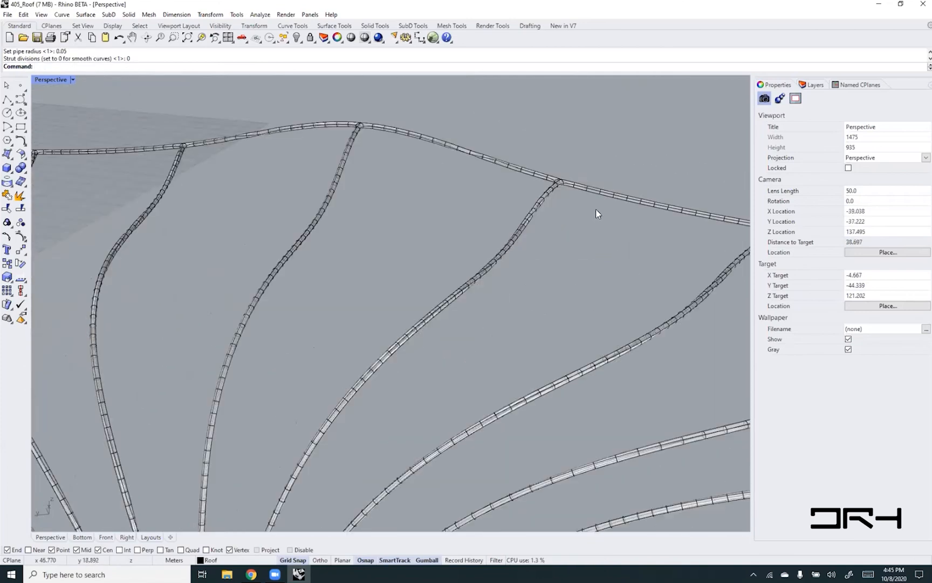
{"action": "scroll", "coordinate": [555, 187], "scroll_direction": "up", "scroll_amount": 4}
{"action": "scroll", "coordinate": [554, 184], "scroll_direction": "up", "scroll_amount": 1}
{"action": "scroll", "coordinate": [554, 182], "scroll_direction": "down", "scroll_amount": 3}
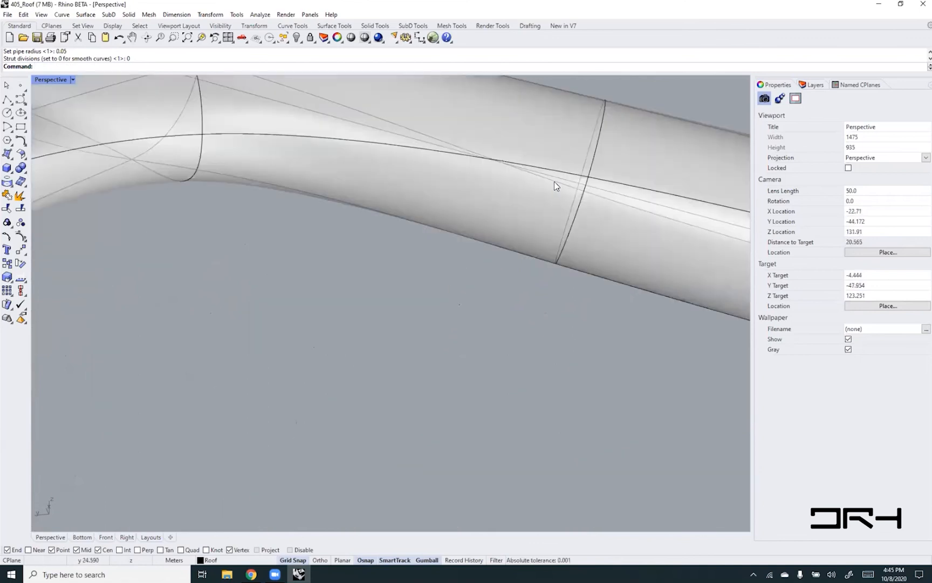
{"action": "scroll", "coordinate": [505, 179], "scroll_direction": "down", "scroll_amount": 6}
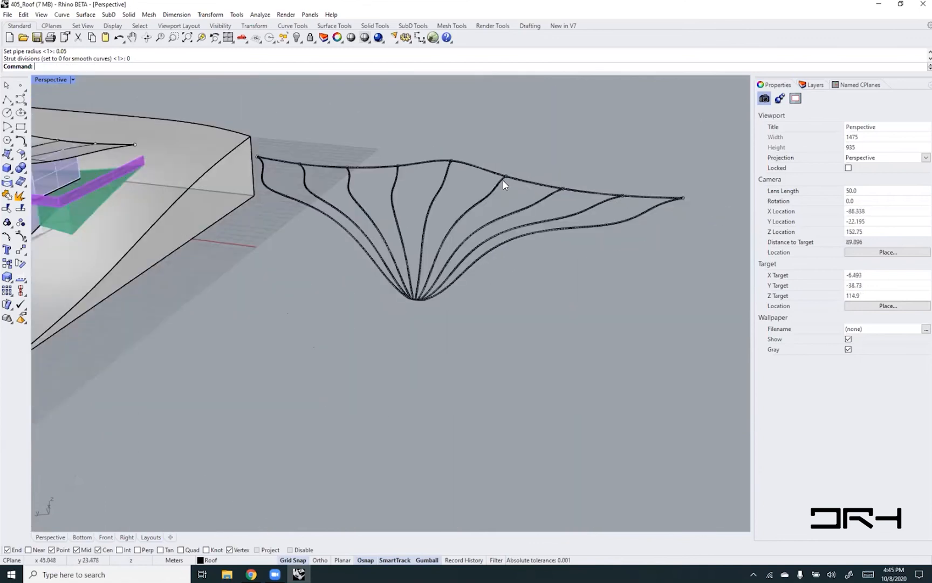
{"action": "scroll", "coordinate": [414, 301], "scroll_direction": "up", "scroll_amount": 5}
{"action": "scroll", "coordinate": [414, 301], "scroll_direction": "up", "scroll_amount": 4}
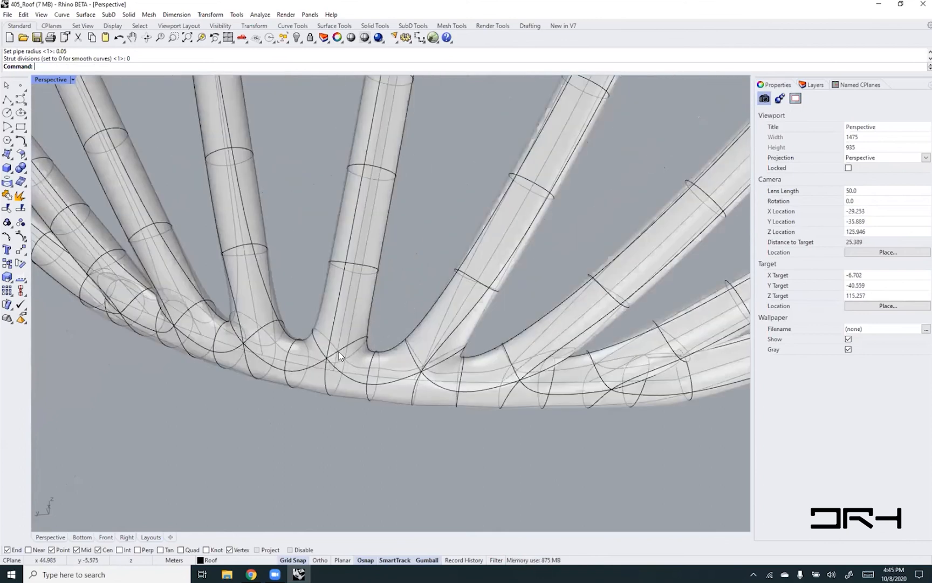
- Inspect individual SubD faces at the base of a middle strut by selecting them, and clear the selection
{"action": "left_click", "coordinate": [359, 310], "text": "ctrl+shift"}
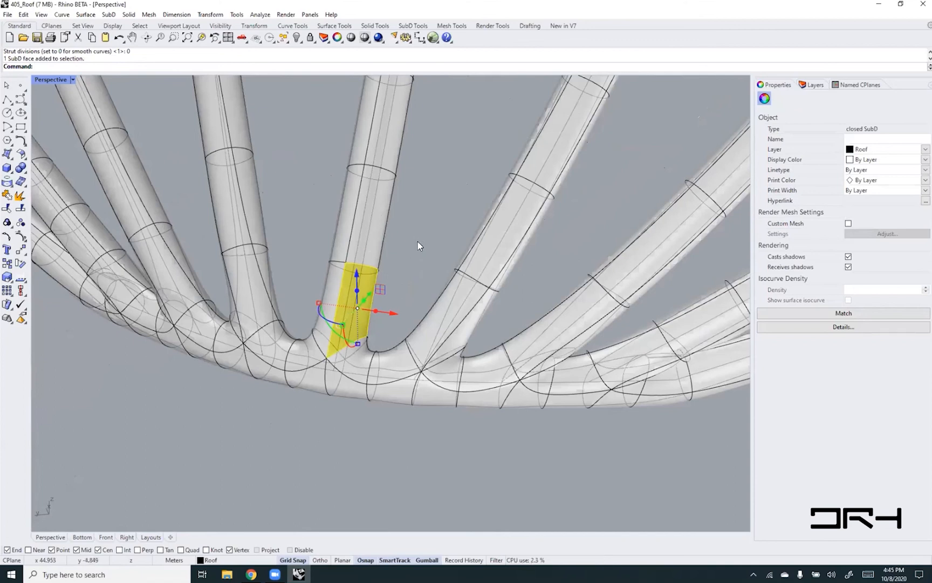
{"action": "key", "text": "Escape"}
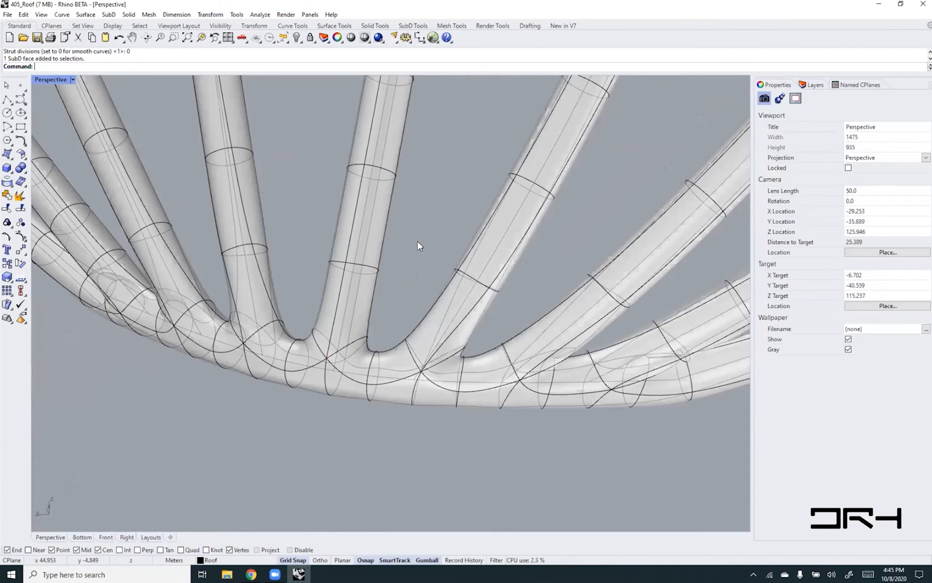
{"action": "left_click", "coordinate": [376, 222], "text": "ctrl+shift"}
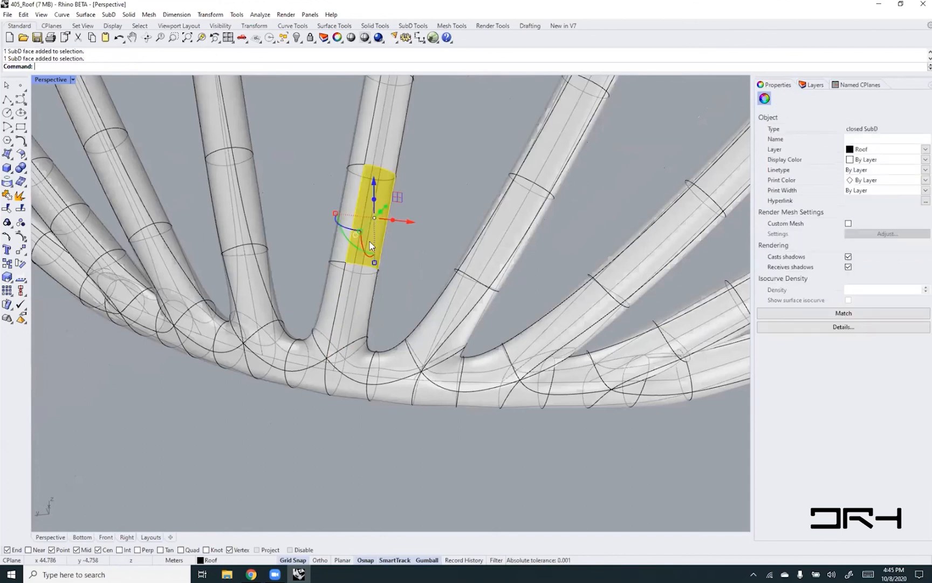
{"action": "left_click", "coordinate": [365, 293], "text": "ctrl+shift"}
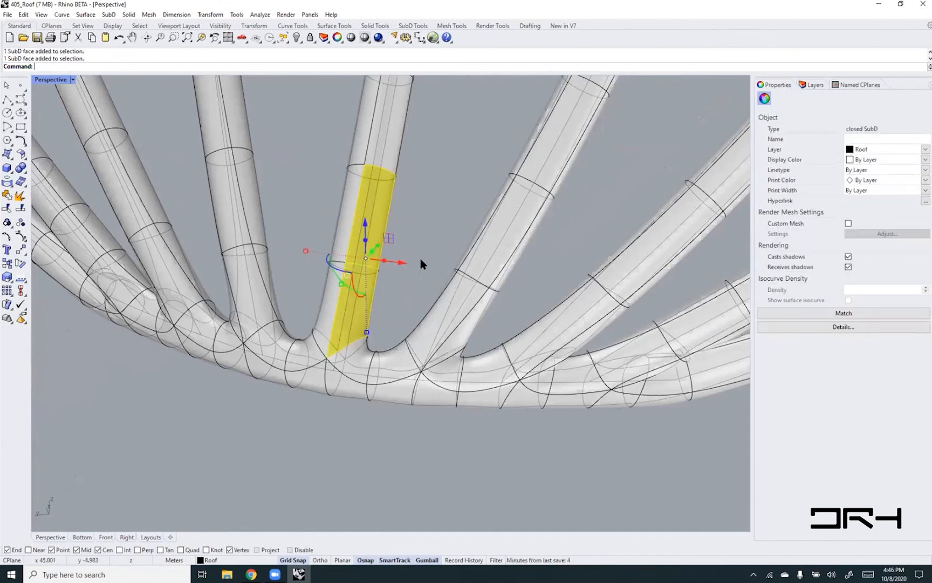
{"action": "key", "text": "Escape"}
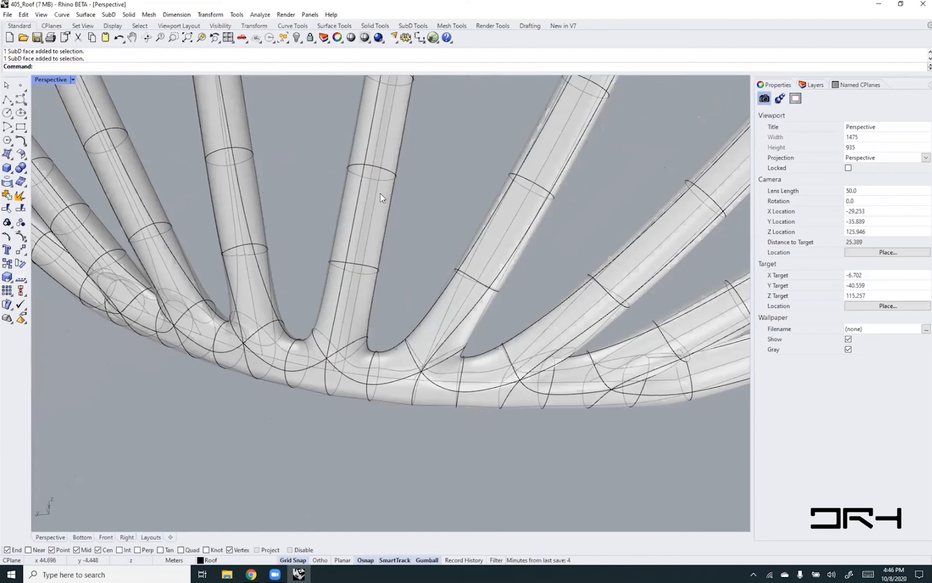
- Examine the face divisions along the struts and the way the pipes merge at the low point
{"action": "right_click_drag", "start_coordinate": [413, 193], "coordinate": [399, 213], "text": "shift"}
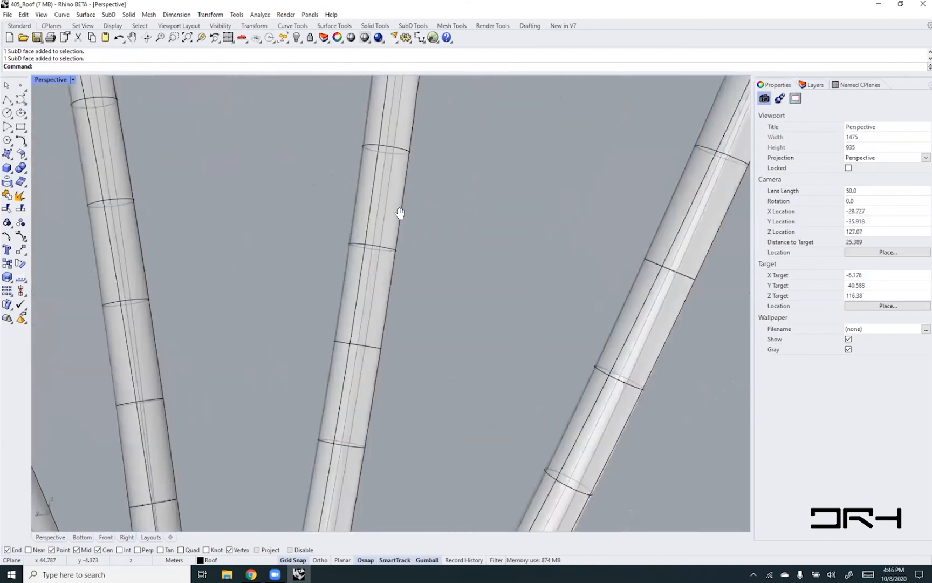
{"action": "scroll", "coordinate": [399, 213], "scroll_direction": "down", "scroll_amount": 5}
{"action": "scroll", "coordinate": [382, 217], "scroll_direction": "up", "scroll_amount": 8}
{"action": "scroll", "coordinate": [382, 218], "scroll_direction": "down", "scroll_amount": 8}
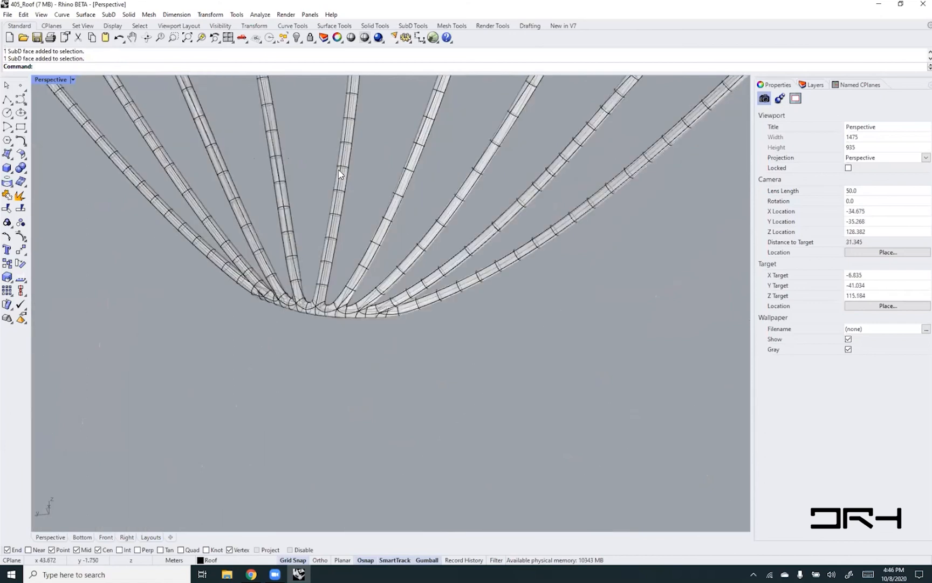
{"action": "scroll", "coordinate": [339, 171], "scroll_direction": "up", "scroll_amount": 5}
{"action": "scroll", "coordinate": [338, 170], "scroll_direction": "down", "scroll_amount": 5}
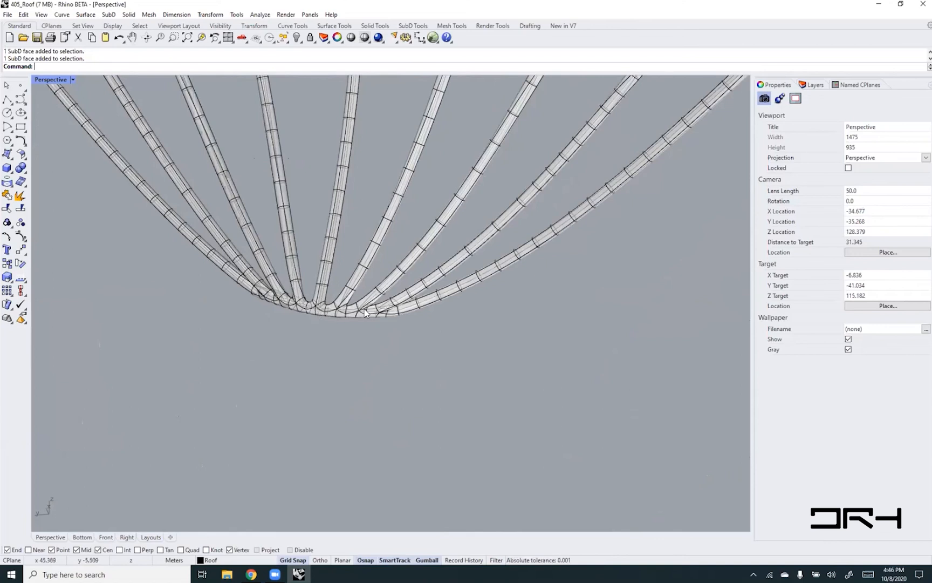
{"action": "scroll", "coordinate": [391, 309], "scroll_direction": "up", "scroll_amount": 5}
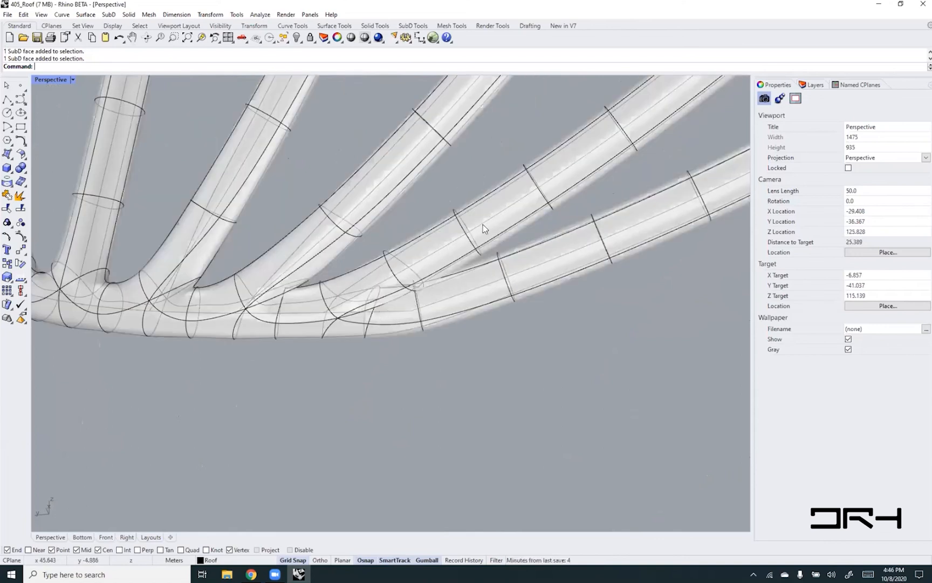
{"action": "scroll", "coordinate": [477, 321], "scroll_direction": "down", "scroll_amount": 5}
{"action": "right_click_drag", "start_coordinate": [454, 268], "coordinate": [403, 333], "text": "shift"}
{"action": "scroll", "coordinate": [403, 332], "scroll_direction": "down", "scroll_amount": 4}
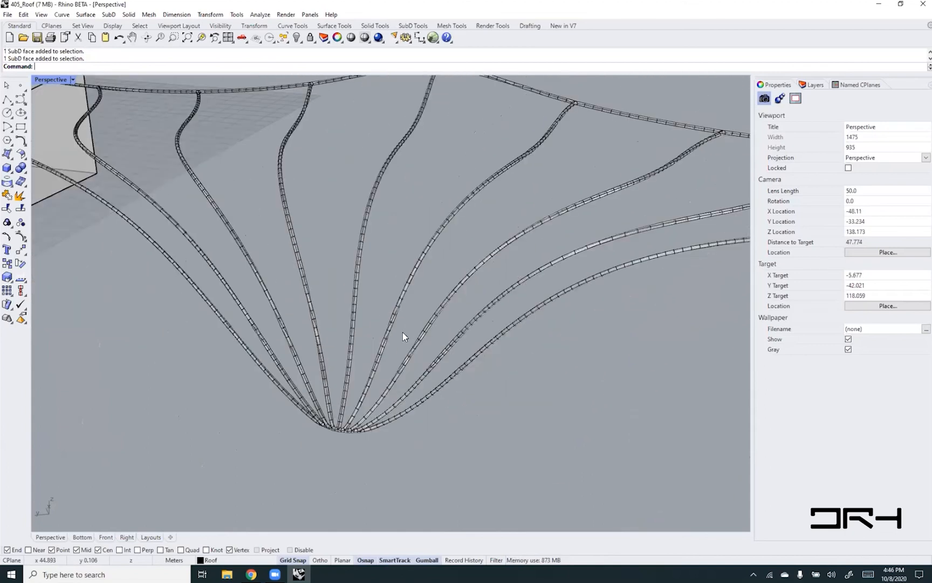
- Mesh the SubD pipe framework with density 0.5, maximum aspect ratio 6.0 and minimum edge length 0.1, previewing the mesh before accepting it
{"action": "scroll", "coordinate": [403, 333], "scroll_direction": "down", "scroll_amount": 4}
{"action": "type", "text": "Mesh"}
{"action": "key", "text": "Return"}
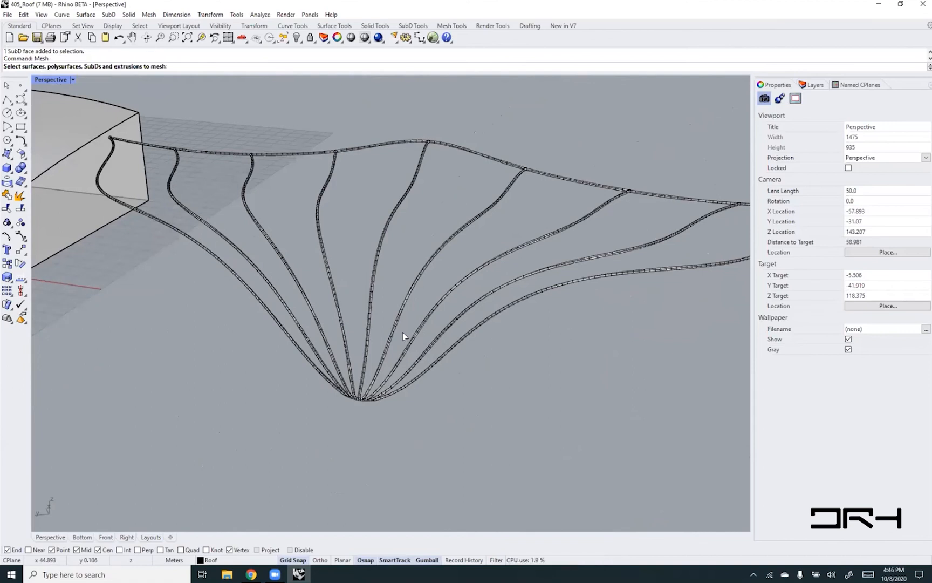
{"action": "left_click", "coordinate": [420, 325]}
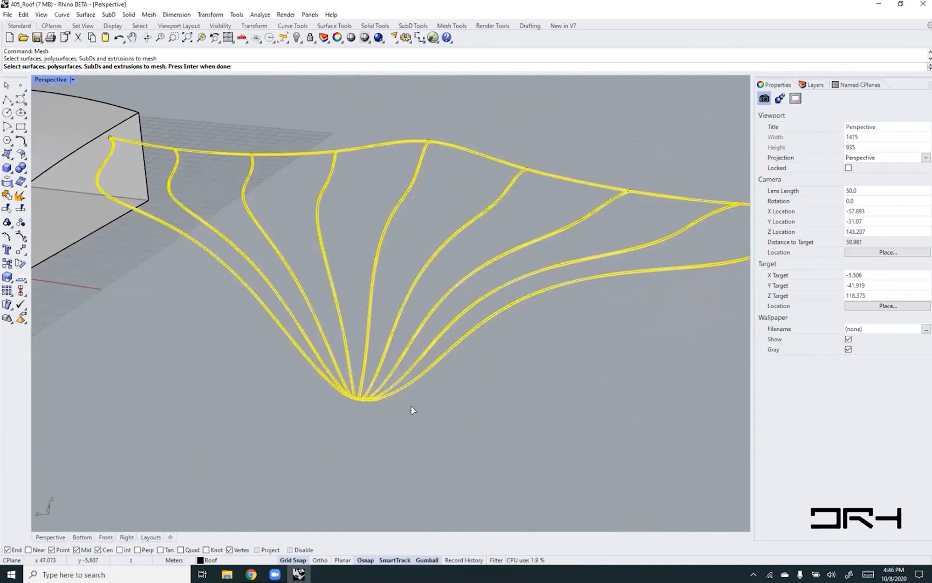
{"action": "key", "text": "Return"}
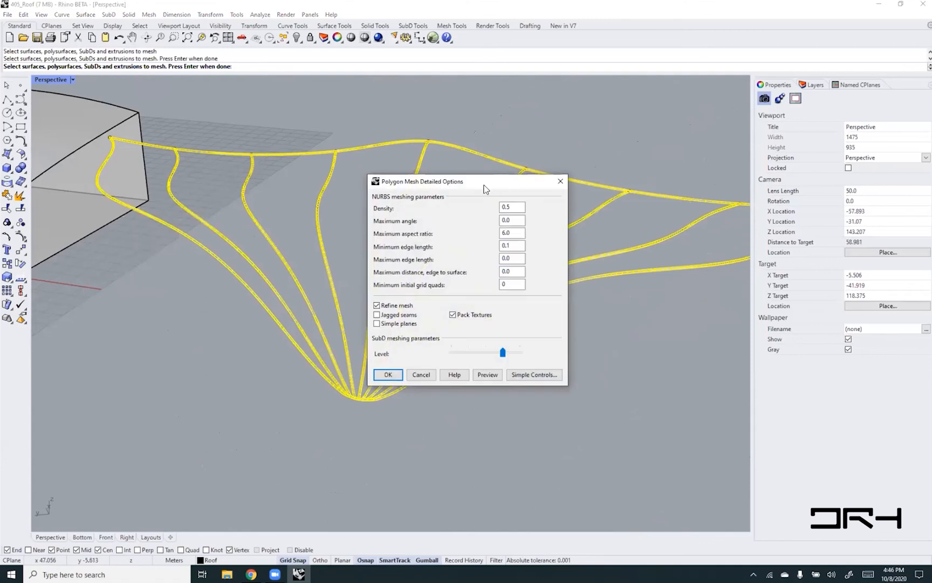
{"action": "left_click_drag", "start_coordinate": [485, 188], "coordinate": [489, 127]}
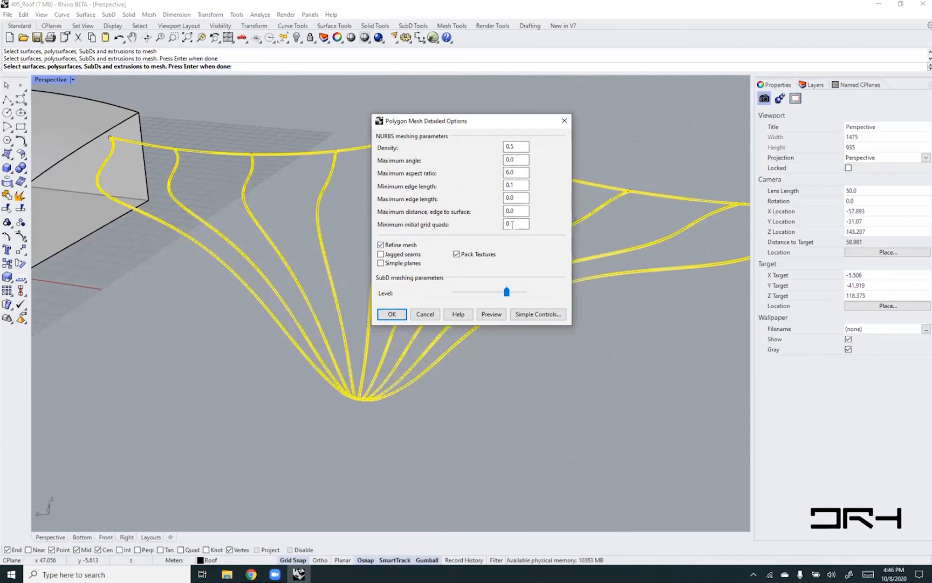
{"action": "left_click", "coordinate": [519, 186]}
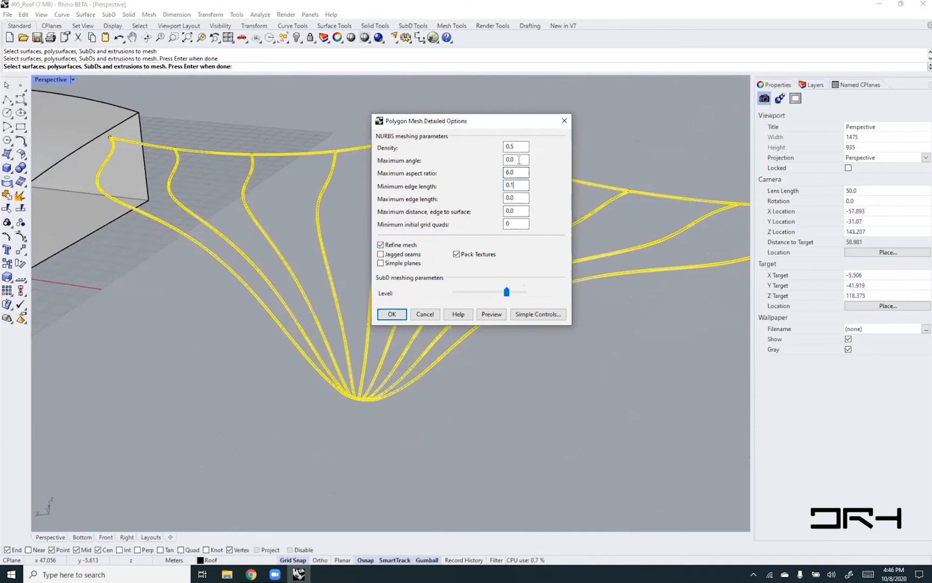
{"action": "left_click", "coordinate": [491, 314]}
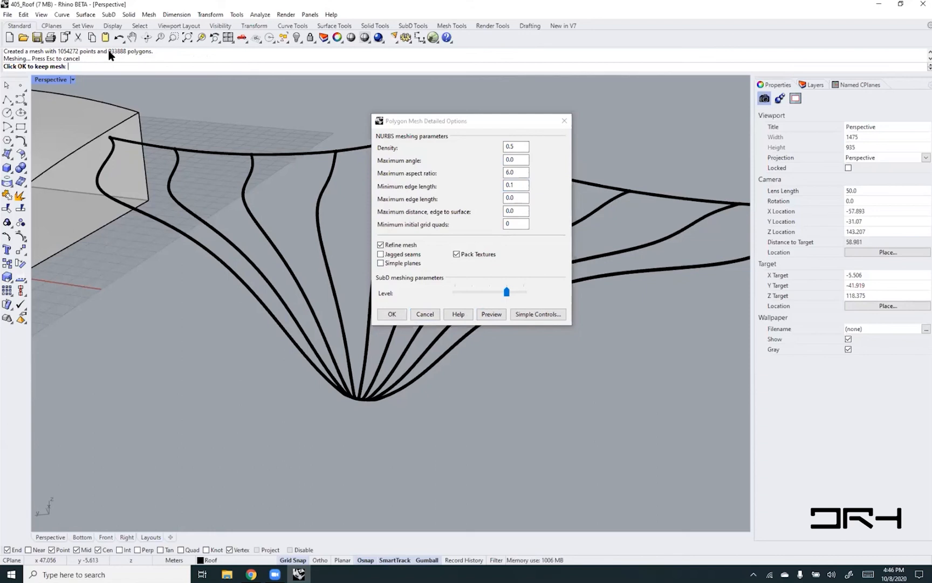
{"action": "left_click_drag", "start_coordinate": [109, 51], "coordinate": [127, 54]}
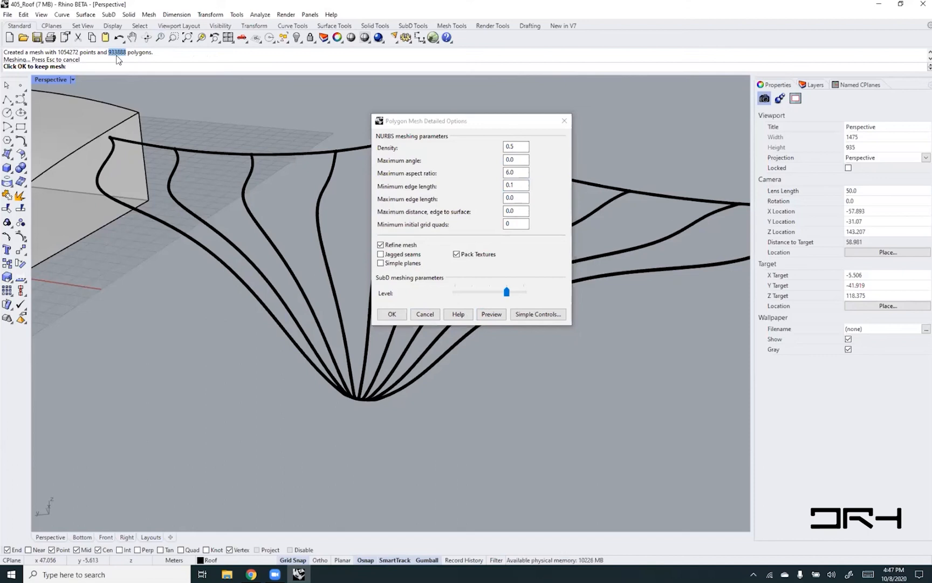
{"action": "left_click", "coordinate": [391, 314]}
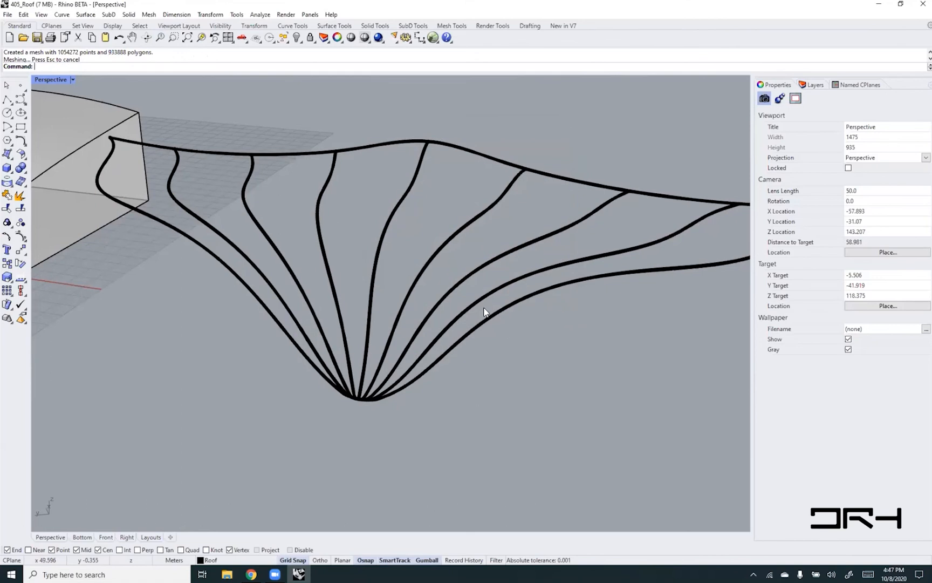
- Move the new mesh along its Y axis clear of the original SubD pipes and clear the selection
{"action": "scroll", "coordinate": [483, 311], "scroll_direction": "up", "scroll_amount": 5}
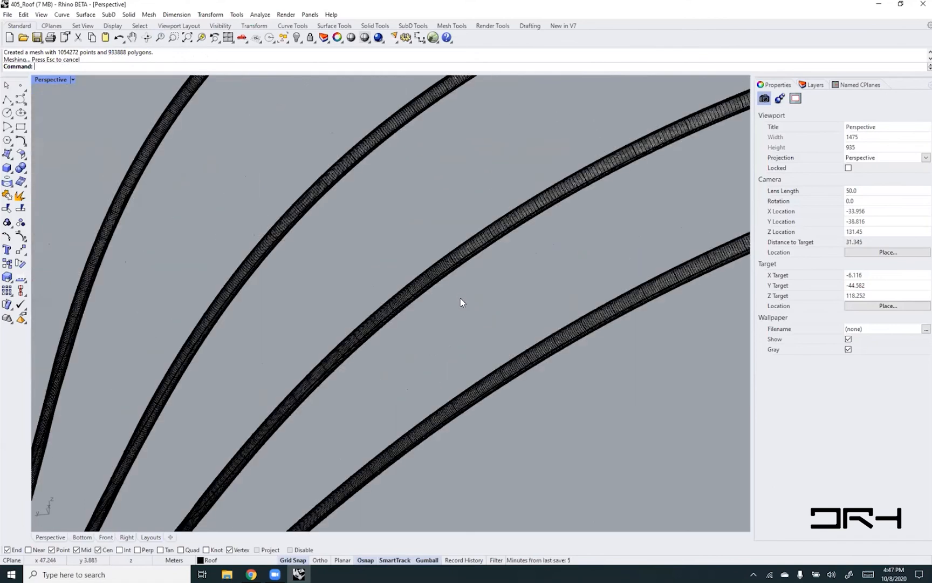
{"action": "left_click", "coordinate": [435, 269]}
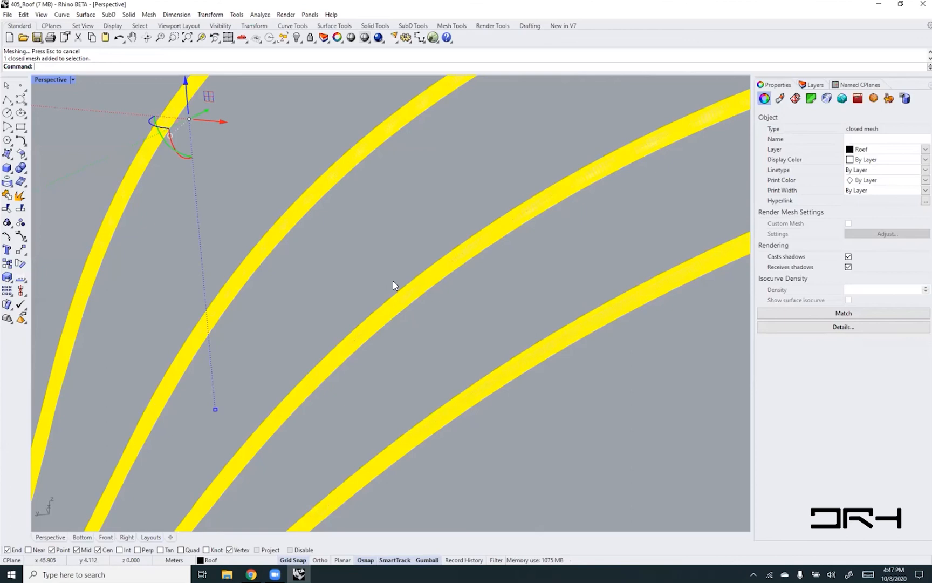
{"action": "scroll", "coordinate": [407, 298], "scroll_direction": "down", "scroll_amount": 6}
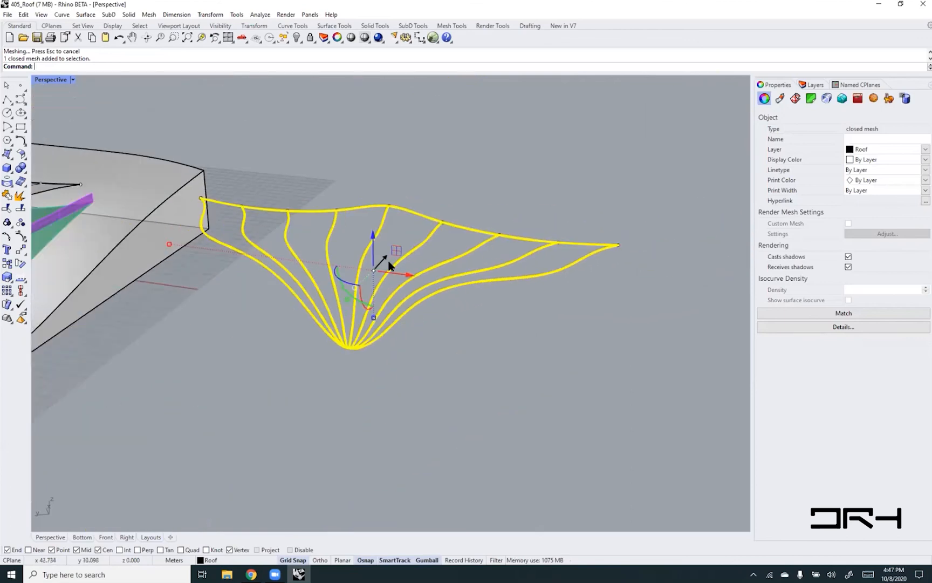
{"action": "left_click_drag", "start_coordinate": [390, 265], "coordinate": [495, 235]}
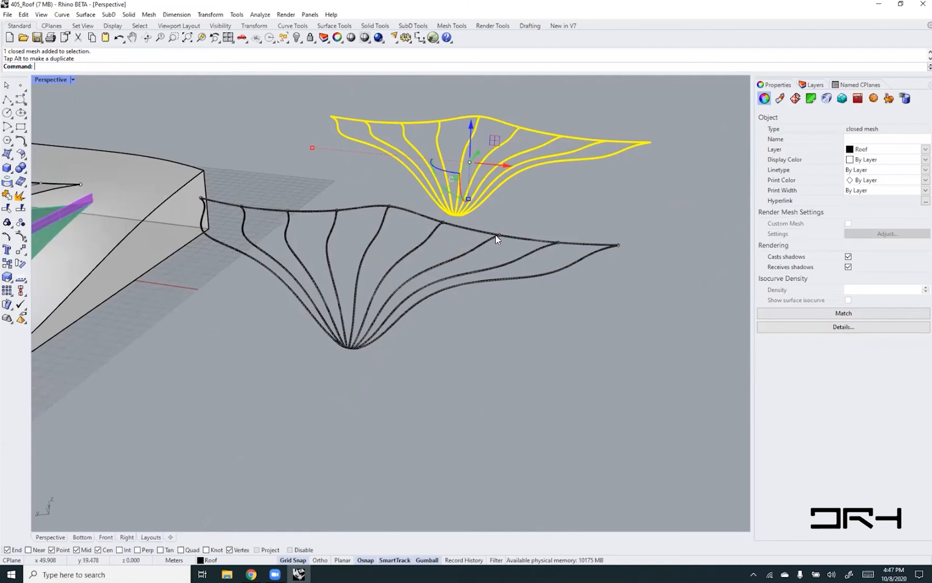
{"action": "left_click", "coordinate": [466, 350]}
- Run ShowEdges on all objects to check the piped framework for non-manifold edges
{"action": "scroll", "coordinate": [507, 194], "scroll_direction": "up", "scroll_amount": 4}
{"action": "right_click_drag", "start_coordinate": [581, 181], "coordinate": [417, 406], "text": "shift"}
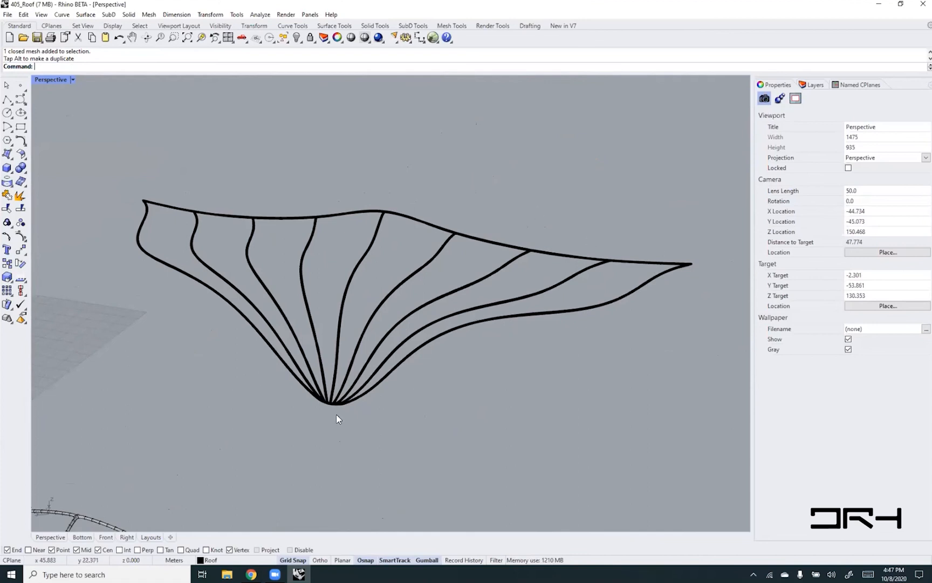
{"action": "scroll", "coordinate": [331, 411], "scroll_direction": "up", "scroll_amount": 15}
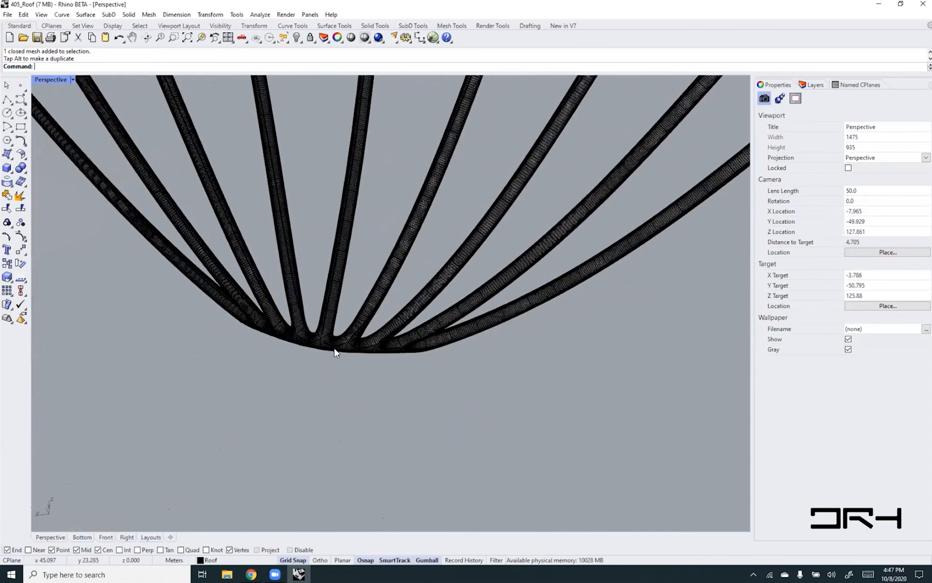
{"action": "scroll", "coordinate": [335, 352], "scroll_direction": "up", "scroll_amount": 12}
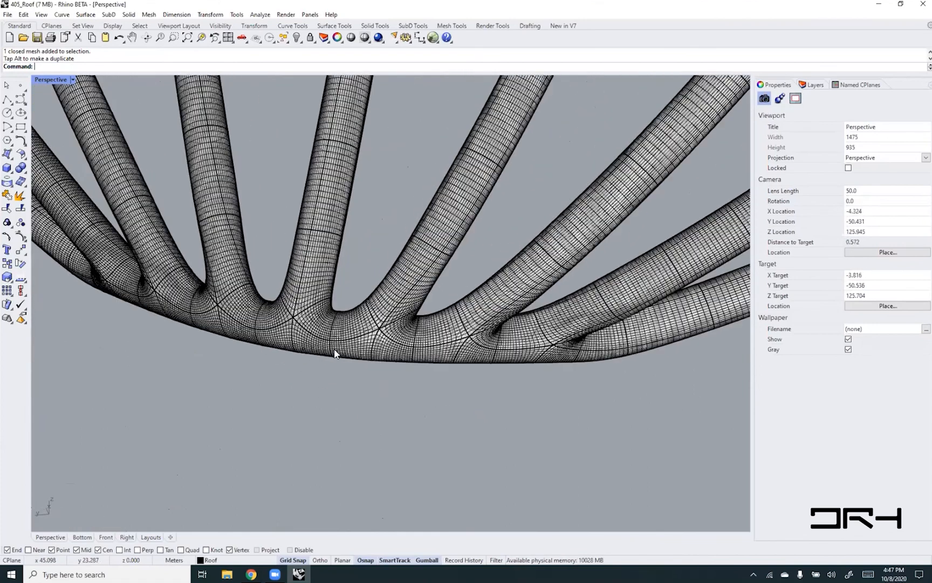
{"action": "scroll", "coordinate": [335, 353], "scroll_direction": "down", "scroll_amount": 2}
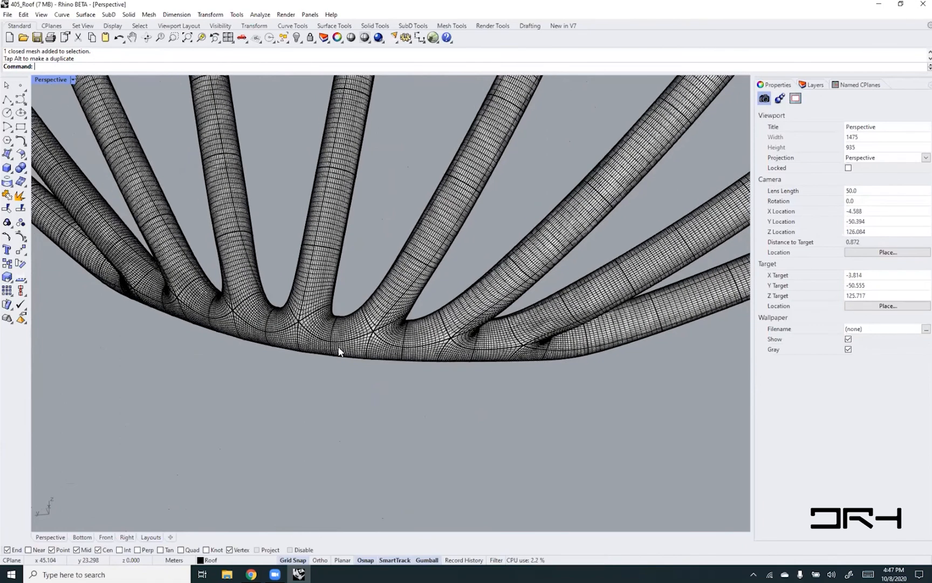
{"action": "type", "text": "ShowEdges"}
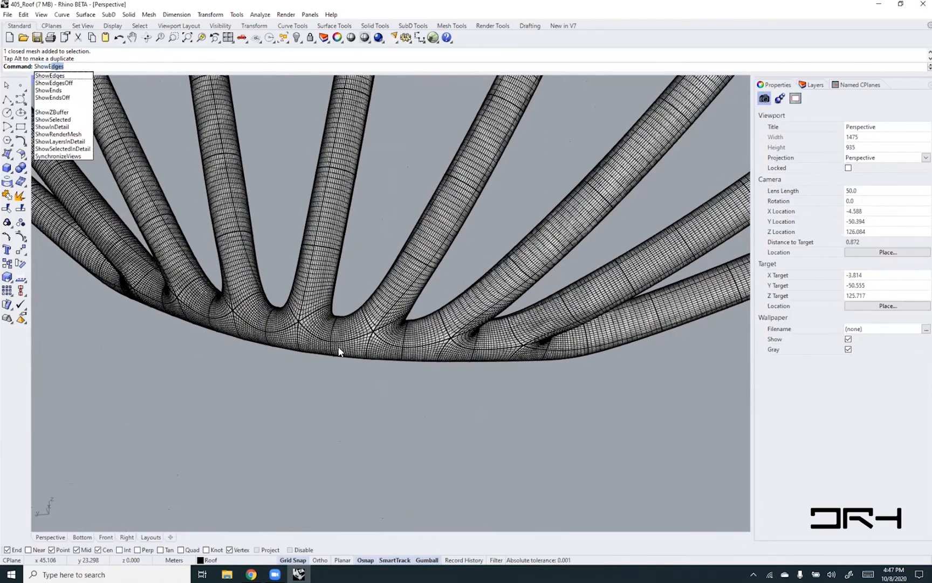
{"action": "key", "text": "Return"}
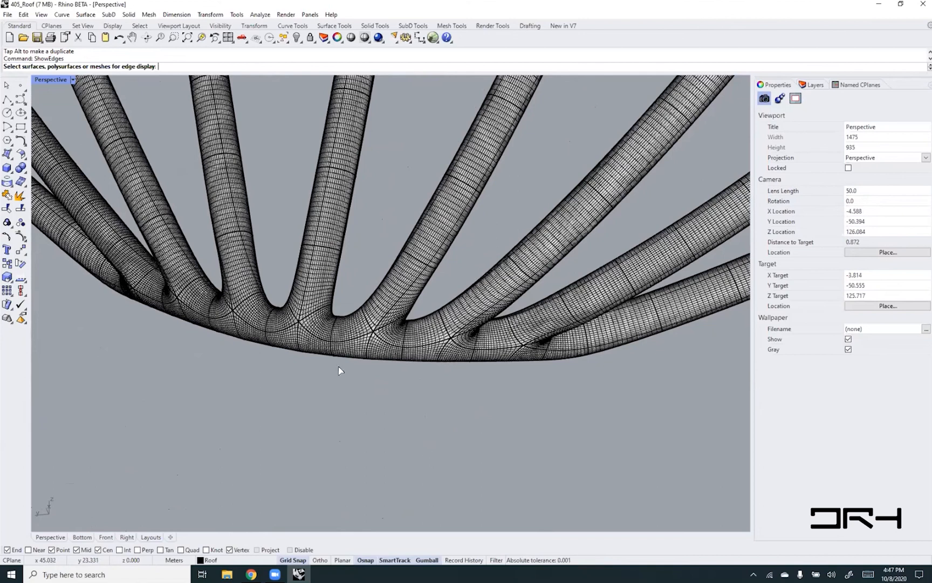
{"action": "key", "text": "ctrl+a"}
{"action": "key", "text": "Return"}
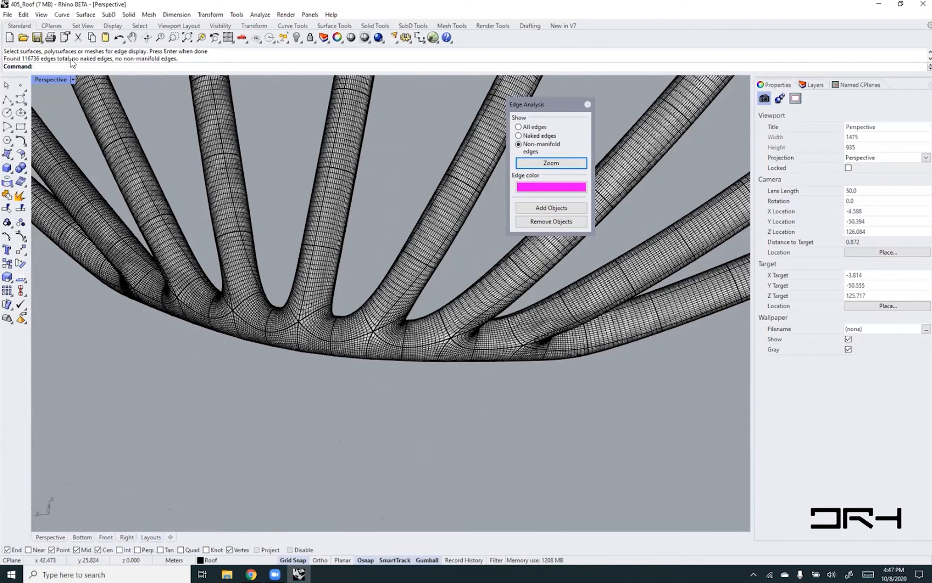
- Read the naked and non-manifold edge report in the command history and close the edge analysis
{"action": "left_click_drag", "start_coordinate": [72, 60], "coordinate": [181, 62]}
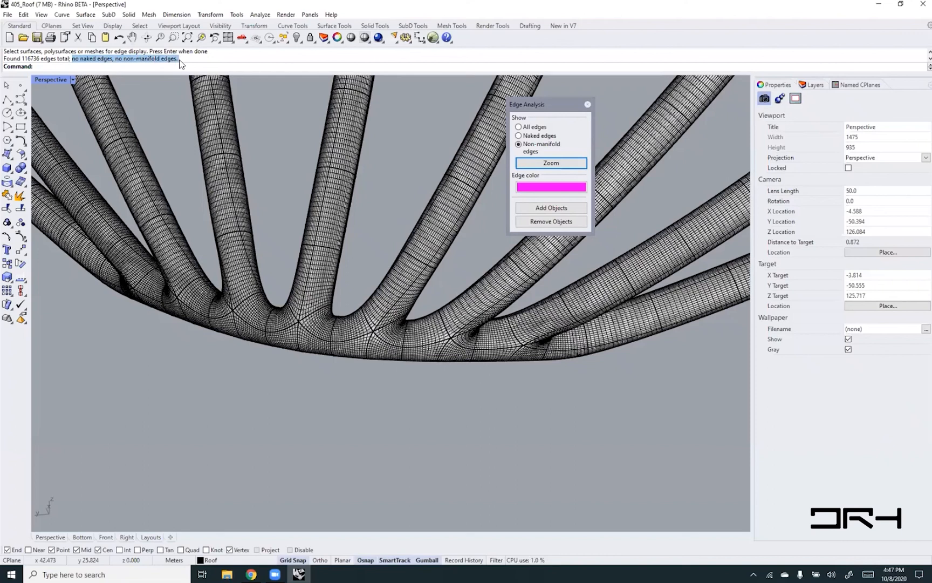
{"action": "left_click", "coordinate": [120, 57]}
{"action": "left_click_drag", "start_coordinate": [112, 60], "coordinate": [72, 61]}
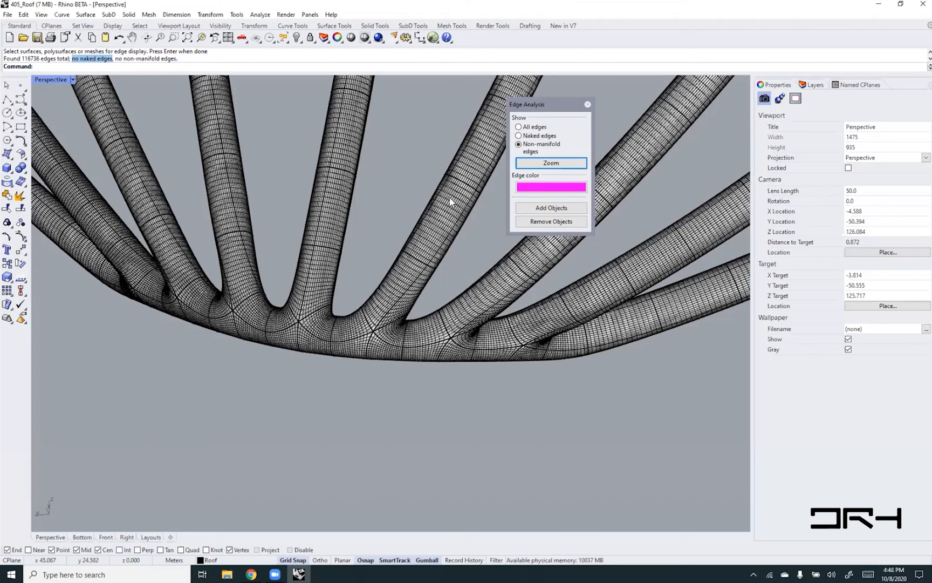
{"action": "left_click", "coordinate": [588, 106]}
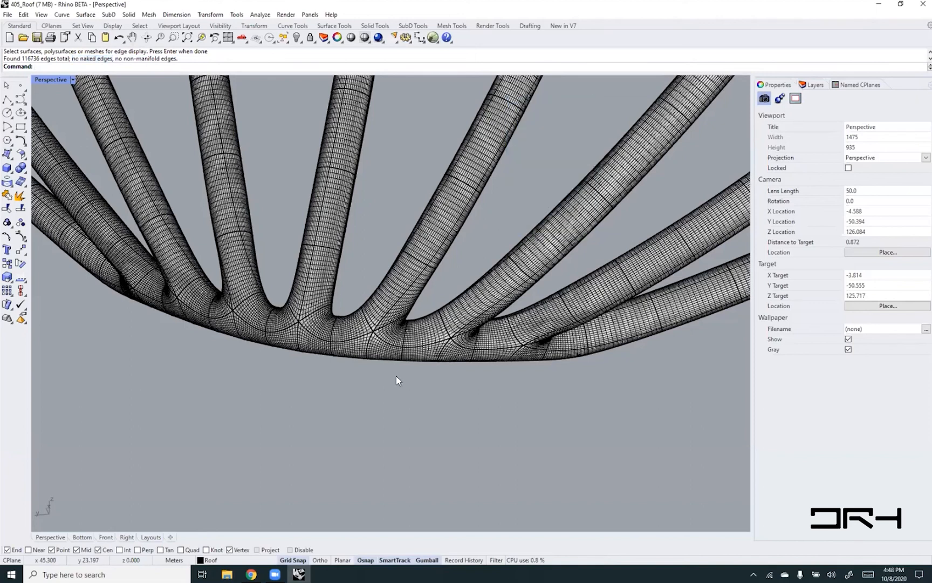
- Examine the moved mesh's face density along its struts and the framework's overall shape
{"action": "scroll", "coordinate": [396, 380], "scroll_direction": "down", "scroll_amount": 1}
{"action": "scroll", "coordinate": [396, 376], "scroll_direction": "down", "scroll_amount": 6}
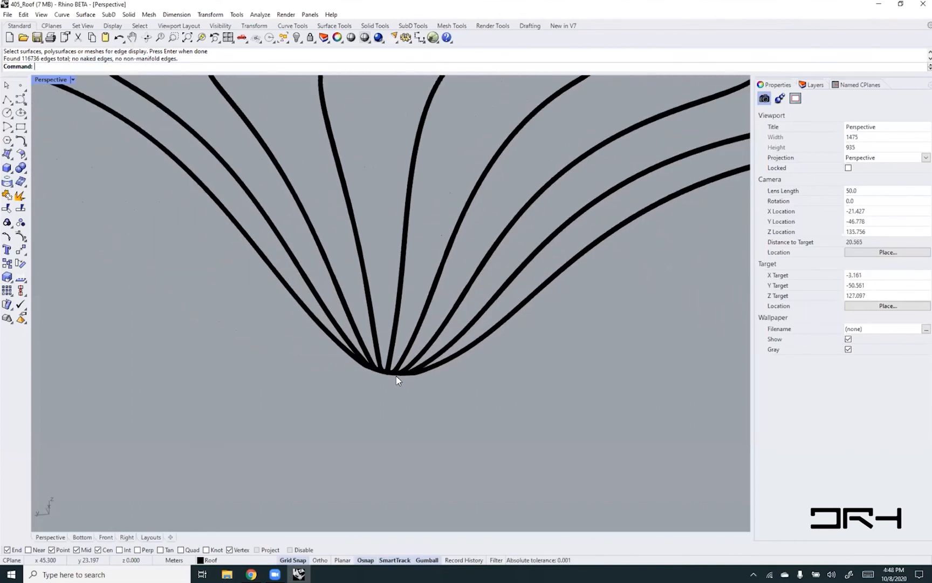
{"action": "right_click_drag", "start_coordinate": [496, 297], "coordinate": [449, 343], "text": "shift"}
{"action": "scroll", "coordinate": [495, 300], "scroll_direction": "up", "scroll_amount": 2}
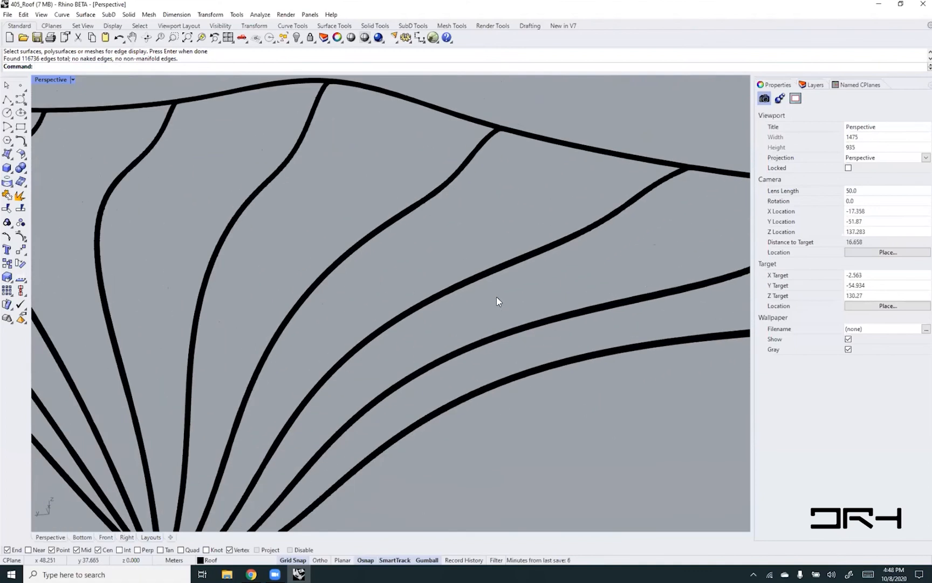
{"action": "scroll", "coordinate": [496, 301], "scroll_direction": "up", "scroll_amount": 2}
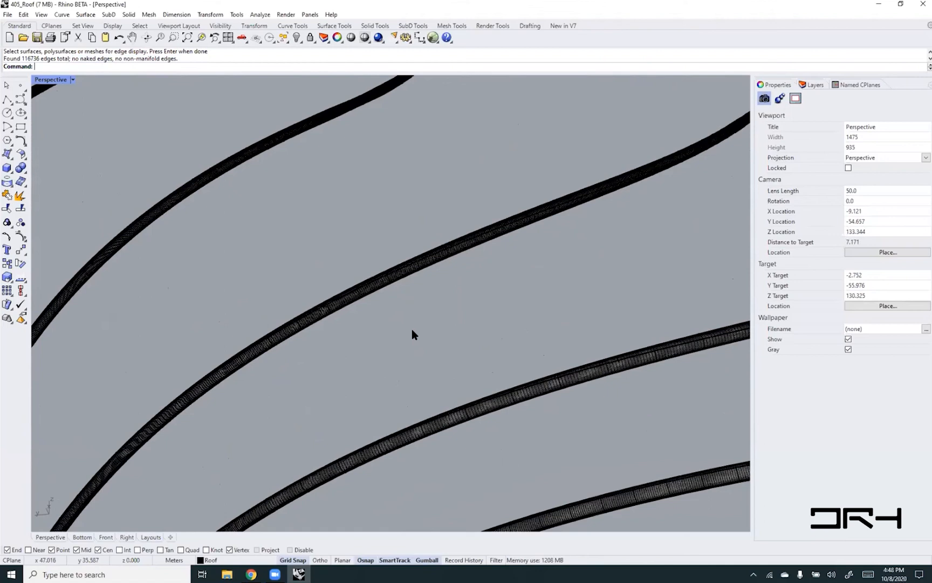
{"action": "scroll", "coordinate": [412, 331], "scroll_direction": "down", "scroll_amount": 4}
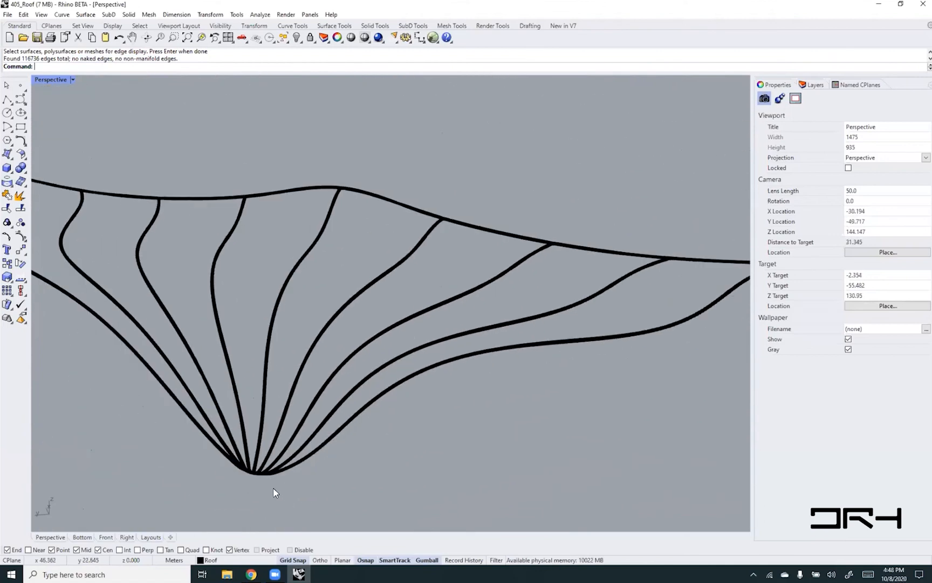
{"action": "left_click", "coordinate": [108, 15]}
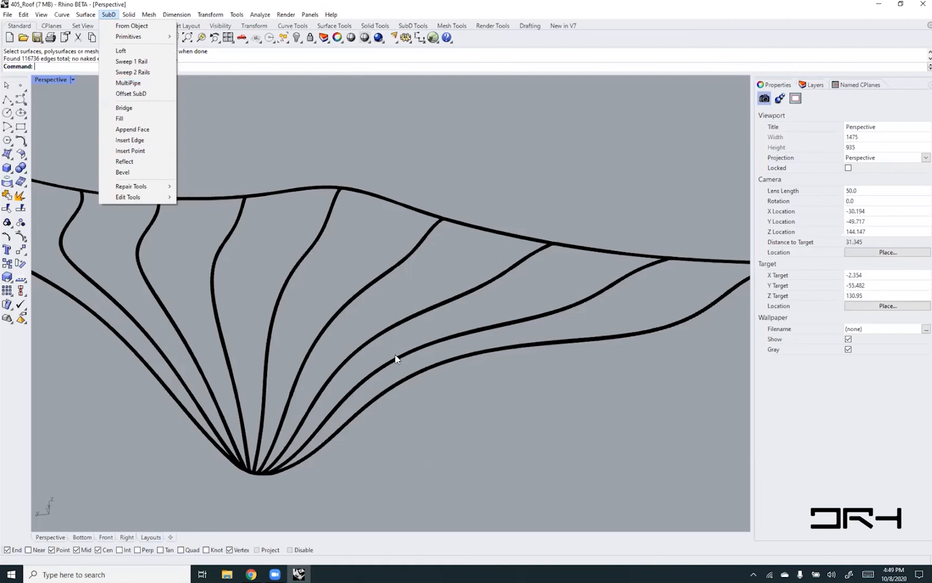
{"action": "left_click", "coordinate": [249, 249]}
- Switch the original SubD pipe's display from smooth to flat and examine the strut joint on its back edge
{"action": "right_click_drag", "start_coordinate": [299, 410], "coordinate": [553, 214], "text": "shift"}
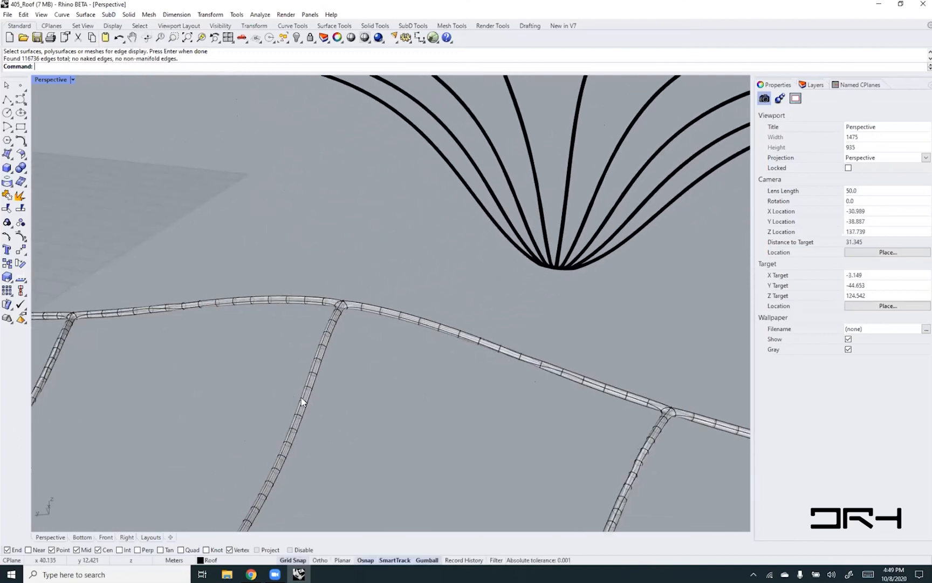
{"action": "scroll", "coordinate": [301, 401], "scroll_direction": "up", "scroll_amount": 5}
{"action": "scroll", "coordinate": [301, 401], "scroll_direction": "down", "scroll_amount": 3}
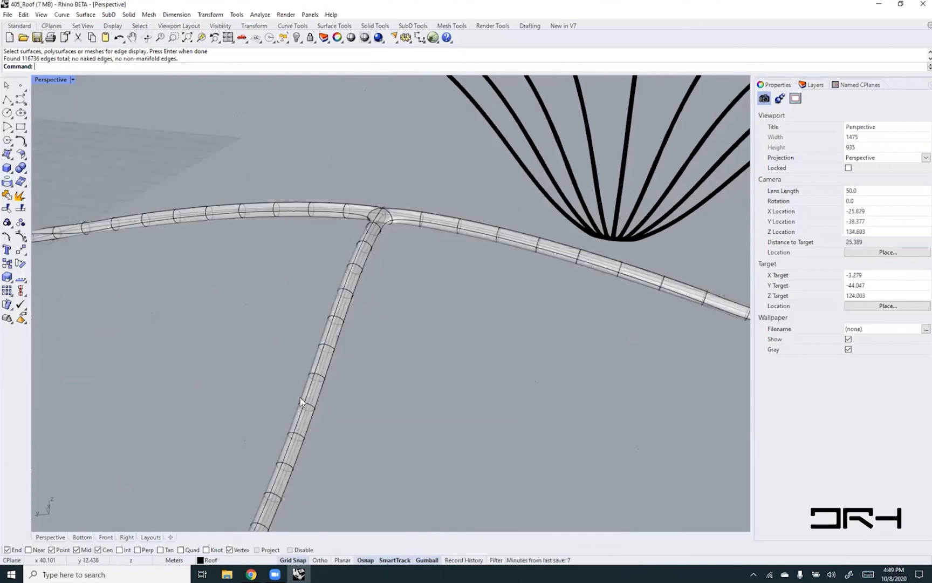
{"action": "scroll", "coordinate": [301, 400], "scroll_direction": "up", "scroll_amount": 3}
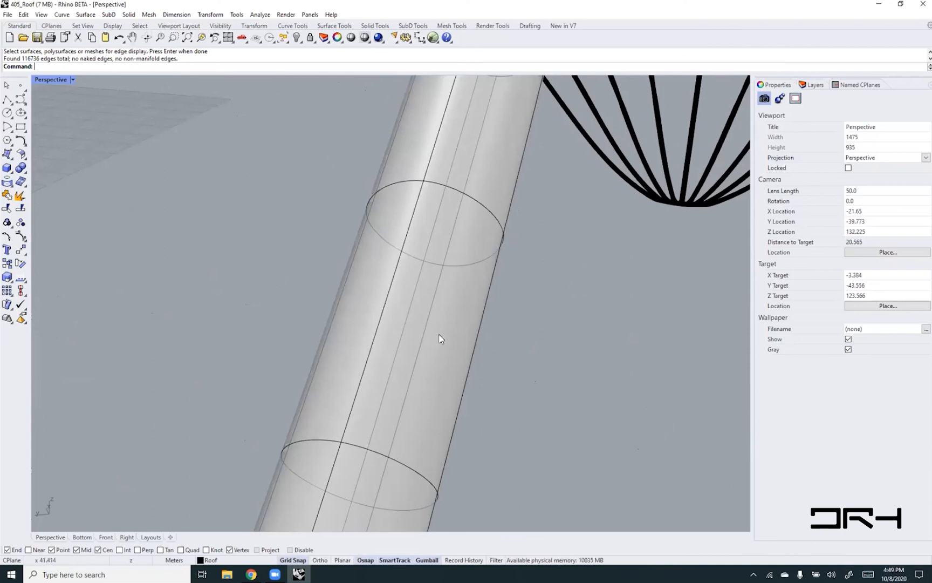
{"action": "left_click", "coordinate": [108, 15]}
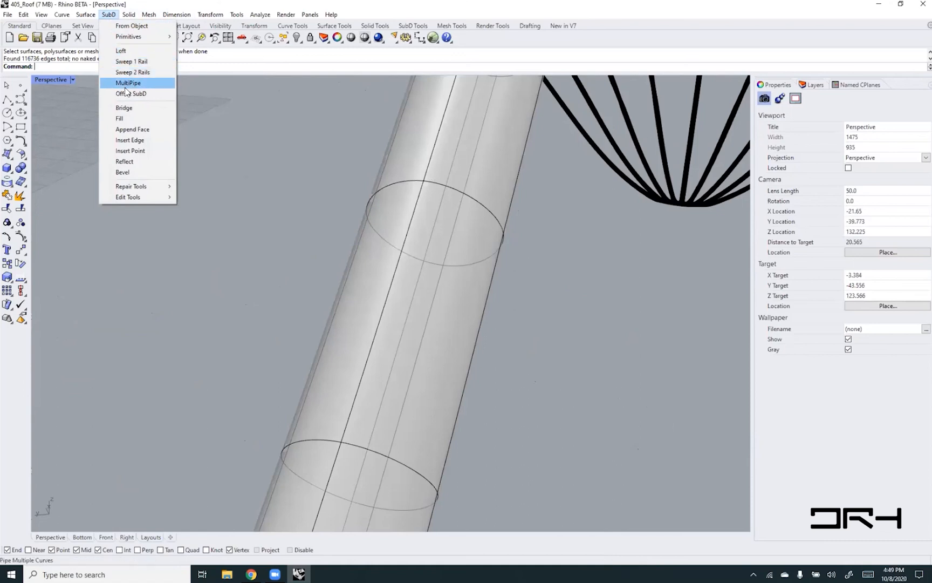
{"action": "left_click", "coordinate": [281, 226]}
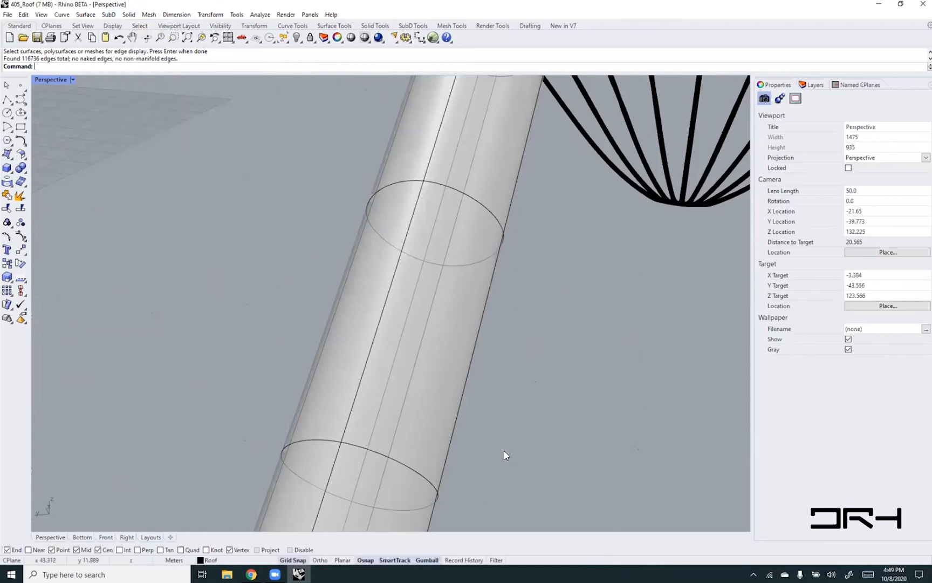
{"action": "key", "text": "Tab"}
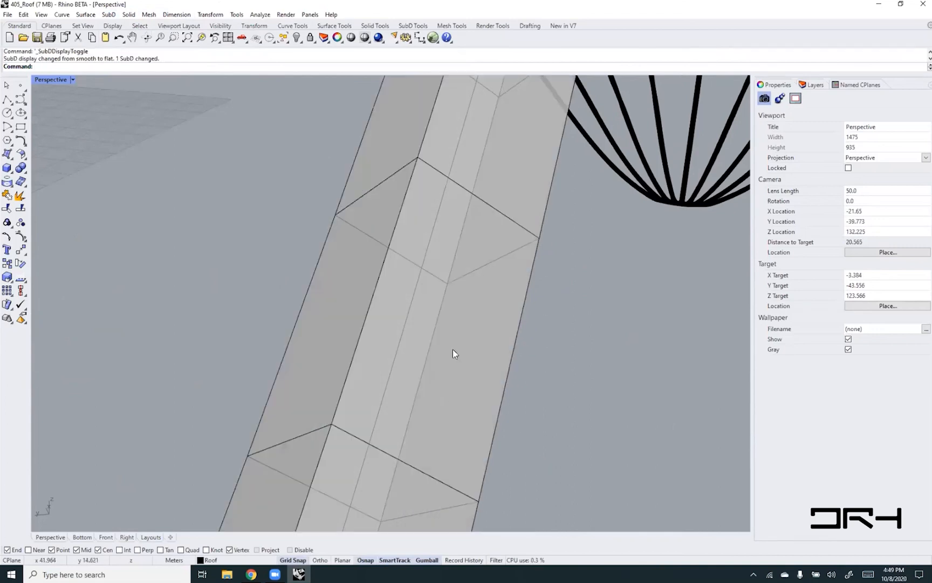
{"action": "scroll", "coordinate": [398, 362], "scroll_direction": "down", "scroll_amount": 5}
{"action": "scroll", "coordinate": [398, 362], "scroll_direction": "up", "scroll_amount": 3}
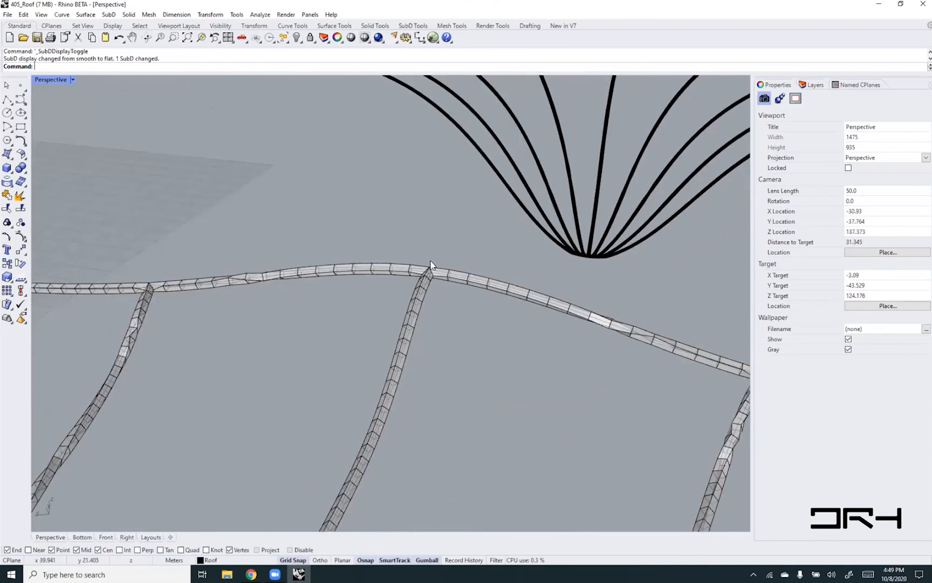
{"action": "scroll", "coordinate": [431, 265], "scroll_direction": "up", "scroll_amount": 3}
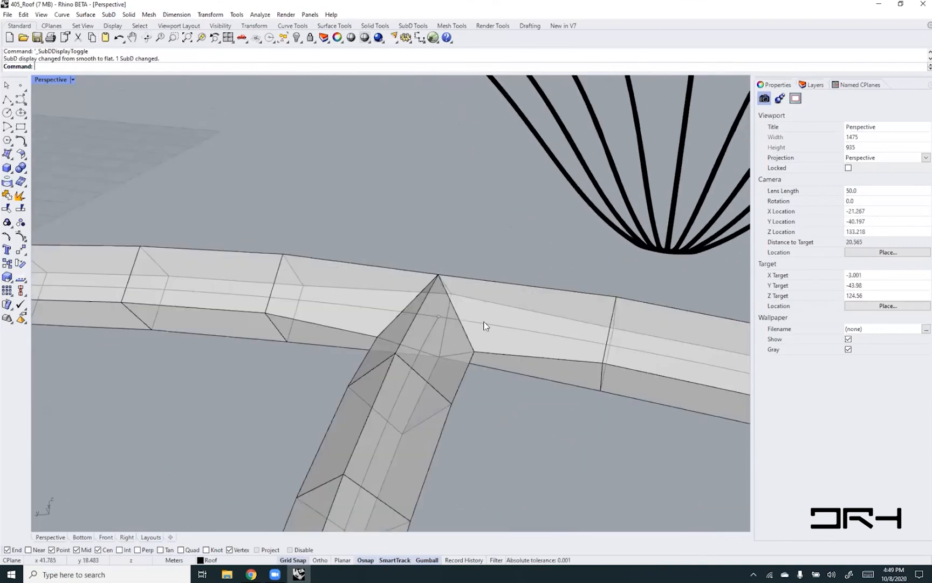
- Turn on the SubD pipe's control points and zoom to a strut joint on the framework's back edge
{"action": "left_click", "coordinate": [418, 303]}
{"action": "type", "text": "POn"}
{"action": "key", "text": "Return"}
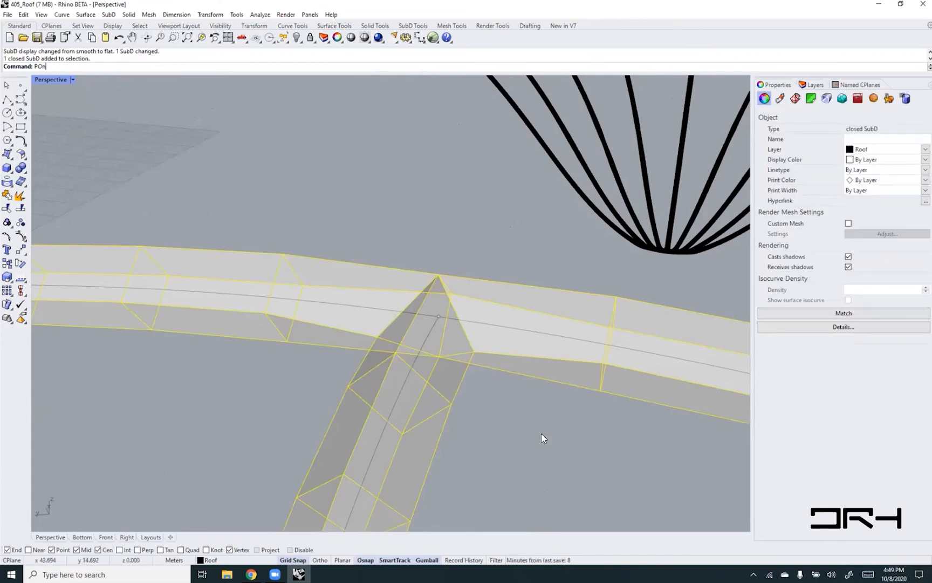
{"action": "mouse_move", "coordinate": [464, 267]}
{"action": "right_mouse_down"}
{"action": "mouse_move", "coordinate": [453, 277]}
{"action": "mouse_move", "coordinate": [474, 260]}
{"action": "mouse_move", "coordinate": [467, 277]}
{"action": "right_mouse_up"}
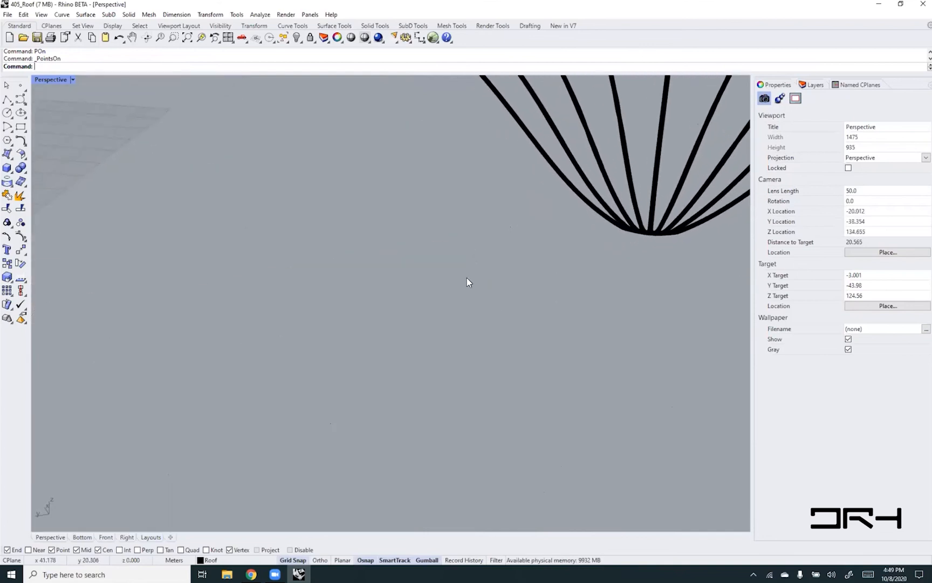
{"action": "scroll", "coordinate": [466, 277], "scroll_direction": "down", "scroll_amount": 5}
{"action": "left_click_drag", "start_coordinate": [397, 369], "coordinate": [404, 377]}
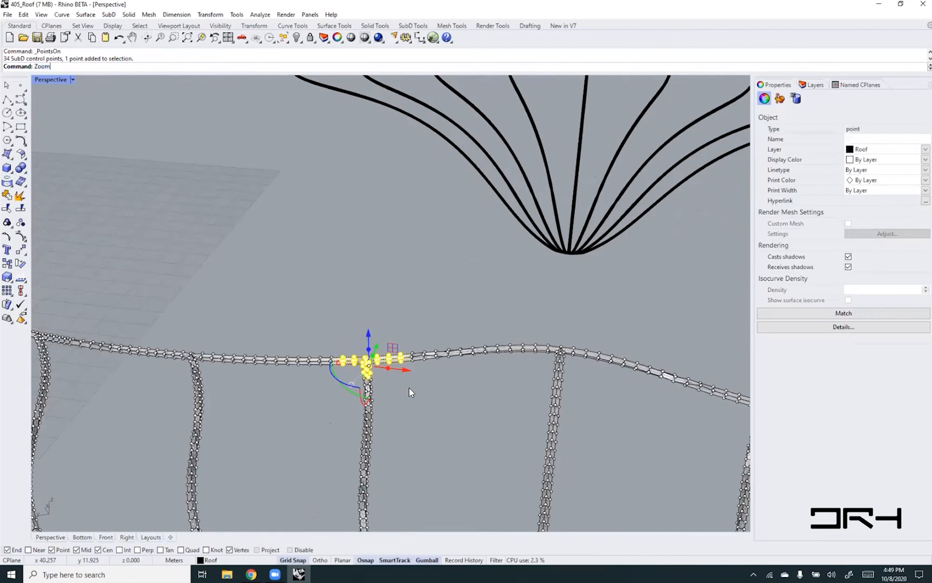
{"action": "key", "text": "Return"}
{"action": "type", "text": "s"}
{"action": "key", "text": "Return"}
{"action": "key", "text": "Escape"}
- Try to move the outer control point of the flat-displayed joint outward with the gumball, and clear the selection
{"action": "right_click_drag", "start_coordinate": [413, 367], "coordinate": [537, 344]}
{"action": "scroll", "coordinate": [452, 216], "scroll_direction": "up", "scroll_amount": 3}
{"action": "left_click", "coordinate": [541, 343]}
{"action": "left_click_drag", "start_coordinate": [576, 359], "coordinate": [495, 387]}
{"action": "right_click_drag", "start_coordinate": [495, 387], "coordinate": [551, 333]}
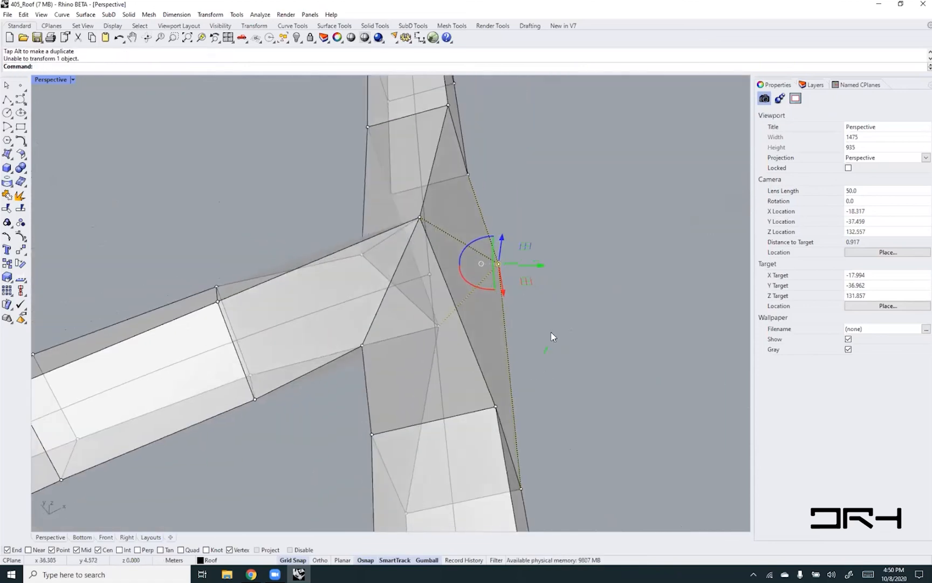
{"action": "left_click_drag", "start_coordinate": [537, 264], "coordinate": [561, 260]}
{"action": "left_click", "coordinate": [544, 286]}
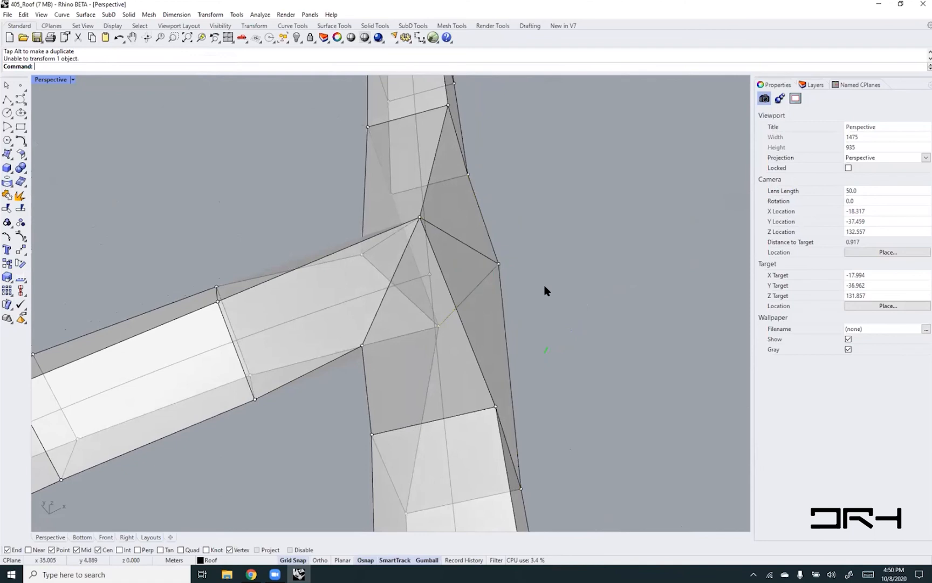
- Select the two adjacent SubD faces on the joint's outer side and pull them outward, away from the branching strut
{"action": "right_click_drag", "start_coordinate": [437, 289], "coordinate": [464, 279]}
{"action": "right_click_drag", "start_coordinate": [508, 244], "coordinate": [424, 233]}
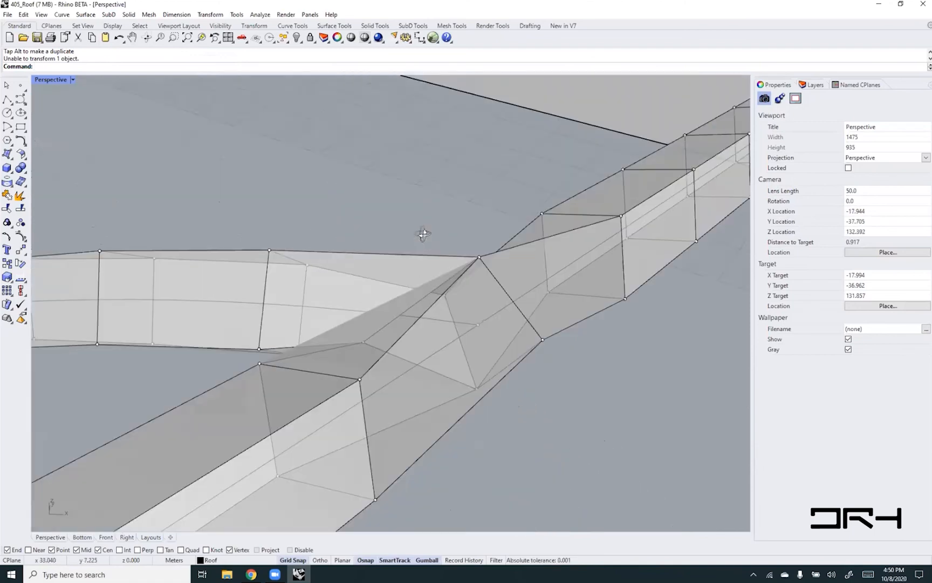
{"action": "left_click", "coordinate": [478, 300], "text": "ctrl+shift"}
{"action": "left_click", "coordinate": [577, 250], "text": "ctrl+shift"}
{"action": "right_click_drag", "start_coordinate": [540, 386], "coordinate": [532, 287]}
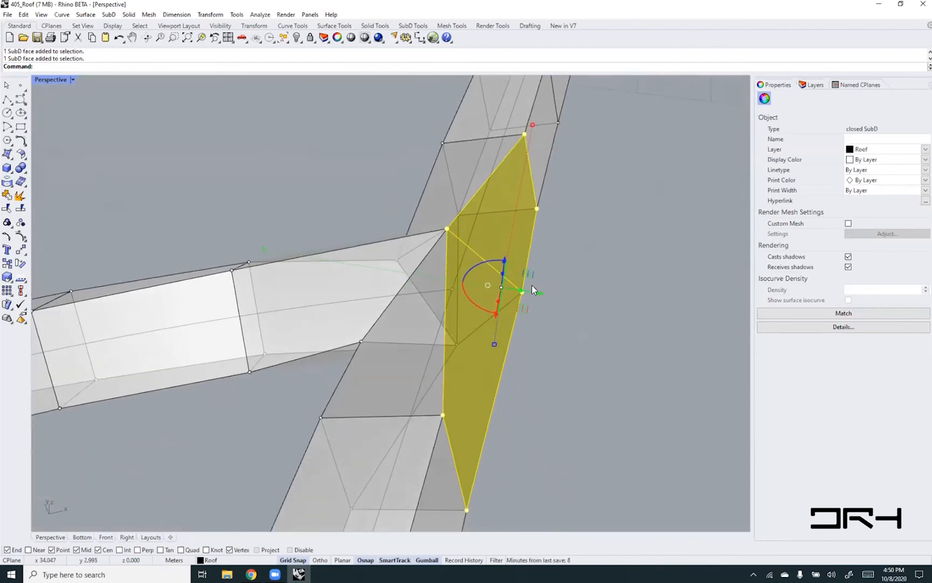
{"action": "left_click_drag", "start_coordinate": [532, 287], "coordinate": [588, 299]}
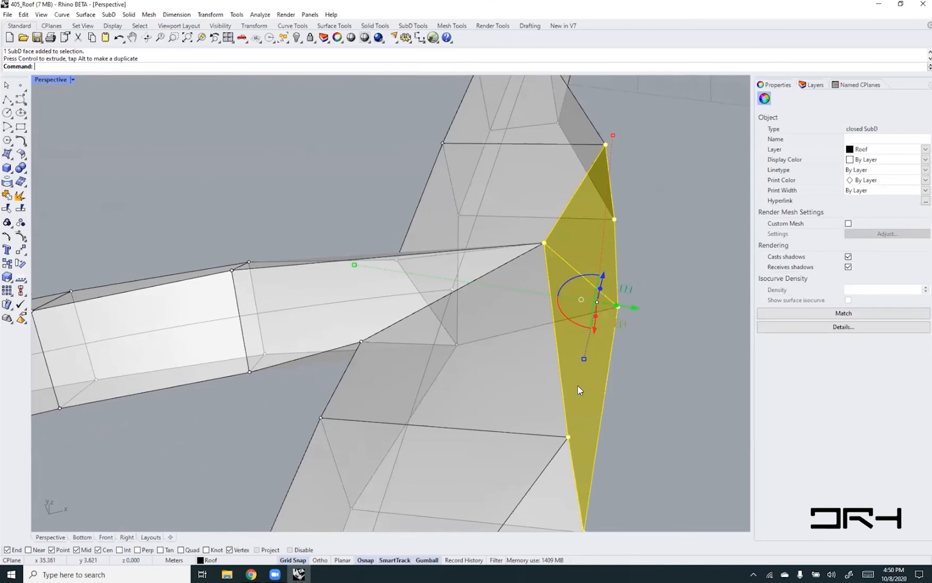
{"action": "right_click_drag", "start_coordinate": [506, 345], "coordinate": [458, 290]}
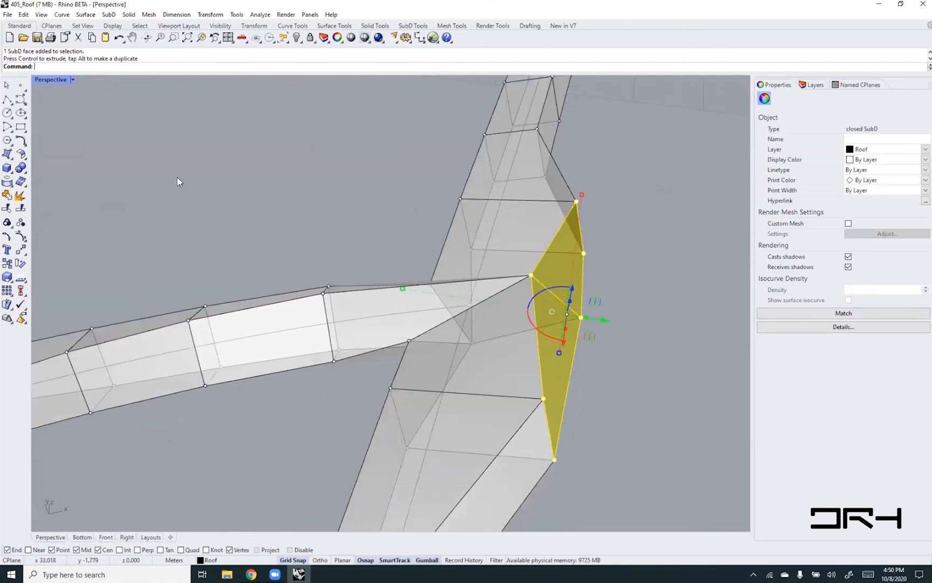
- Switch the SubD to smooth display, pull the two outer joint faces further outward and deselect them
{"action": "key", "text": "Tab"}
{"action": "right_click_drag", "start_coordinate": [526, 322], "coordinate": [637, 304]}
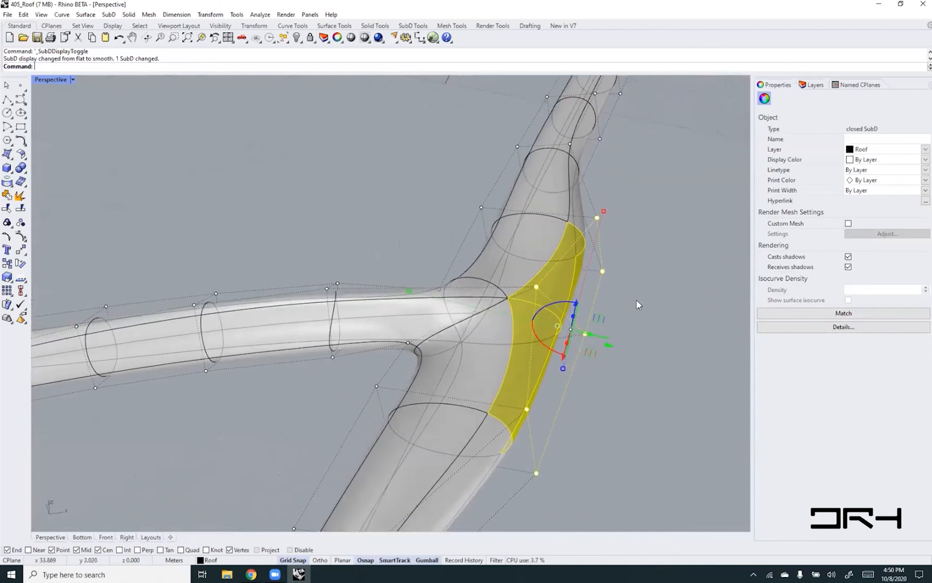
{"action": "left_click_drag", "start_coordinate": [609, 338], "coordinate": [718, 360]}
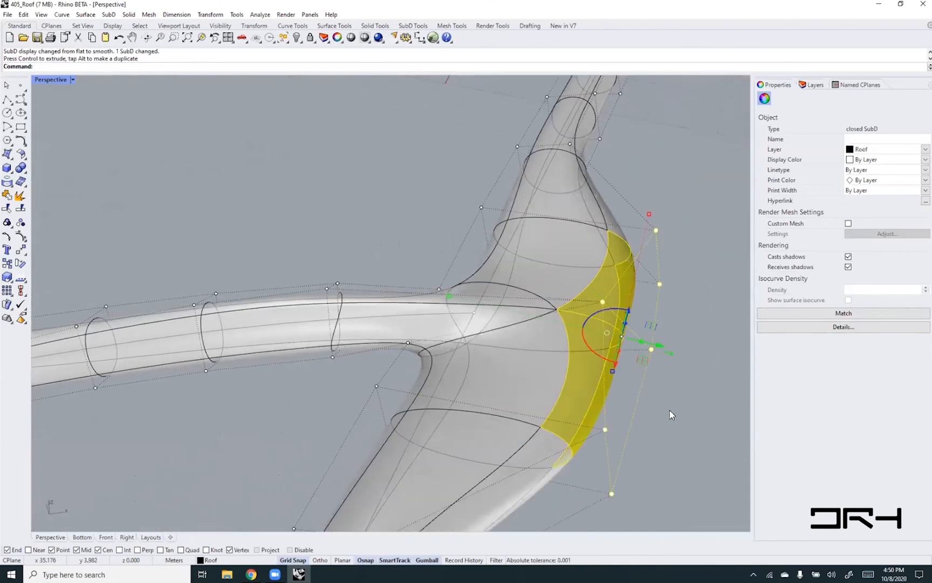
{"action": "scroll", "coordinate": [503, 314], "scroll_direction": "down", "scroll_amount": 4}
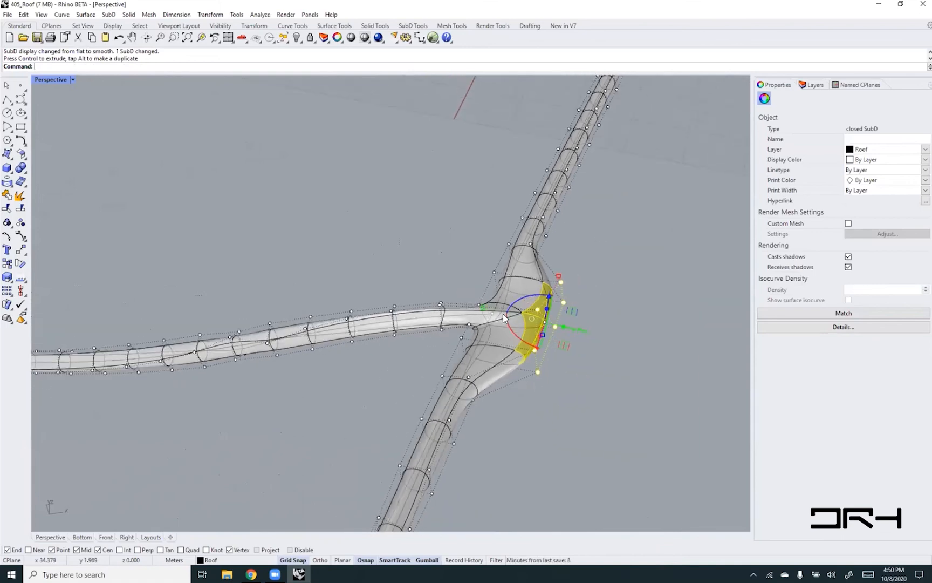
{"action": "scroll", "coordinate": [503, 317], "scroll_direction": "up", "scroll_amount": 3}
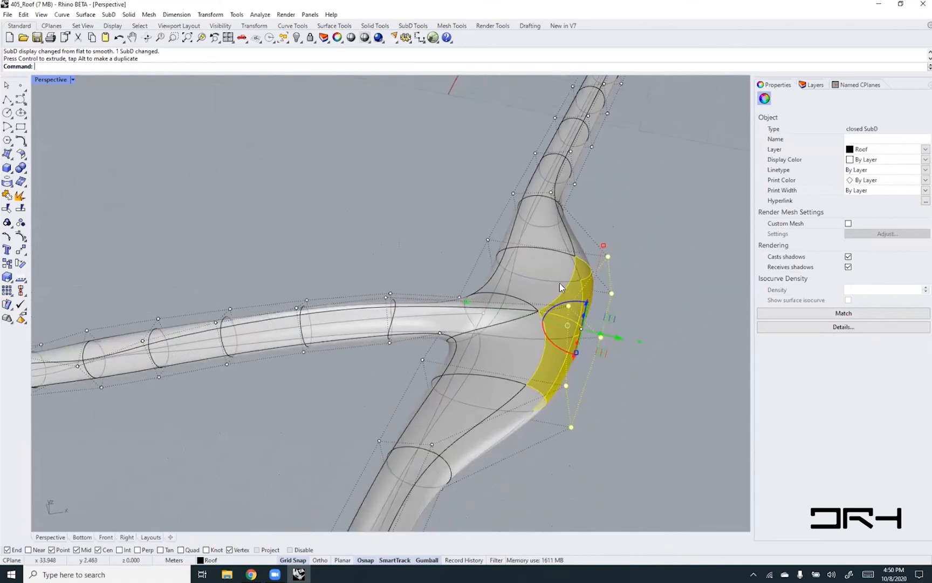
{"action": "left_click", "coordinate": [641, 215]}
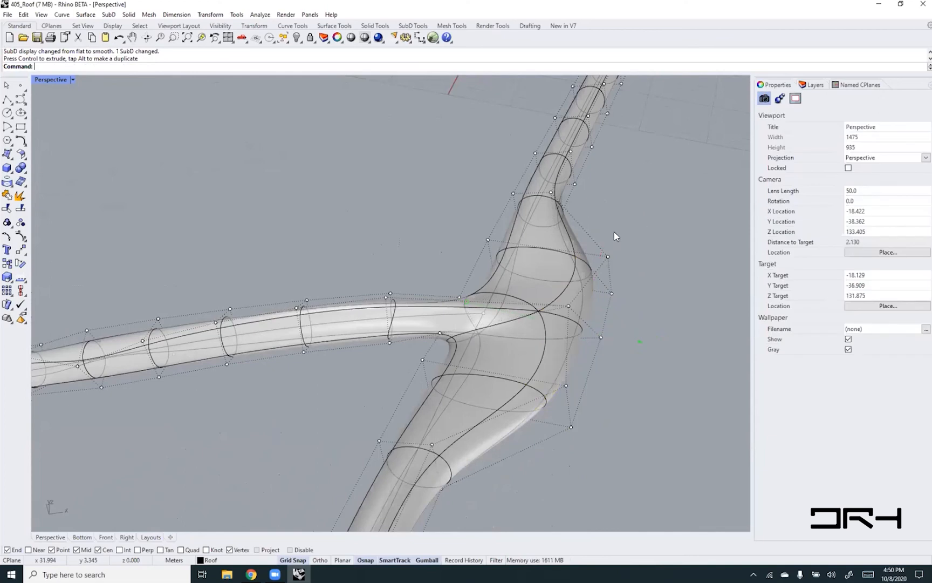
- Select the three SubD faces on the joint's upper side, one per strut, raise them with the gumball and deselect them
{"action": "left_click", "coordinate": [541, 288], "text": "ctrl+shift"}
{"action": "left_click", "coordinate": [529, 356], "text": "ctrl+shift"}
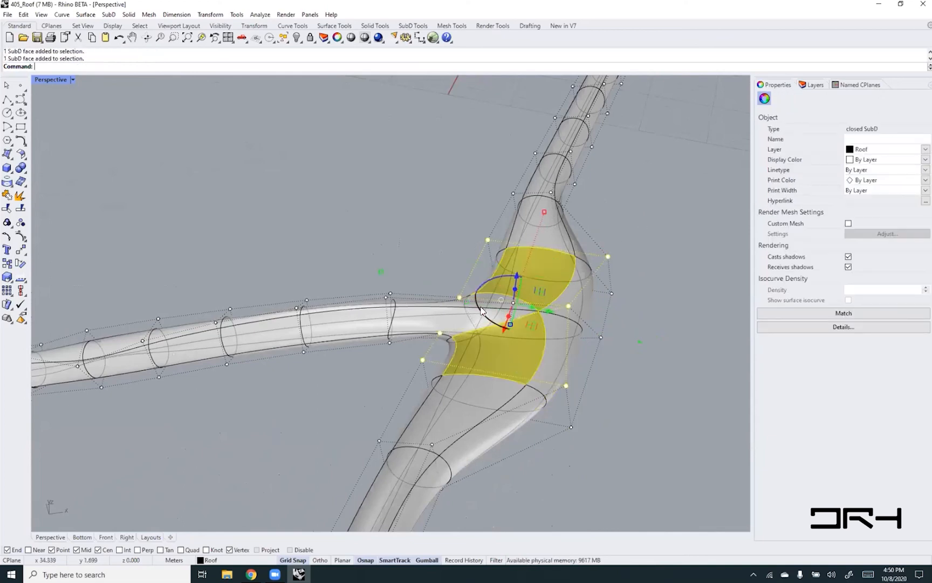
{"action": "left_click", "coordinate": [459, 303], "text": "ctrl+shift"}
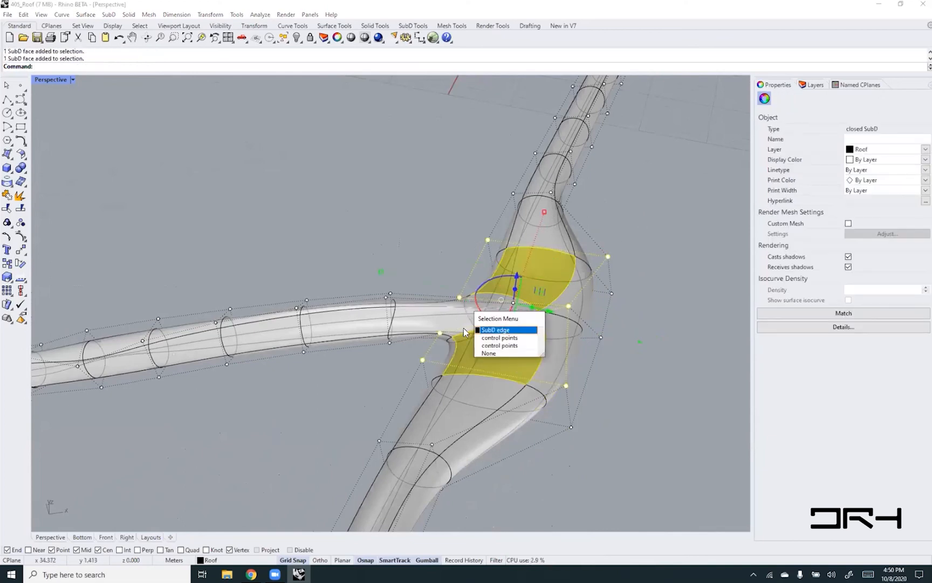
{"action": "left_click", "coordinate": [491, 350]}
{"action": "right_click_drag", "start_coordinate": [485, 297], "coordinate": [502, 330]}
{"action": "left_click", "coordinate": [417, 279], "text": "ctrl+shift"}
{"action": "left_click_drag", "start_coordinate": [490, 323], "coordinate": [491, 270]}
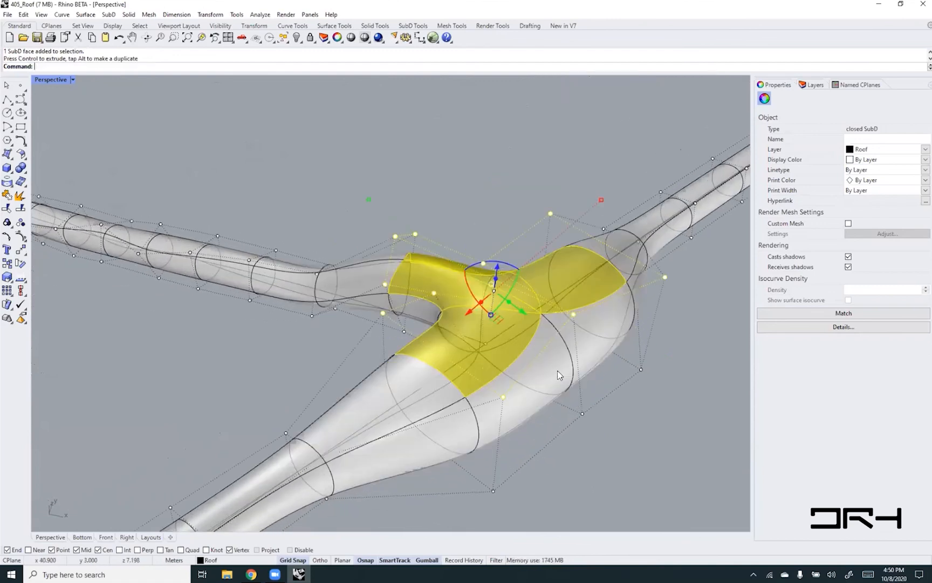
{"action": "left_click", "coordinate": [639, 422]}
- Examine the swollen joint and the available SubD editing tools, and turn off the SubD's control points
{"action": "right_click_drag", "start_coordinate": [333, 352], "coordinate": [369, 338]}
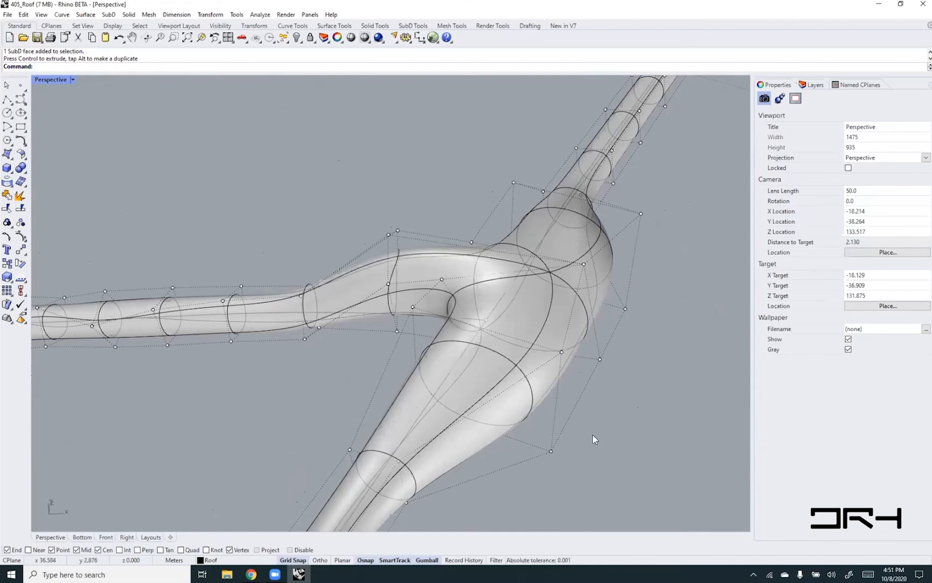
{"action": "right_click_drag", "start_coordinate": [615, 352], "coordinate": [638, 293]}
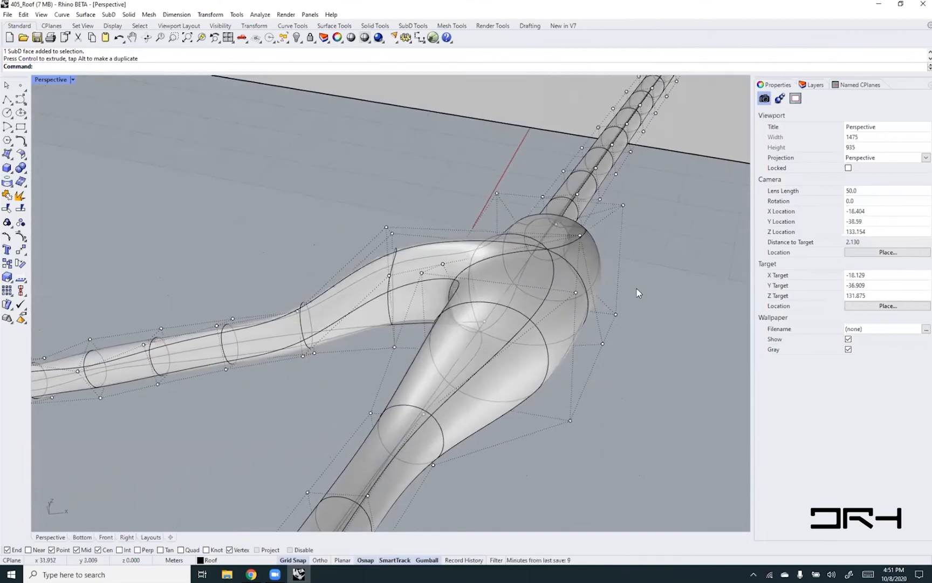
{"action": "right_click_drag", "start_coordinate": [597, 248], "coordinate": [603, 285]}
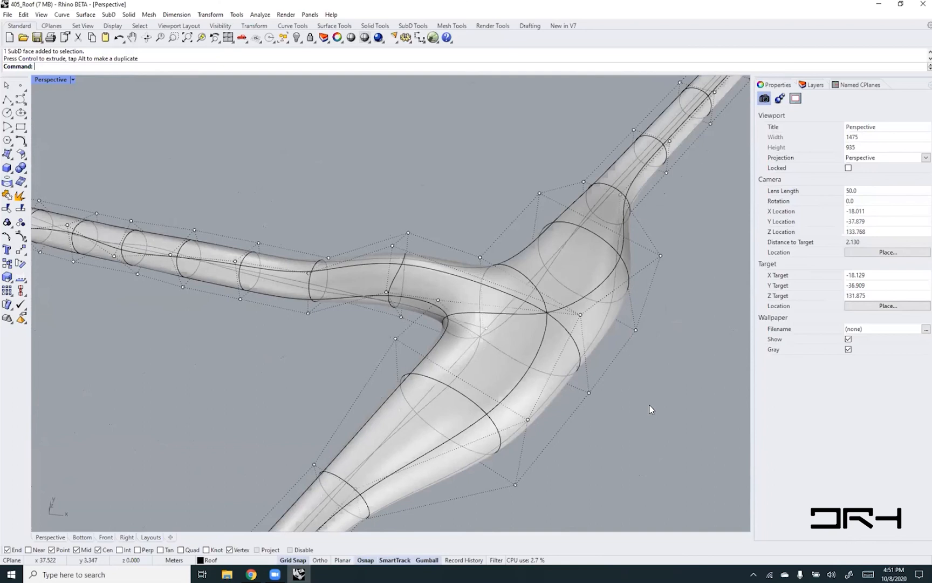
{"action": "left_click", "coordinate": [109, 14]}
{"action": "mouse_move", "coordinate": [156, 203]}
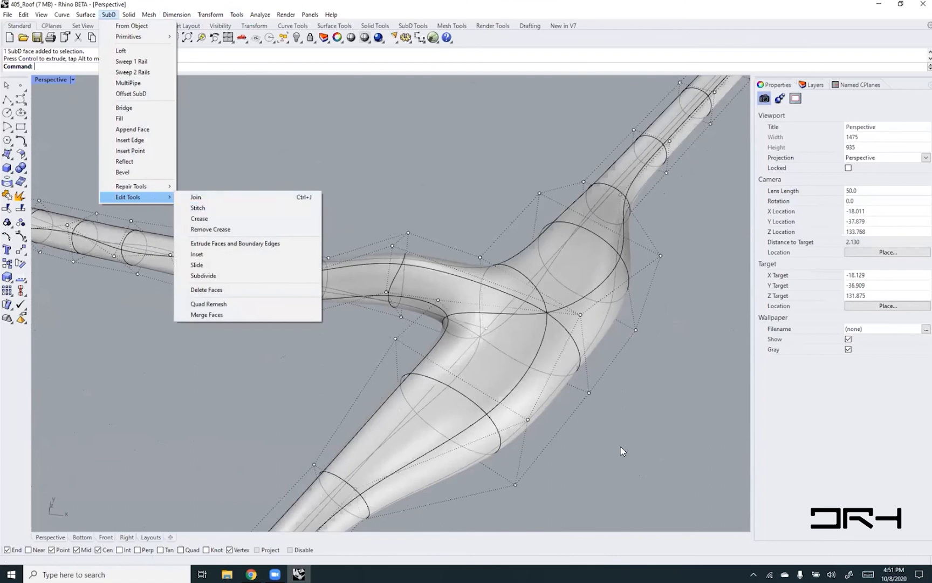
{"action": "left_click", "coordinate": [607, 467]}
{"action": "key", "text": "Escape"}
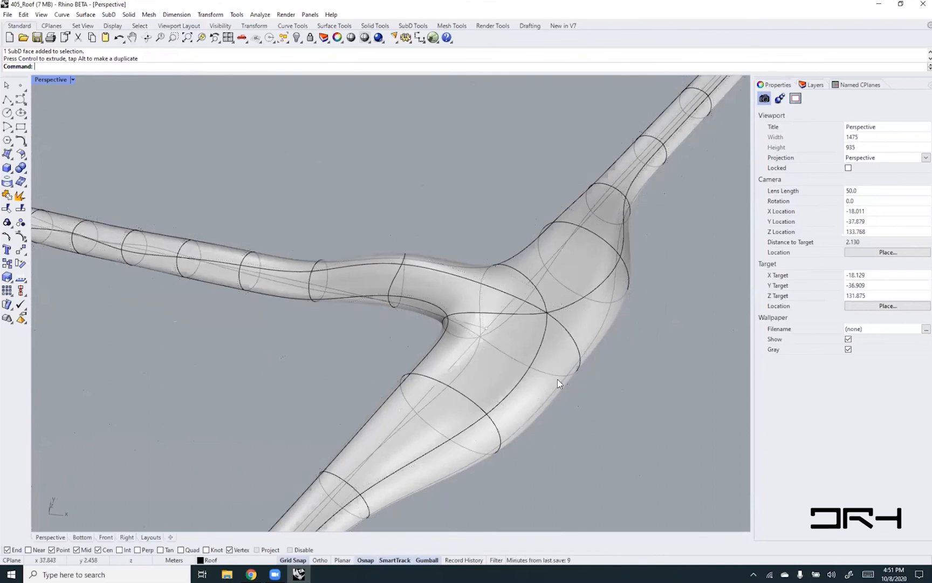
- Try extruding a single upper face of the joint with the gumball and undo the extrusion
{"action": "left_click", "coordinate": [582, 263], "text": "ctrl+shift"}
{"action": "right_click_drag", "start_coordinate": [572, 245], "coordinate": [564, 267]}
{"action": "left_click_drag", "start_coordinate": [569, 276], "coordinate": [570, 245]}
{"action": "key", "text": "ctrl+z"}
{"action": "key", "text": "ctrl+z"}
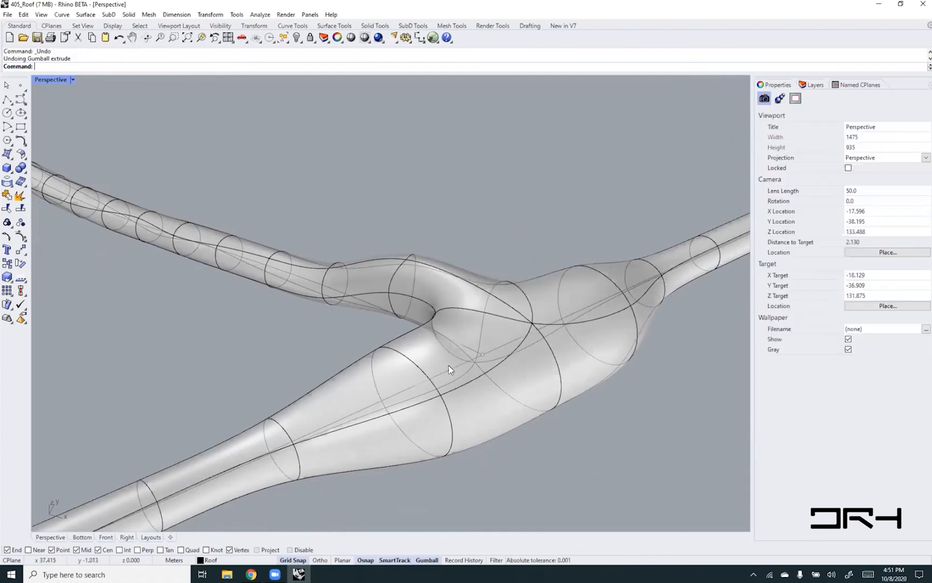
- Try extruding the two upper faces along the edge pipe on either side of the joint, and clear the selection
{"action": "left_click", "coordinate": [449, 364], "text": "ctrl+shift"}
{"action": "left_click", "coordinate": [578, 289], "text": "ctrl+shift"}
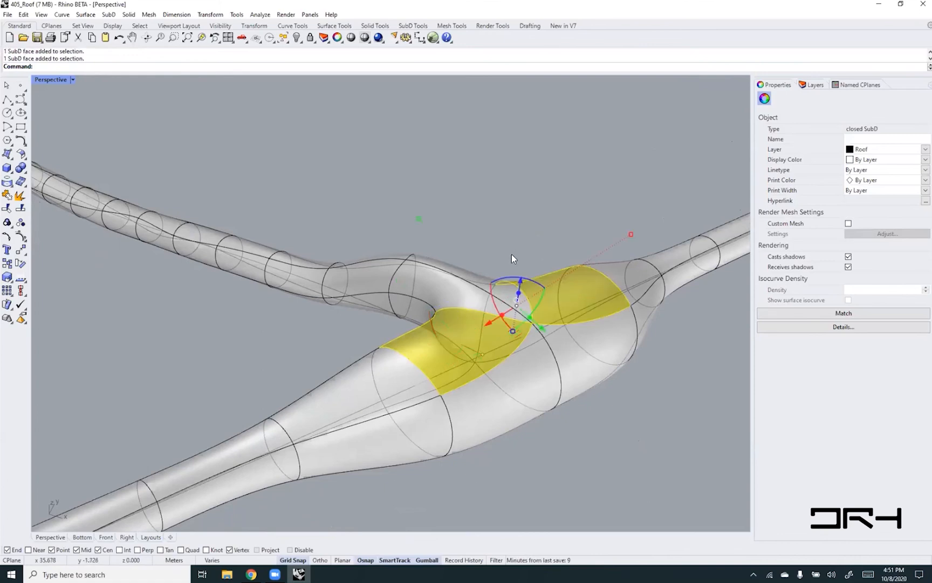
{"action": "left_click_drag", "start_coordinate": [519, 282], "coordinate": [531, 215]}
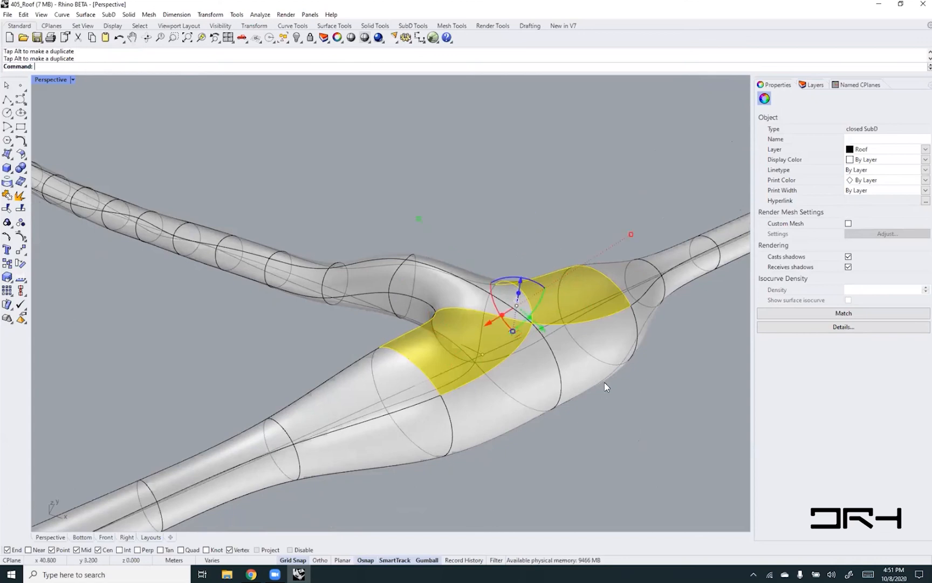
{"action": "left_click", "coordinate": [605, 382]}
{"action": "left_click", "coordinate": [649, 422]}
- Extrude one upper face beside the joint upward, then rework its end face into a recessed cup and deselect it
{"action": "left_click", "coordinate": [548, 293], "text": "ctrl+shift"}
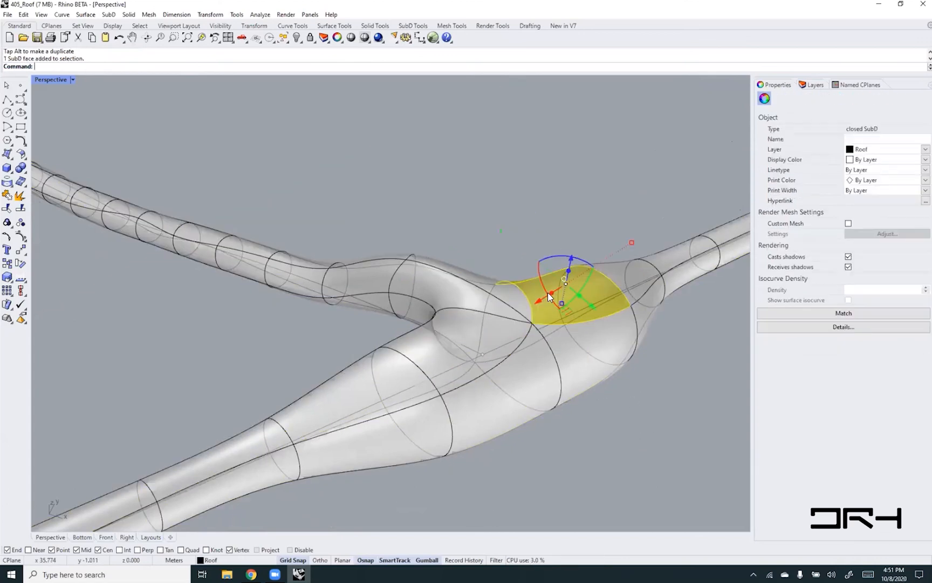
{"action": "left_click_drag", "start_coordinate": [569, 273], "coordinate": [575, 232]}
{"action": "right_click_drag", "start_coordinate": [446, 317], "coordinate": [528, 154]}
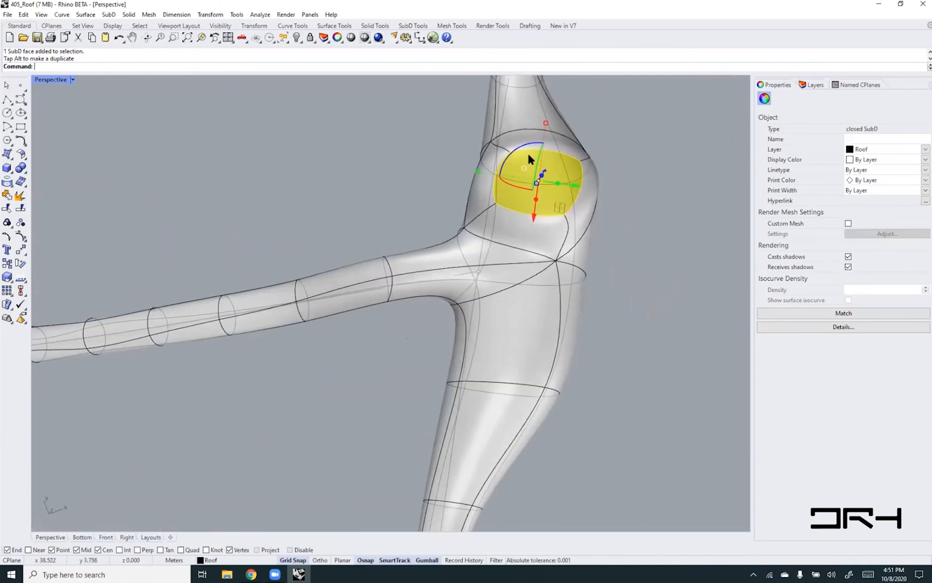
{"action": "scroll", "coordinate": [529, 154], "scroll_direction": "up", "scroll_amount": 3}
{"action": "right_click_drag", "start_coordinate": [556, 248], "coordinate": [518, 254]}
{"action": "left_click_drag", "start_coordinate": [514, 258], "coordinate": [511, 307]}
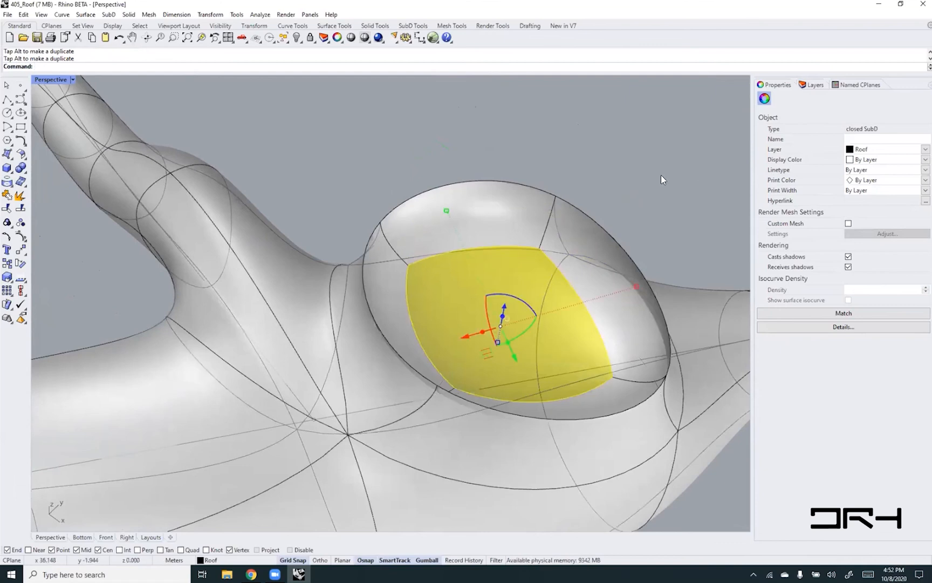
{"action": "left_click", "coordinate": [661, 178]}
- Preview the reshaped joint and its recessed cup in Raytraced and Rendered display modes from several angles
{"action": "right_click_drag", "start_coordinate": [642, 249], "coordinate": [420, 233]}
{"action": "right_click_drag", "start_coordinate": [187, 232], "coordinate": [337, 242]}
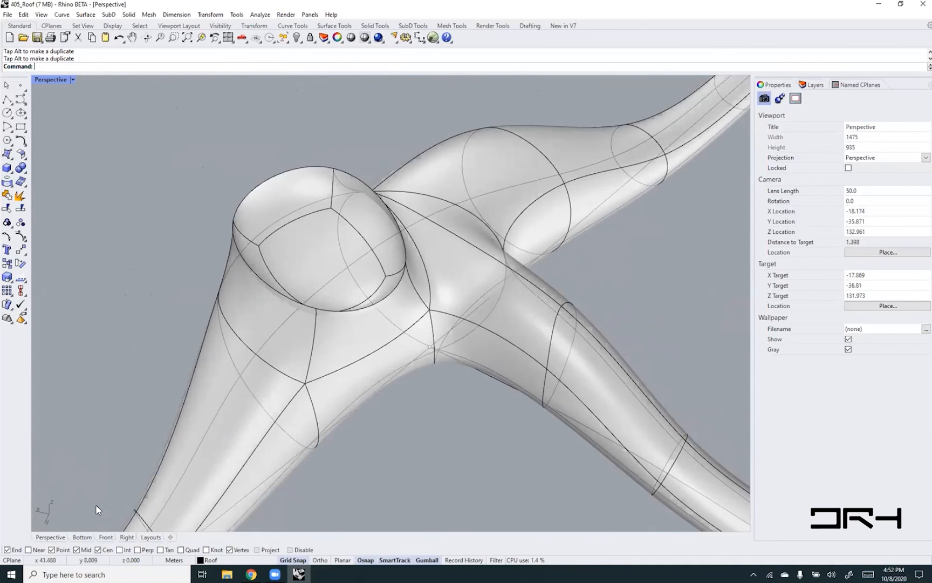
{"action": "left_click", "coordinate": [72, 80]}
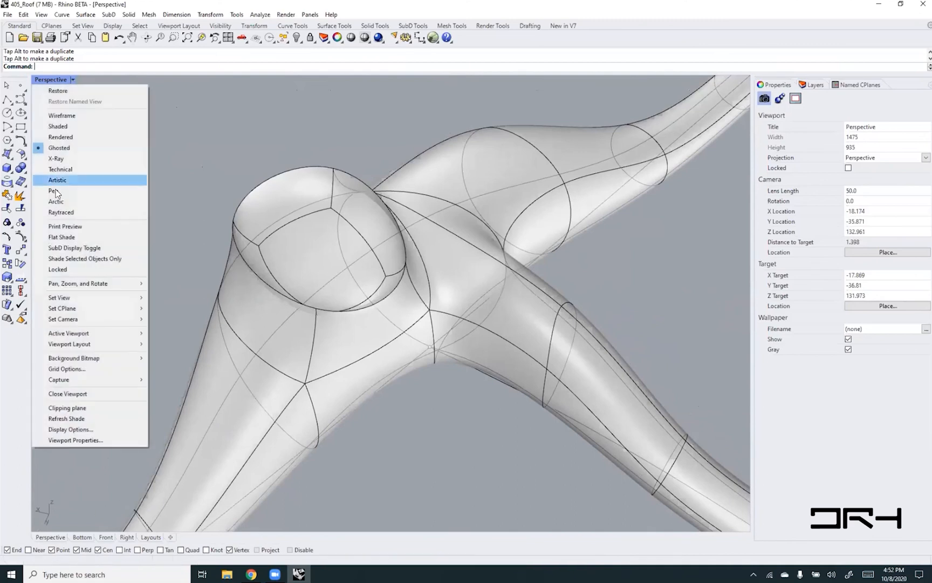
{"action": "left_click", "coordinate": [60, 212]}
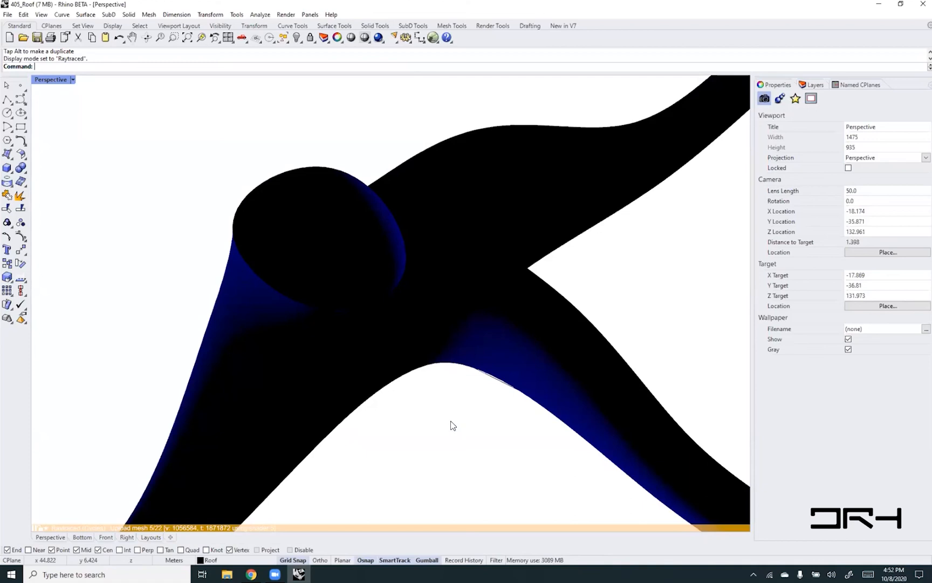
{"action": "left_click", "coordinate": [72, 80]}
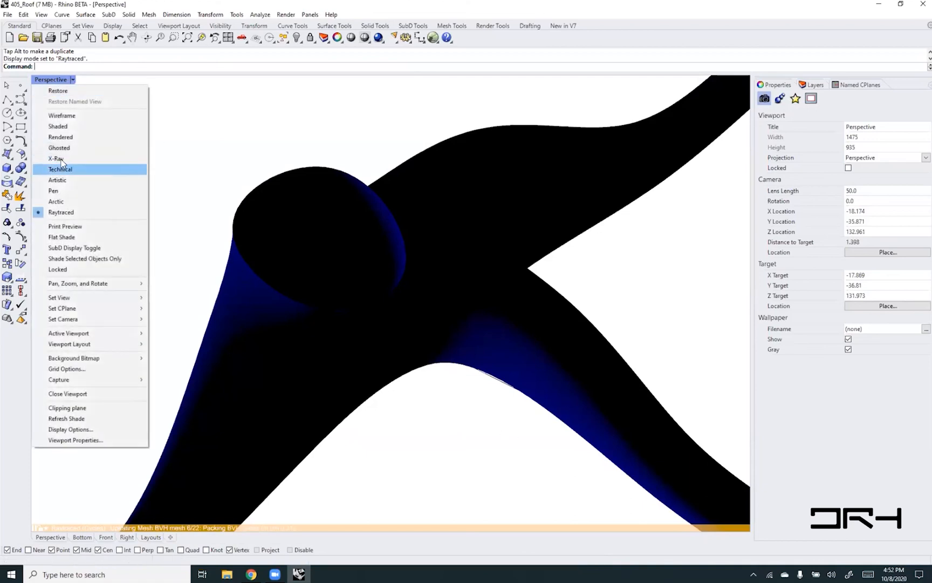
{"action": "left_click", "coordinate": [62, 137]}
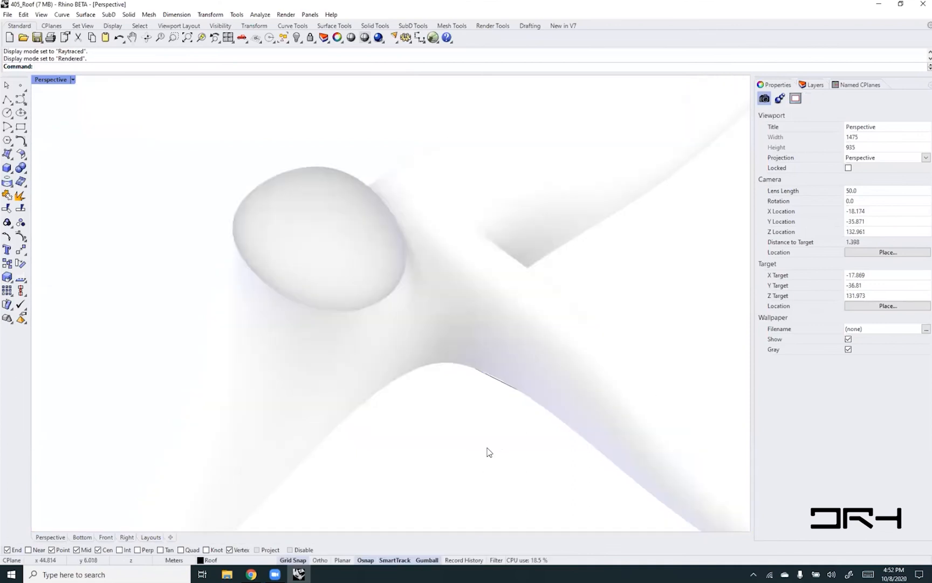
{"action": "right_click_drag", "start_coordinate": [428, 405], "coordinate": [495, 366]}
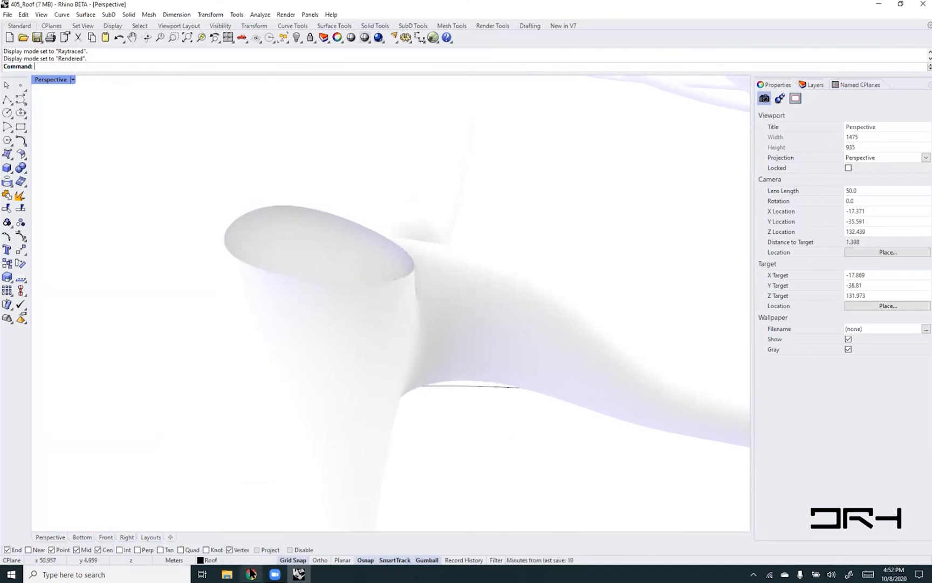
{"action": "right_click_drag", "start_coordinate": [465, 415], "coordinate": [437, 435]}
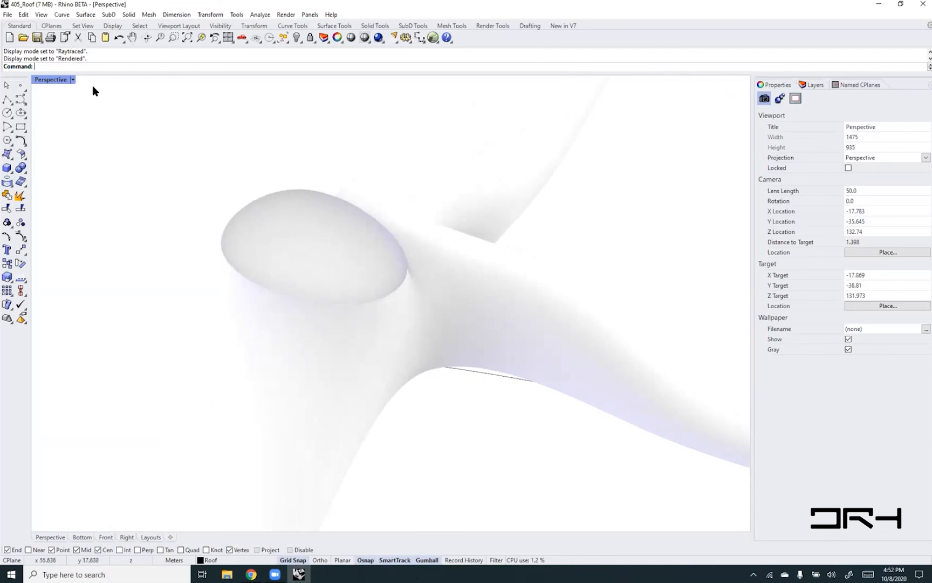
- Set the Perspective viewport to Shaded display and examine the edited joint within the piped framework
{"action": "left_click", "coordinate": [73, 80]}
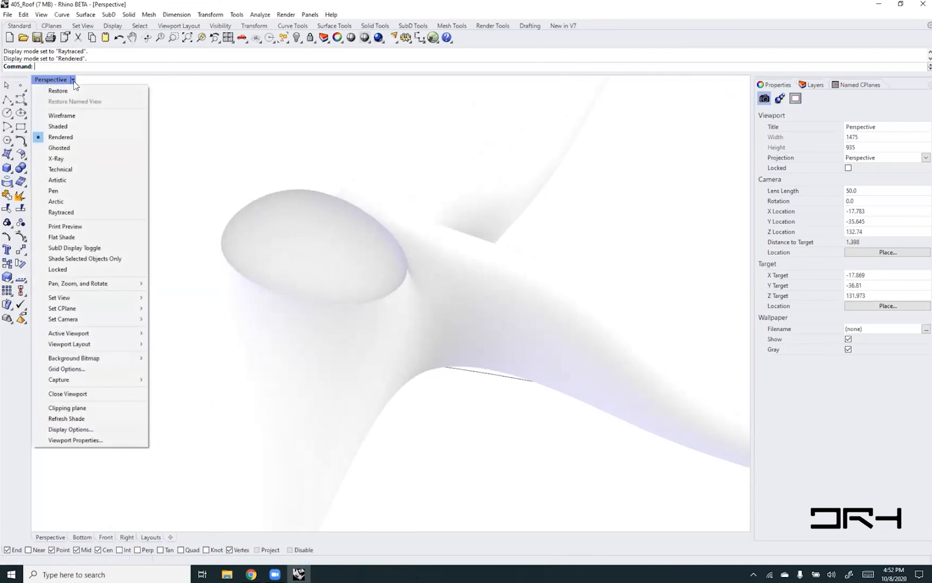
{"action": "left_click", "coordinate": [58, 126]}
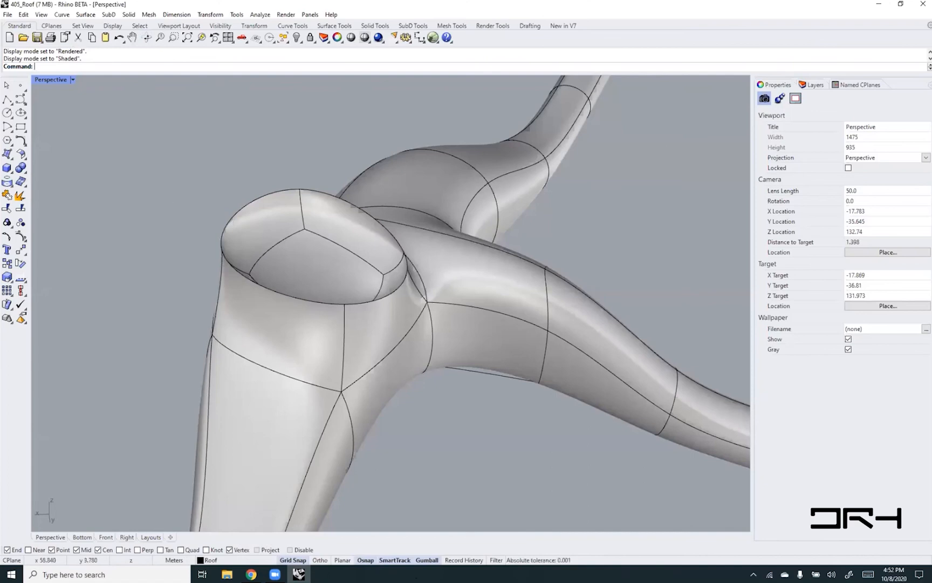
{"action": "scroll", "coordinate": [335, 327], "scroll_direction": "down", "scroll_amount": 15}
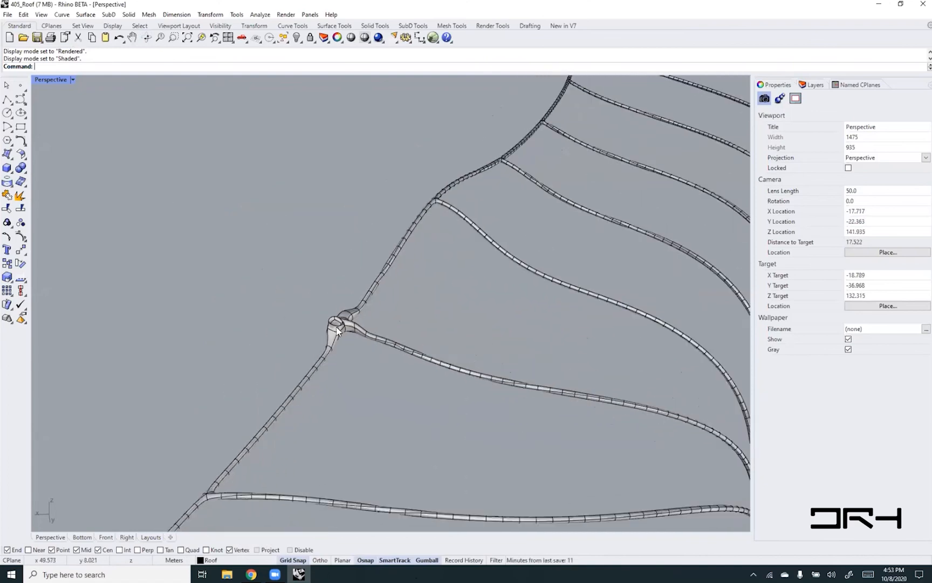
{"action": "right_click_drag", "start_coordinate": [336, 327], "coordinate": [323, 364]}
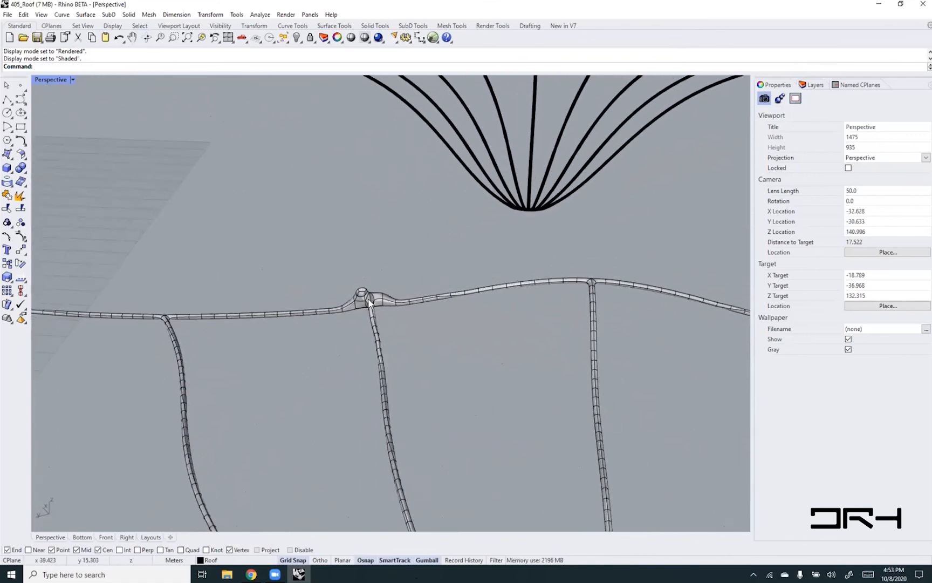
{"action": "scroll", "coordinate": [369, 303], "scroll_direction": "up", "scroll_amount": 7}
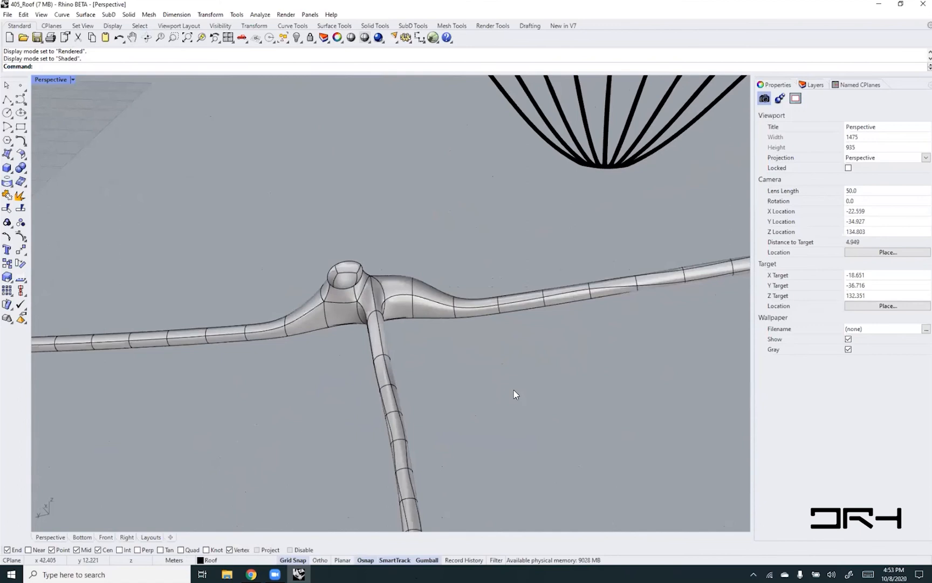